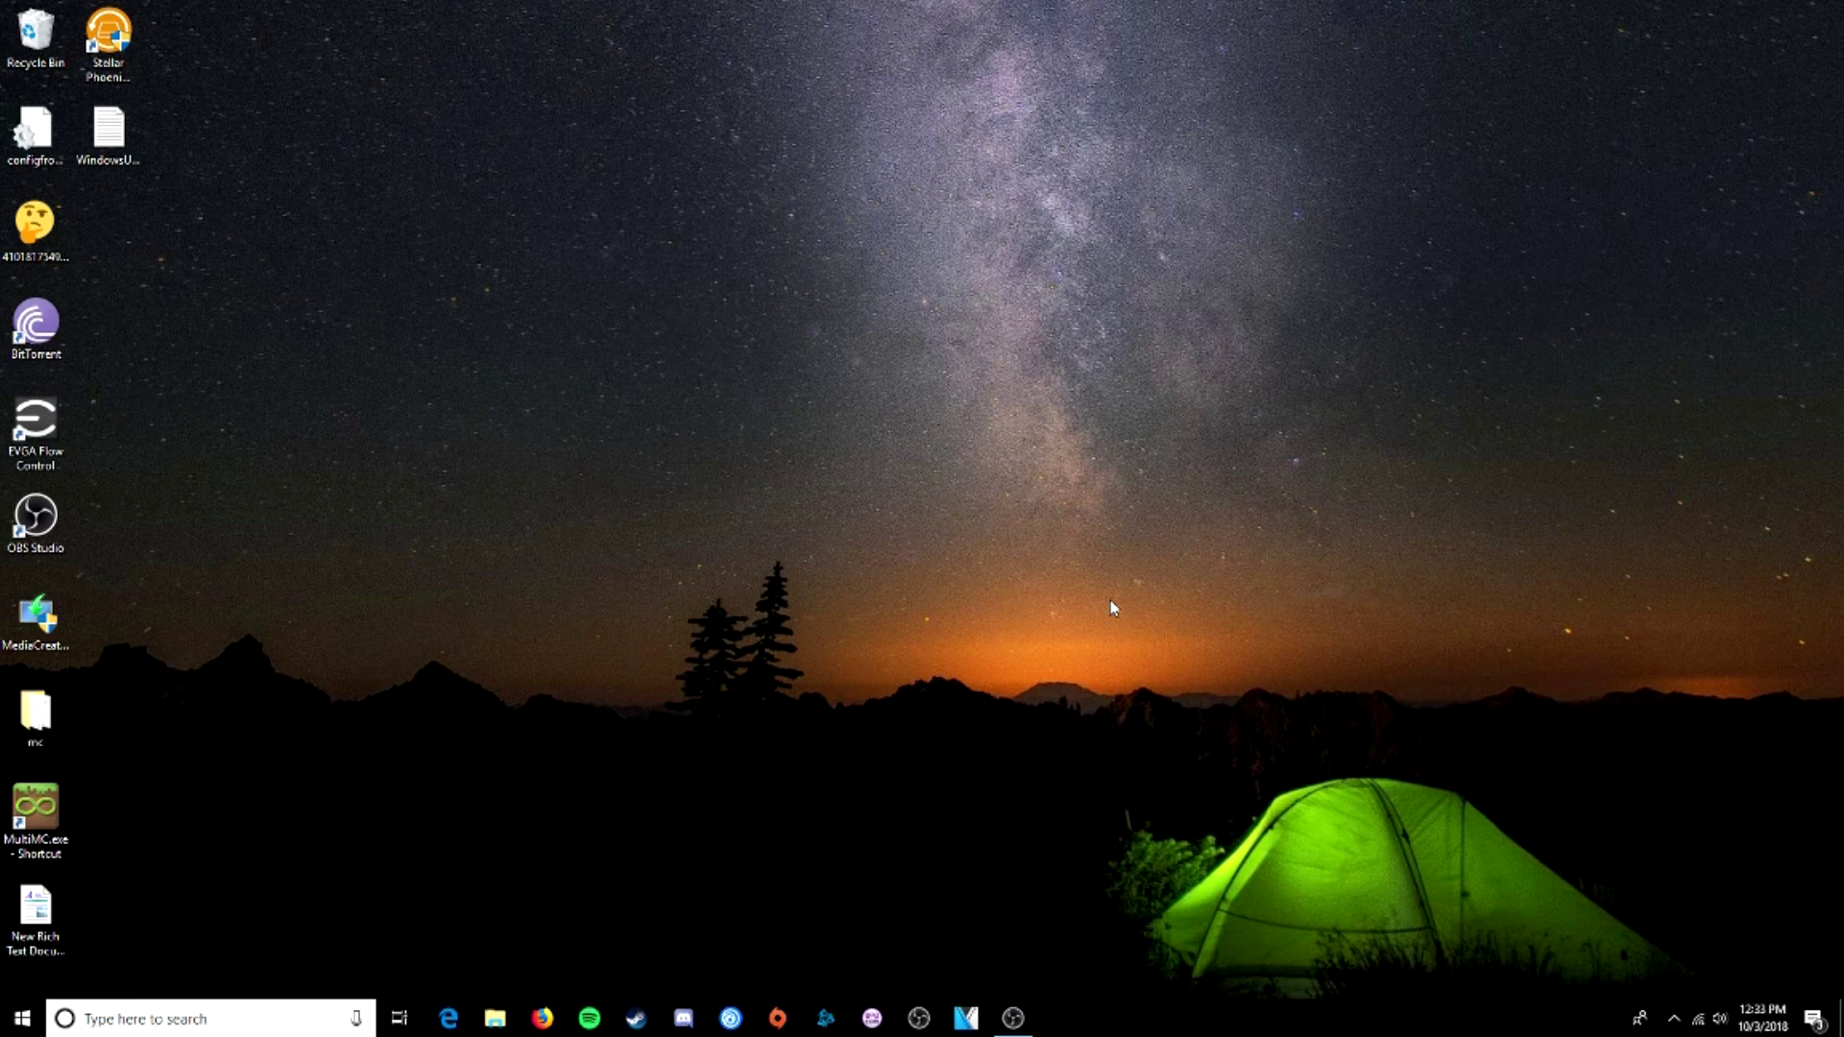
- Launch Factorio from the Steam tray icon's quick menu of recent games
left_click(1674, 1016)
right_click(1731, 904)
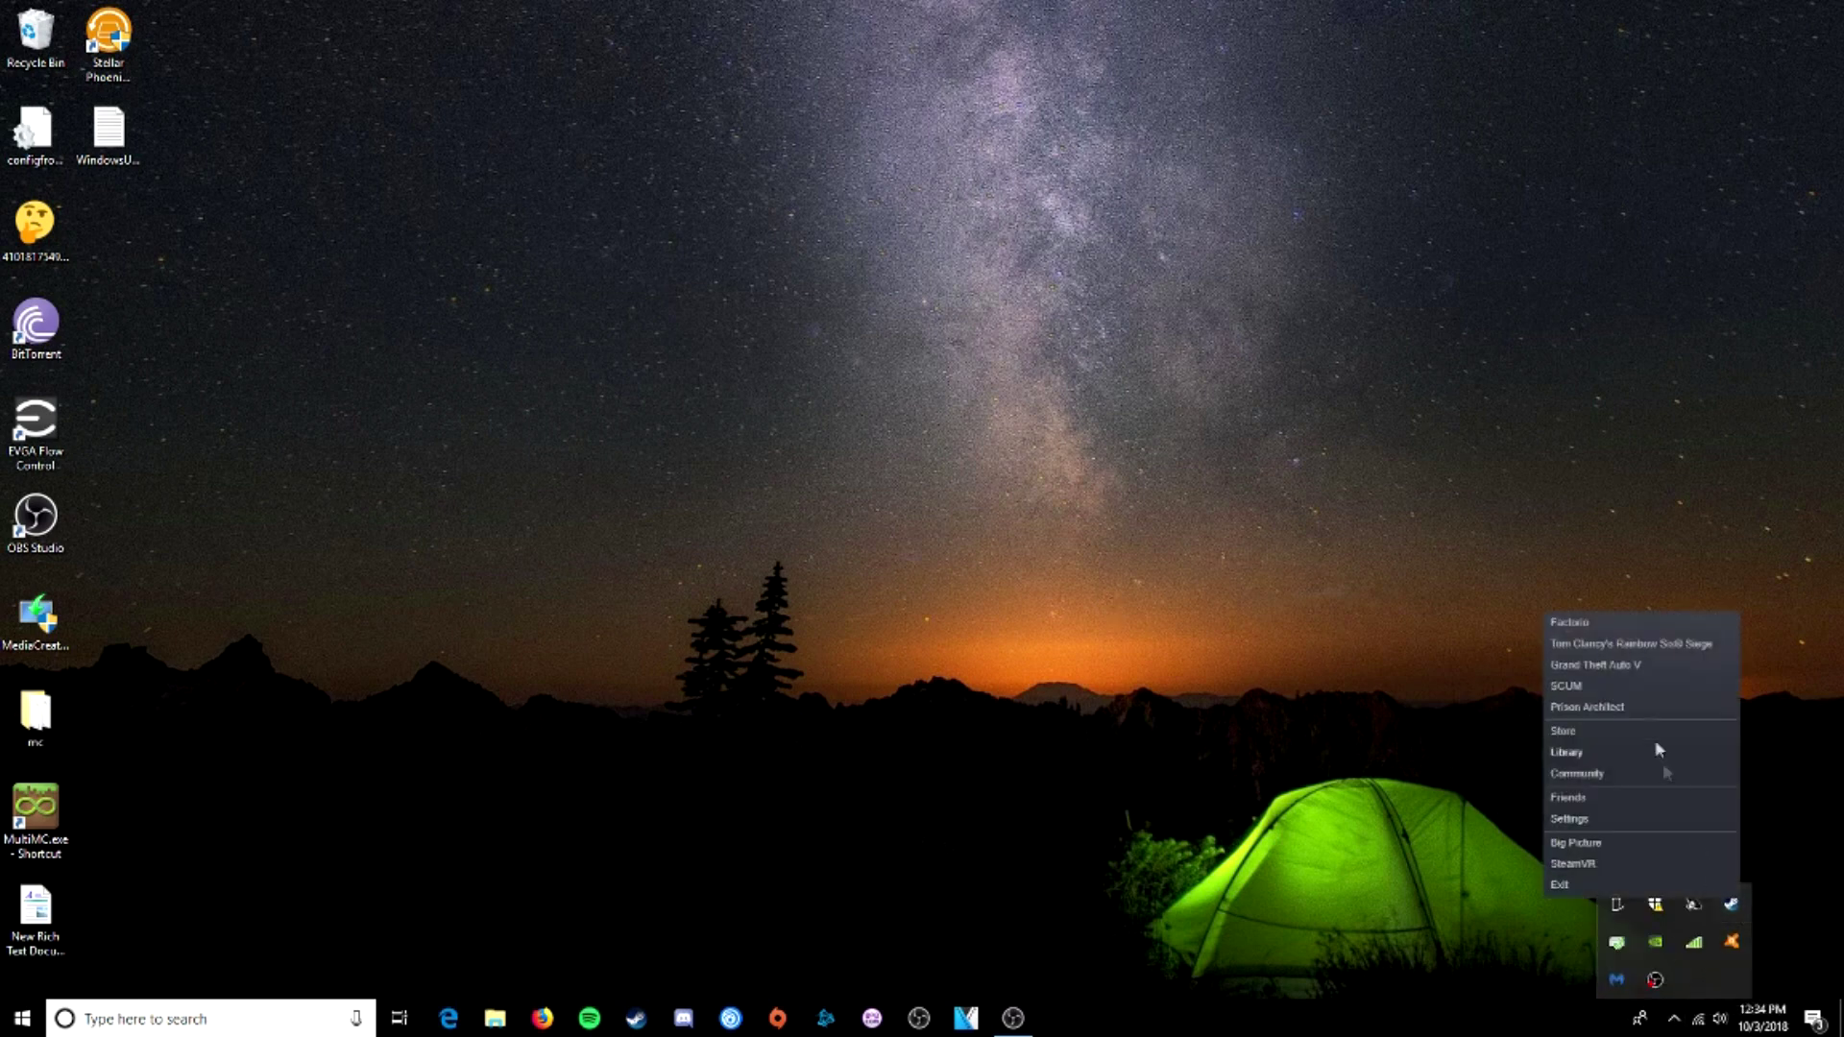
left_click(1604, 622)
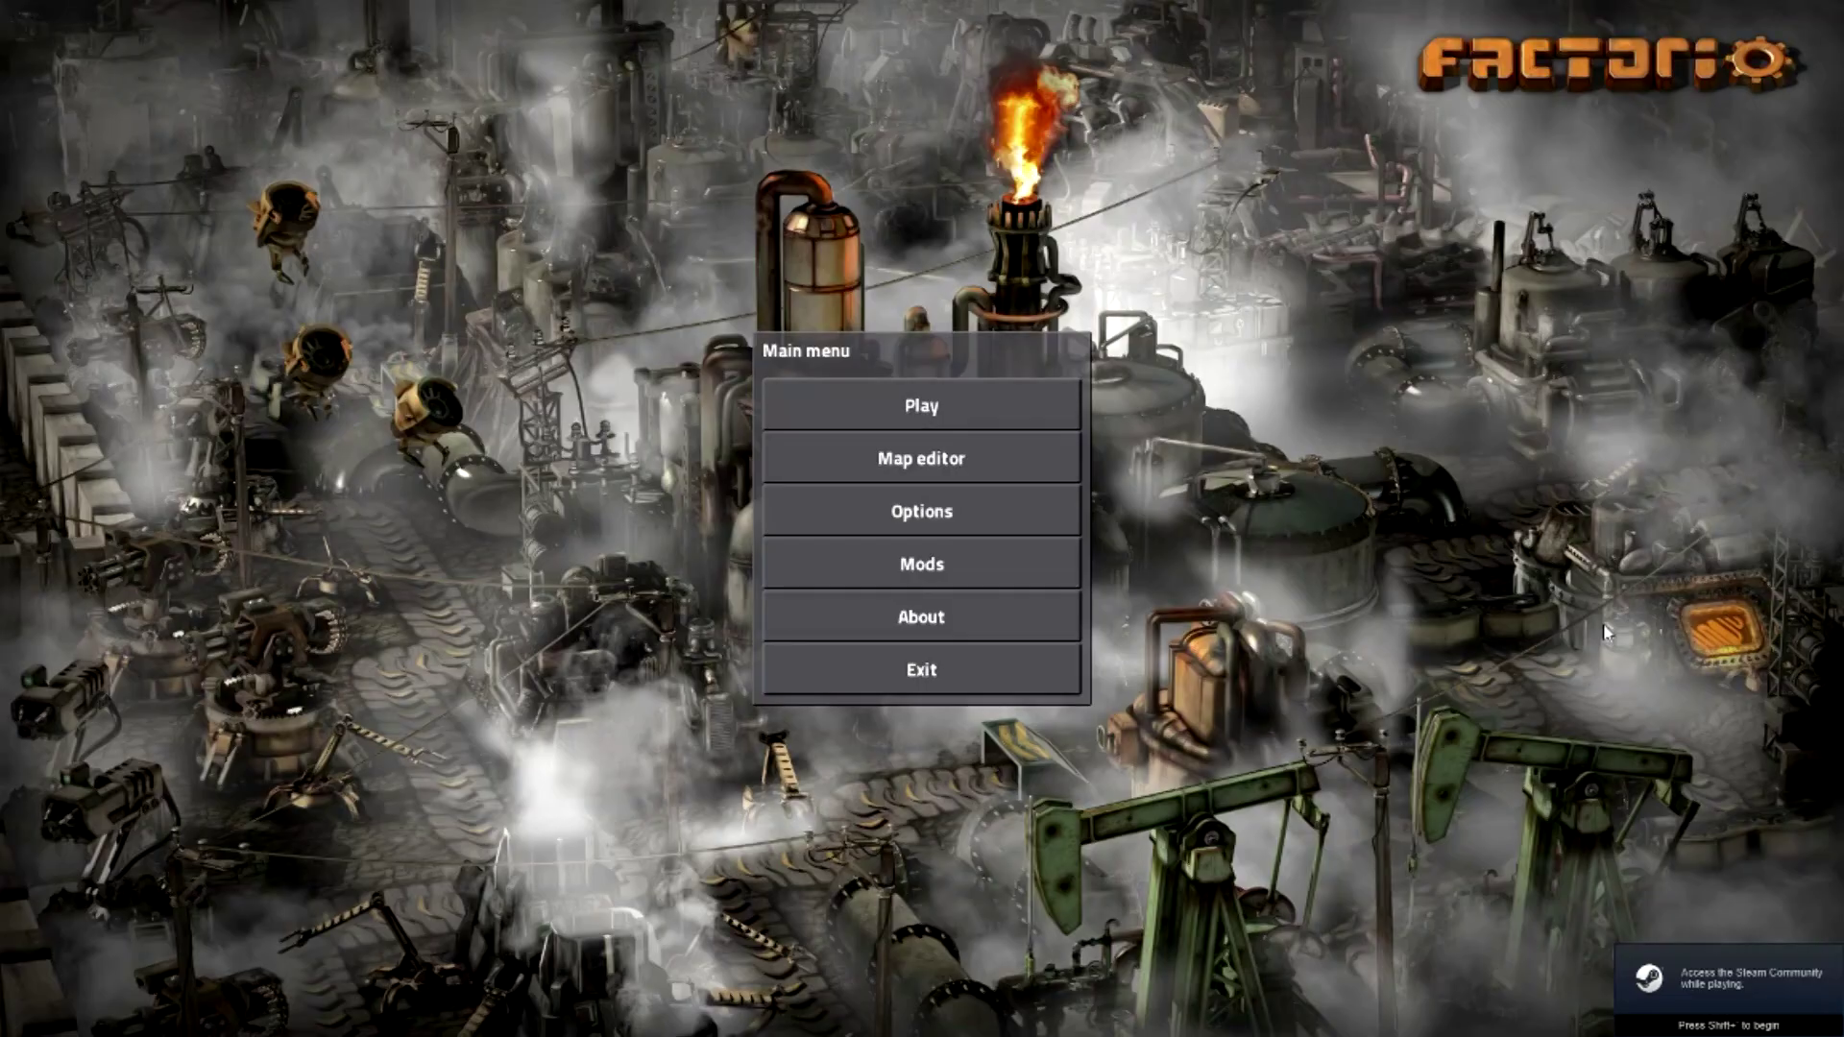
- Start a new freeplay game, review the Resources, Terrain and Advanced map tabs, and generate it
left_click(1036, 415)
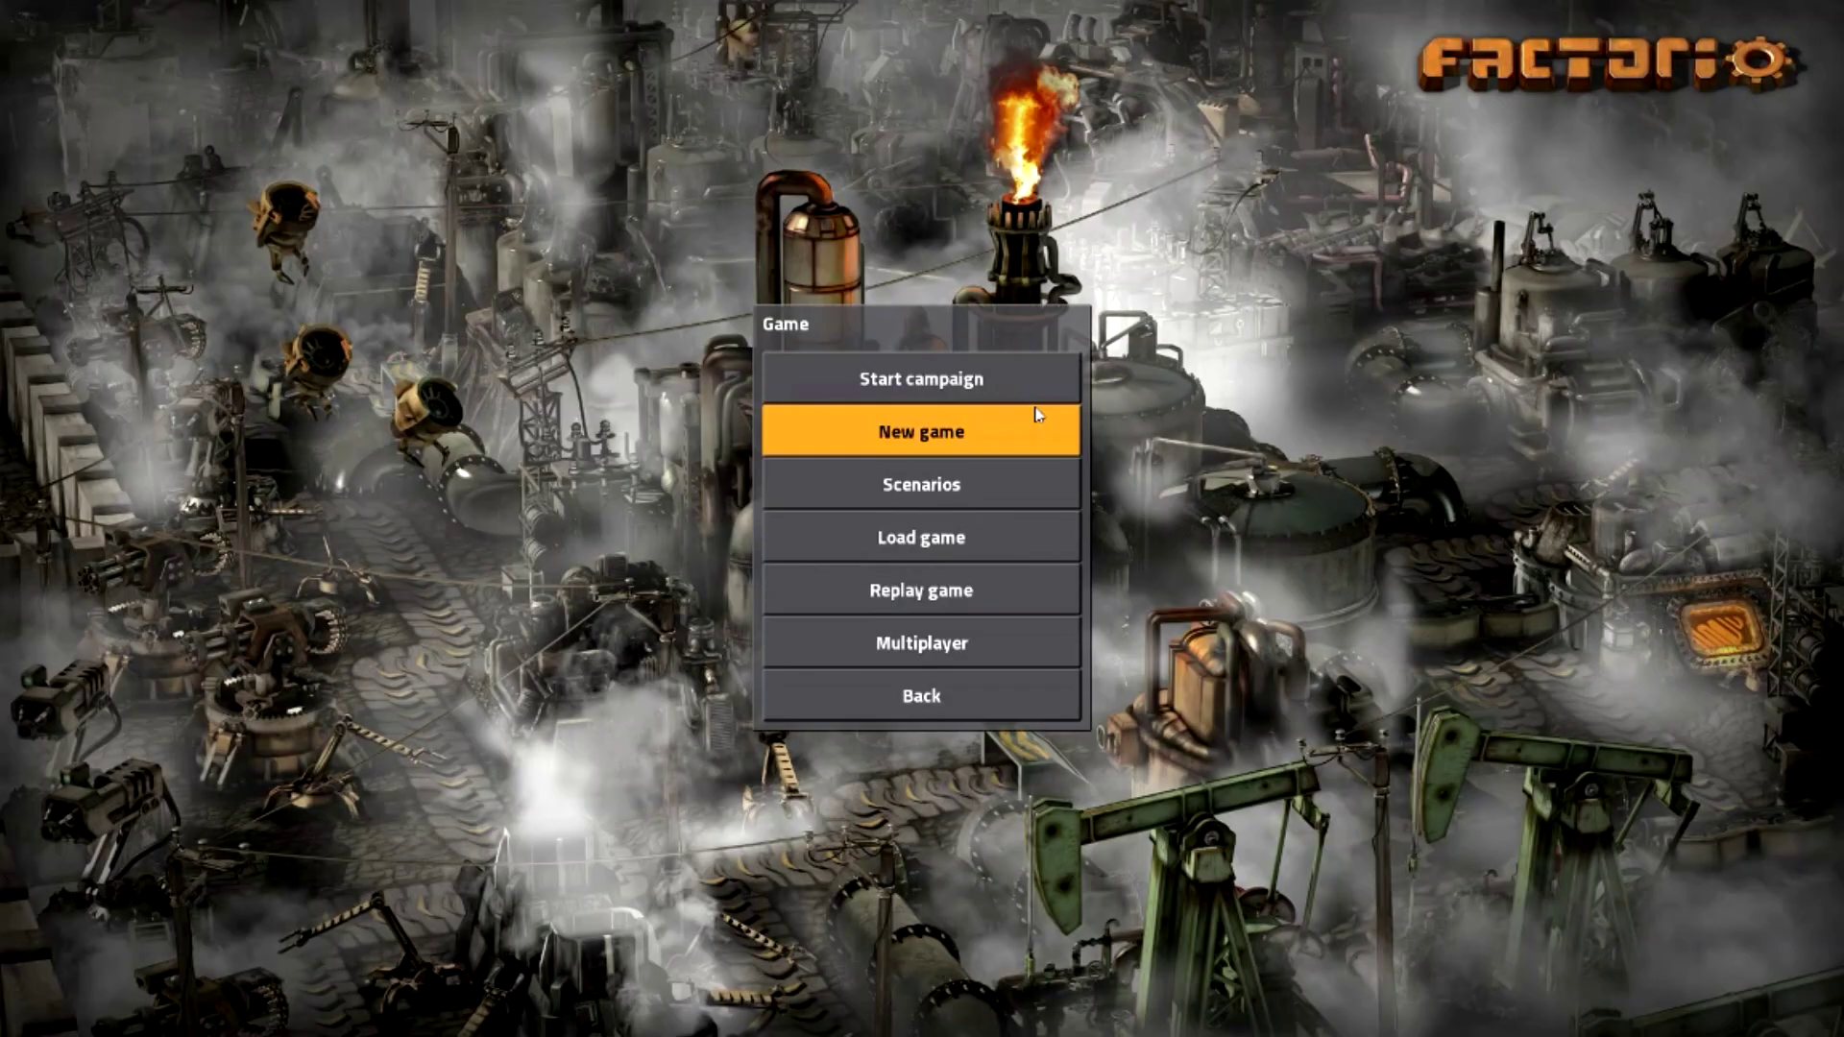
left_click(996, 449)
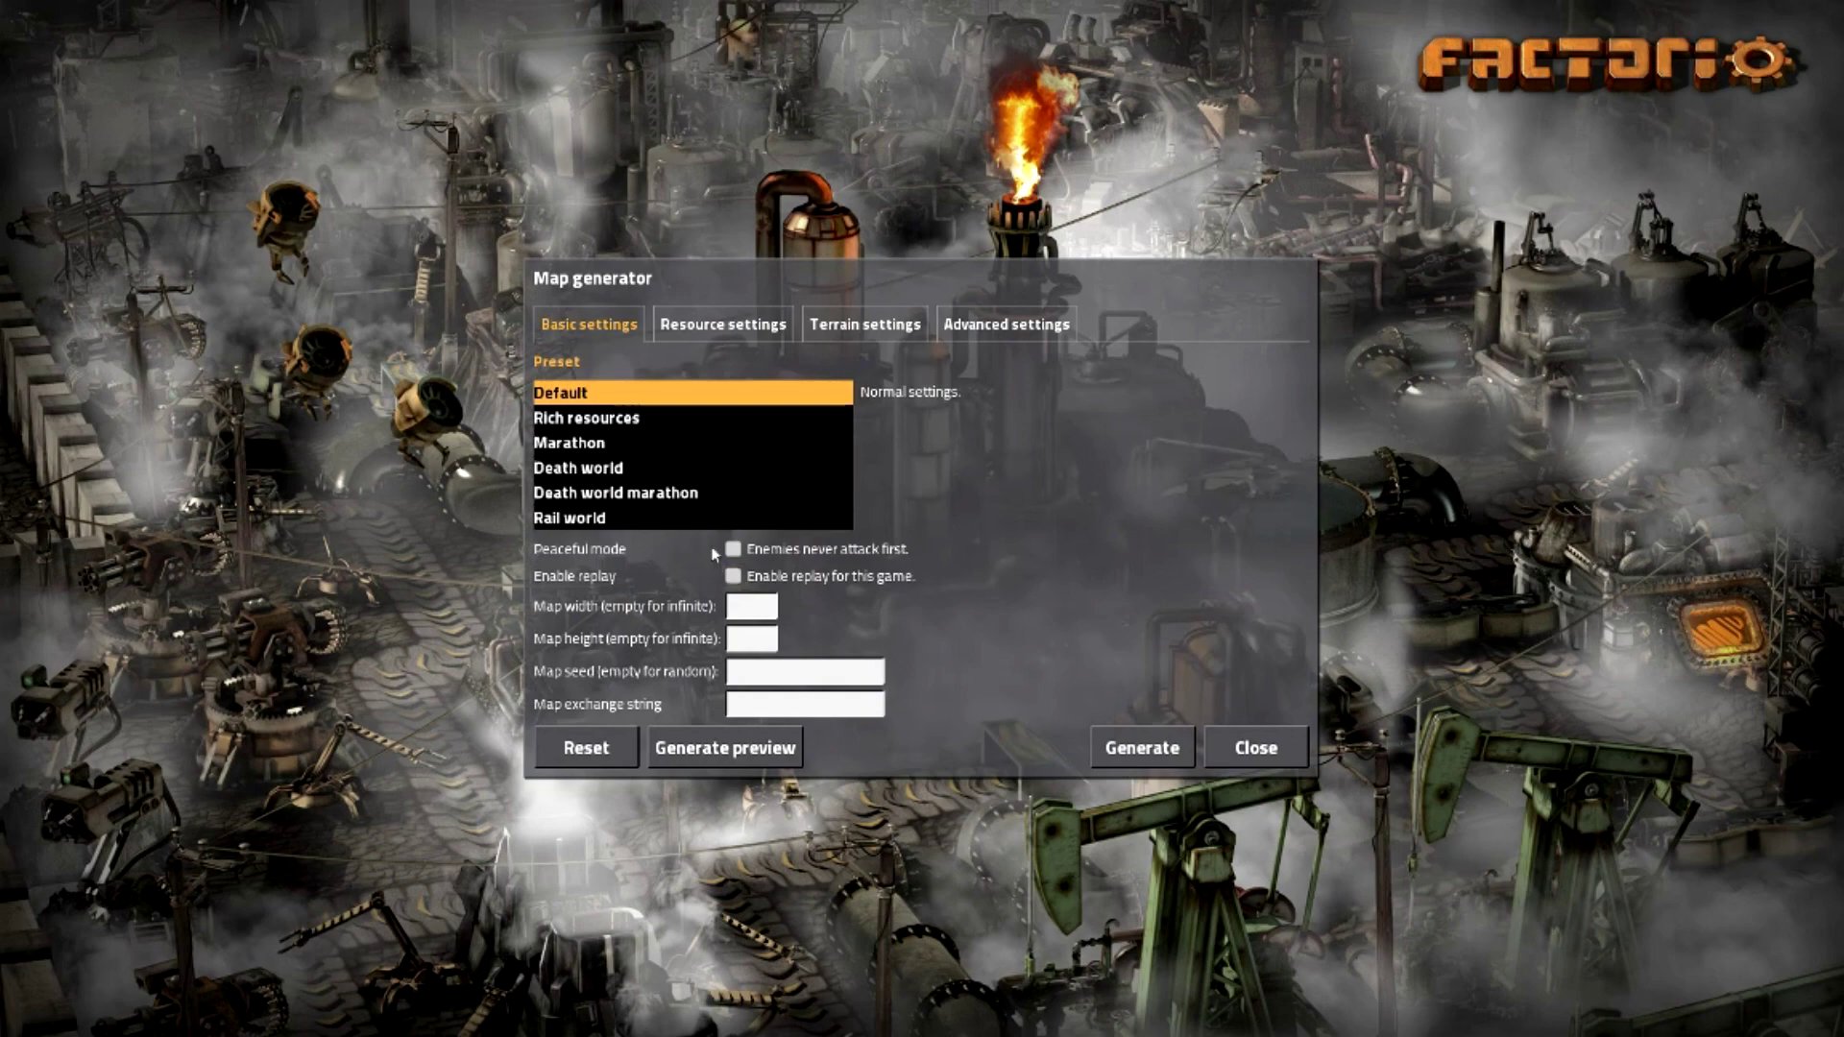
left_click(720, 331)
left_click(865, 327)
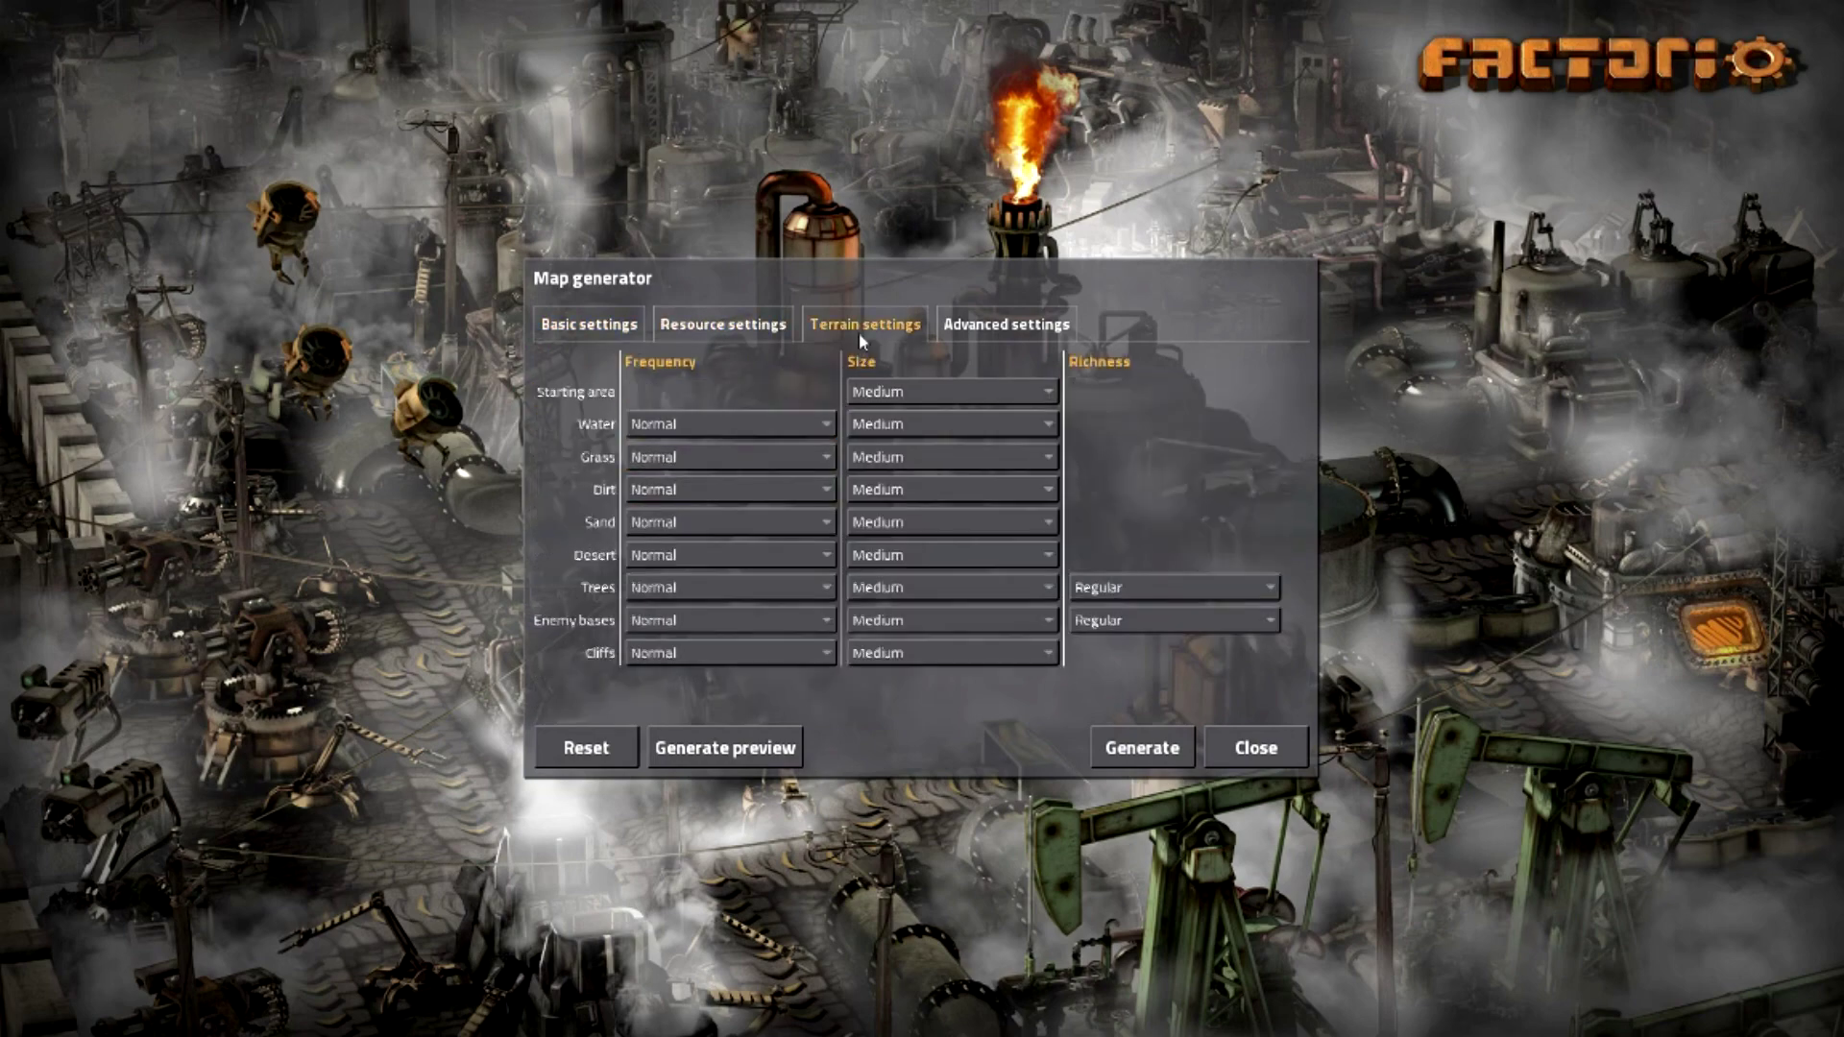
left_click(1005, 336)
left_click(598, 324)
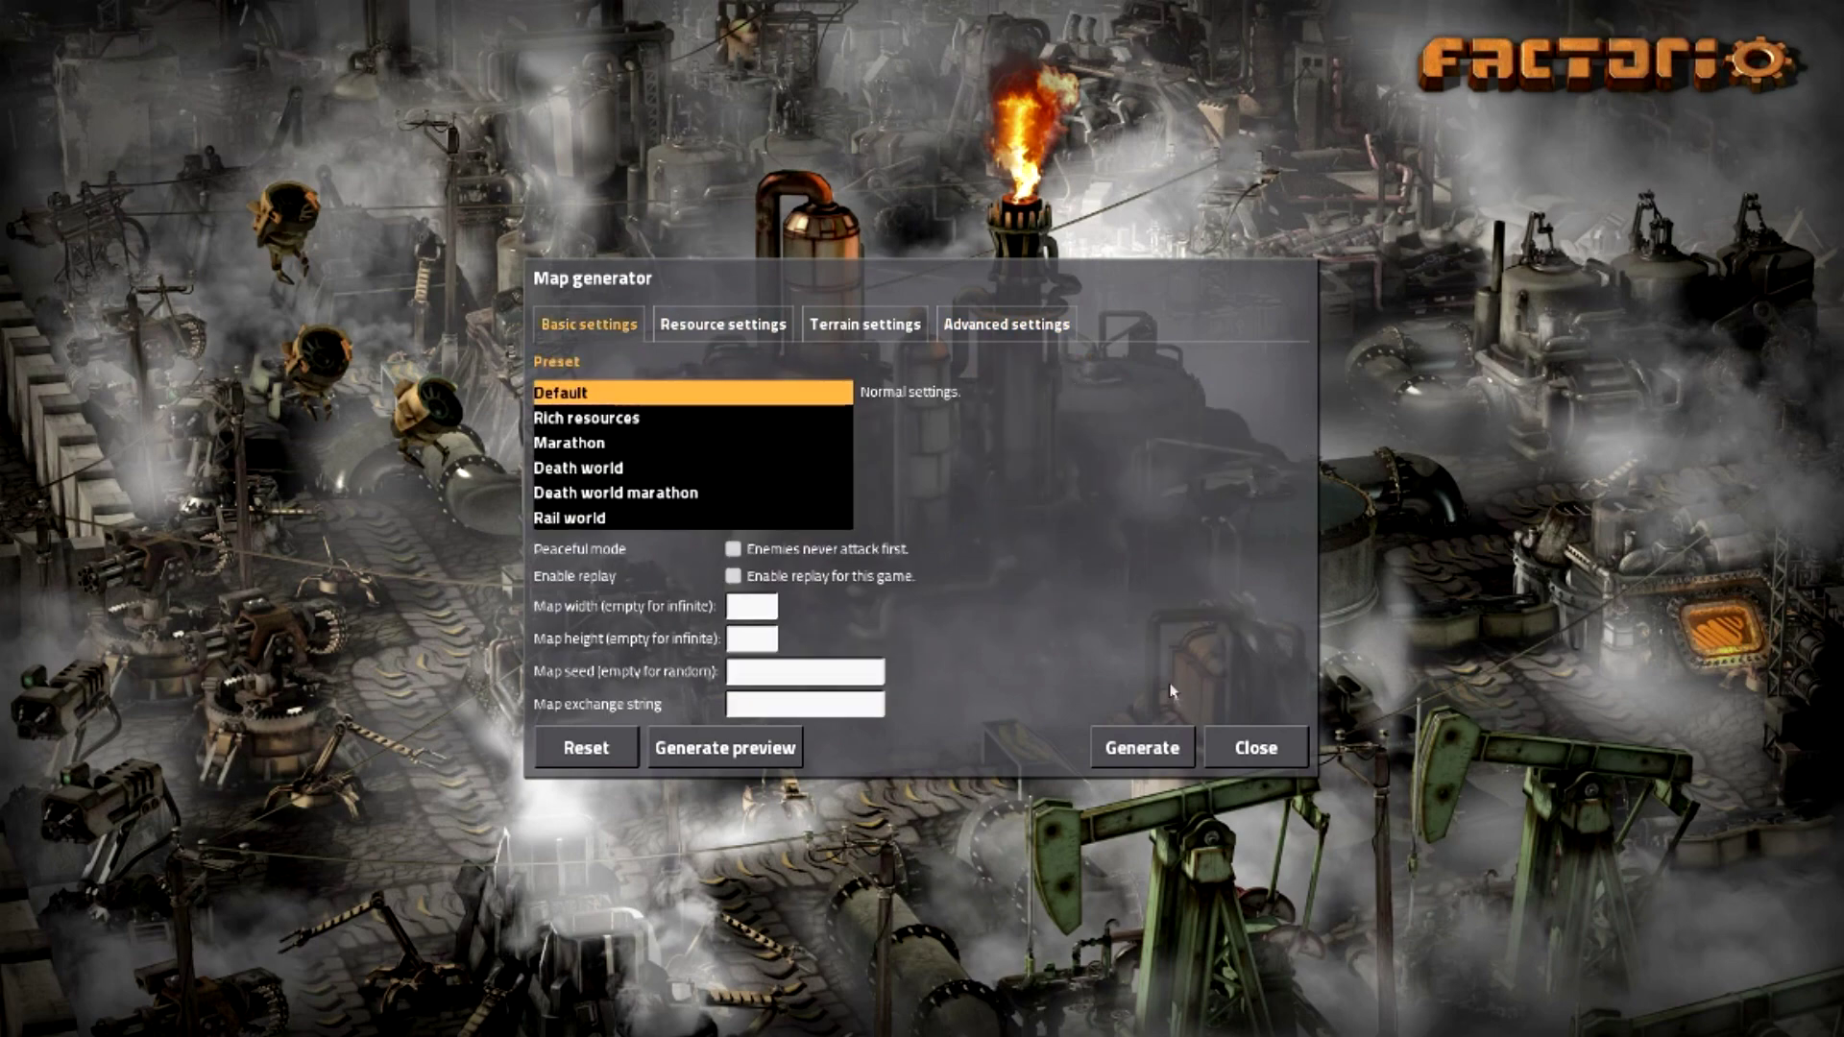
left_click(1152, 747)
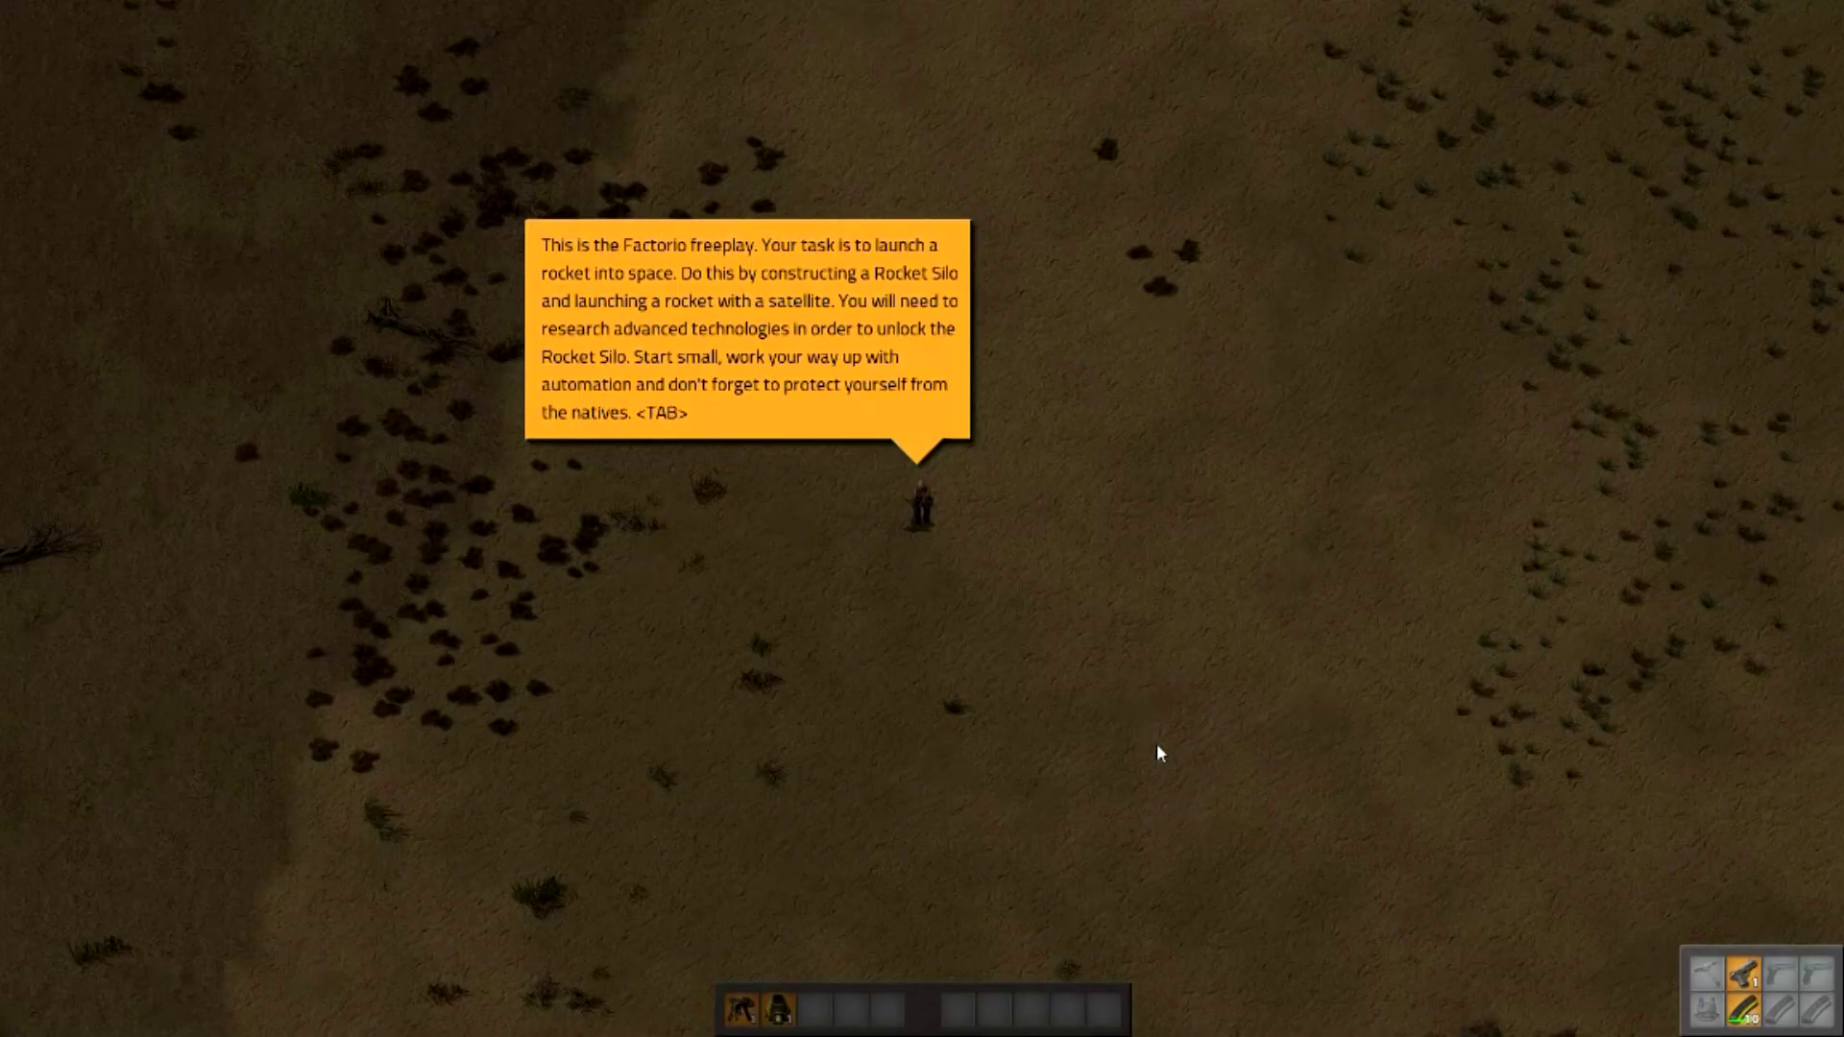
- Save the new map as ServerMap and exit Factorio
key("Tab")
scroll(1073, 653, "down", 5)
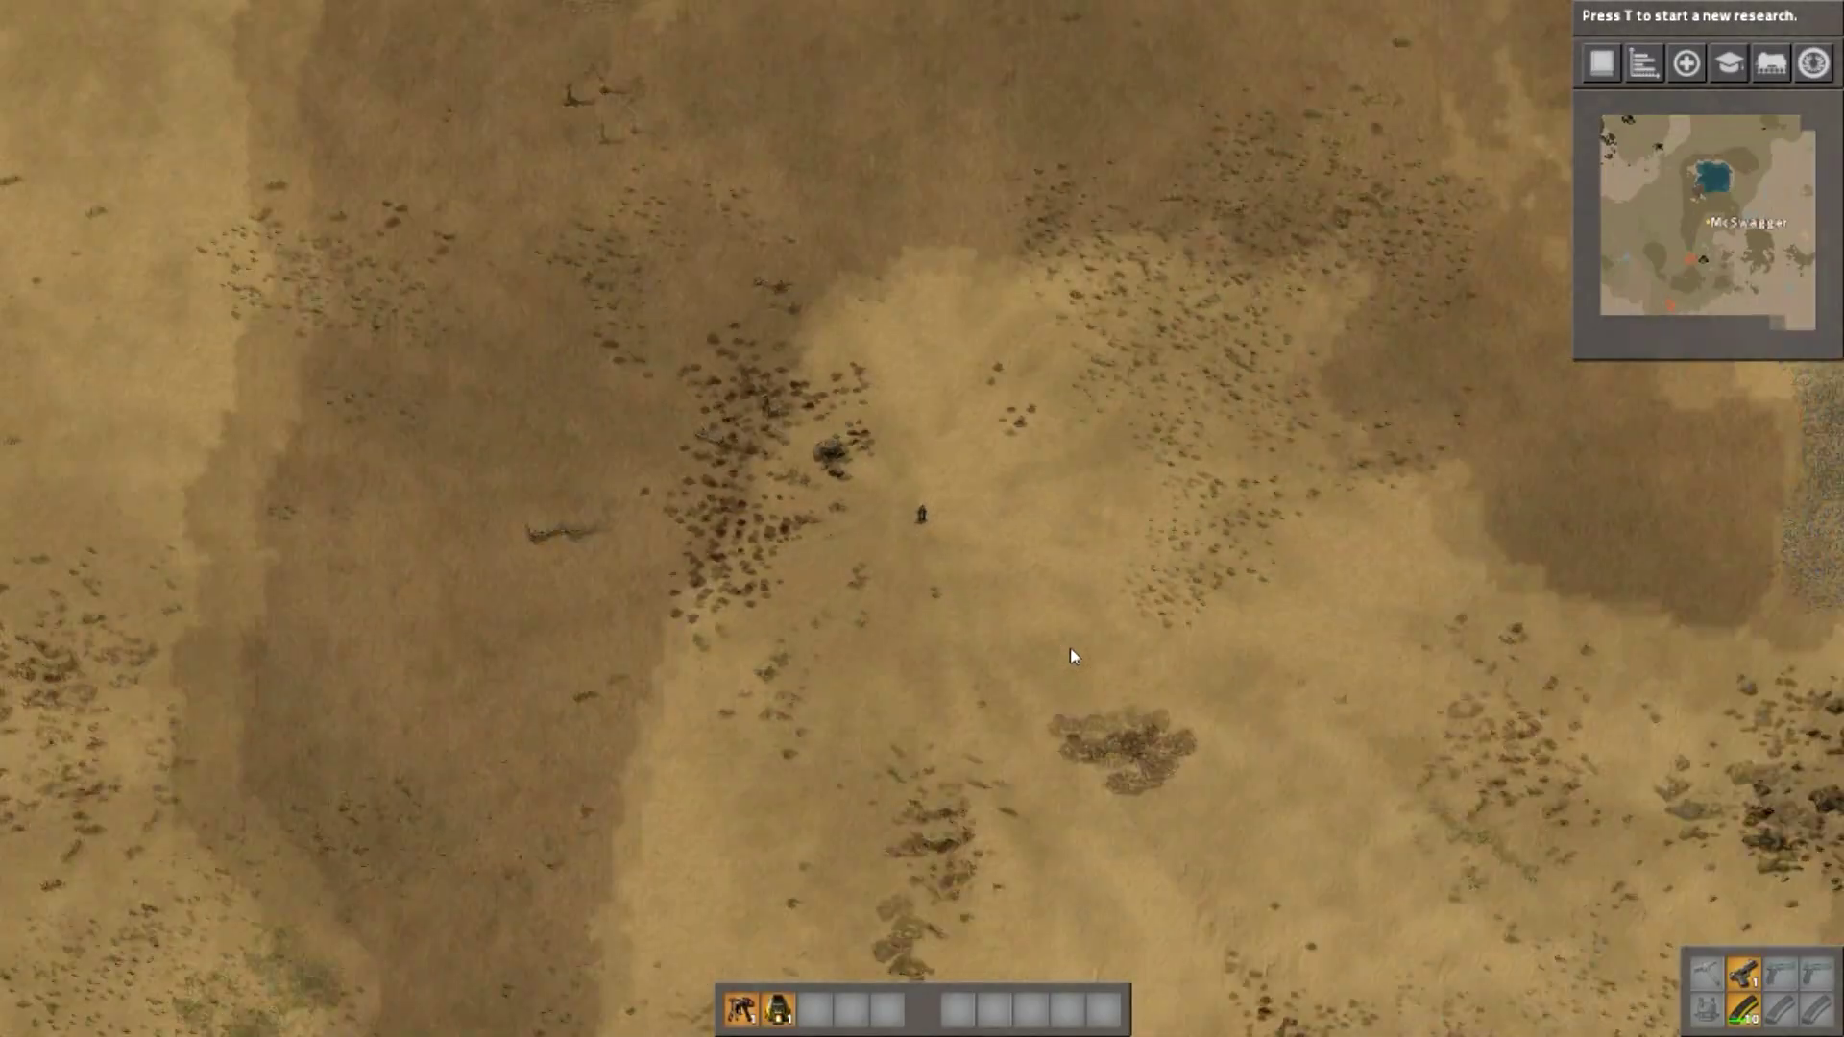
key("Escape")
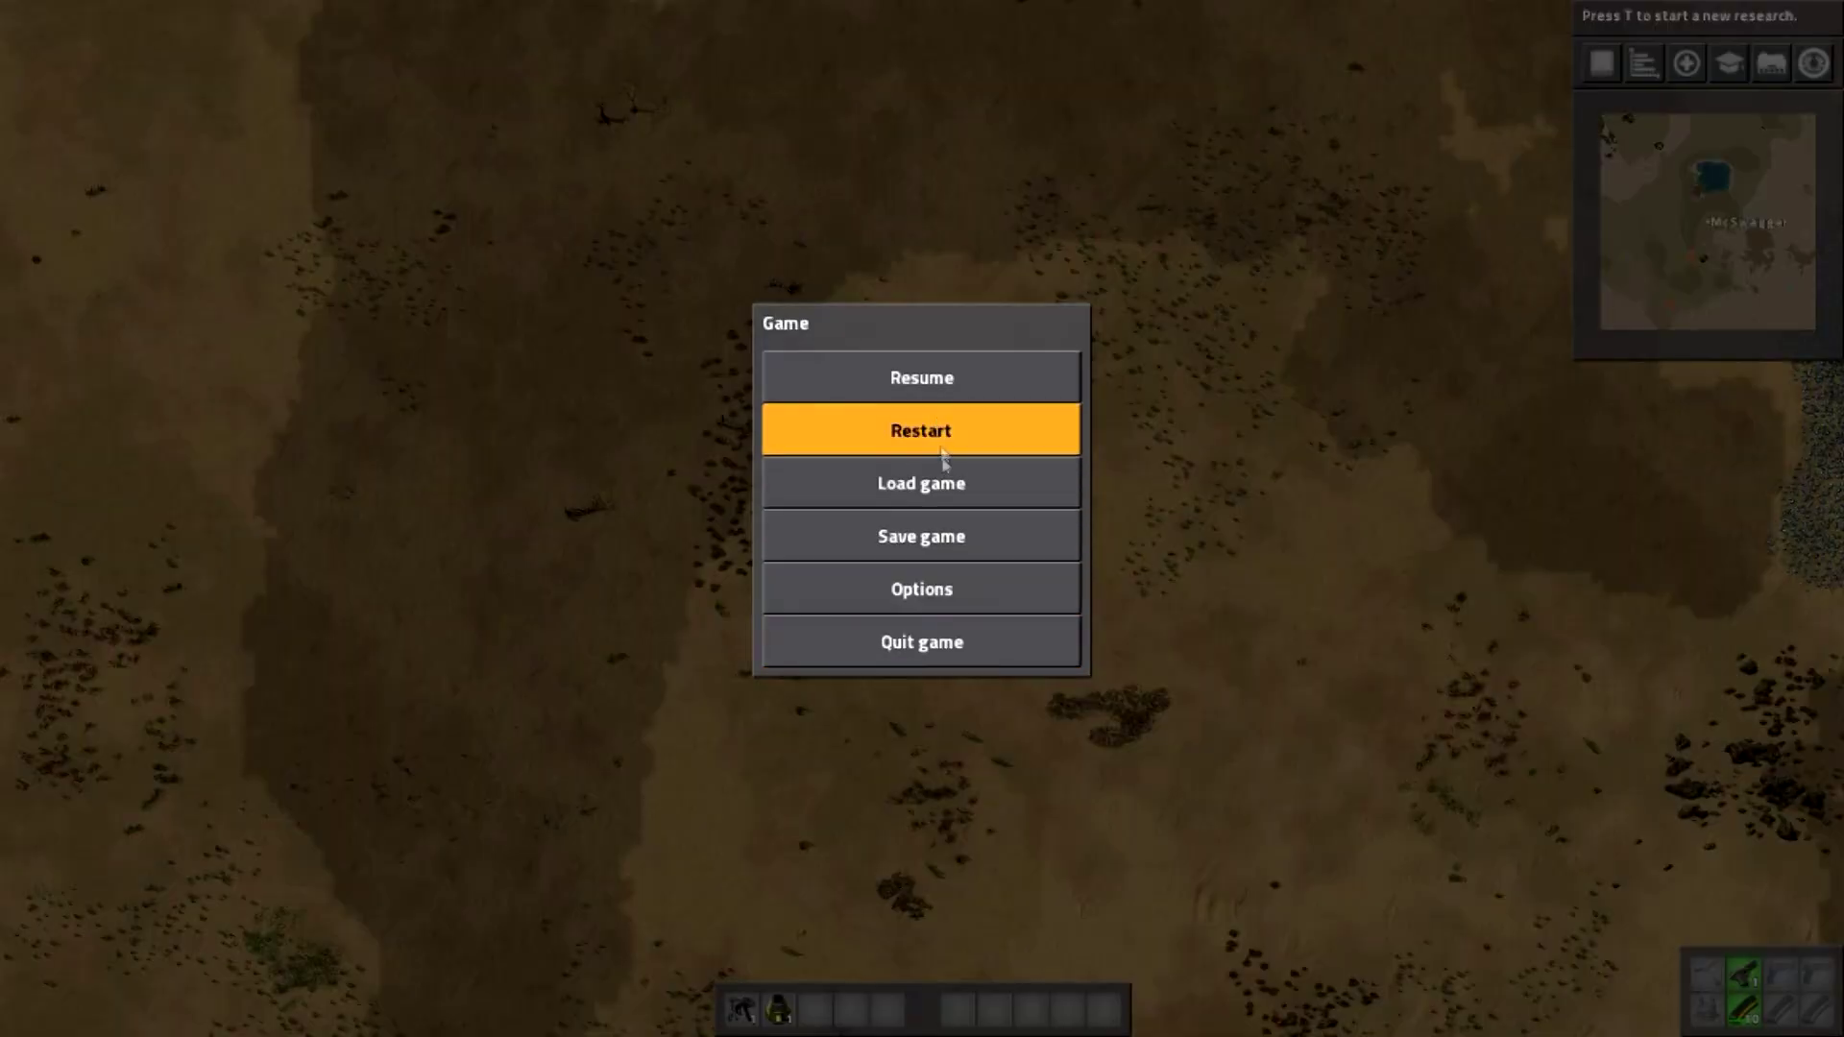
left_click(948, 550)
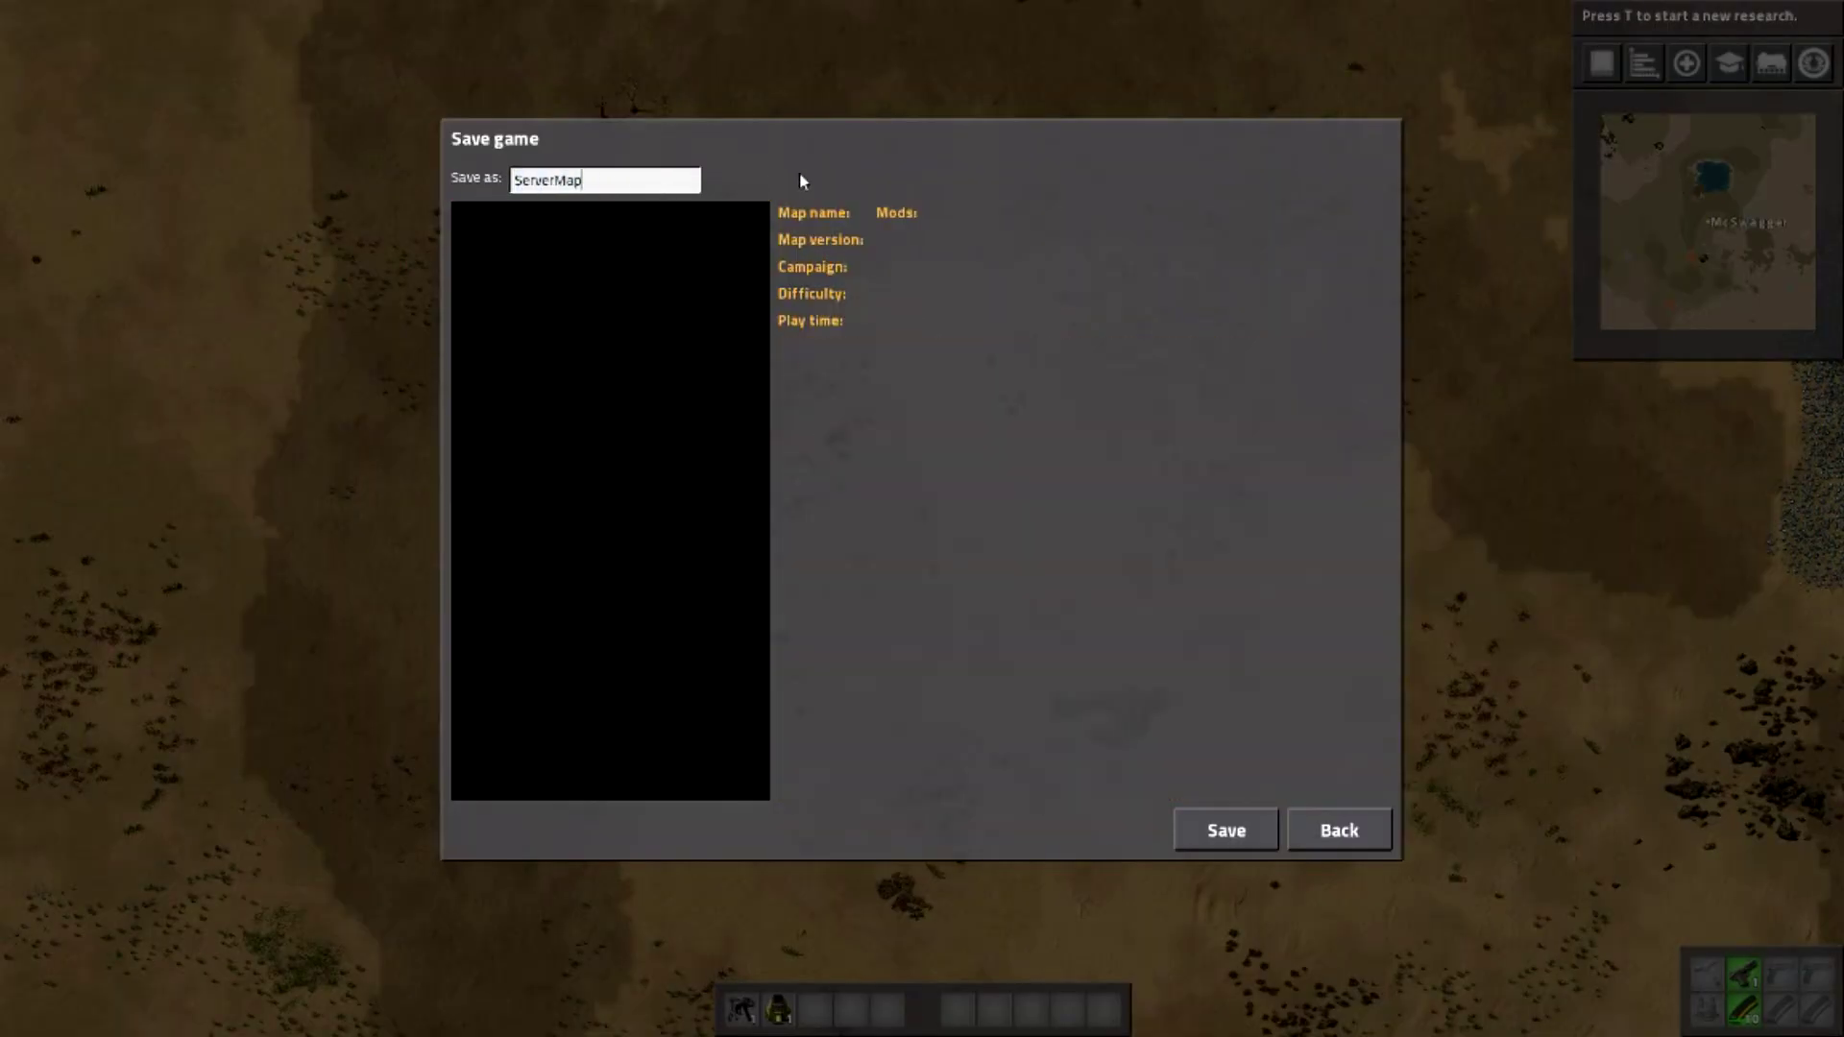
left_click(1245, 826)
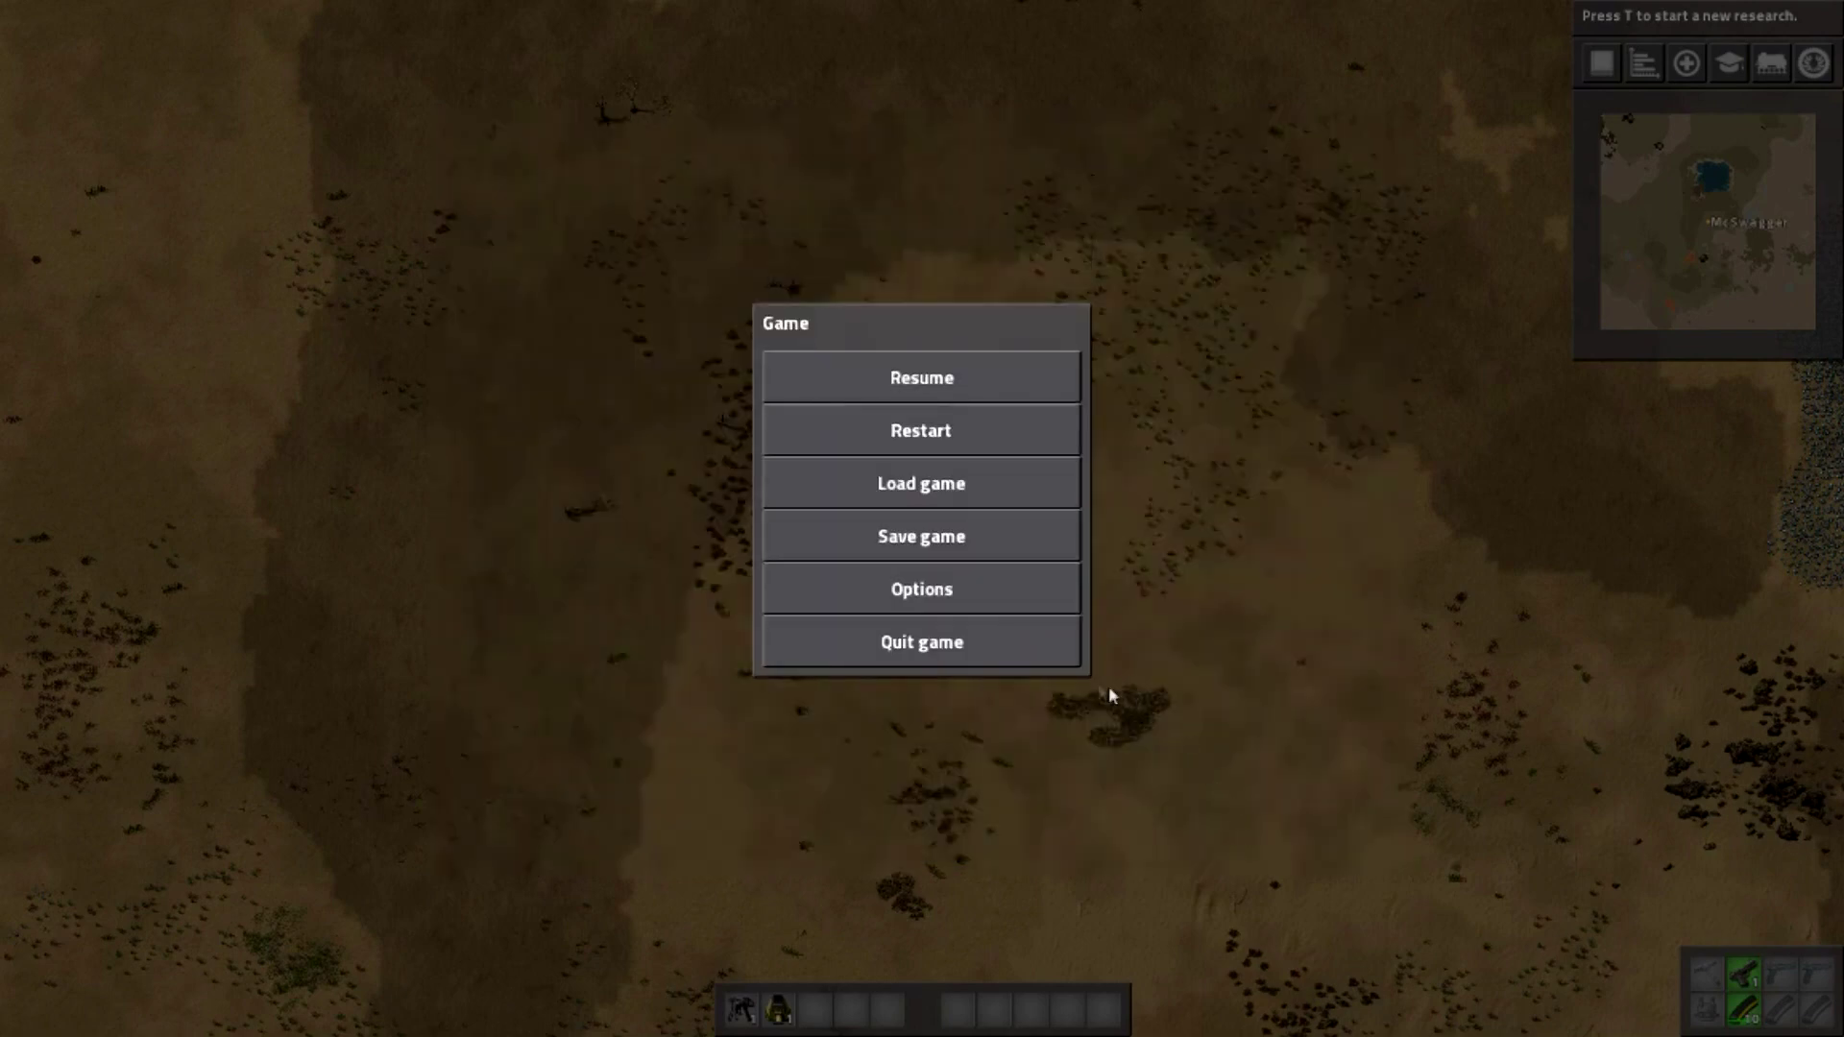
left_click(1028, 663)
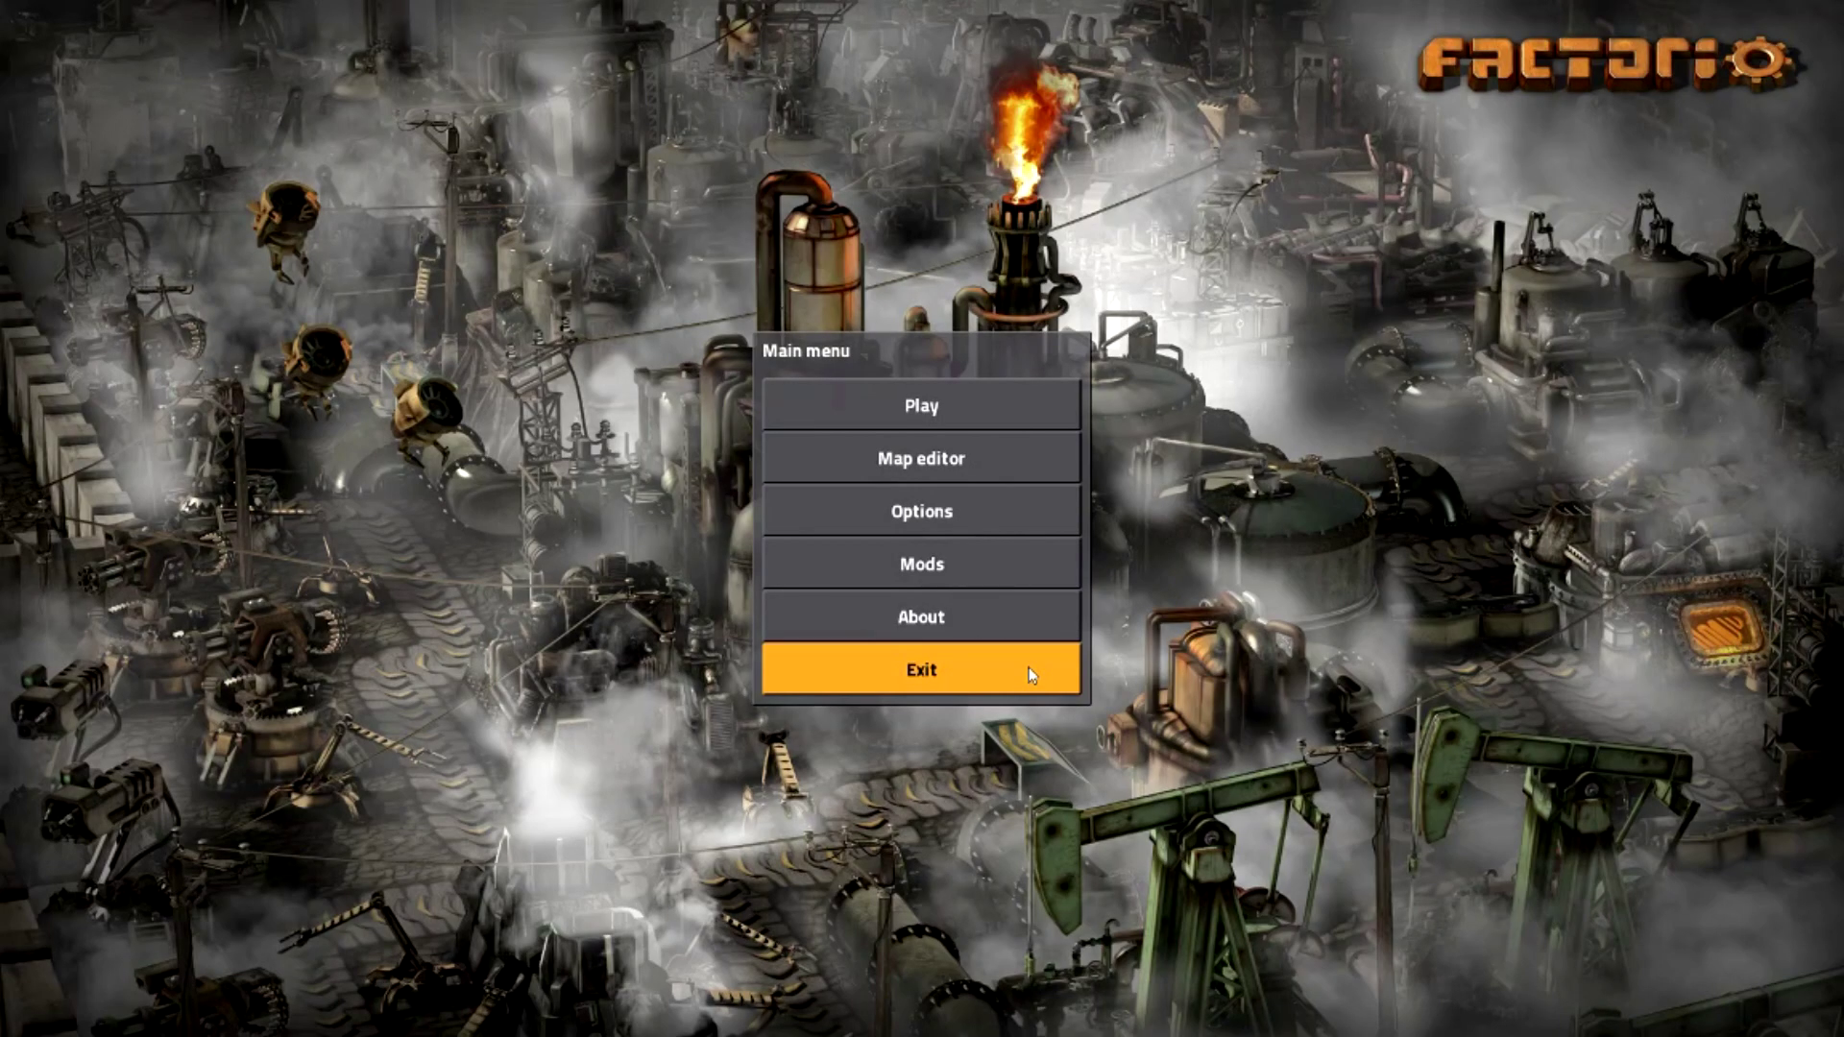
left_click(1028, 672)
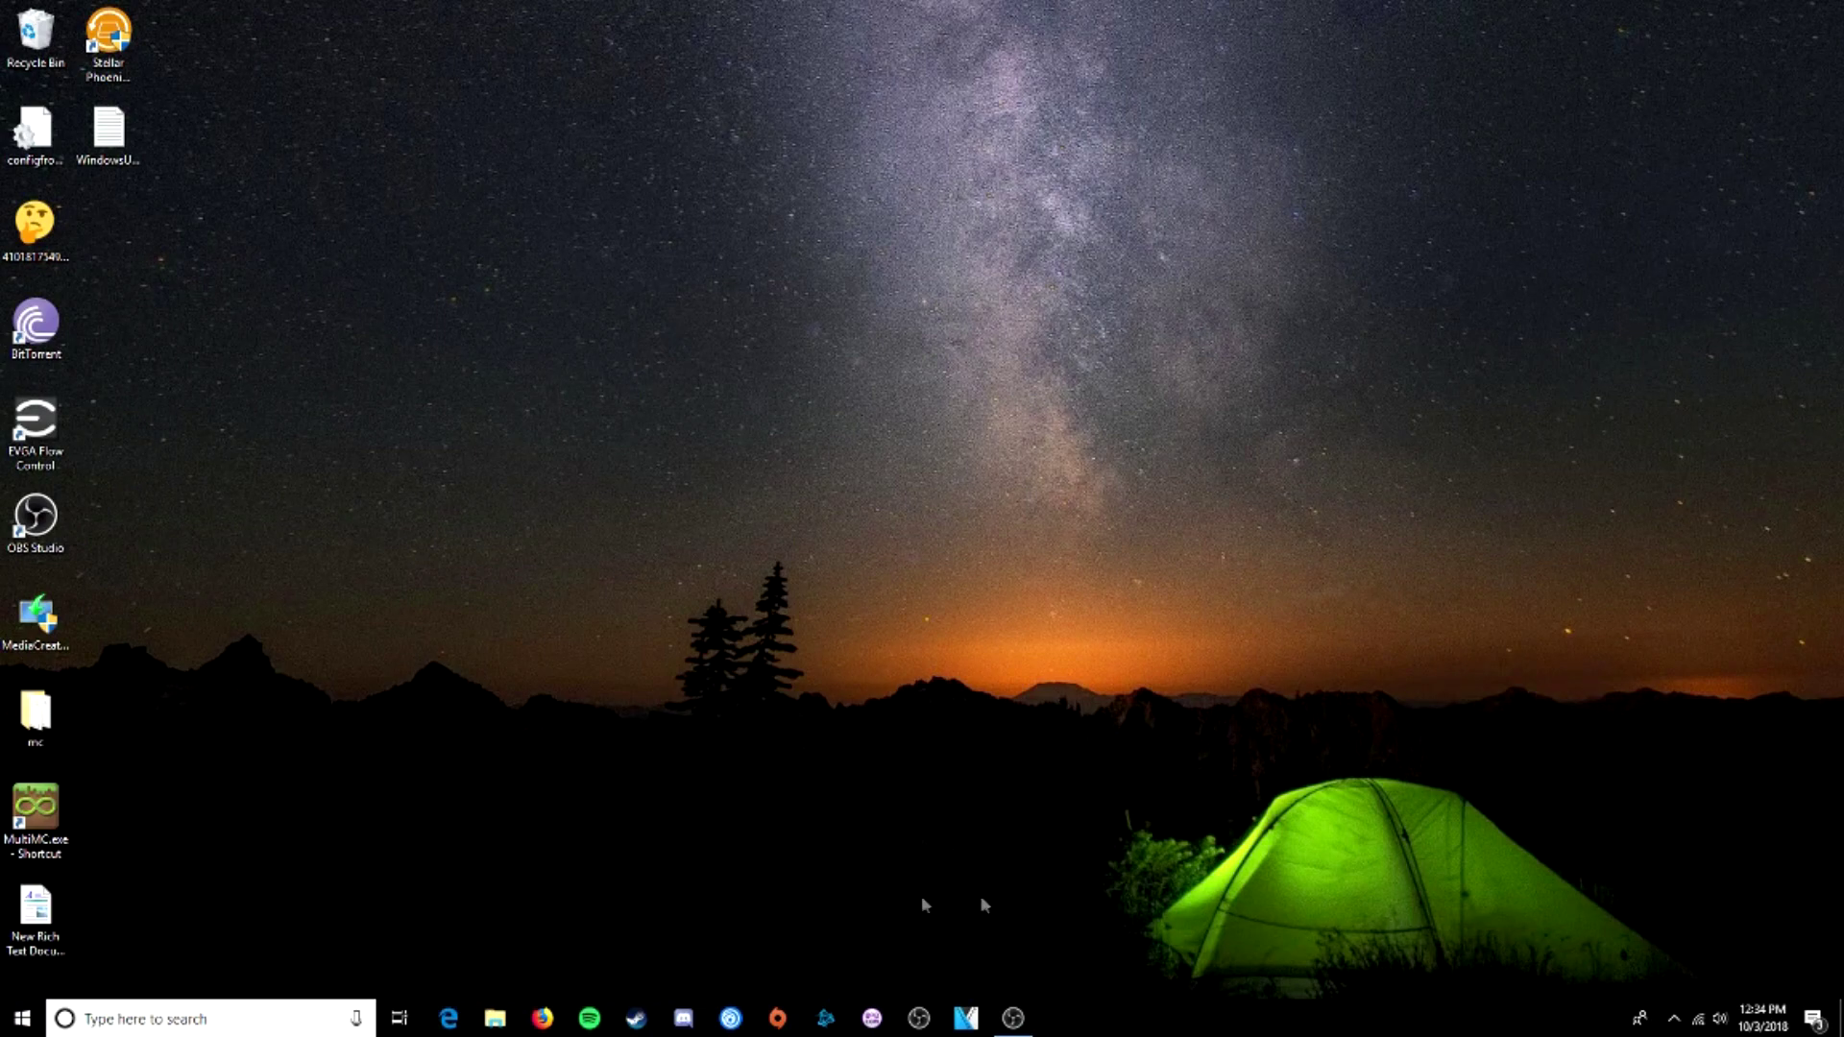
- Open File Explorer and enter The Big (D:) drive from This PC
left_click(495, 1018)
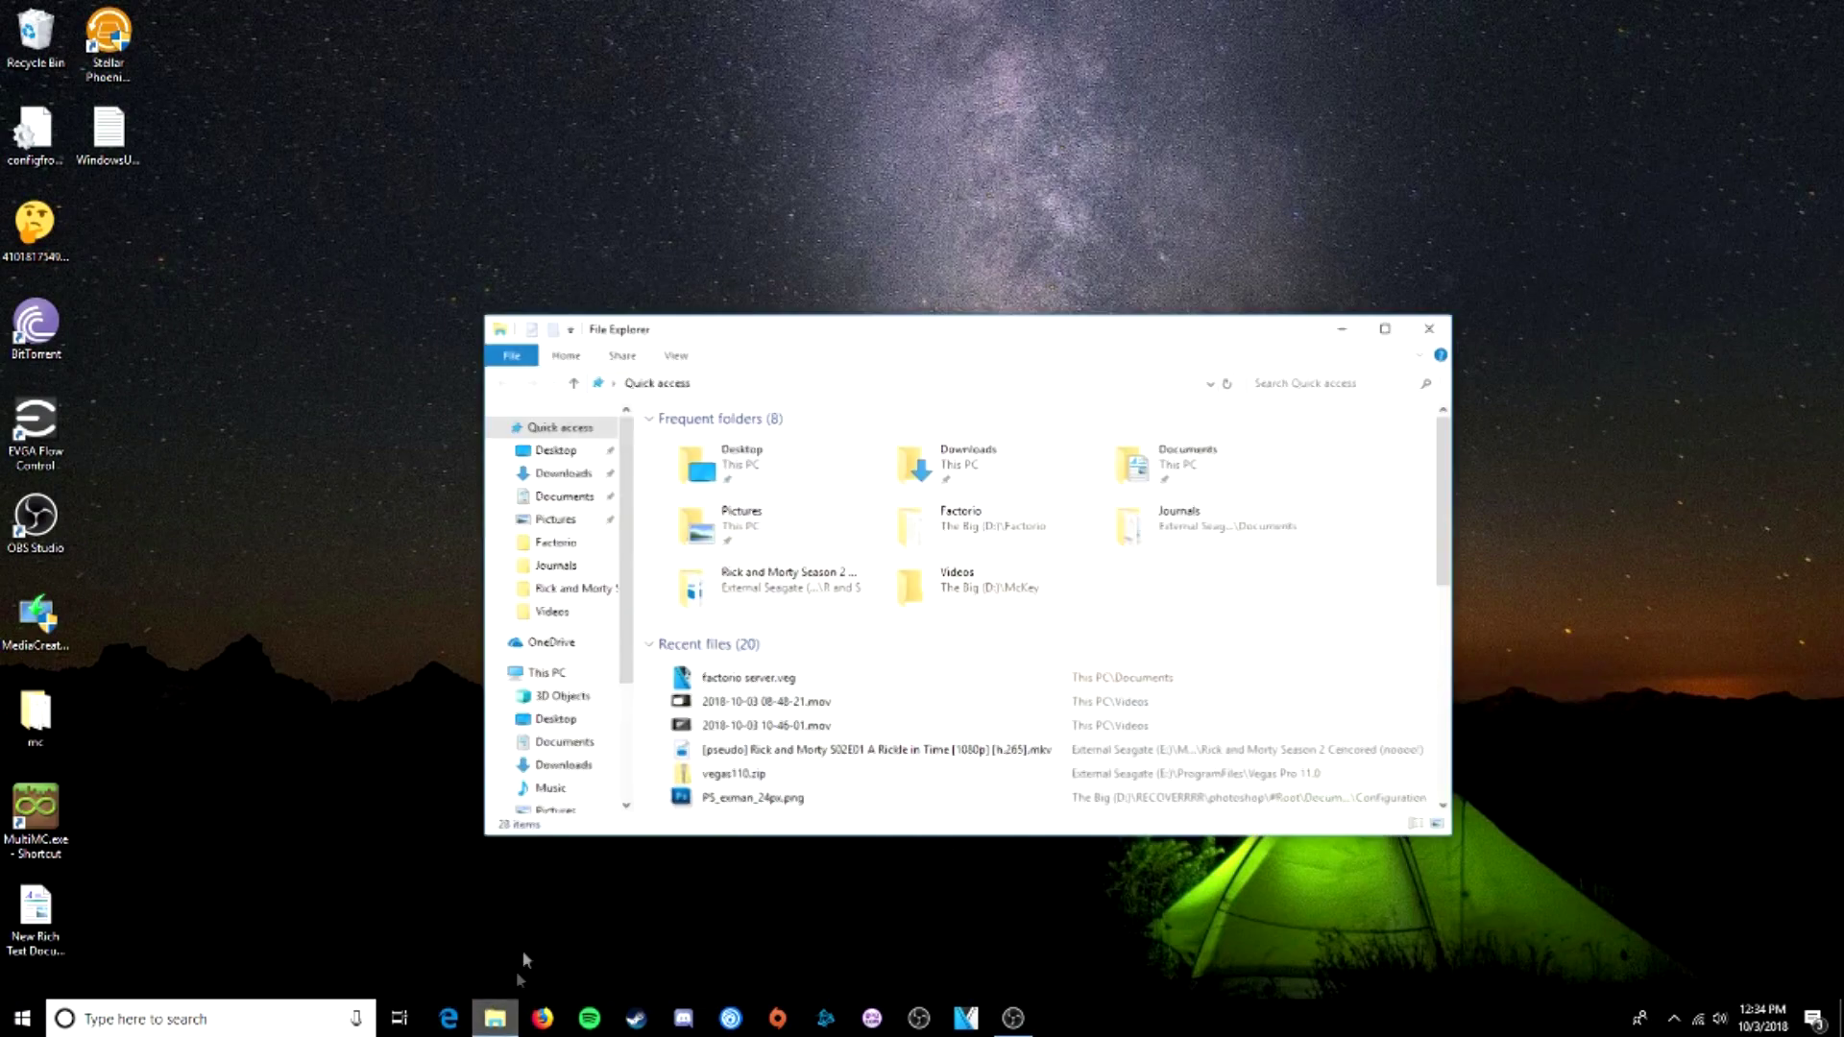
left_click_drag(808, 331, 776, 229)
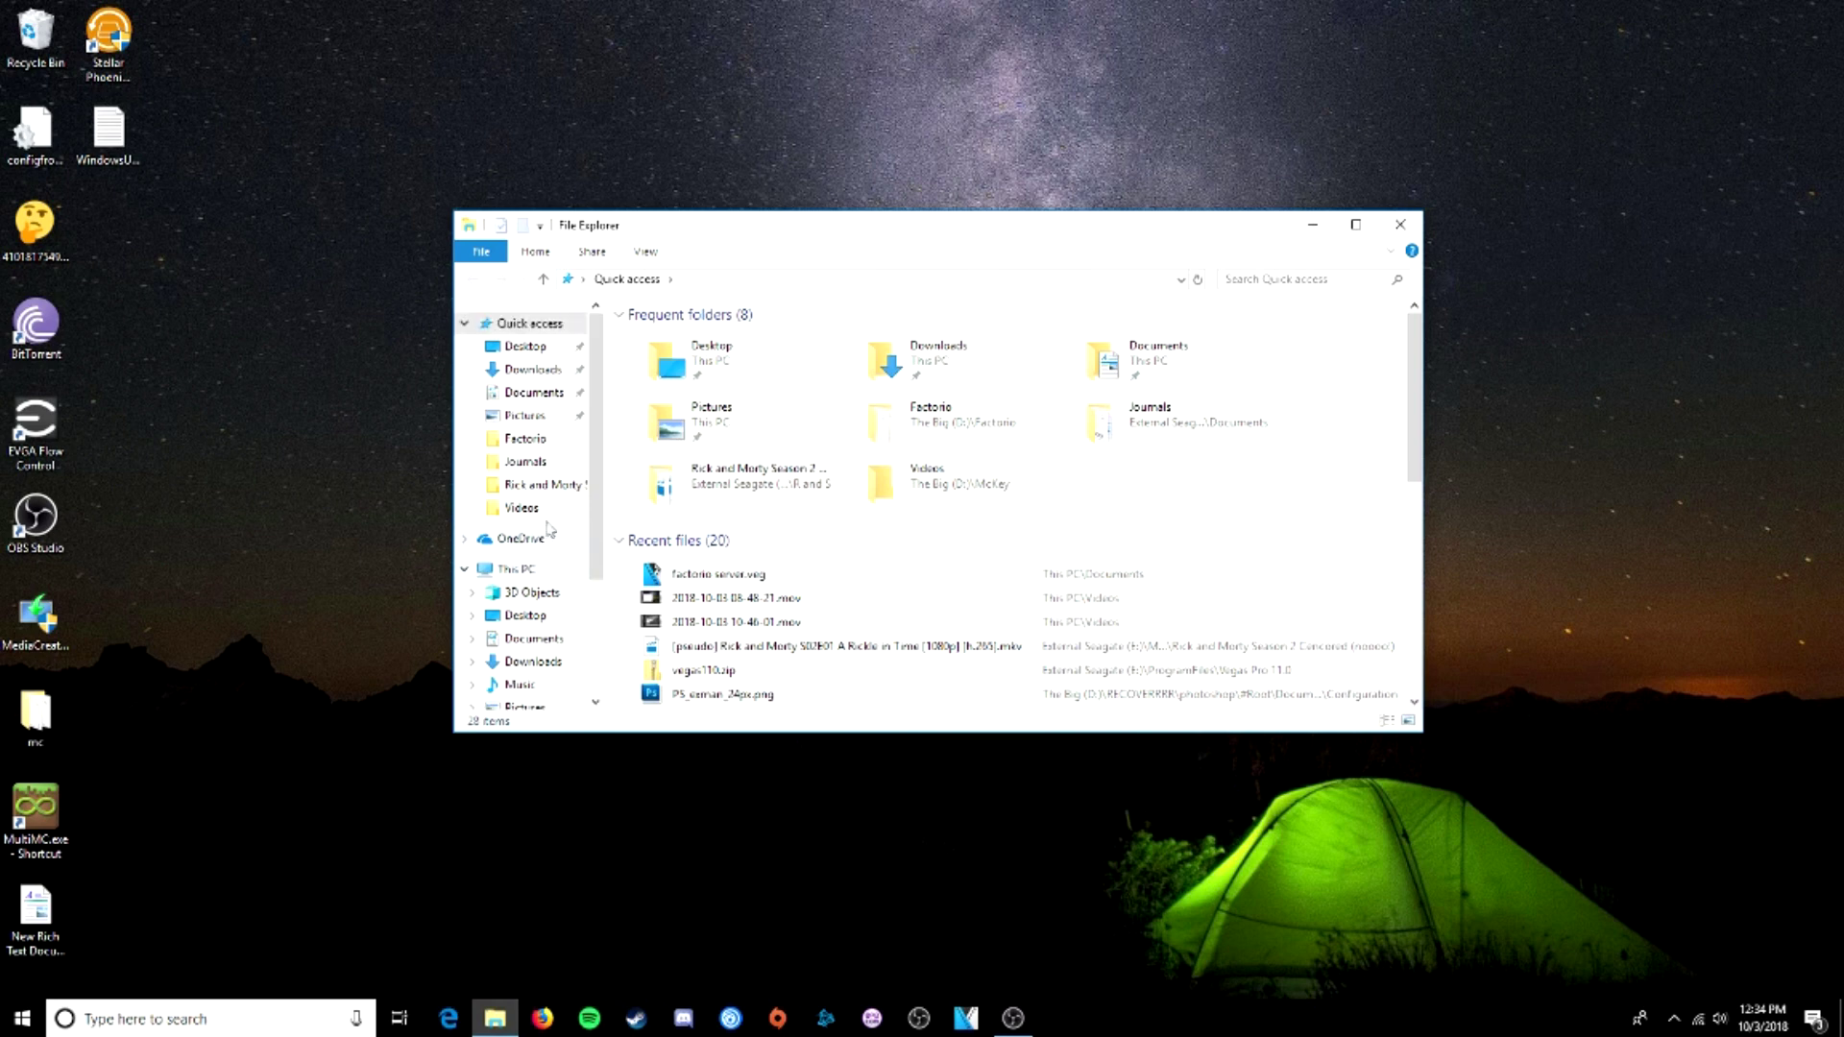
scroll(544, 519, "down", 1)
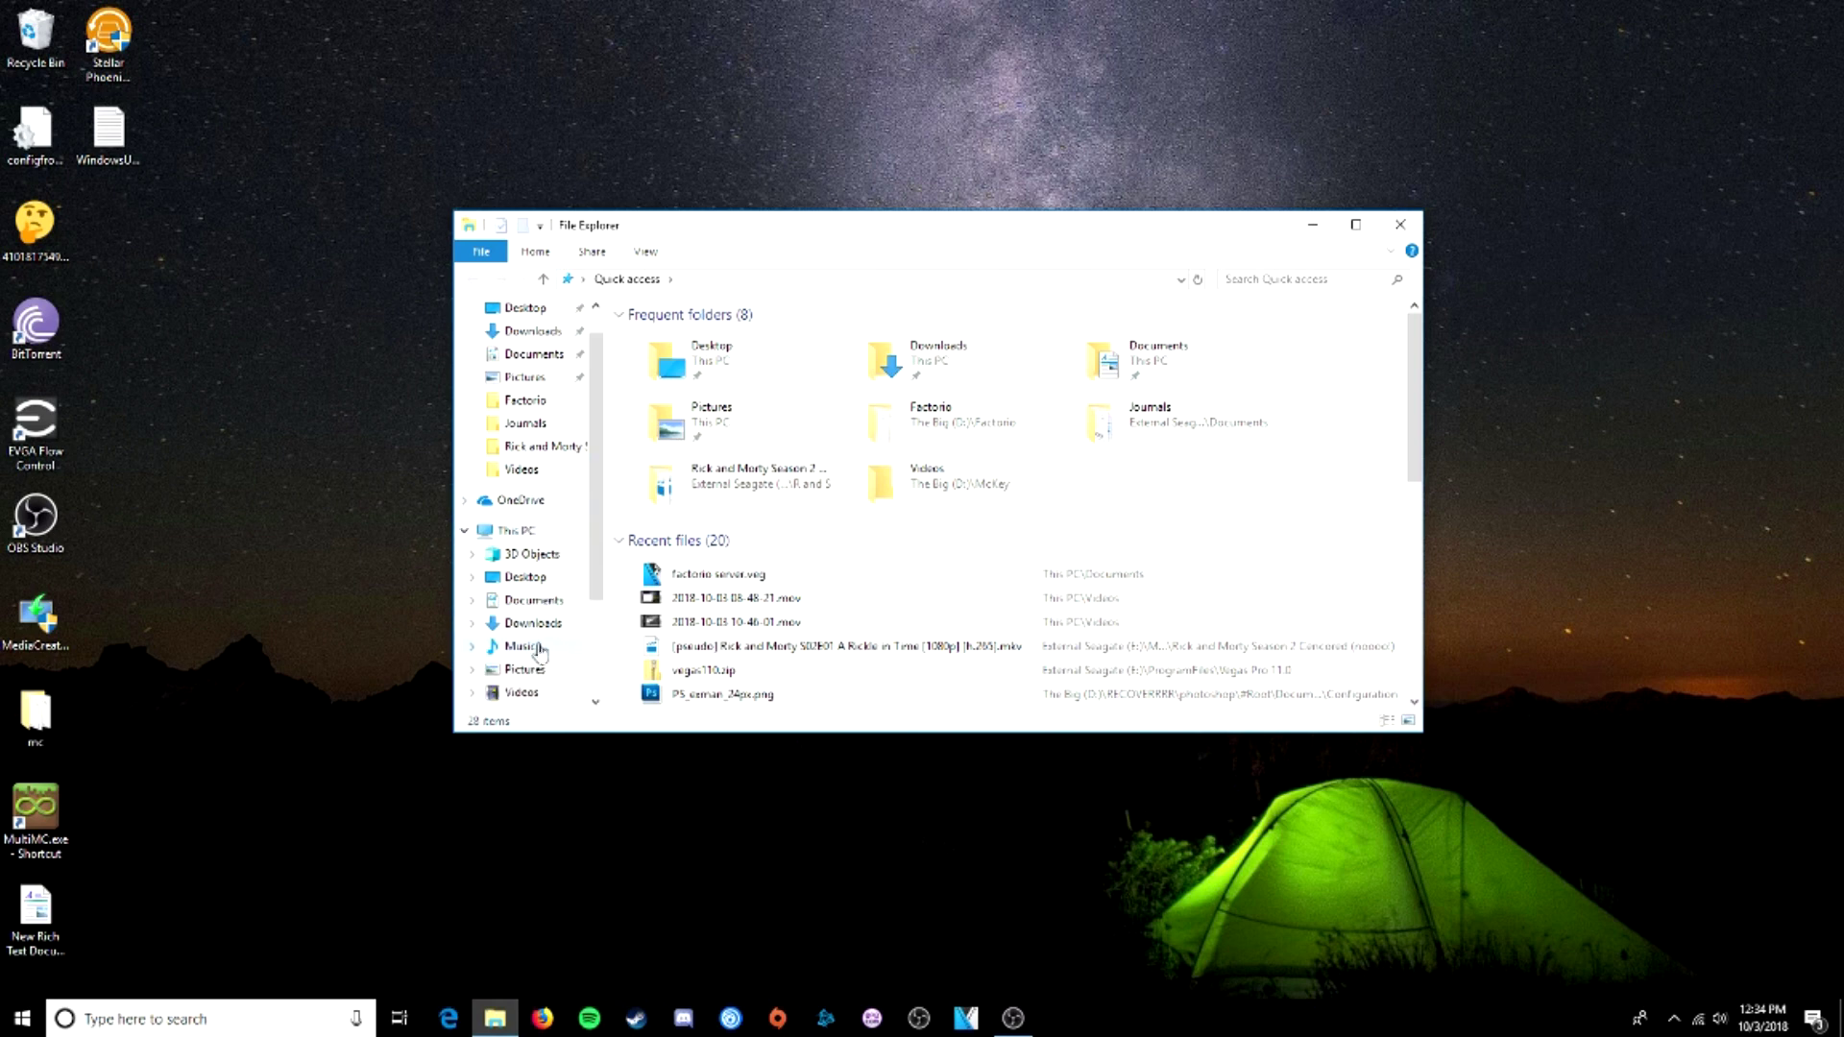
left_click(533, 531)
double_click(942, 564)
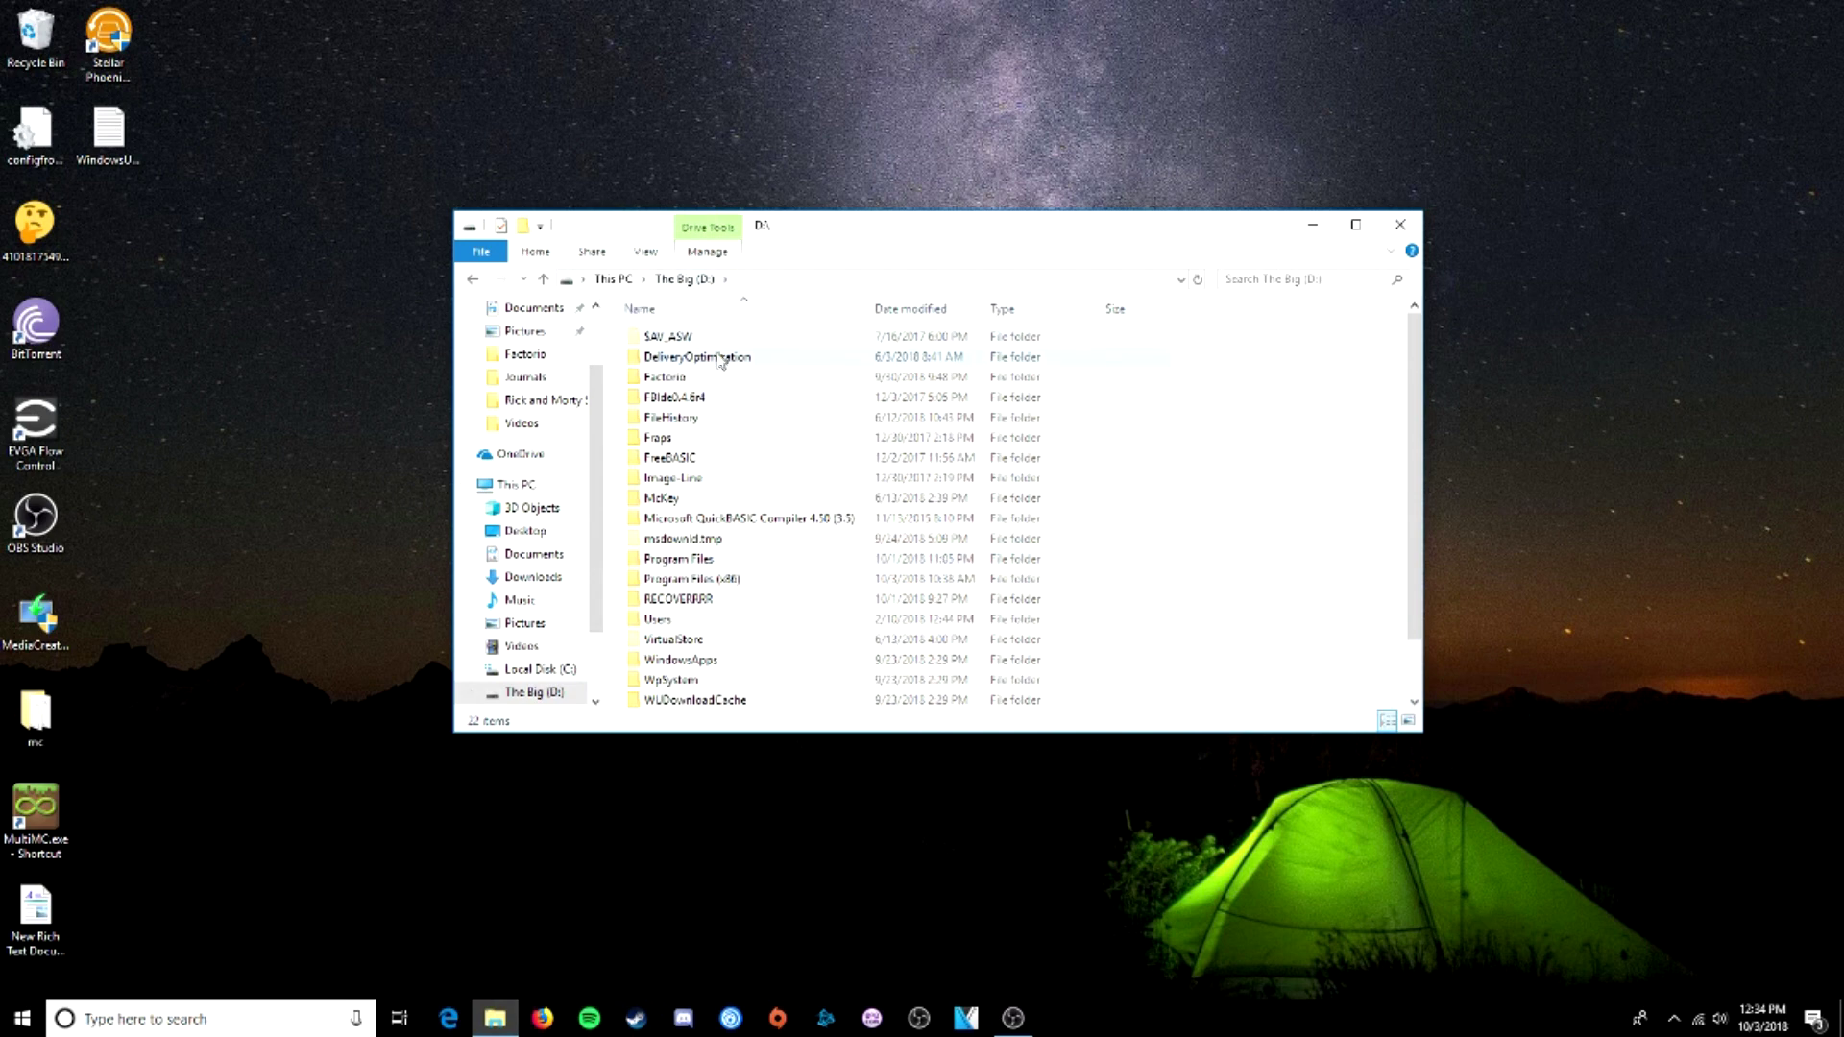
- Navigate Program Files (x86) > Steam > steamapps > common > Factorio, then back up to common
double_click(723, 580)
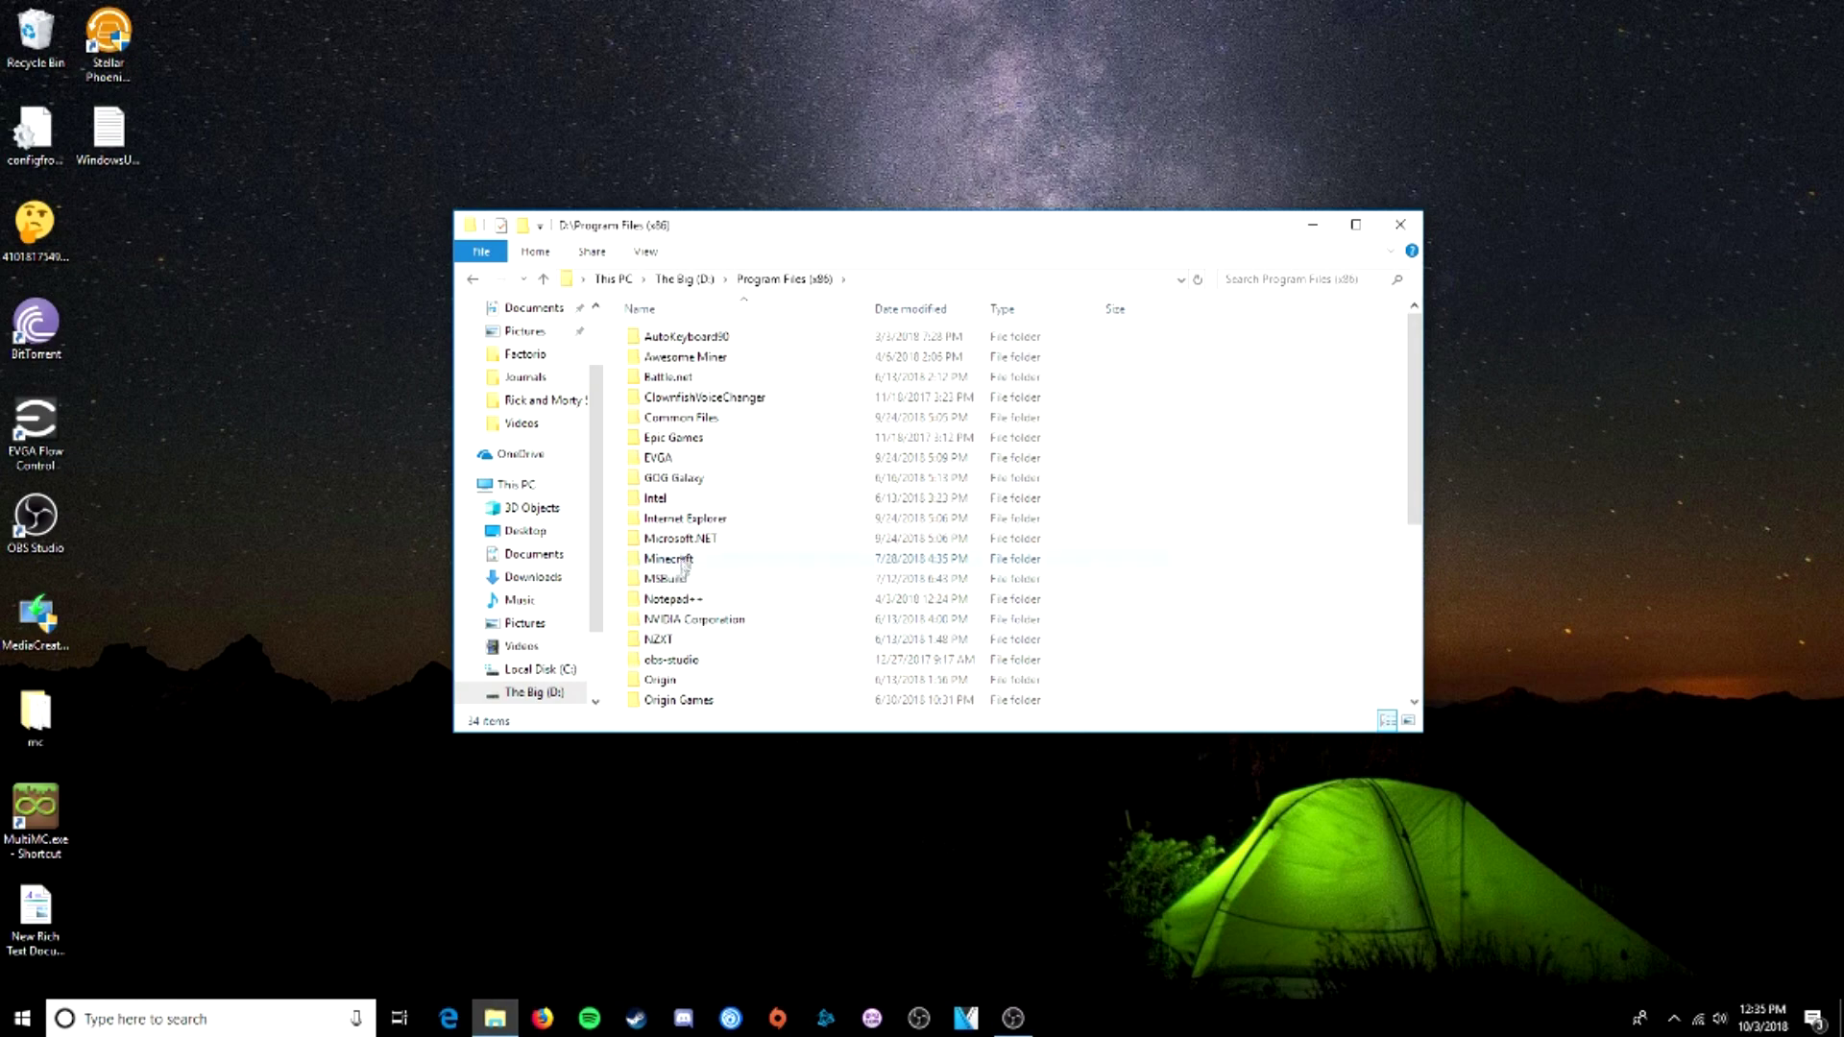
scroll(684, 567, "down", 5)
double_click(663, 699)
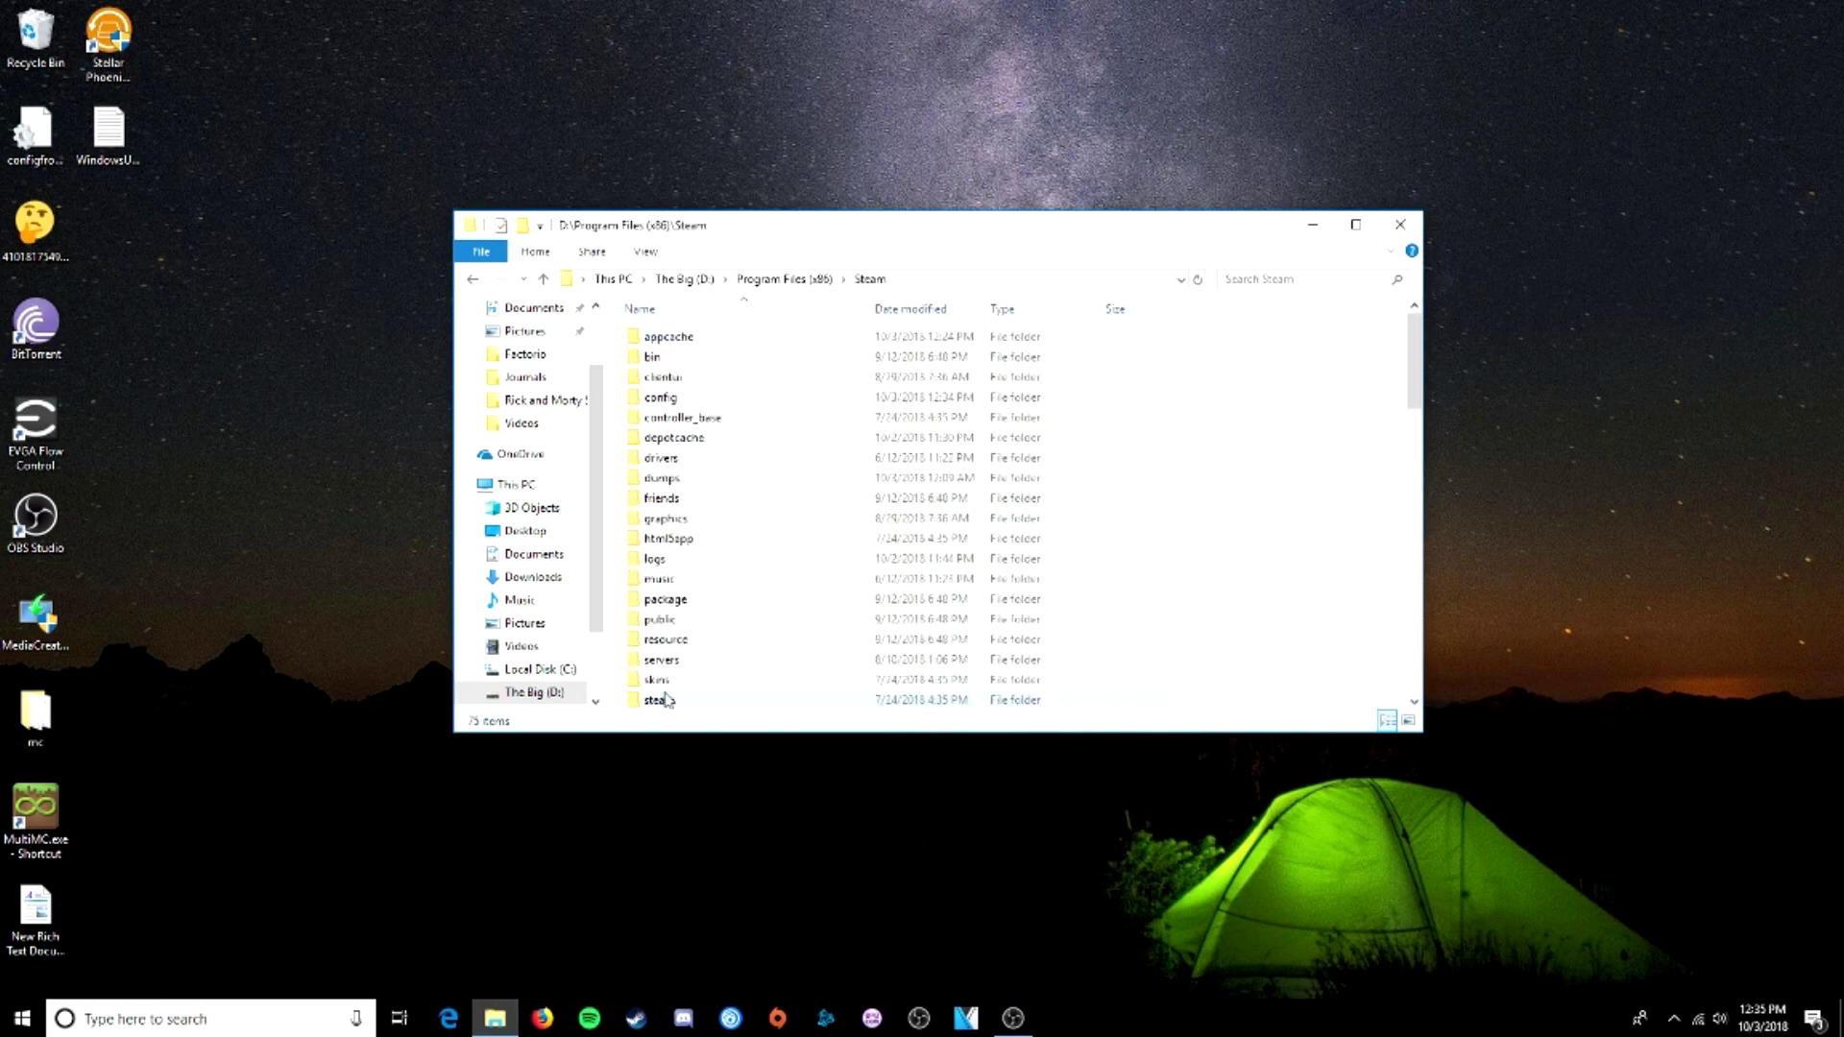
scroll(667, 687, "down", 5)
double_click(684, 560)
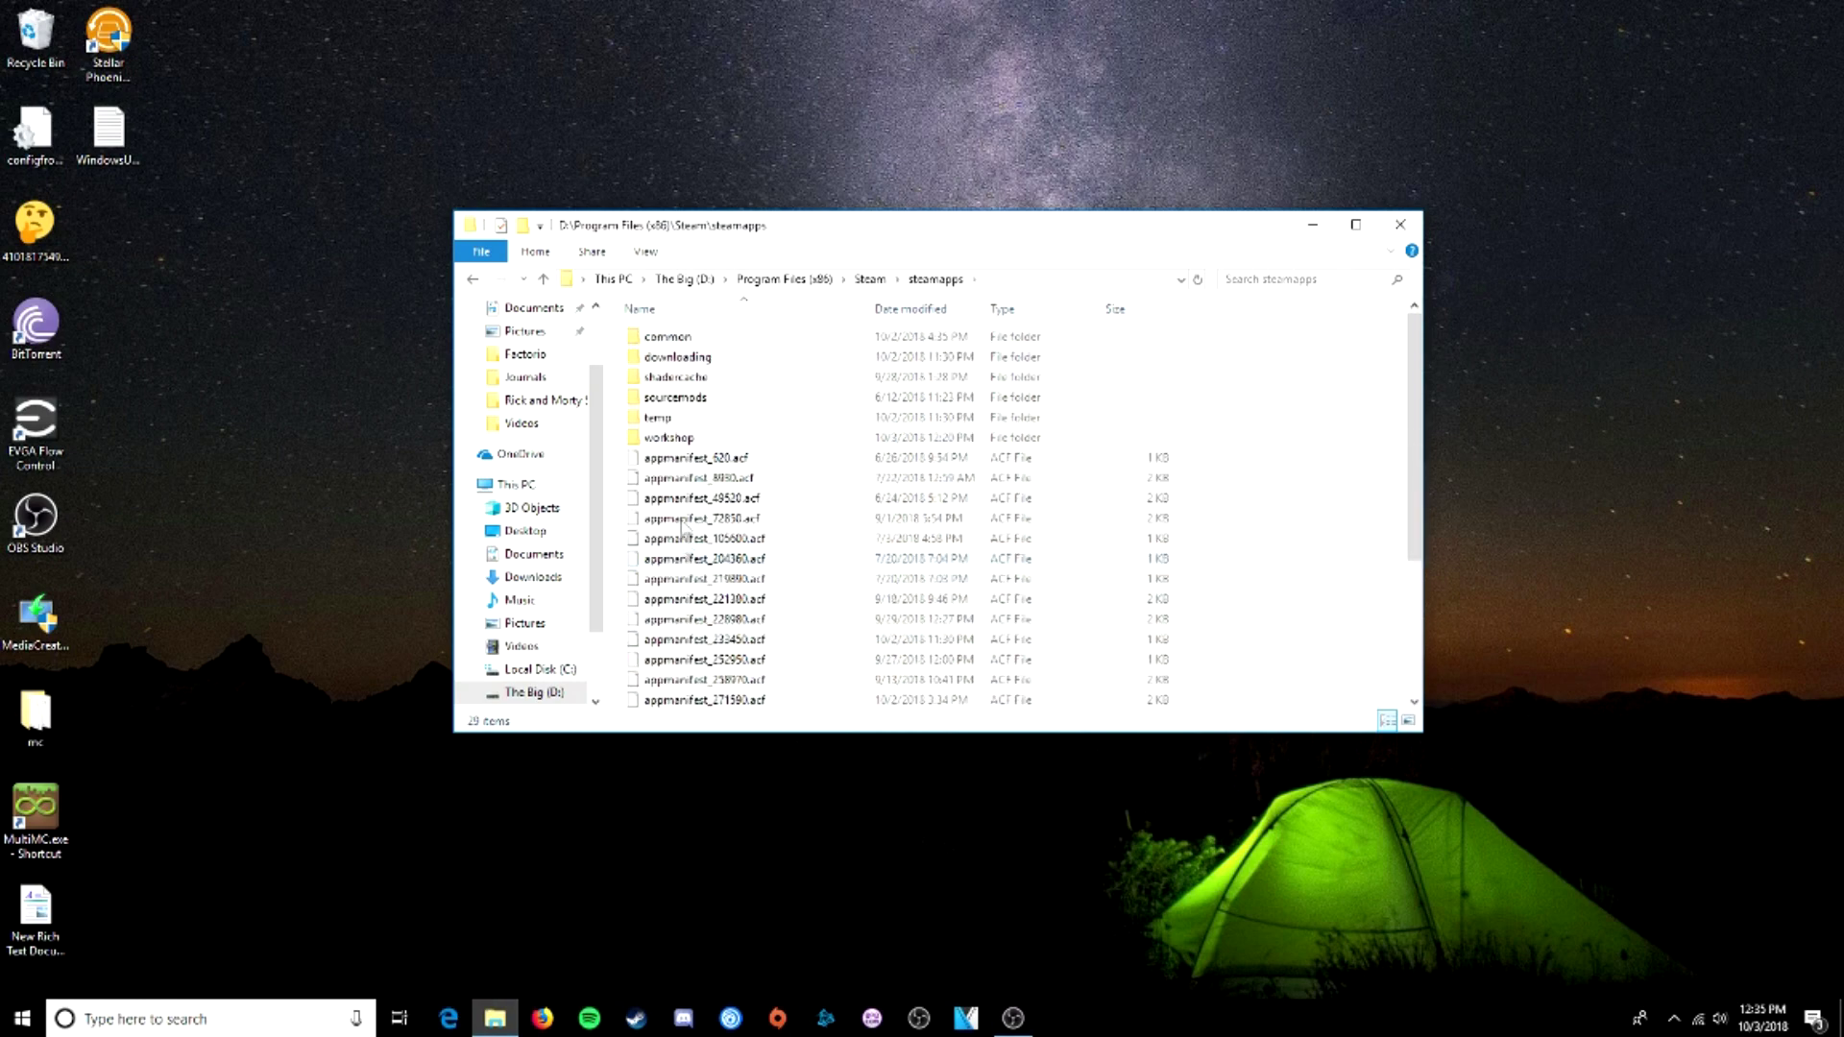
double_click(682, 340)
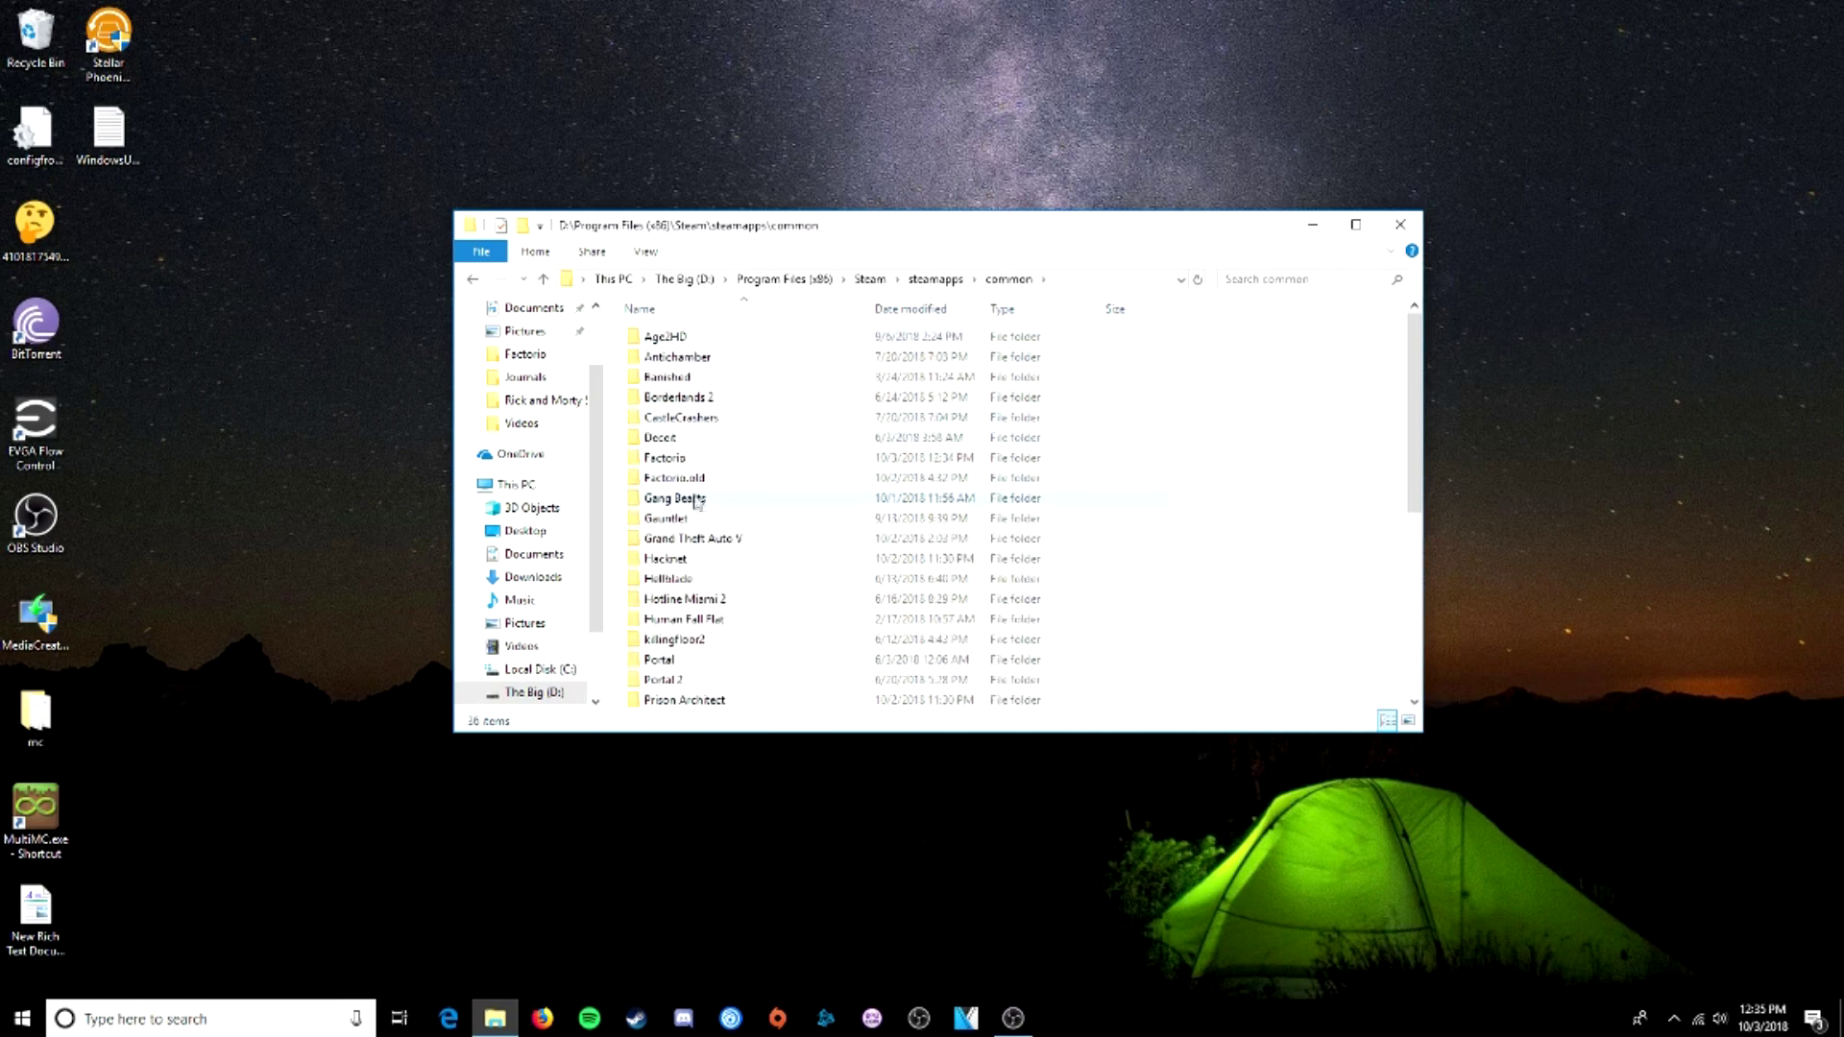
double_click(680, 460)
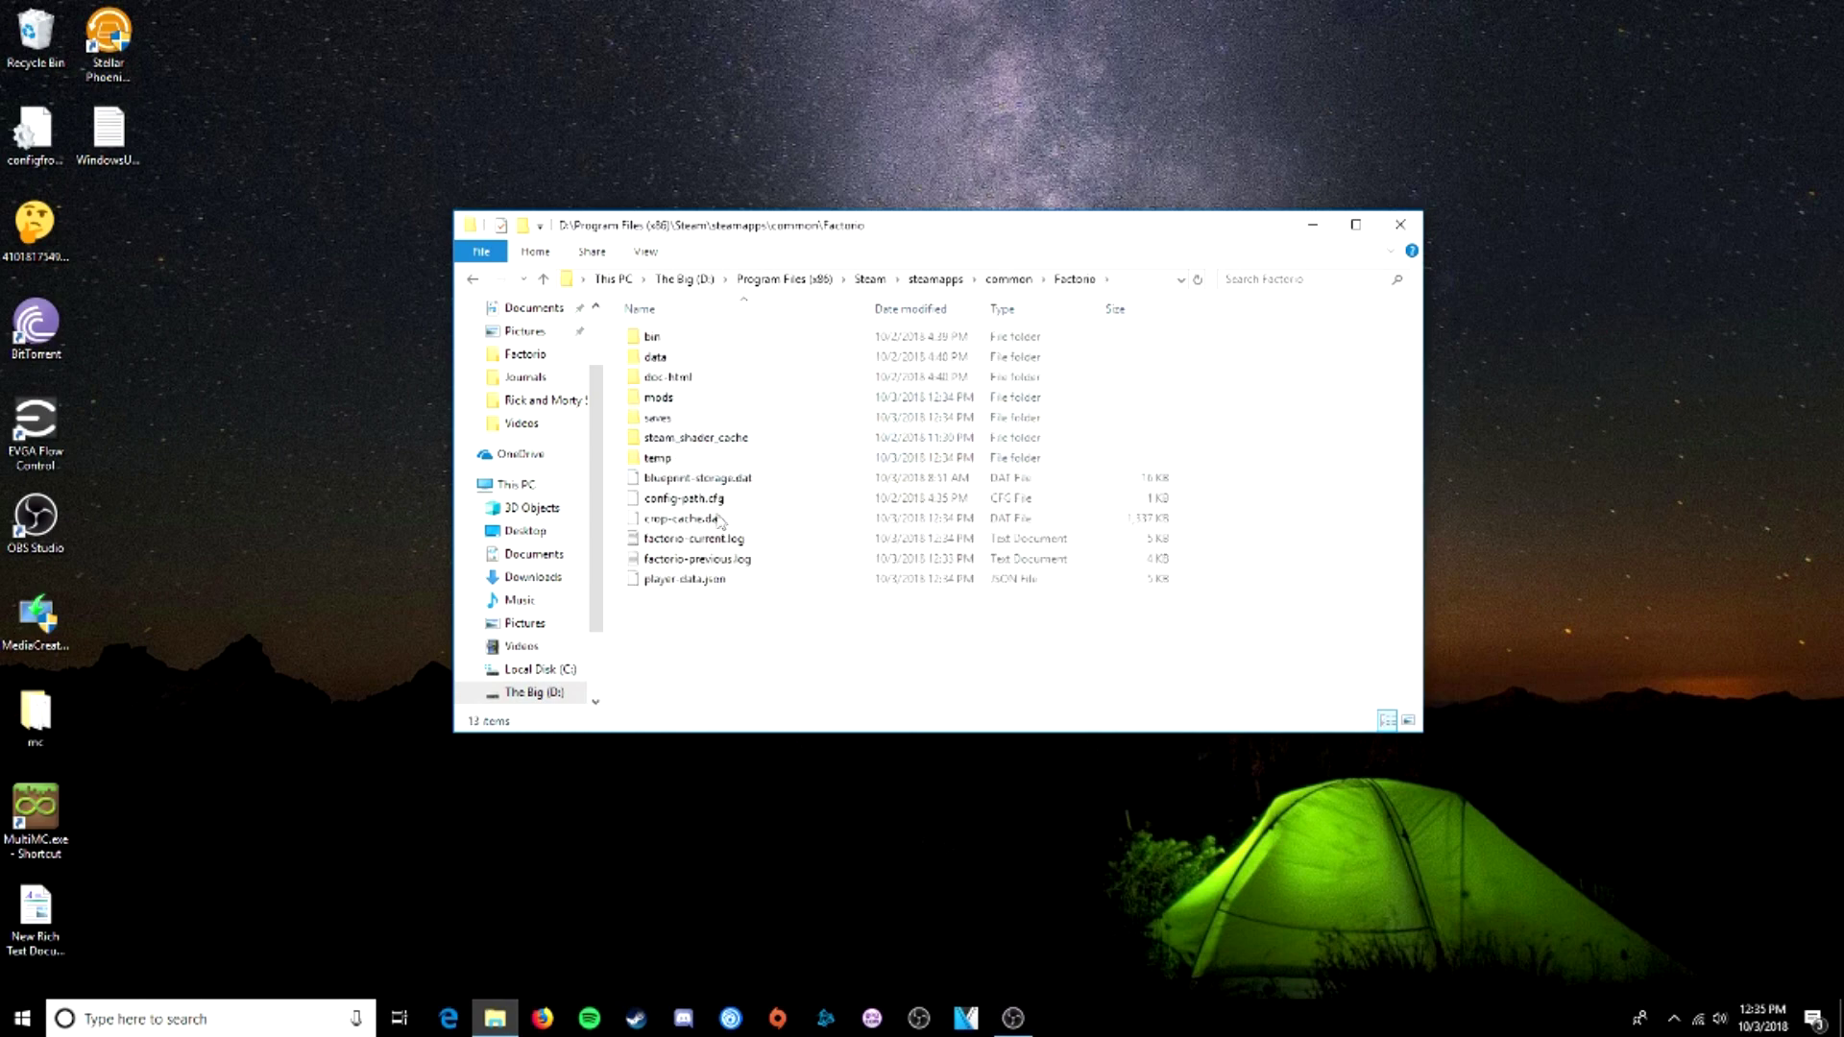
left_click(1009, 280)
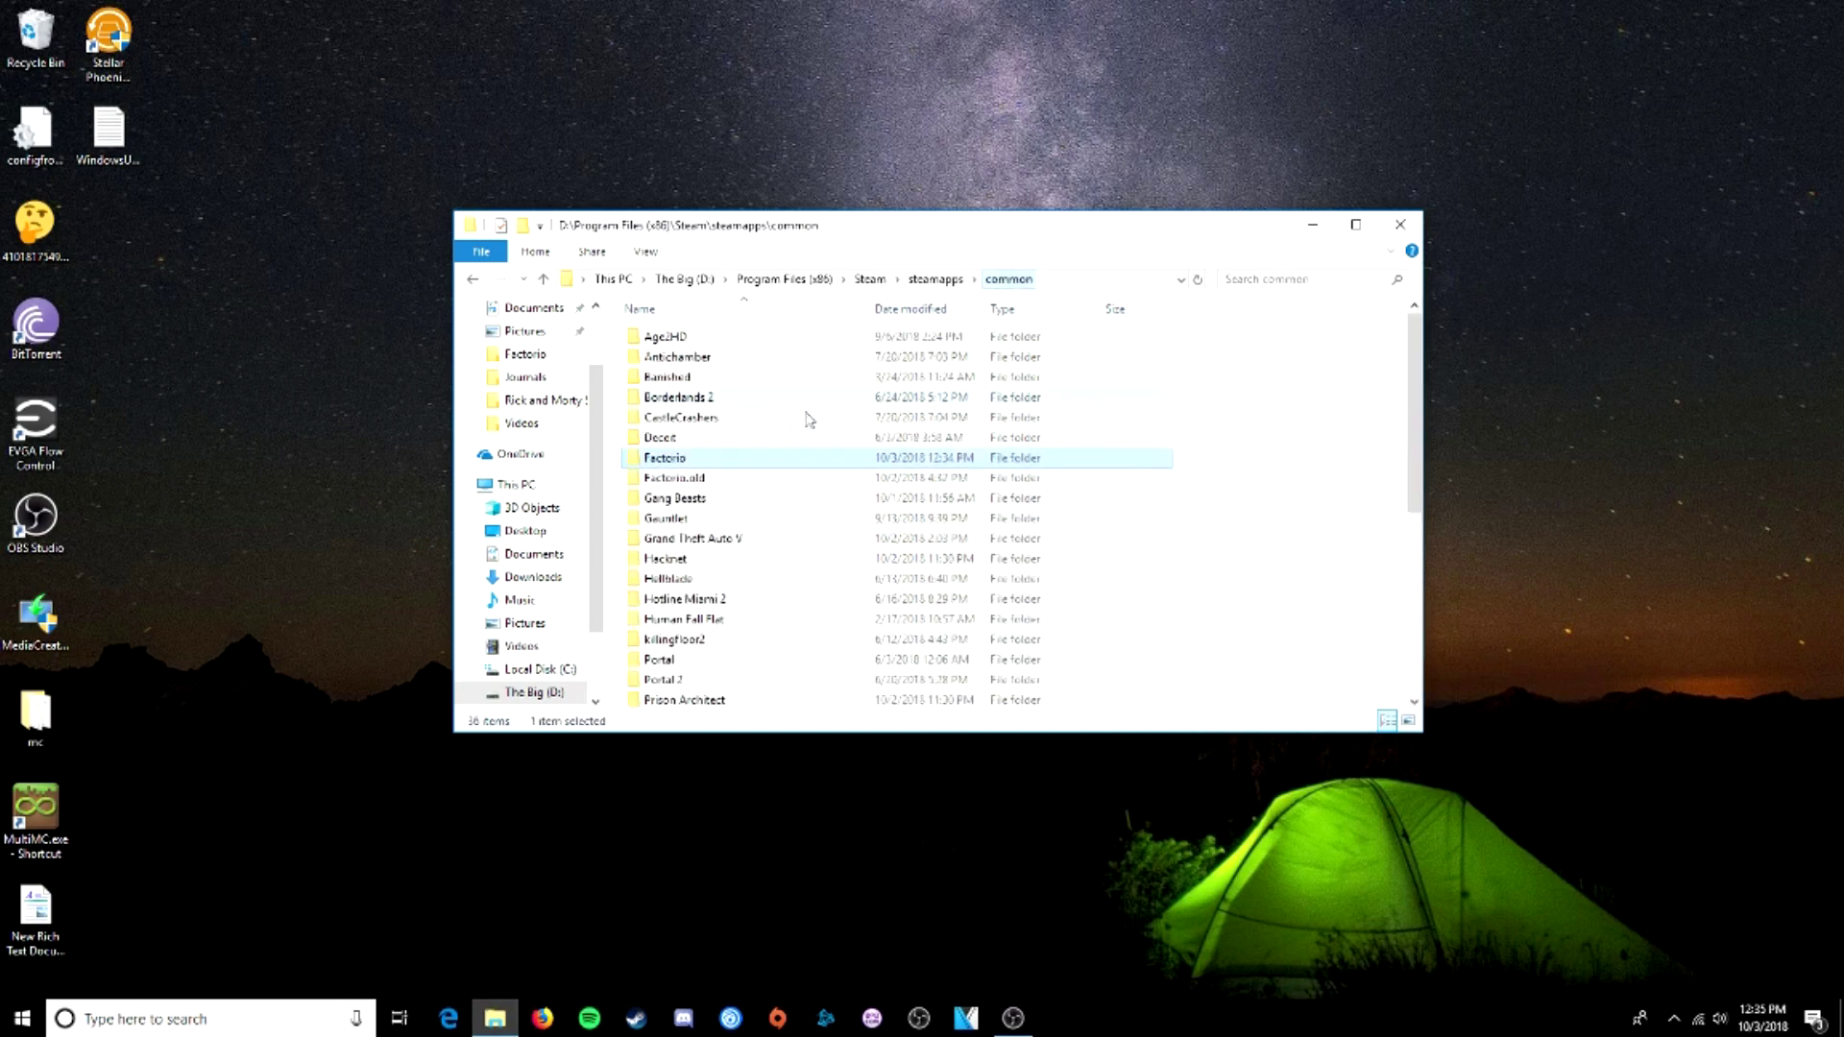
- Copy the Factorio folder from the common folder
right_click(680, 461)
left_click(811, 727)
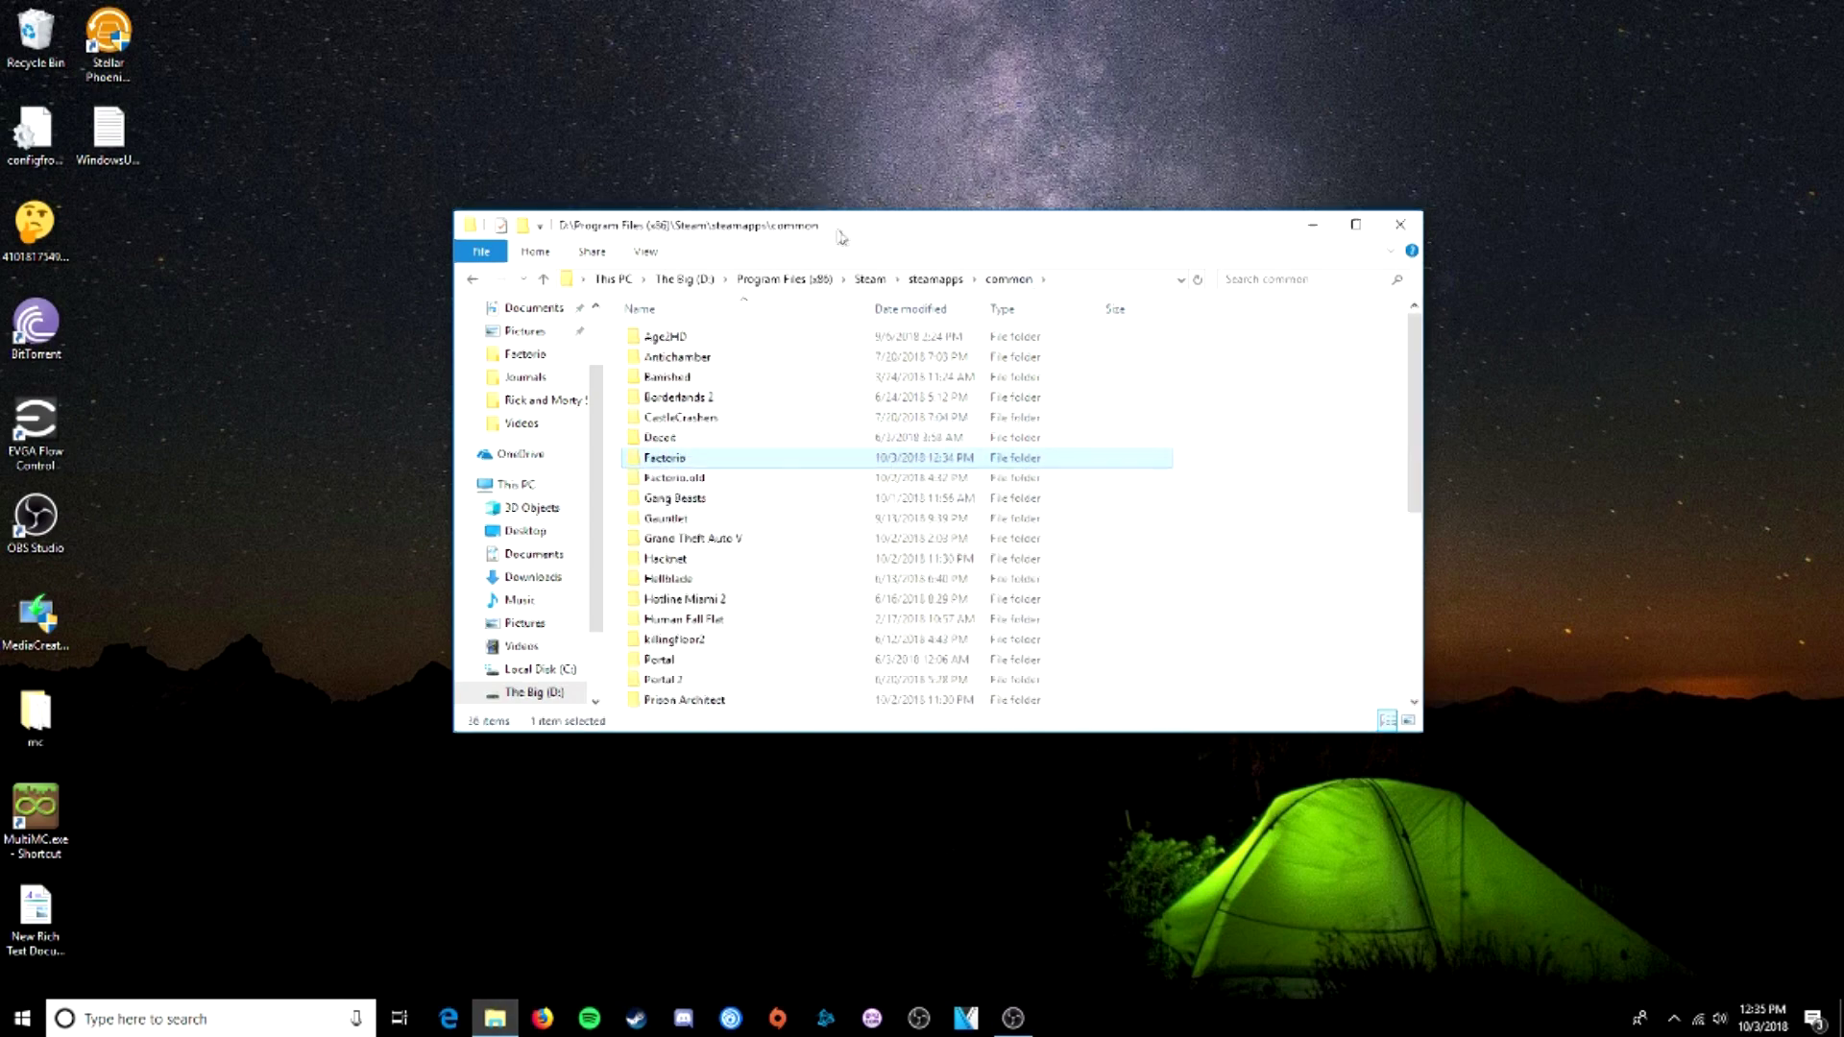
left_click_drag(844, 234, 1283, 296)
- Create a new desktop folder named FactorioServer and open it
right_click(641, 445)
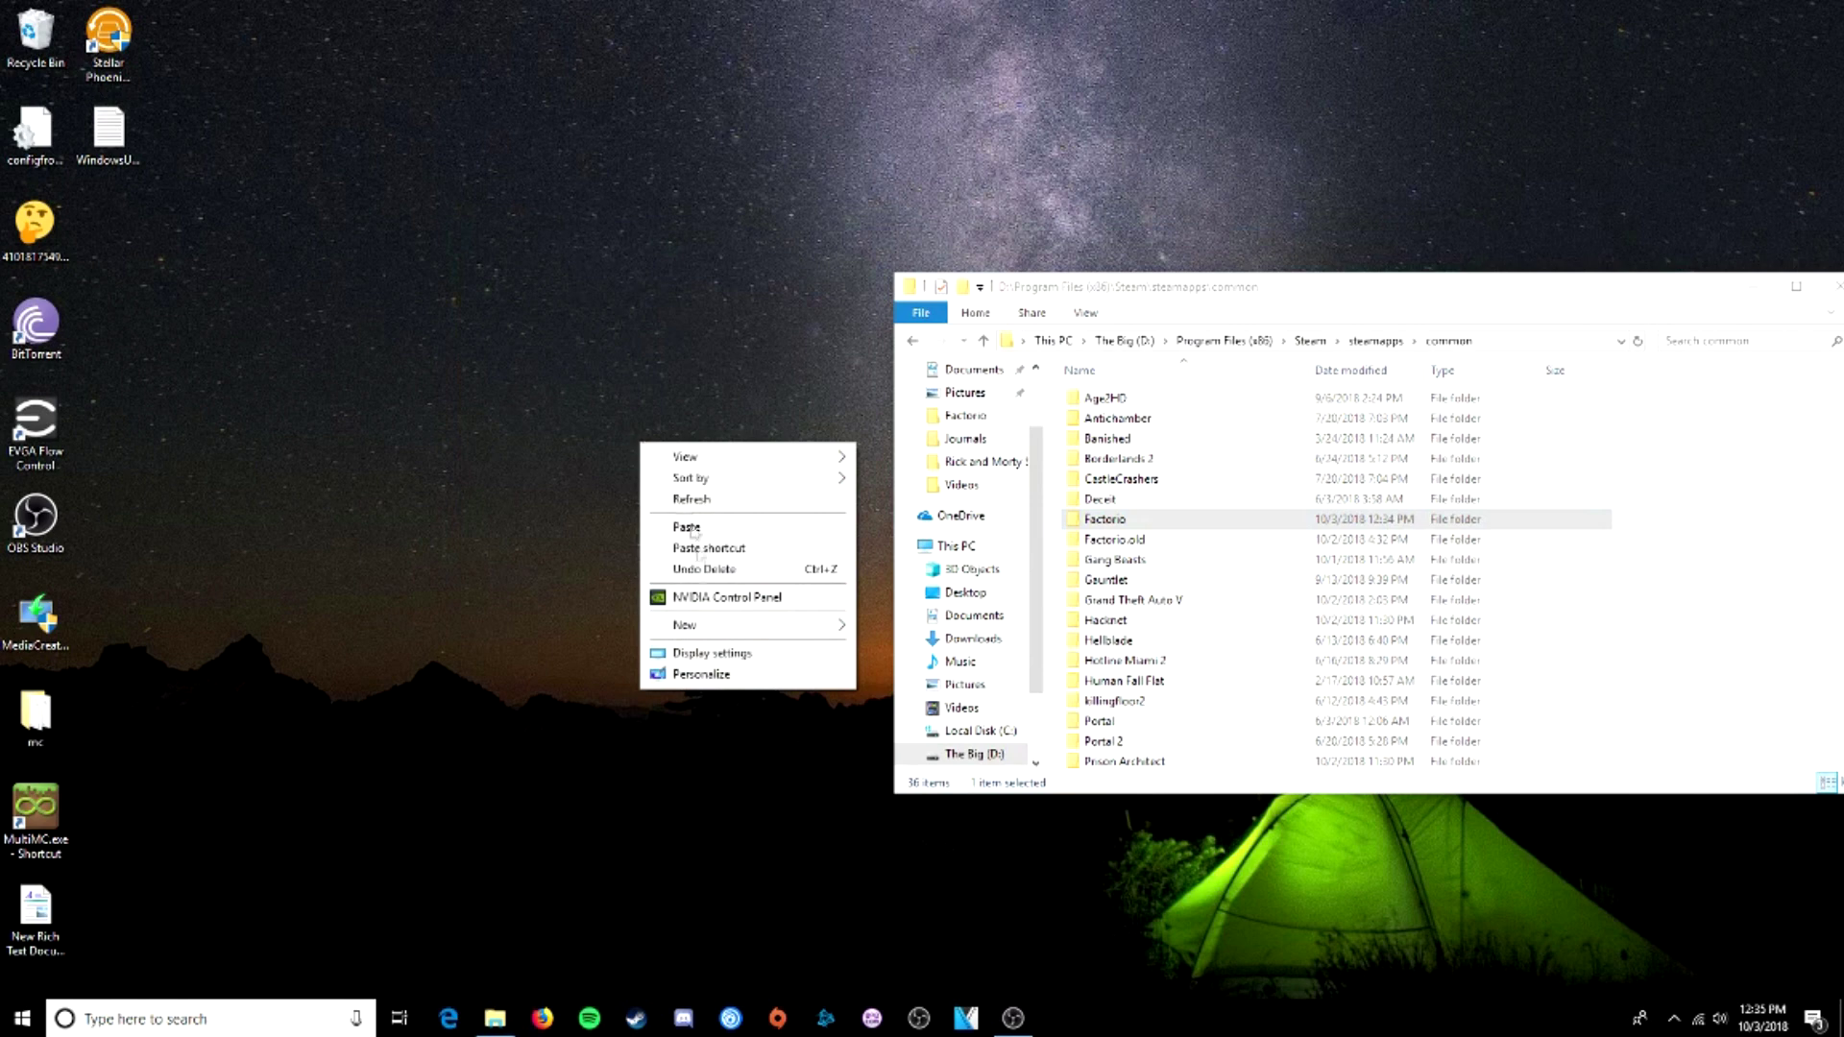
mouse_move(708, 625)
left_click(898, 628)
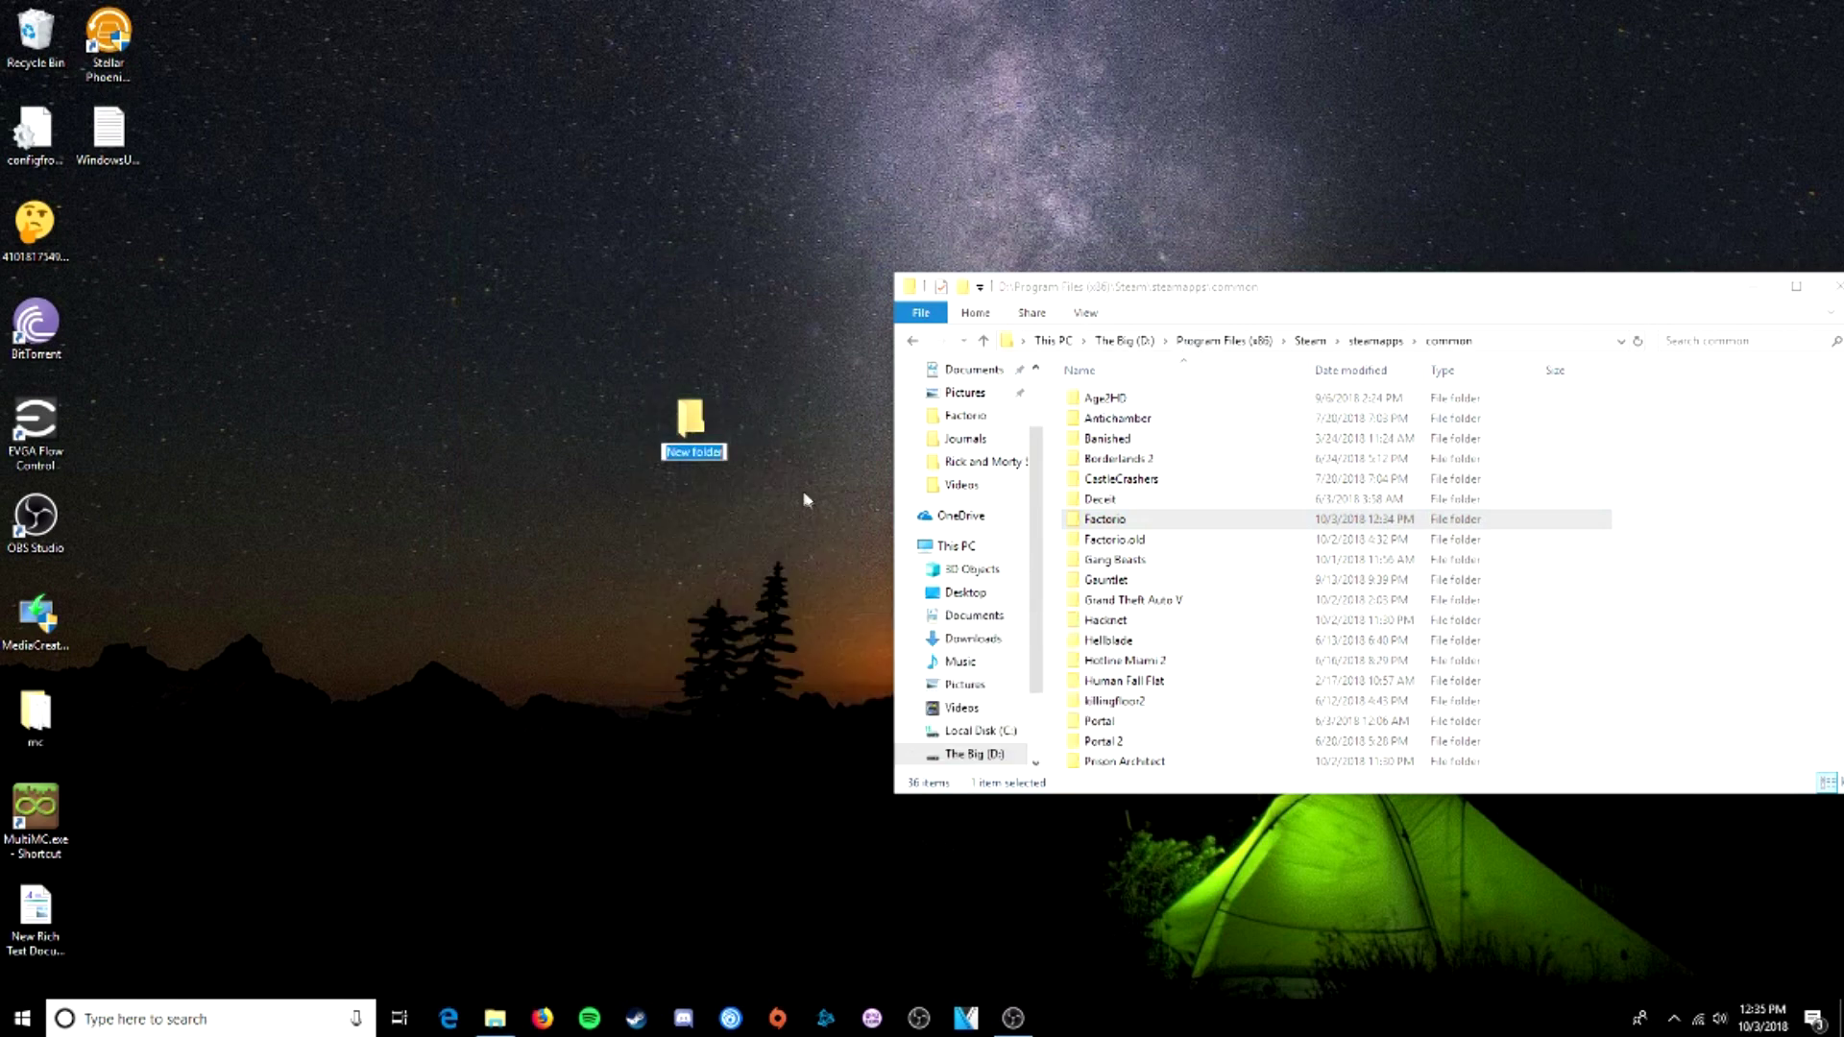
type("Fad")
type("torioSer")
type("ver")
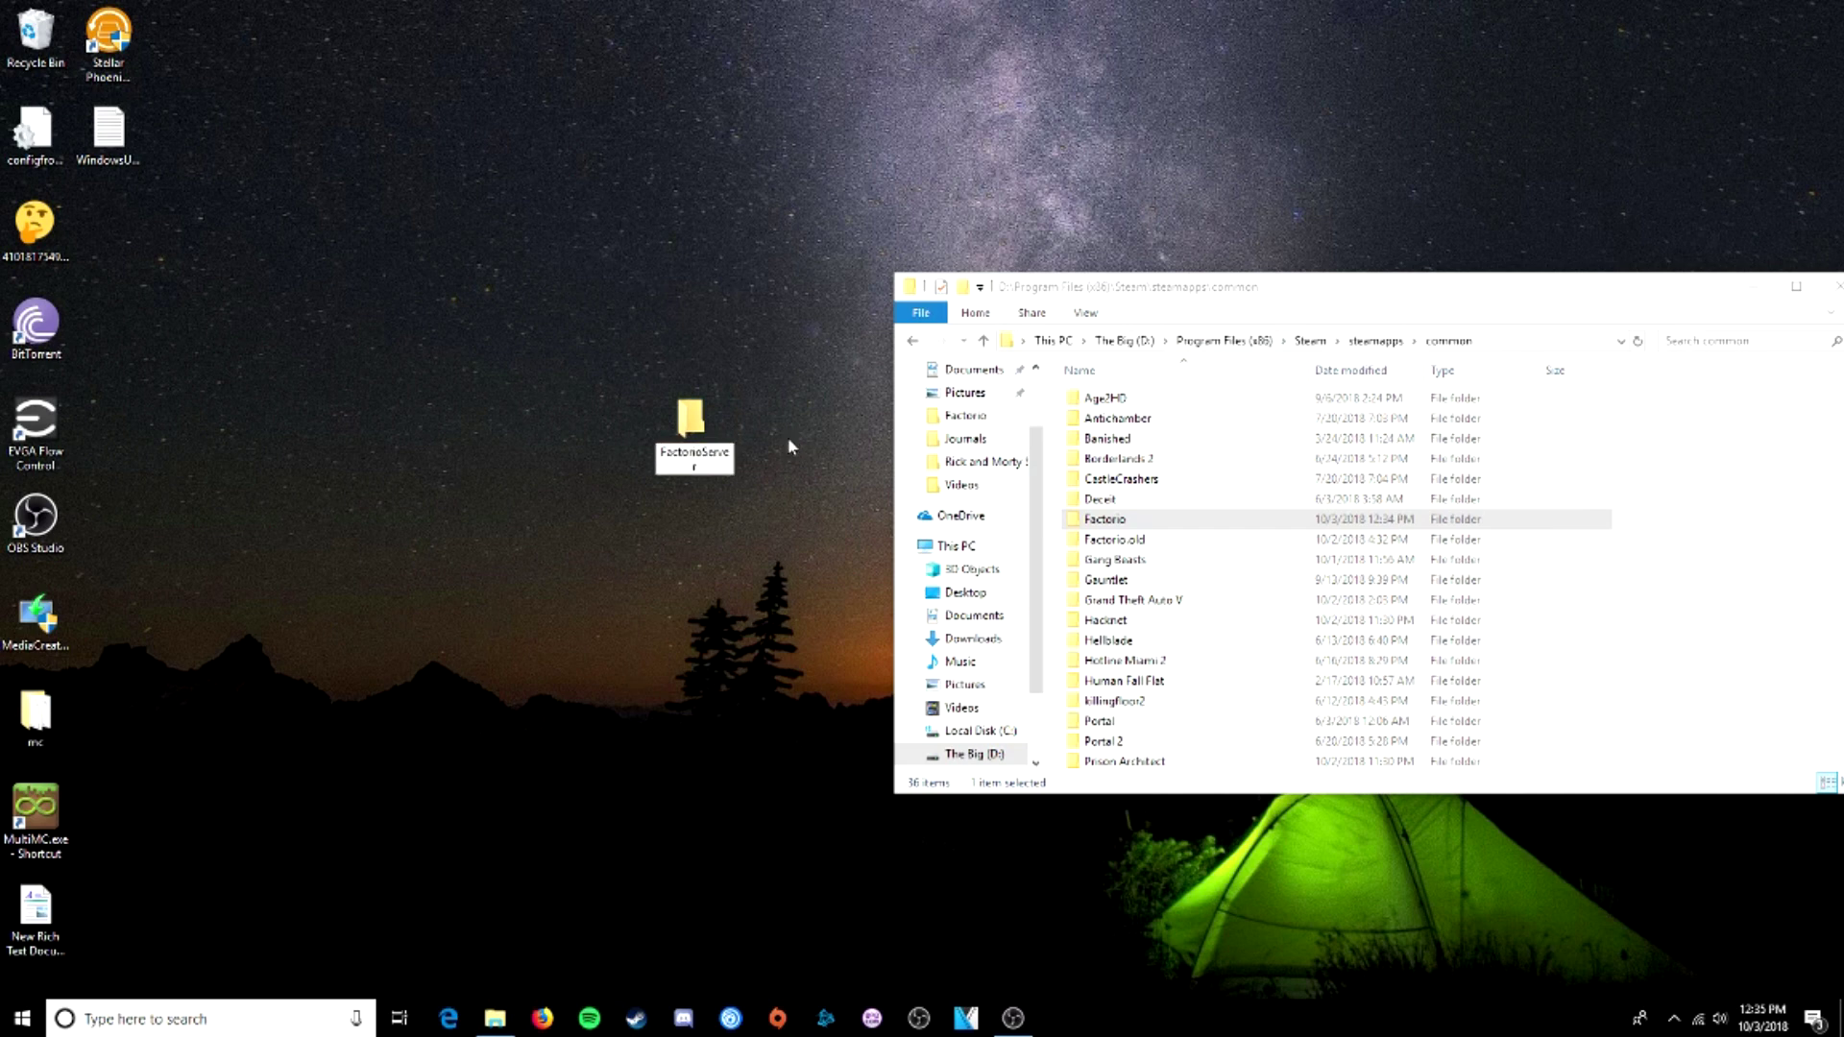
key("Return")
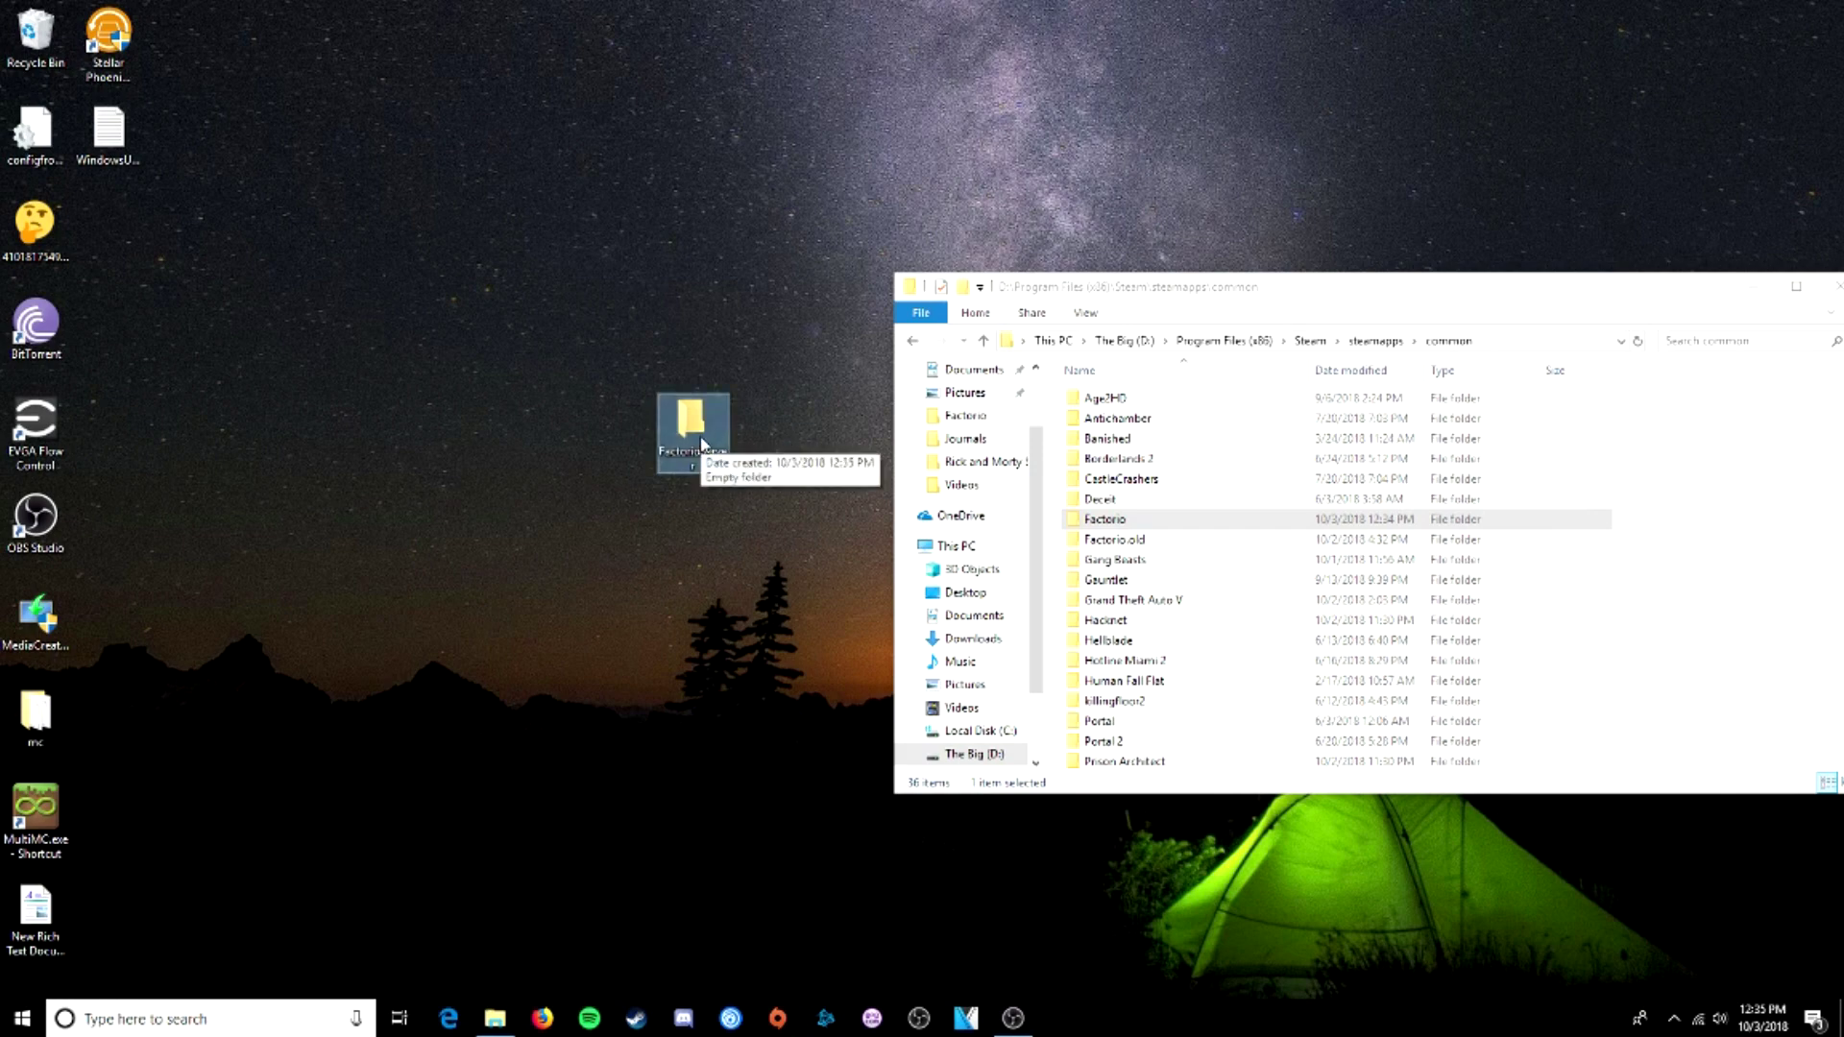
double_click(704, 447)
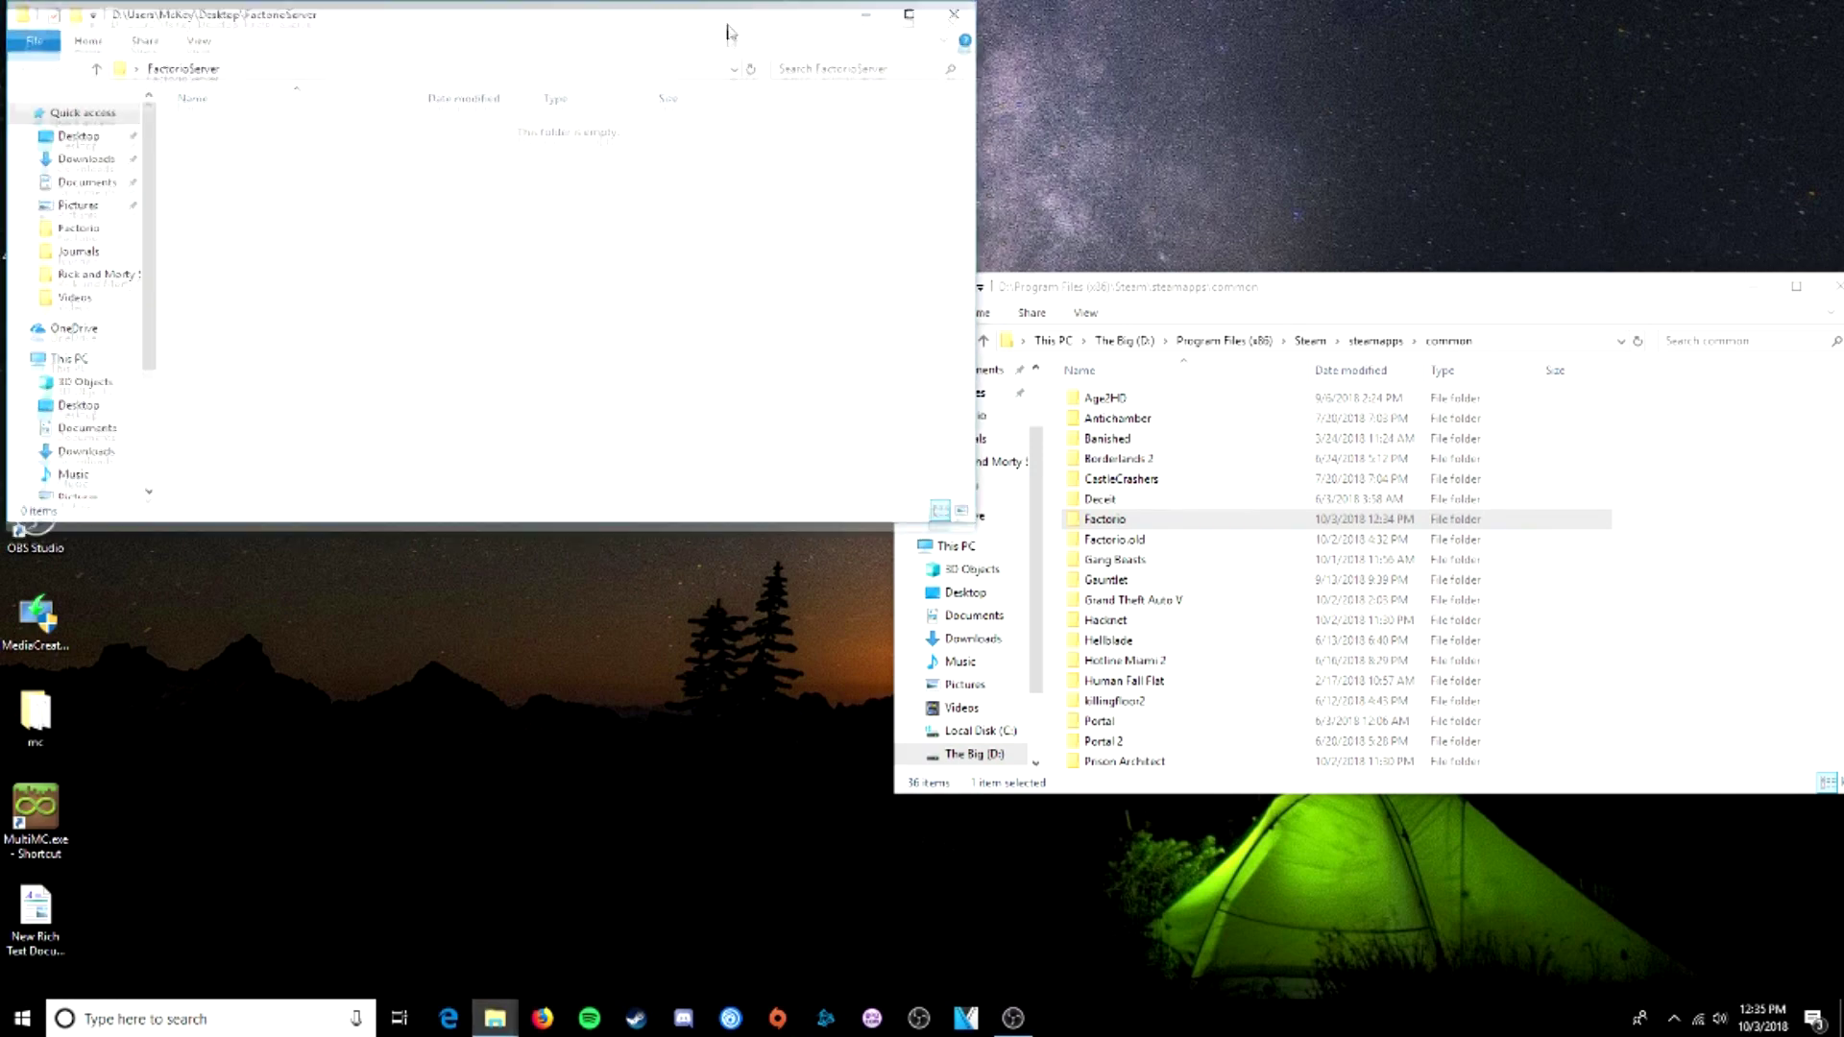
- Copy all files and folders from the Steam Factorio folder into FactorioServer
left_click_drag(729, 31, 753, 288)
double_click(1113, 523)
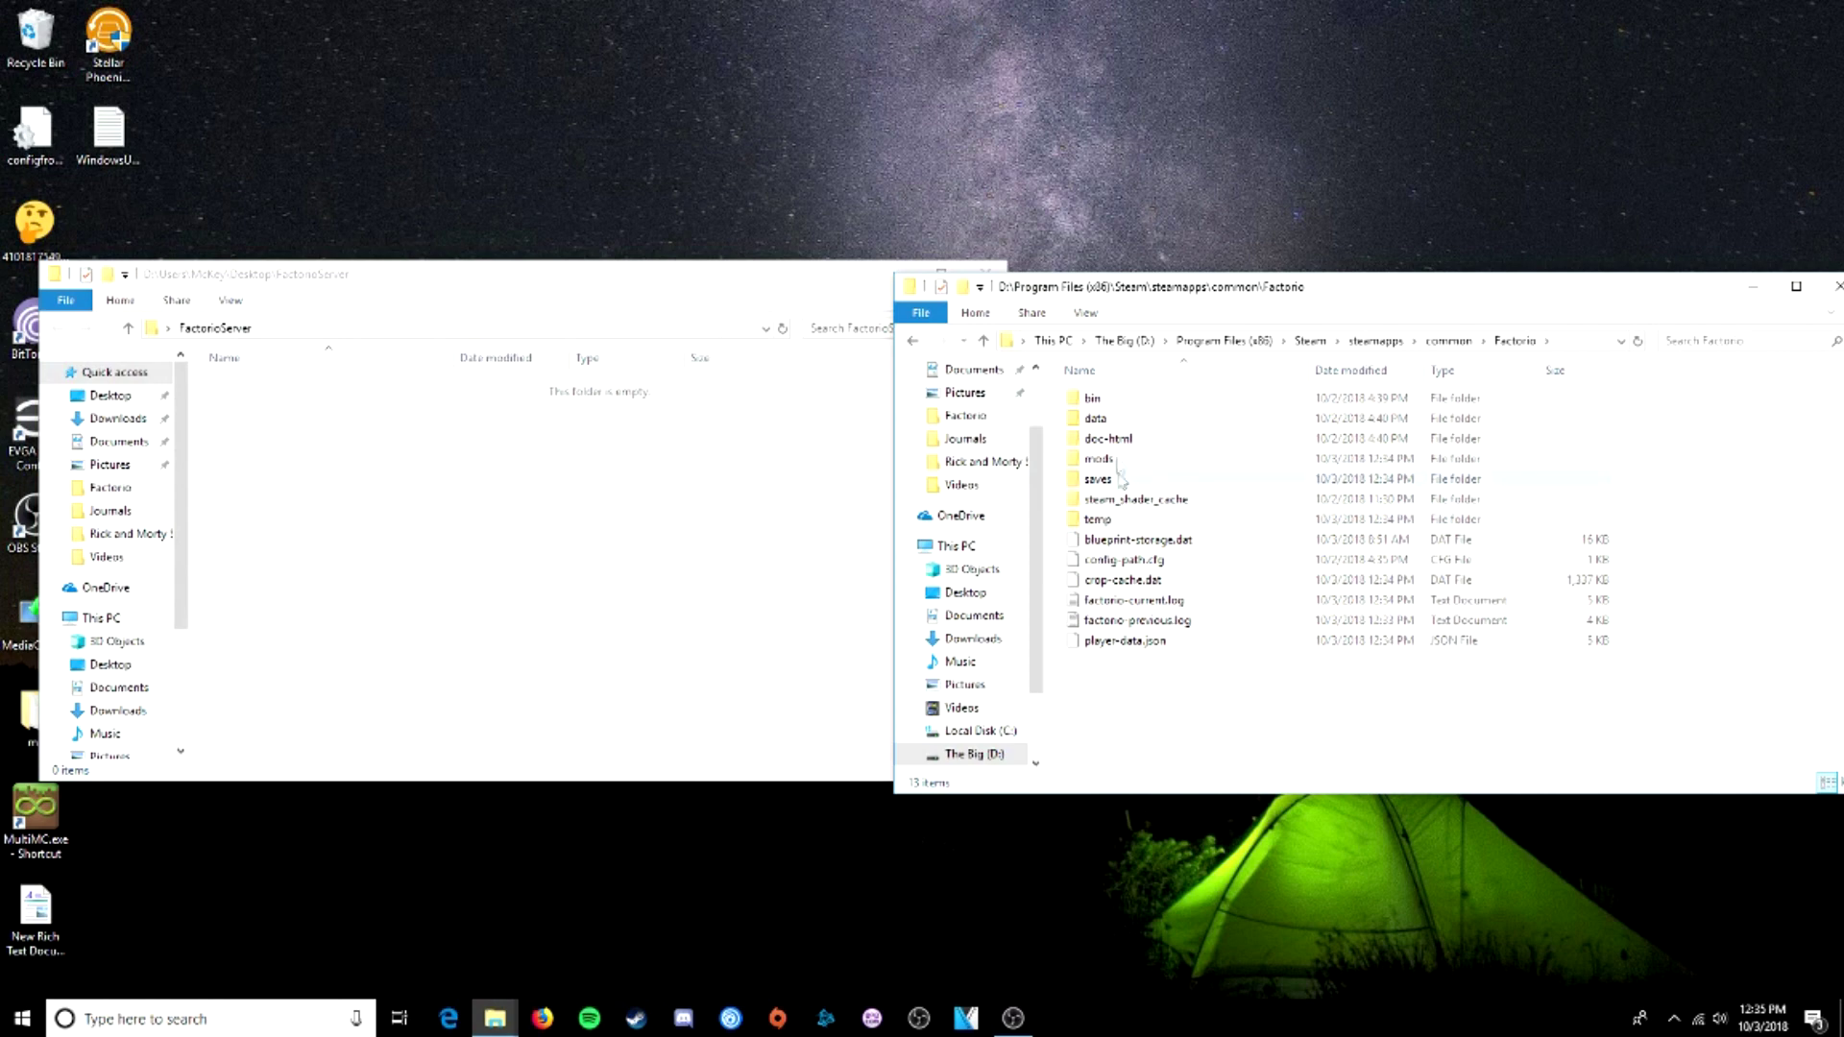
left_click(1107, 404)
key("ctrl+a")
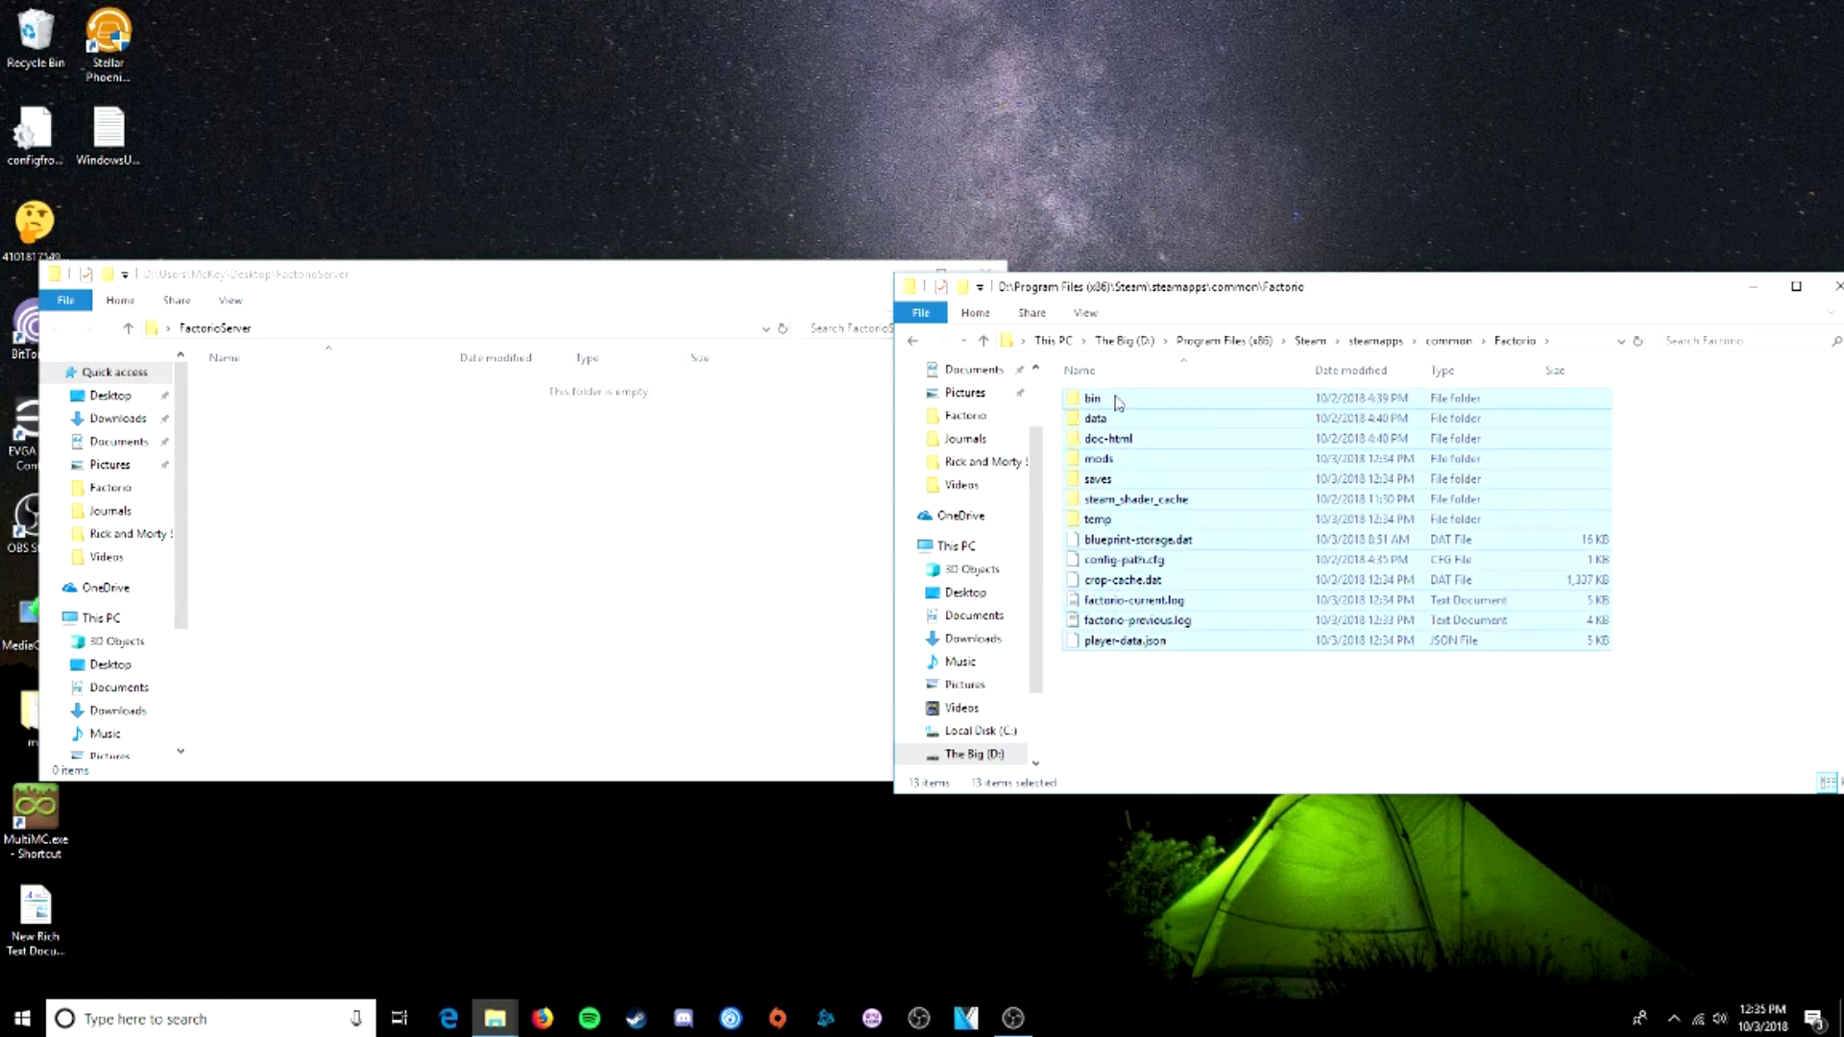
right_click(1116, 398)
left_click(1162, 571)
right_click(538, 475)
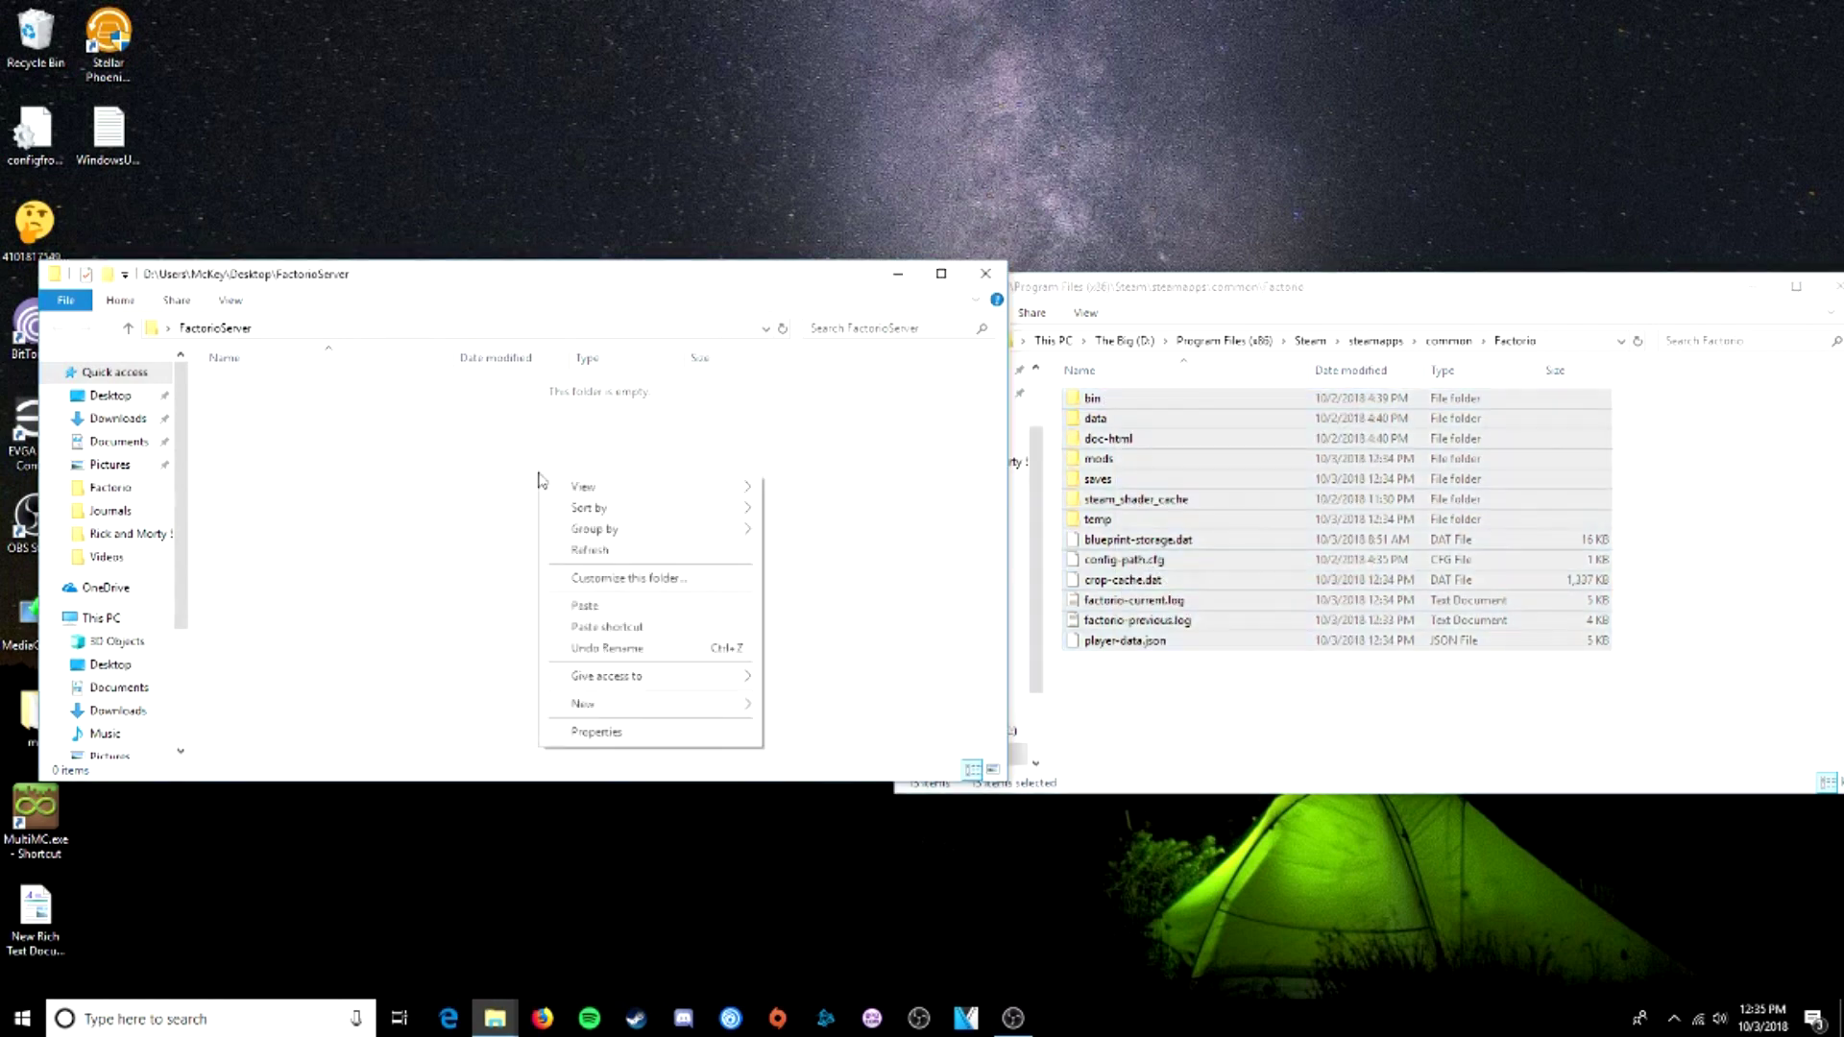
left_click(612, 608)
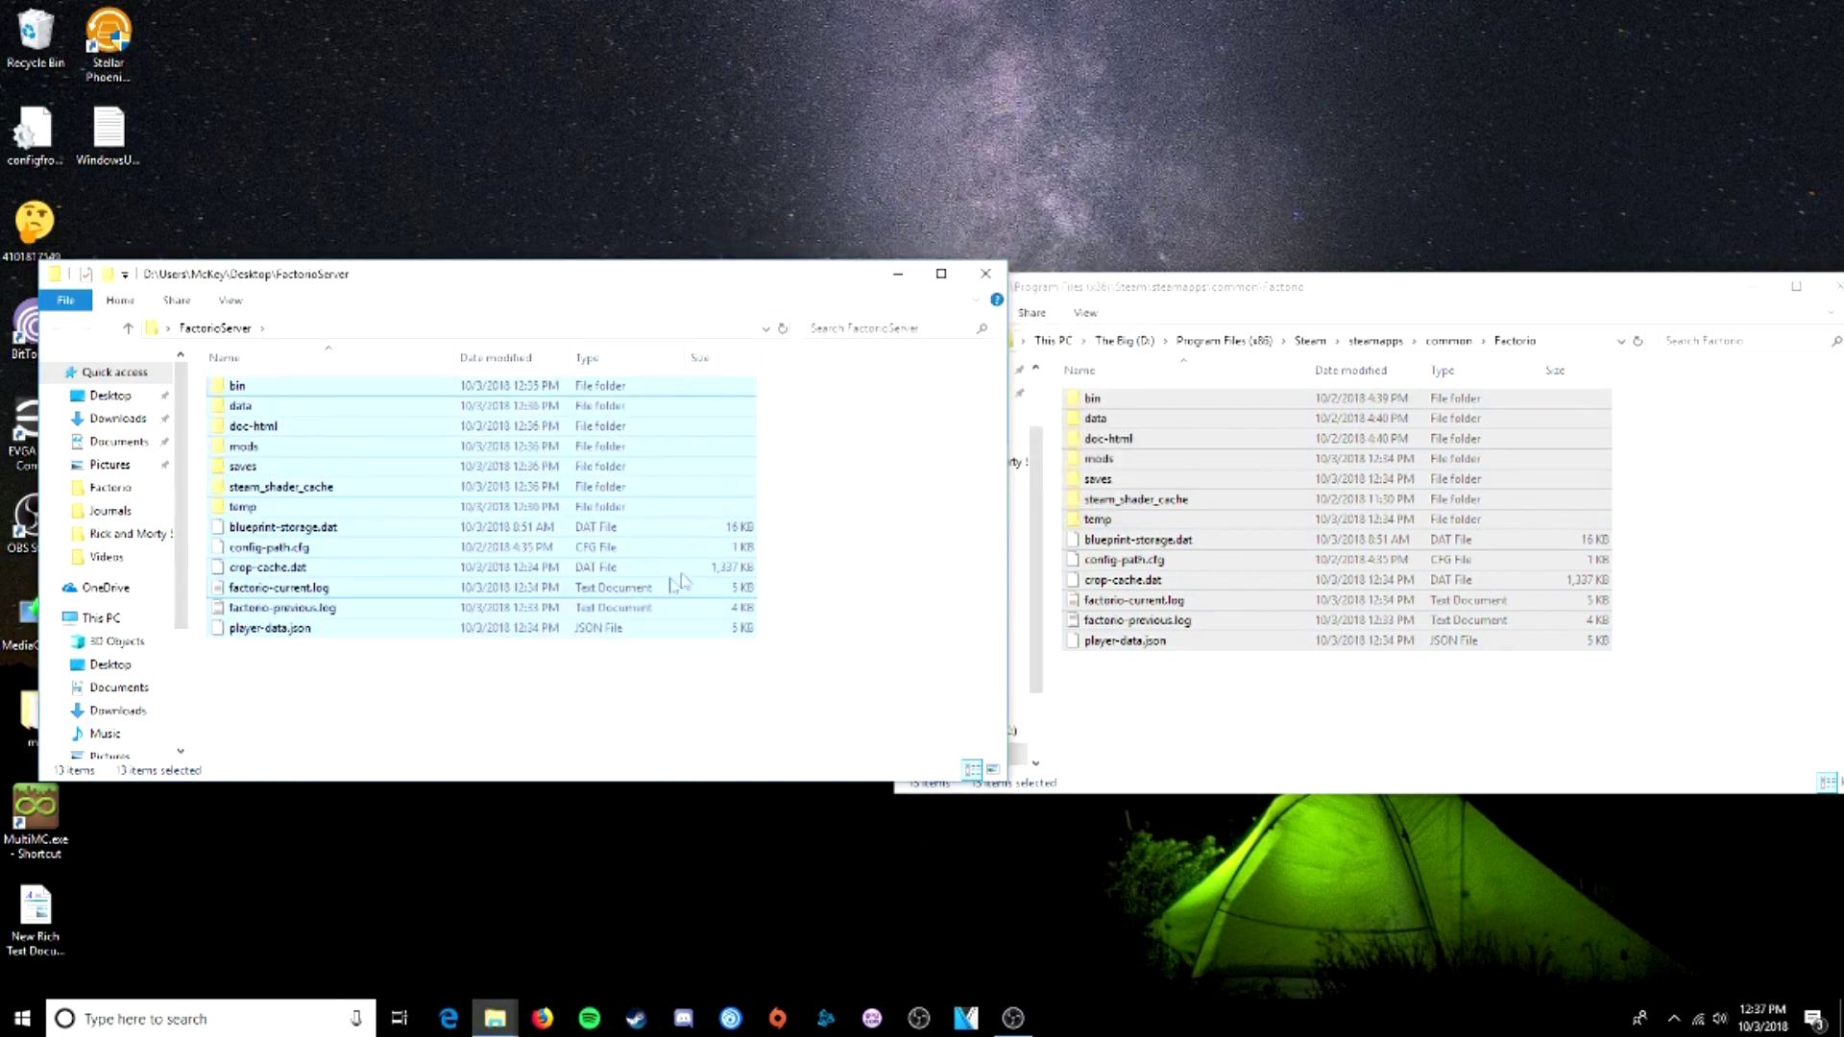
- Close the Steam Factorio window and reposition the FactorioServer window and desktop icon
left_click_drag(1229, 292, 992, 303)
left_click(1603, 300)
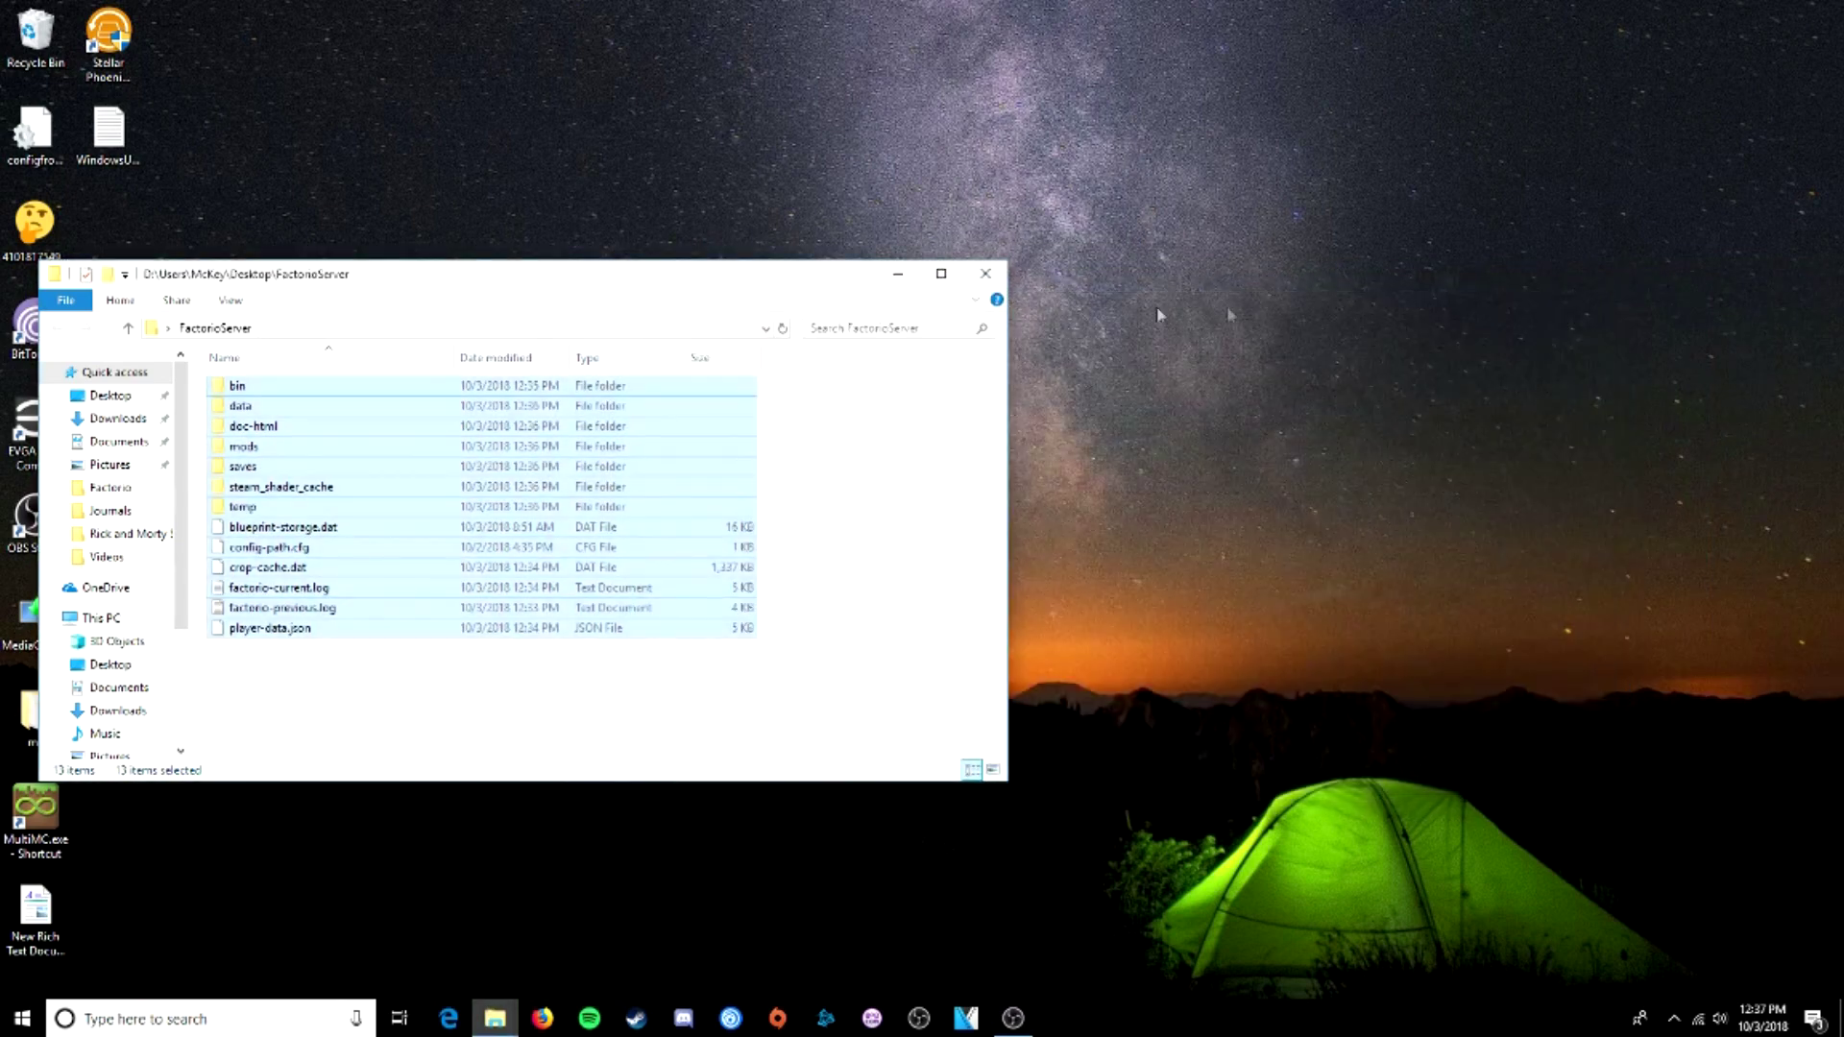
left_click_drag(228, 275, 859, 330)
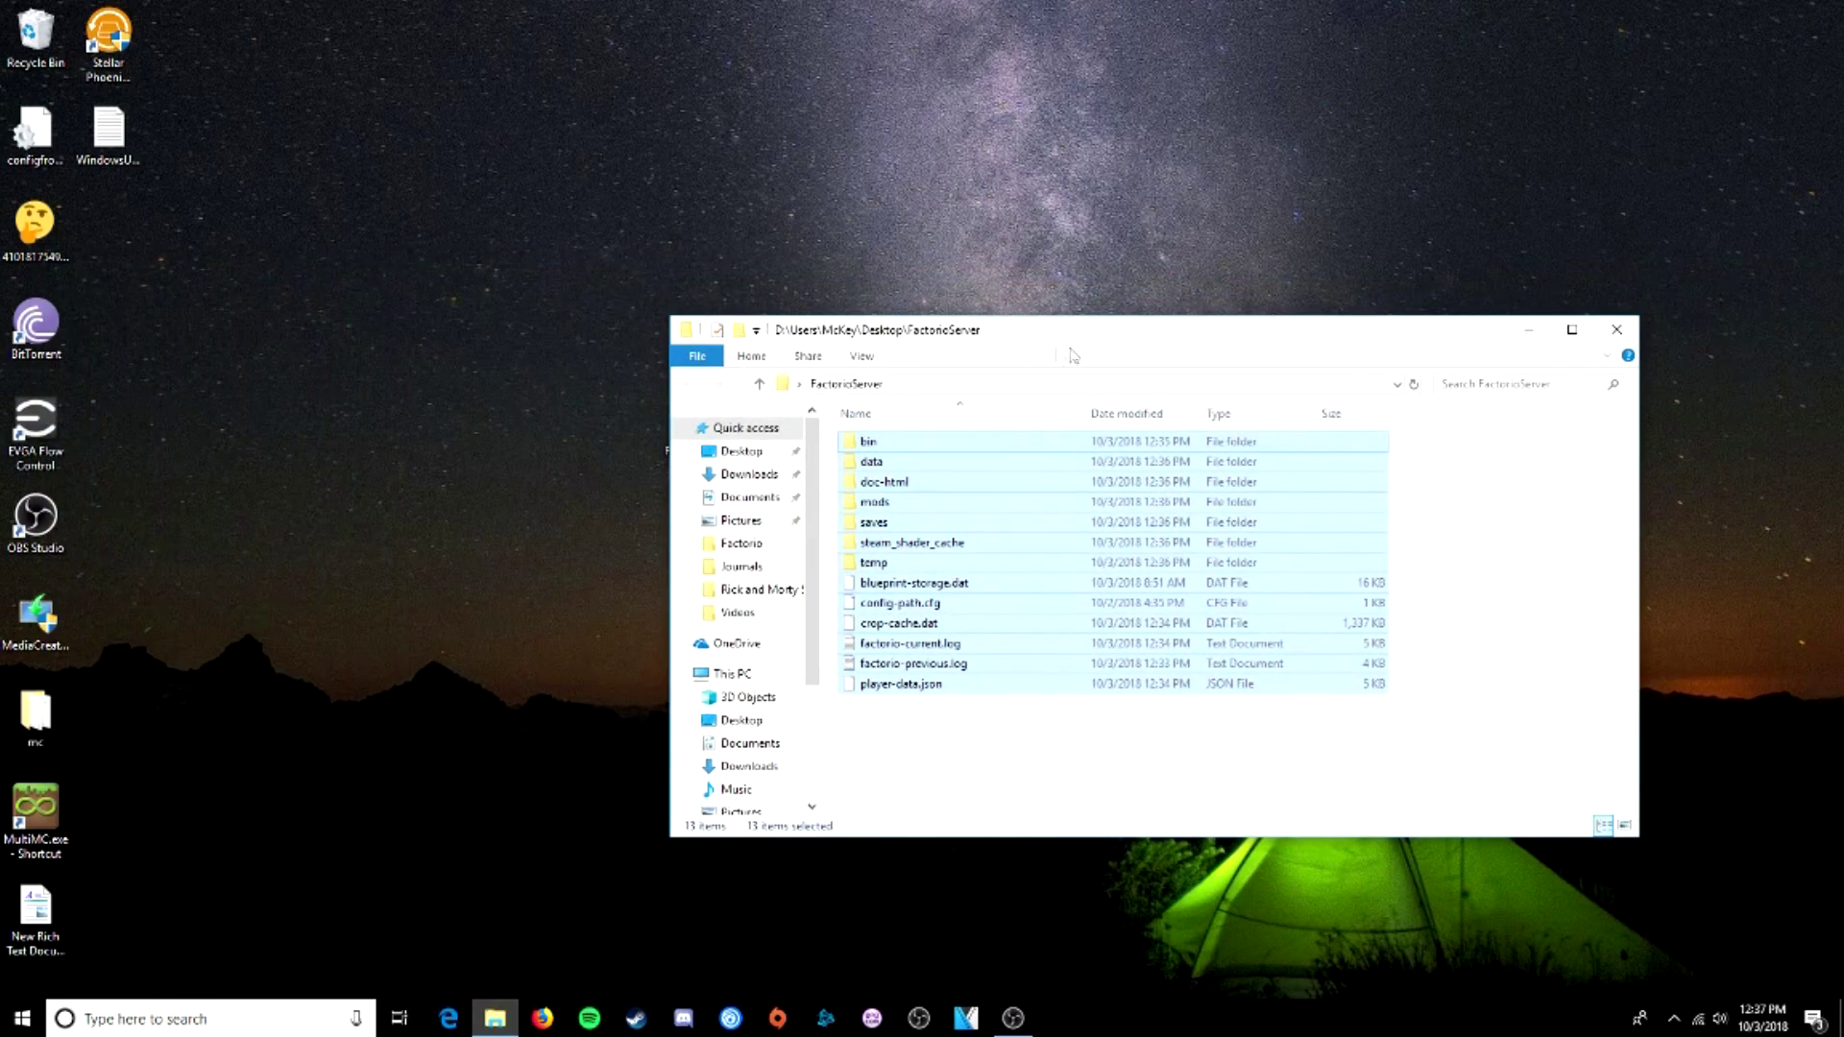
left_click_drag(1073, 355, 1177, 359)
left_click_drag(691, 428, 255, 434)
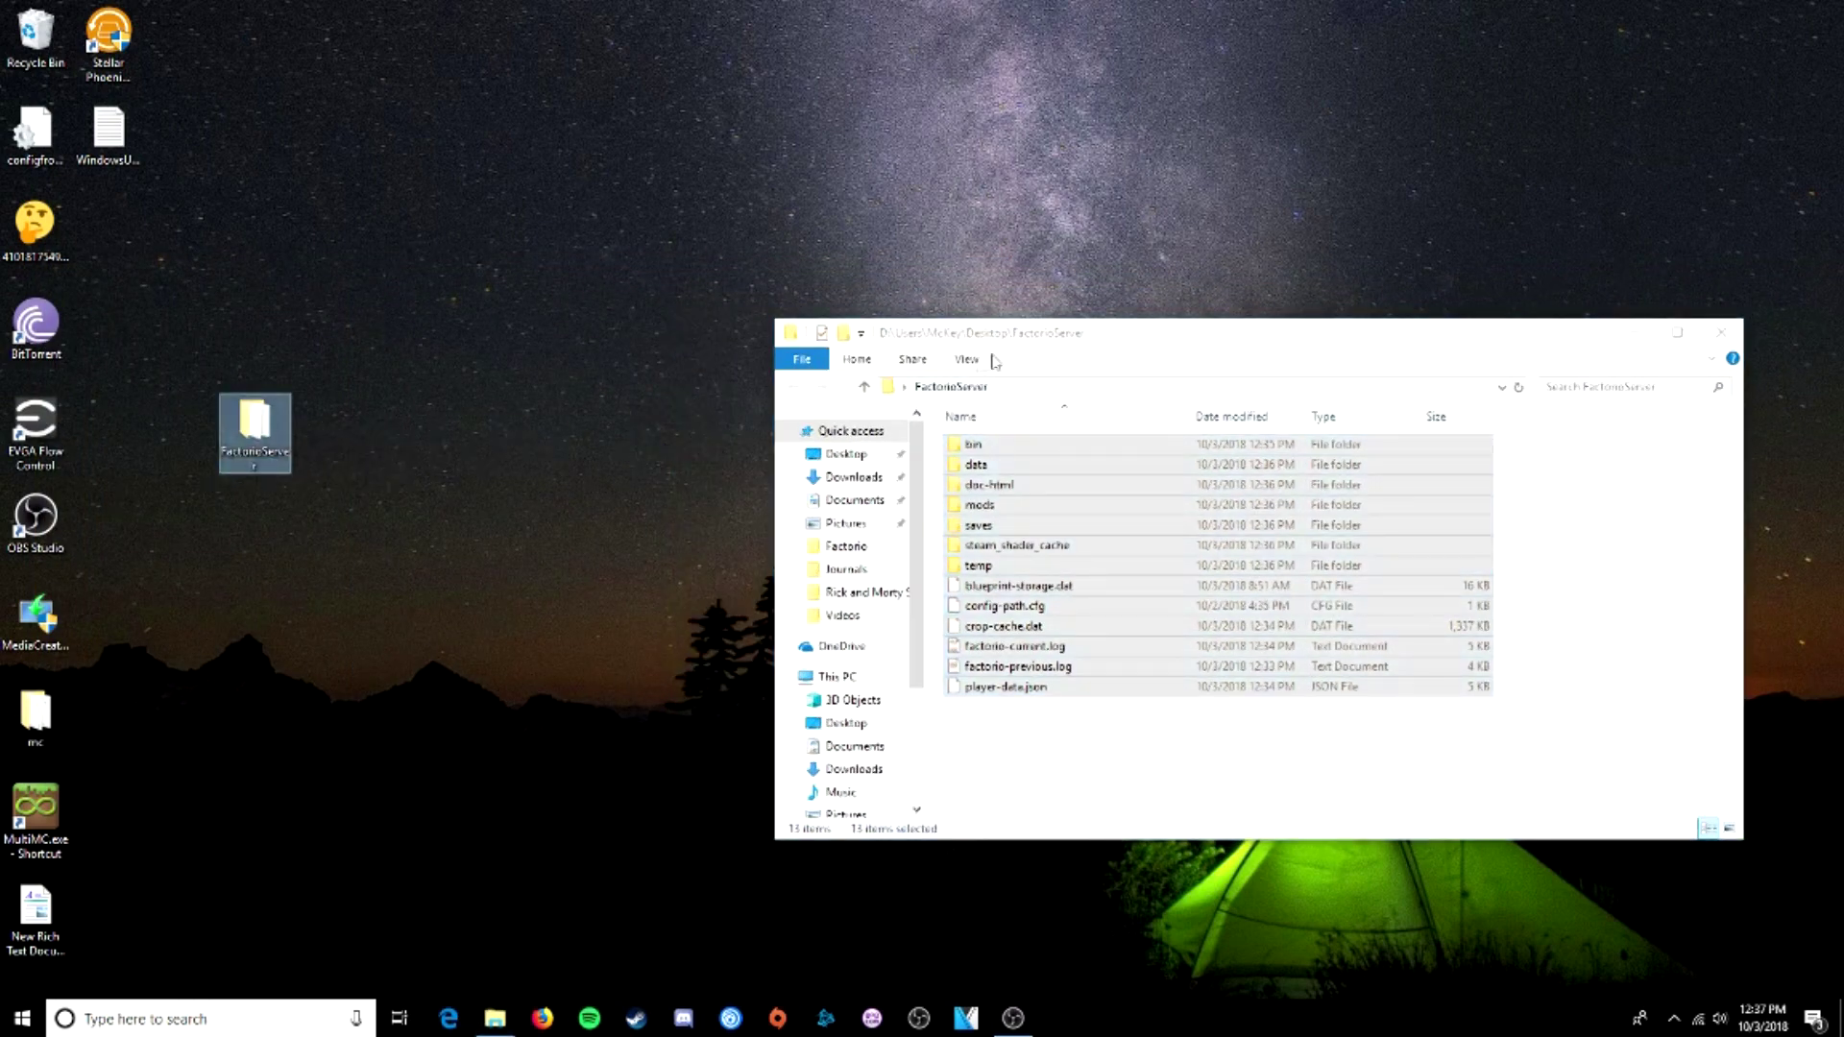
left_click_drag(994, 360, 712, 317)
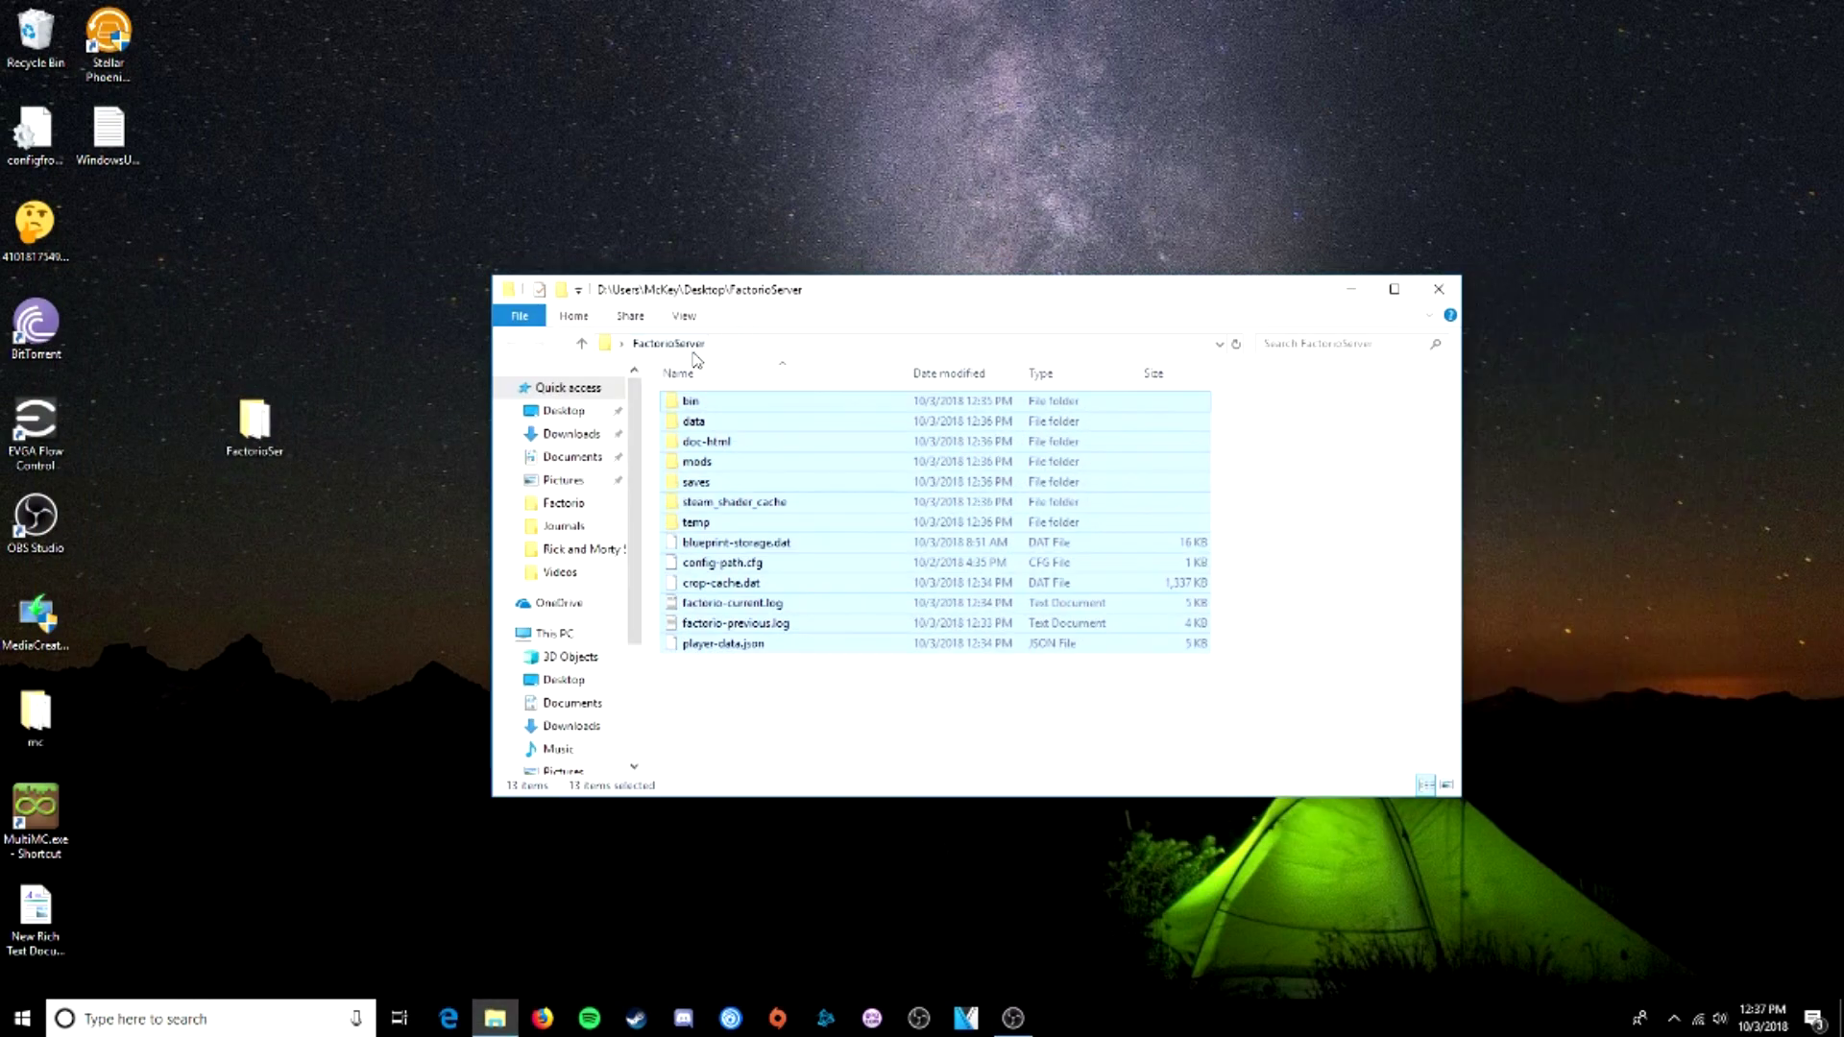
left_click(593, 265)
- Open %appdata% via Windows search and enter its Factorio folder
left_click(270, 1018)
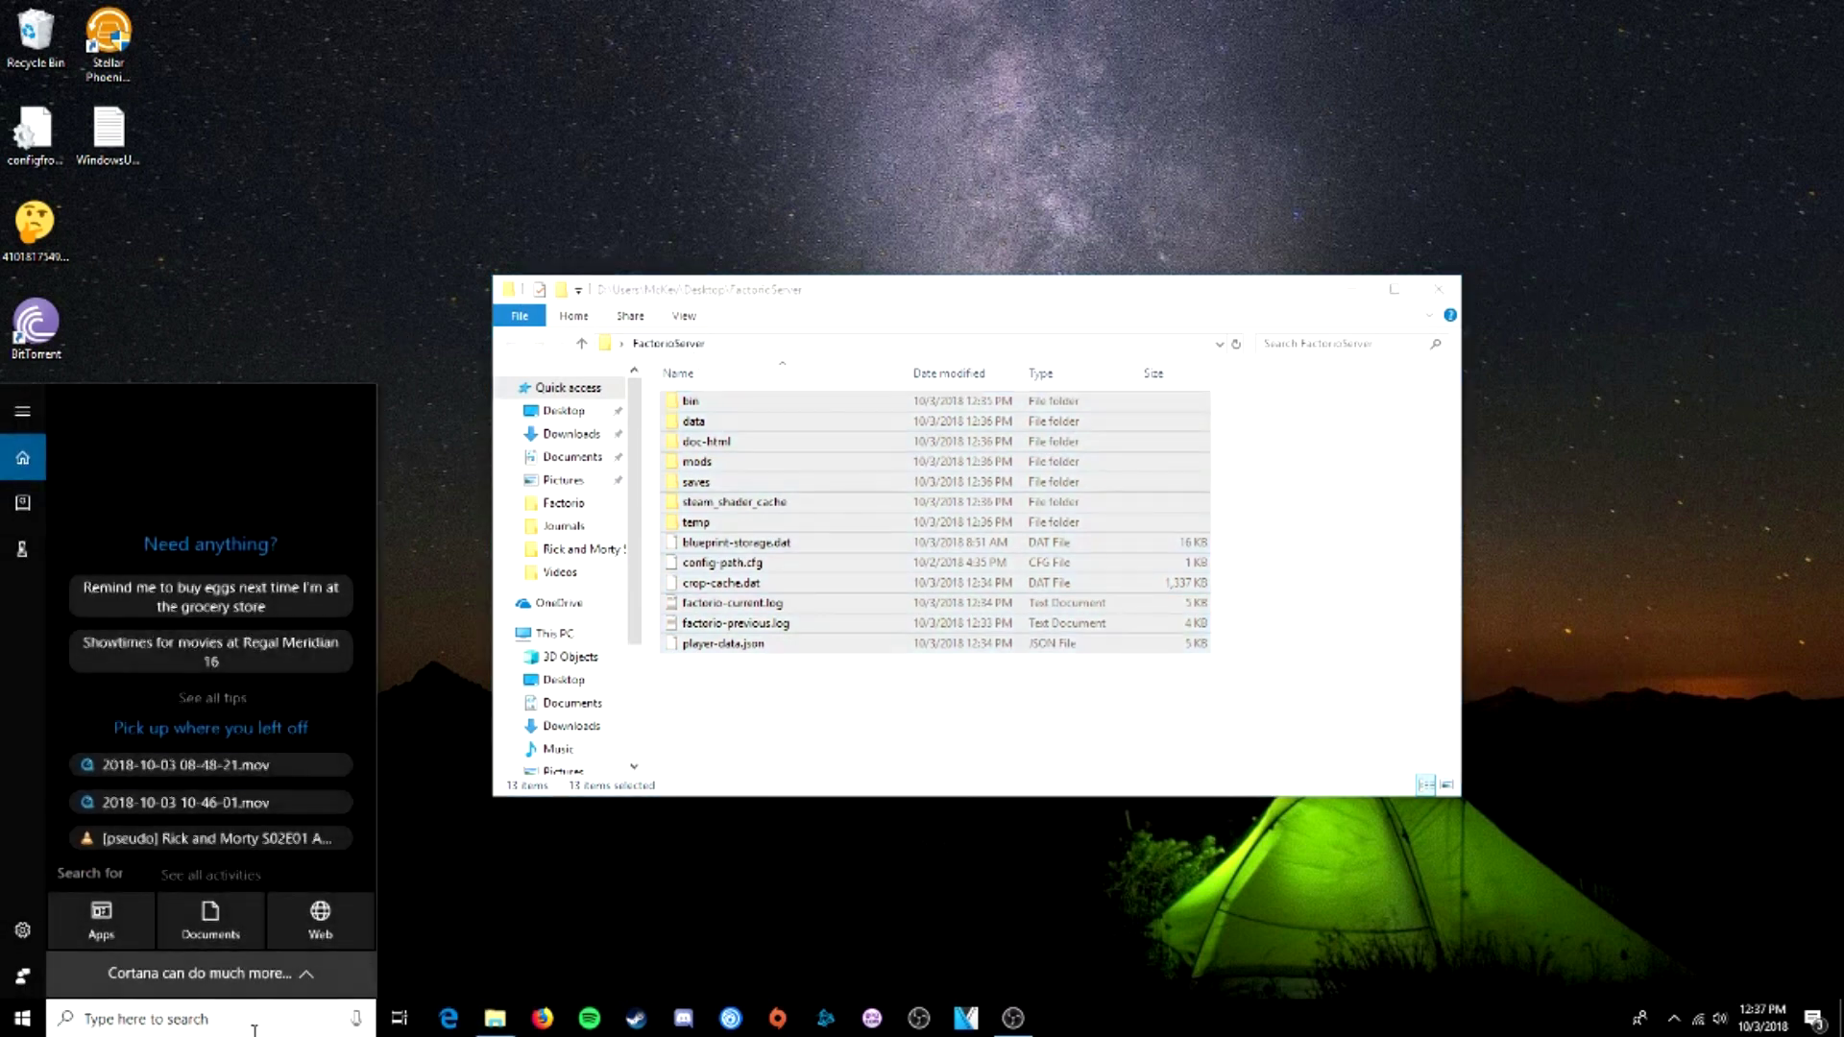
type("%appdat")
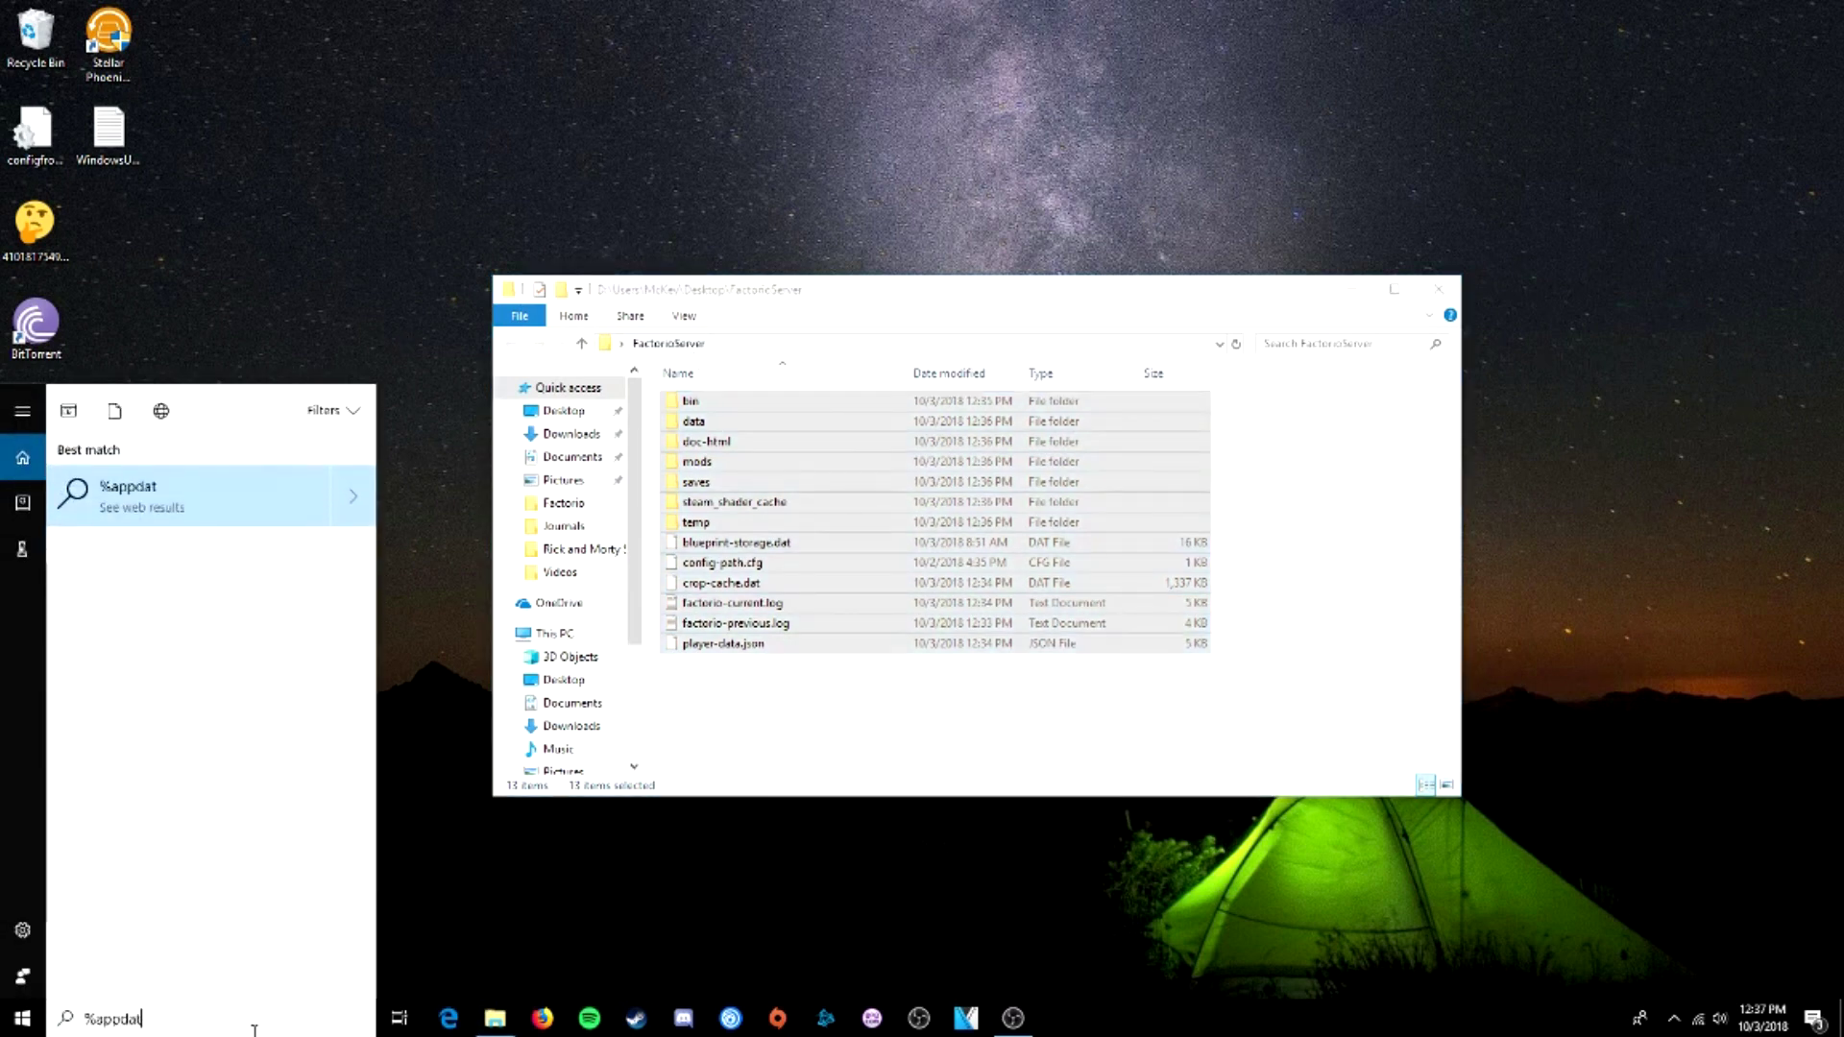
type("a%")
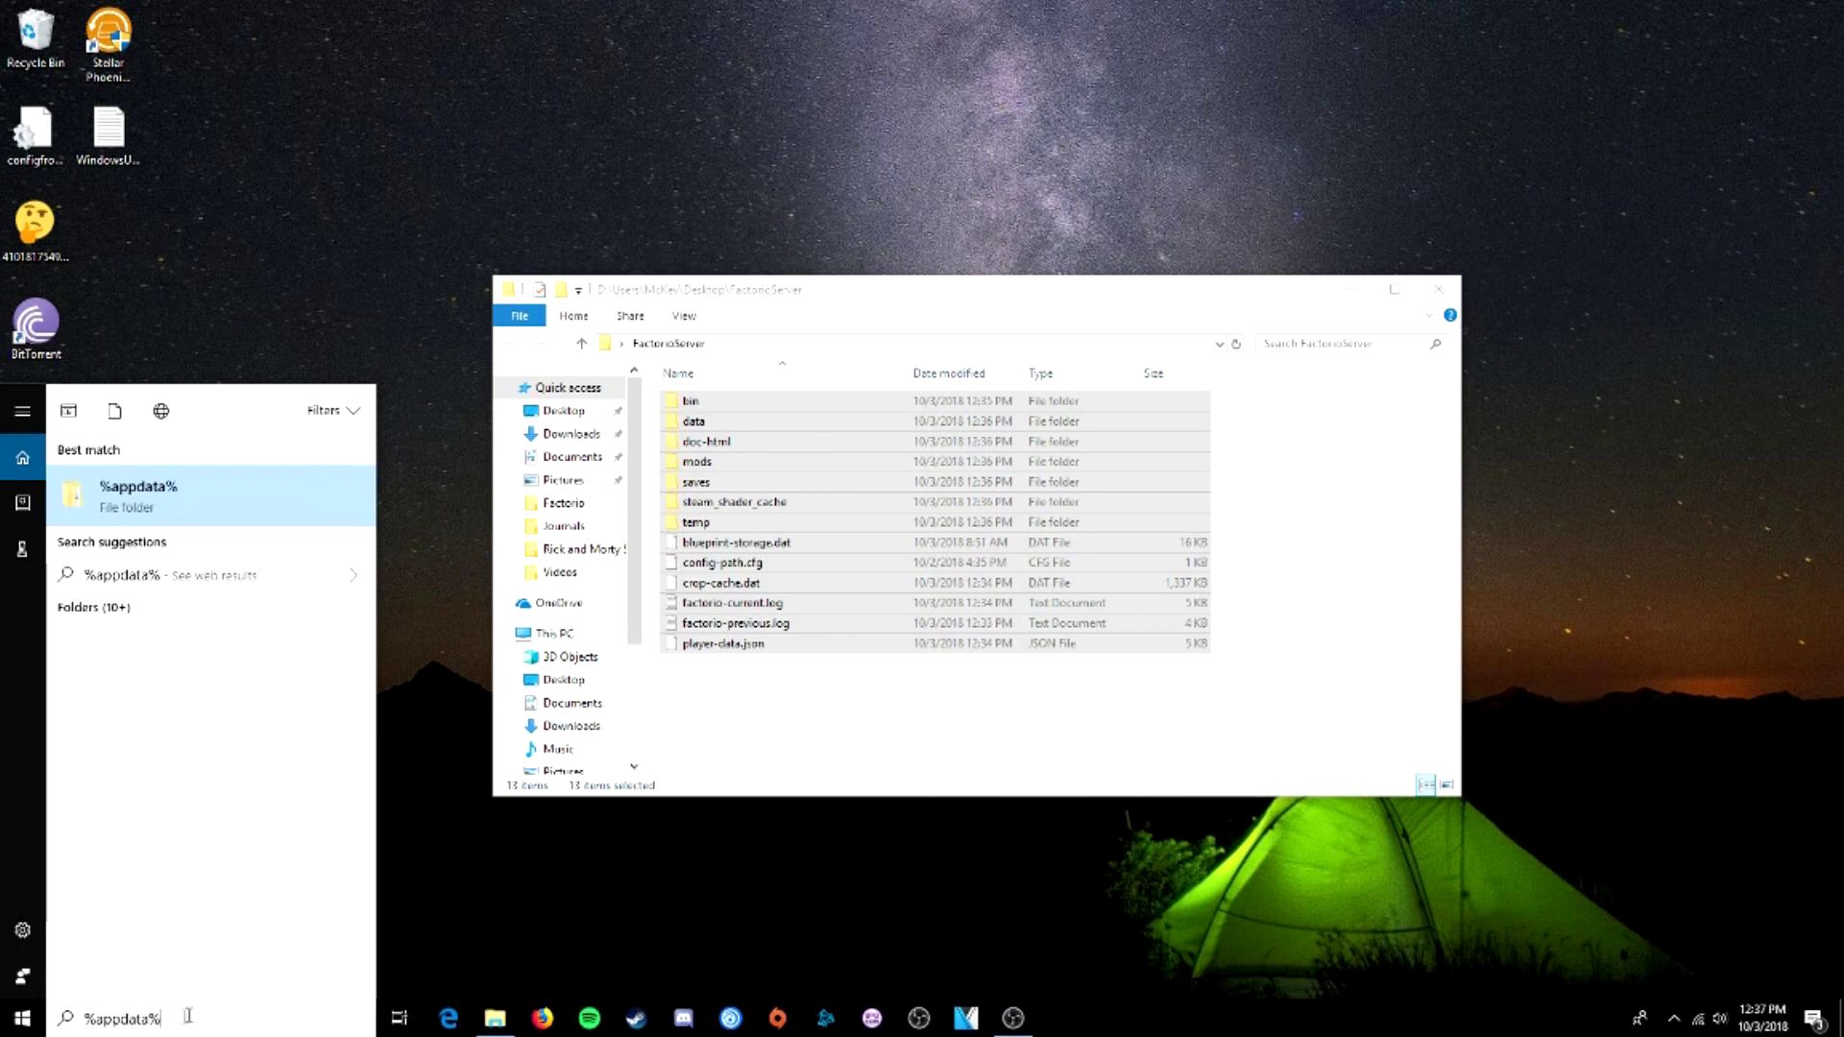
key("ctrl+a")
key("Right")
key("Return")
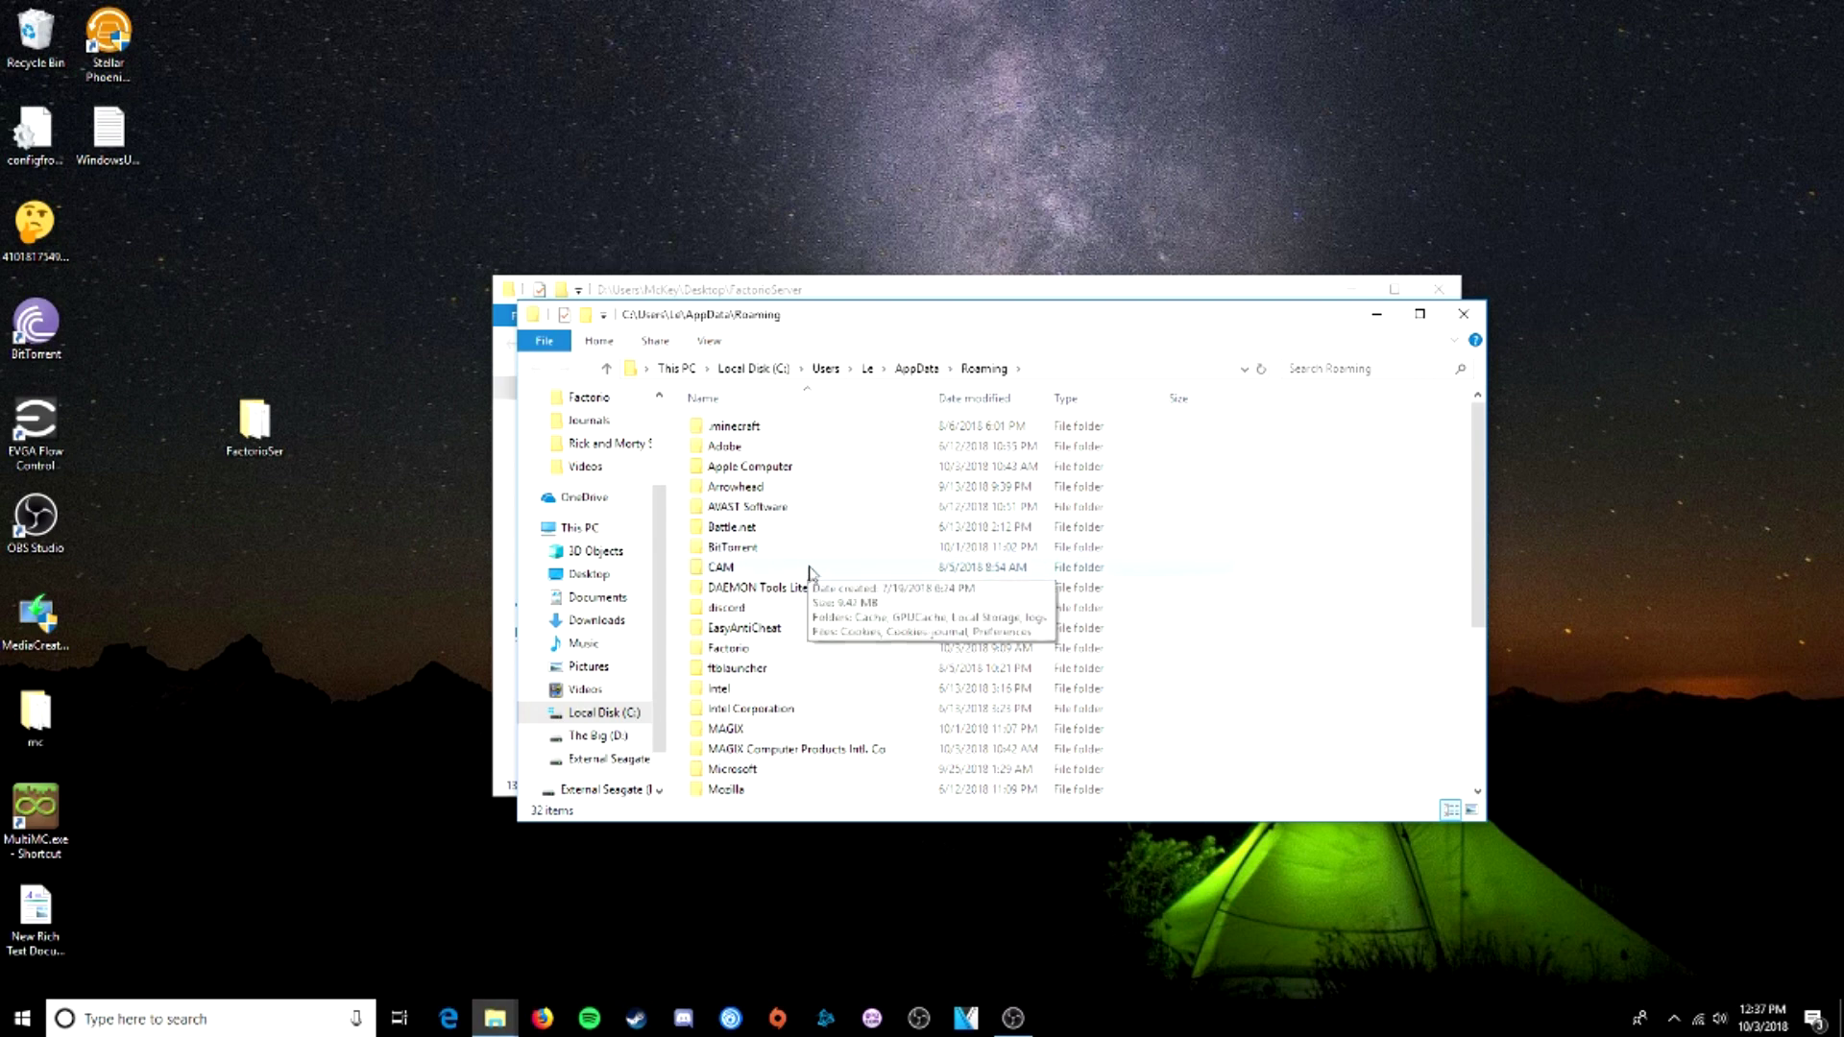
double_click(757, 651)
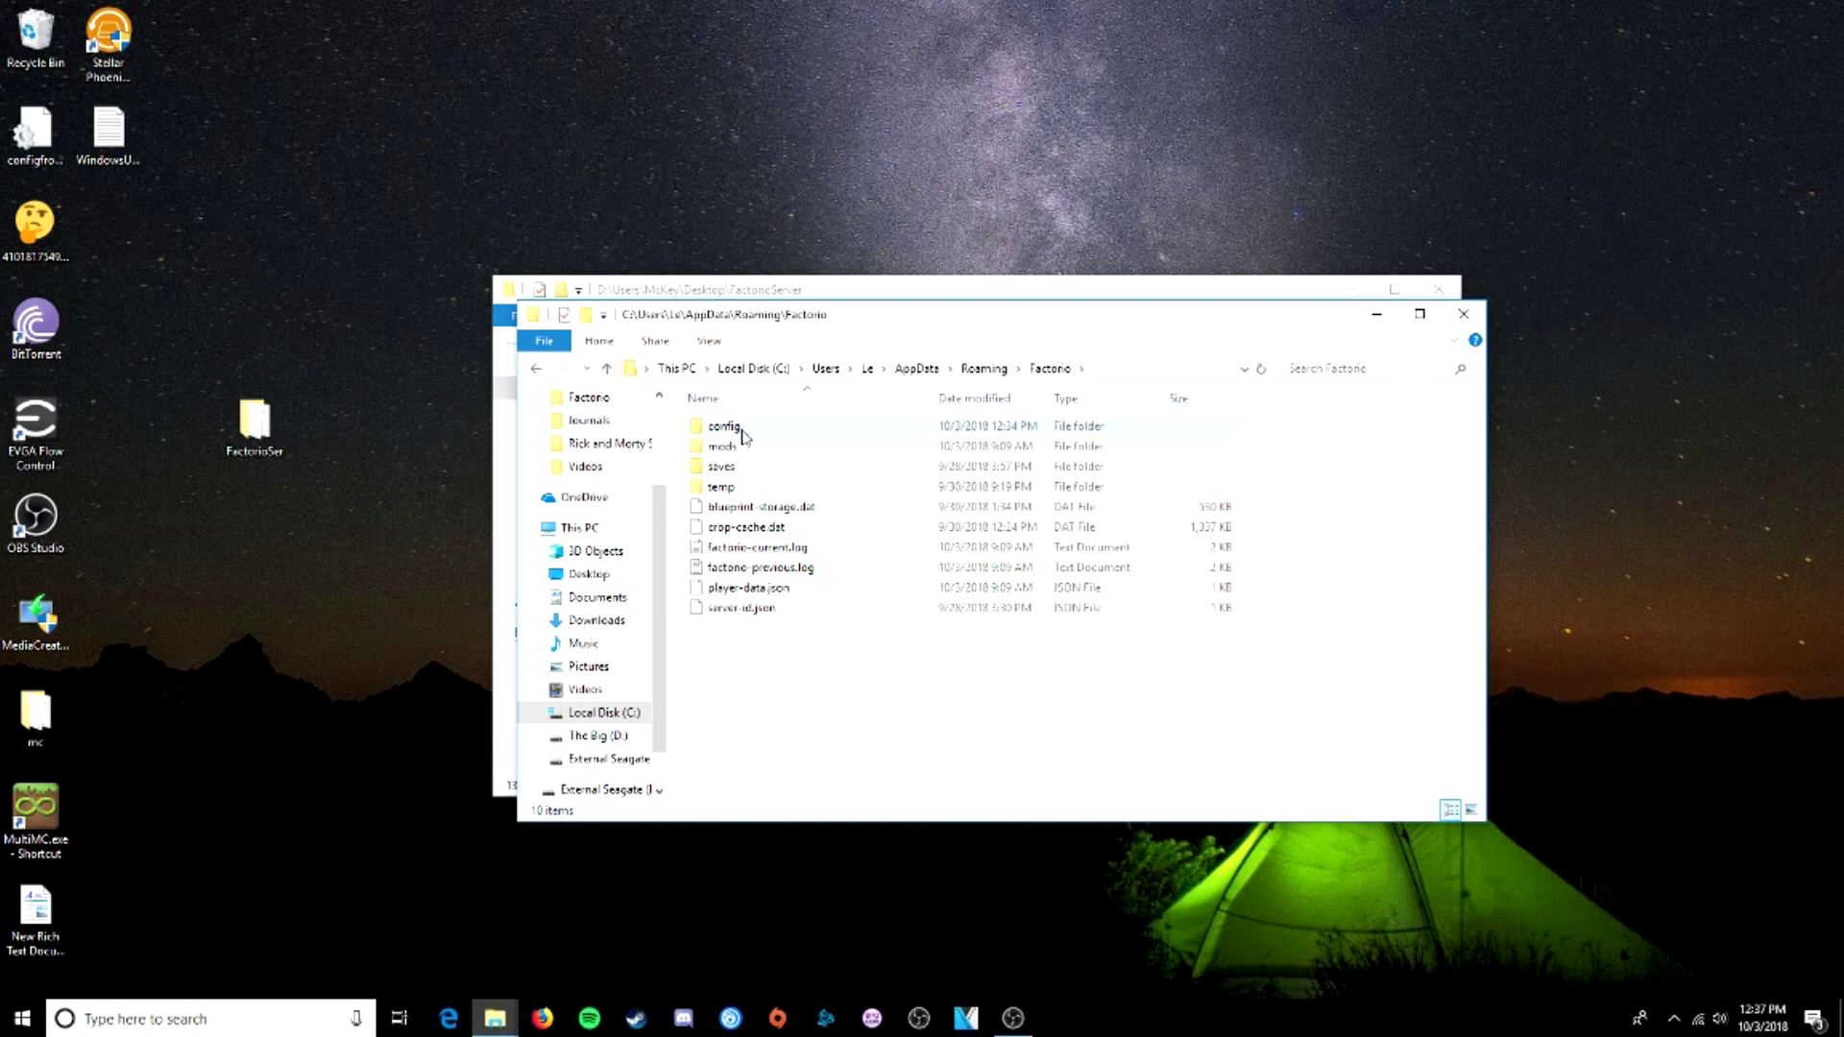
- Copy the config folder from AppData Factorio and paste it into FactorioServer
right_click(742, 435)
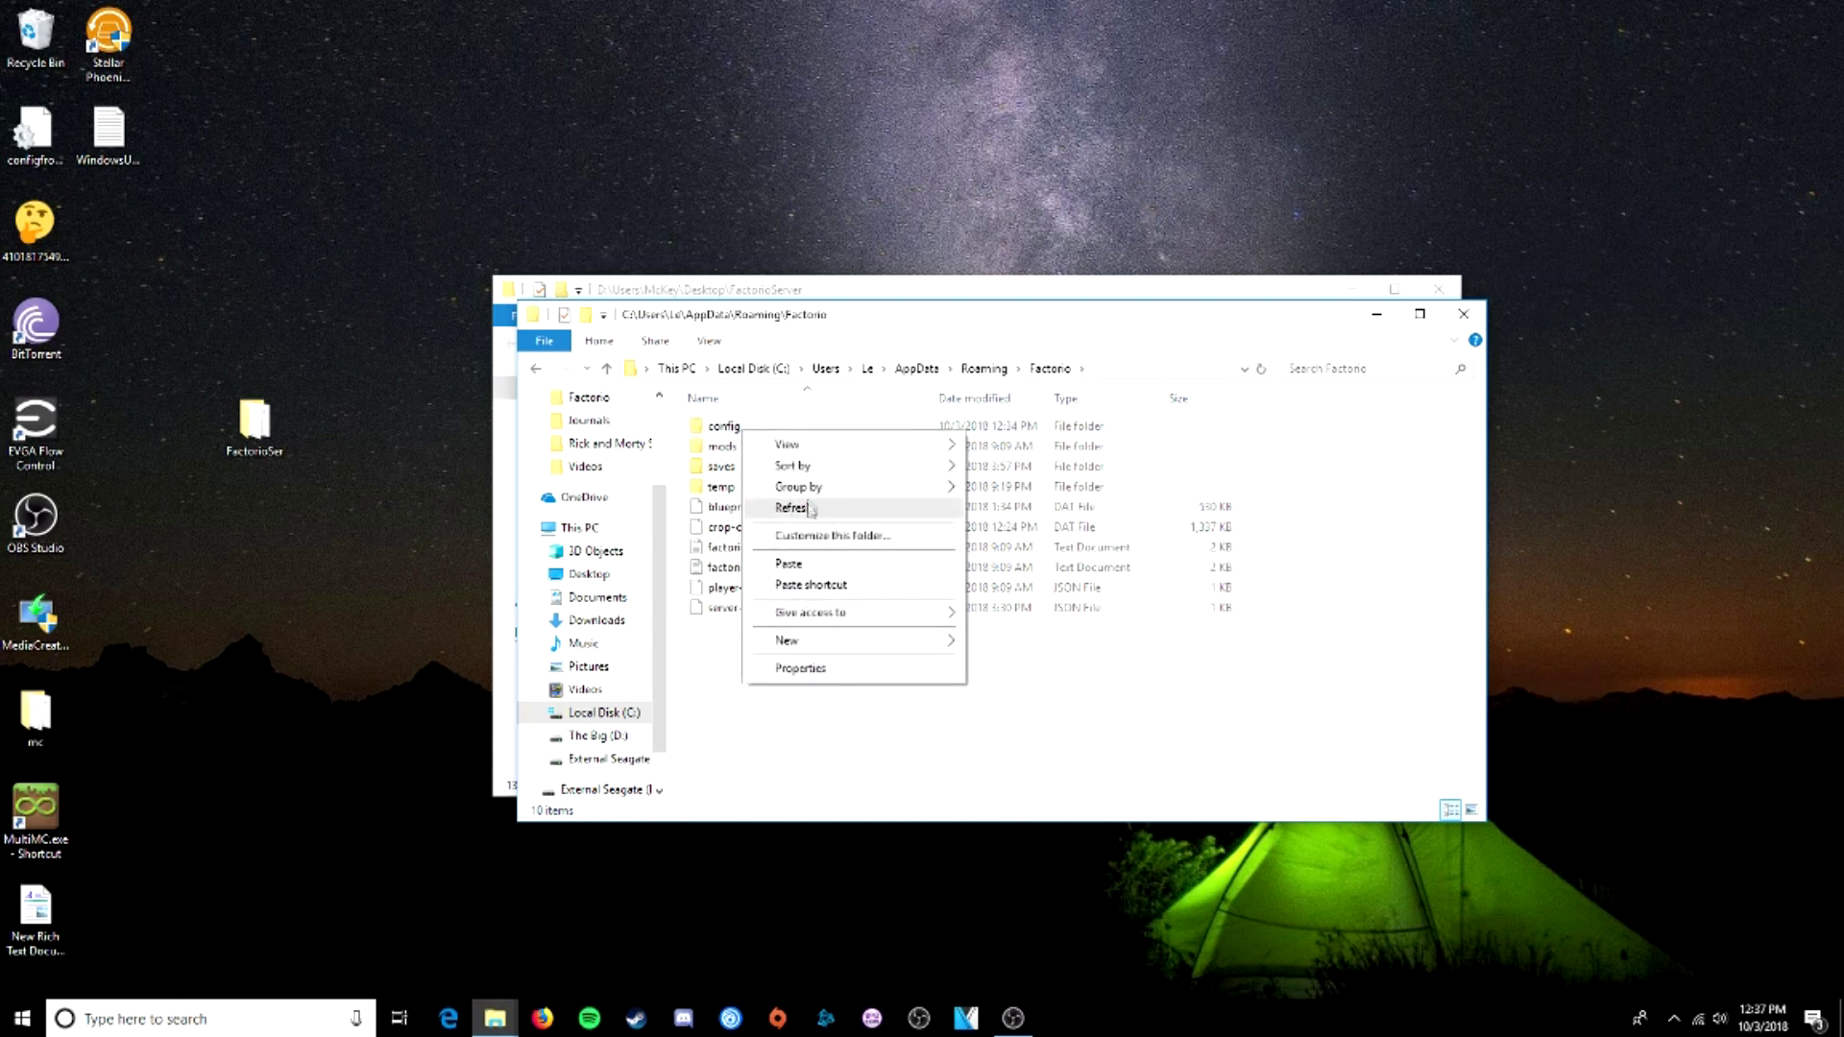
left_click(725, 426)
right_click(731, 430)
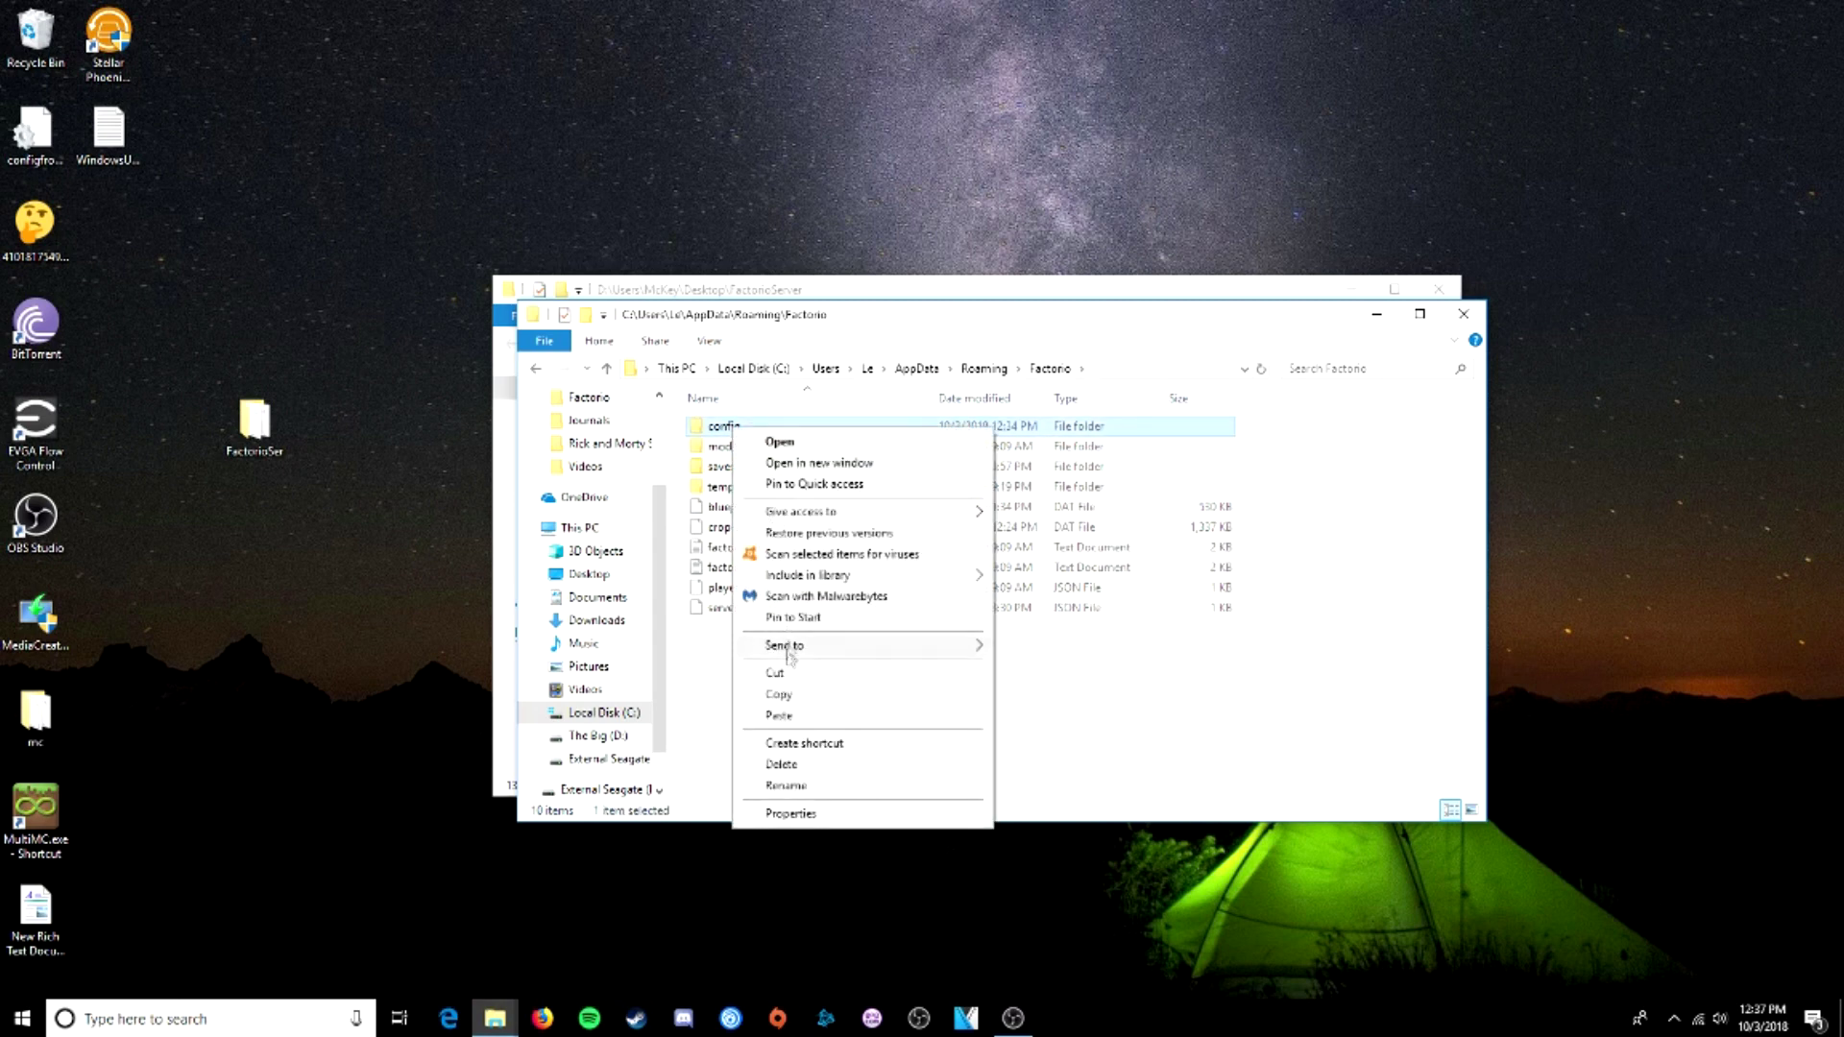
left_click(779, 694)
left_click_drag(871, 323, 946, 464)
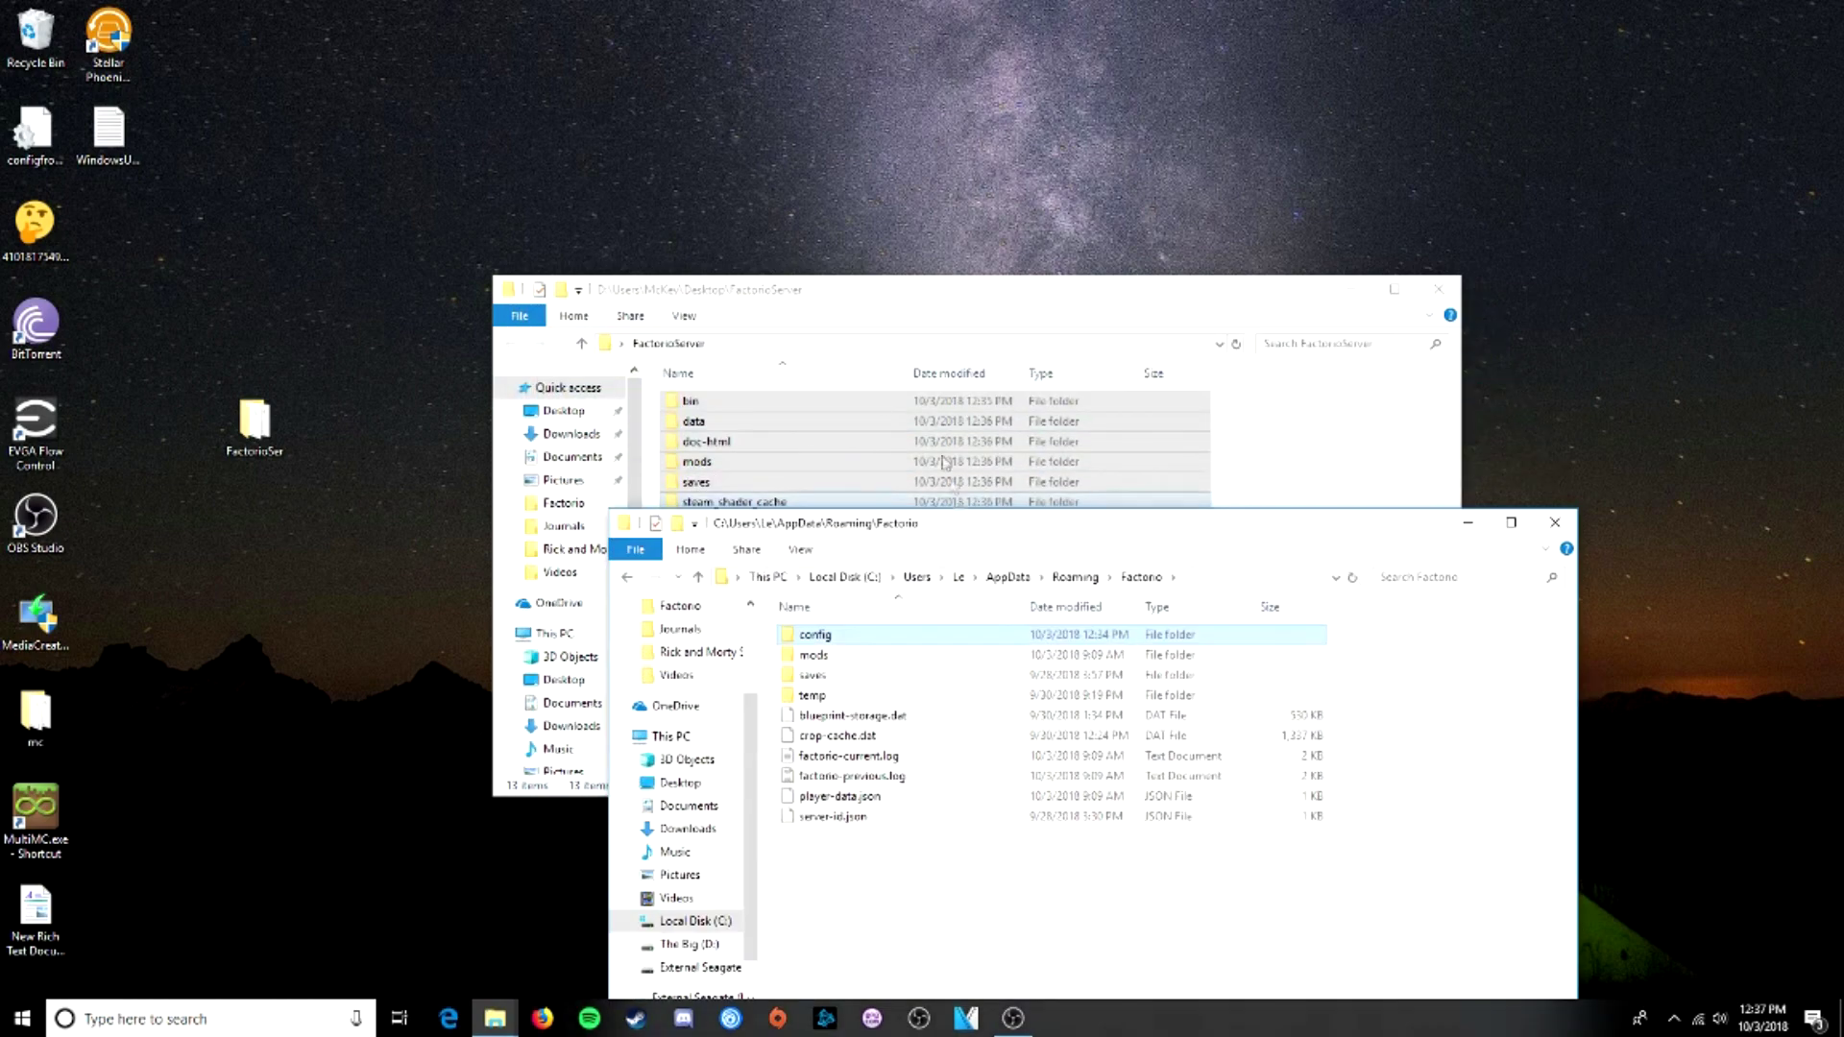
left_click(908, 317)
left_click(872, 698)
right_click(821, 693)
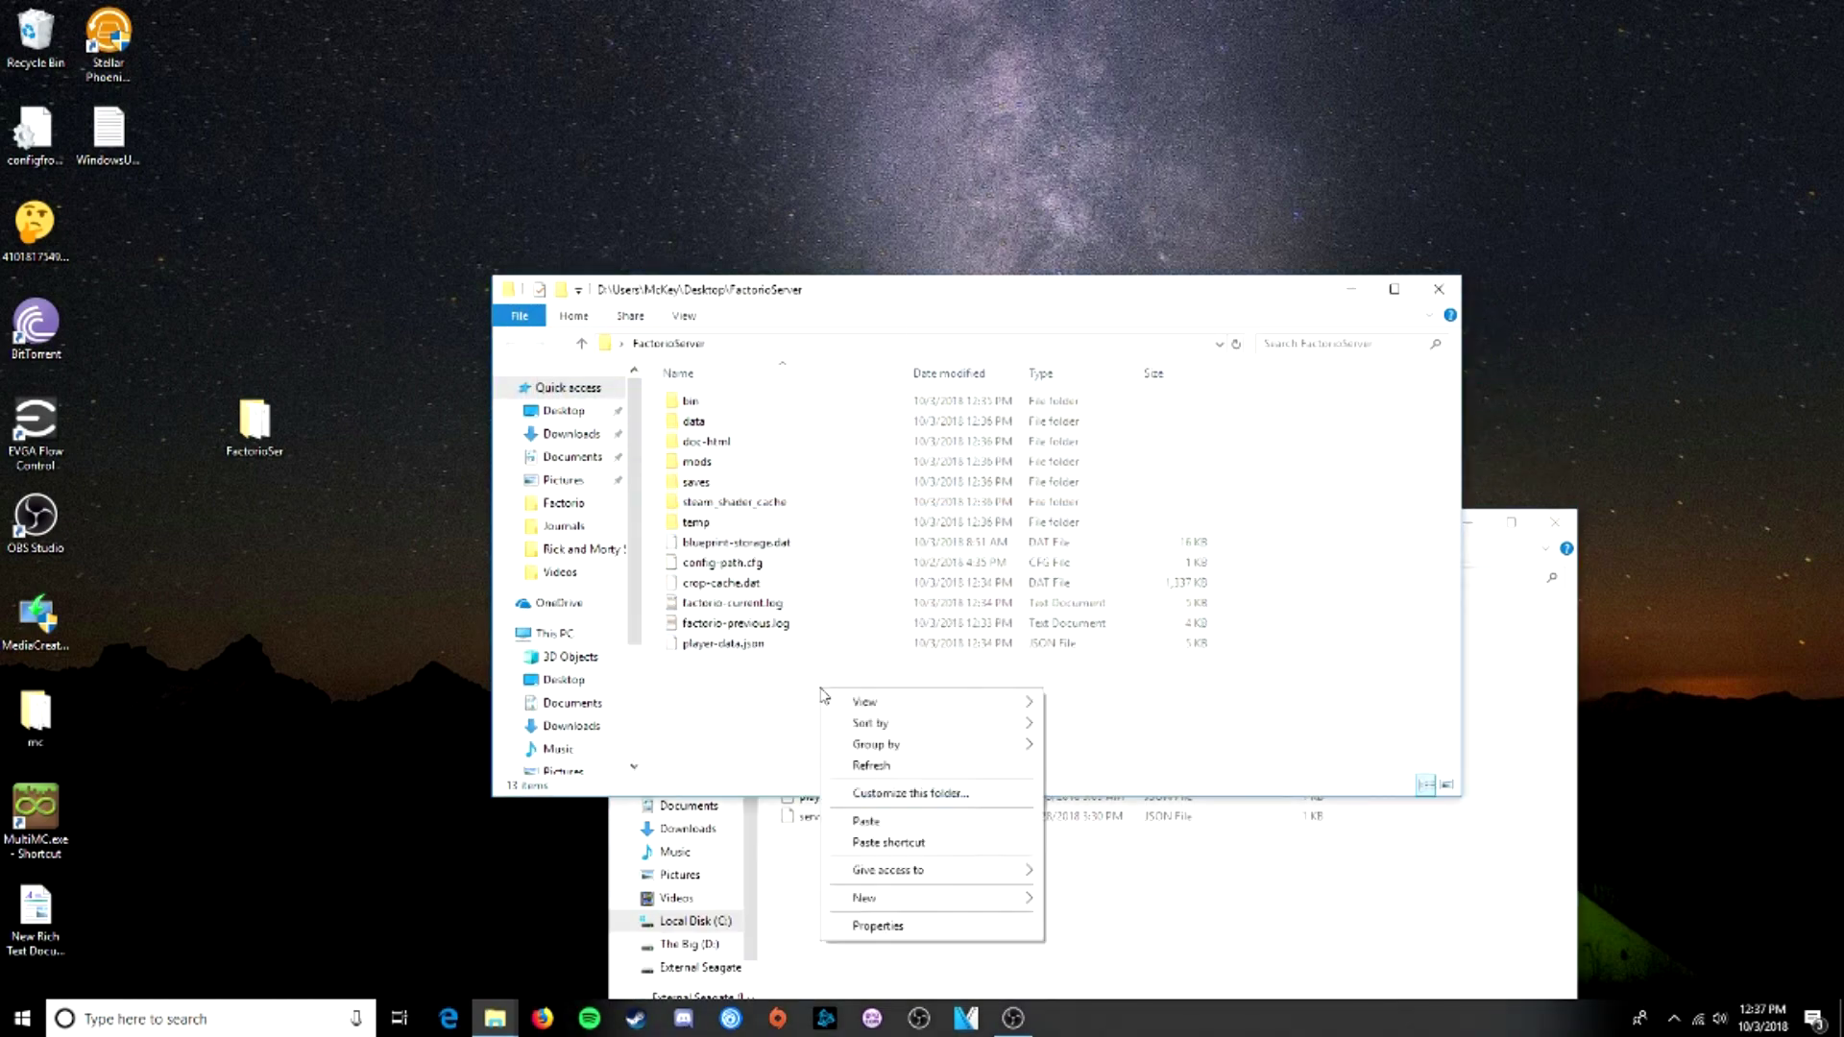
left_click(881, 819)
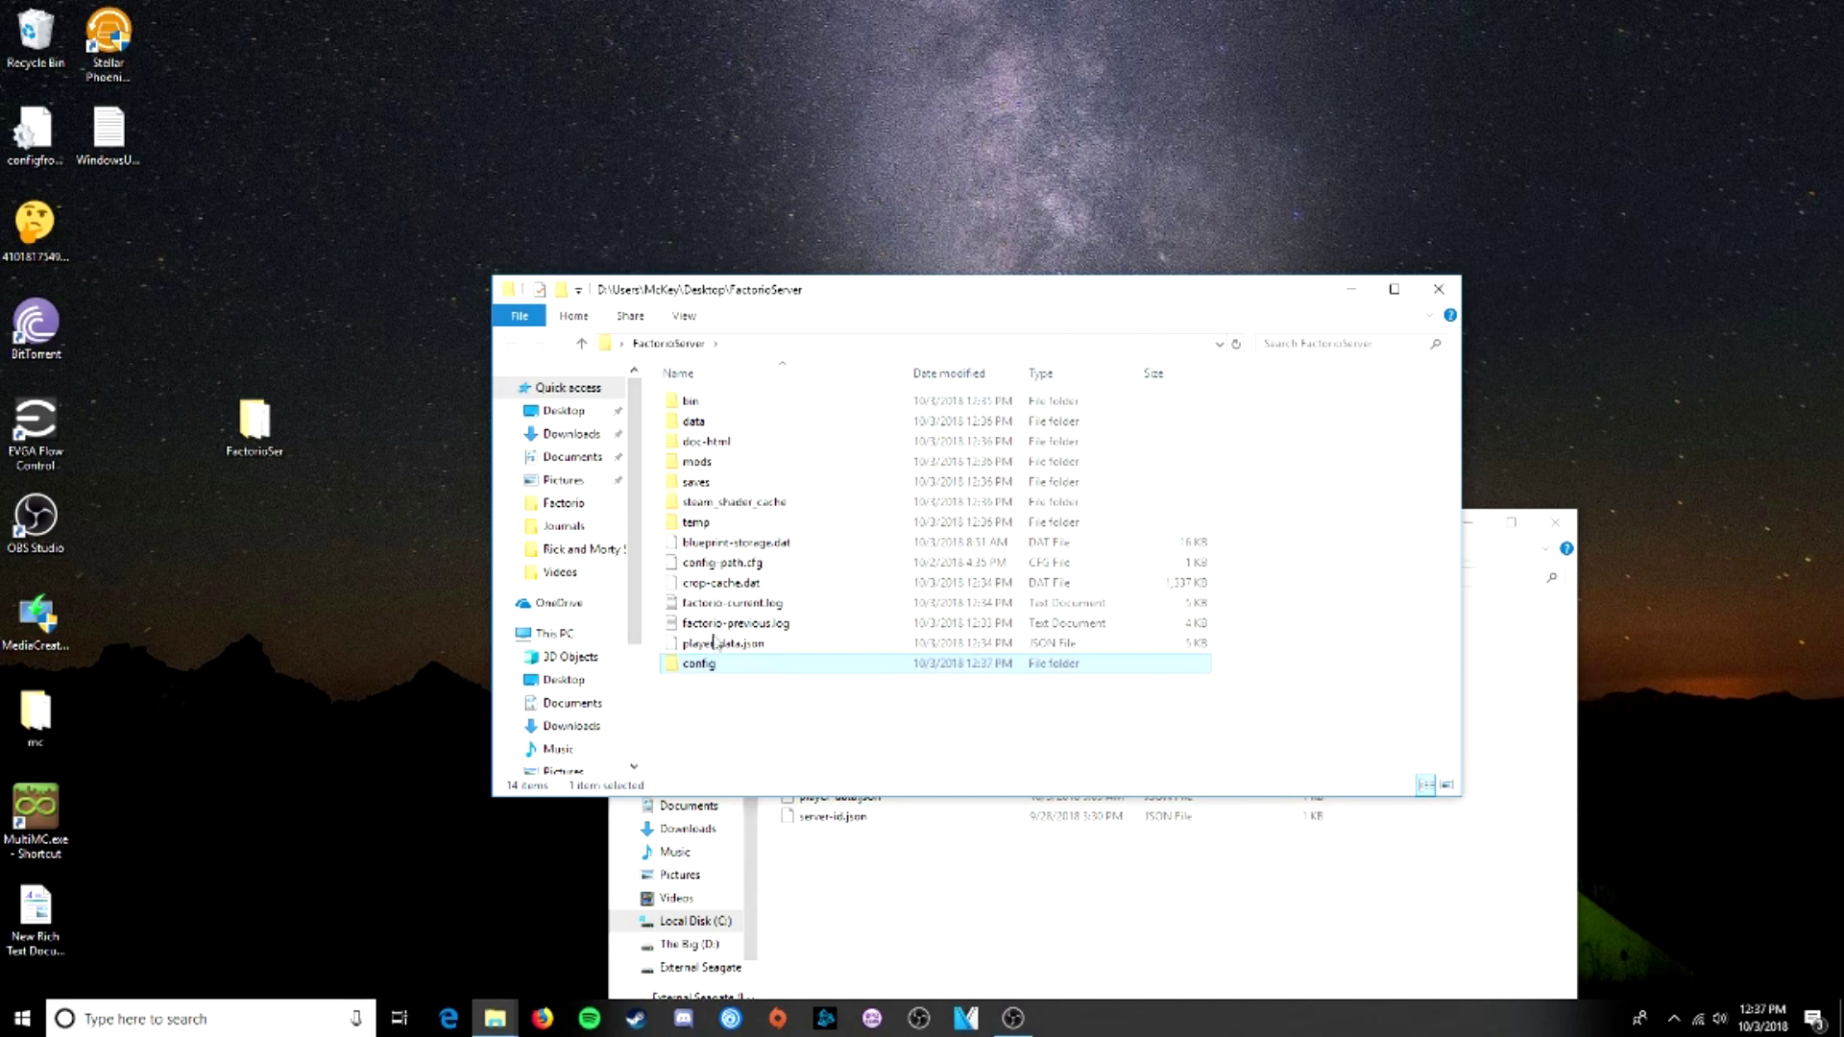
- Close the AppData Factorio window and open the copied config folder
left_click(944, 875)
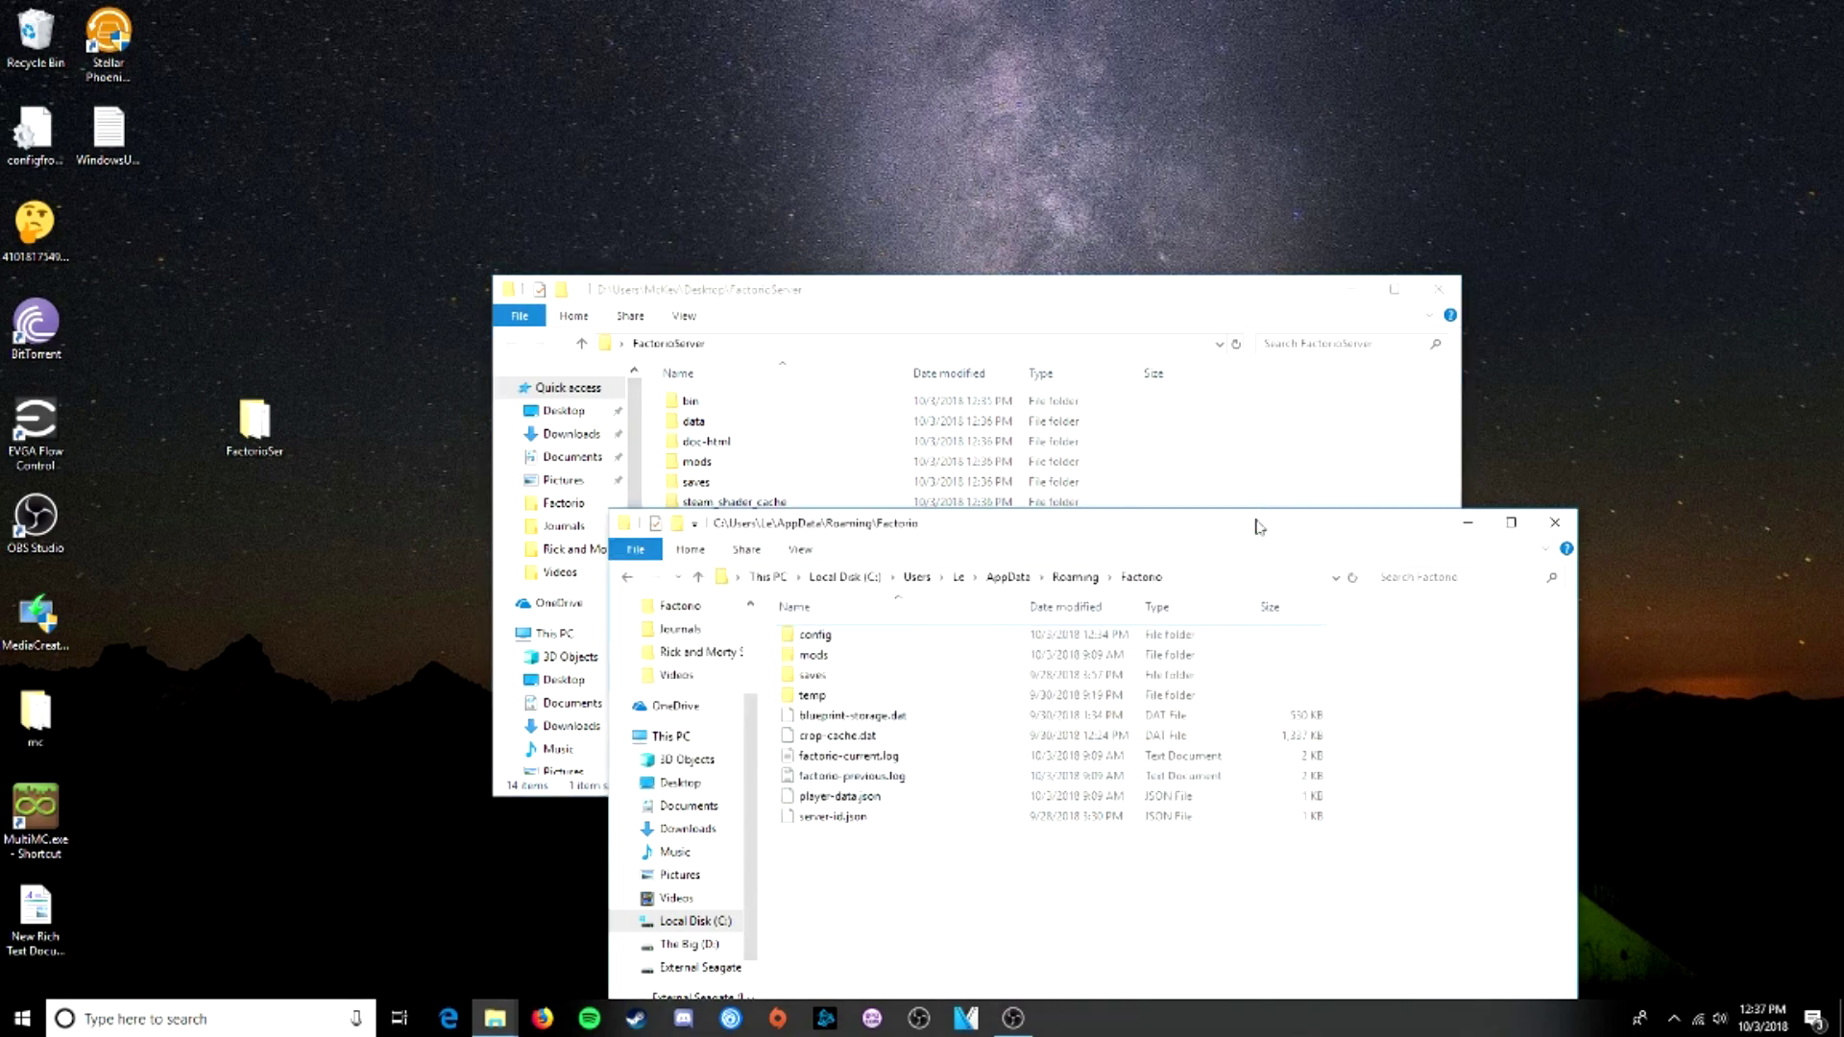
left_click_drag(1258, 526, 1390, 663)
left_click(1692, 661)
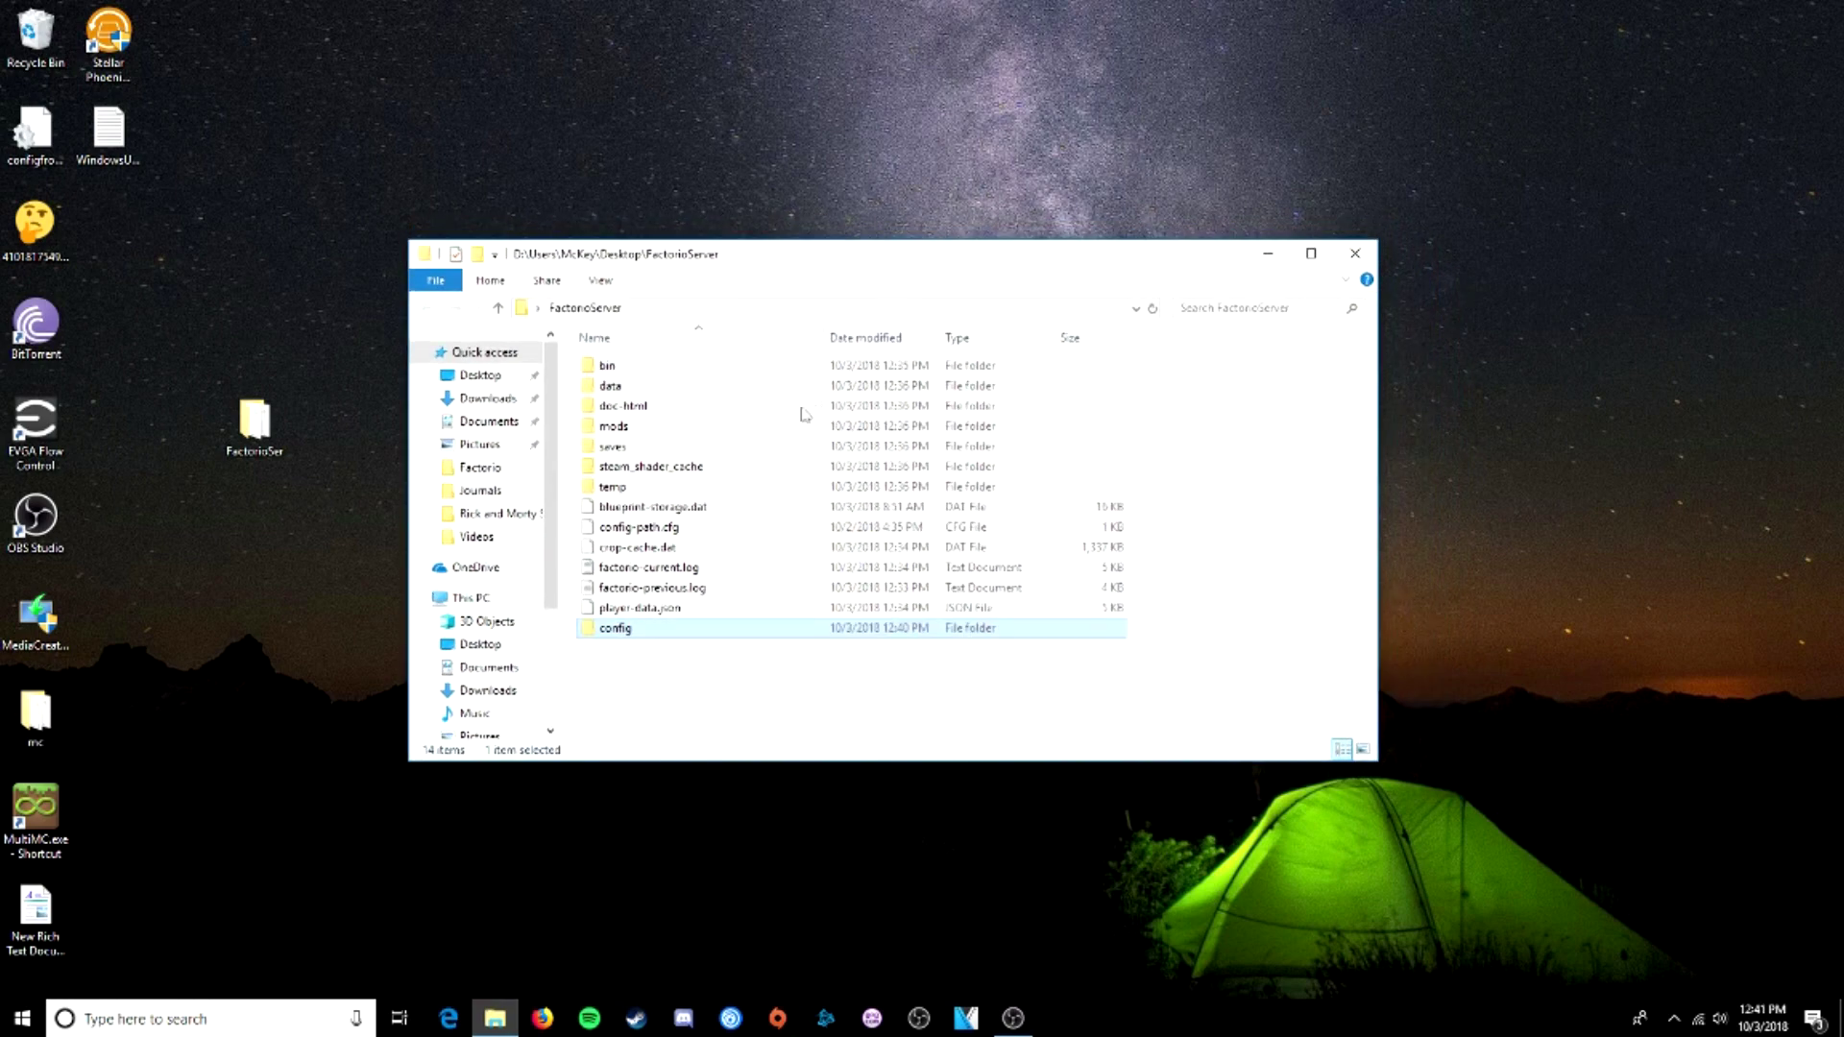
double_click(616, 628)
- Open config.ini in Notepad++ and inspect its read-data and write-data lines
right_click(620, 368)
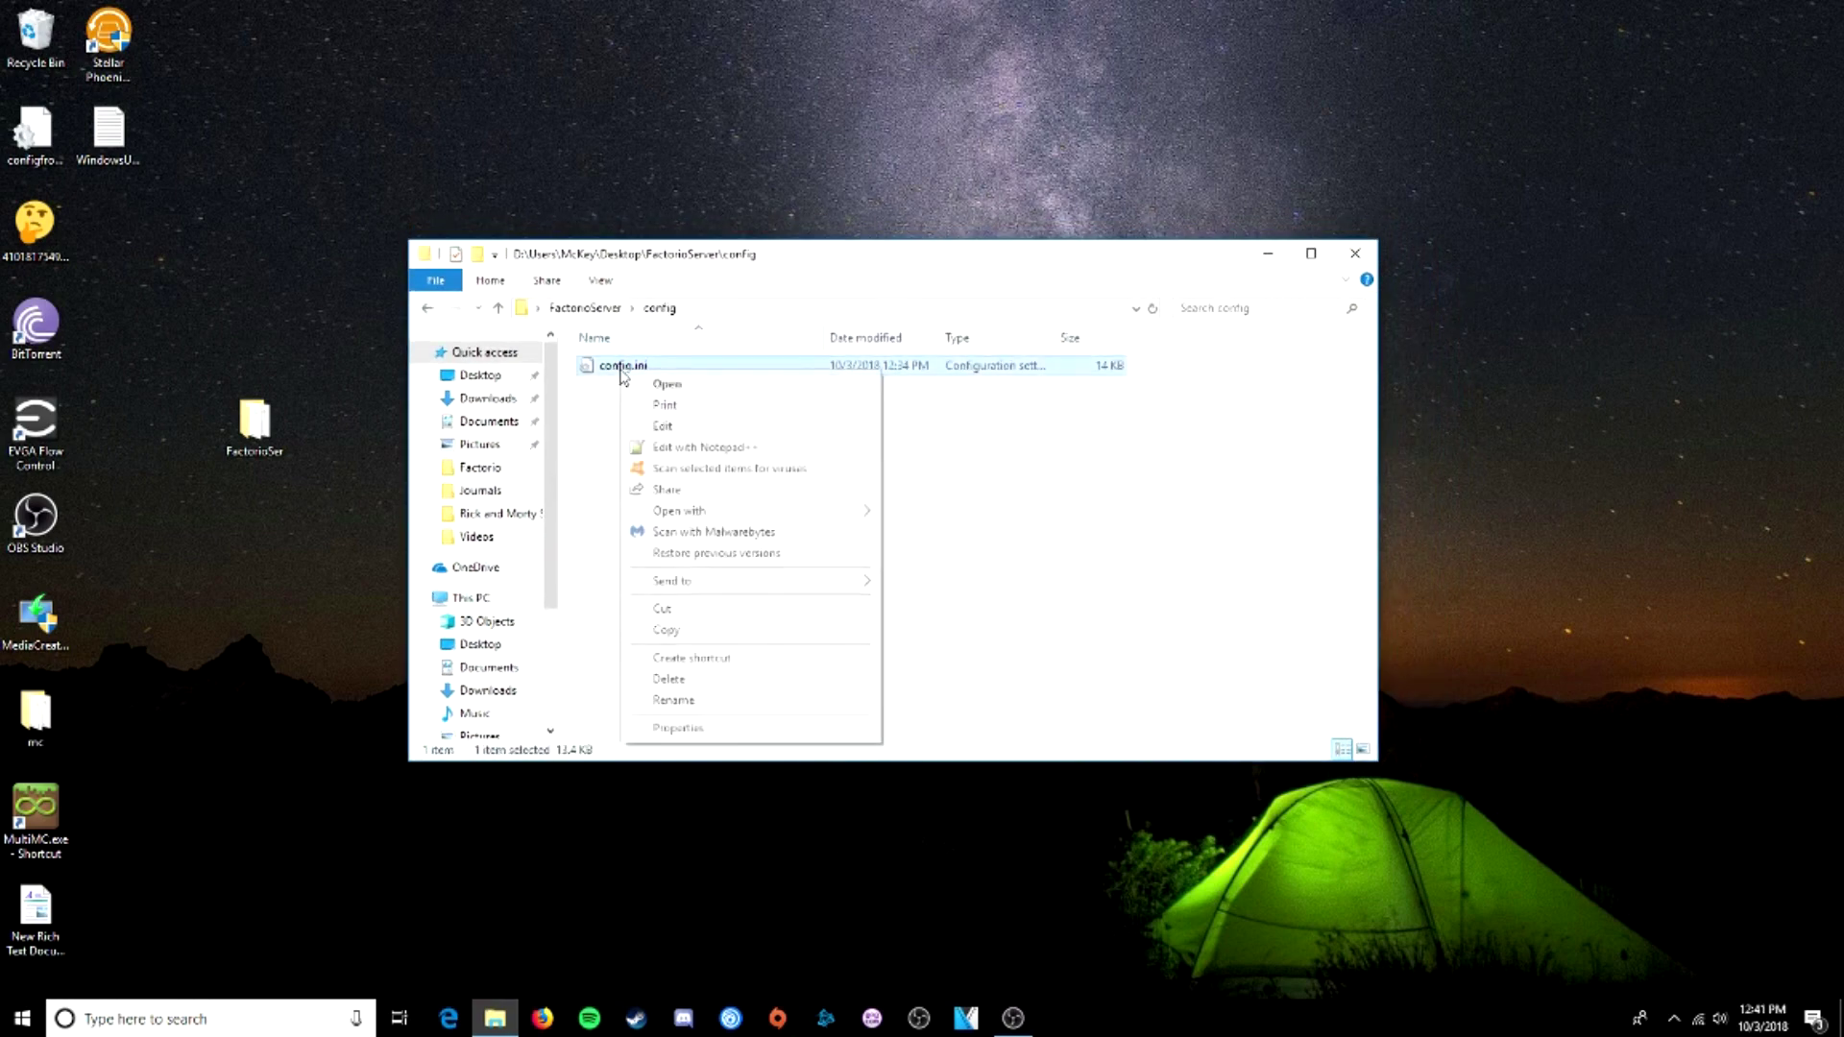
left_click(678, 448)
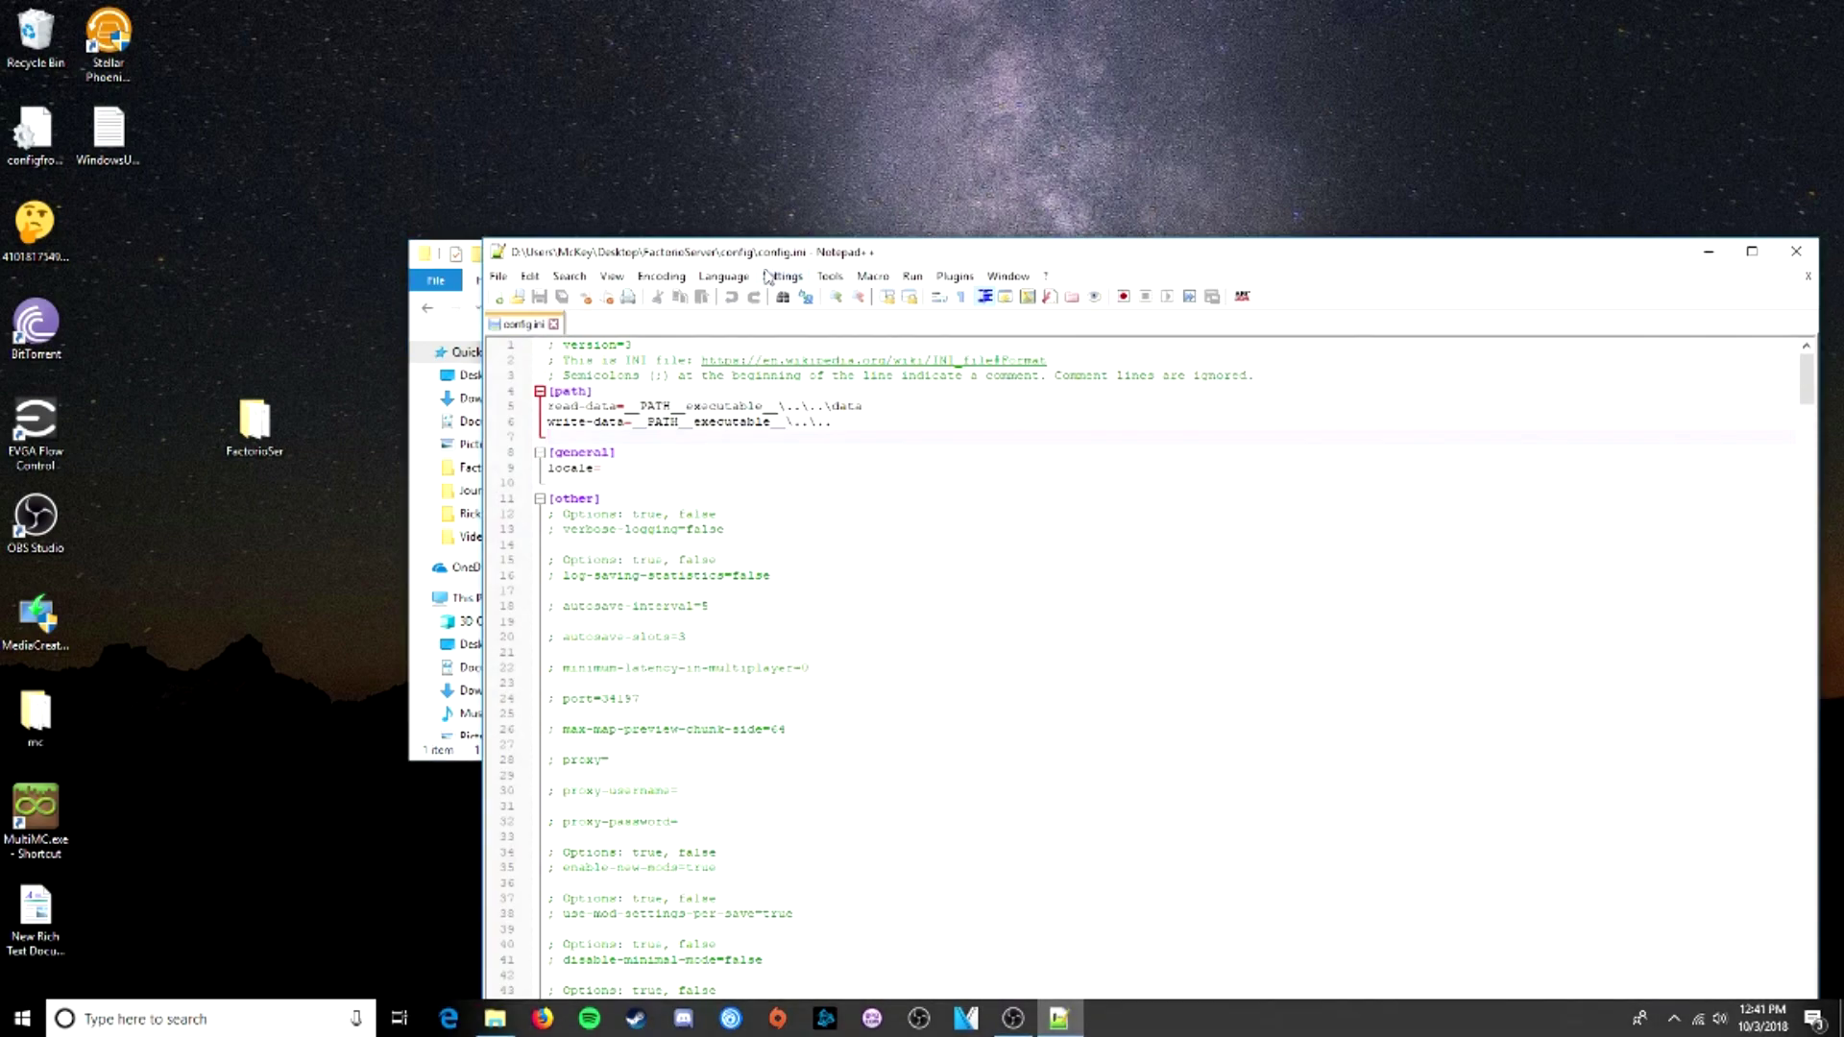
left_click_drag(554, 264, 261, 305)
left_click_drag(671, 231, 670, 199)
left_click_drag(934, 358, 653, 343)
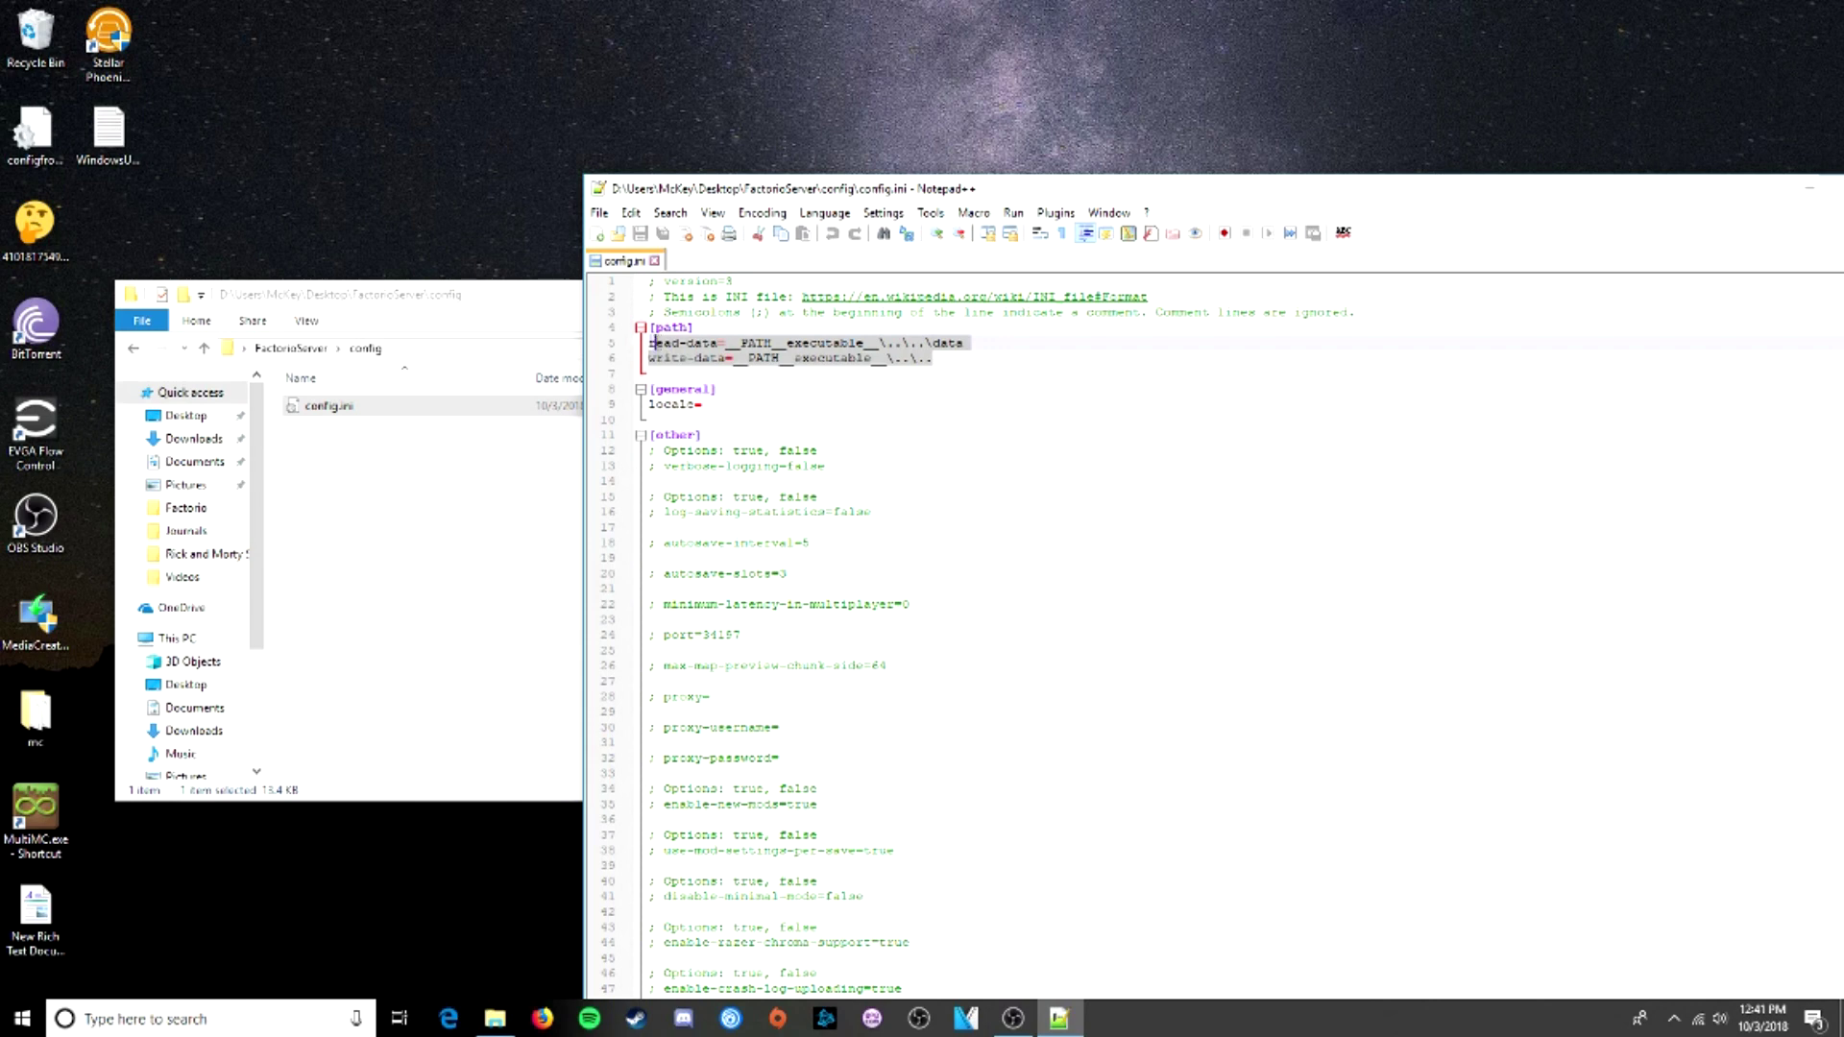
left_click(659, 343)
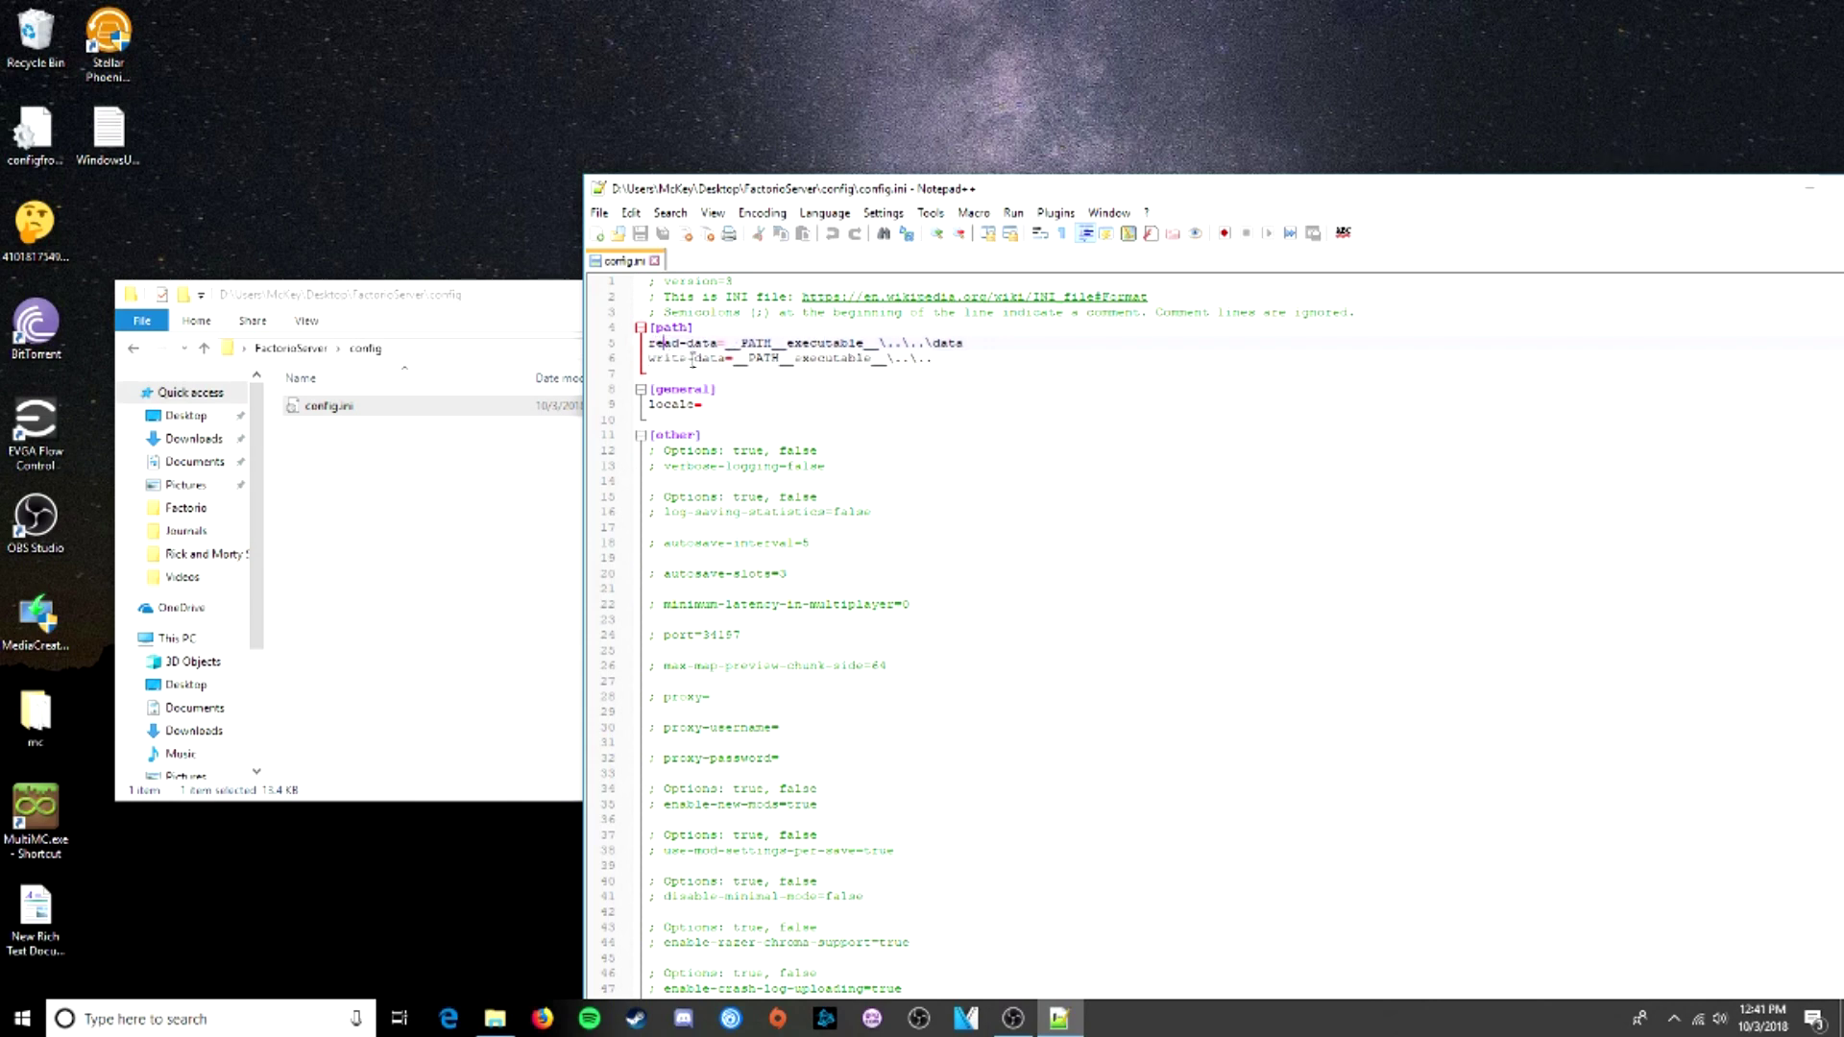
left_click_drag(692, 360, 787, 343)
left_click(818, 333)
- Return the Explorer window up to the FactorioServer folder
left_click(486, 321)
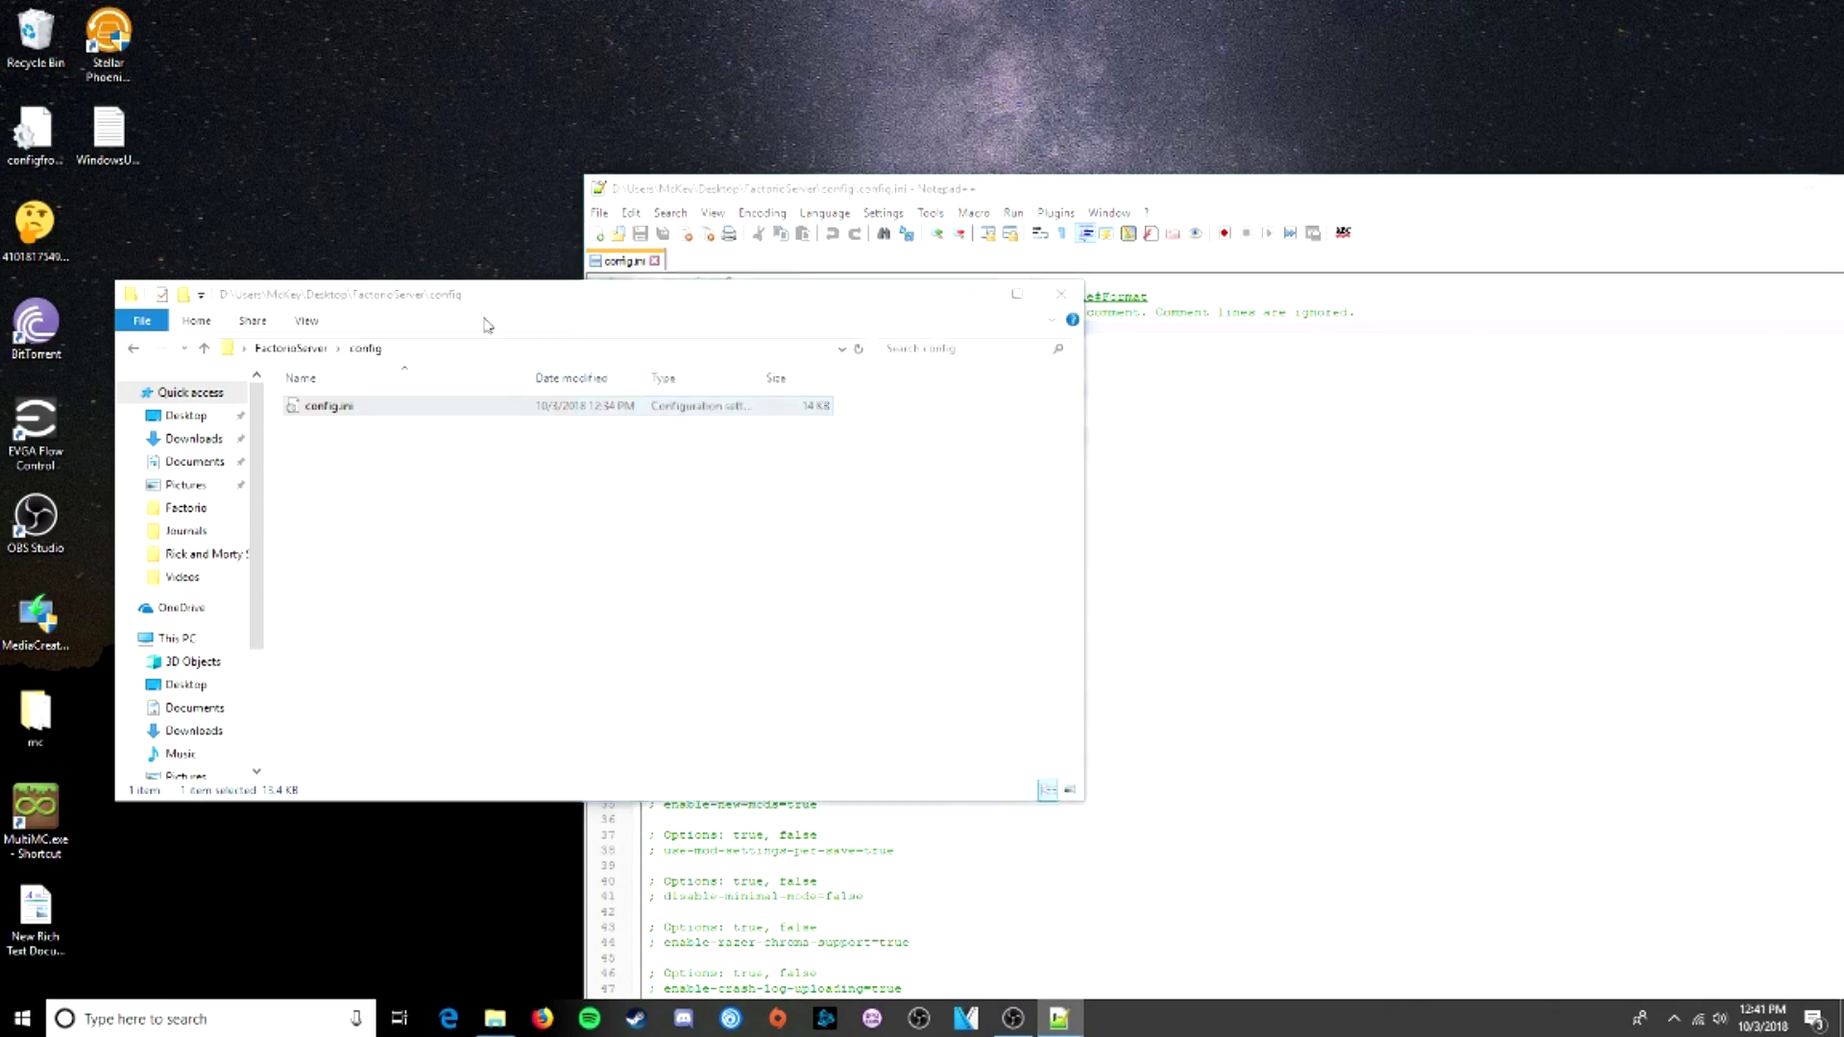
left_click(305, 353)
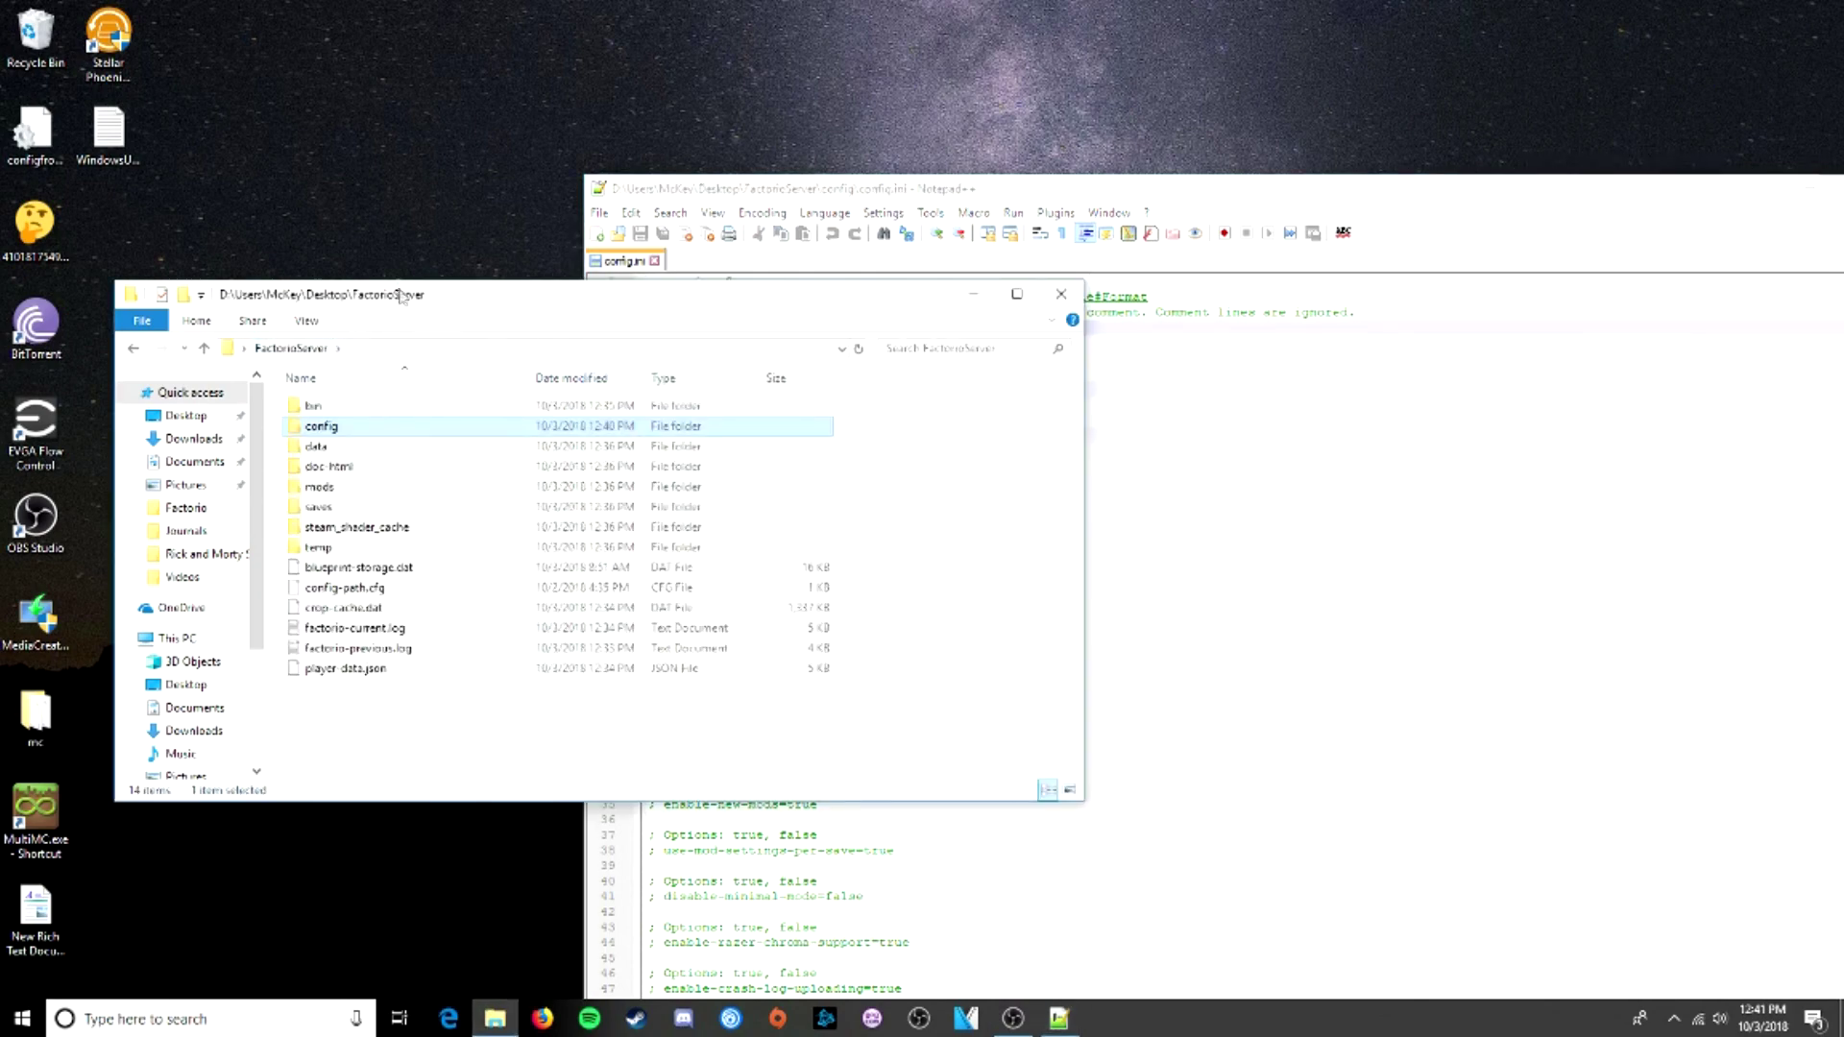
left_click_drag(411, 288, 433, 412)
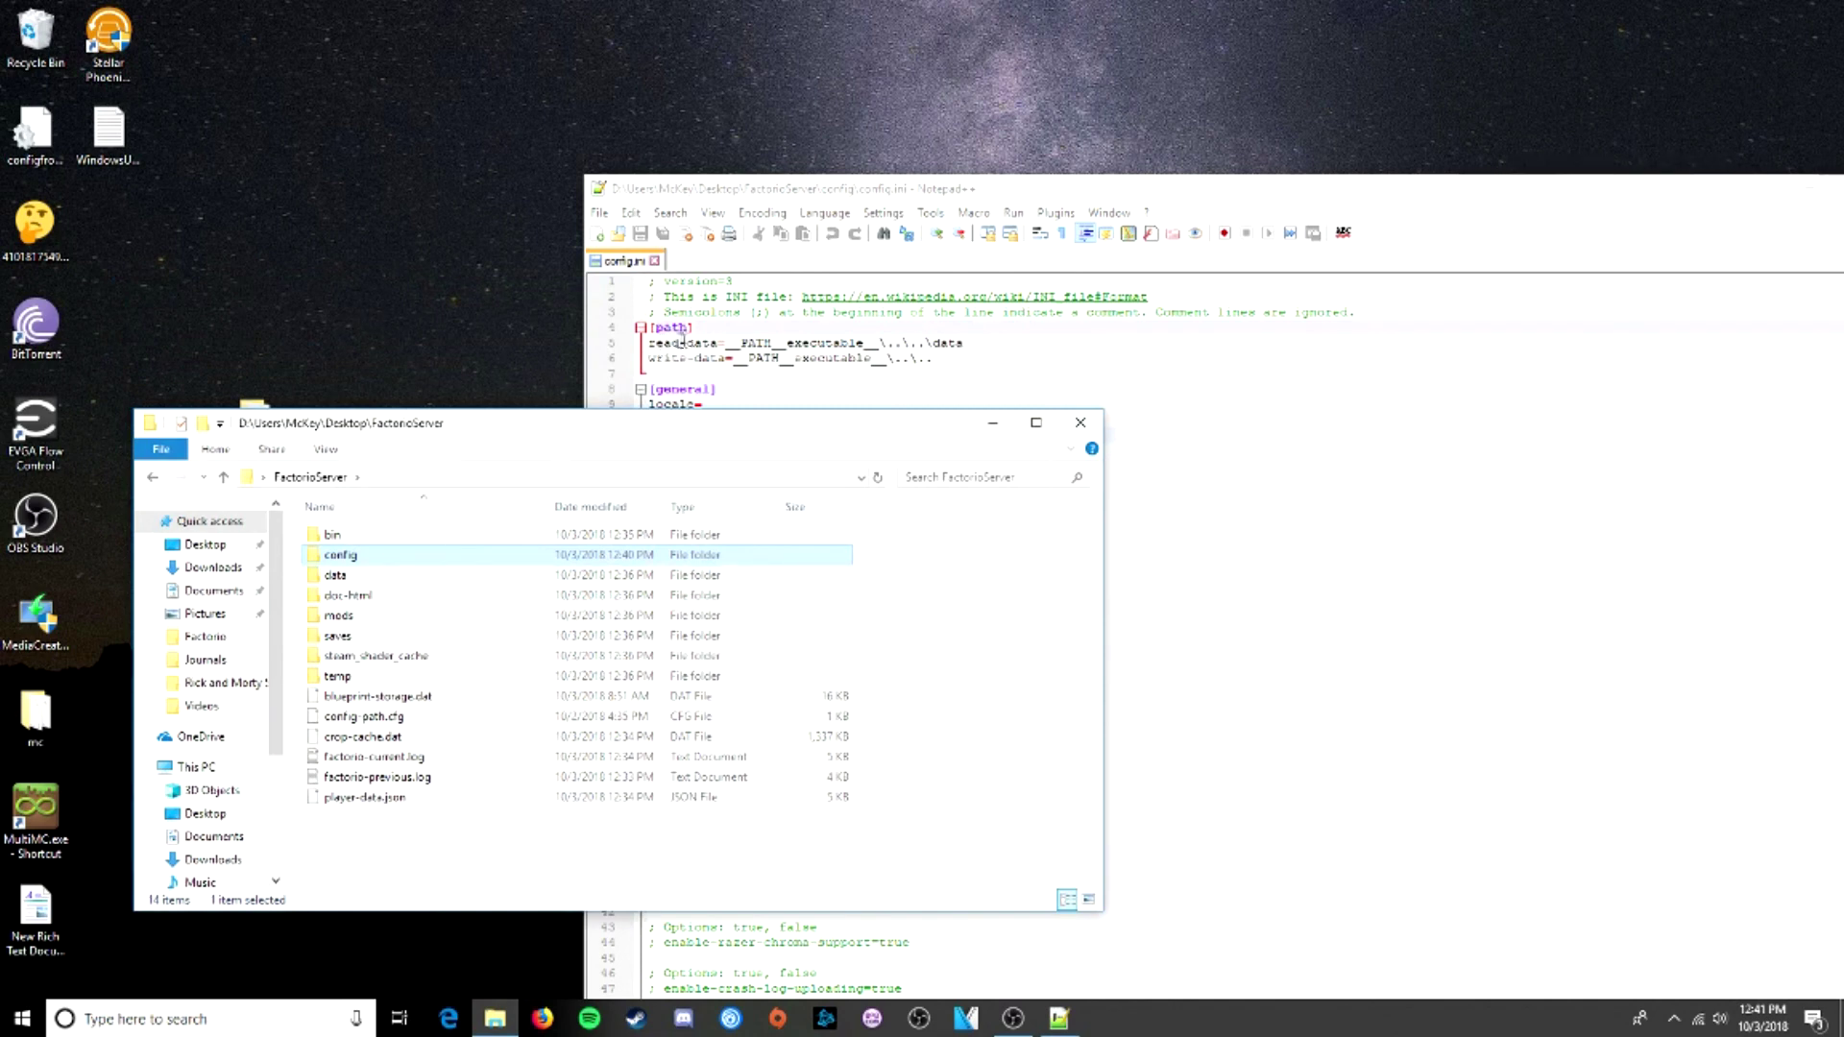
- Open the data folder's Properties and select its Location path
double_click(336, 575)
right_click(442, 773)
left_click(498, 755)
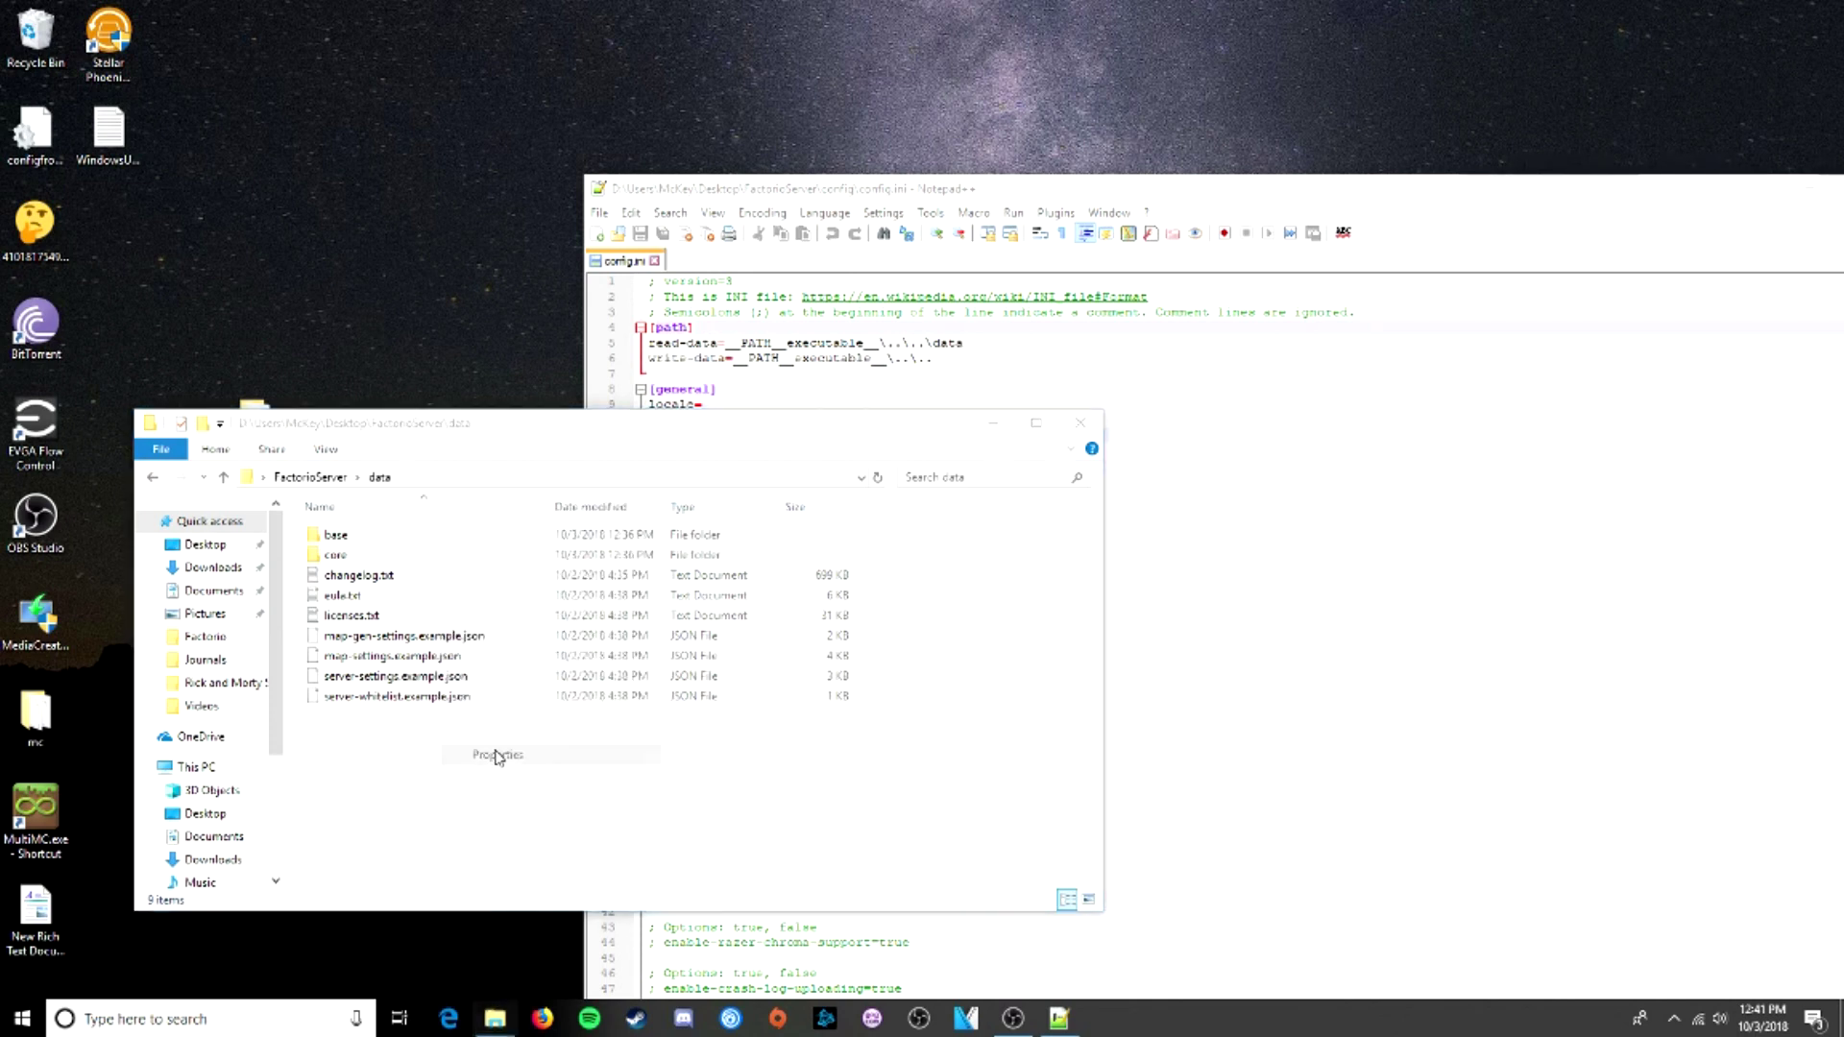
left_click_drag(414, 420, 447, 463)
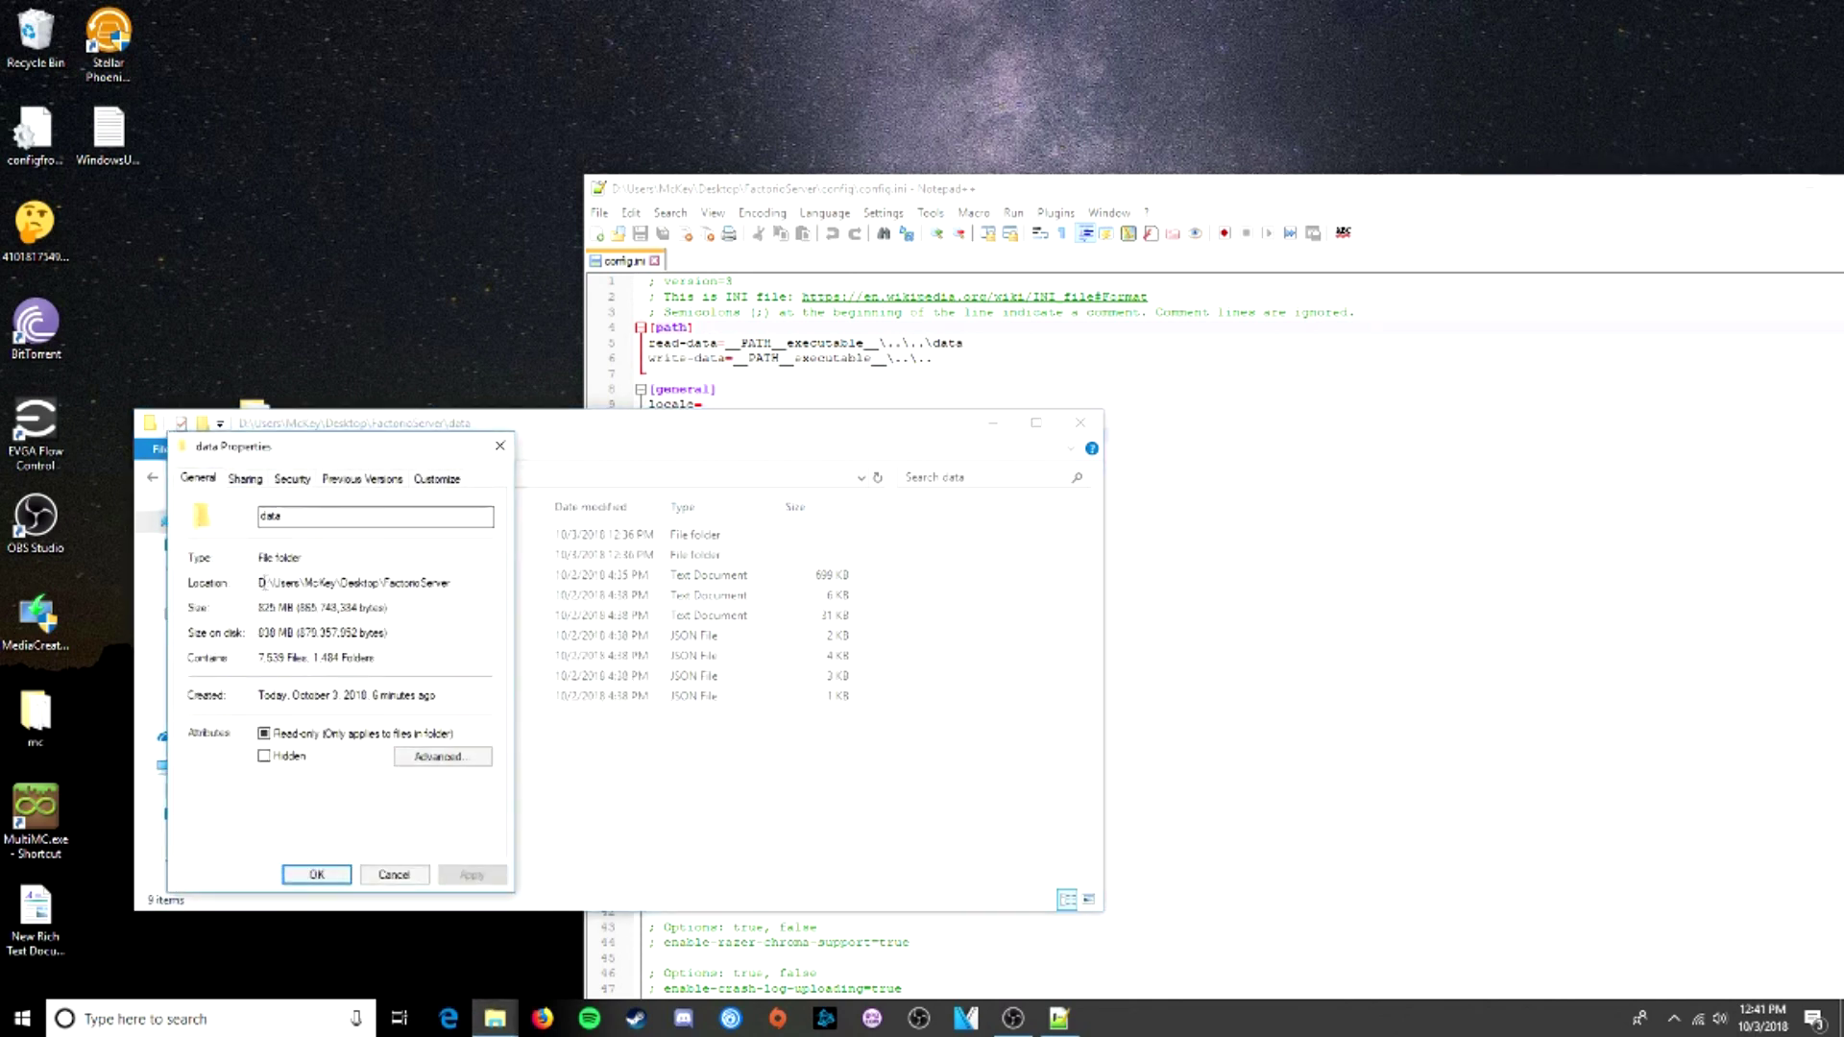
left_click_drag(451, 583, 258, 584)
key("ctrl+c")
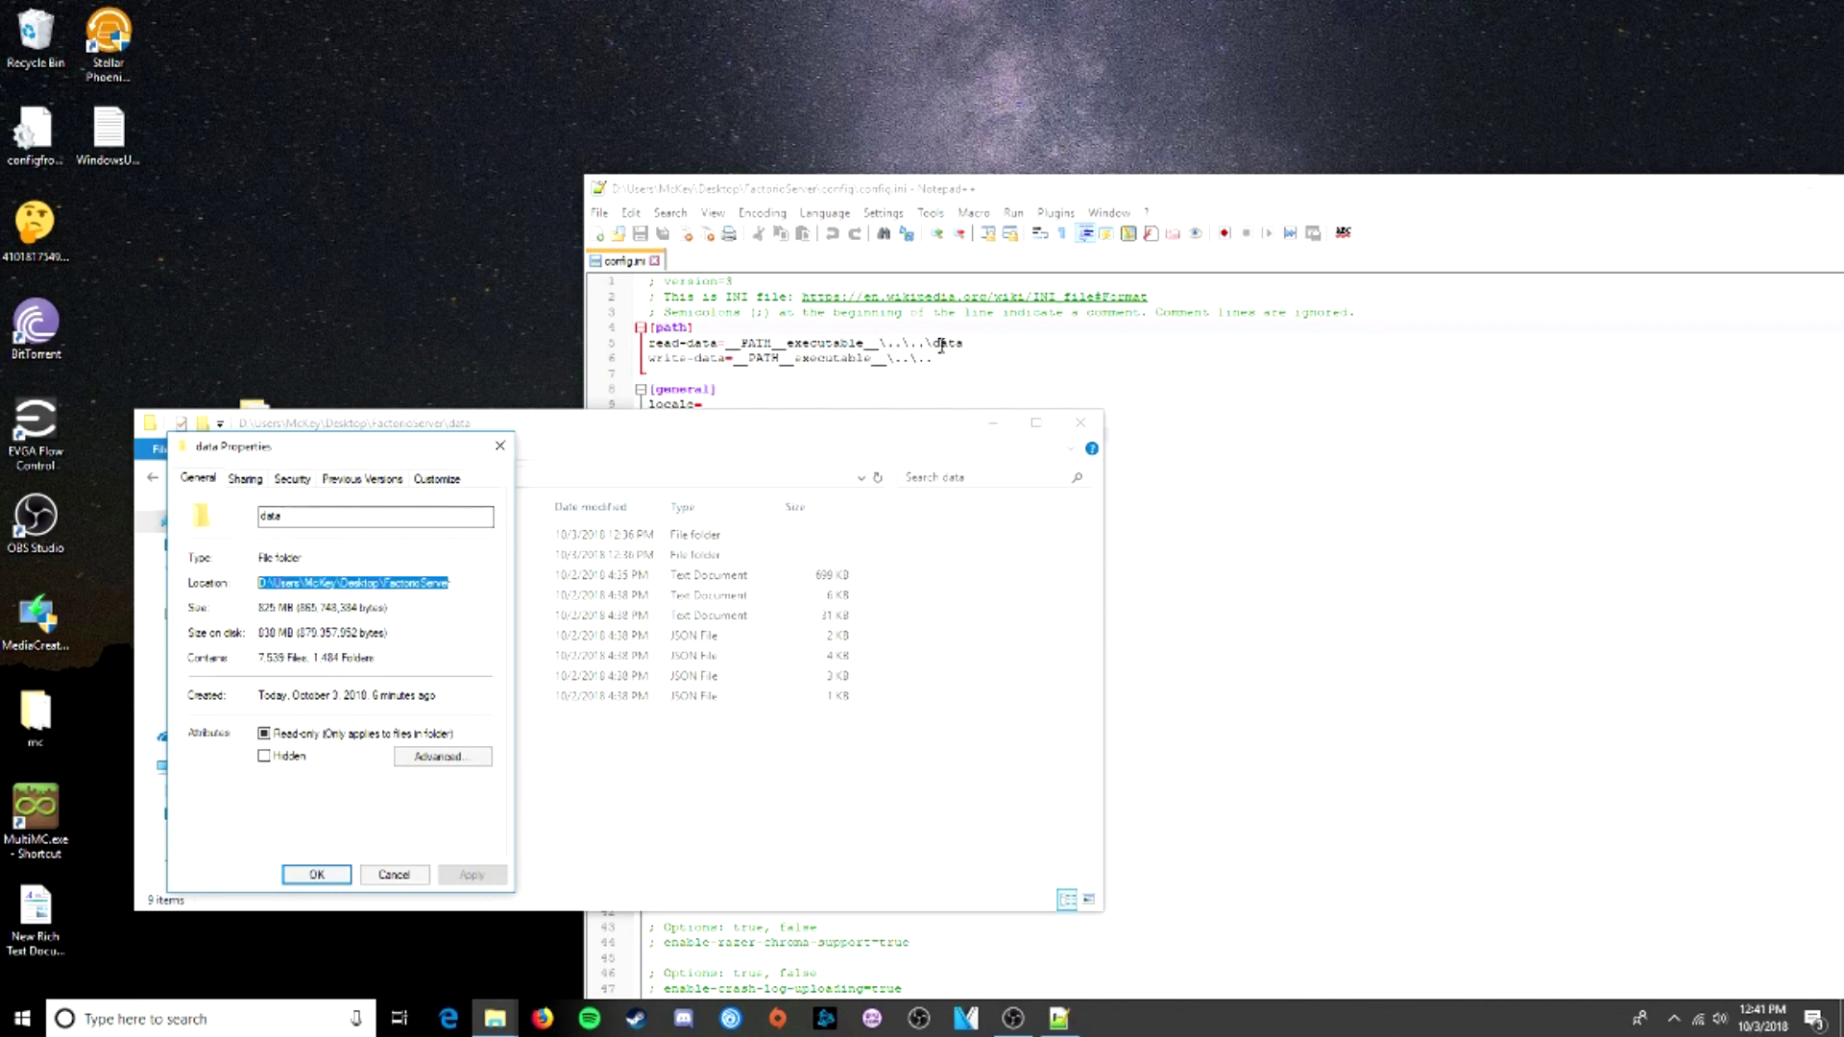
- Paste the FactorioServer location into read-data on line 5 and close the Properties dialog
left_click_drag(925, 343, 725, 343)
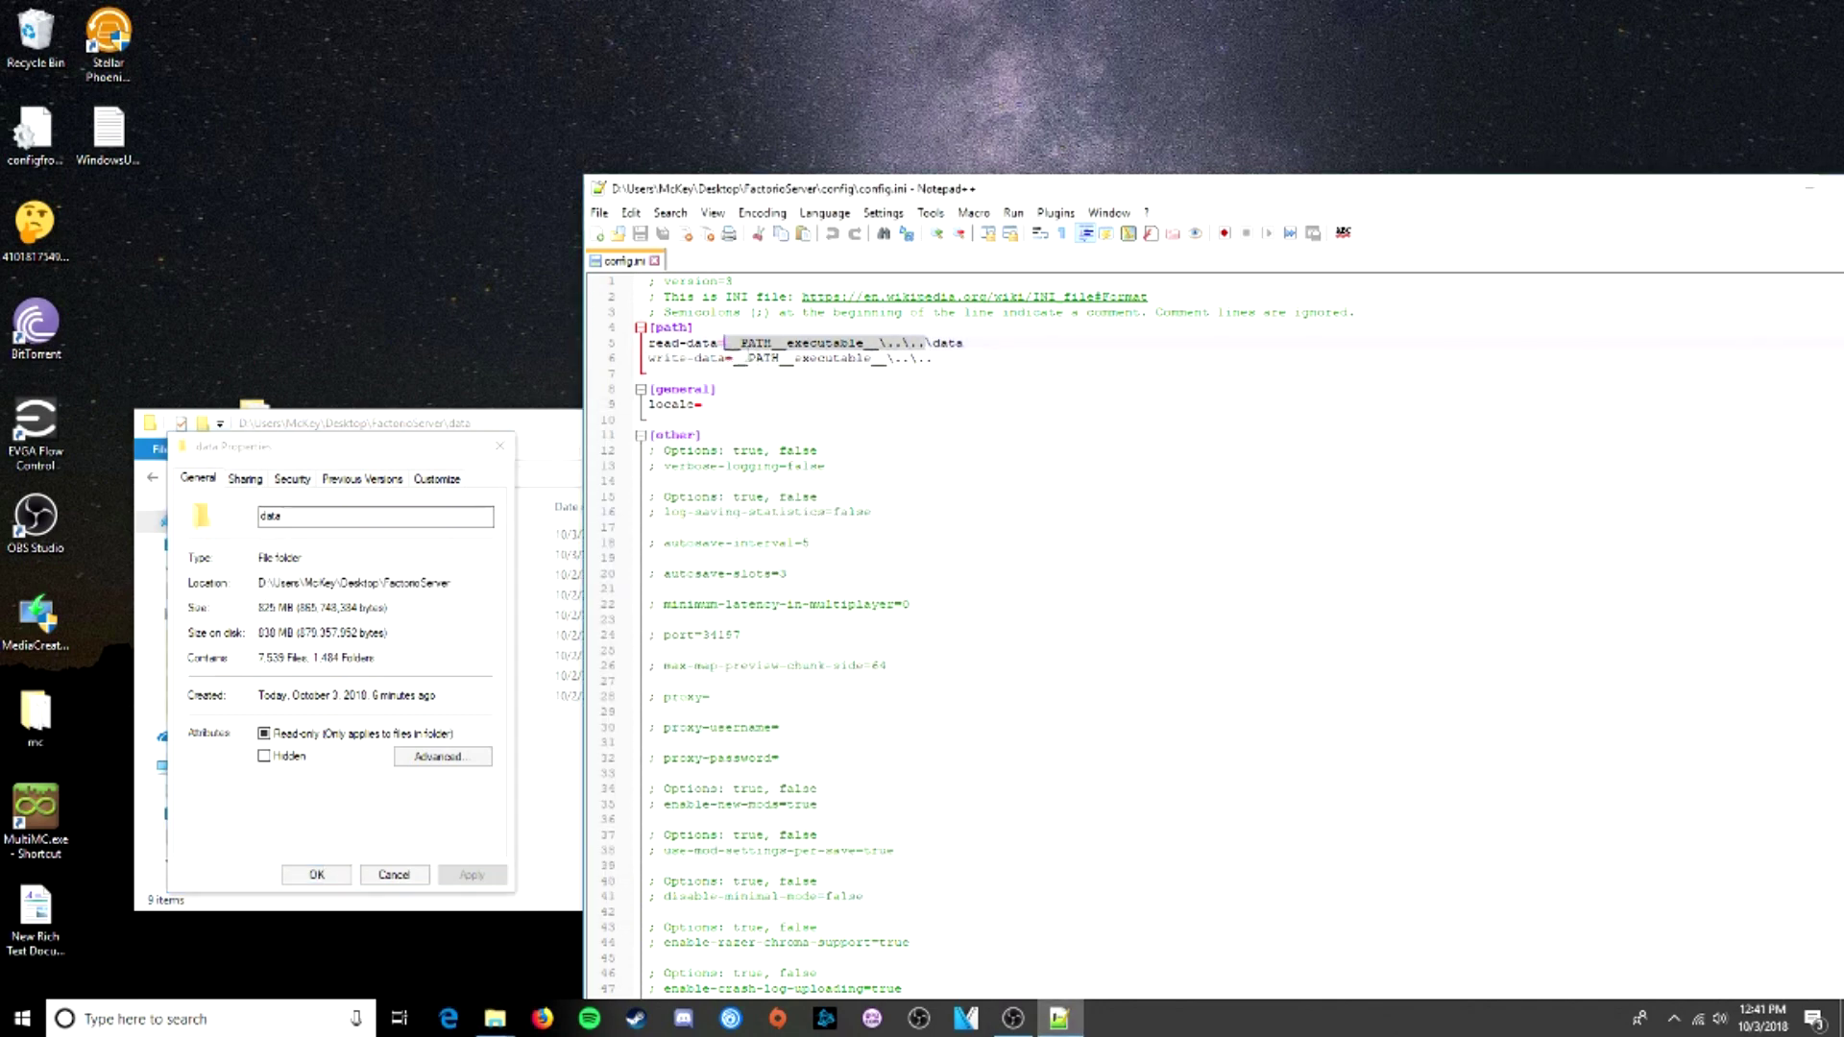
key("ctrl+v")
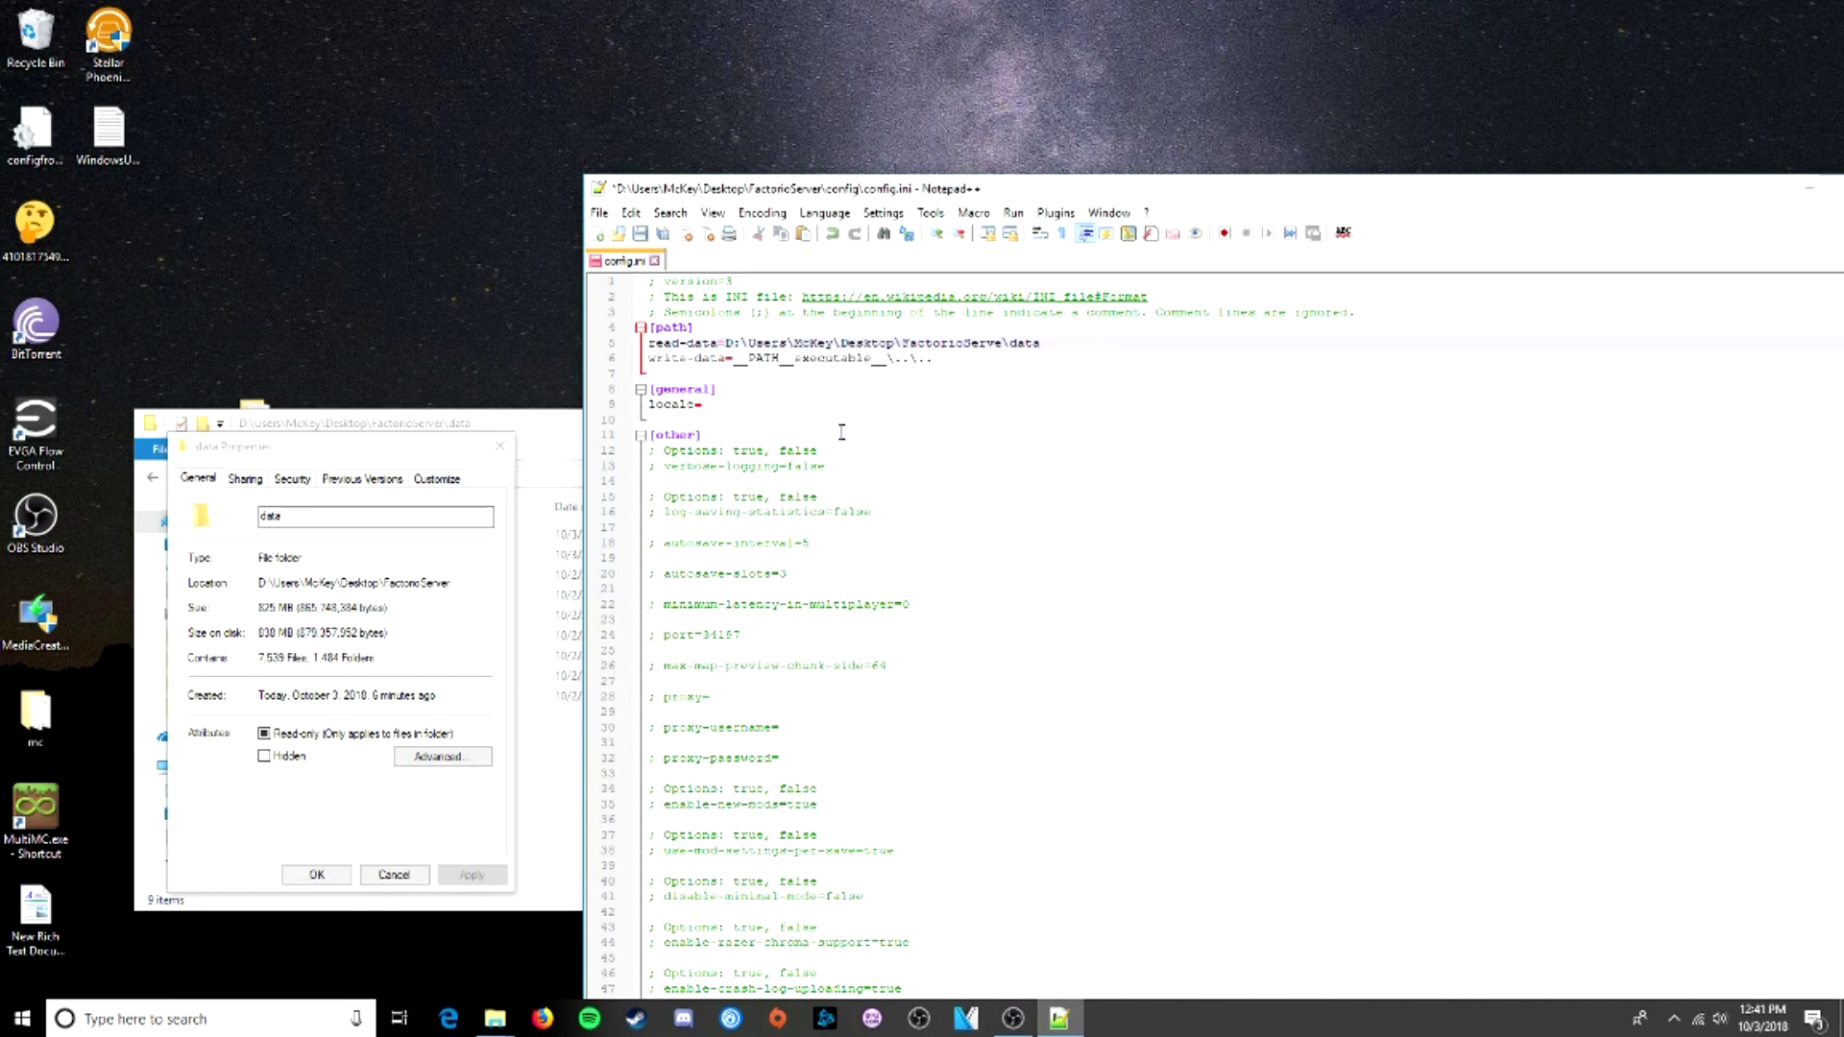
type("r")
left_click(1092, 345)
left_click_drag(285, 583, 405, 589)
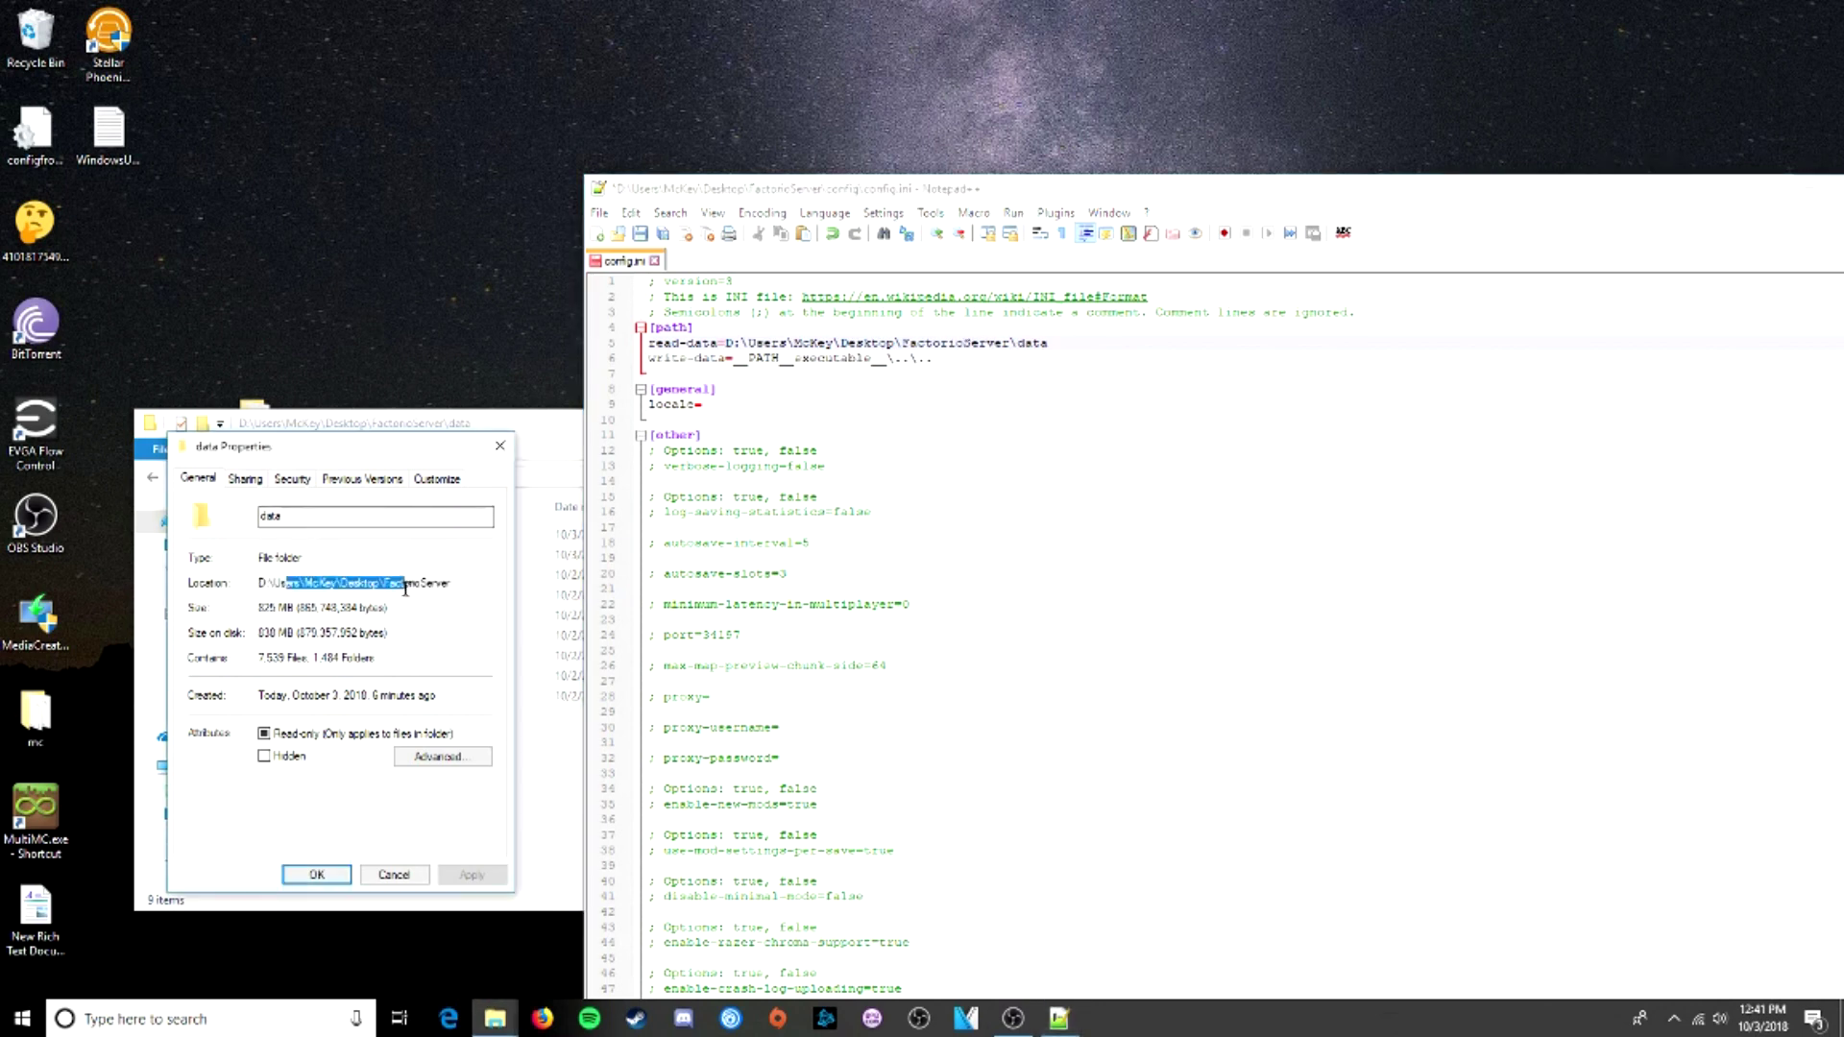
key("Escape")
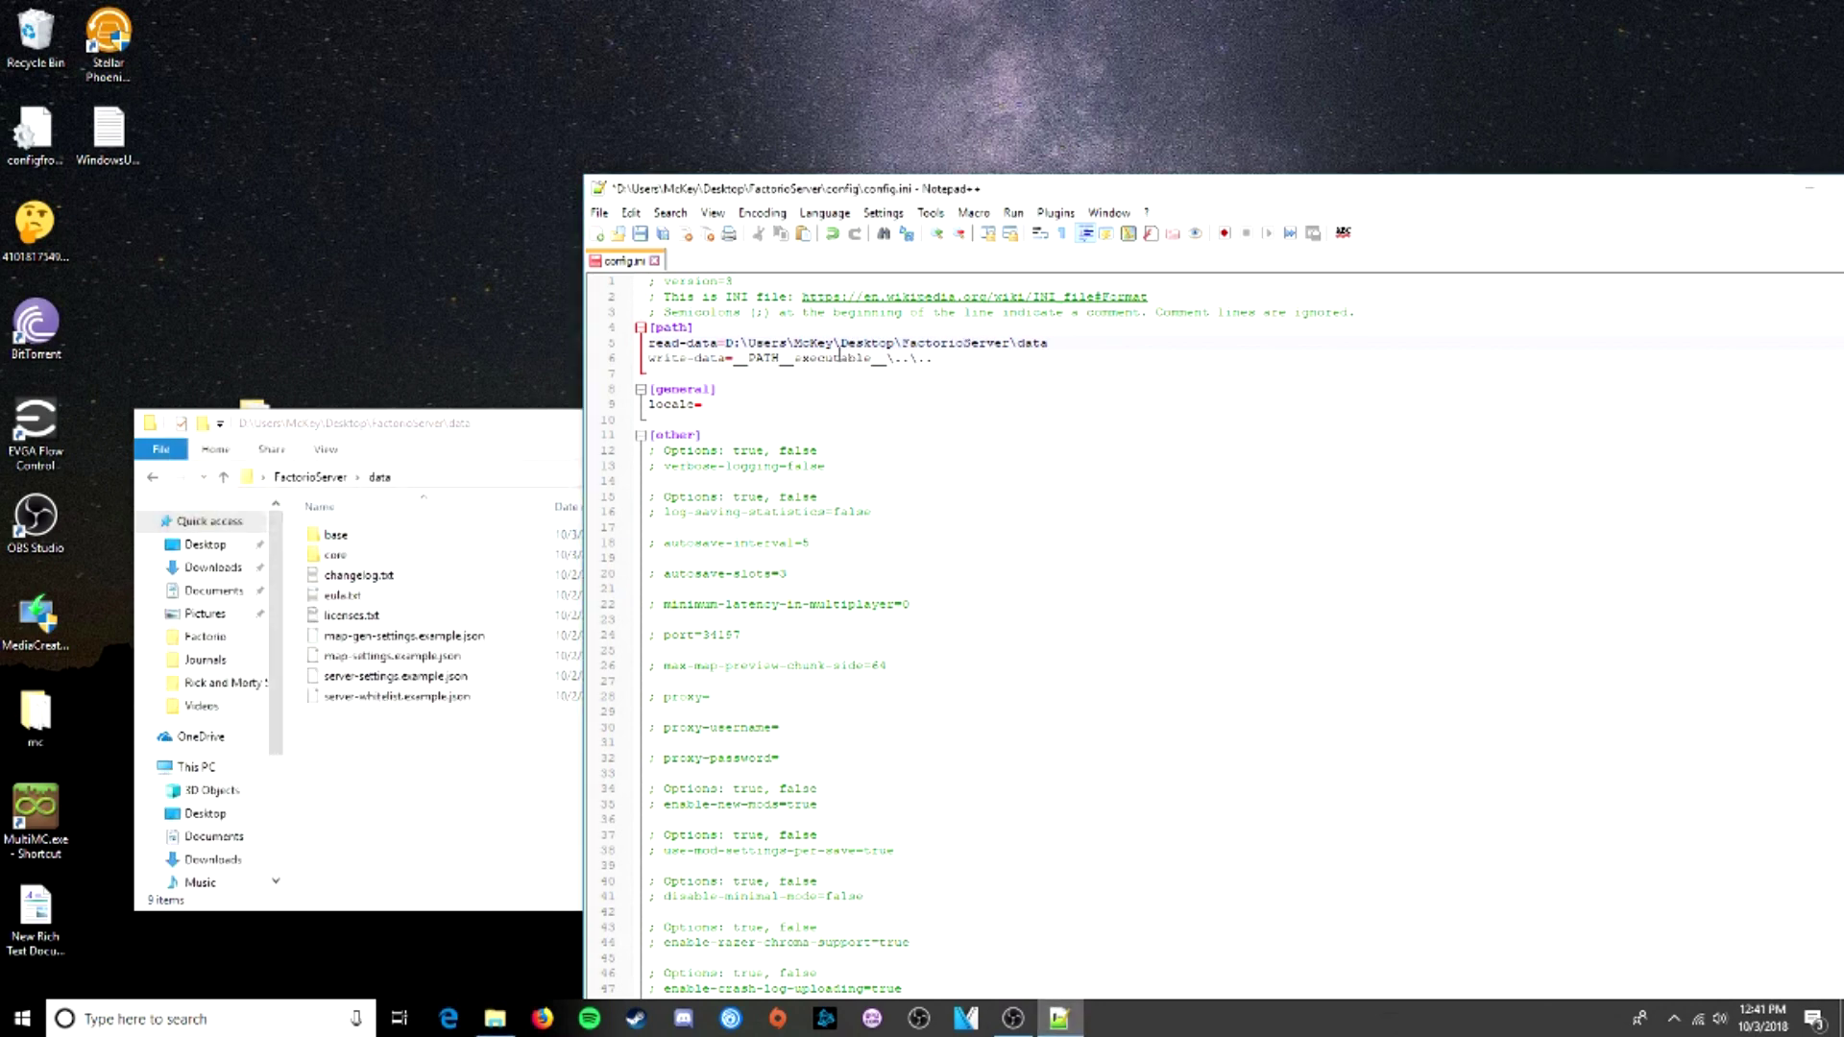
left_click_drag(726, 343, 1043, 338)
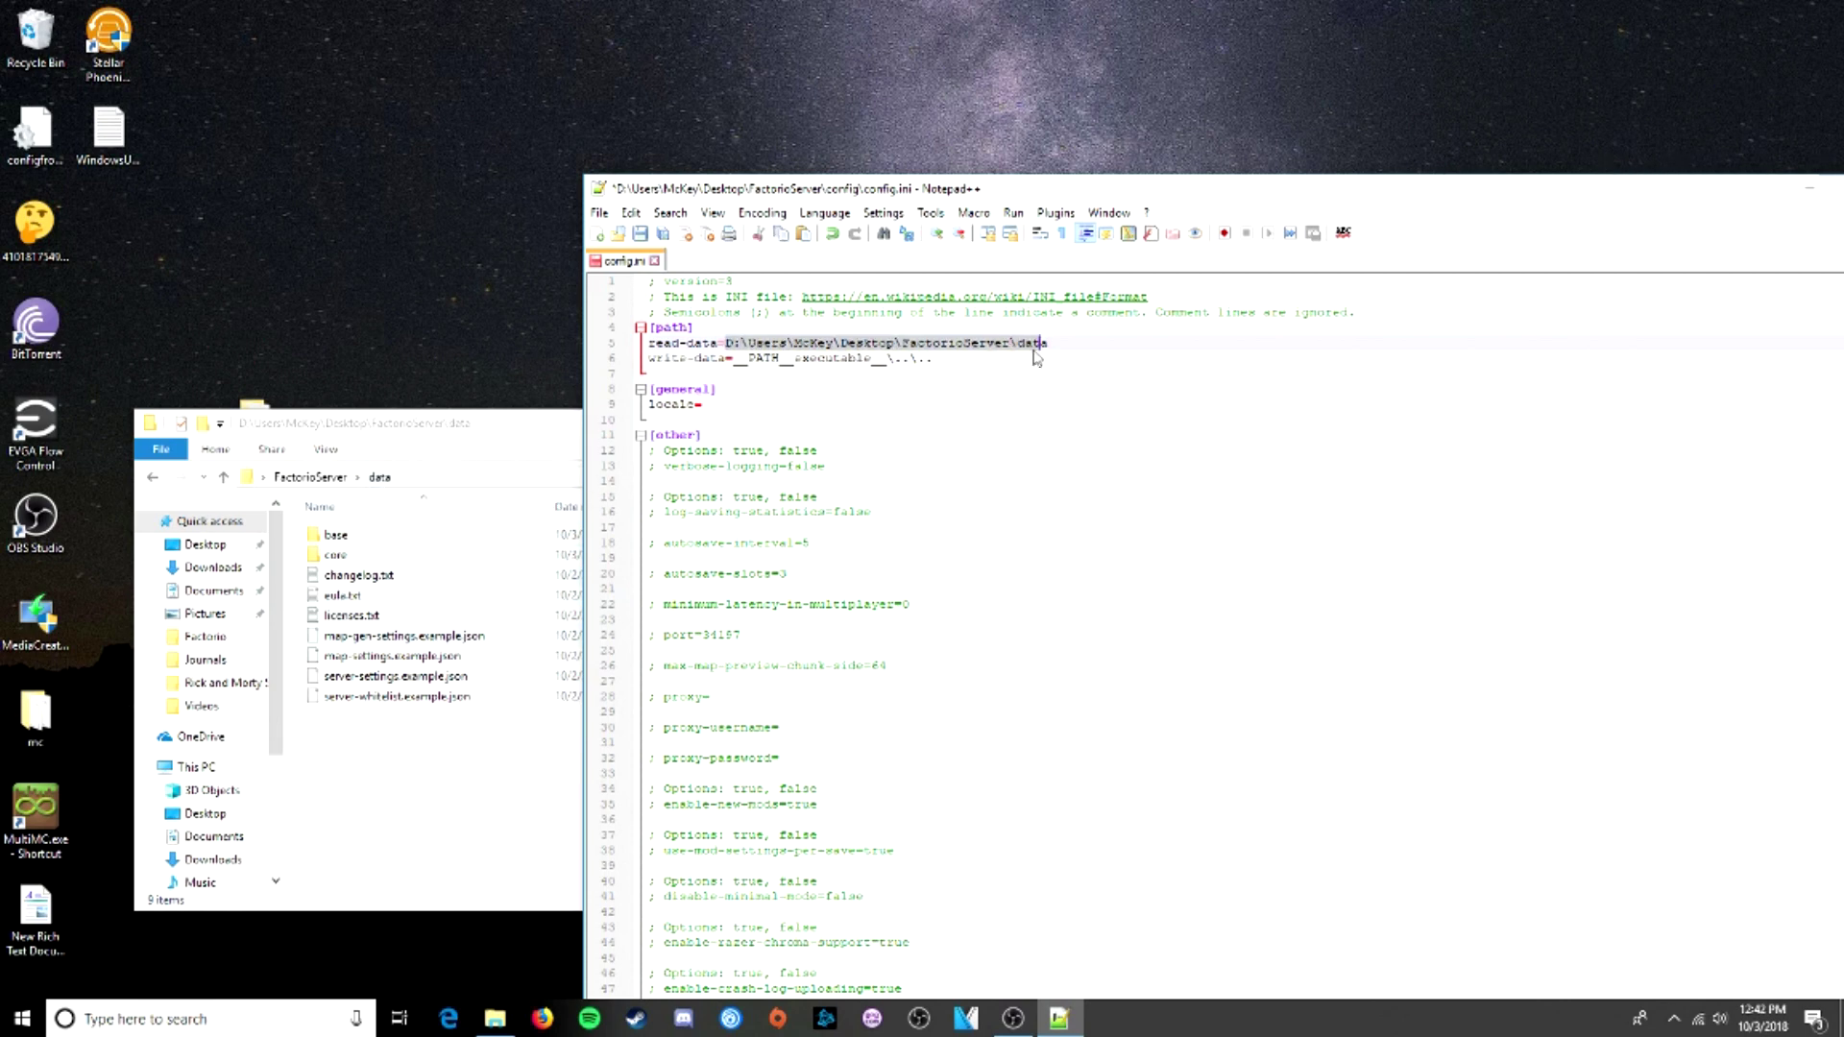
left_click_drag(741, 343, 1058, 343)
left_click(913, 358)
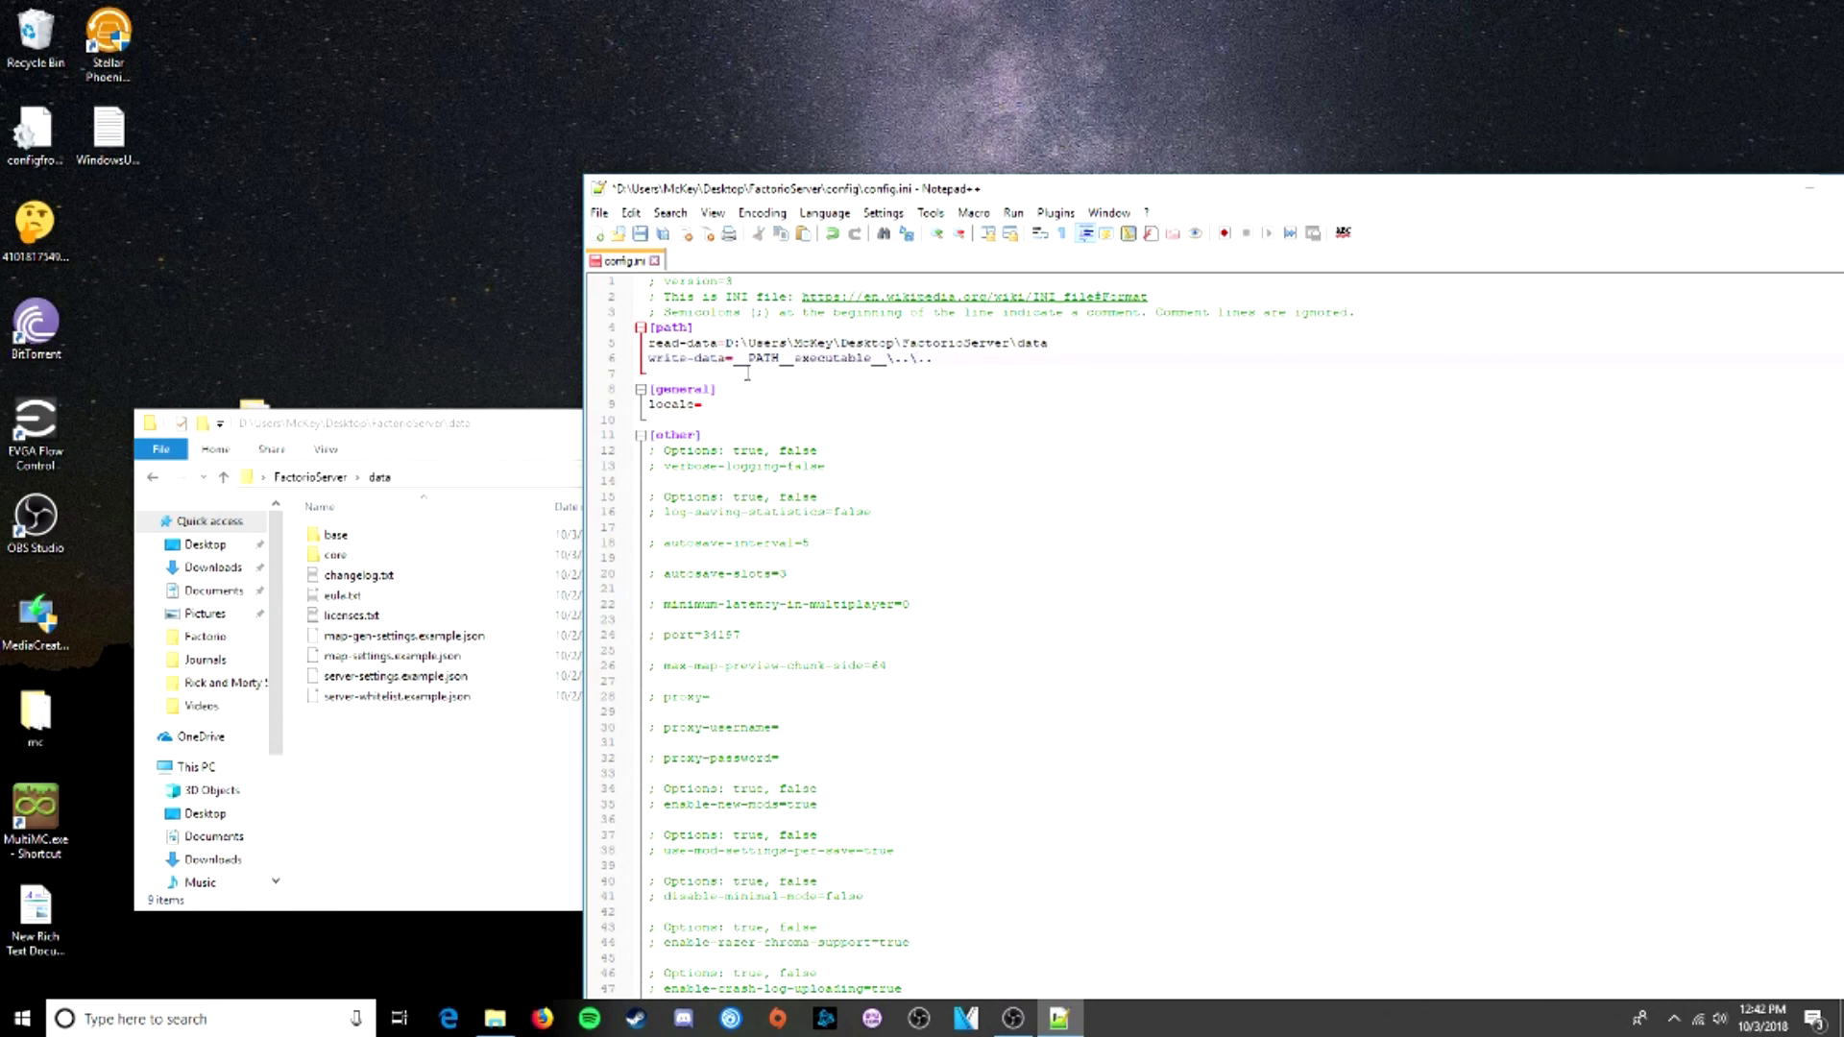
- Set config.ini's write-data value to the Desktop FactorioServer folder path from its Properties location
left_click(321, 479)
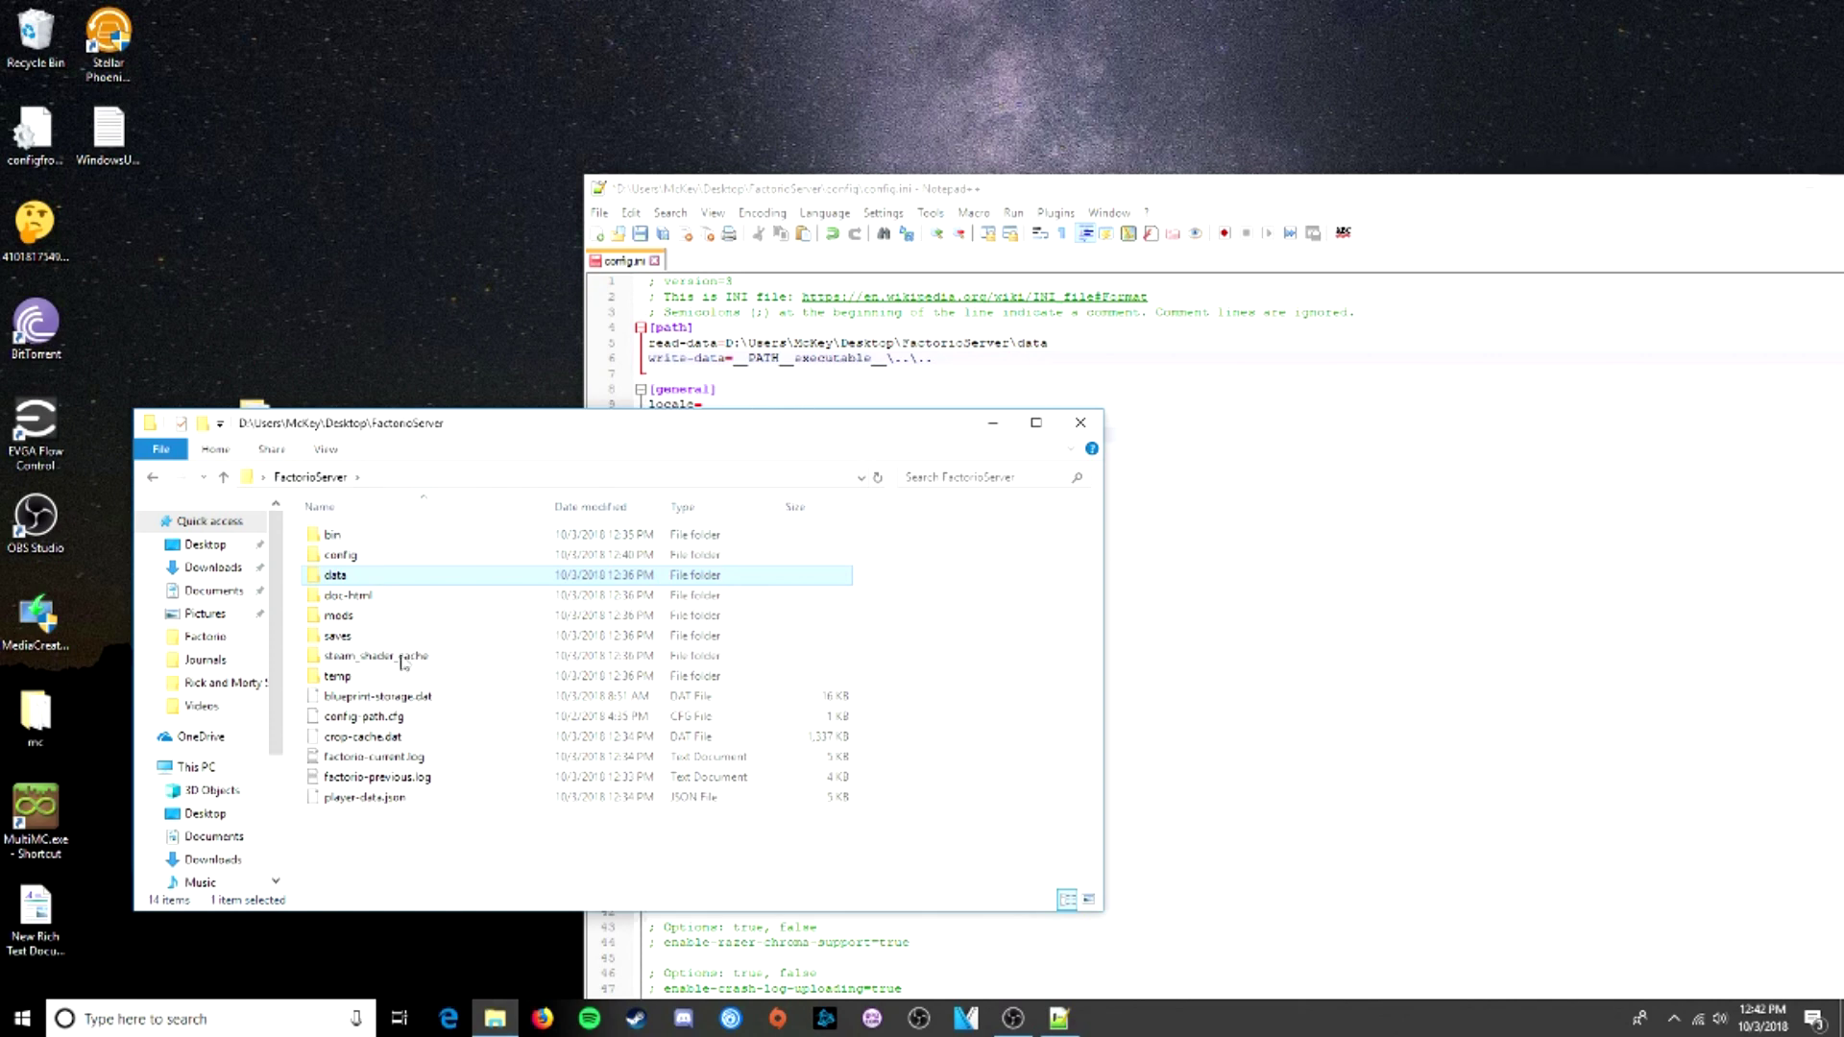
right_click(440, 868)
left_click(518, 849)
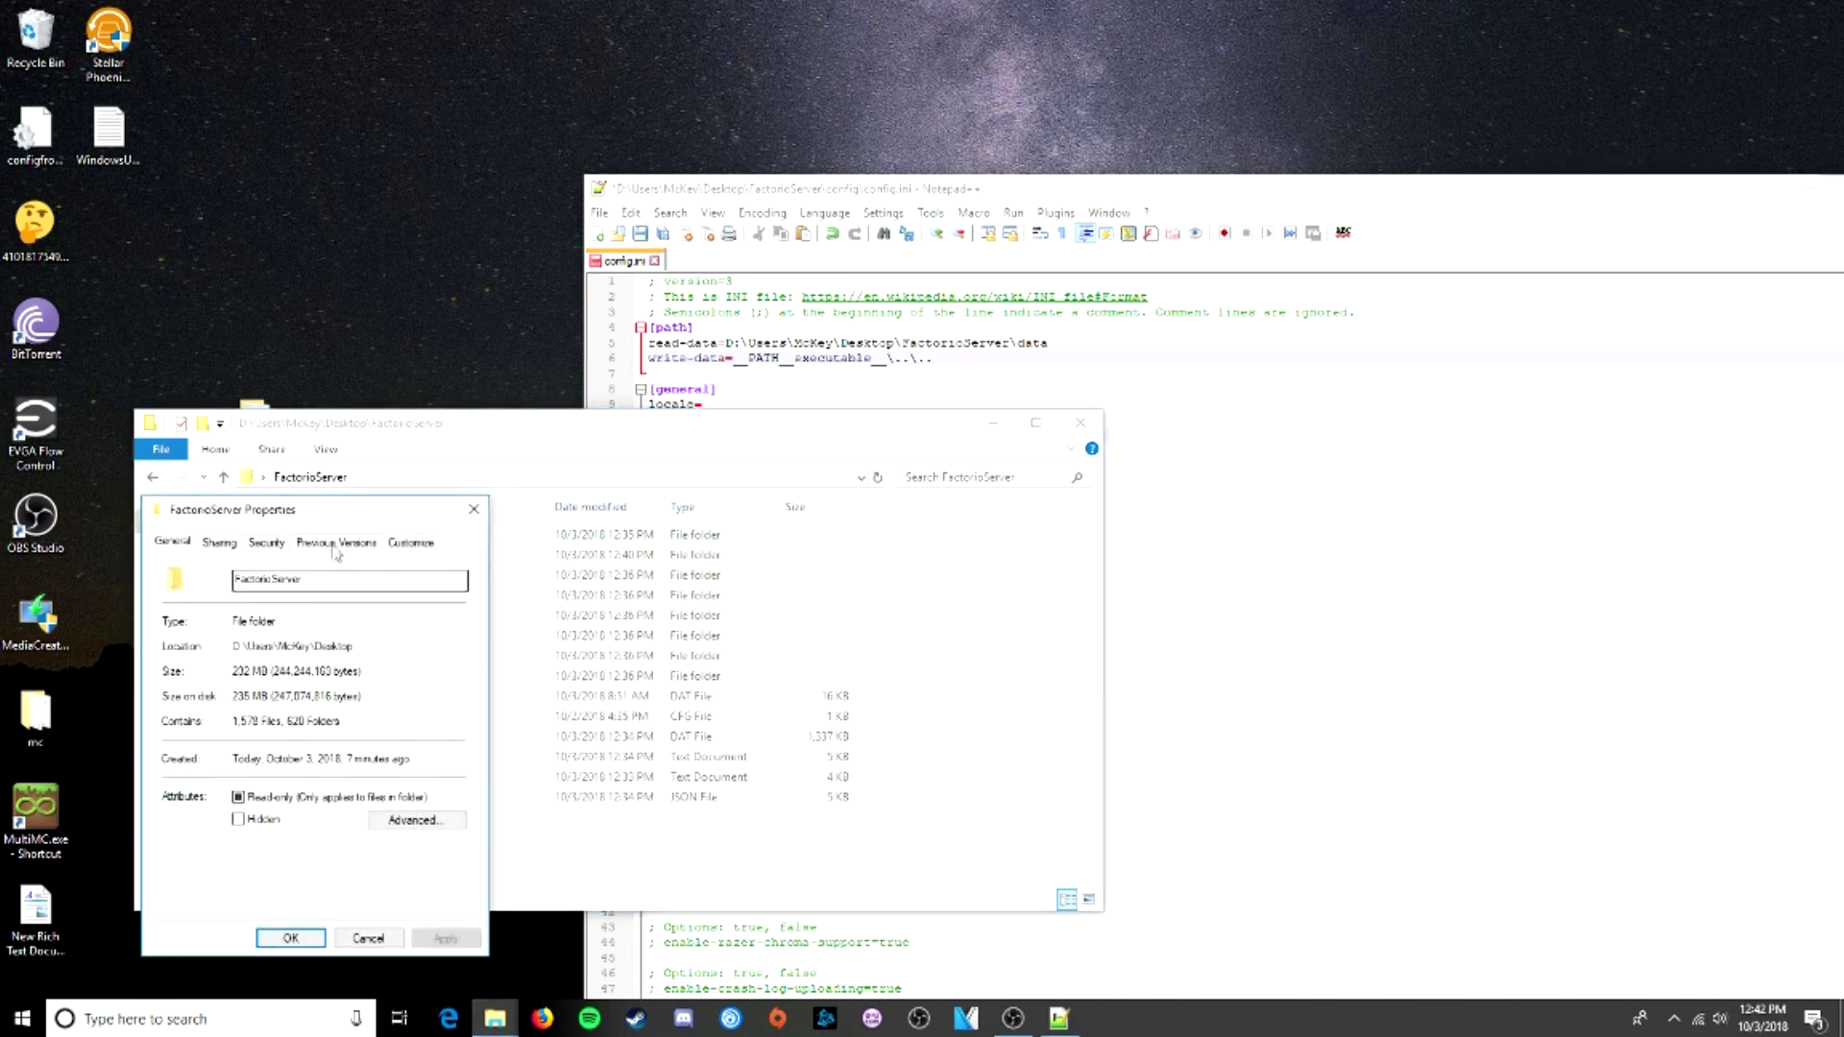
left_click_drag(353, 647, 233, 653)
key("ctrl+c")
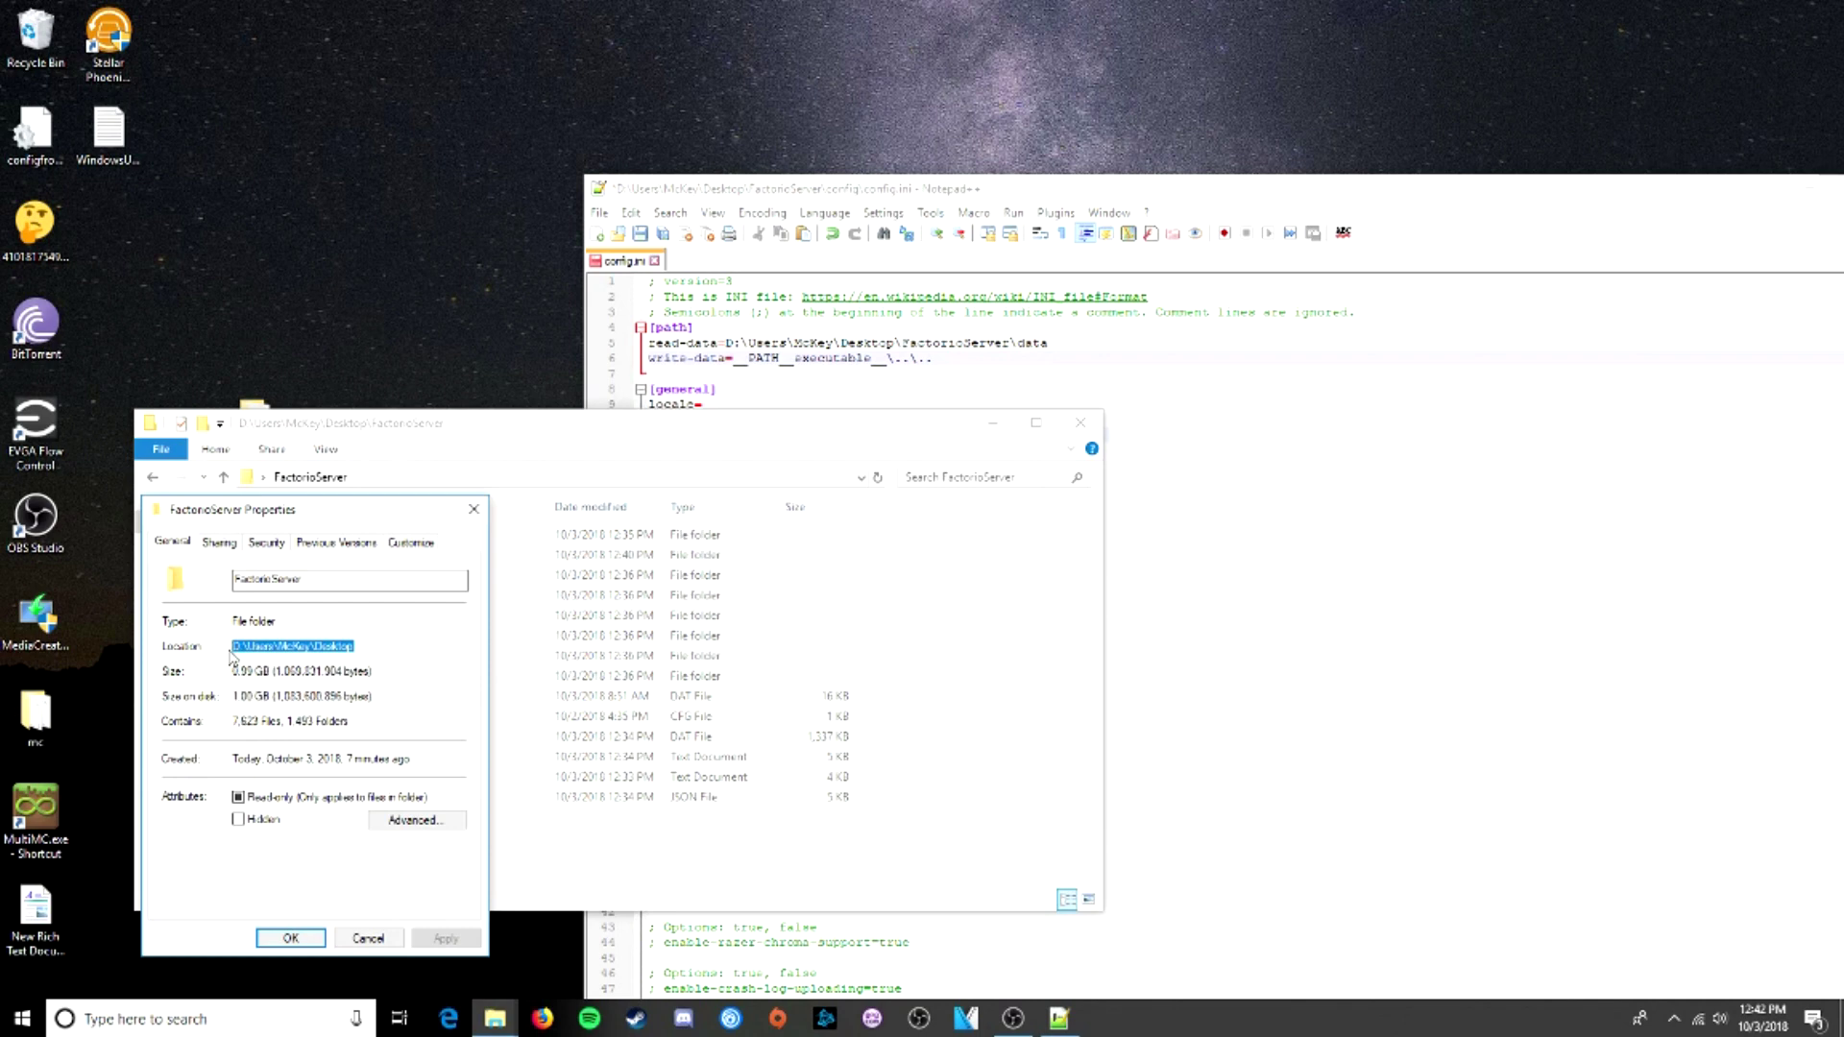
left_click_drag(931, 358, 736, 361)
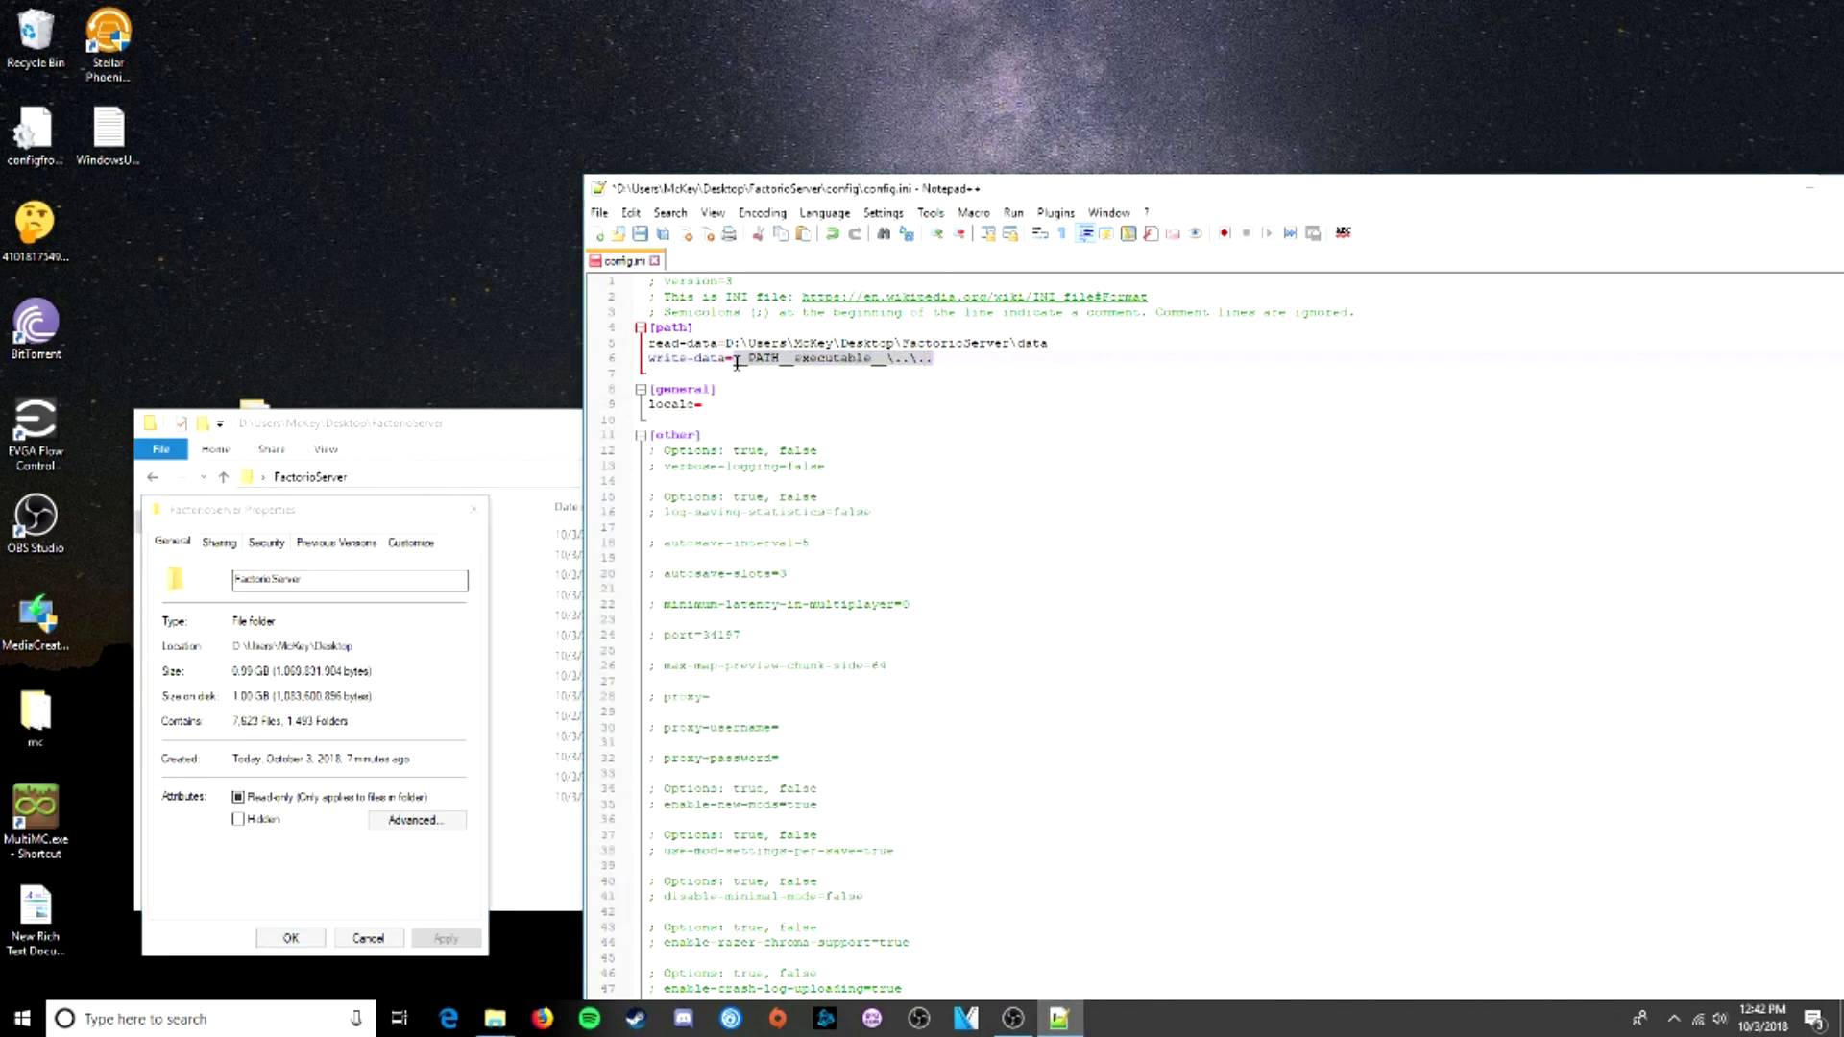
key("ctrl+v")
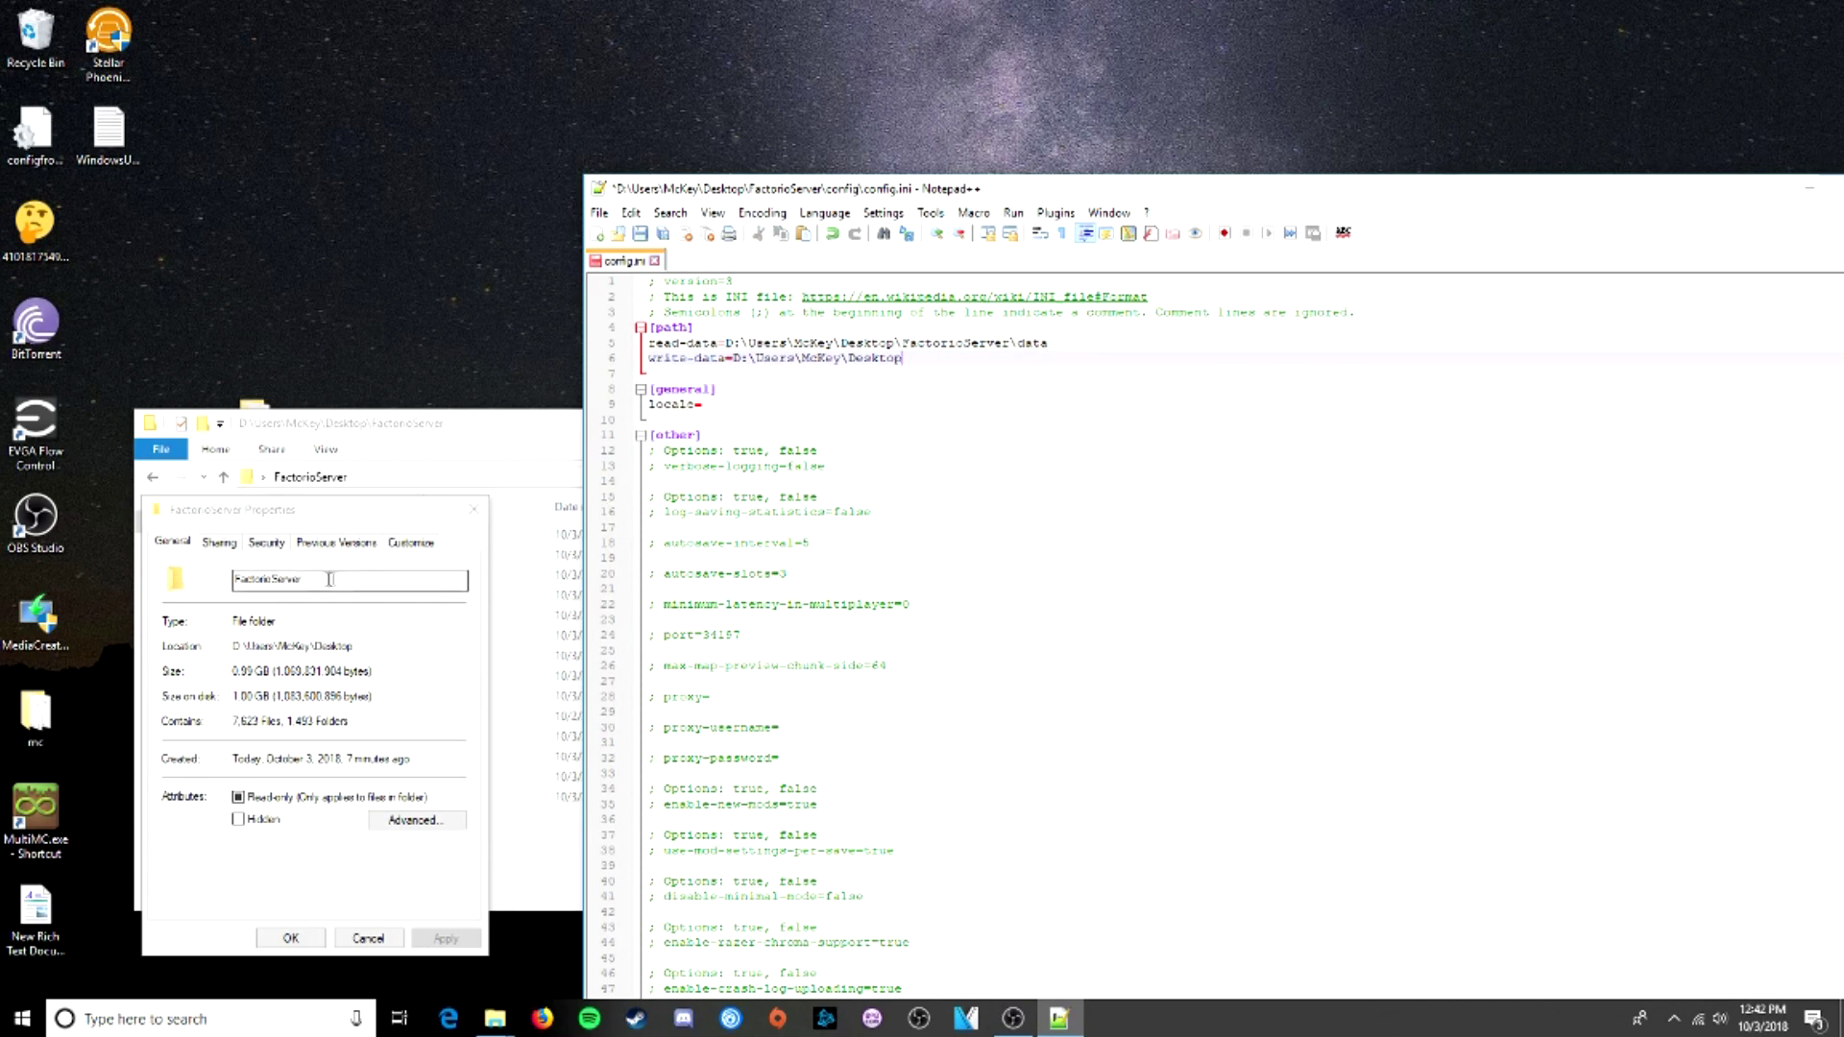
double_click(263, 572)
key("ctrl+c")
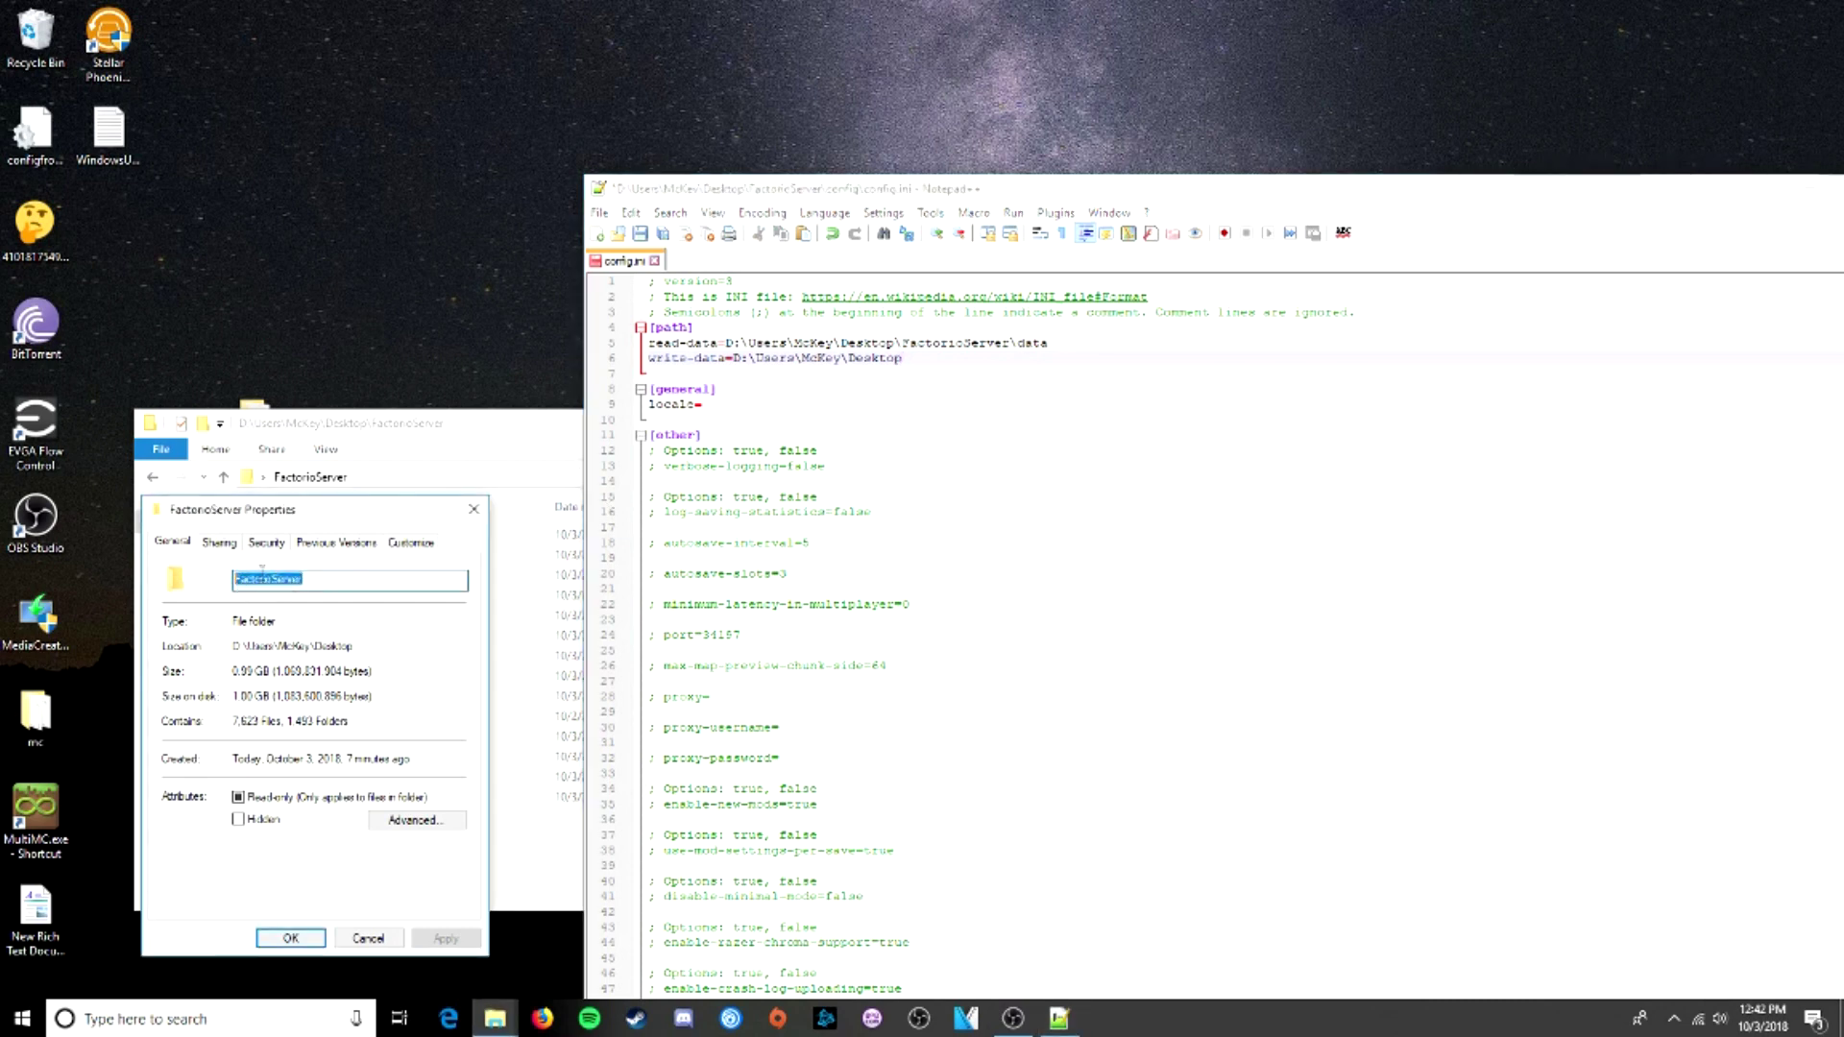
double_click(1021, 343)
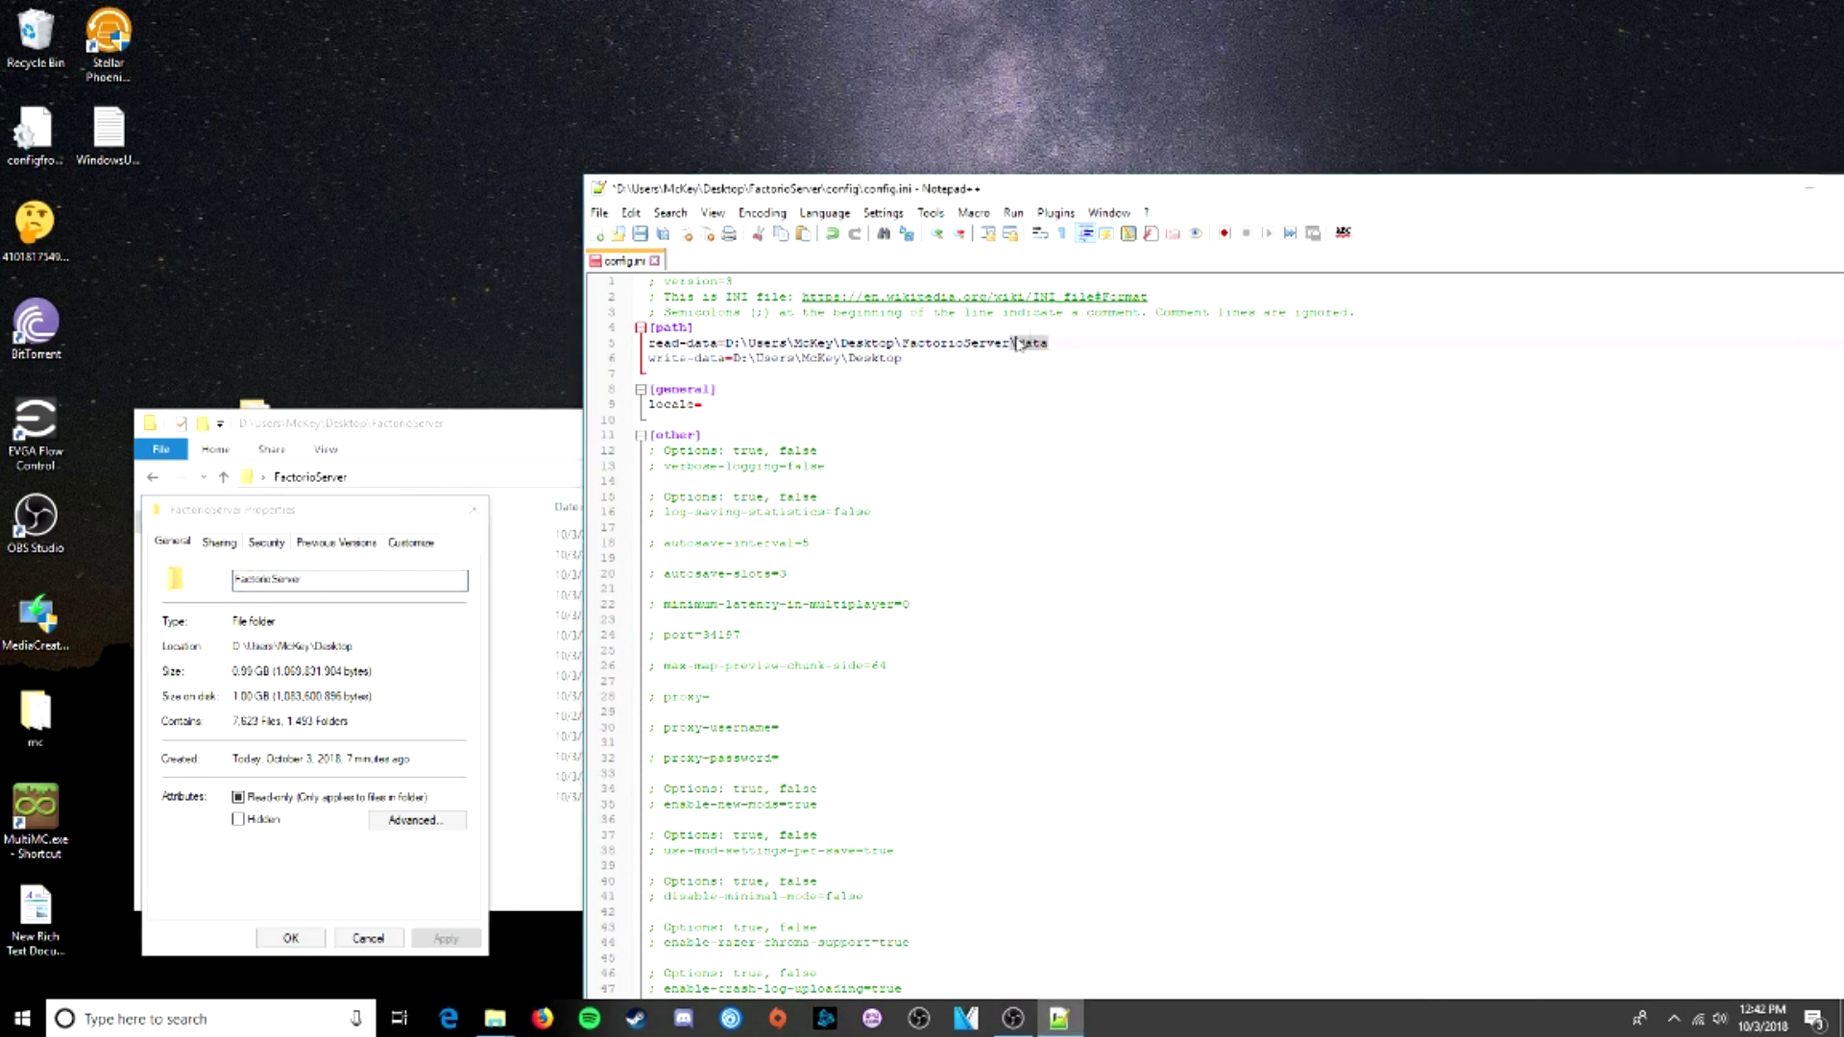
key("alt+Tab")
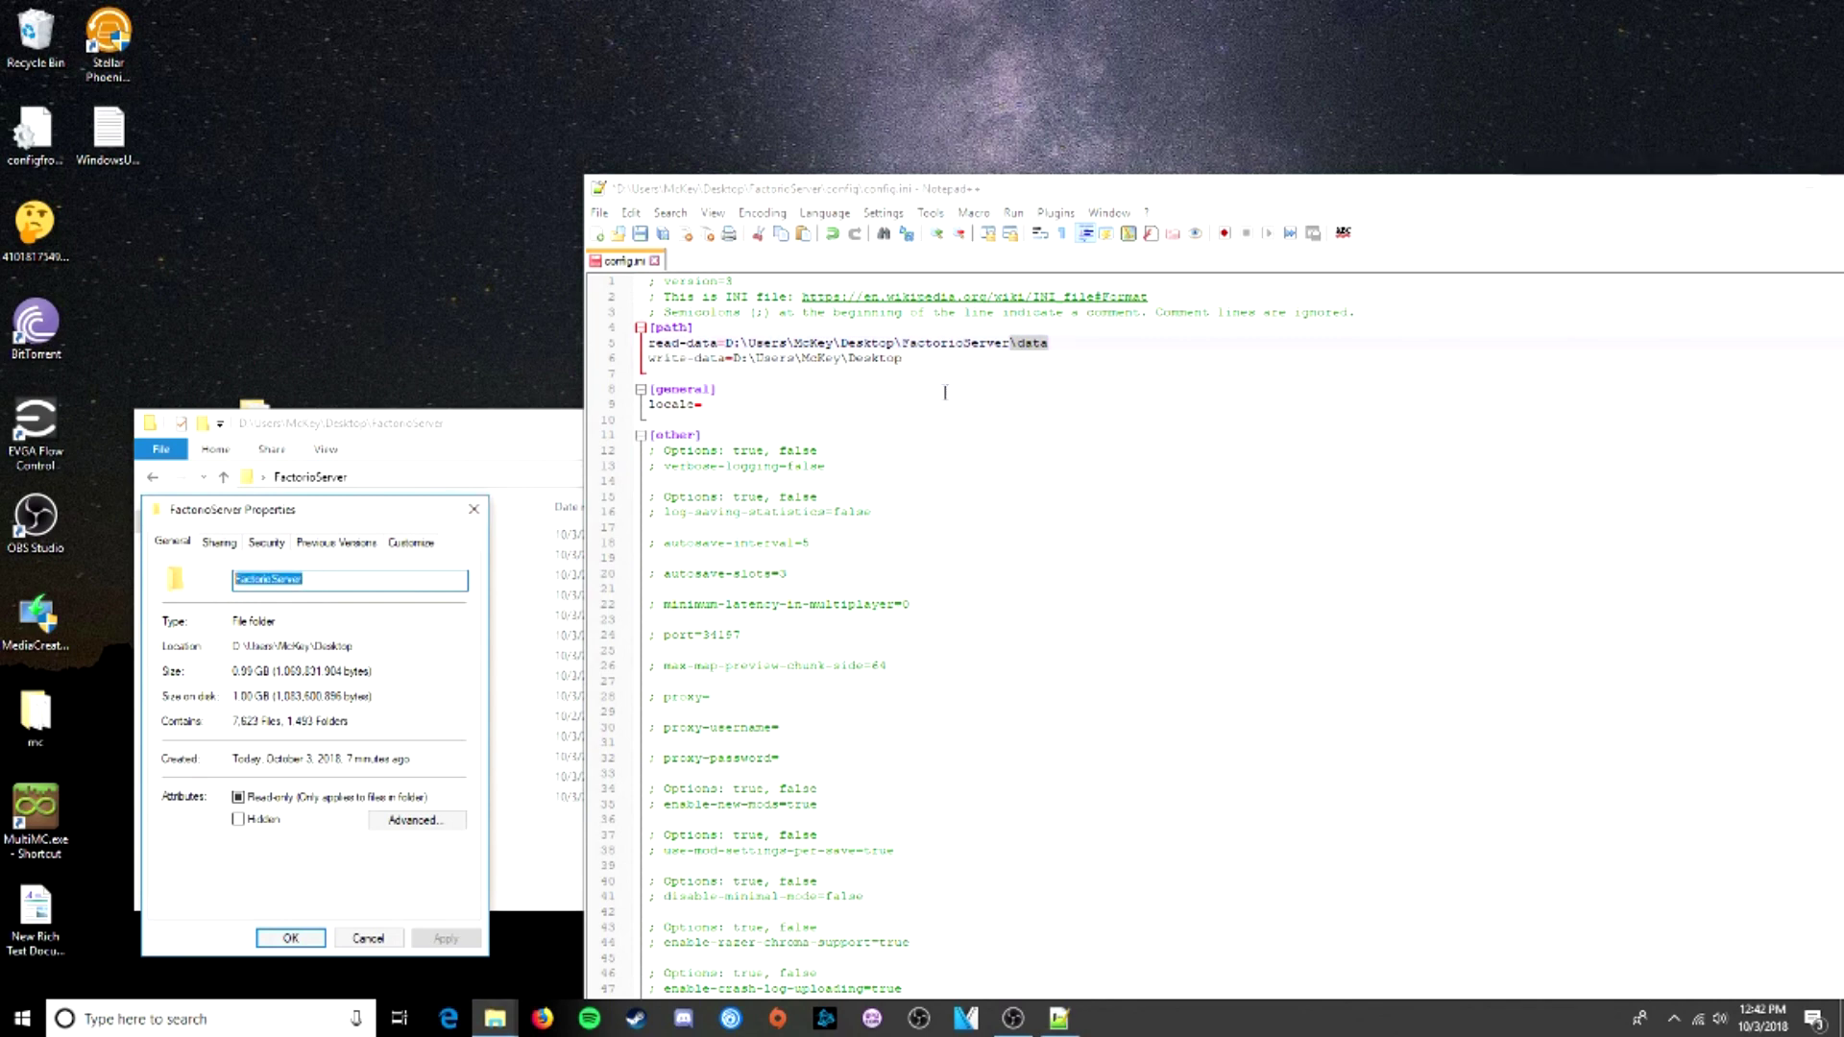
left_click(941, 358)
key("ctrl+v")
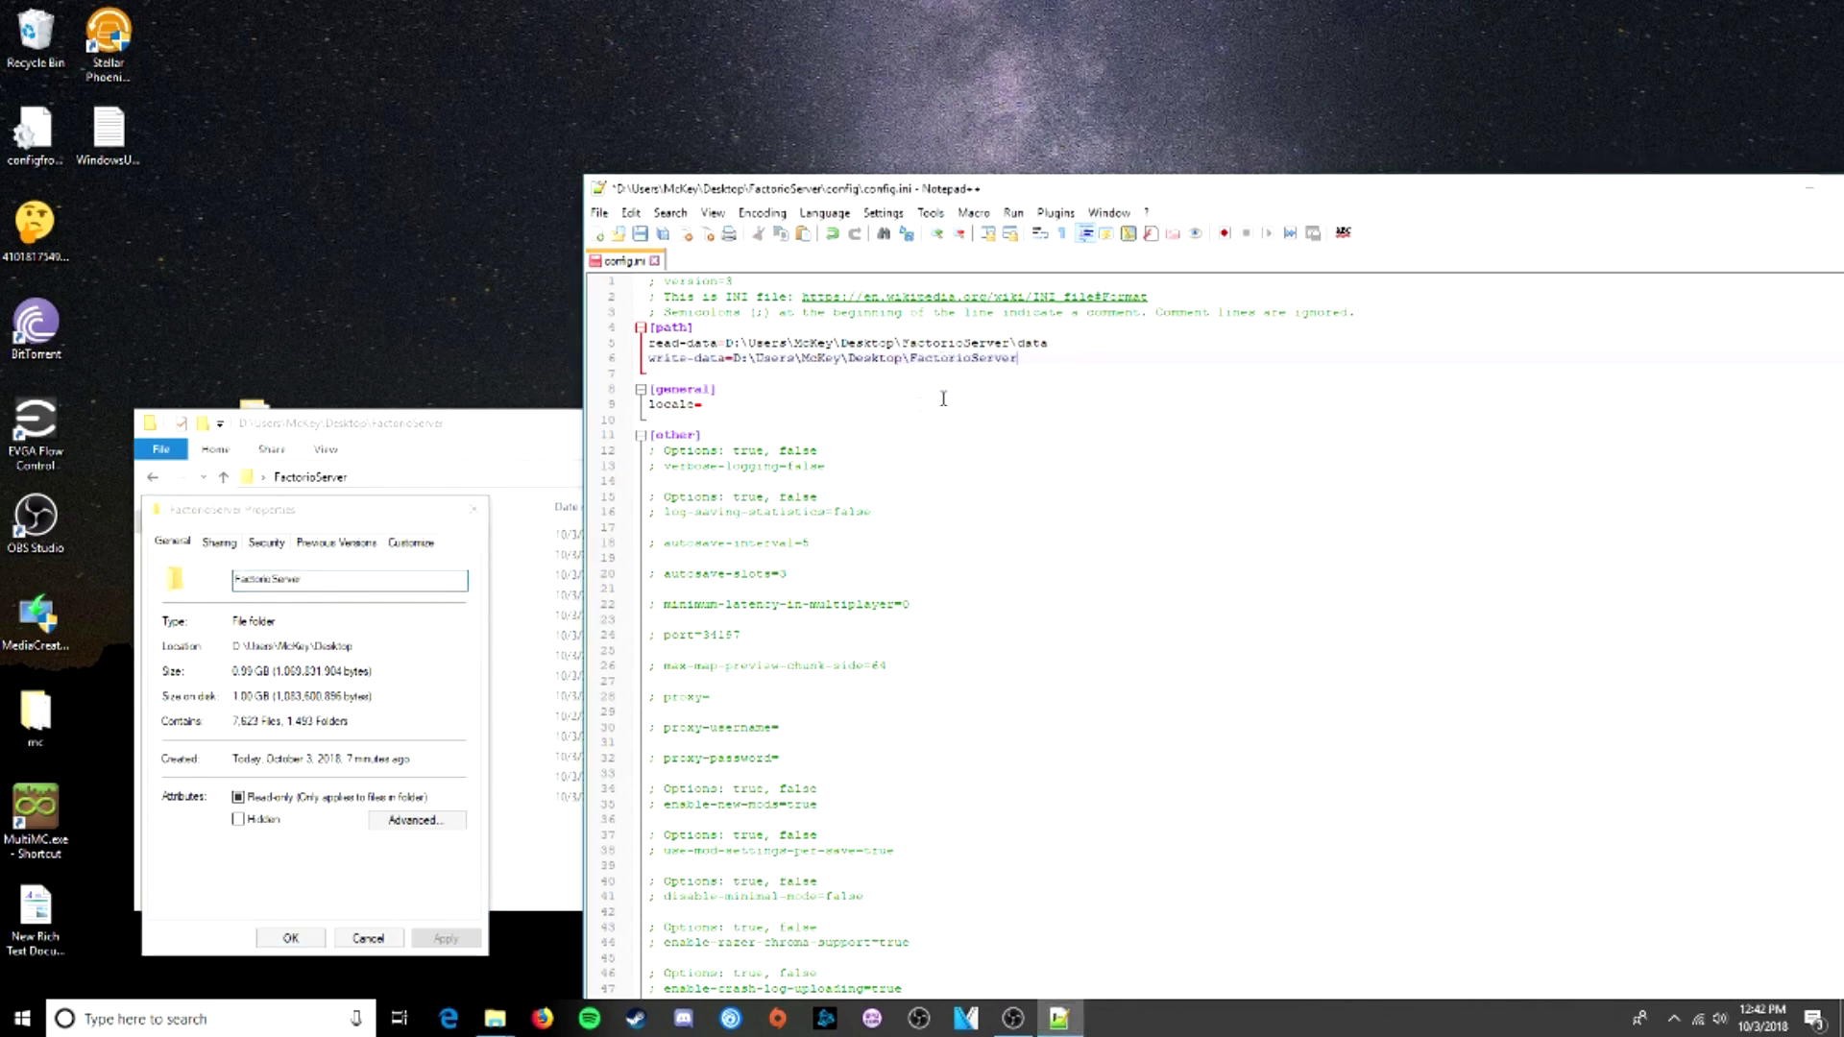
- Save config.ini and close Notepad++
scroll(844, 490, "down", 3)
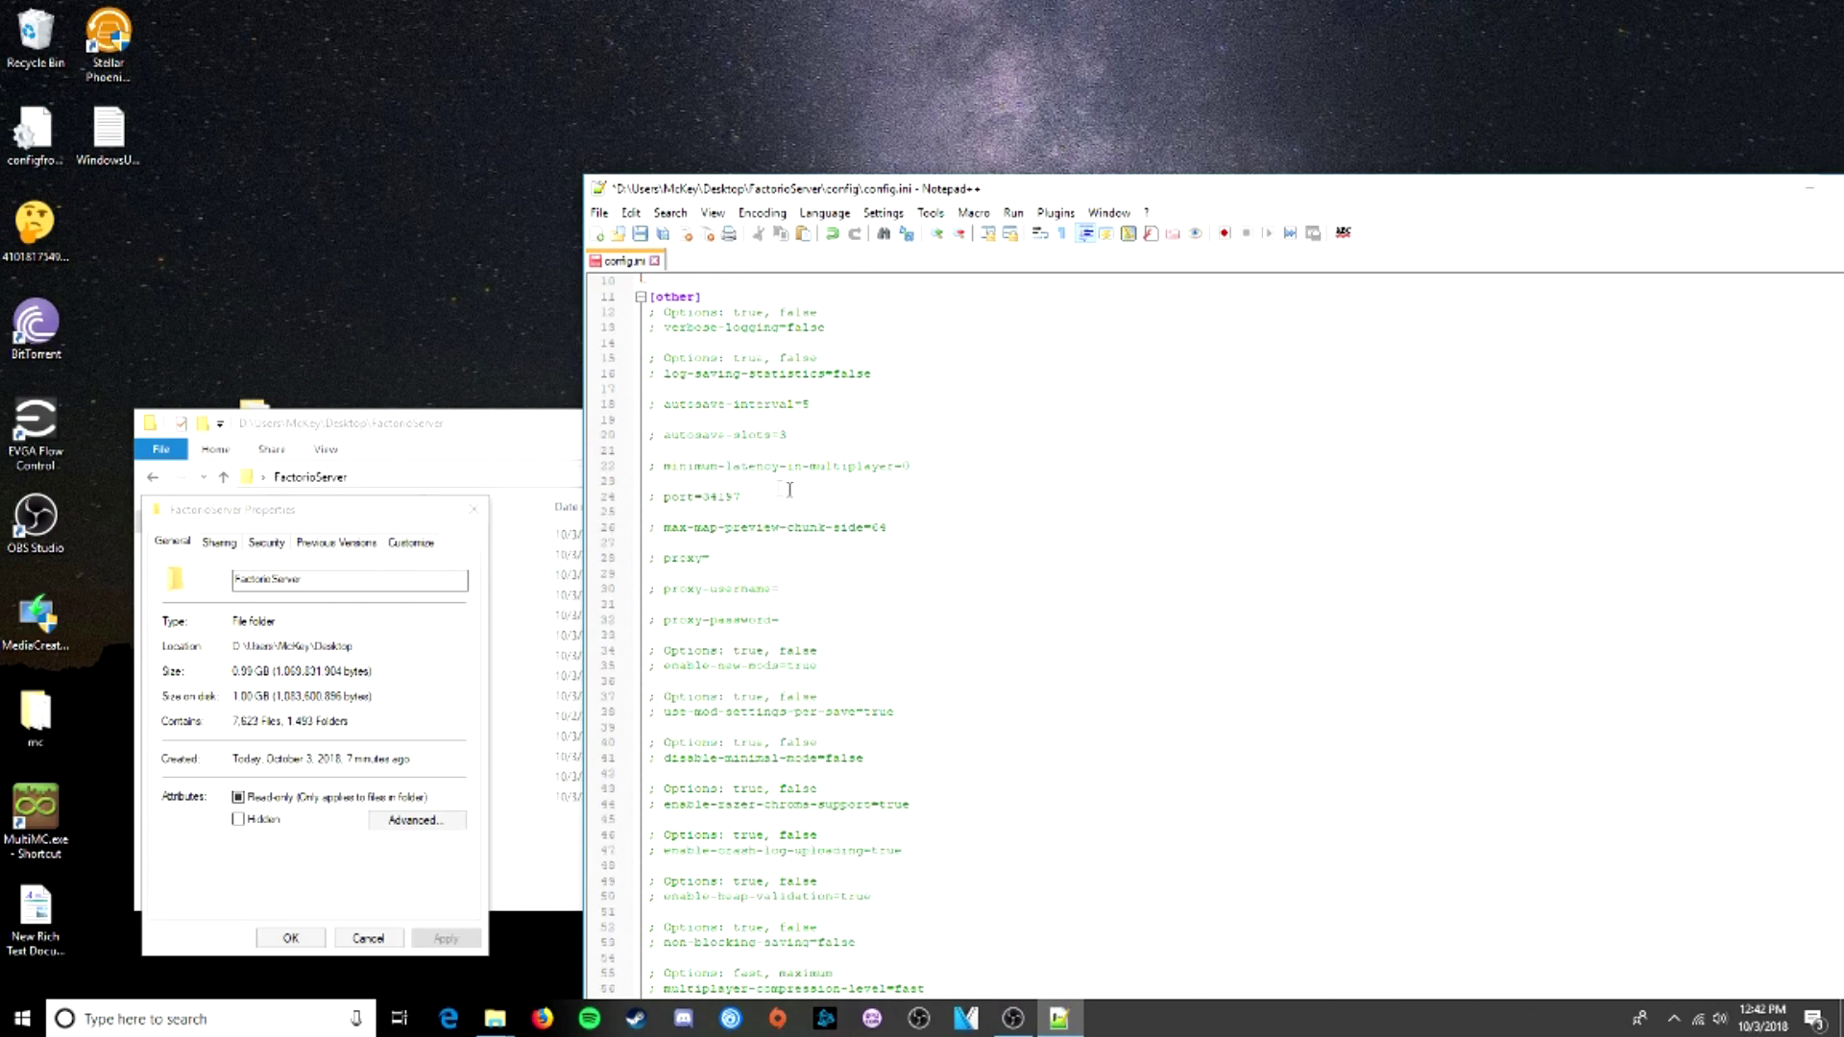
scroll(790, 490, "down", 15)
scroll(828, 639, "up", 13)
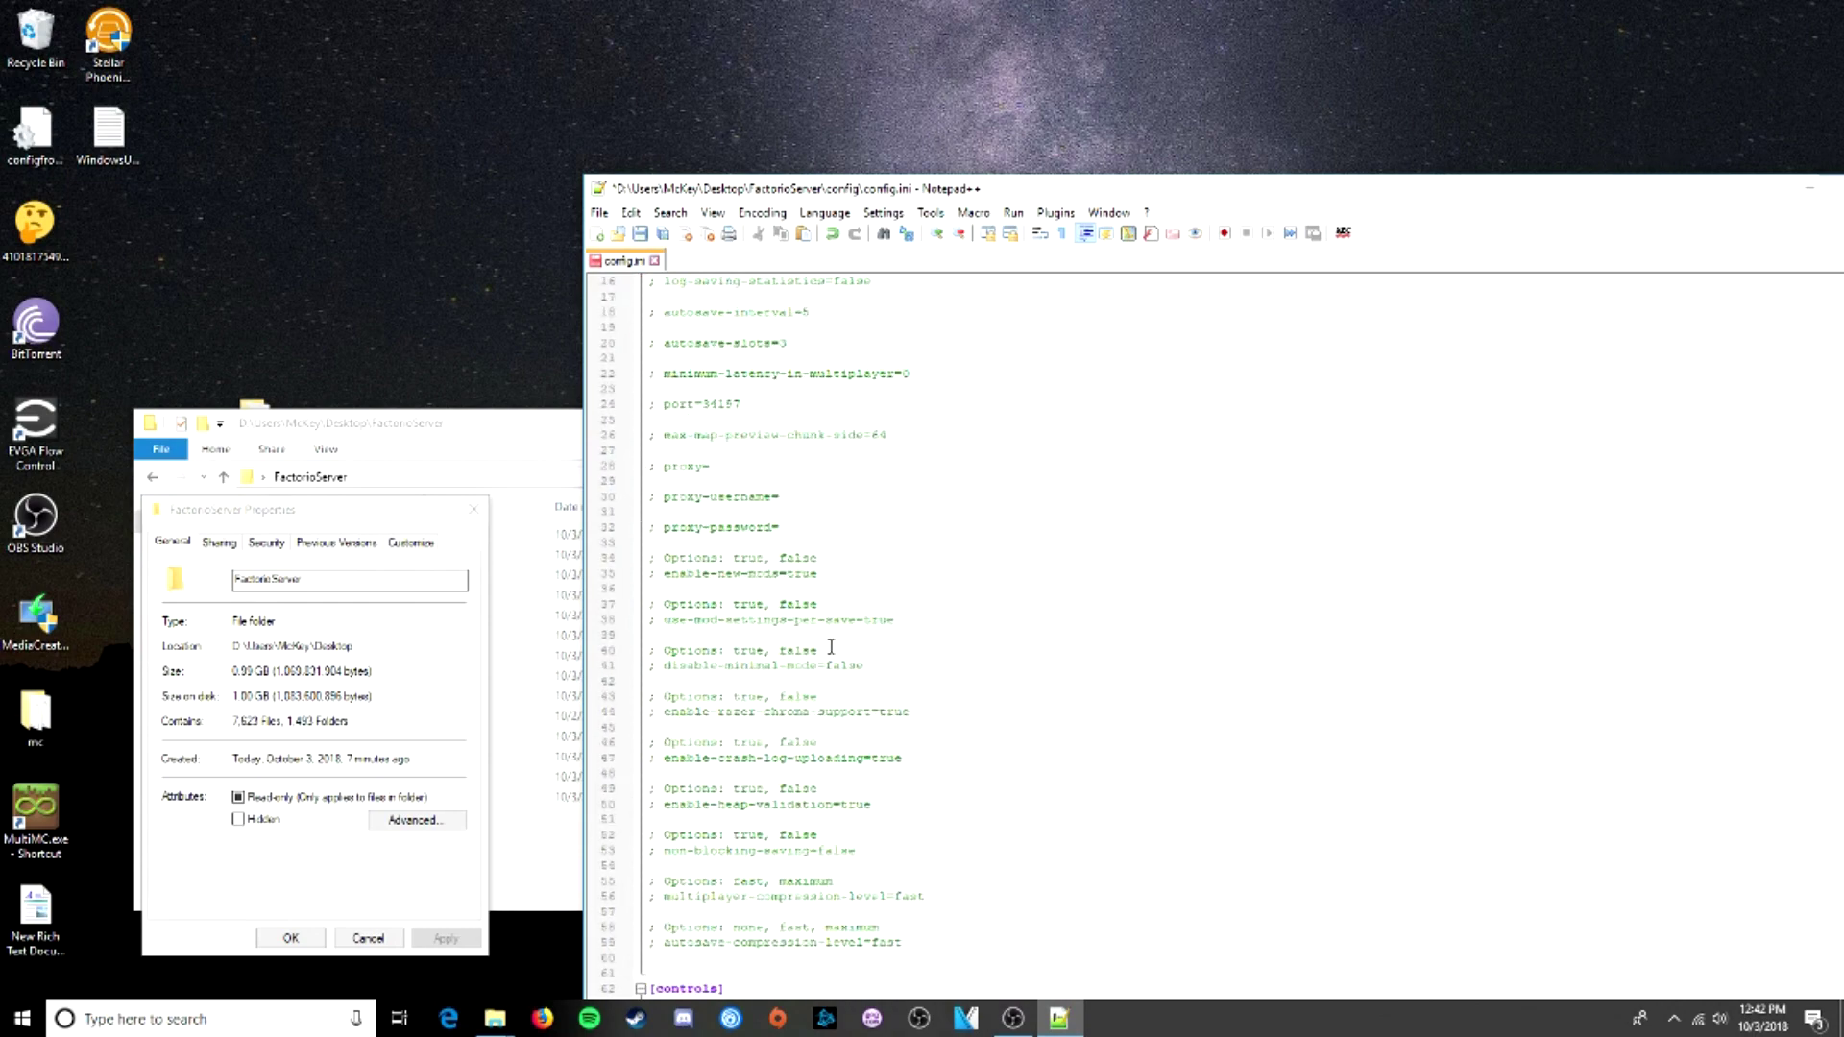
scroll(831, 646, "up", 5)
left_click(601, 213)
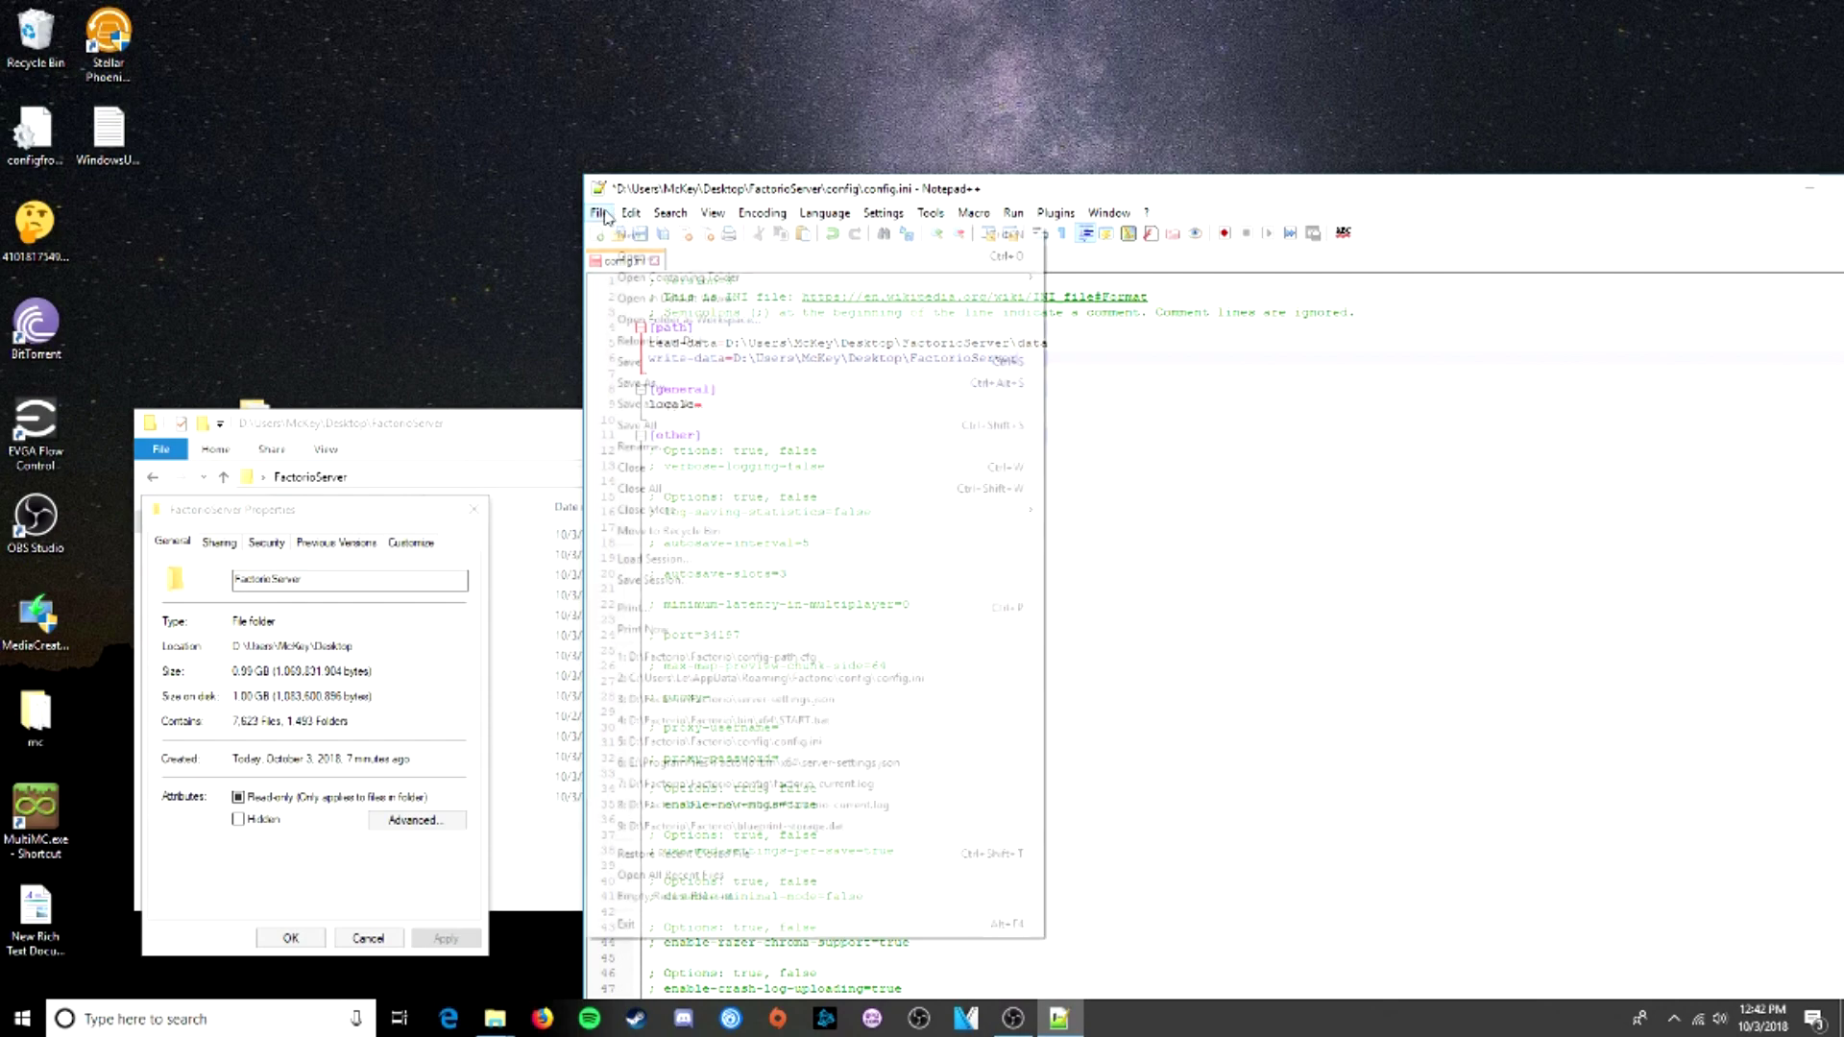
left_click(663, 363)
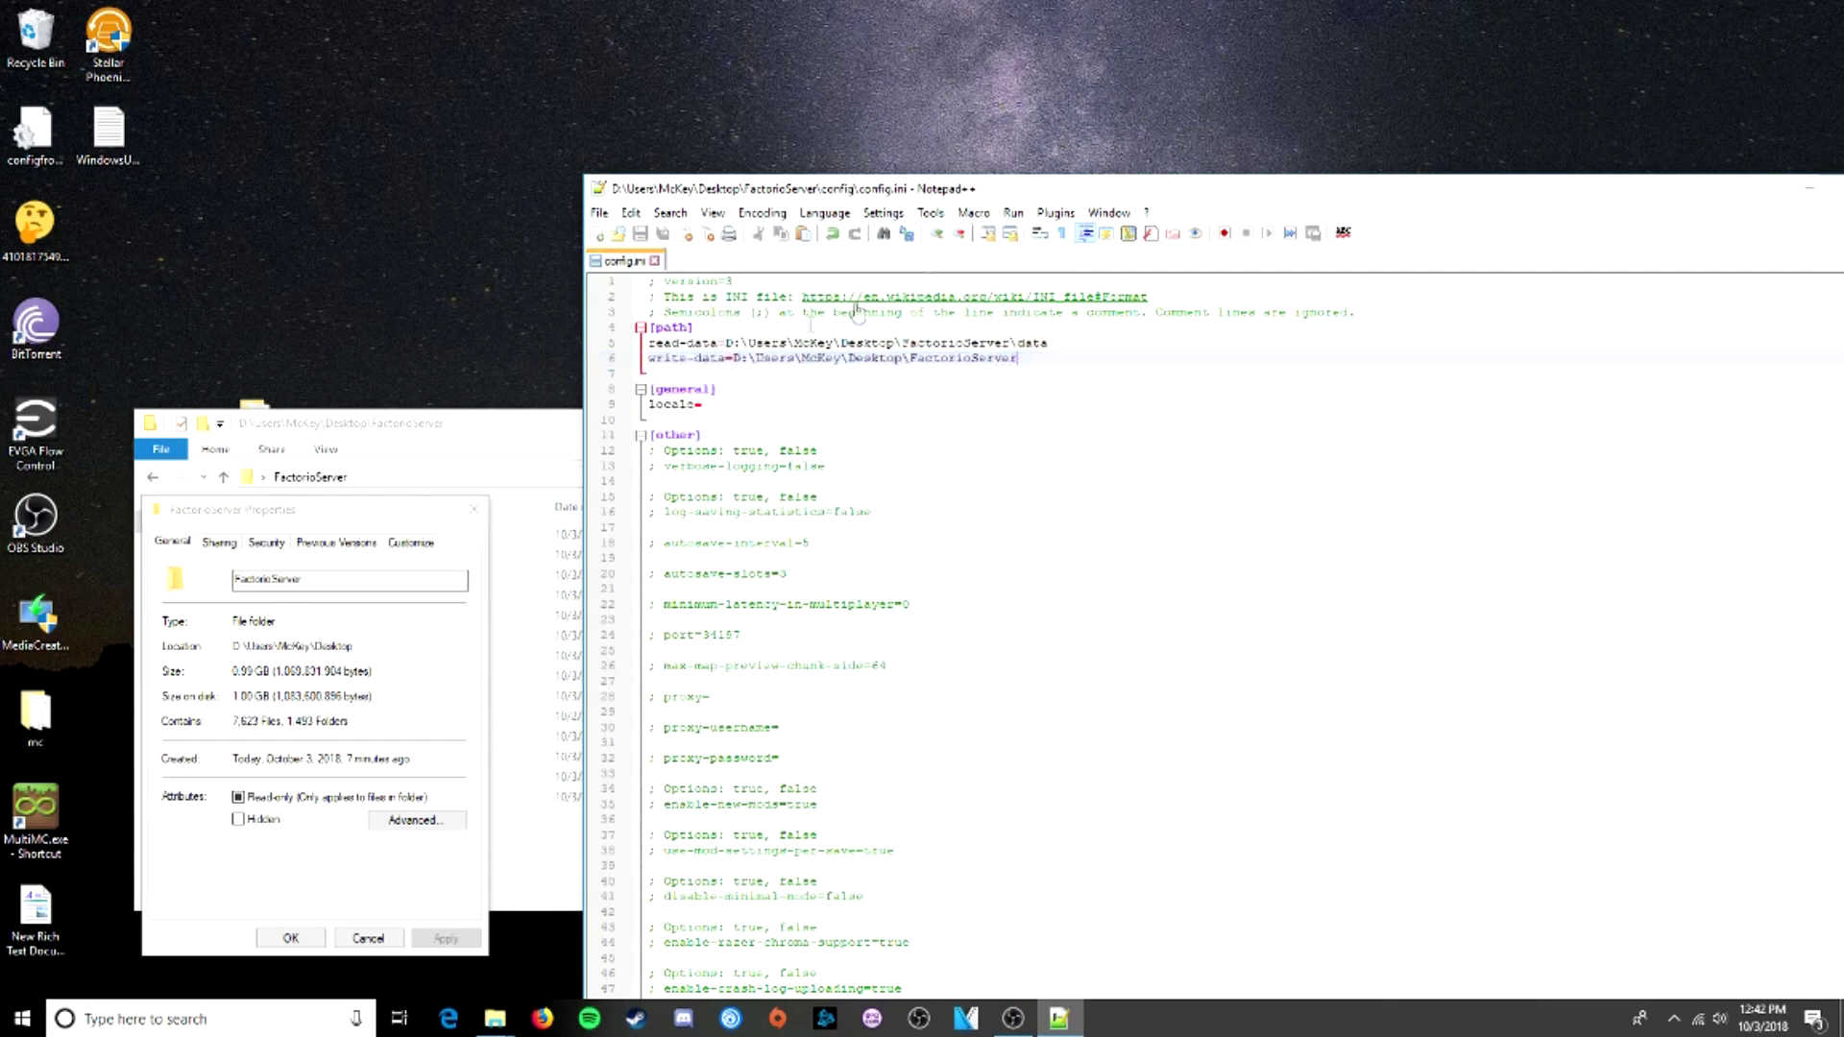
double_click(1010, 195)
left_click(1425, 188)
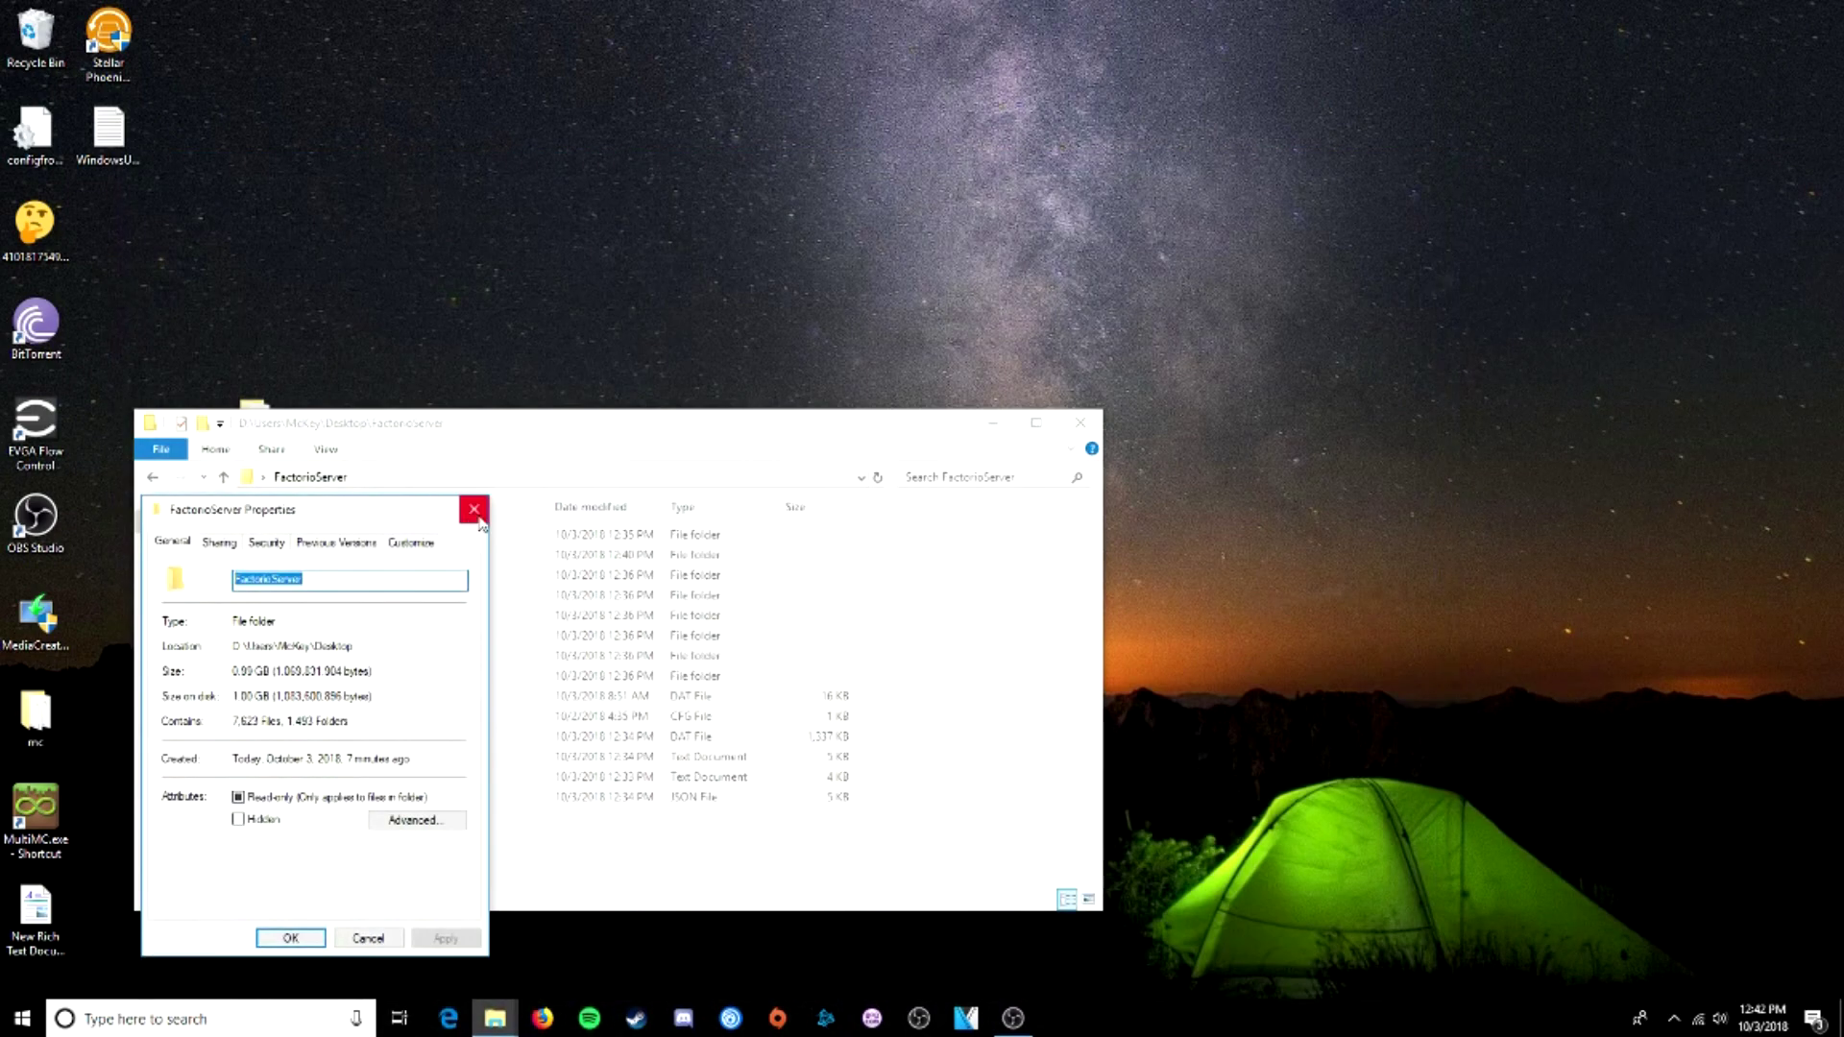
- Close the FactorioServer properties and open config-path.cfg in Notepad++ for editing
left_click(476, 512)
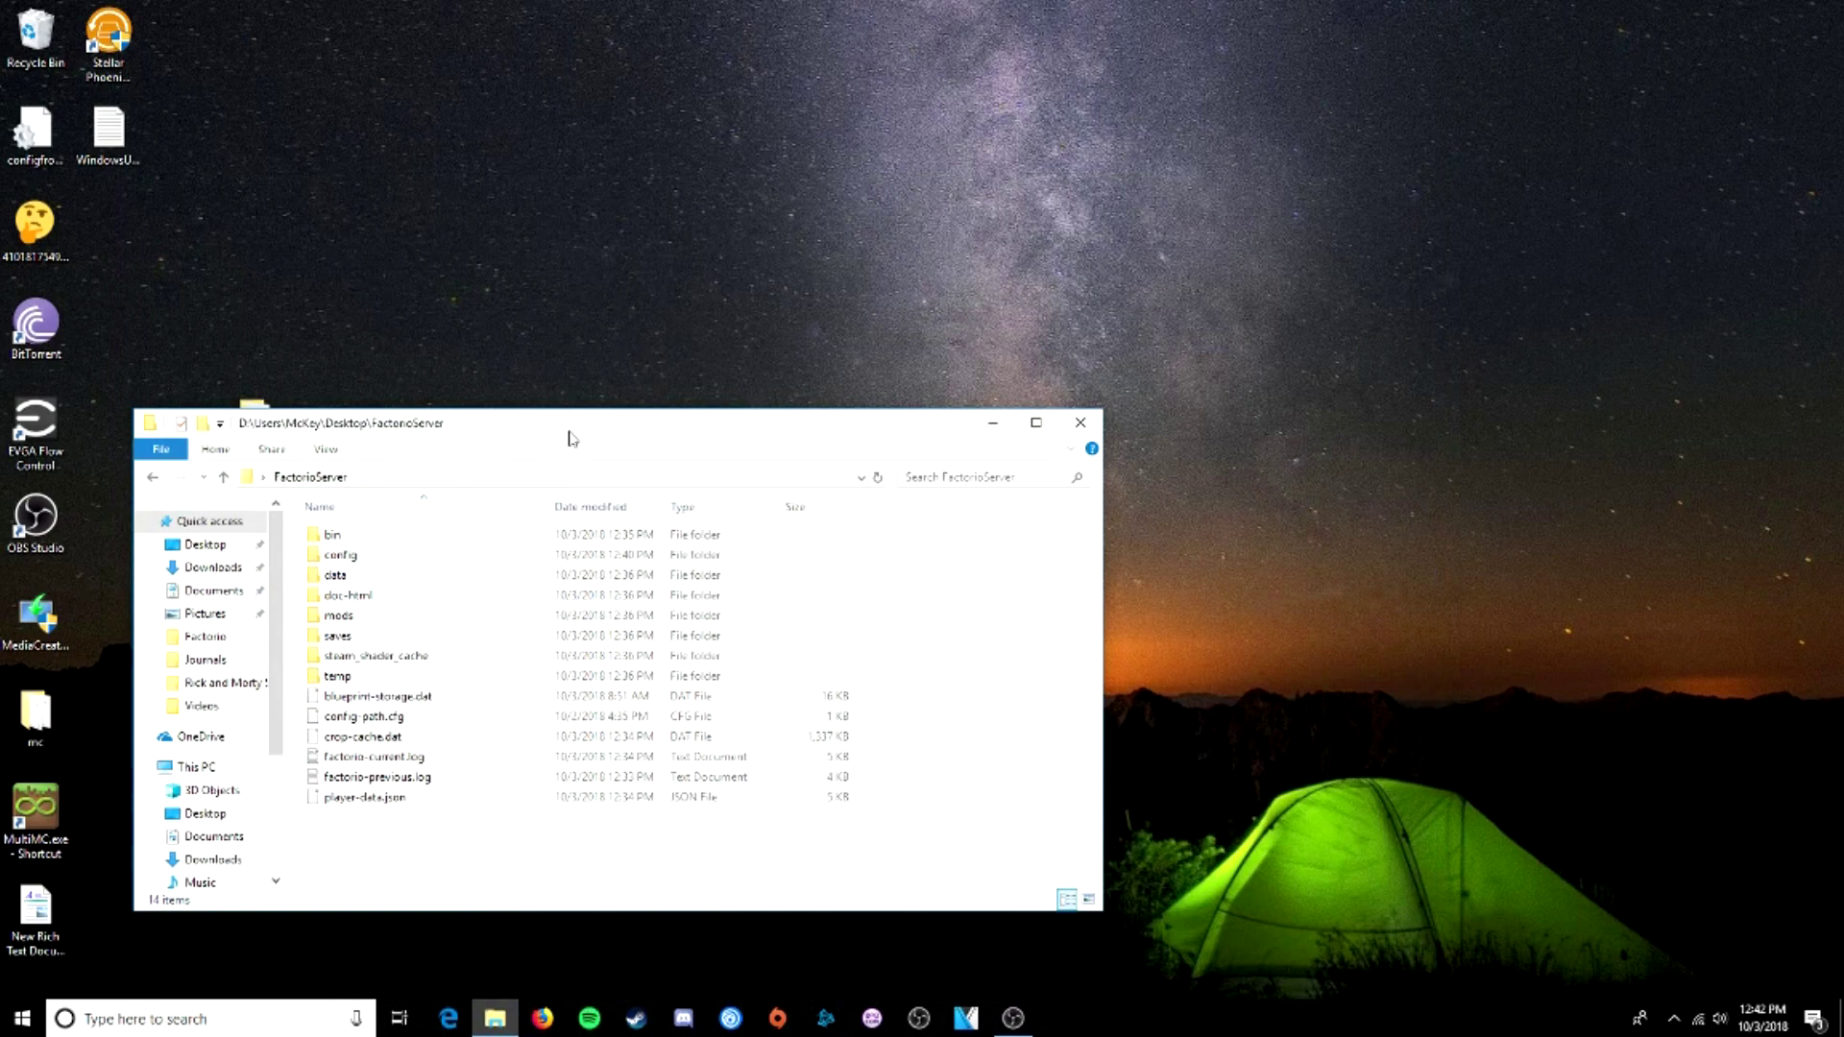
left_click_drag(569, 438, 877, 219)
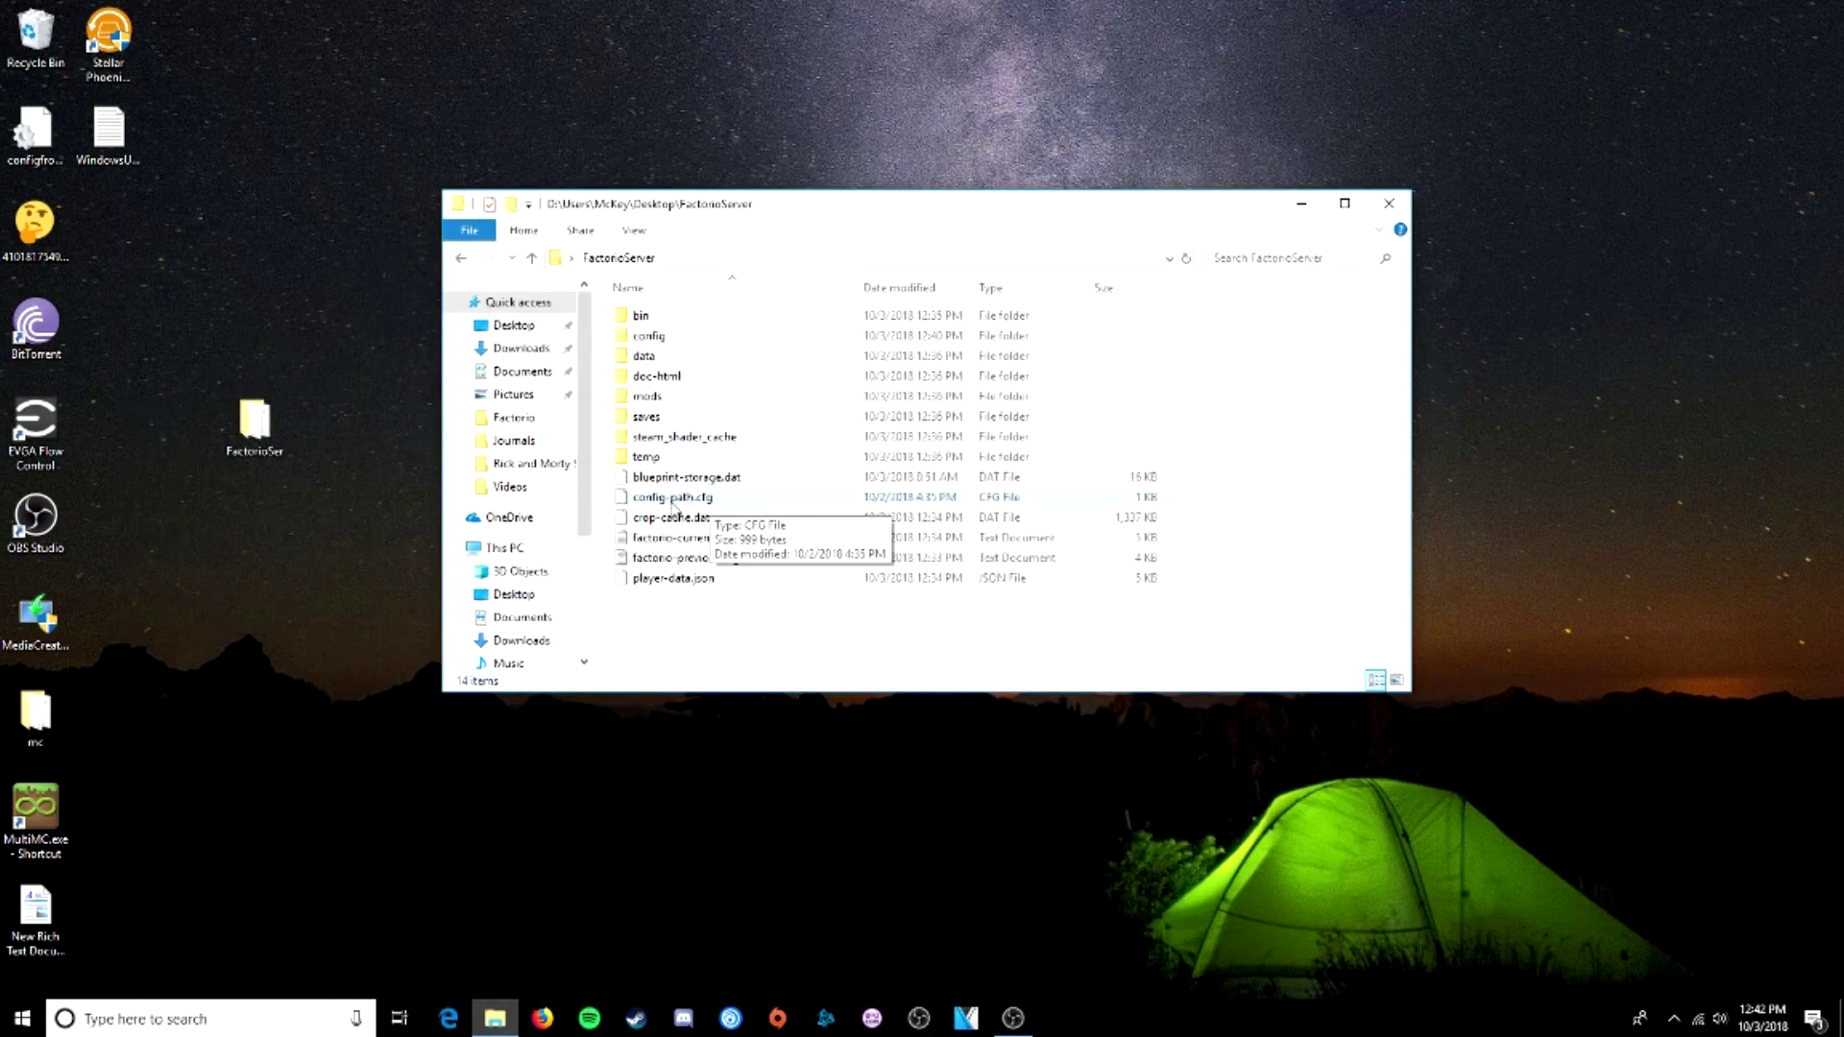
right_click(672, 504)
left_click(722, 538)
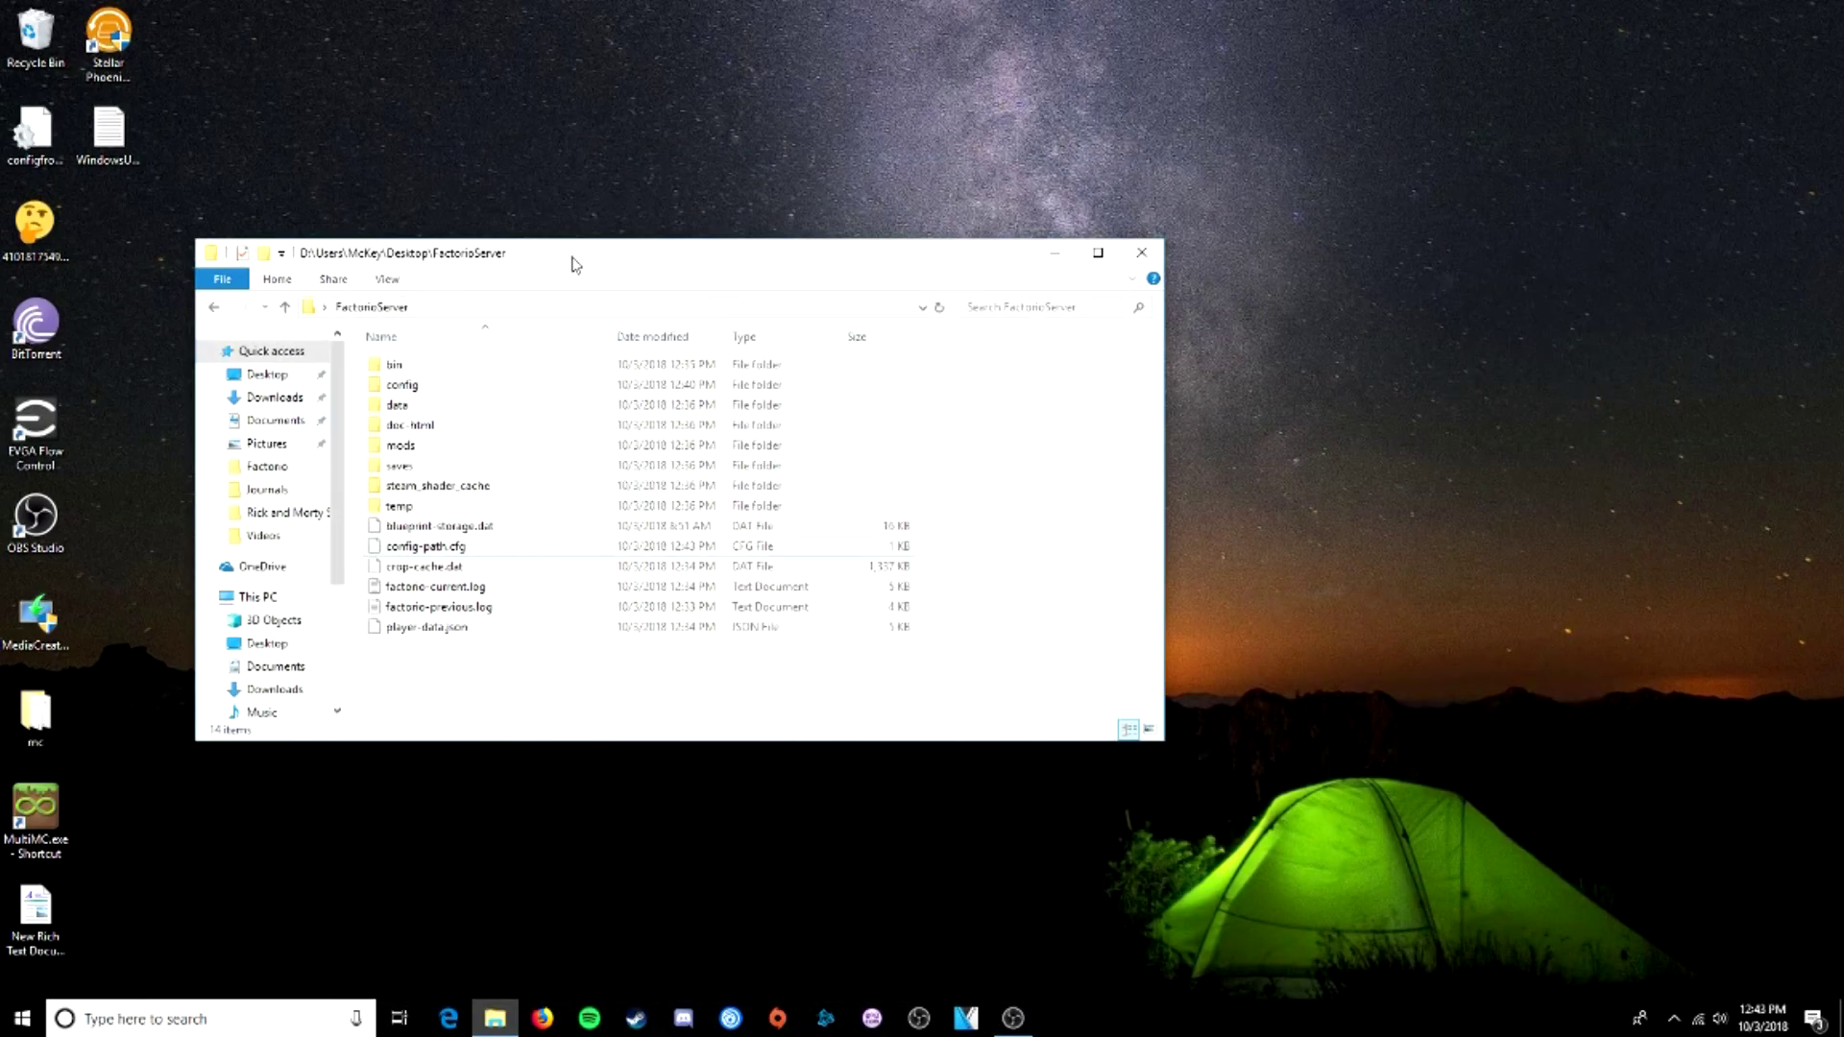
- Navigate into FactorioServer\bin\x64, where factorio.exe is located
left_click_drag(573, 264, 669, 238)
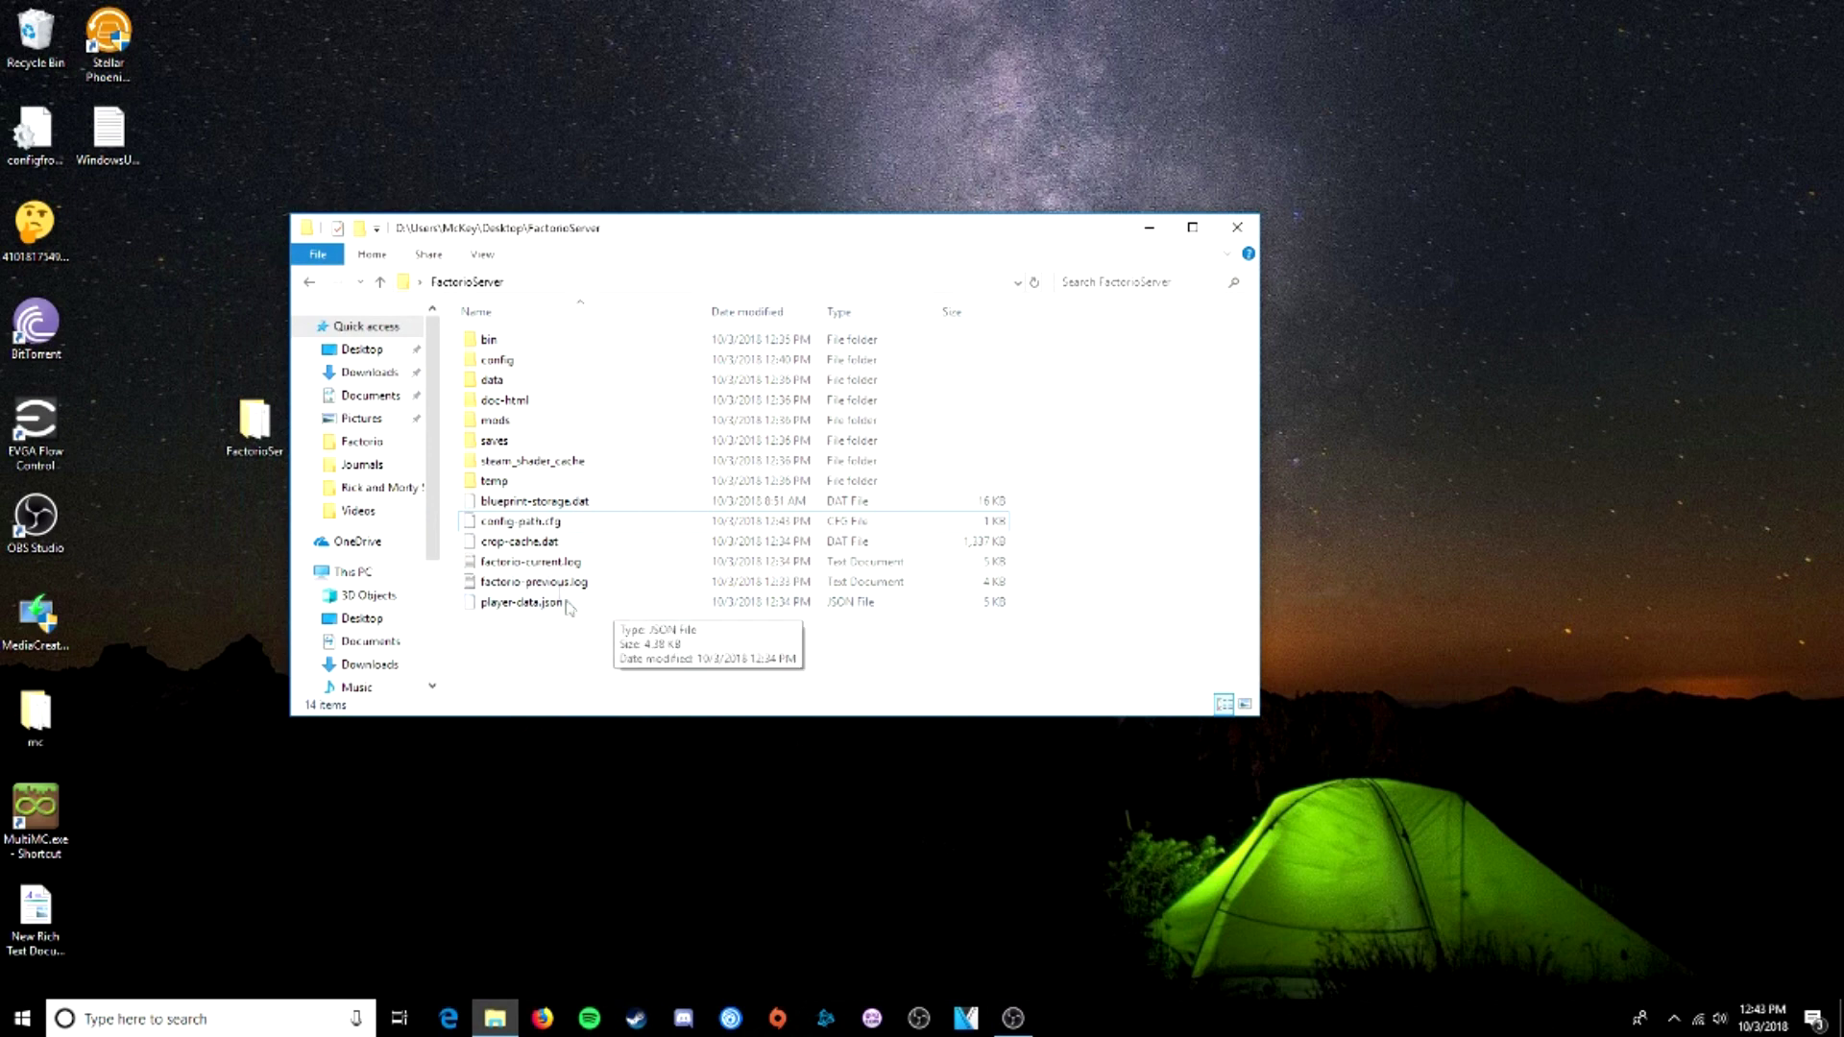
double_click(533, 352)
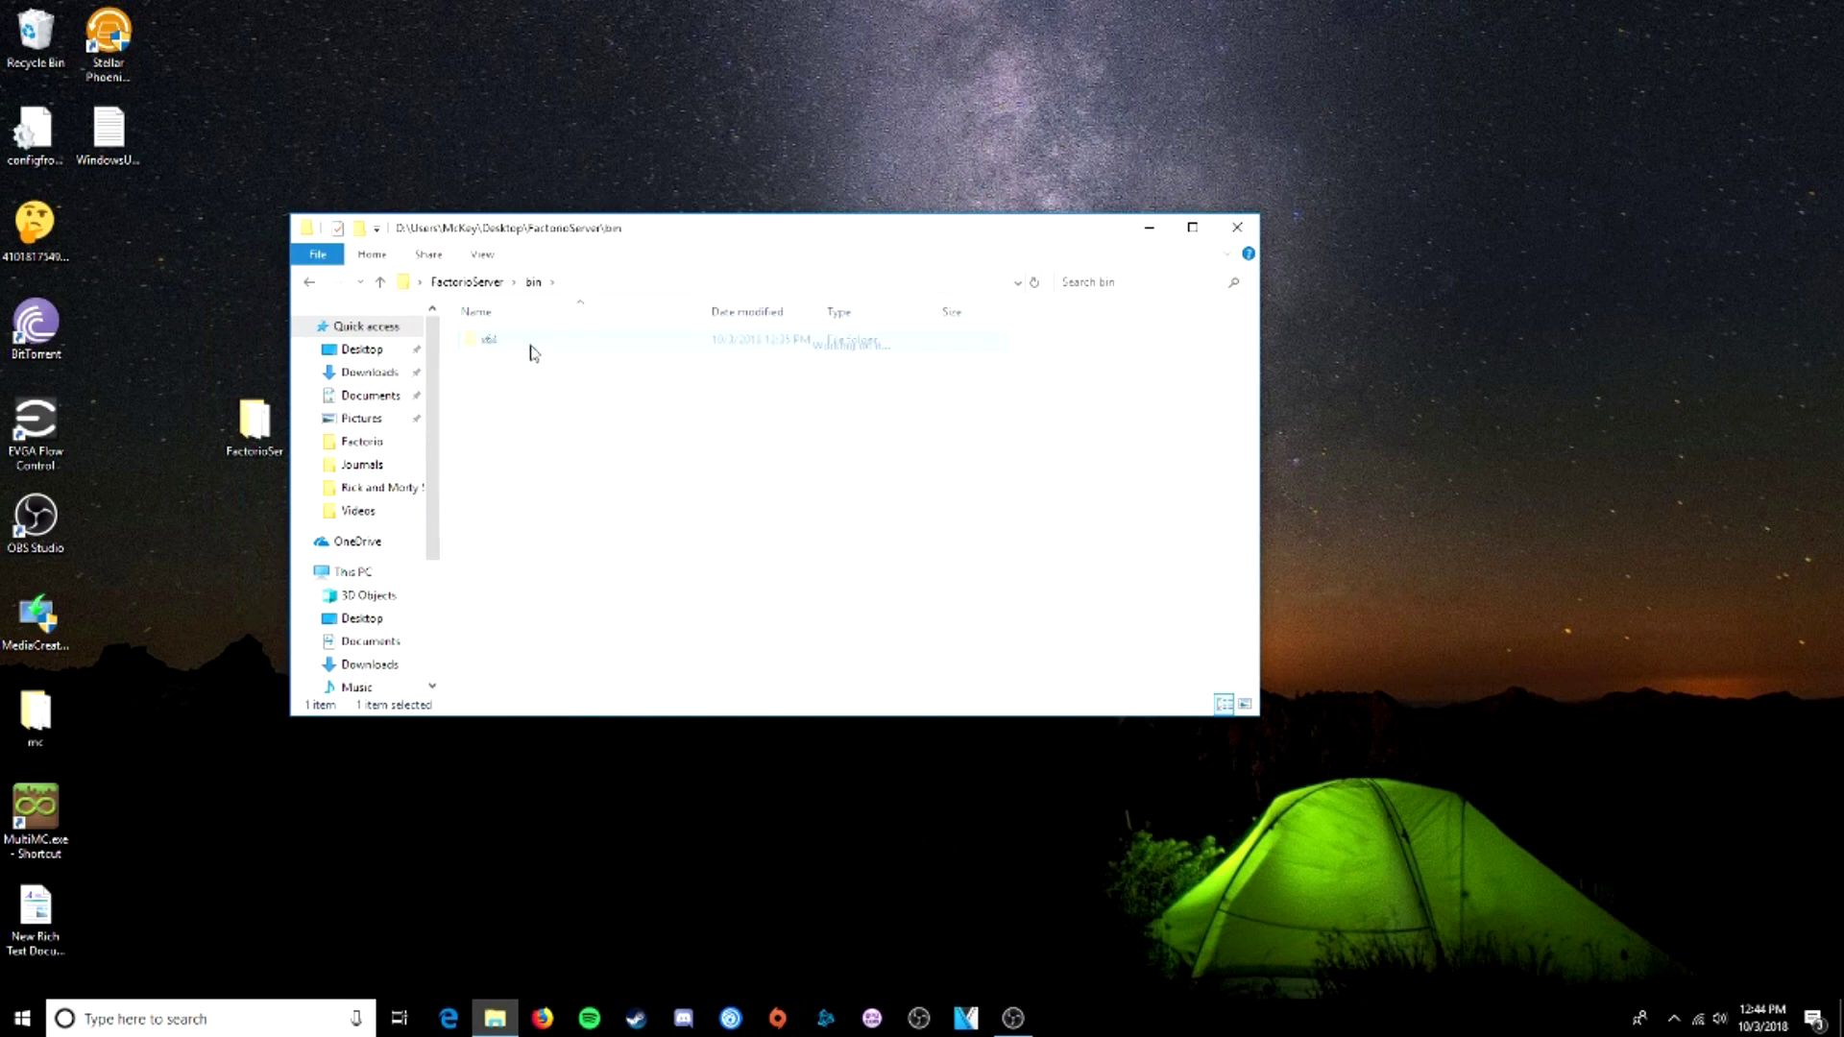
double_click(531, 346)
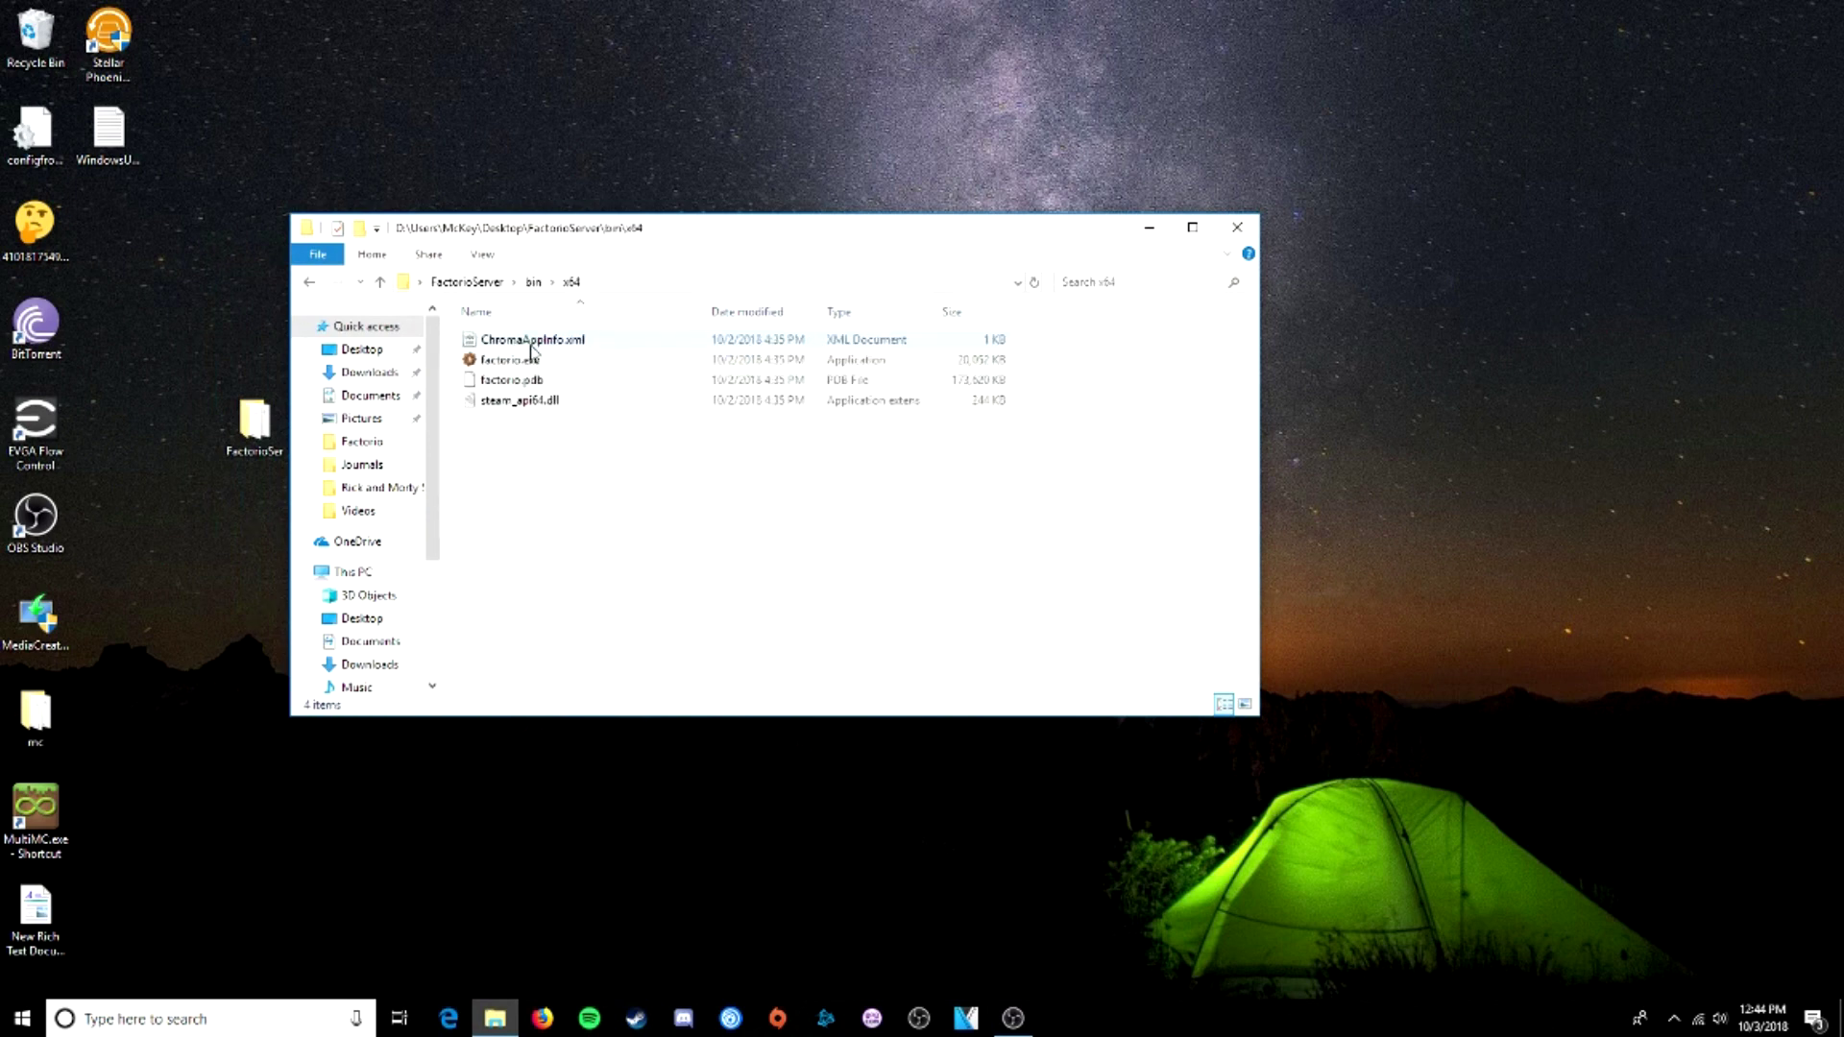
- Create New Text Document.txt in the x64 folder and open it in Notepad++
right_click(571, 467)
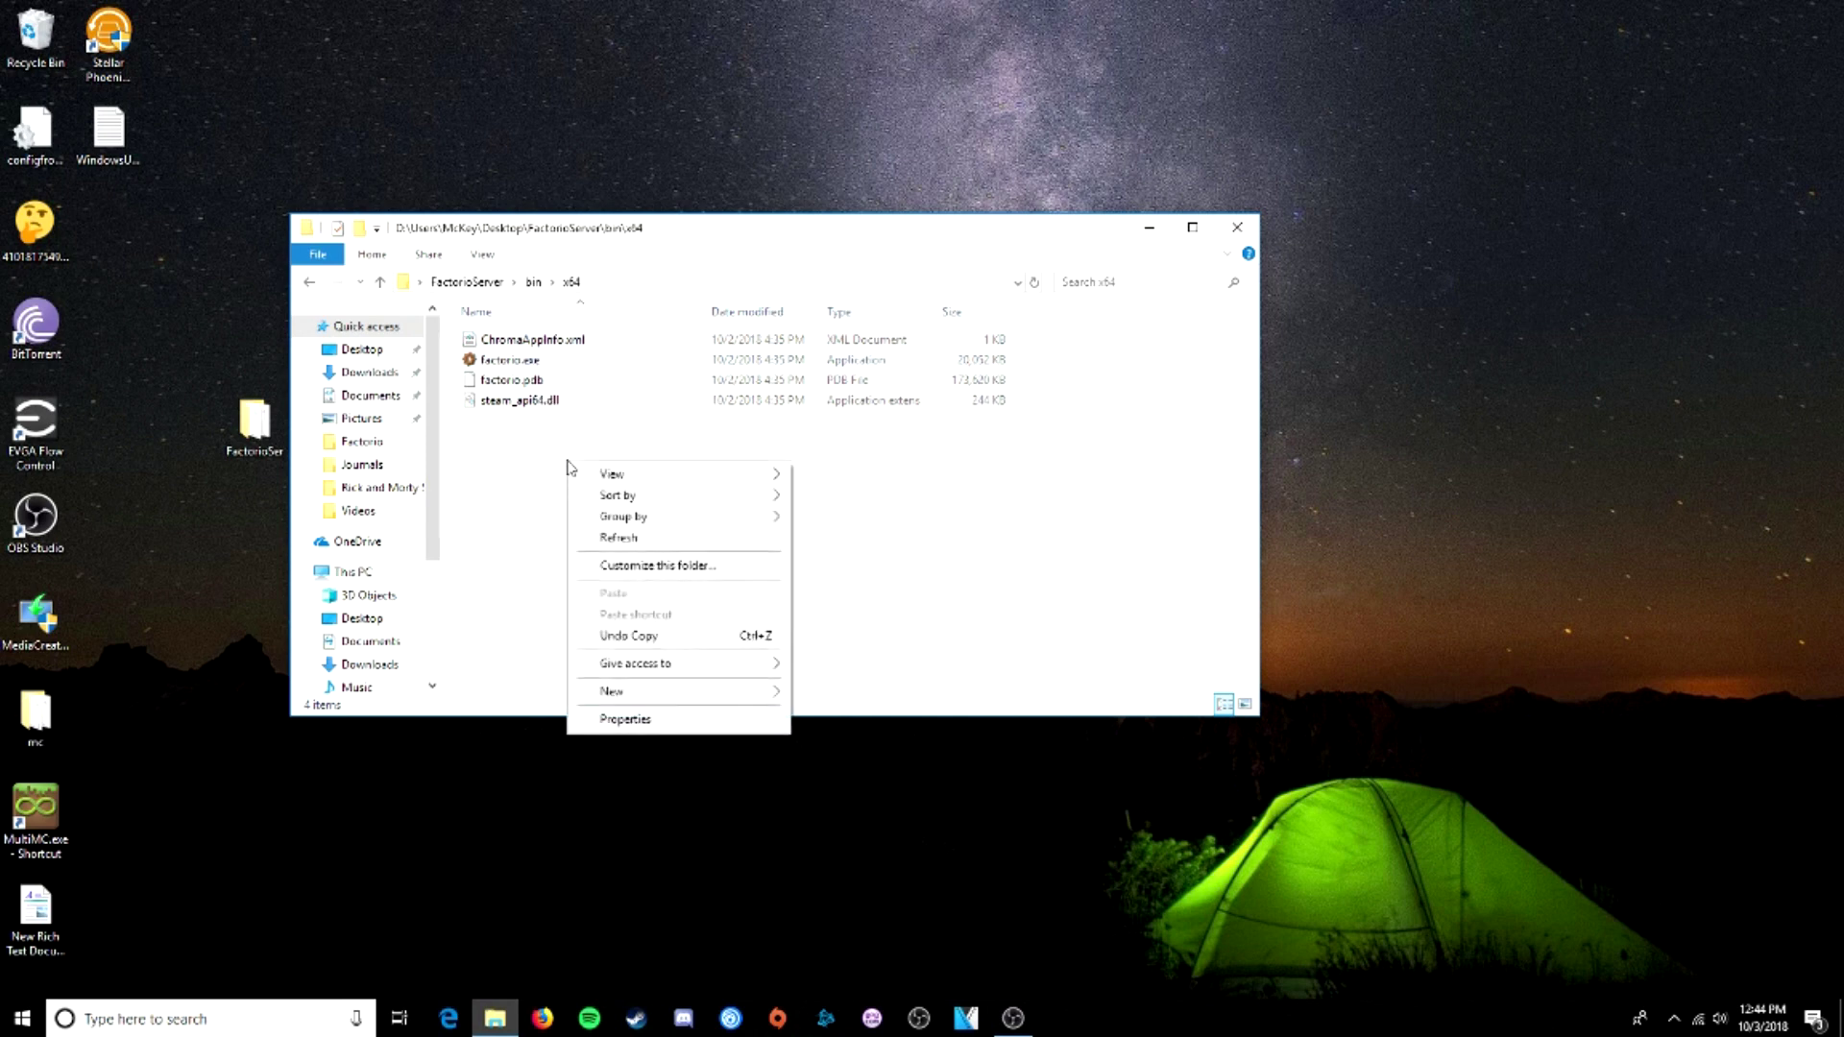
mouse_move(692, 691)
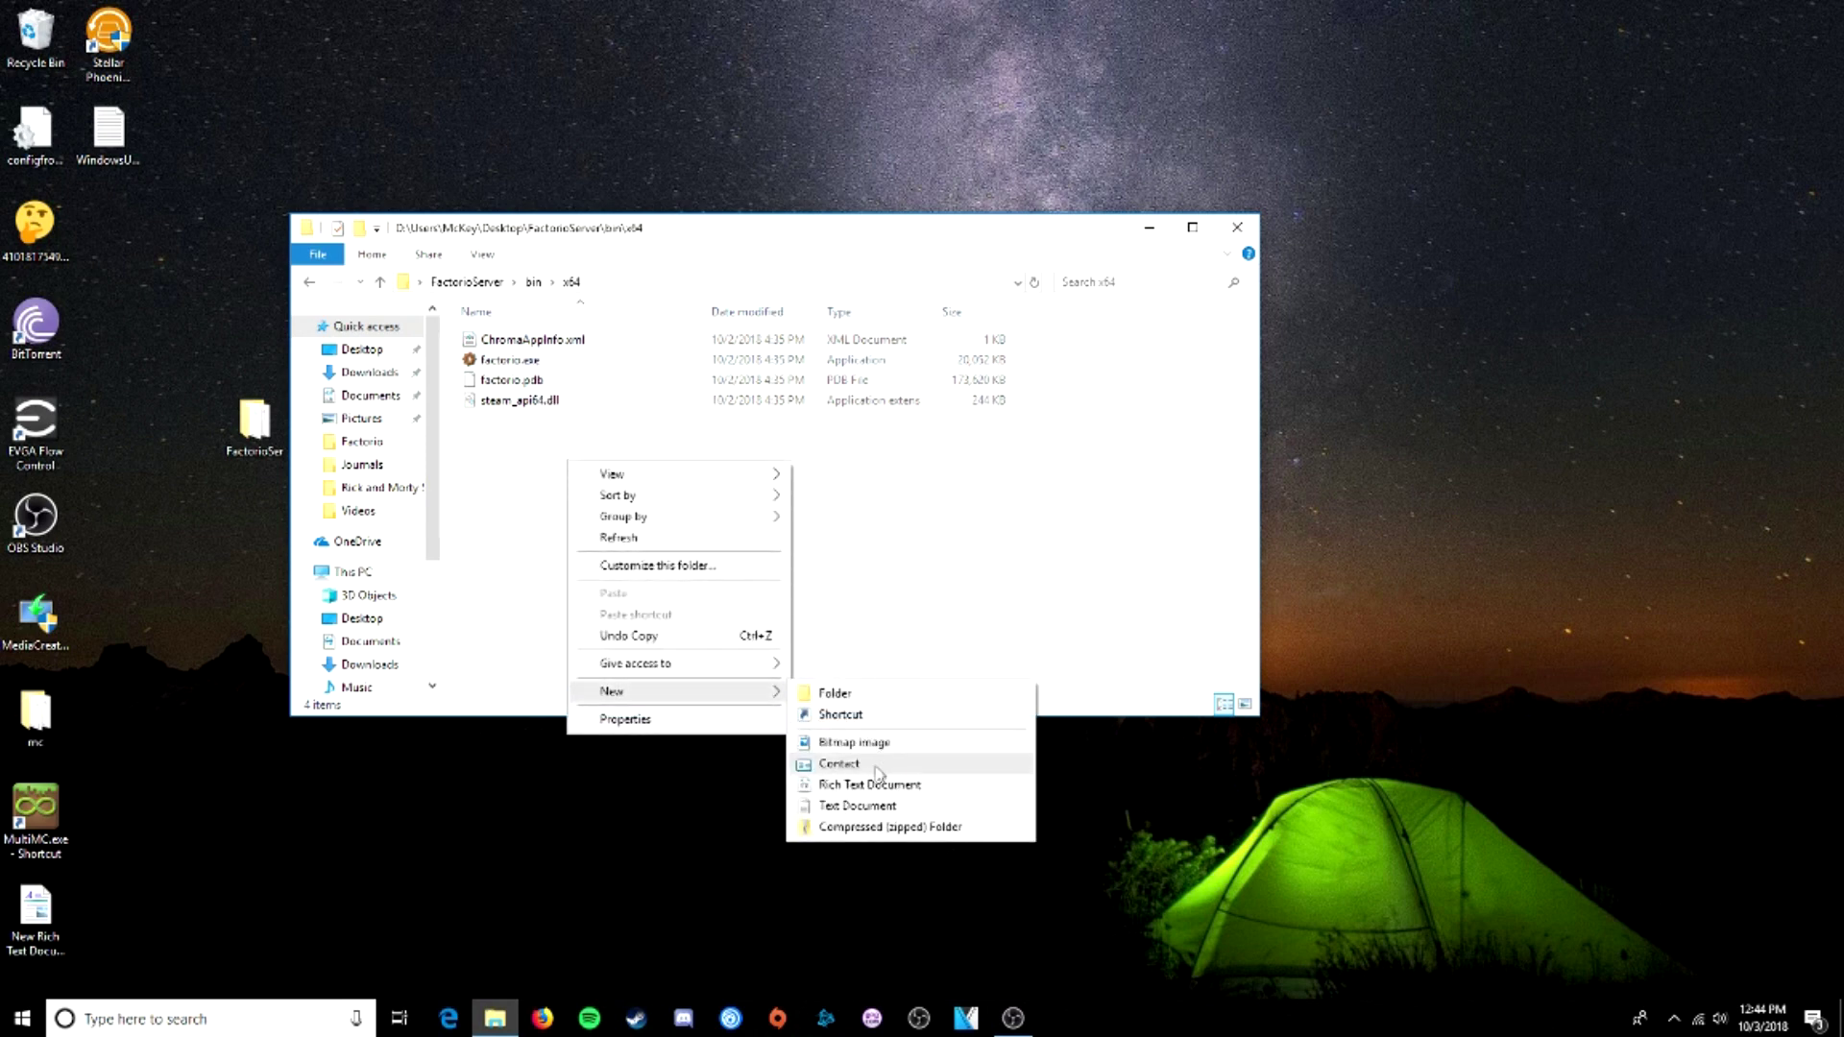
left_click(874, 810)
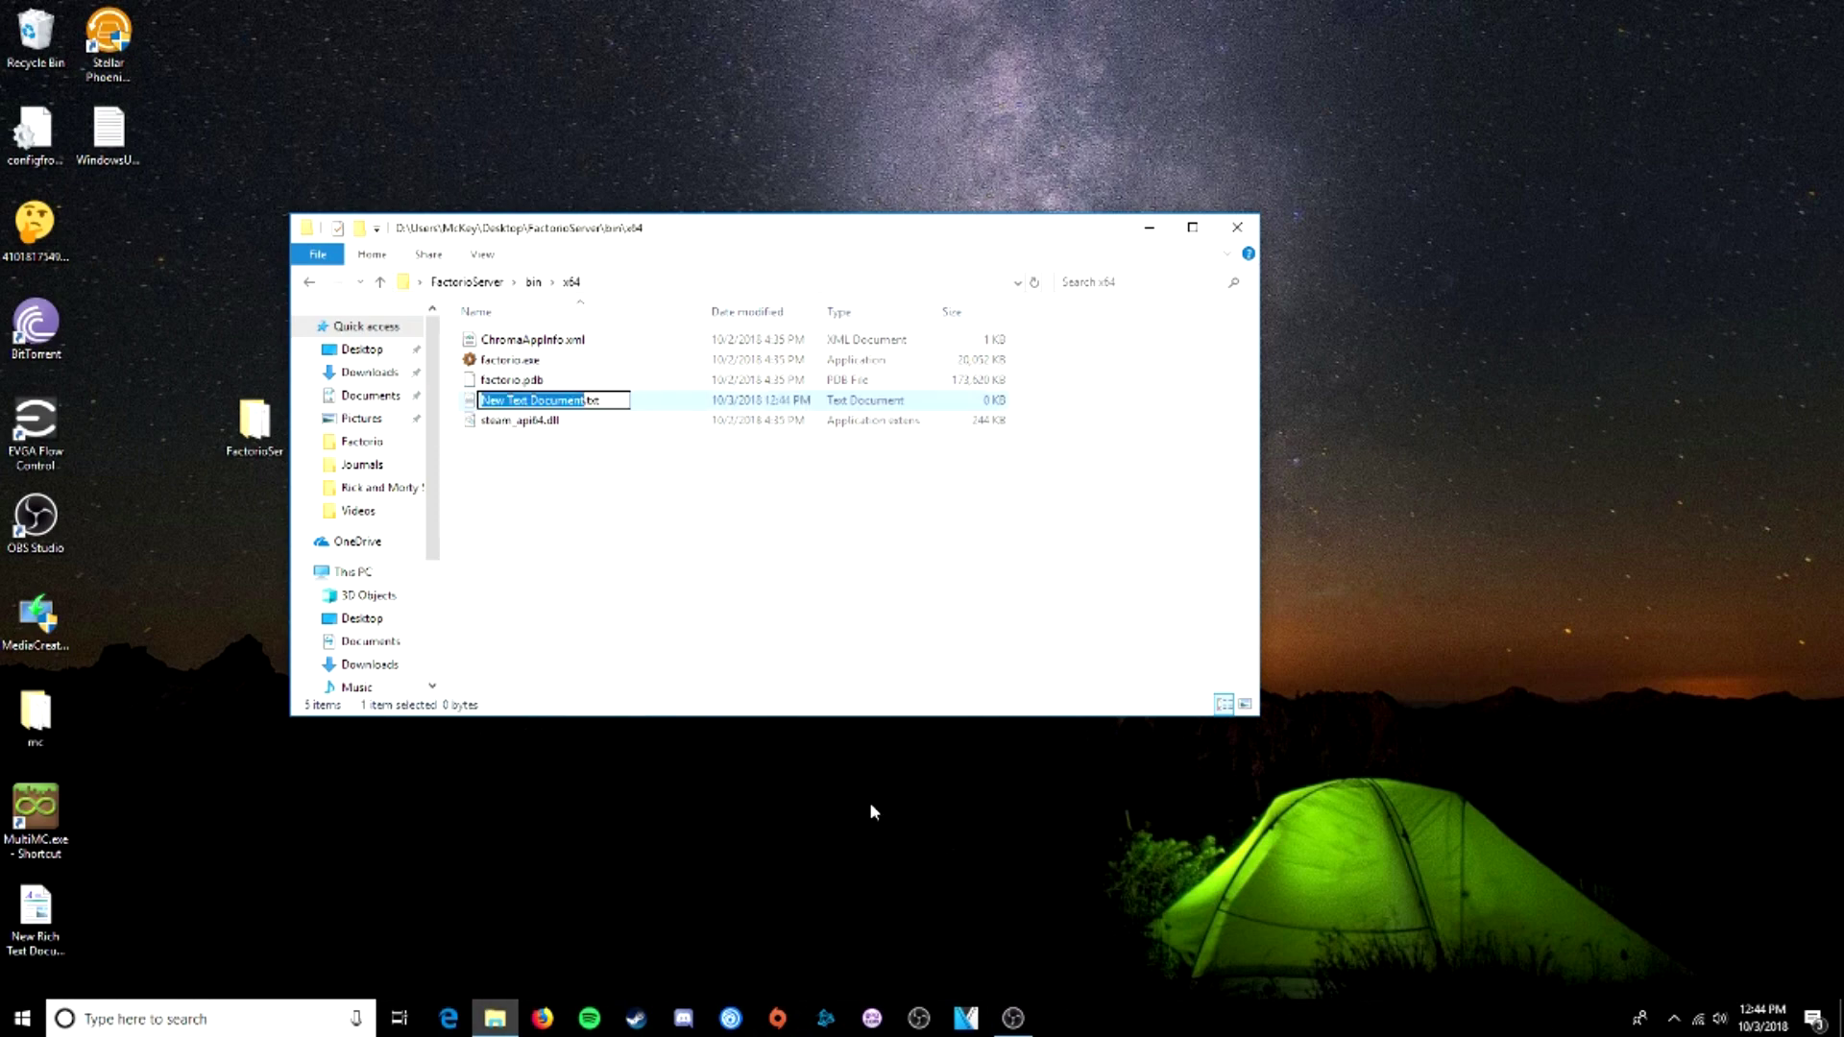
left_click(571, 521)
right_click(559, 402)
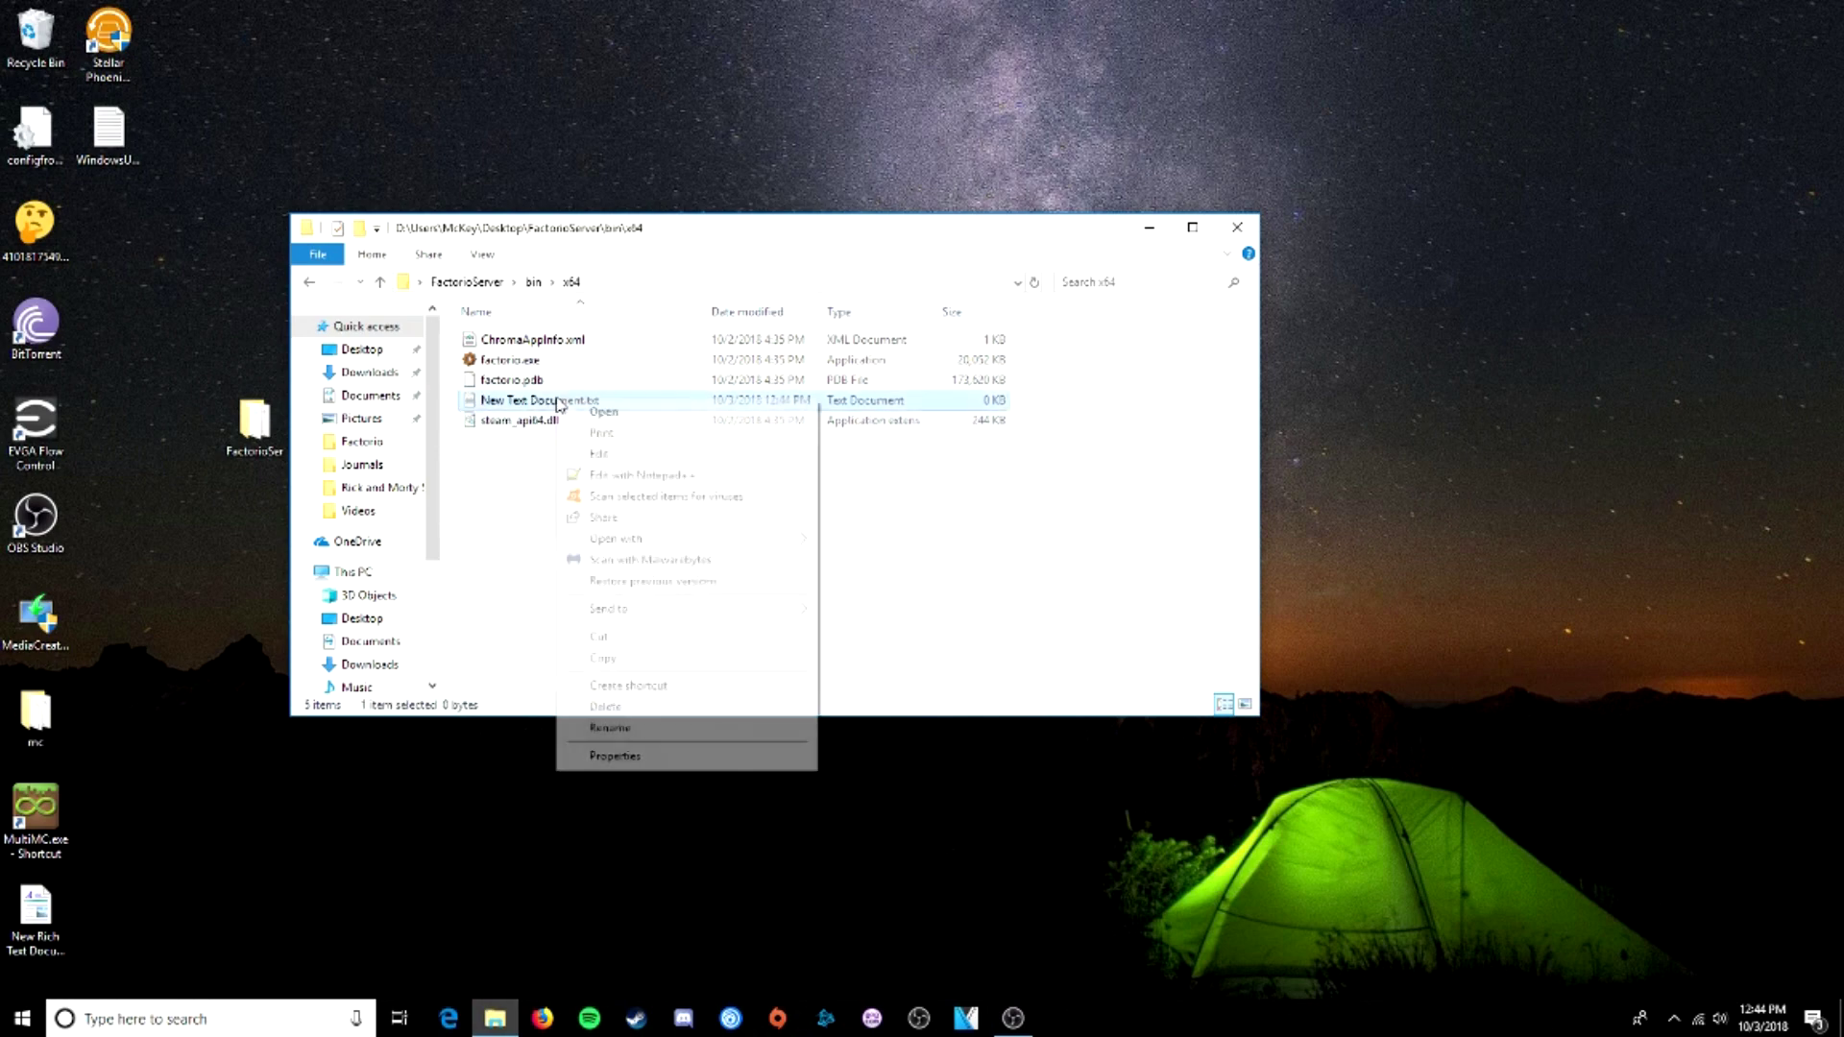
left_click(619, 476)
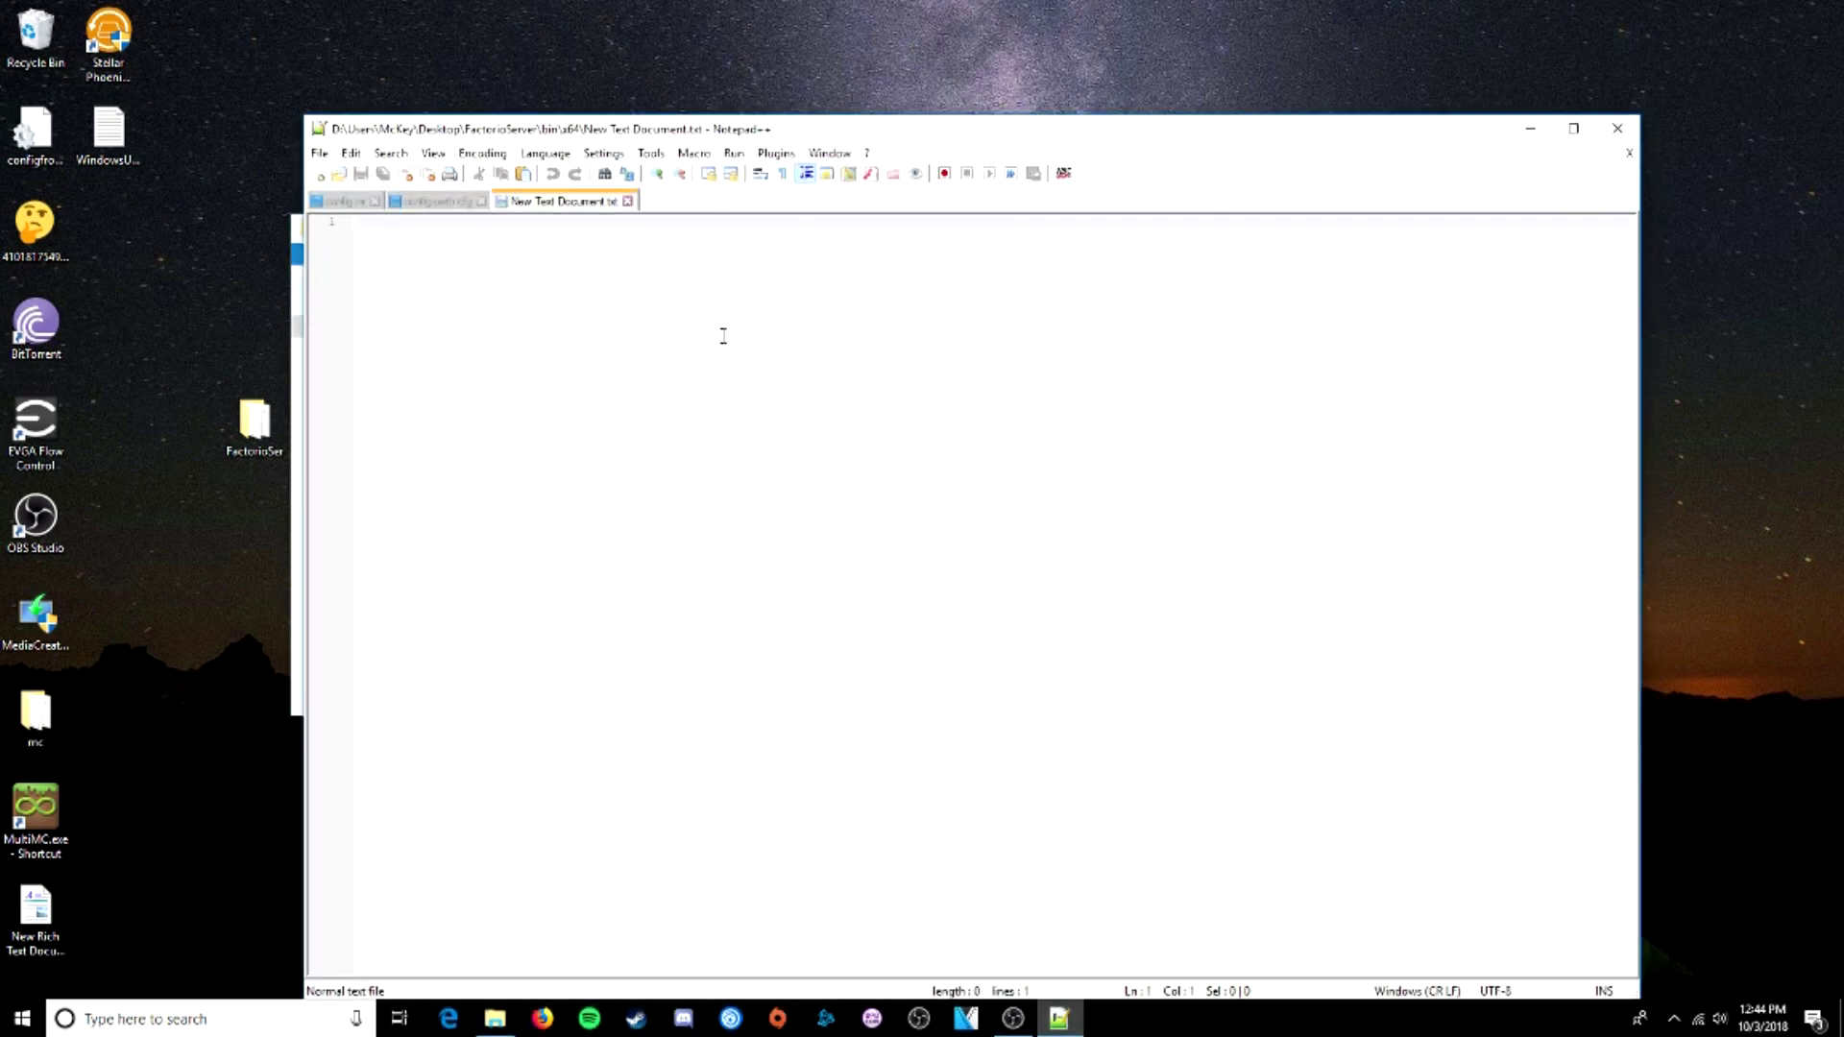
- Write 'start /wait factorio.exe --start-server' on line 1, then return Explorer to FactorioServer
type("start")
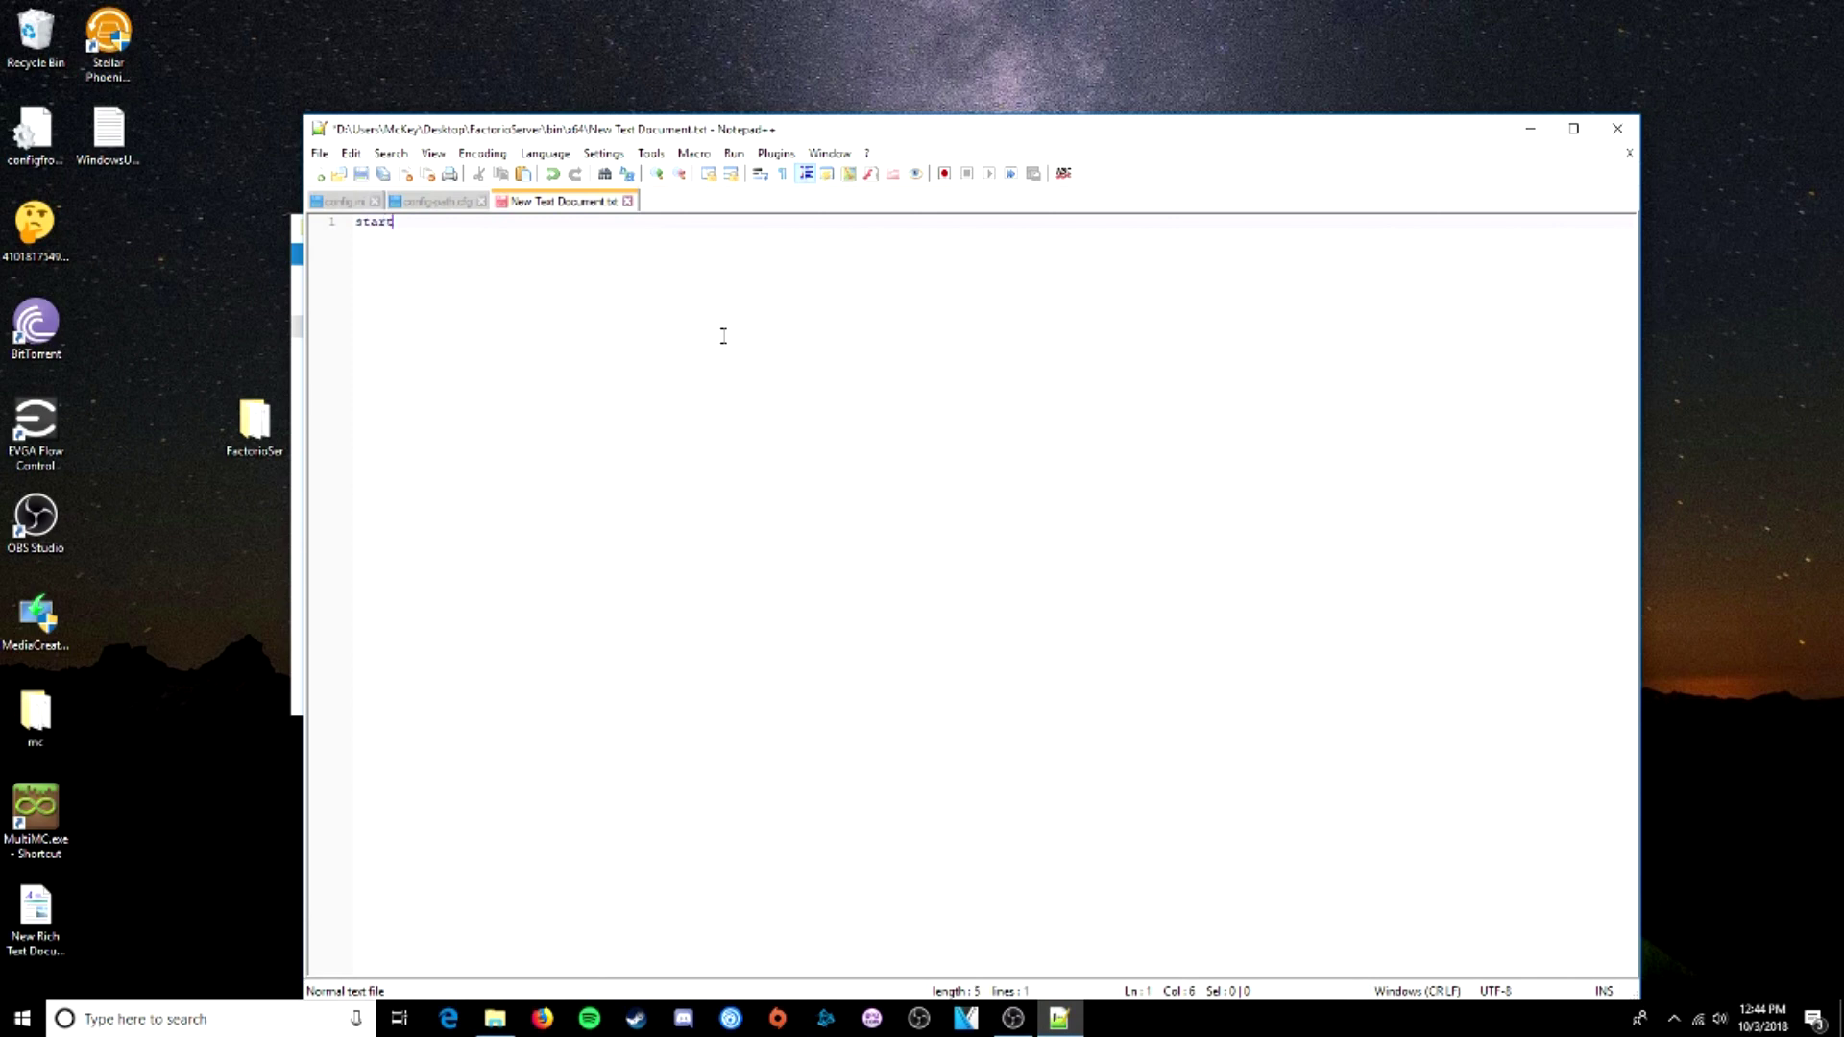
type(" /wait Factorio.exe")
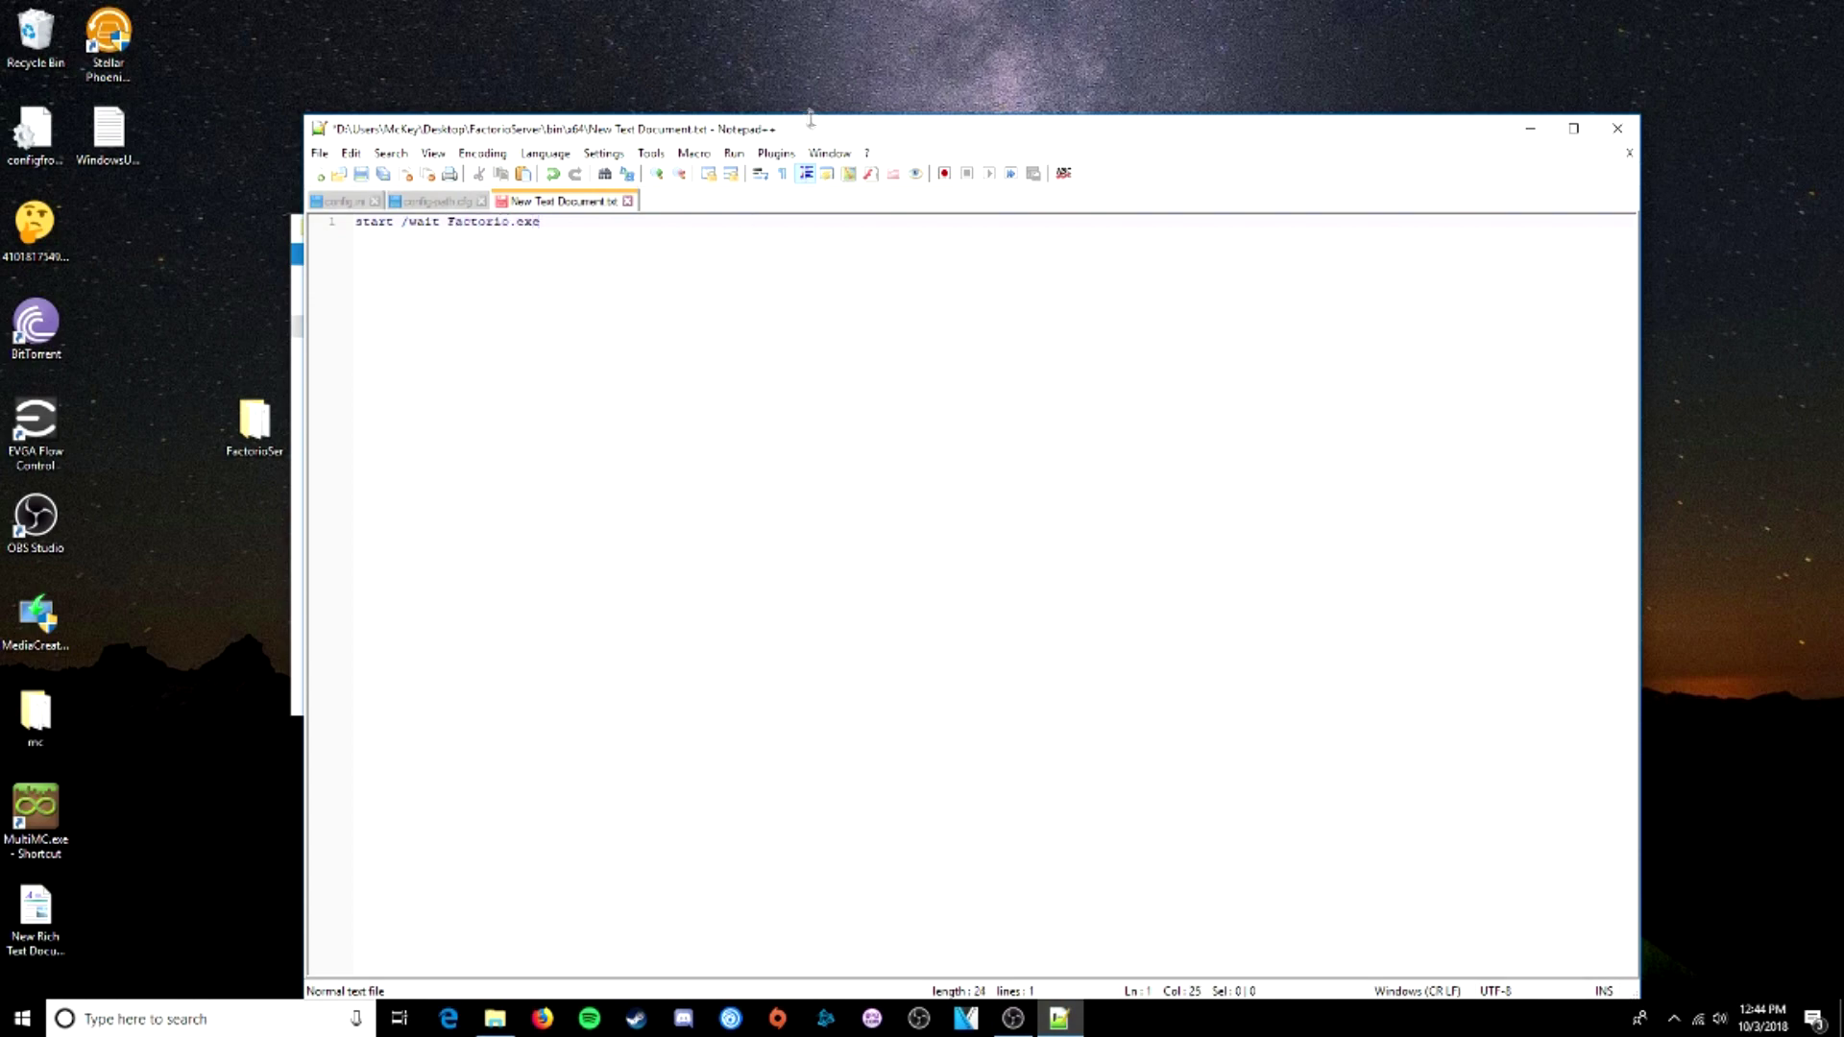
left_click_drag(809, 117, 793, 501)
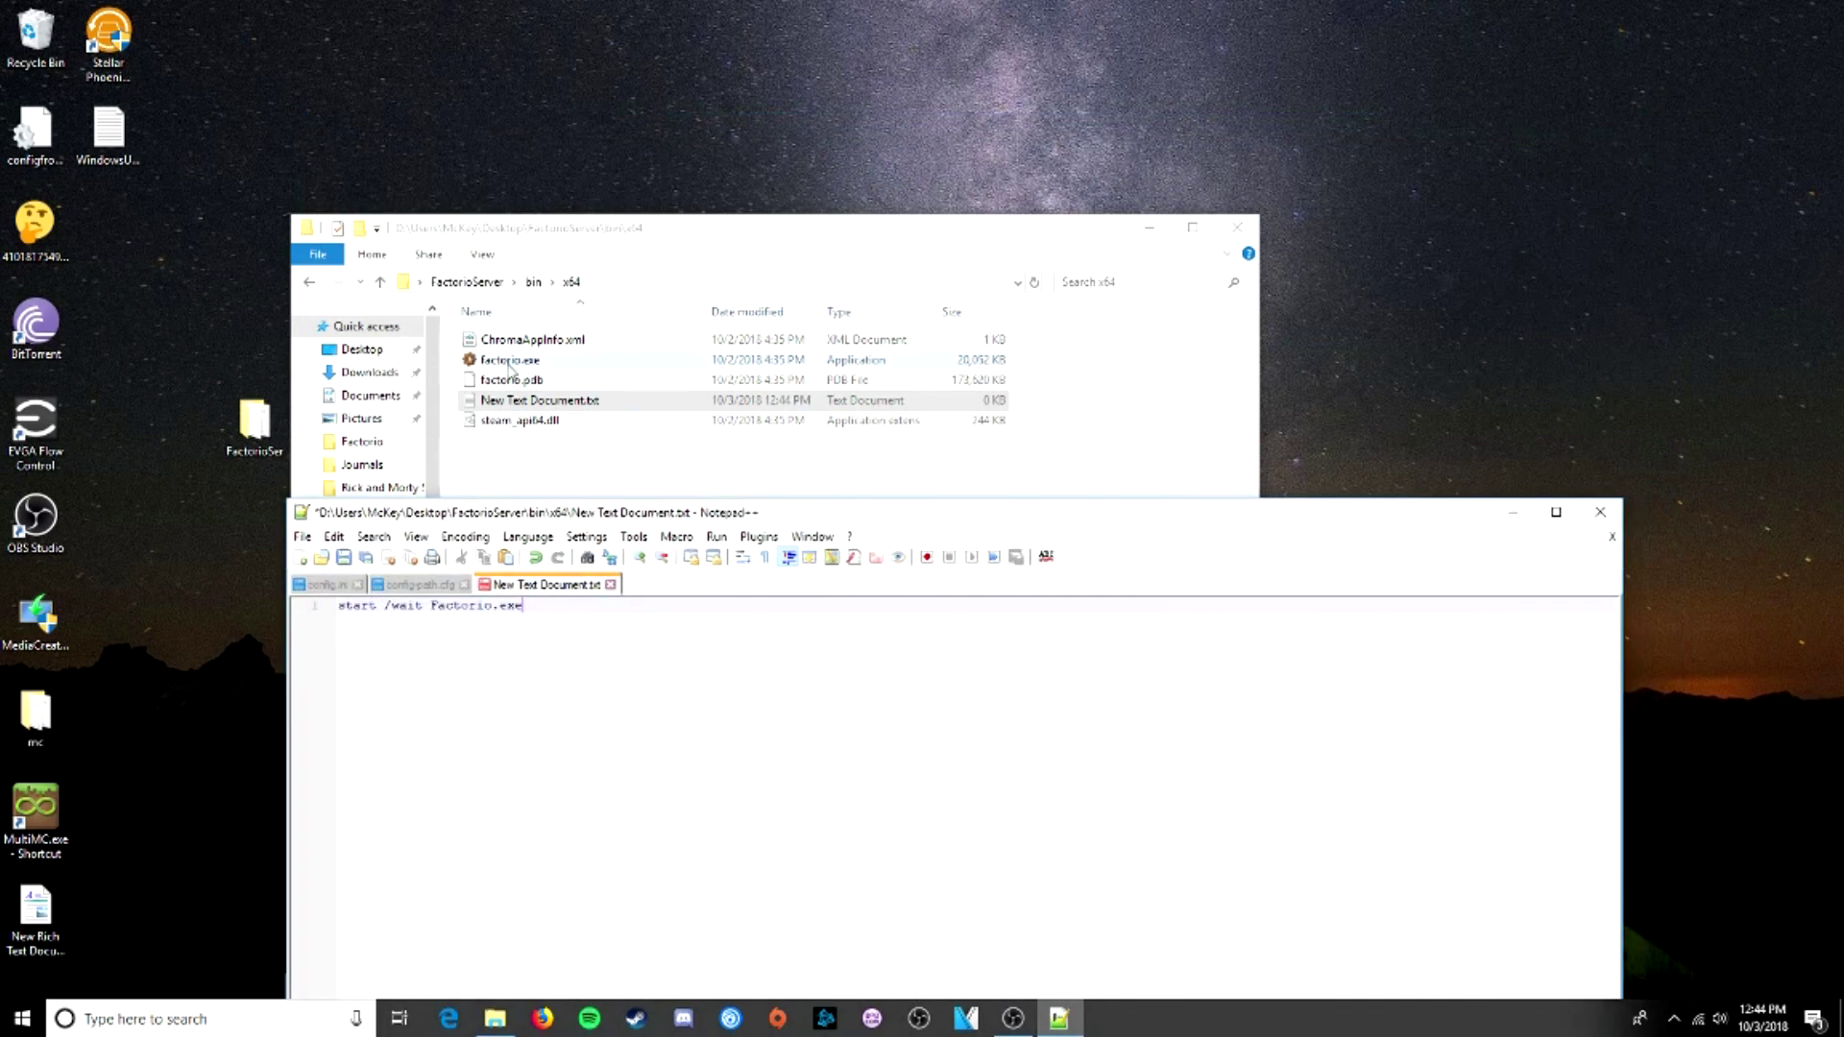
left_click(433, 605)
key("BackSpace")
type("f")
left_click(703, 630)
type("--start")
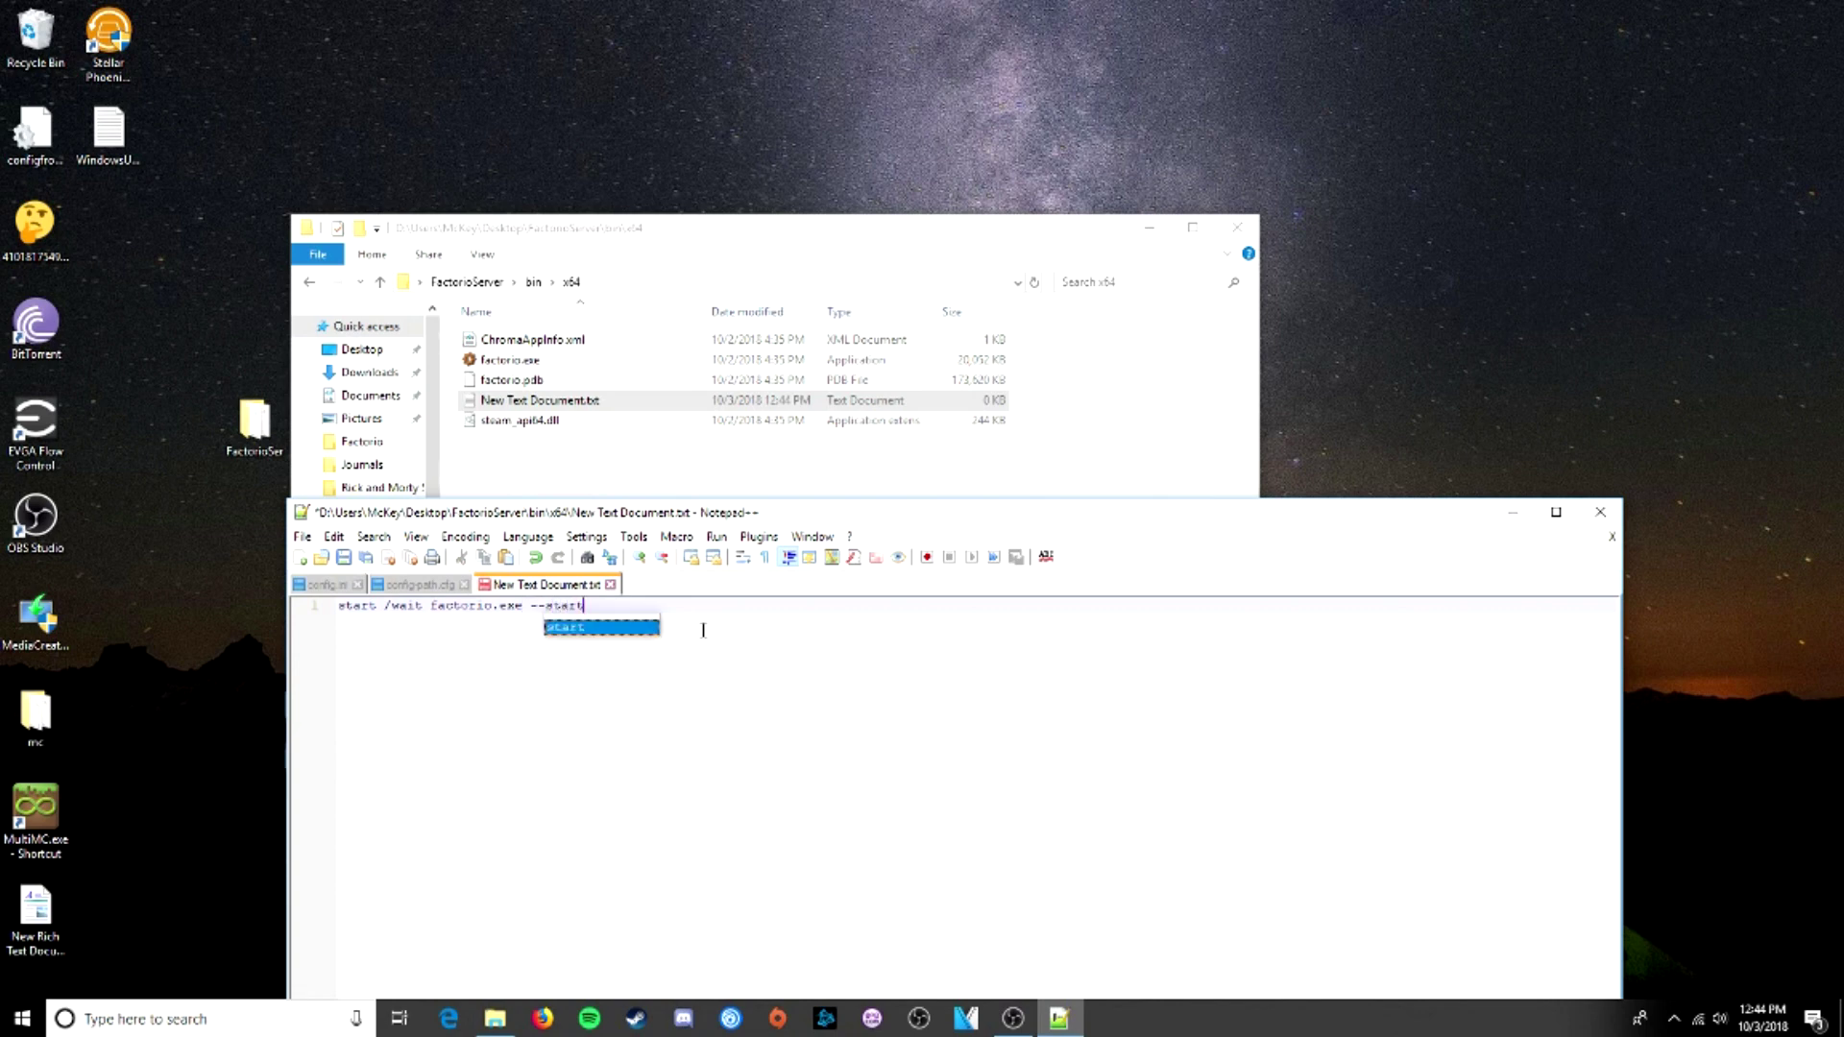
type("-serv")
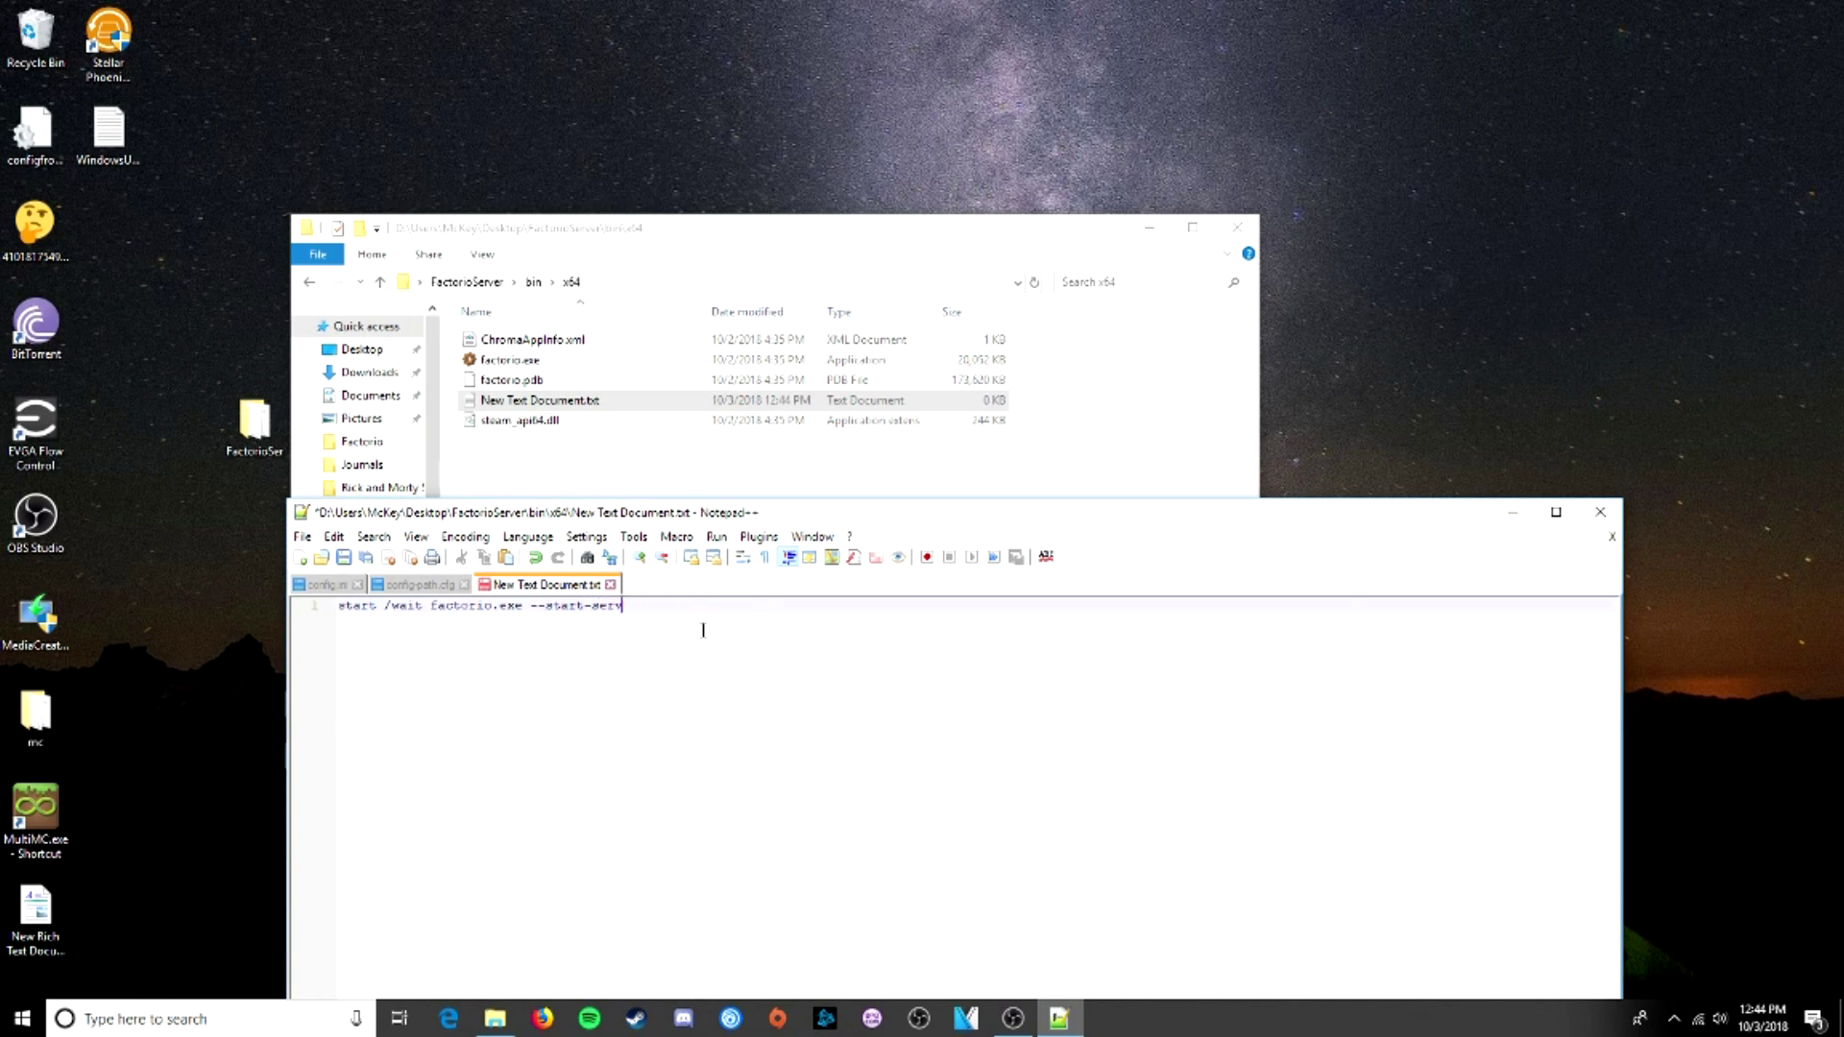
type("er")
left_click(494, 283)
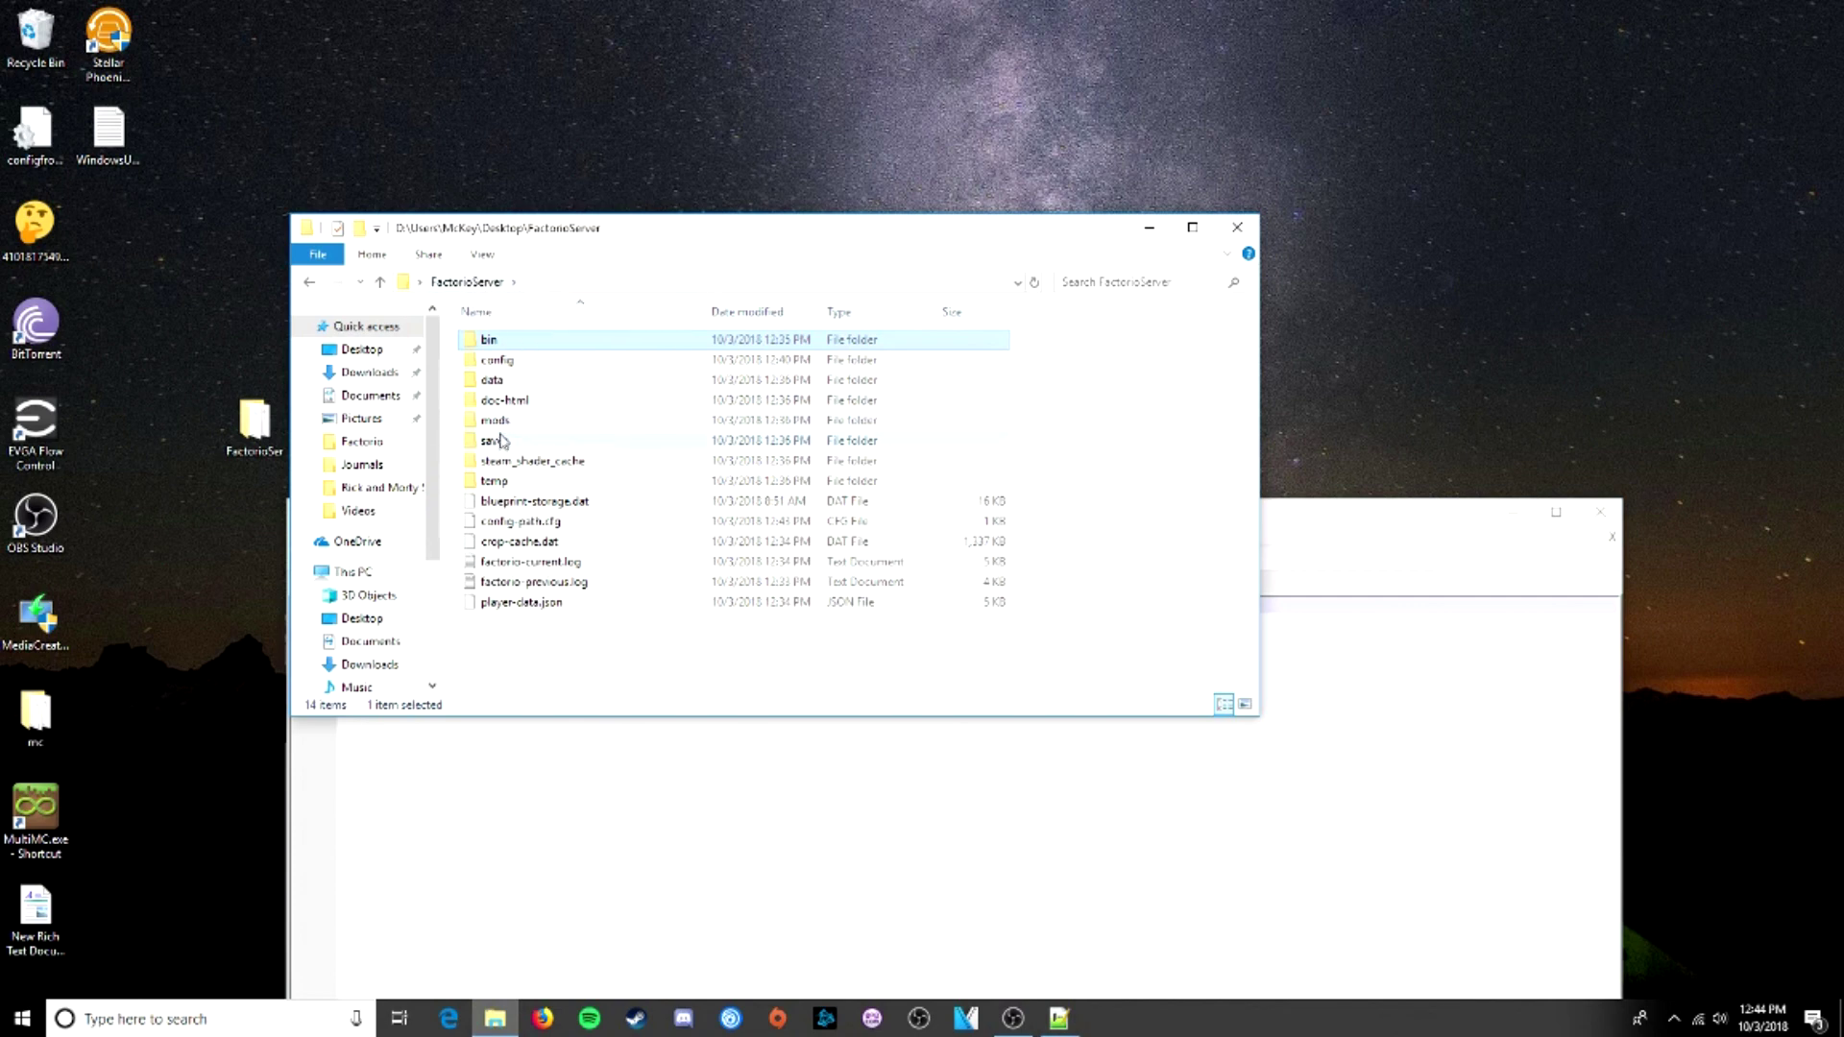
- Check ServerMap.zip's properties in the saves folder, then bring Notepad++ back in front
double_click(500, 445)
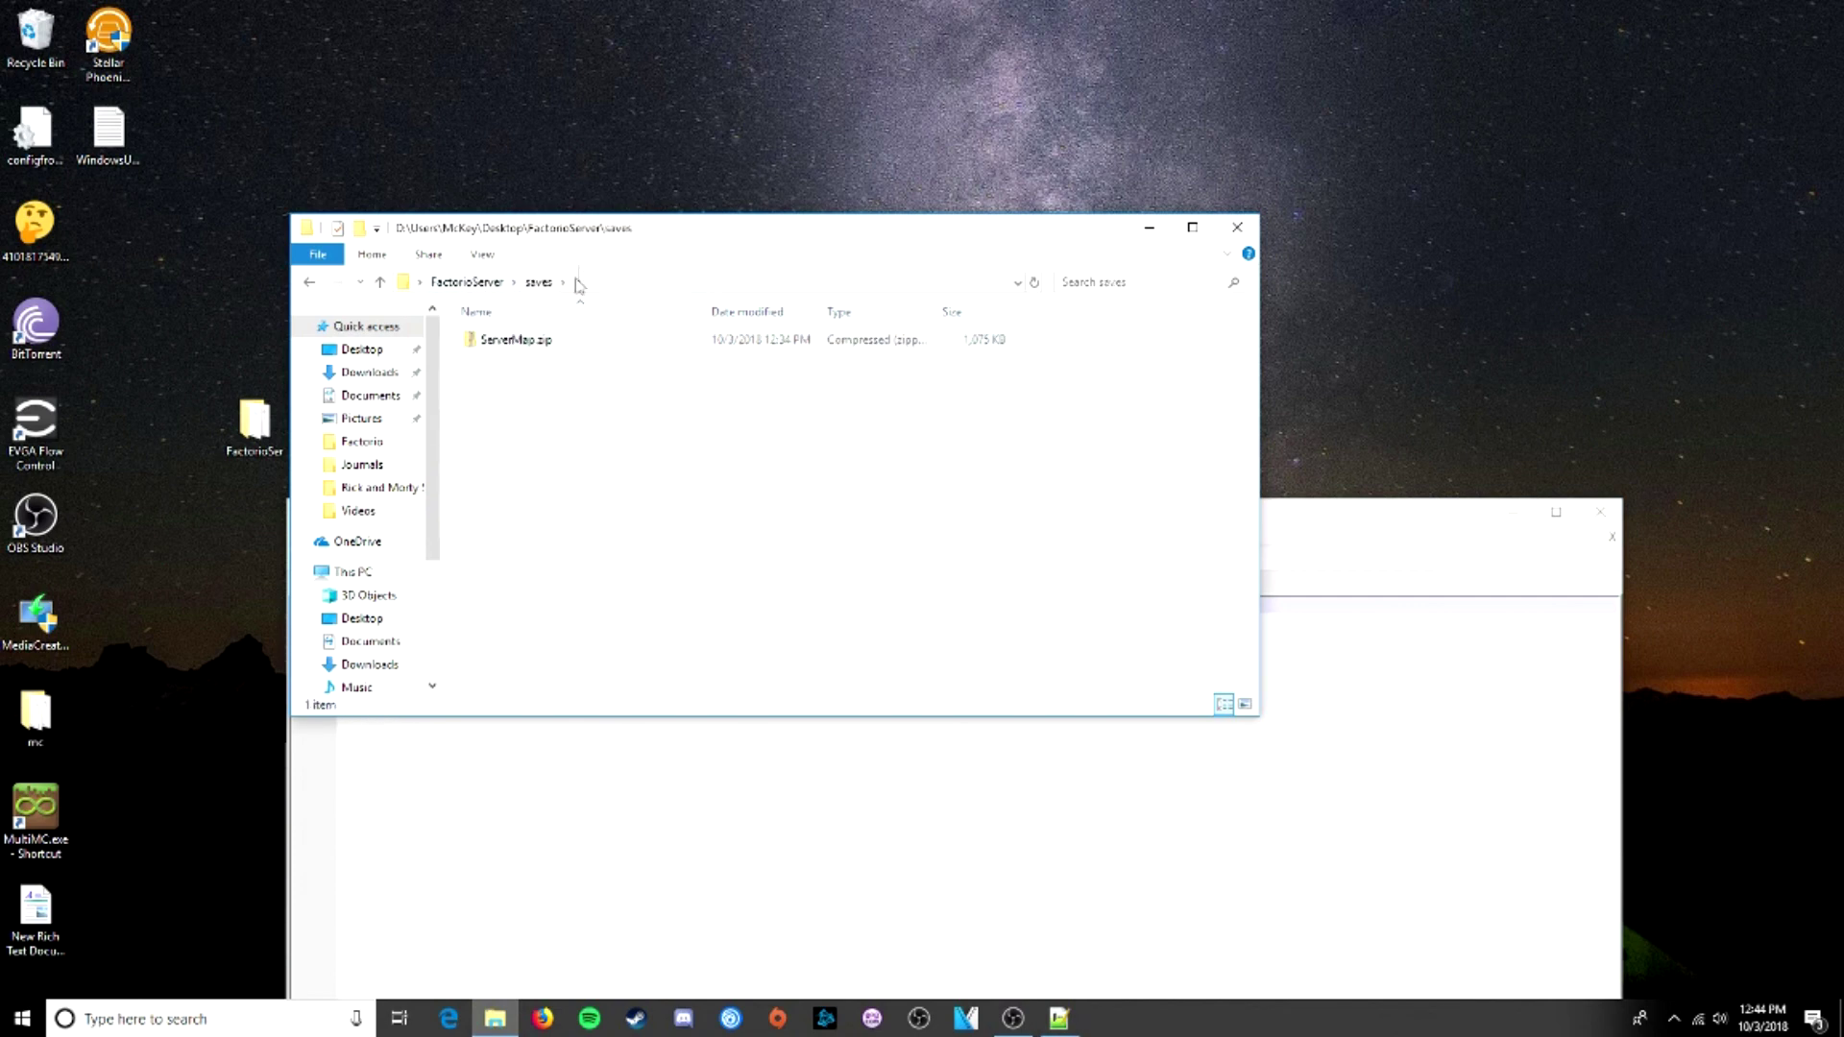
right_click(545, 349)
left_click(619, 732)
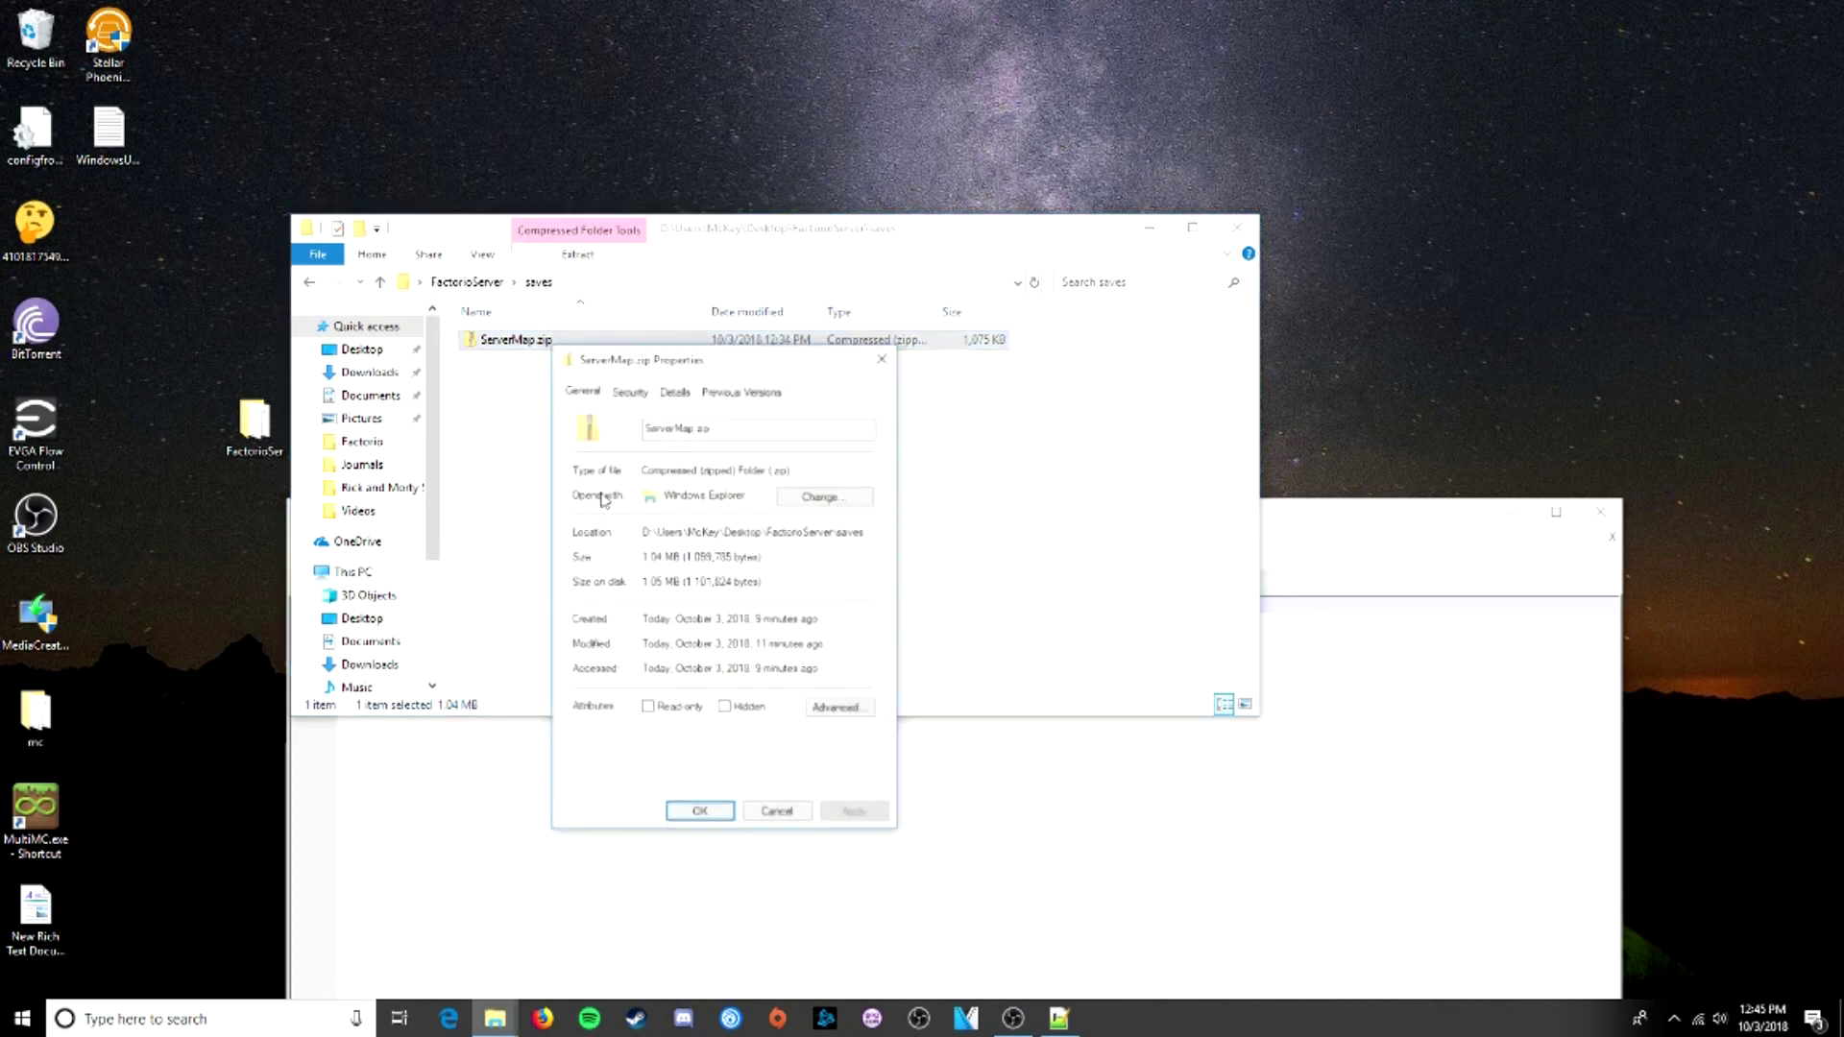
left_click(882, 356)
left_click(1285, 507)
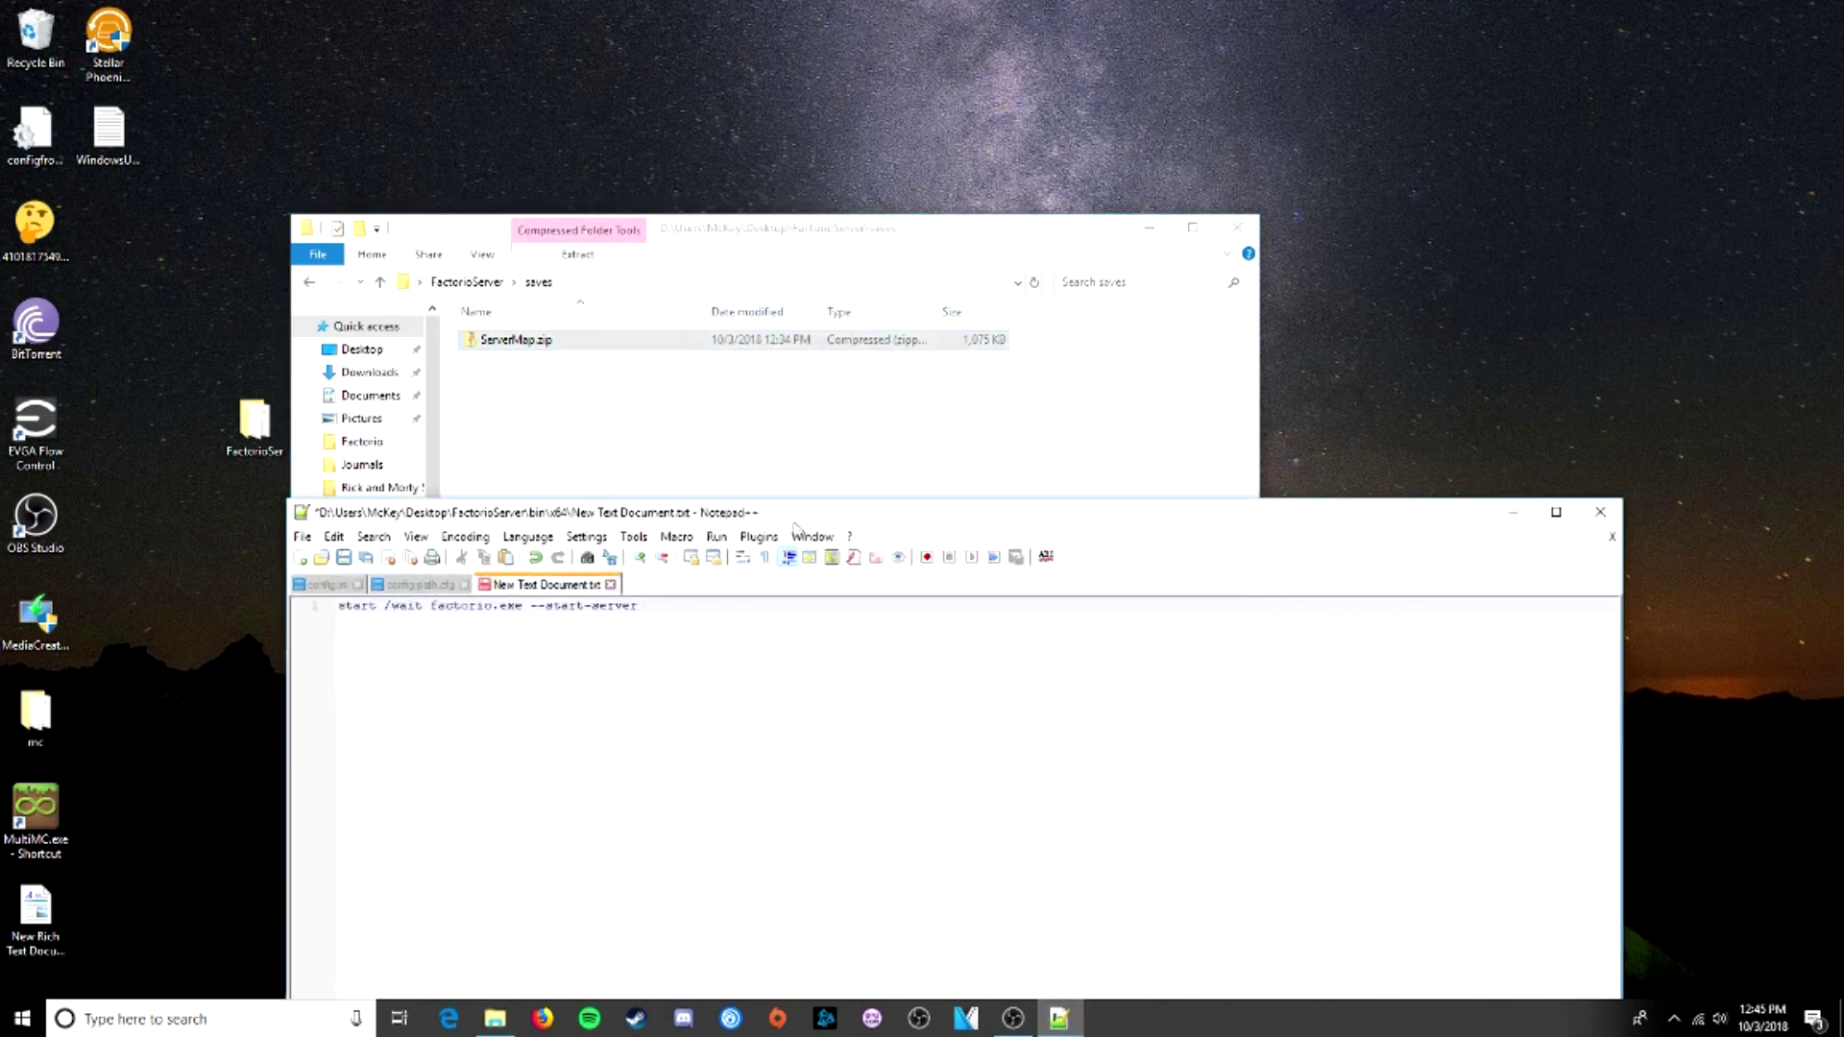
left_click_drag(790, 523, 806, 429)
- Append 'ServerMap.zip --server-settings' to the batch line and return Explorer to FactorioServer
type("ServerMap.zip")
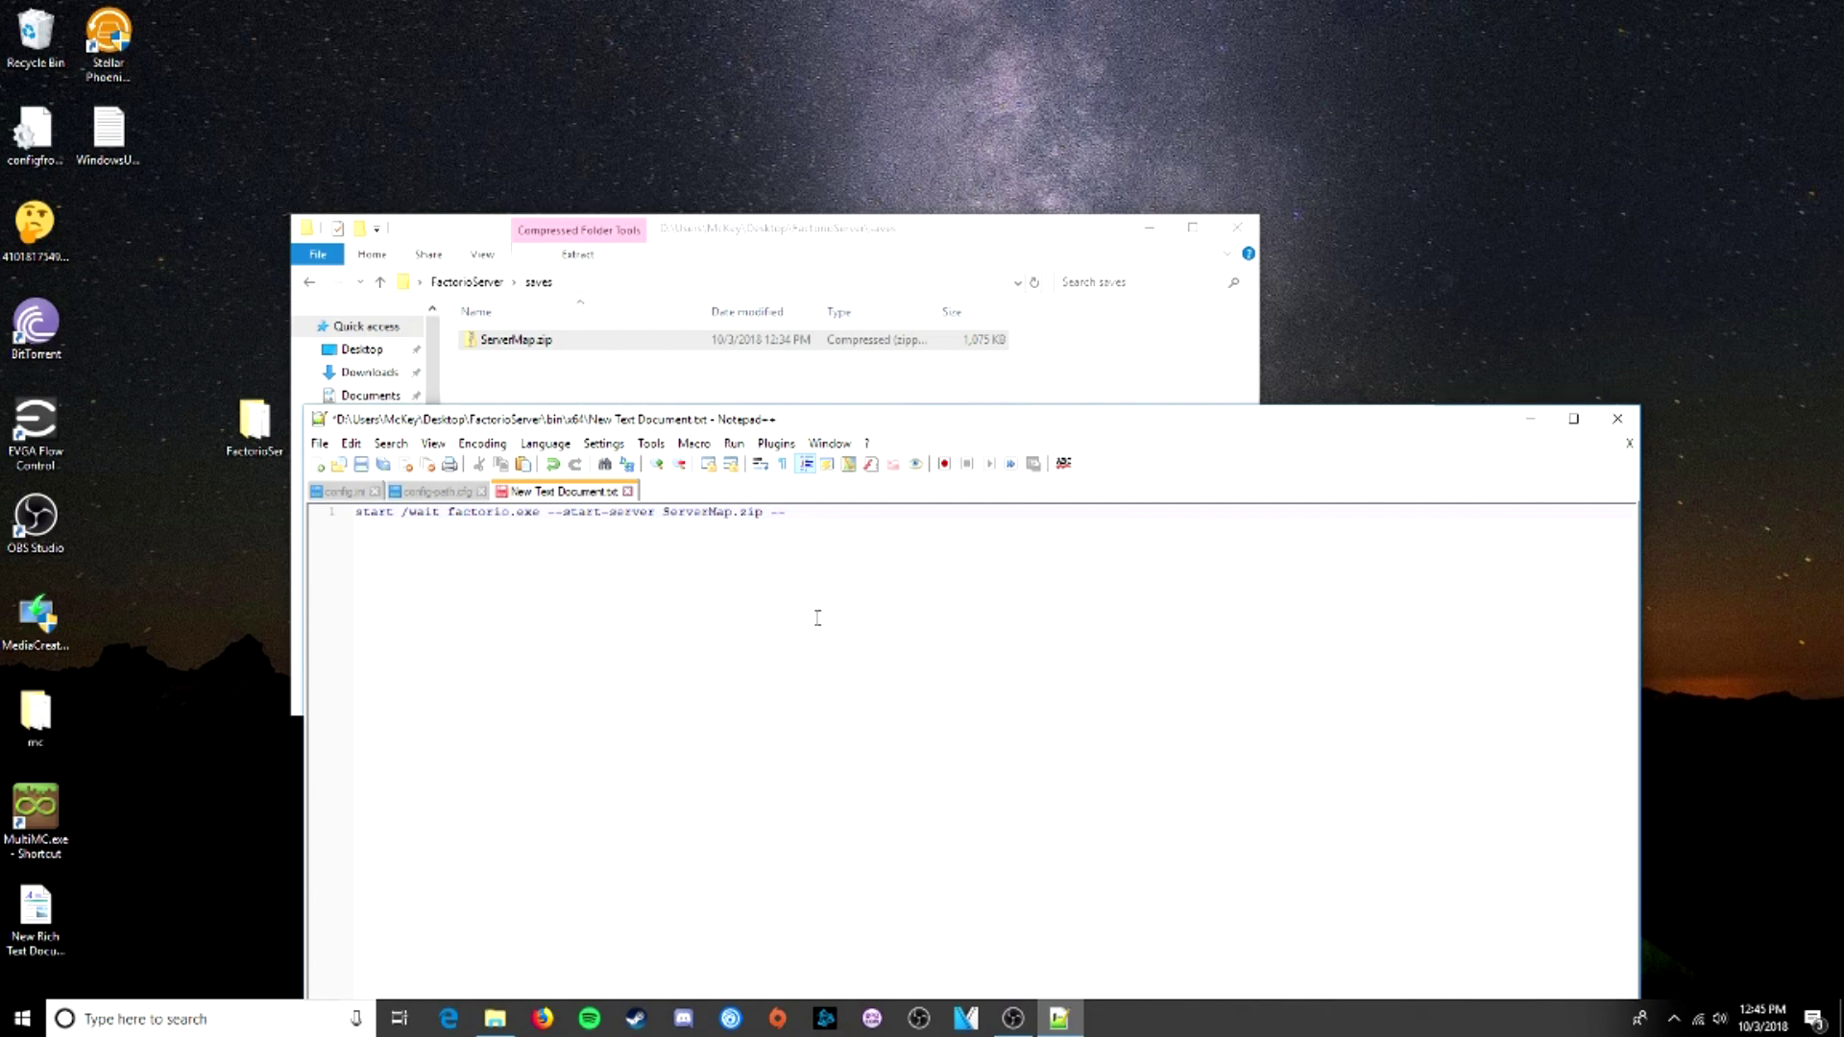
type("--ser")
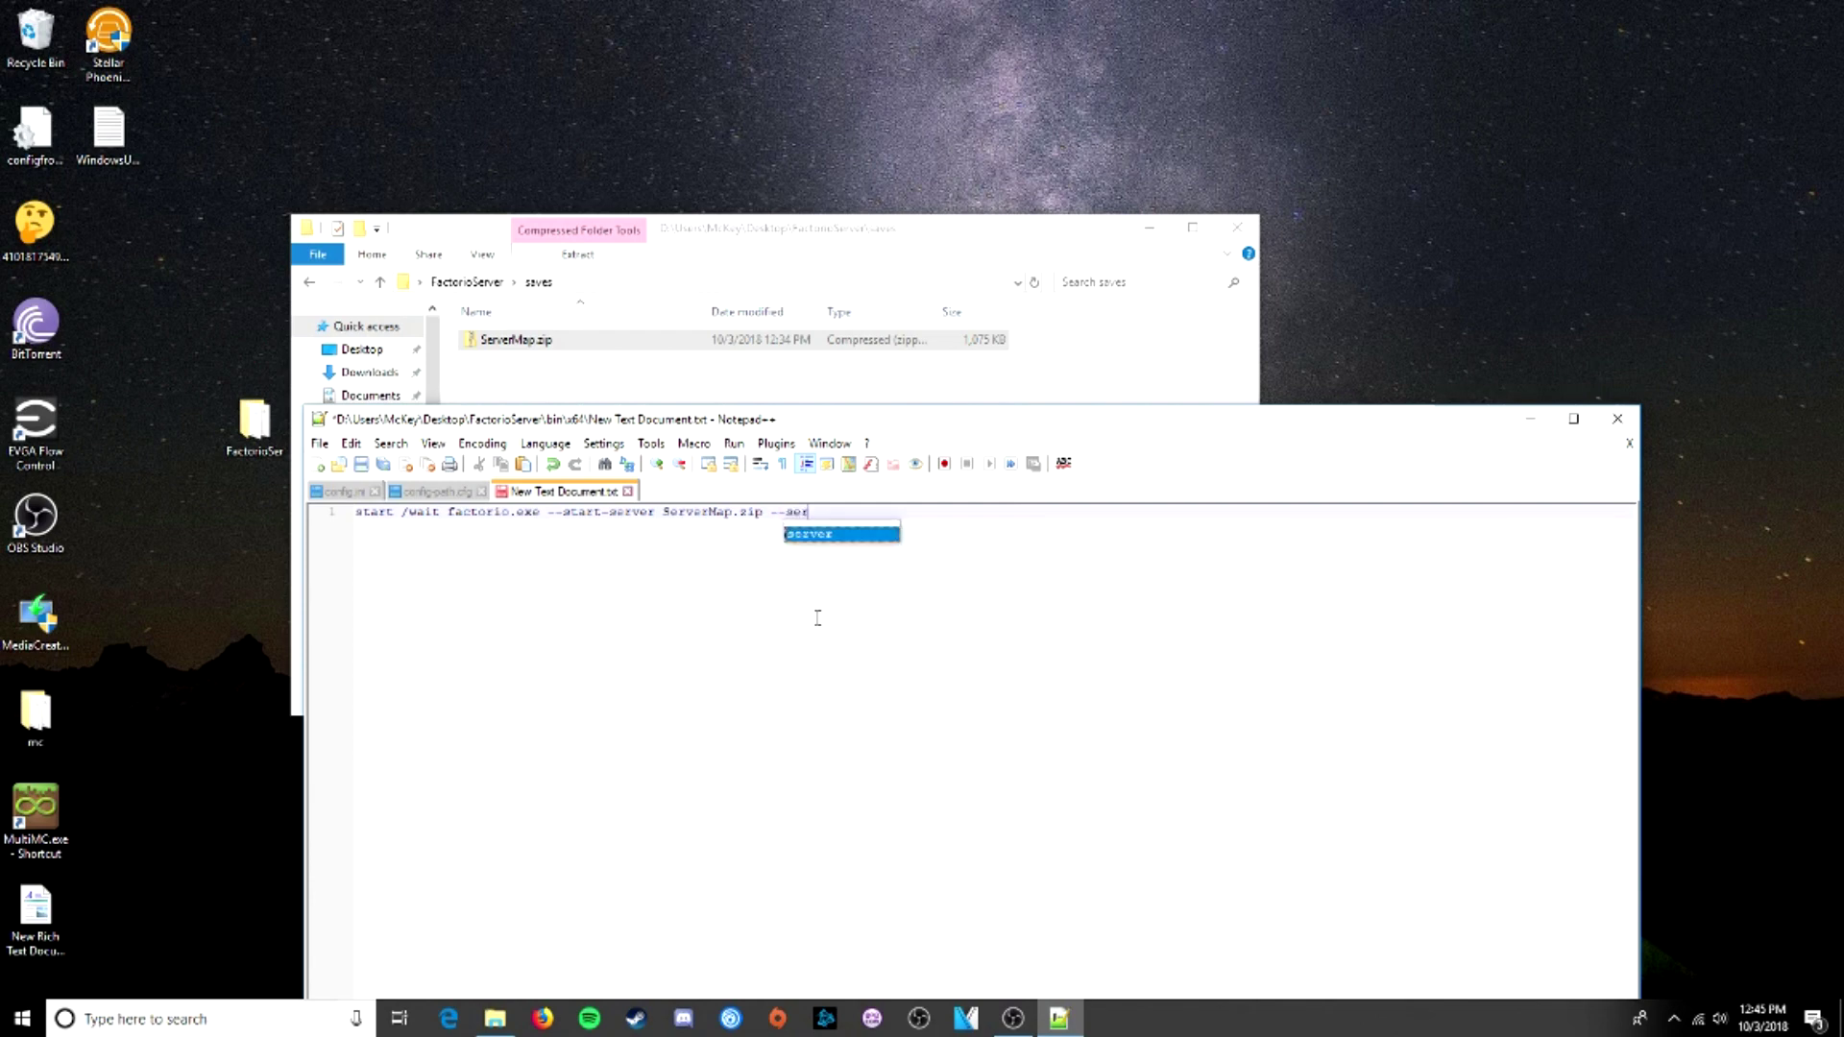
type("ver-settings")
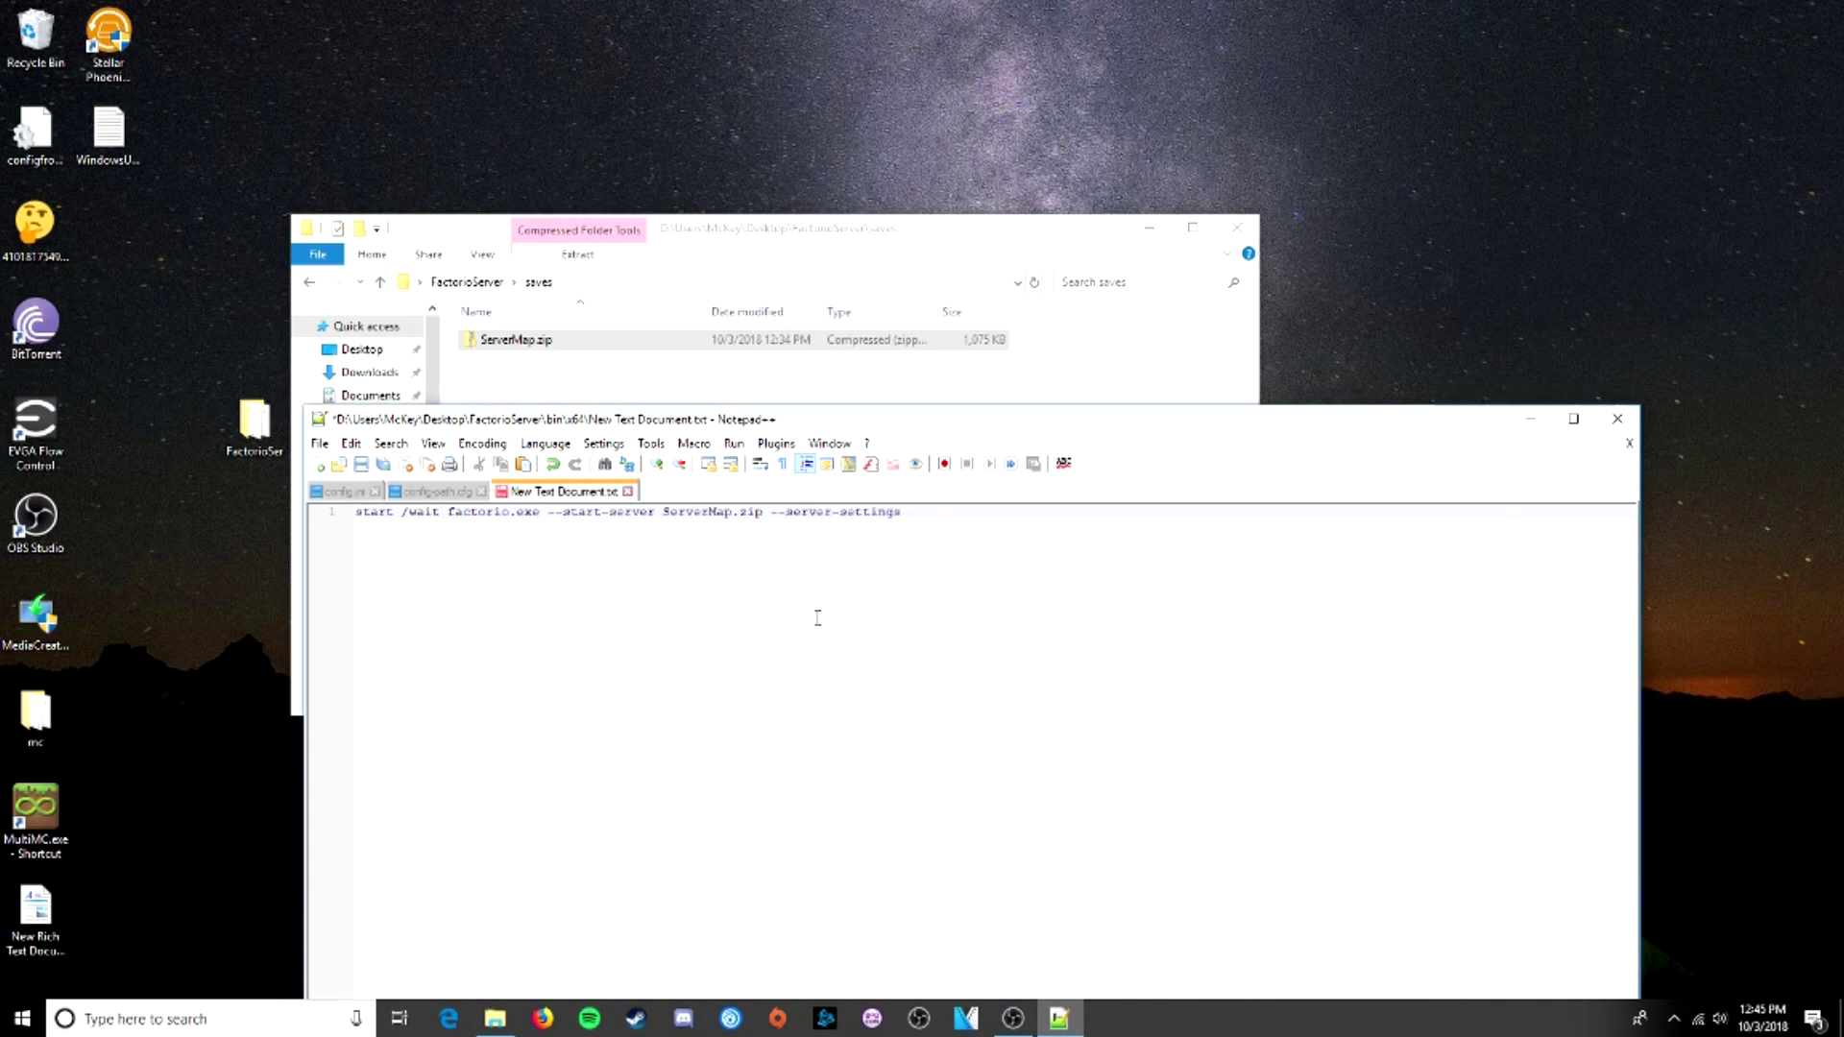
left_click_drag(912, 425, 1079, 597)
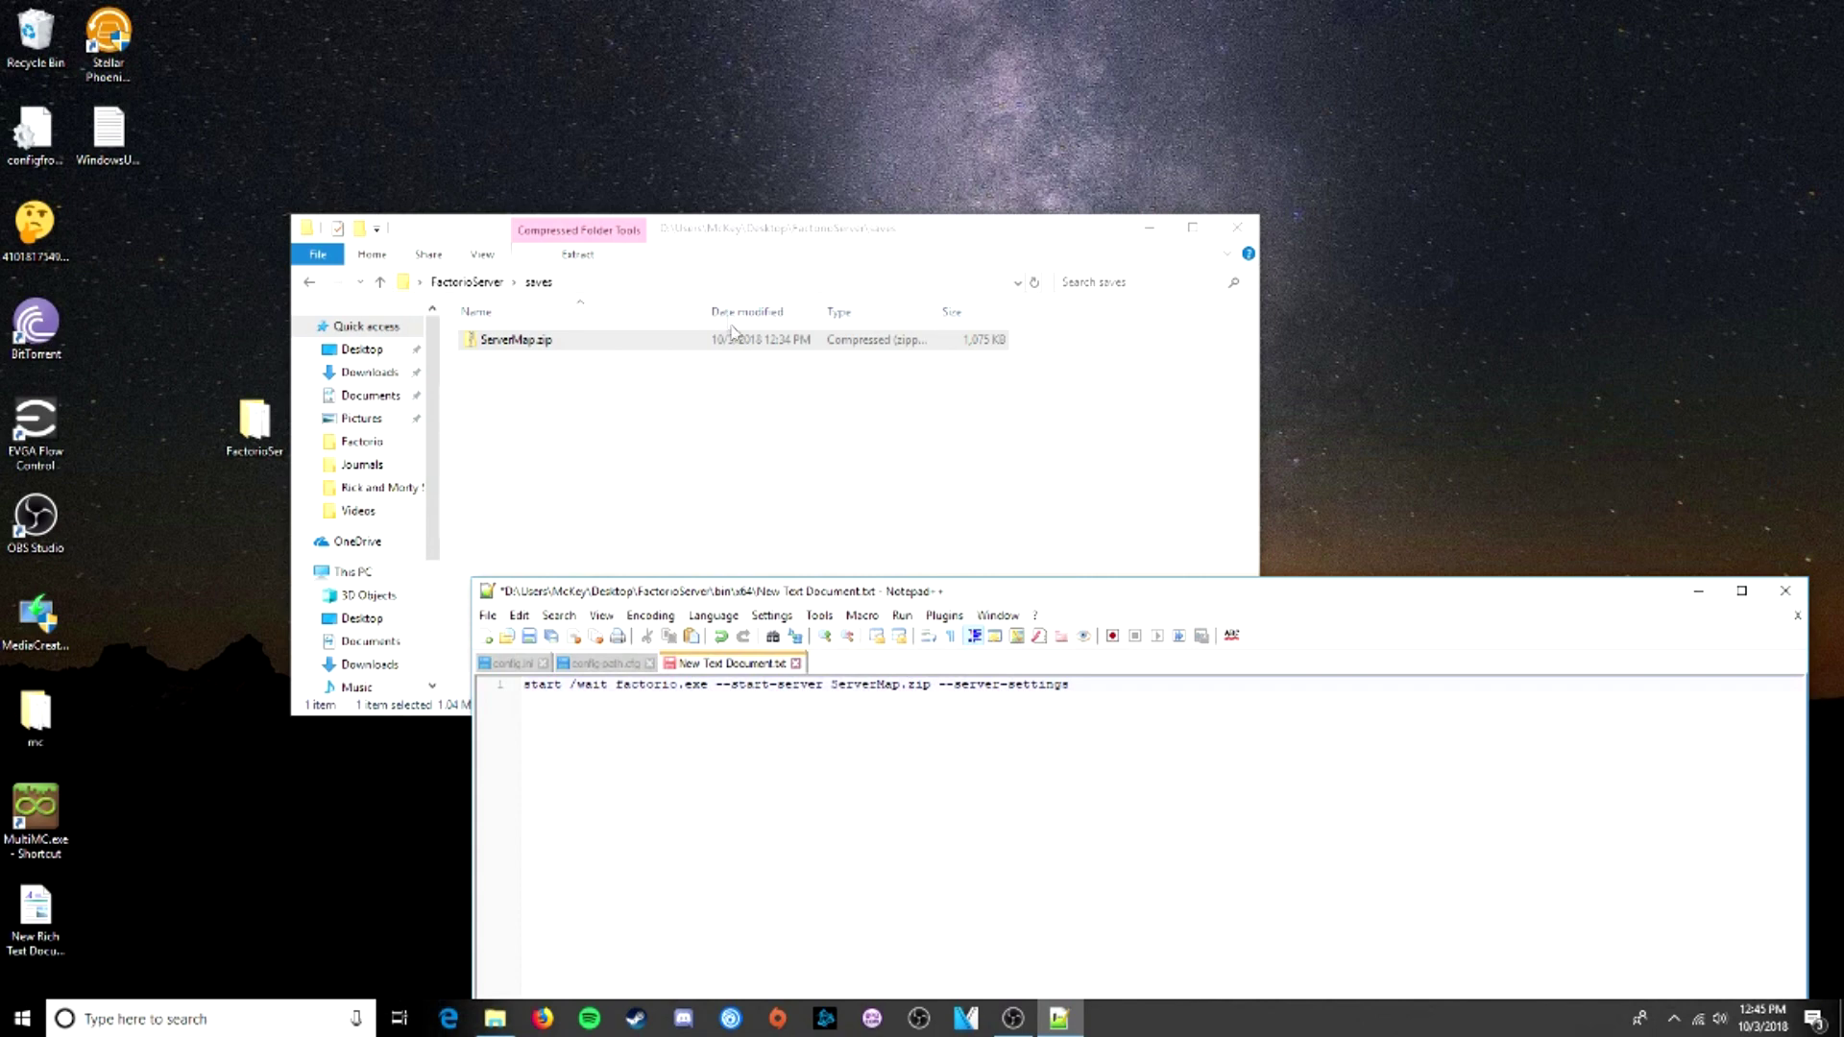
left_click(480, 283)
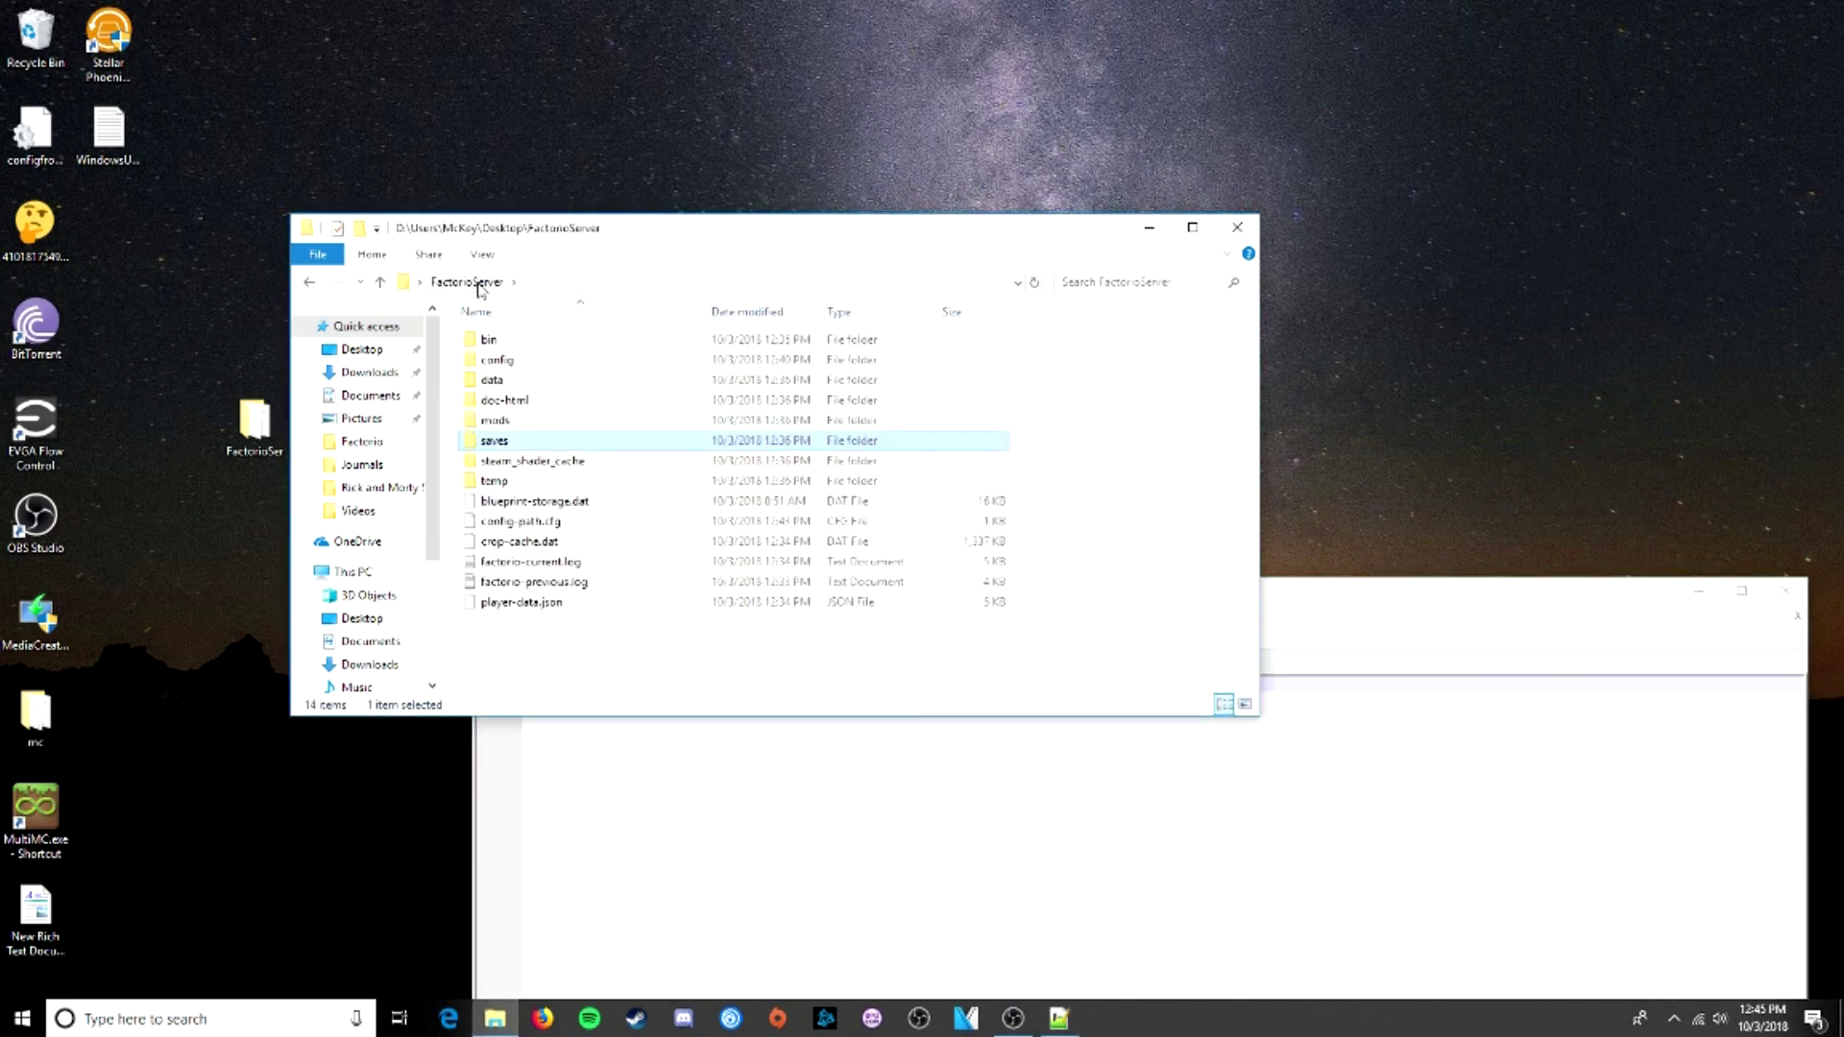
- Copy server-settings.example.json from the data folder into the FactorioServer folder
double_click(517, 383)
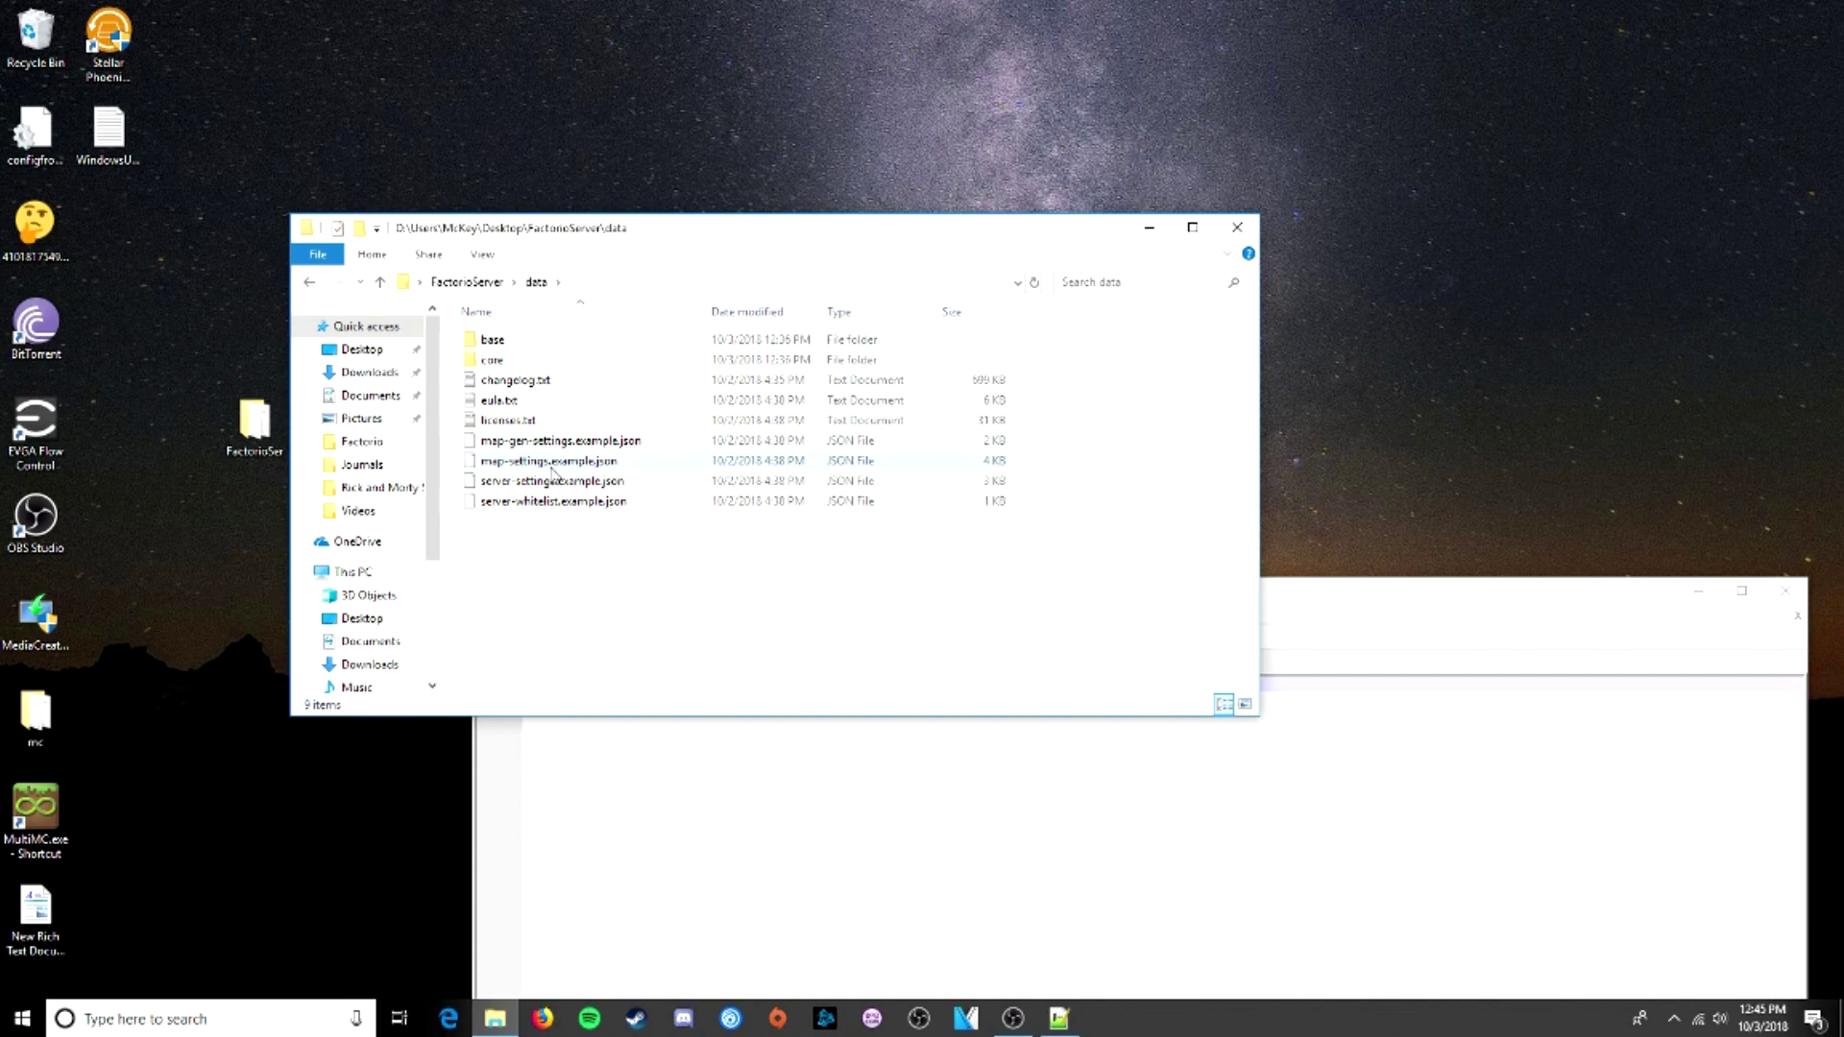
right_click(551, 485)
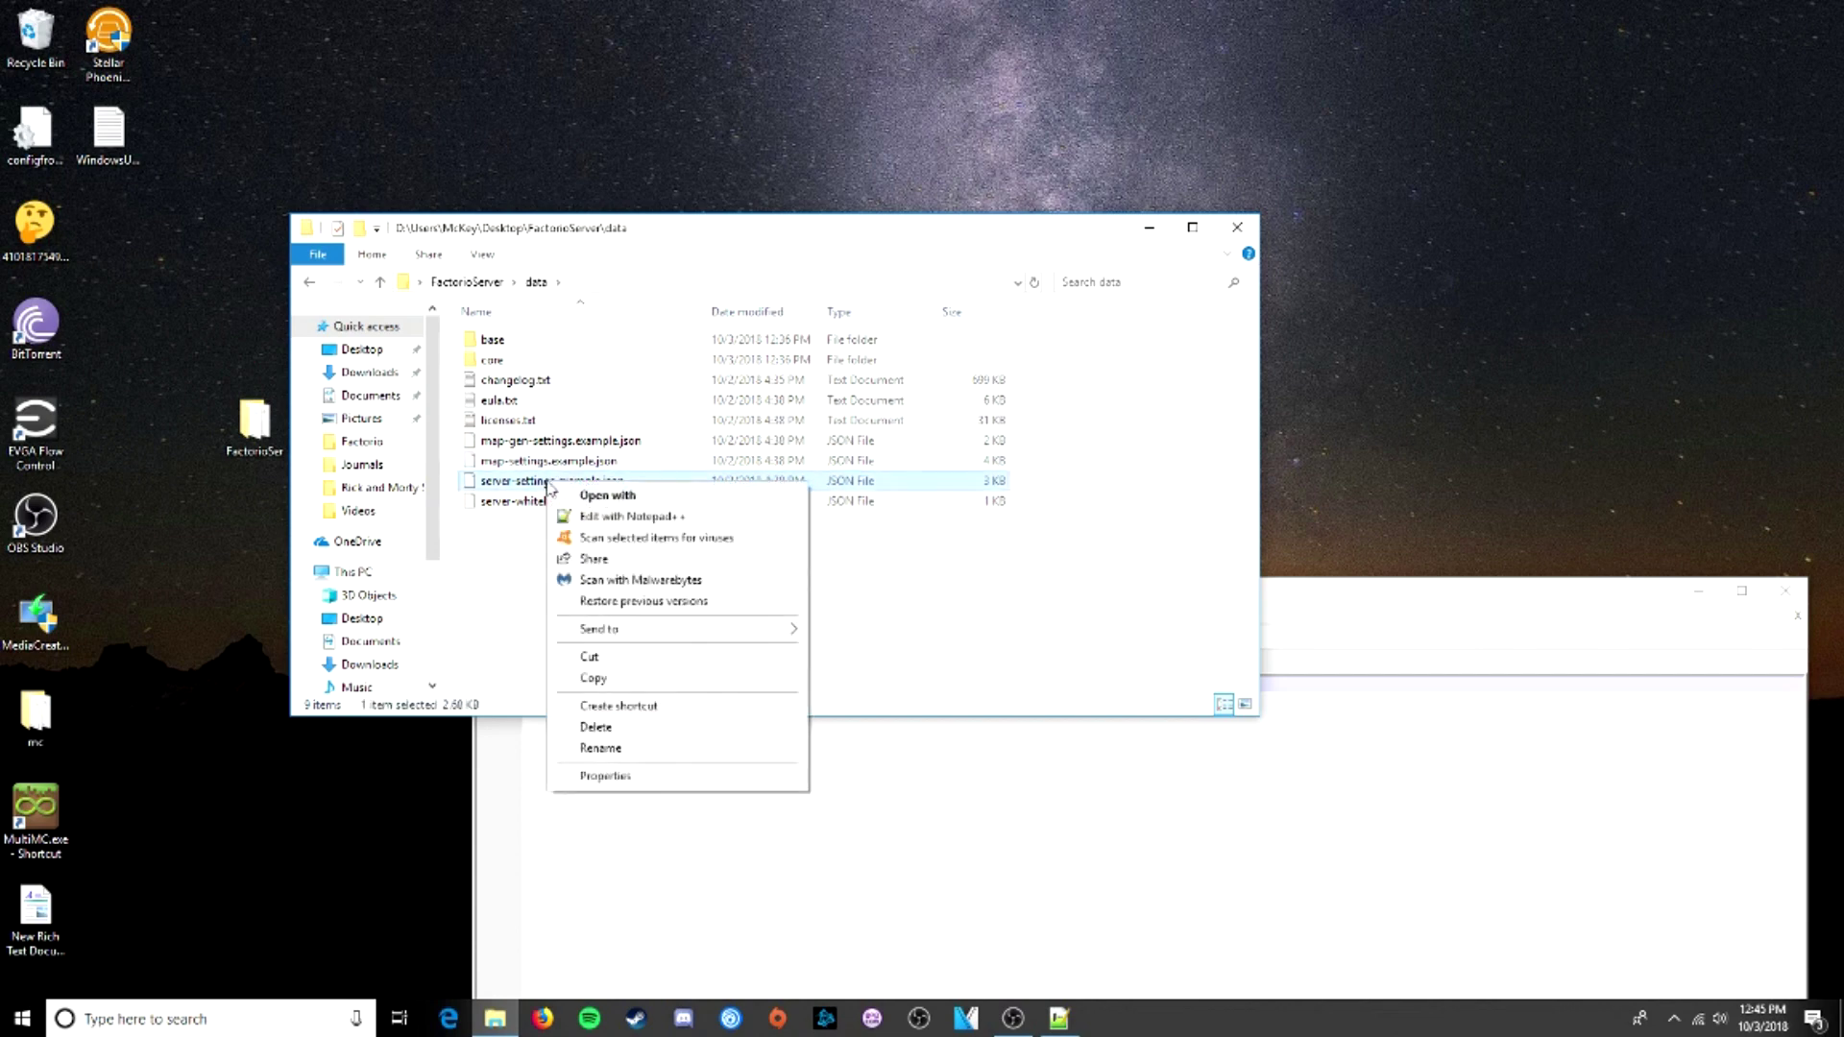
left_click(605, 679)
left_click(485, 282)
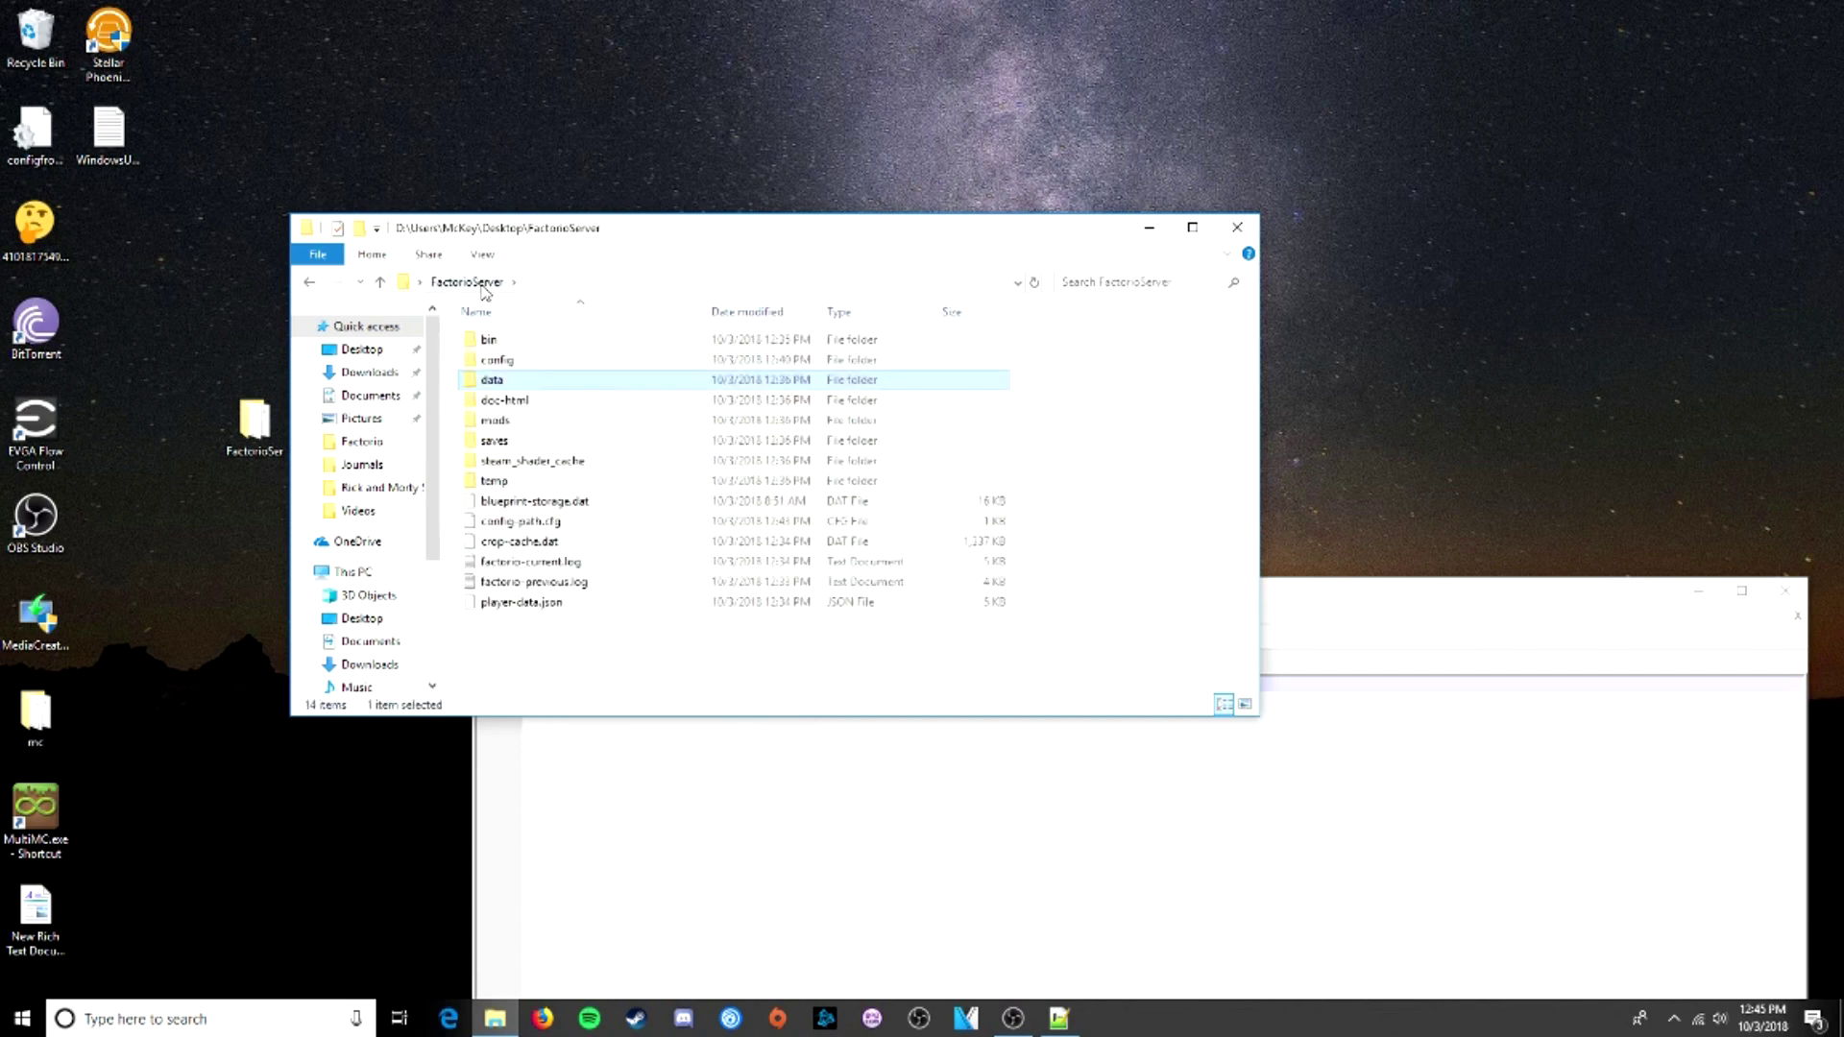
right_click(592, 642)
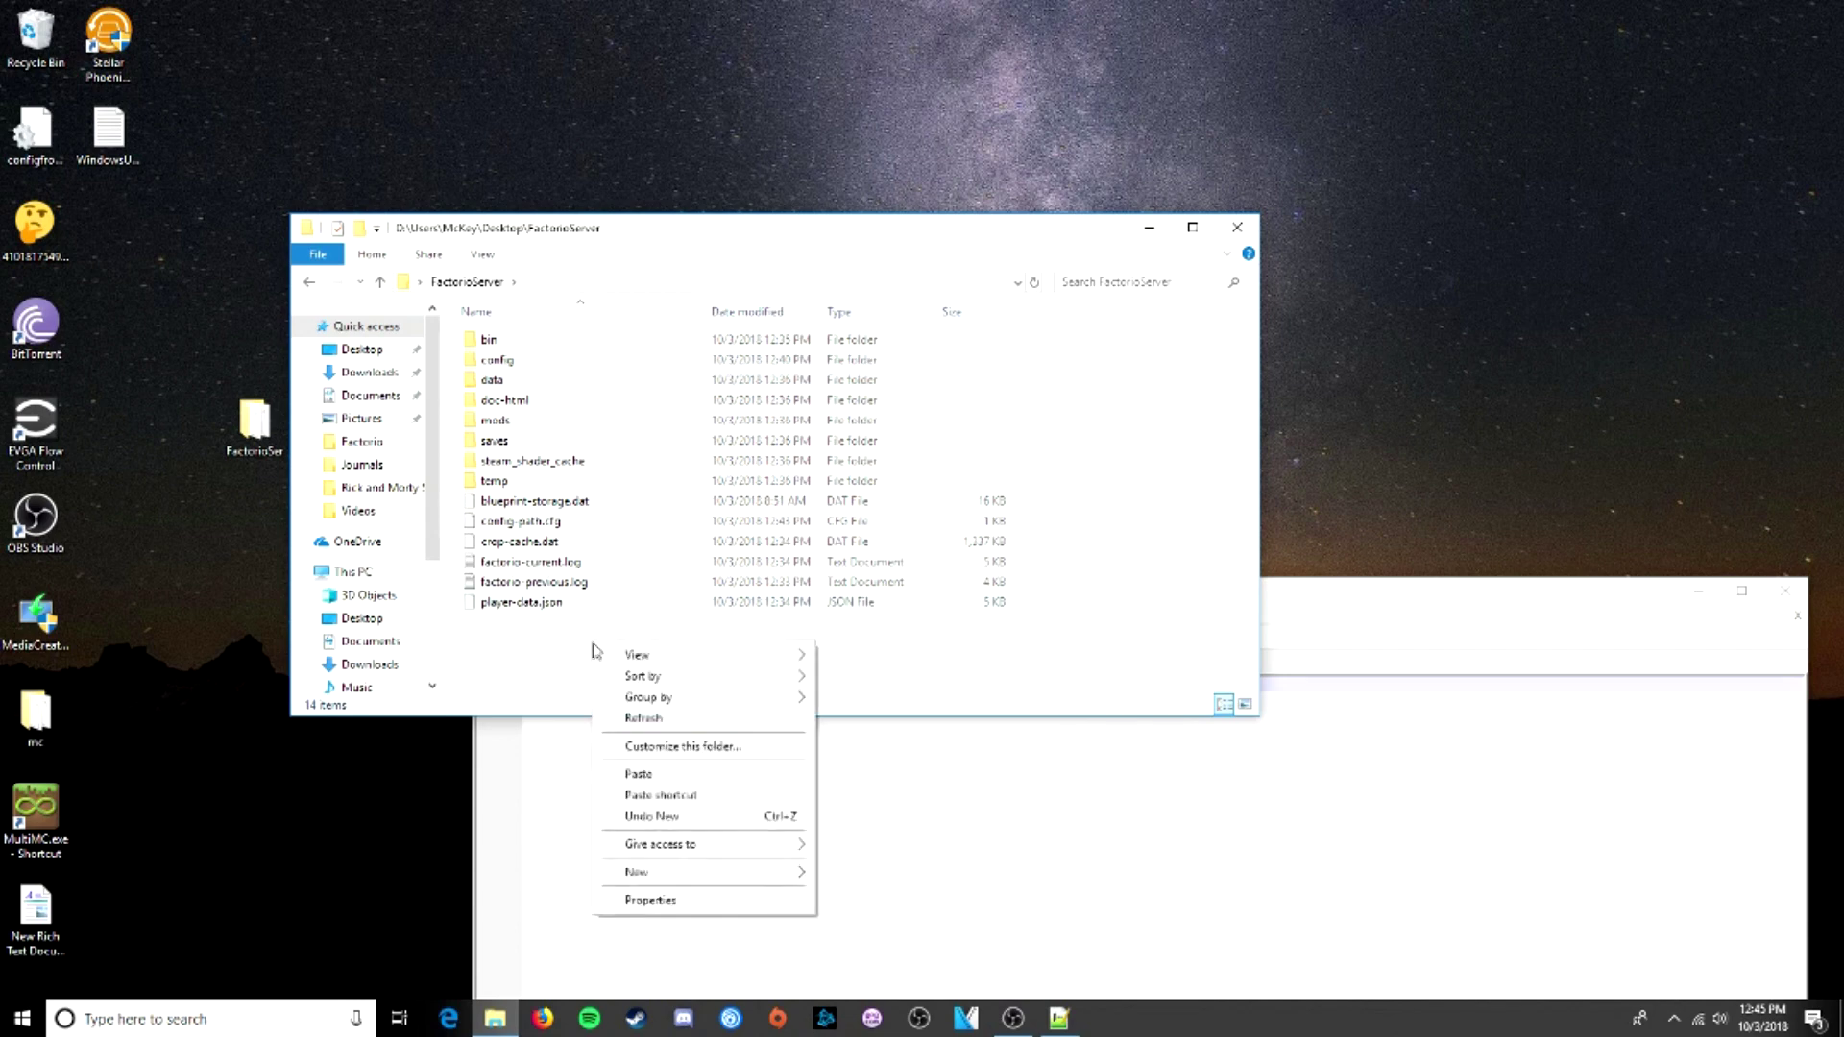
left_click(634, 768)
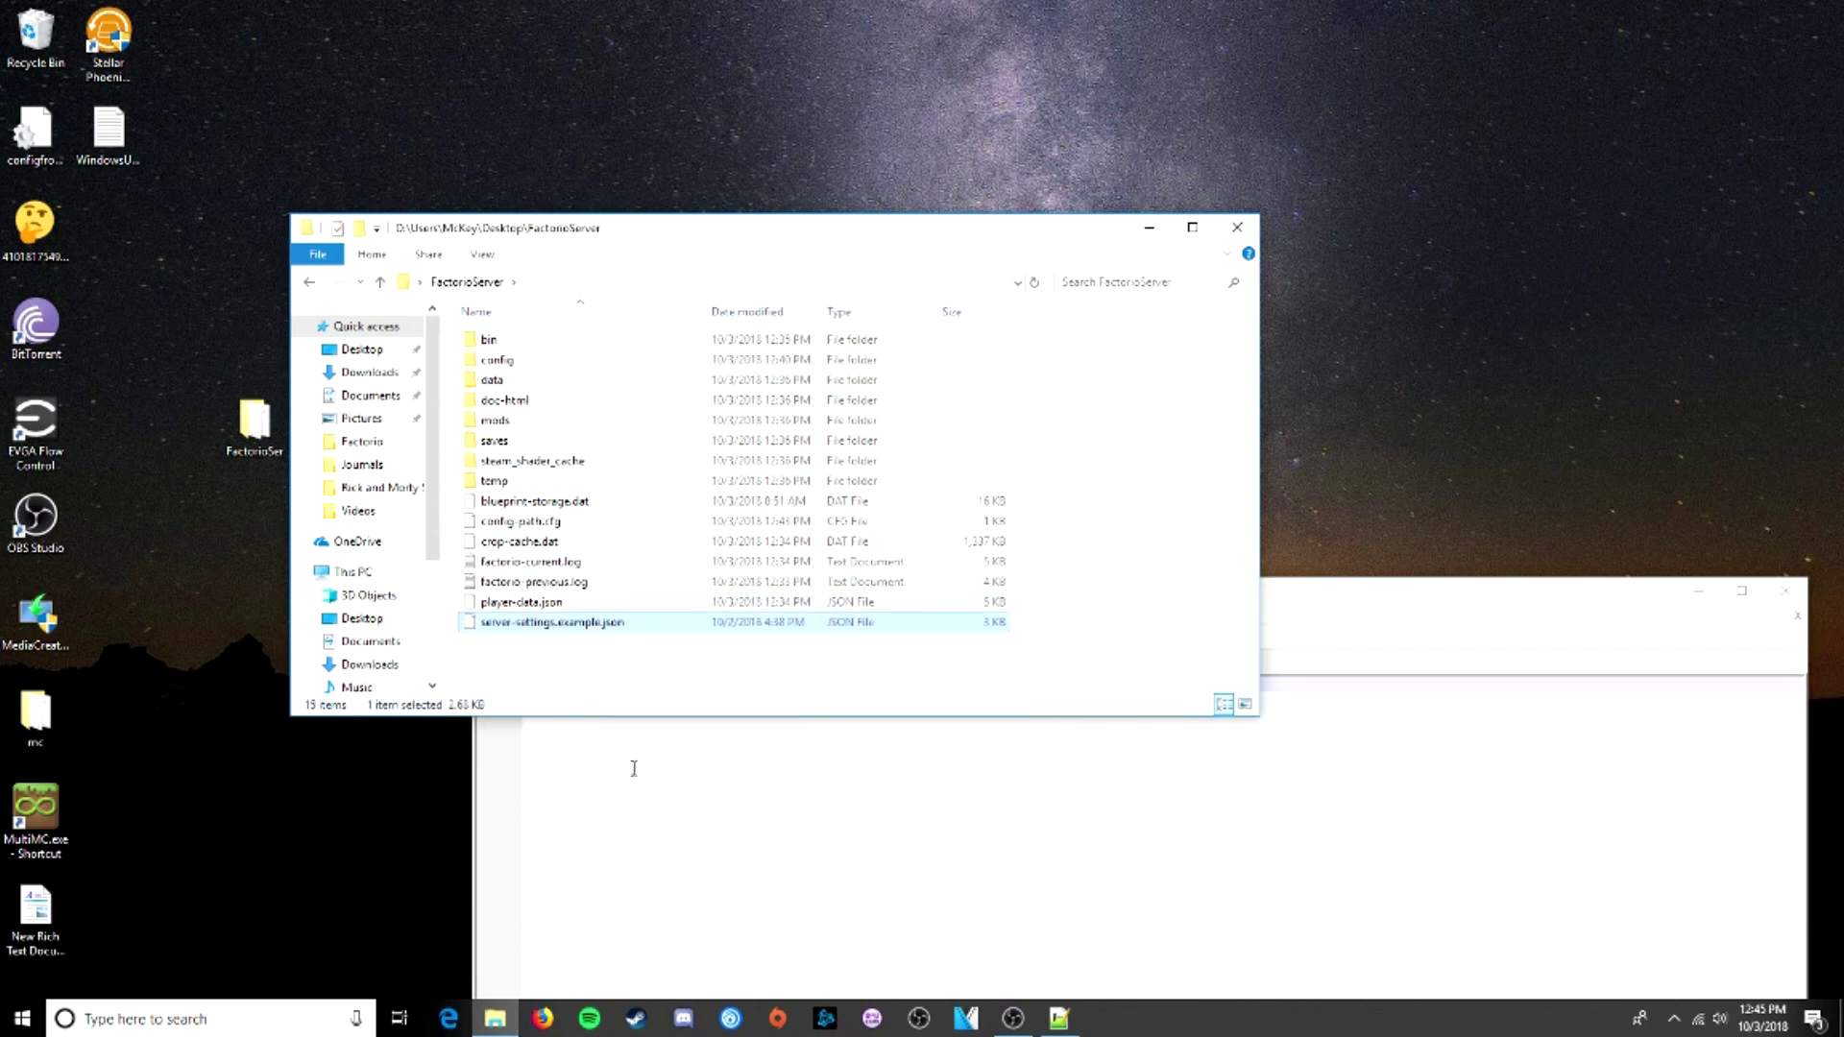
- Rename the pasted copy to server-settings.json by removing '.example'
left_click(579, 627)
left_click_drag(602, 622, 556, 629)
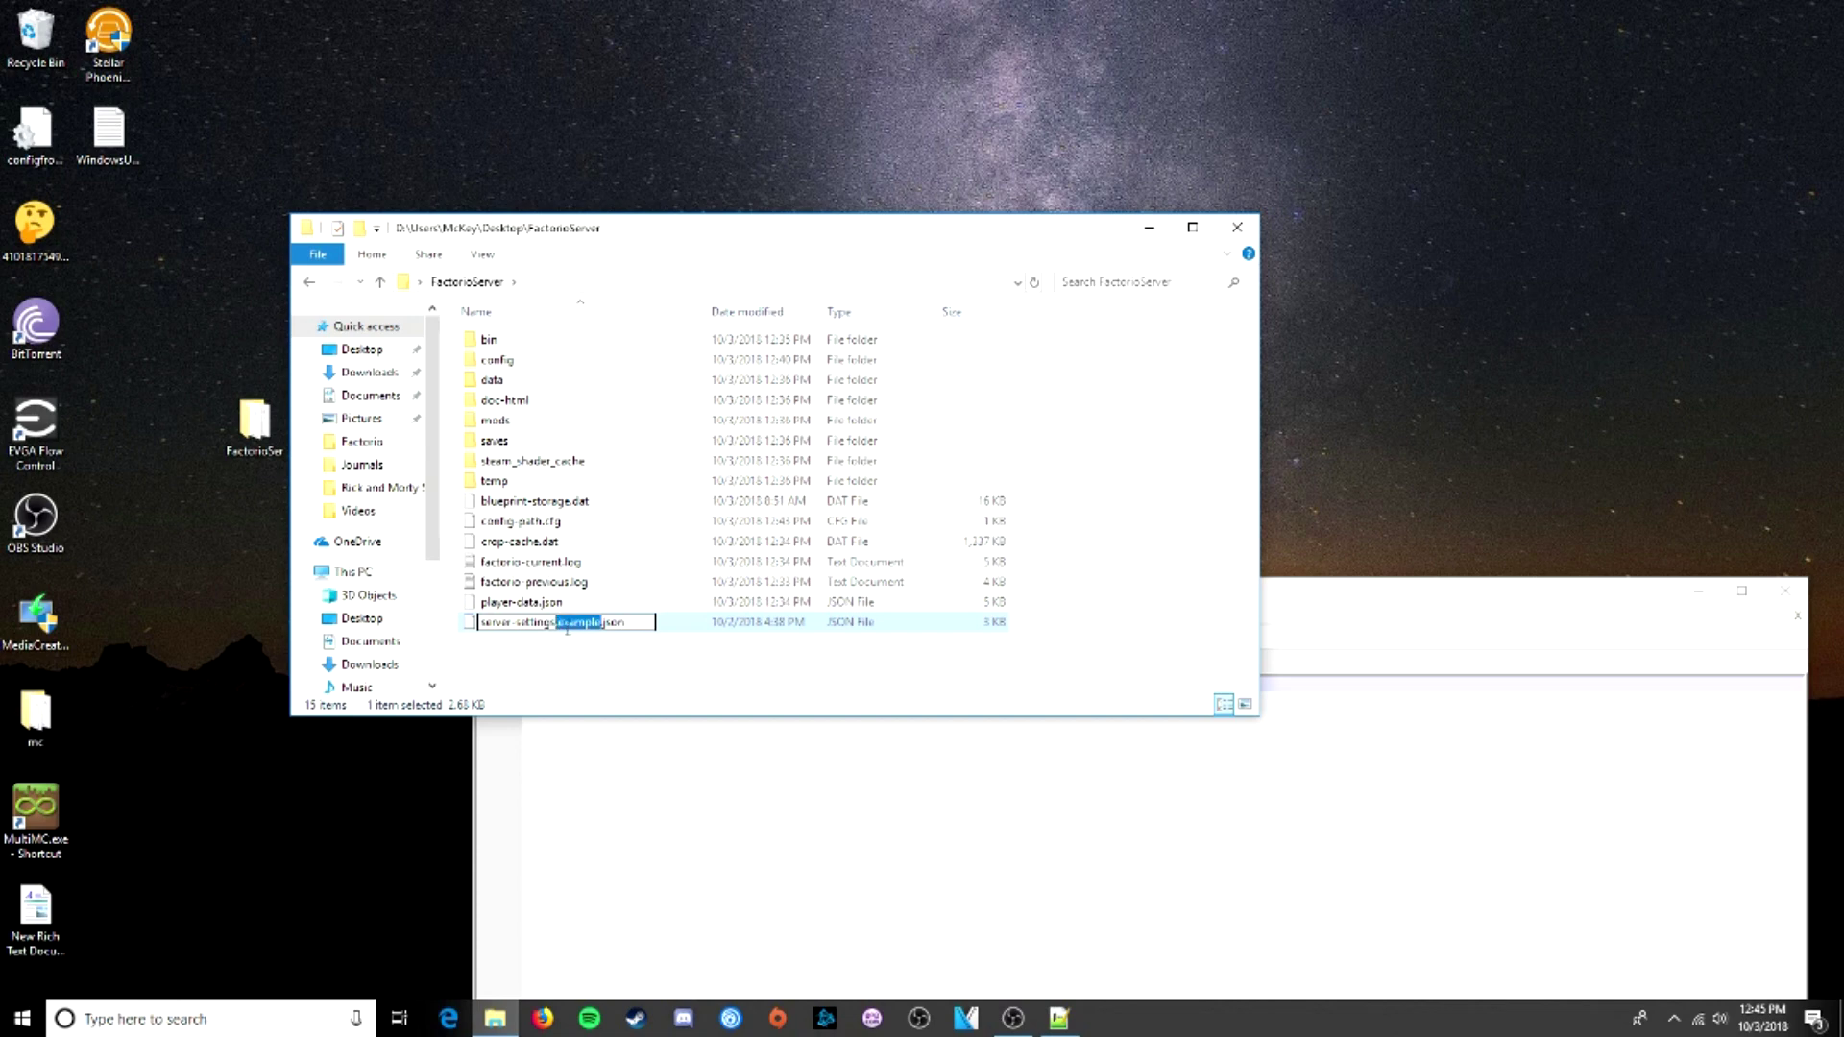
key("BackSpace")
left_click(544, 665)
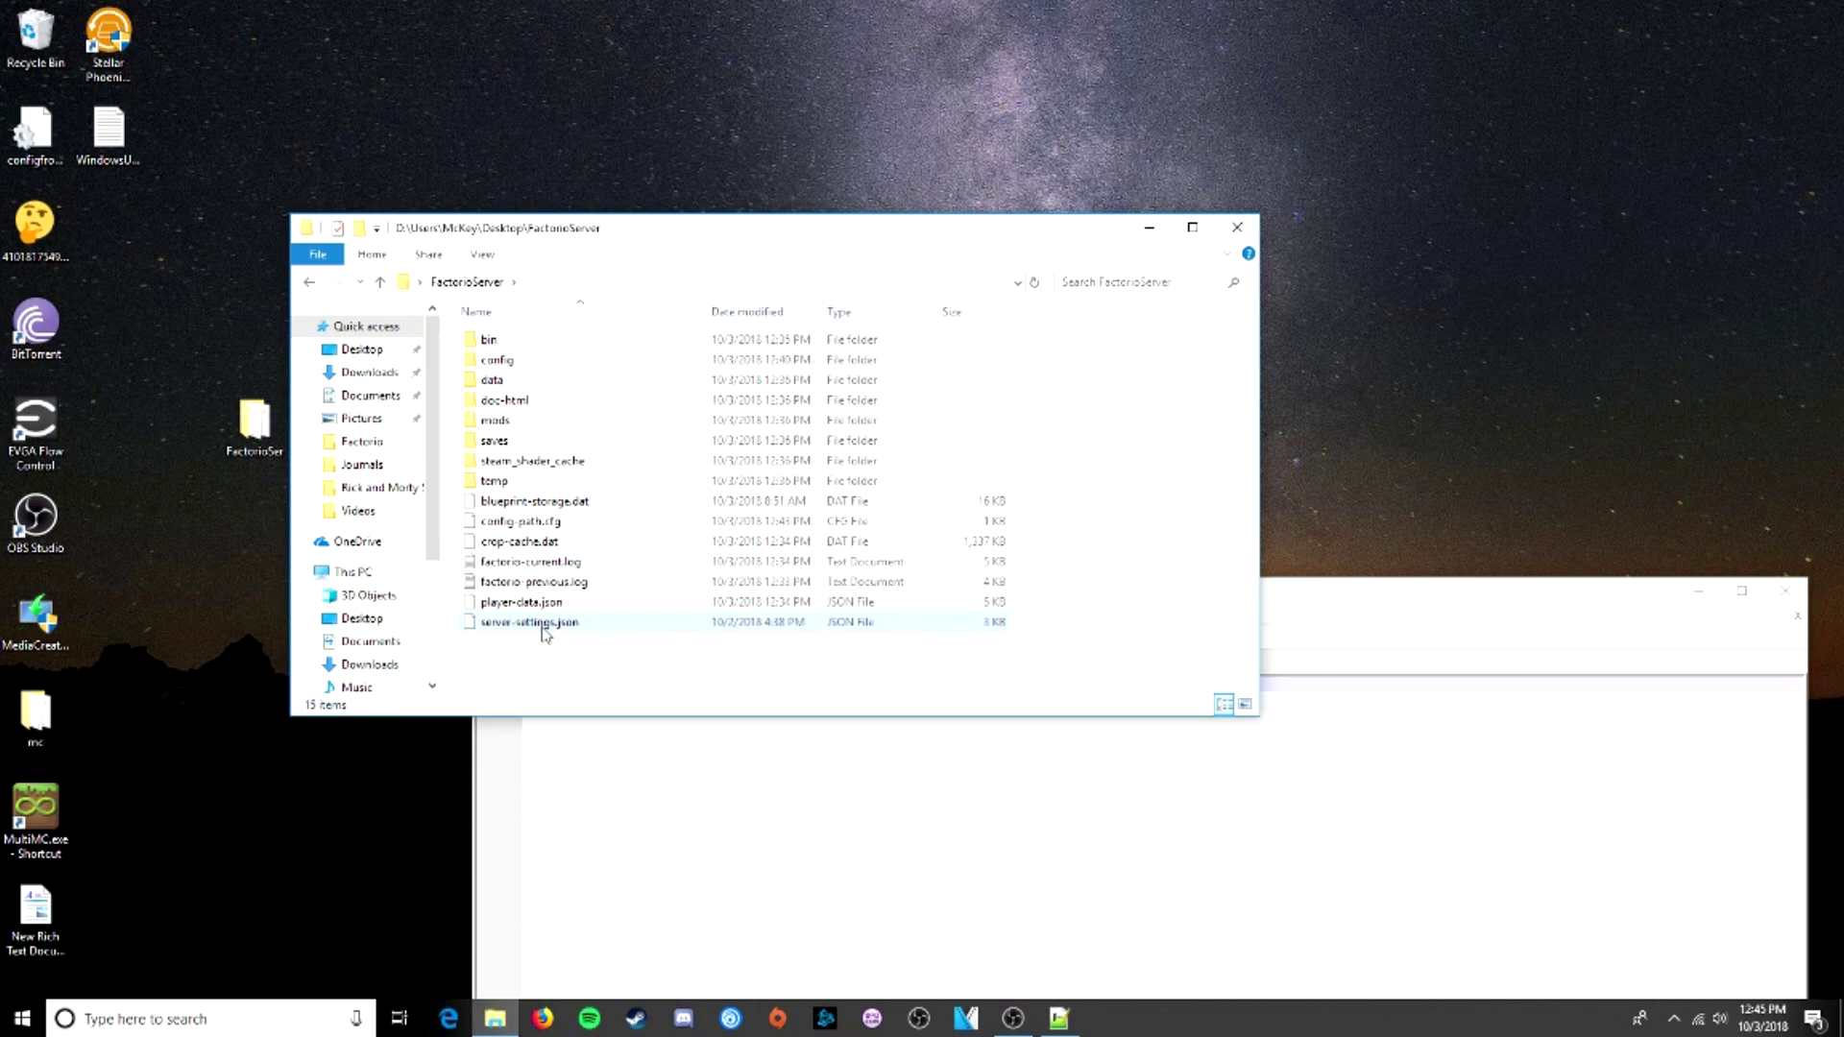
right_click(540, 626)
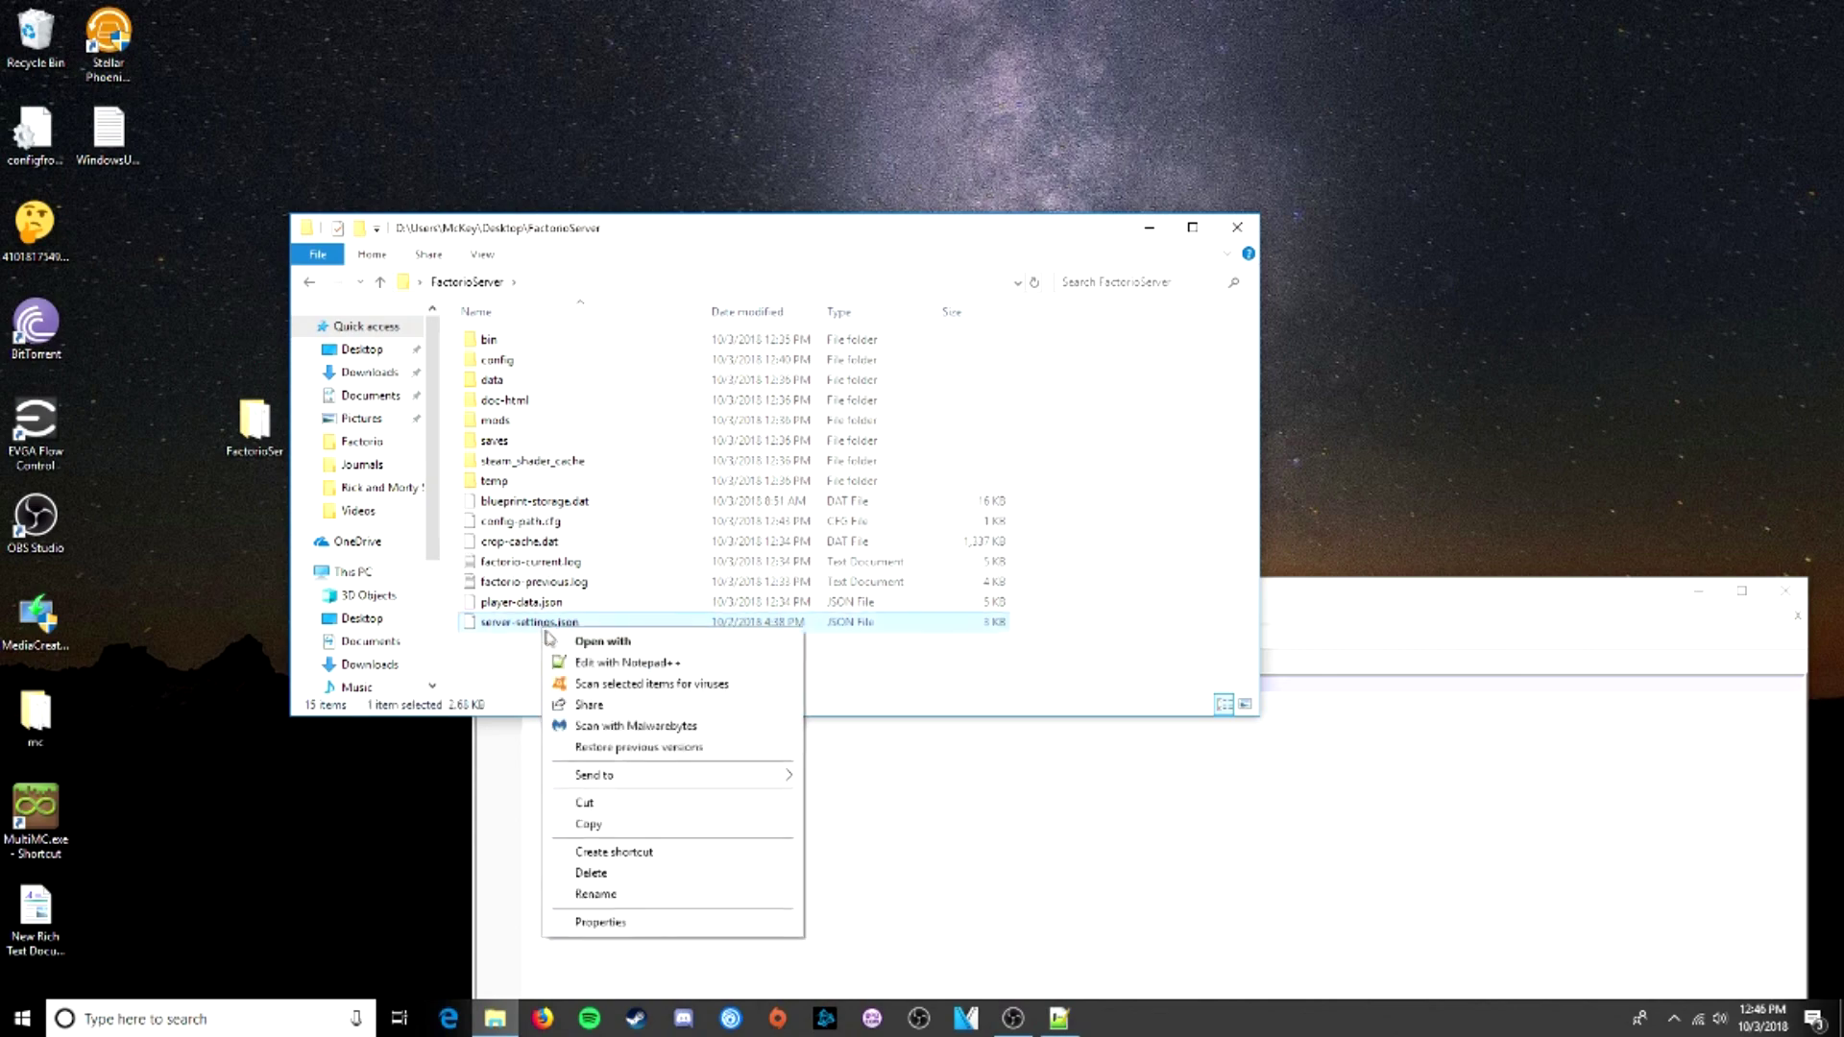
- Open server-settings.json in Notepad++ and replace the placeholder name with a custom server name
left_click(591, 670)
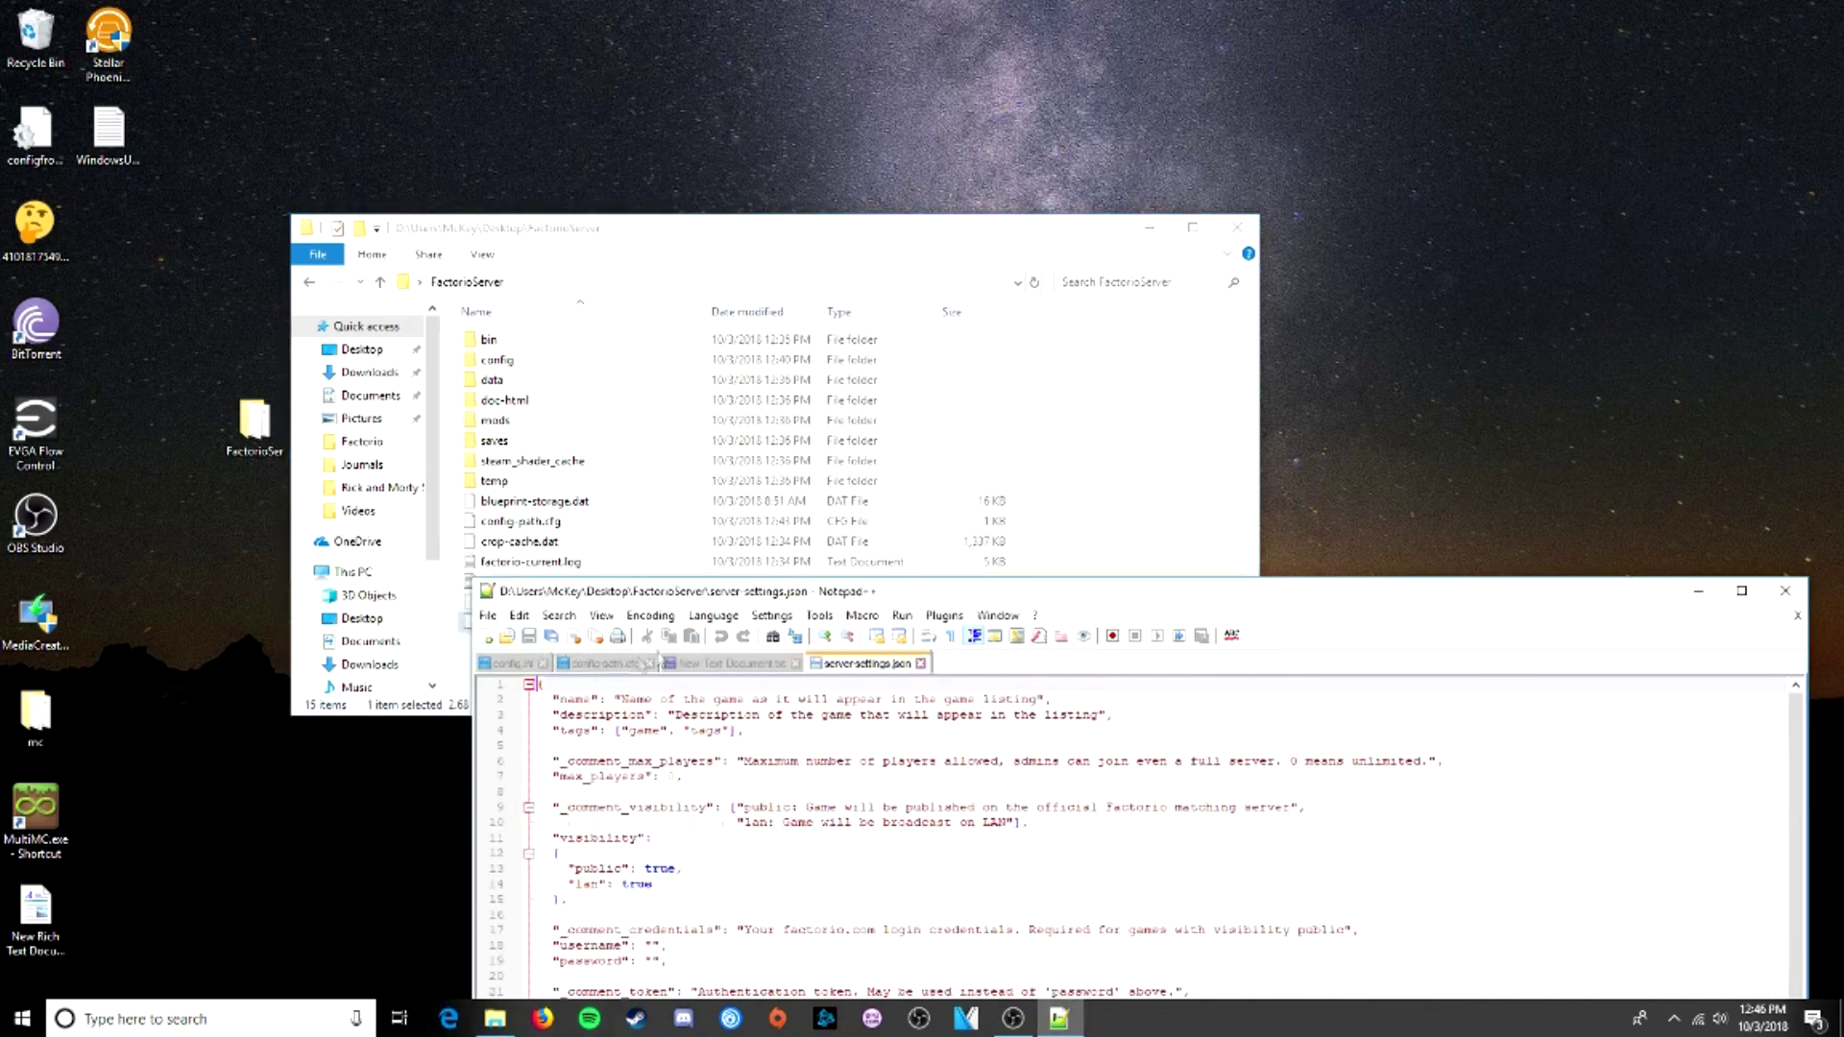
left_click_drag(818, 600, 625, 77)
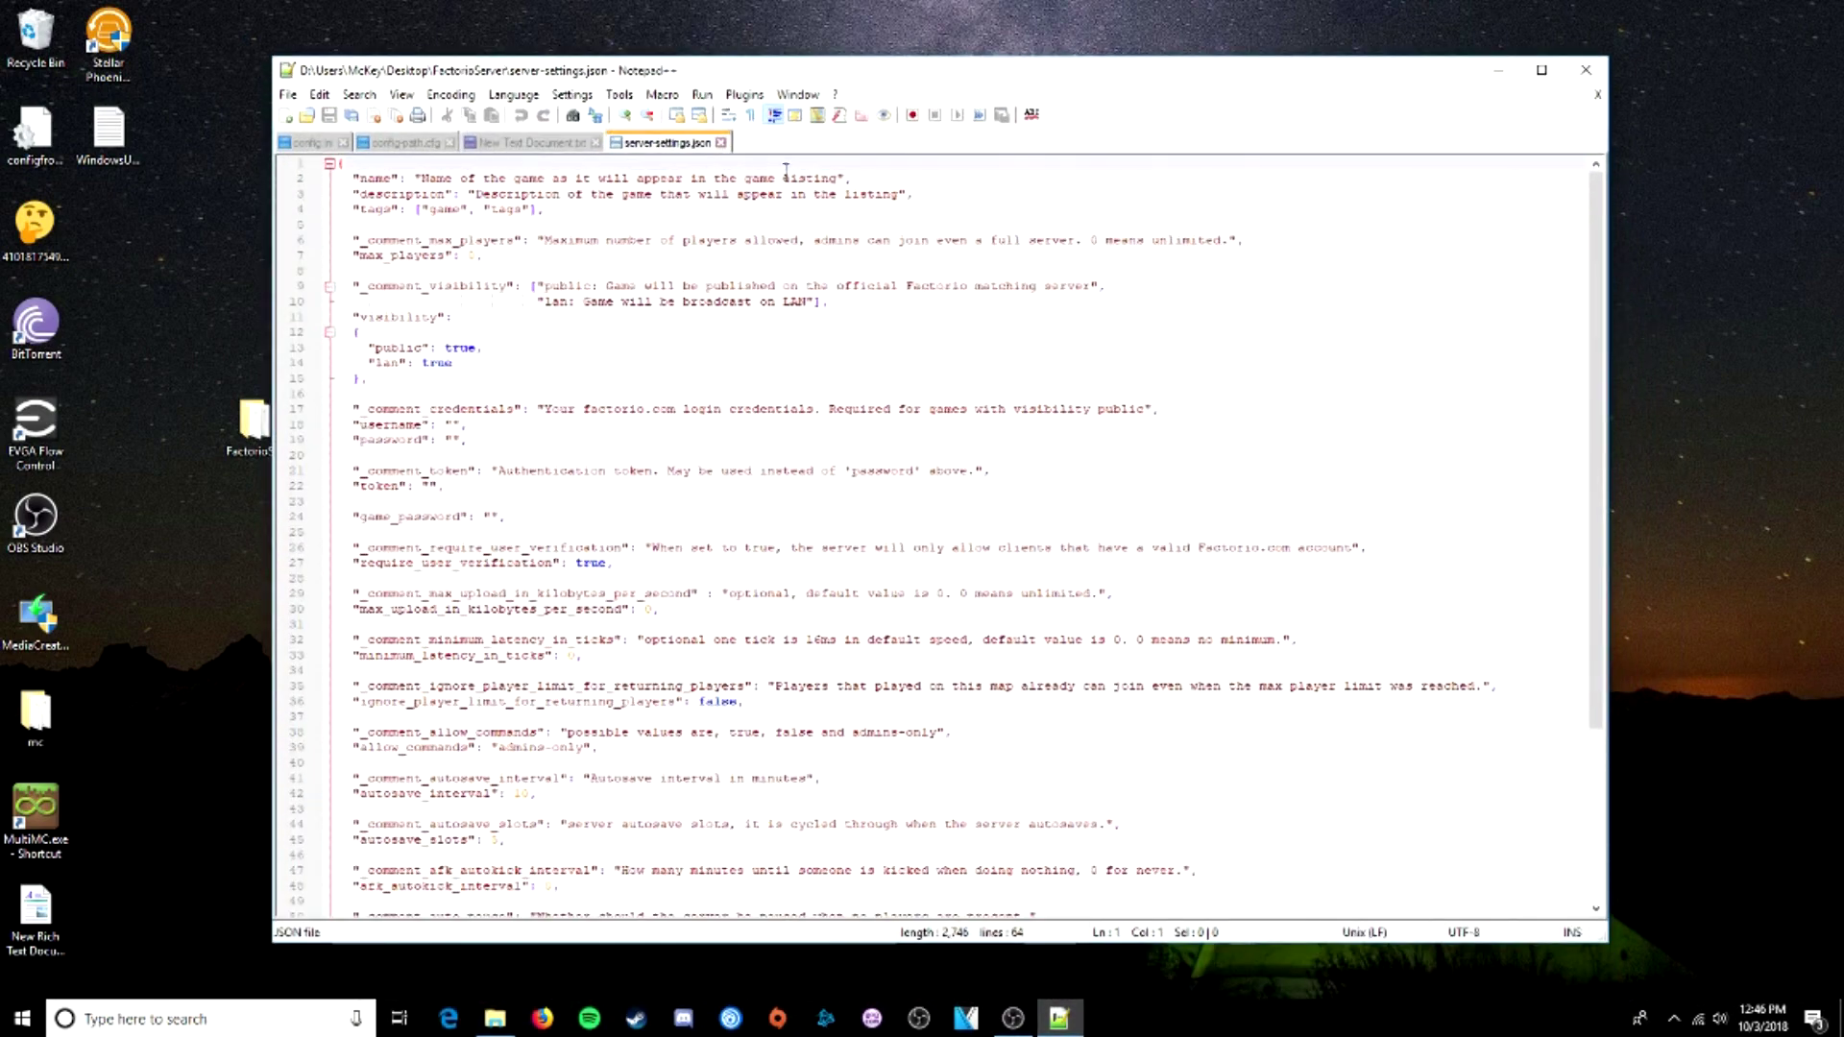
scroll(676, 403, "down", 5)
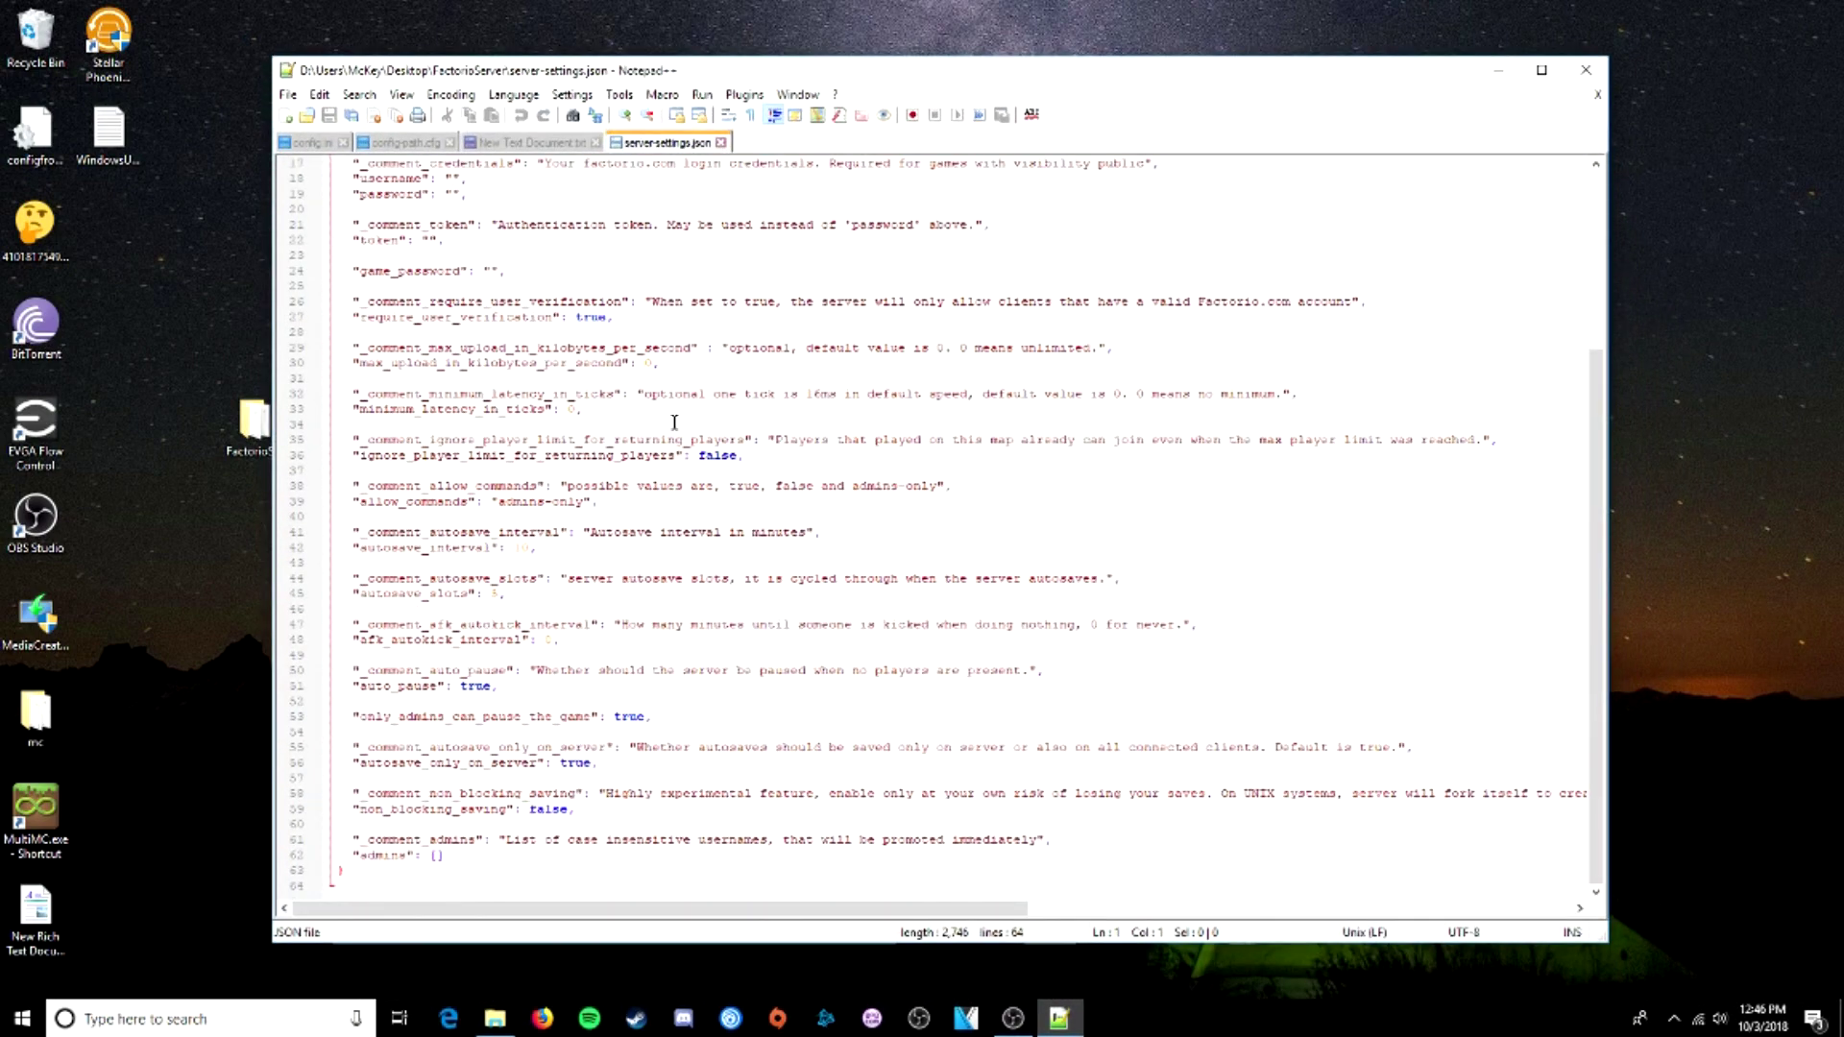
scroll(674, 428, "up", 5)
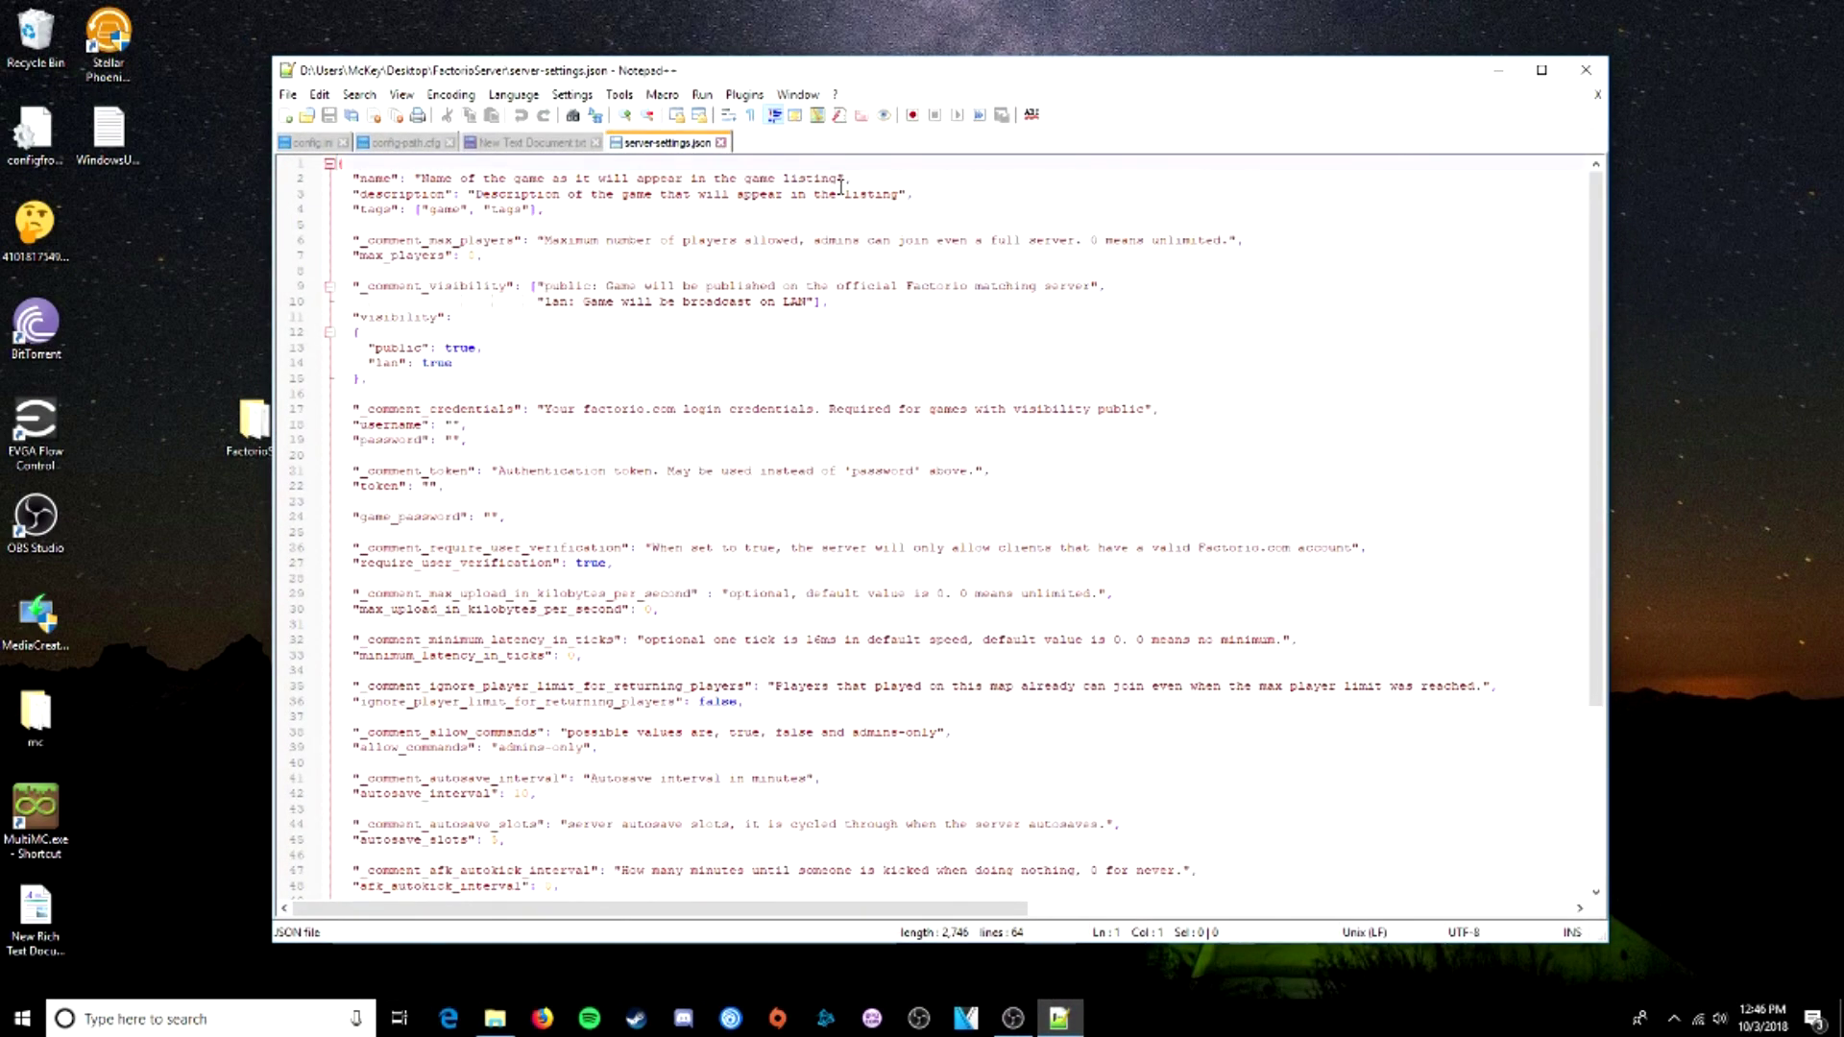
left_click_drag(840, 179, 423, 179)
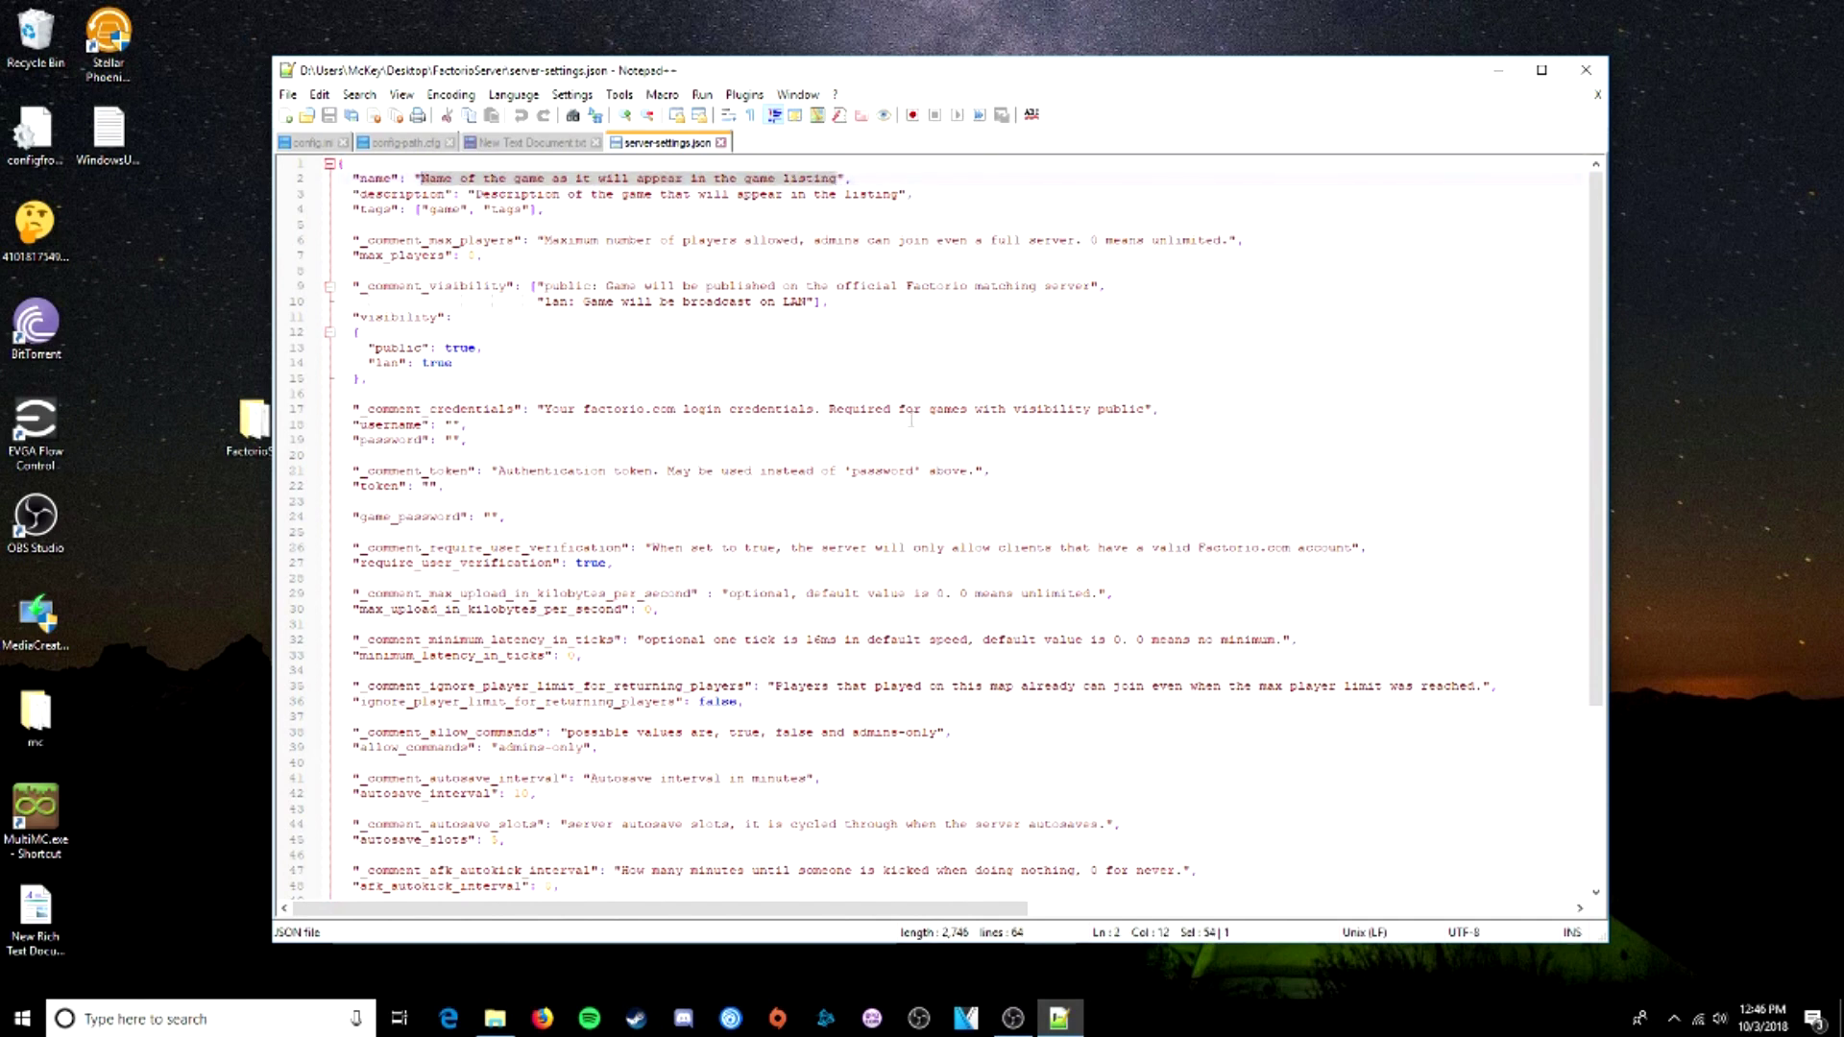
type("McSwaggers")
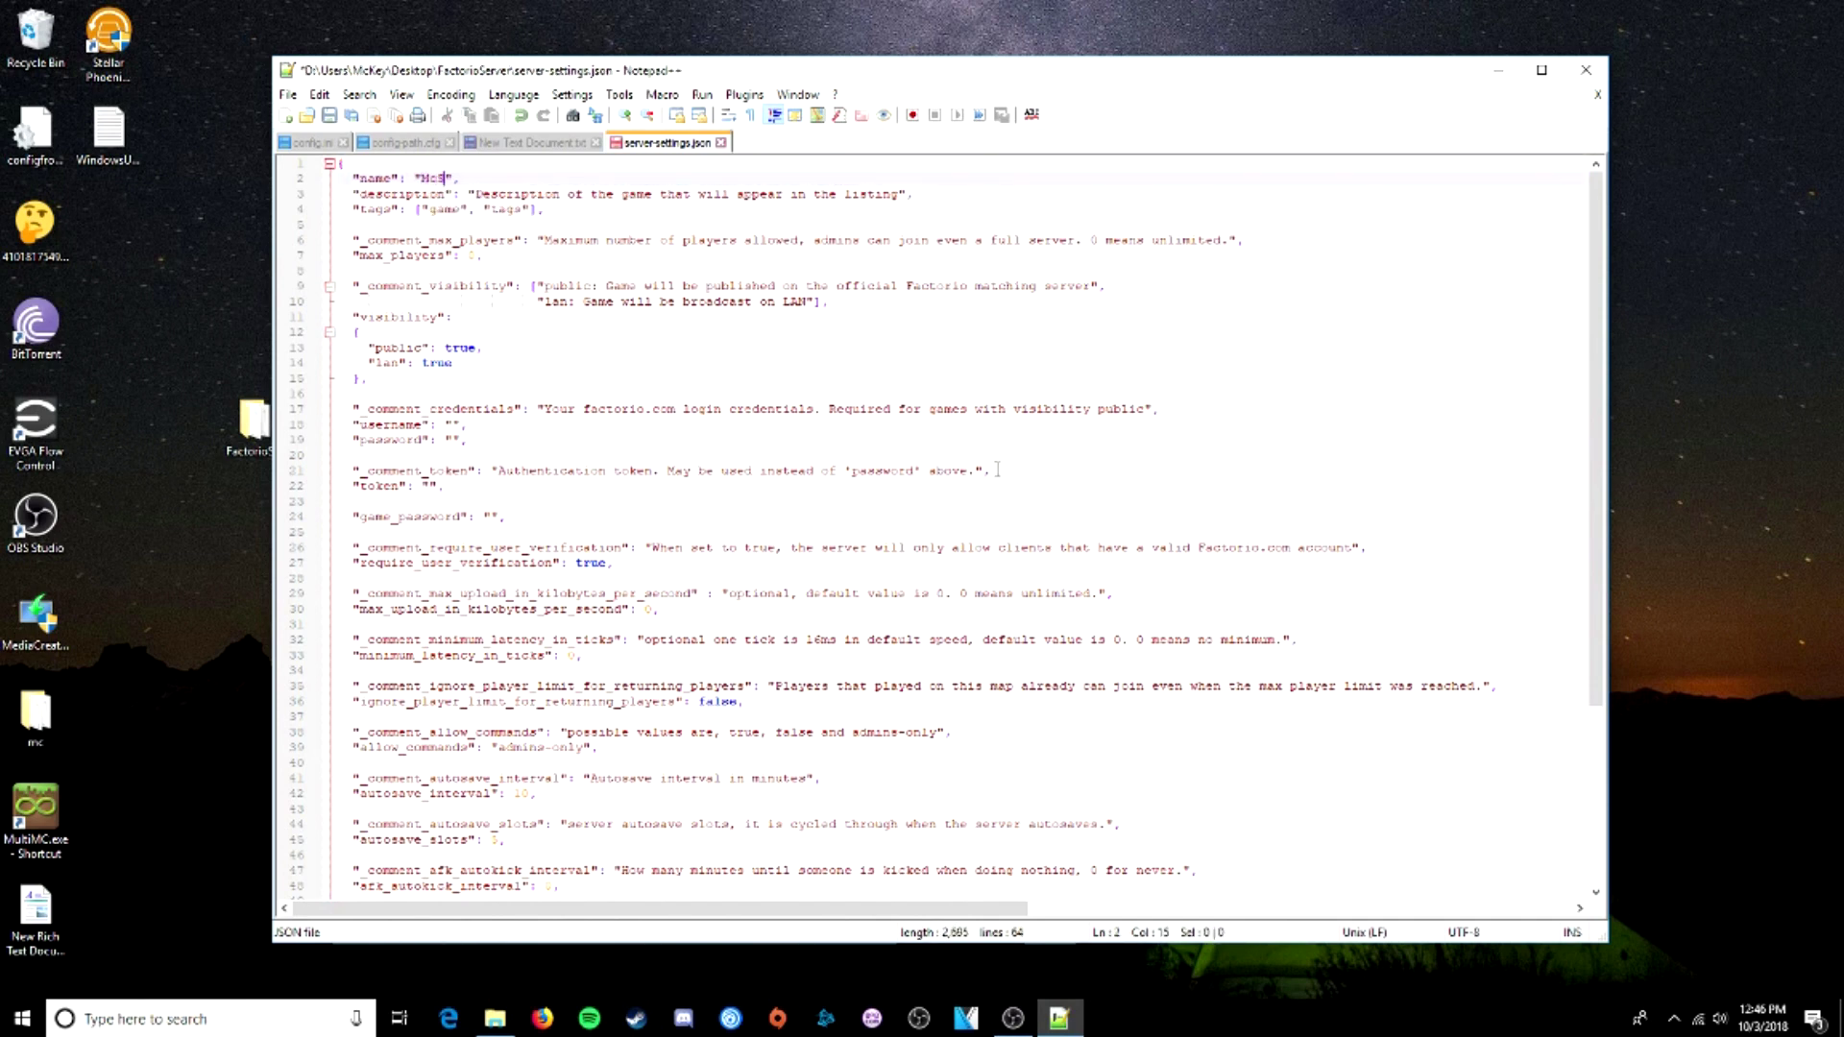
type(" Server")
- Set the description to 'Dedicated server runs from 9am to 3pm US Eastern Time'
left_click_drag(899, 196, 477, 196)
type("Ded")
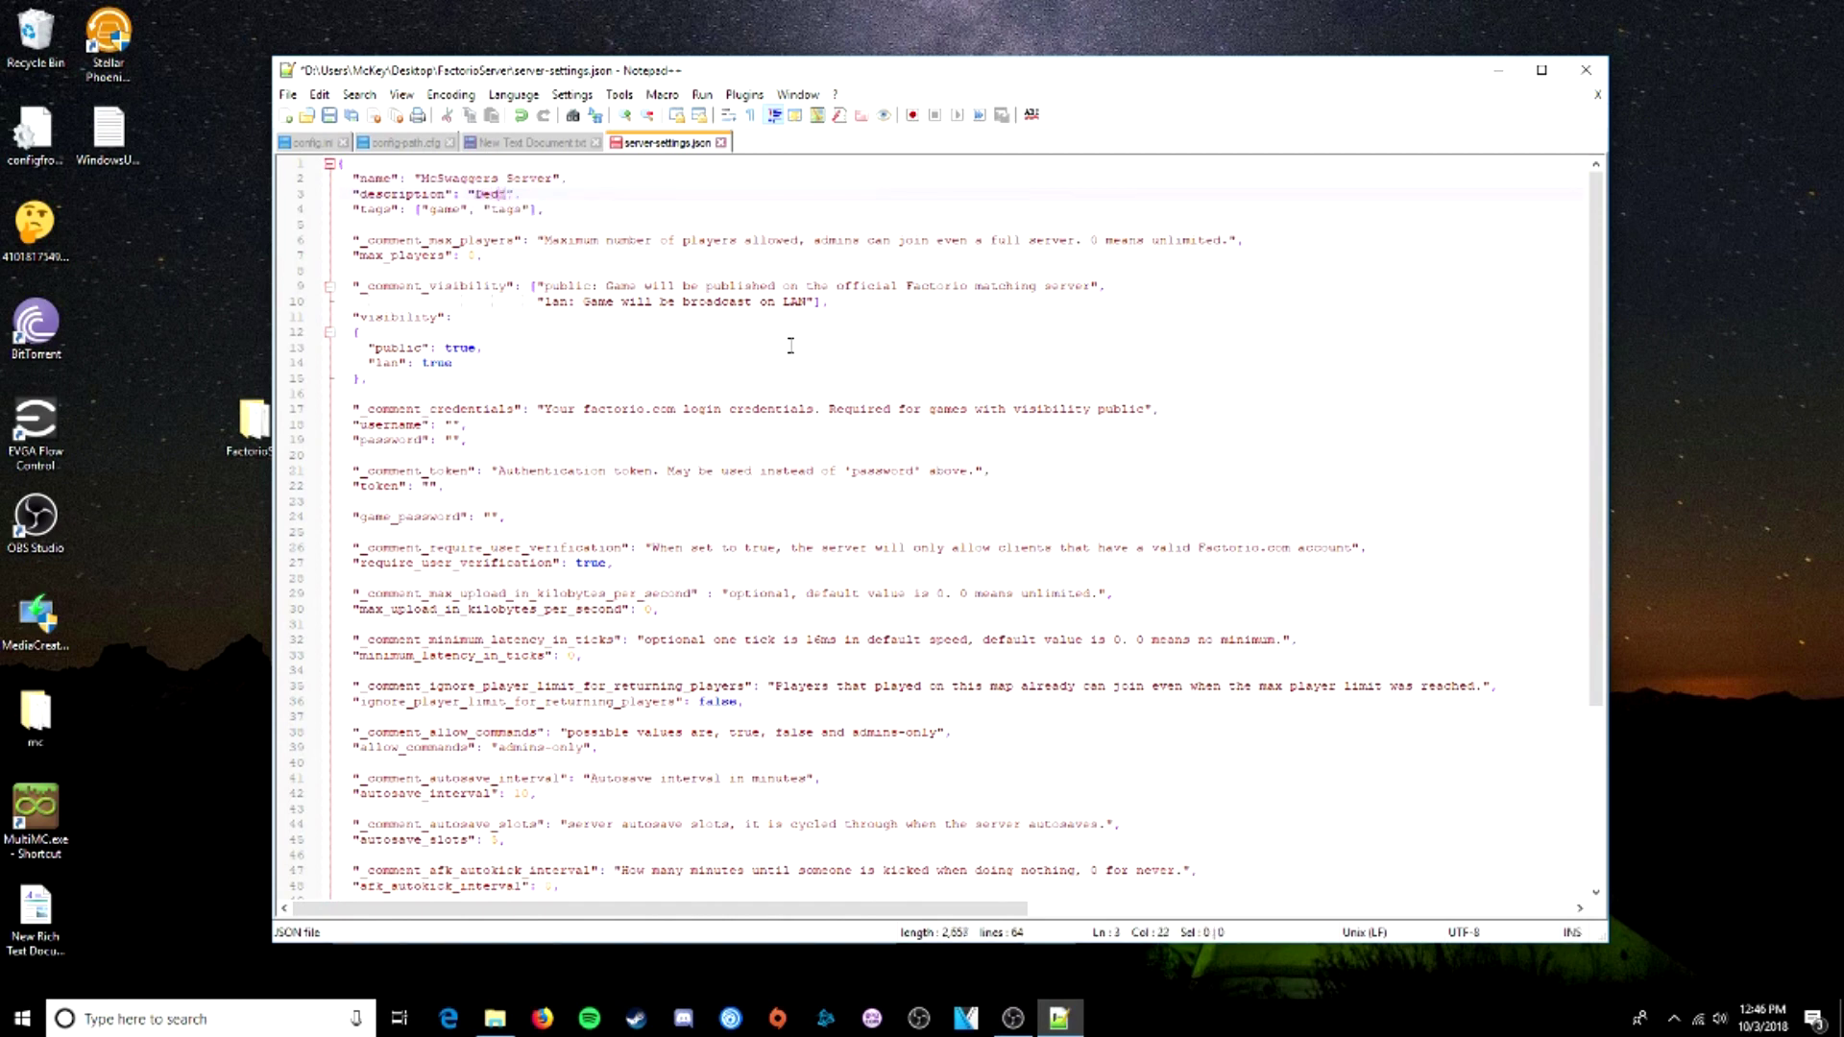
type("icated server r")
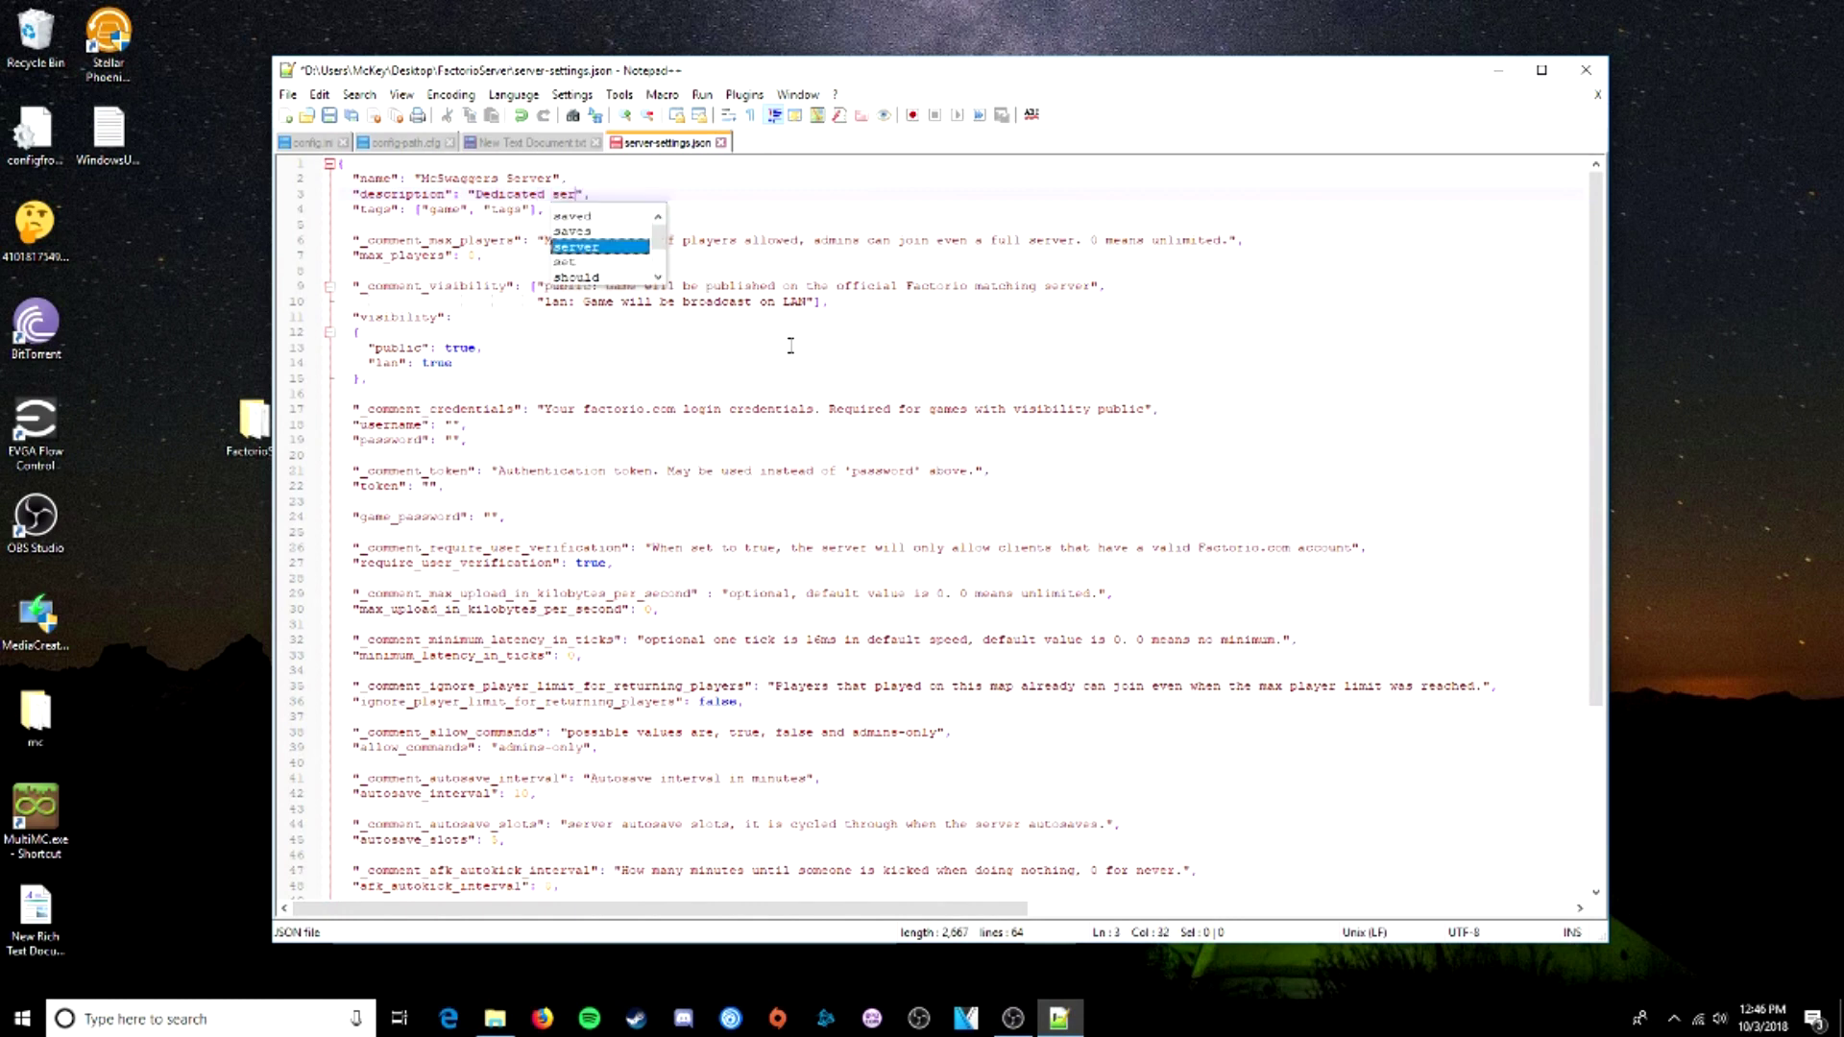
type("uns from ")
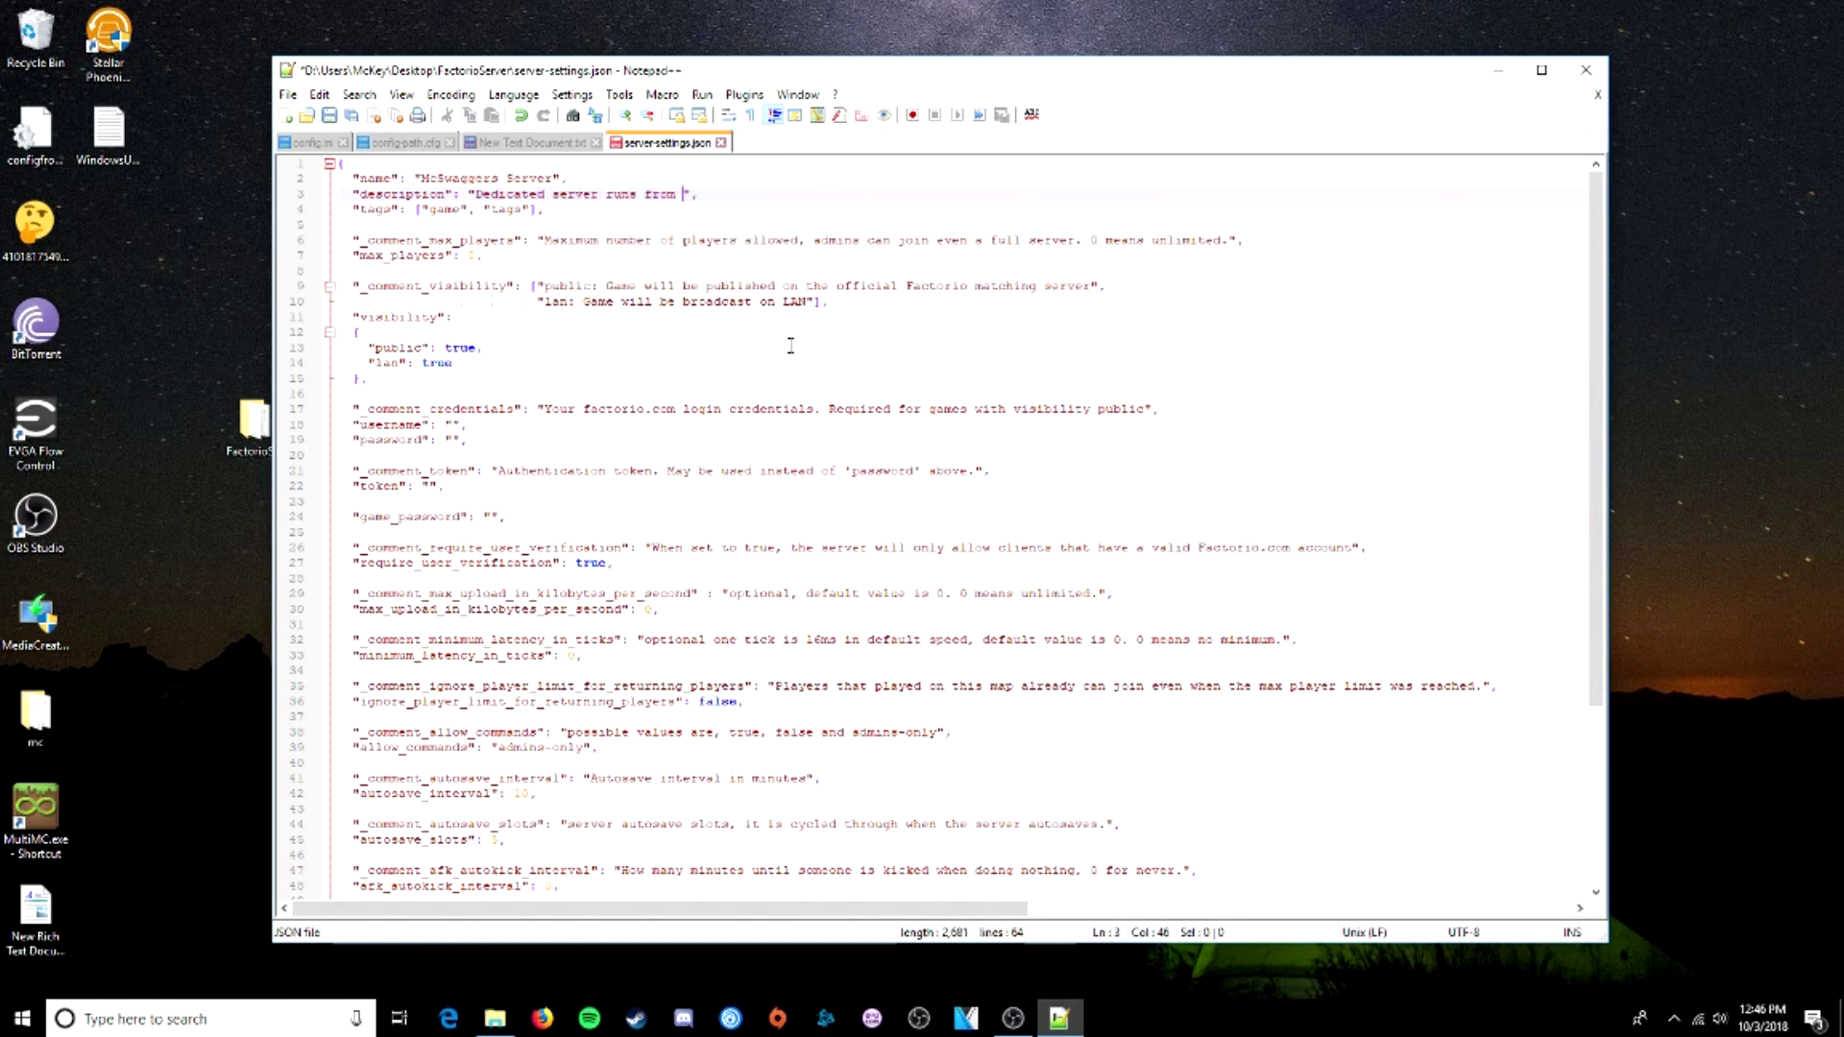
type("9pm to")
key("BackSpace")
key("BackSpace")
type("m to 3pm US Eastern Time")
double_click(474, 255)
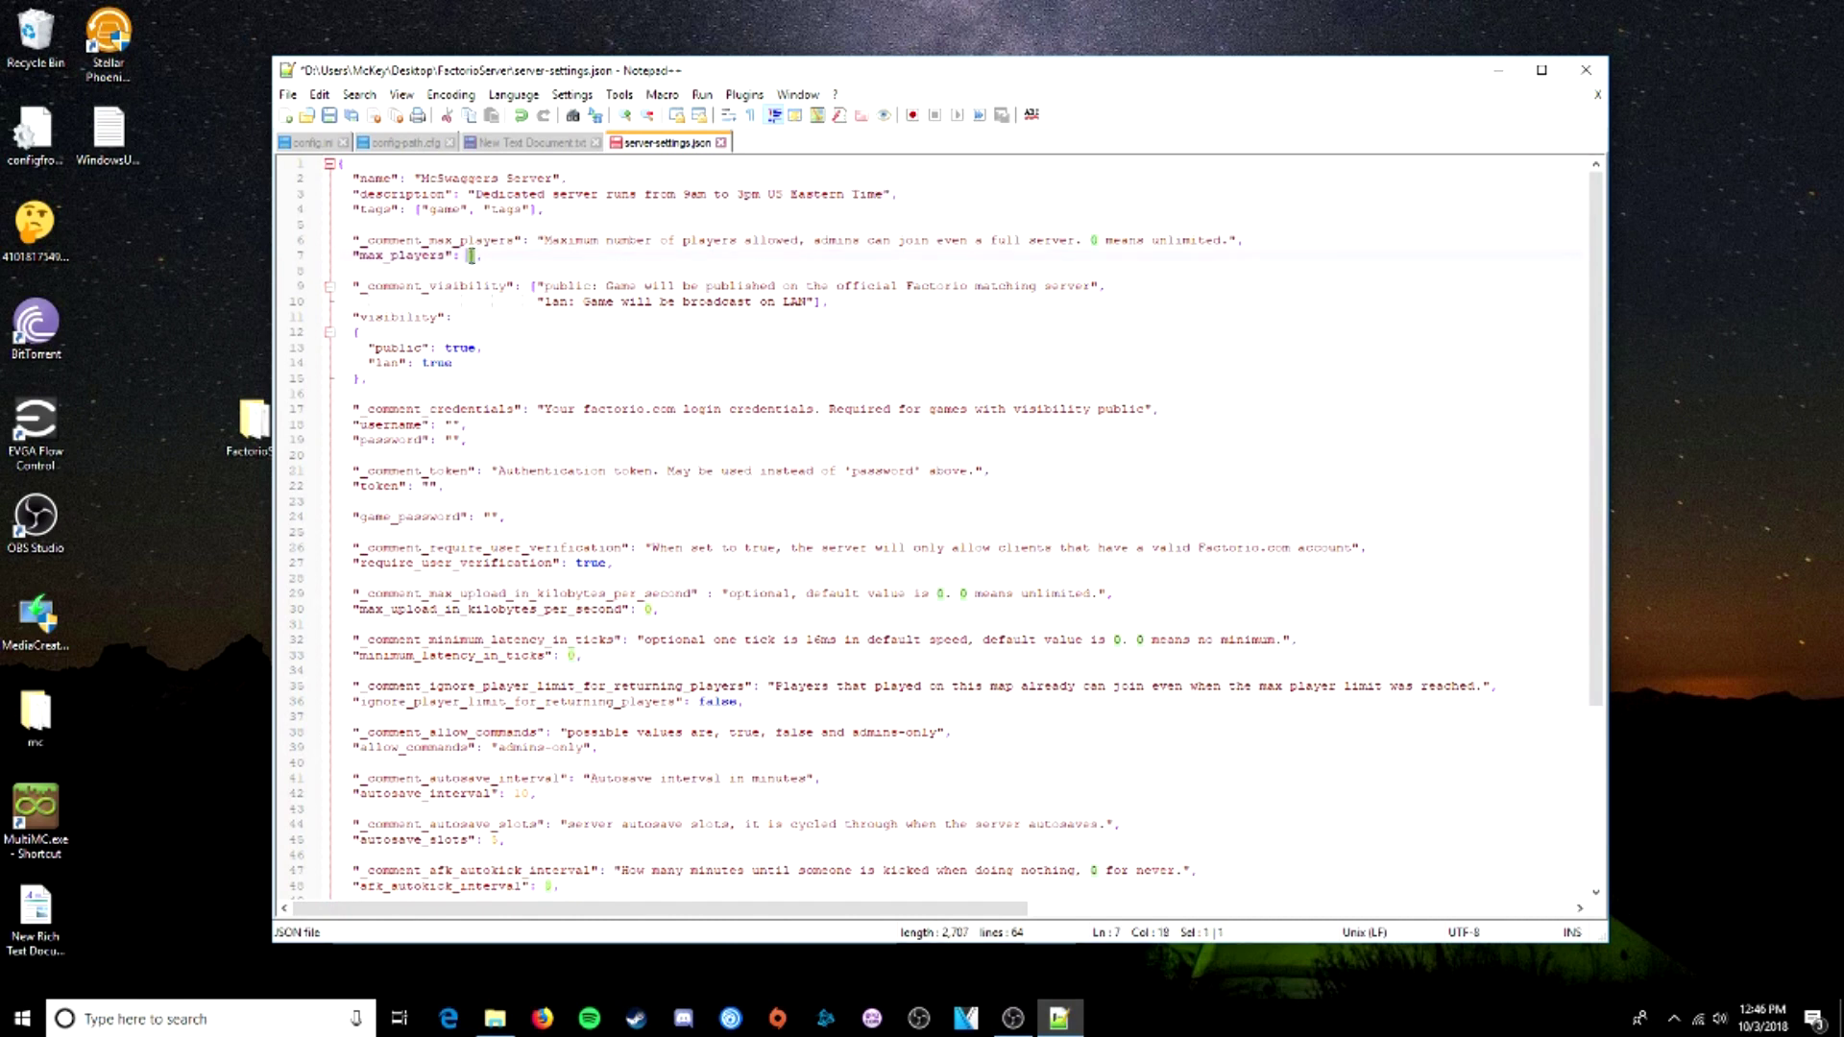
- Set max_players to 4 and enter the factorio.com username
type("4")
left_click(451, 424)
left_click_drag(367, 408, 485, 435)
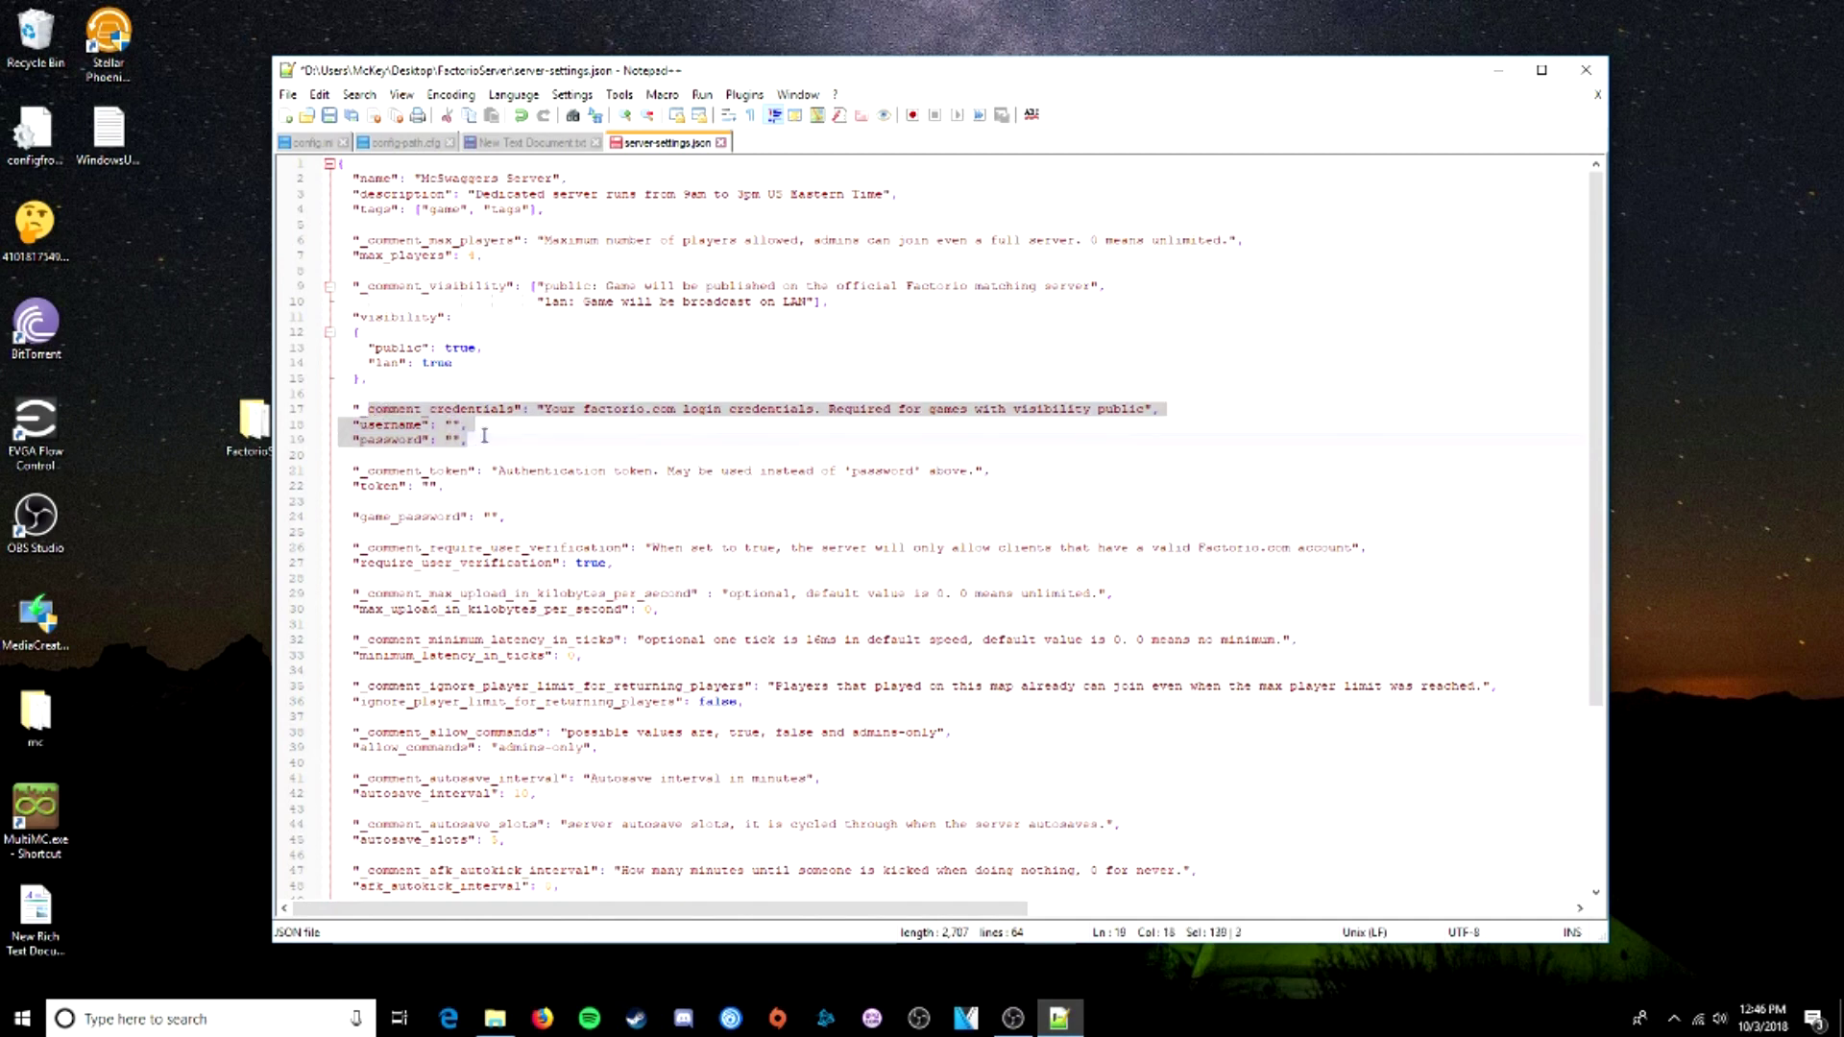
left_click(453, 424)
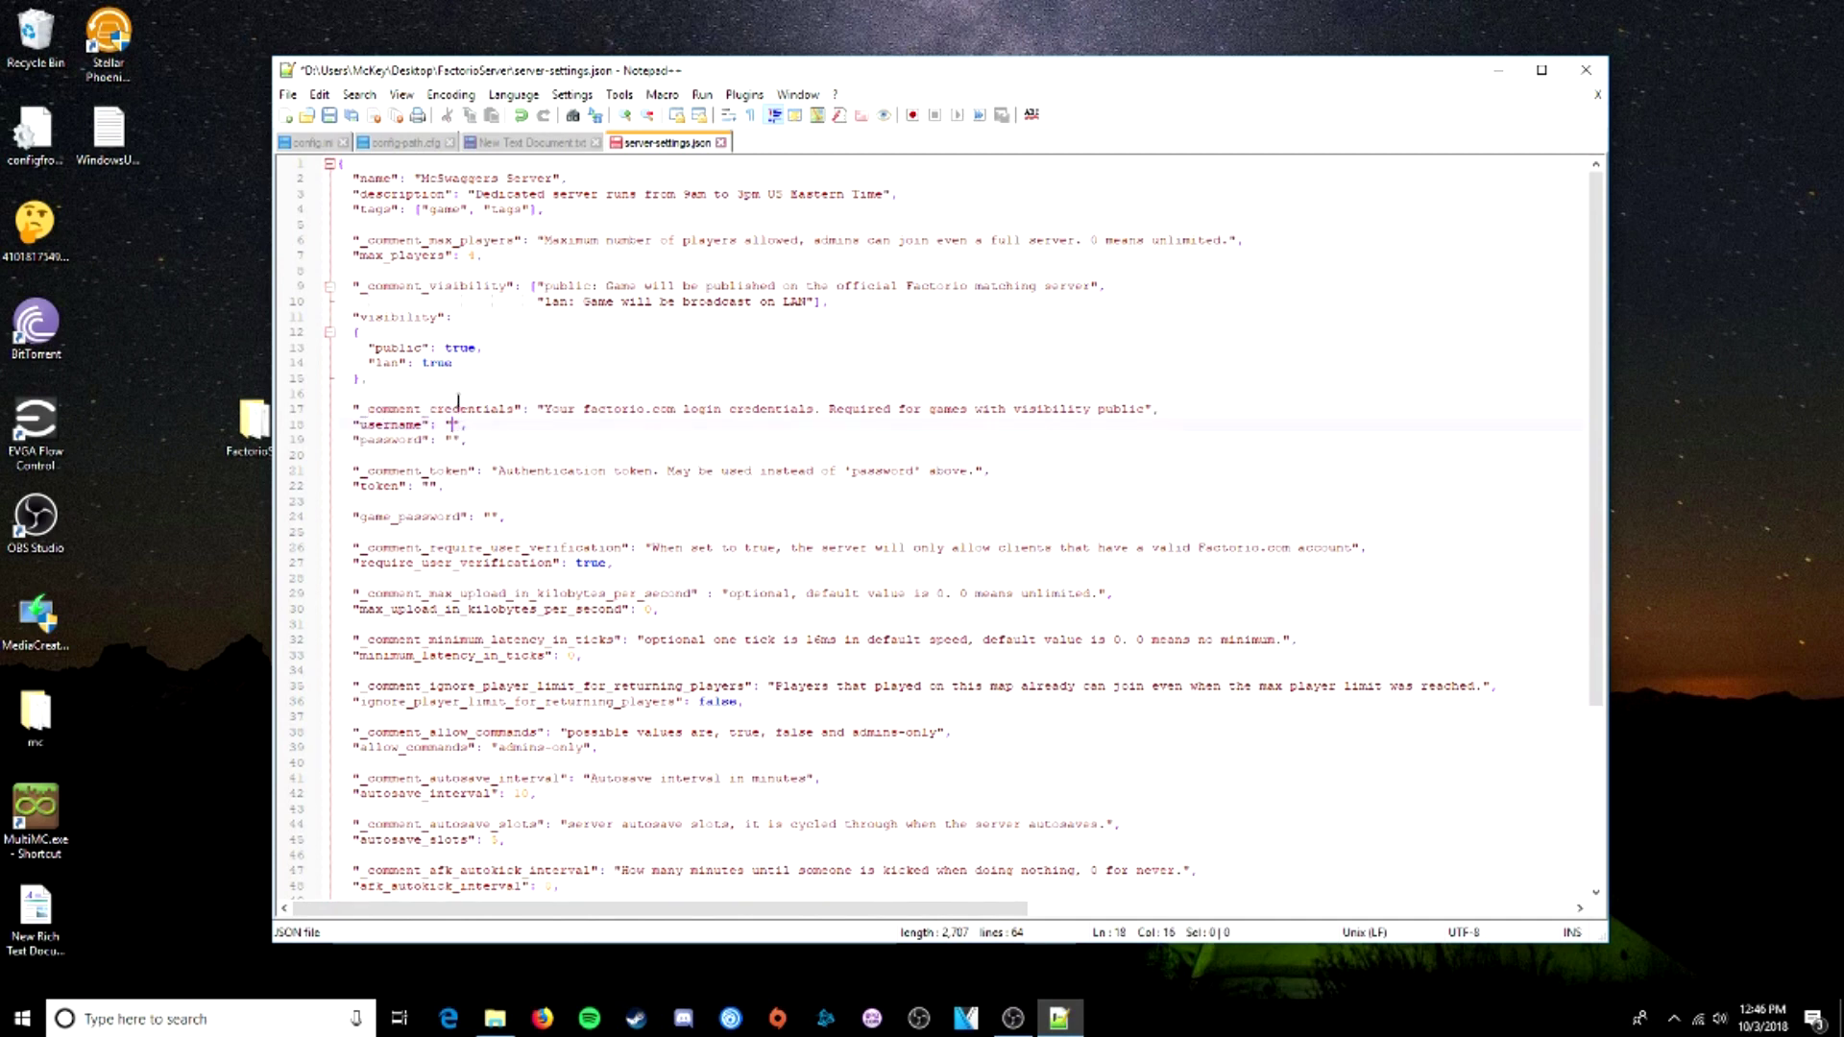
double_click(450, 347)
left_click_drag(375, 347, 467, 346)
left_click(454, 425)
left_click_drag(543, 409, 679, 407)
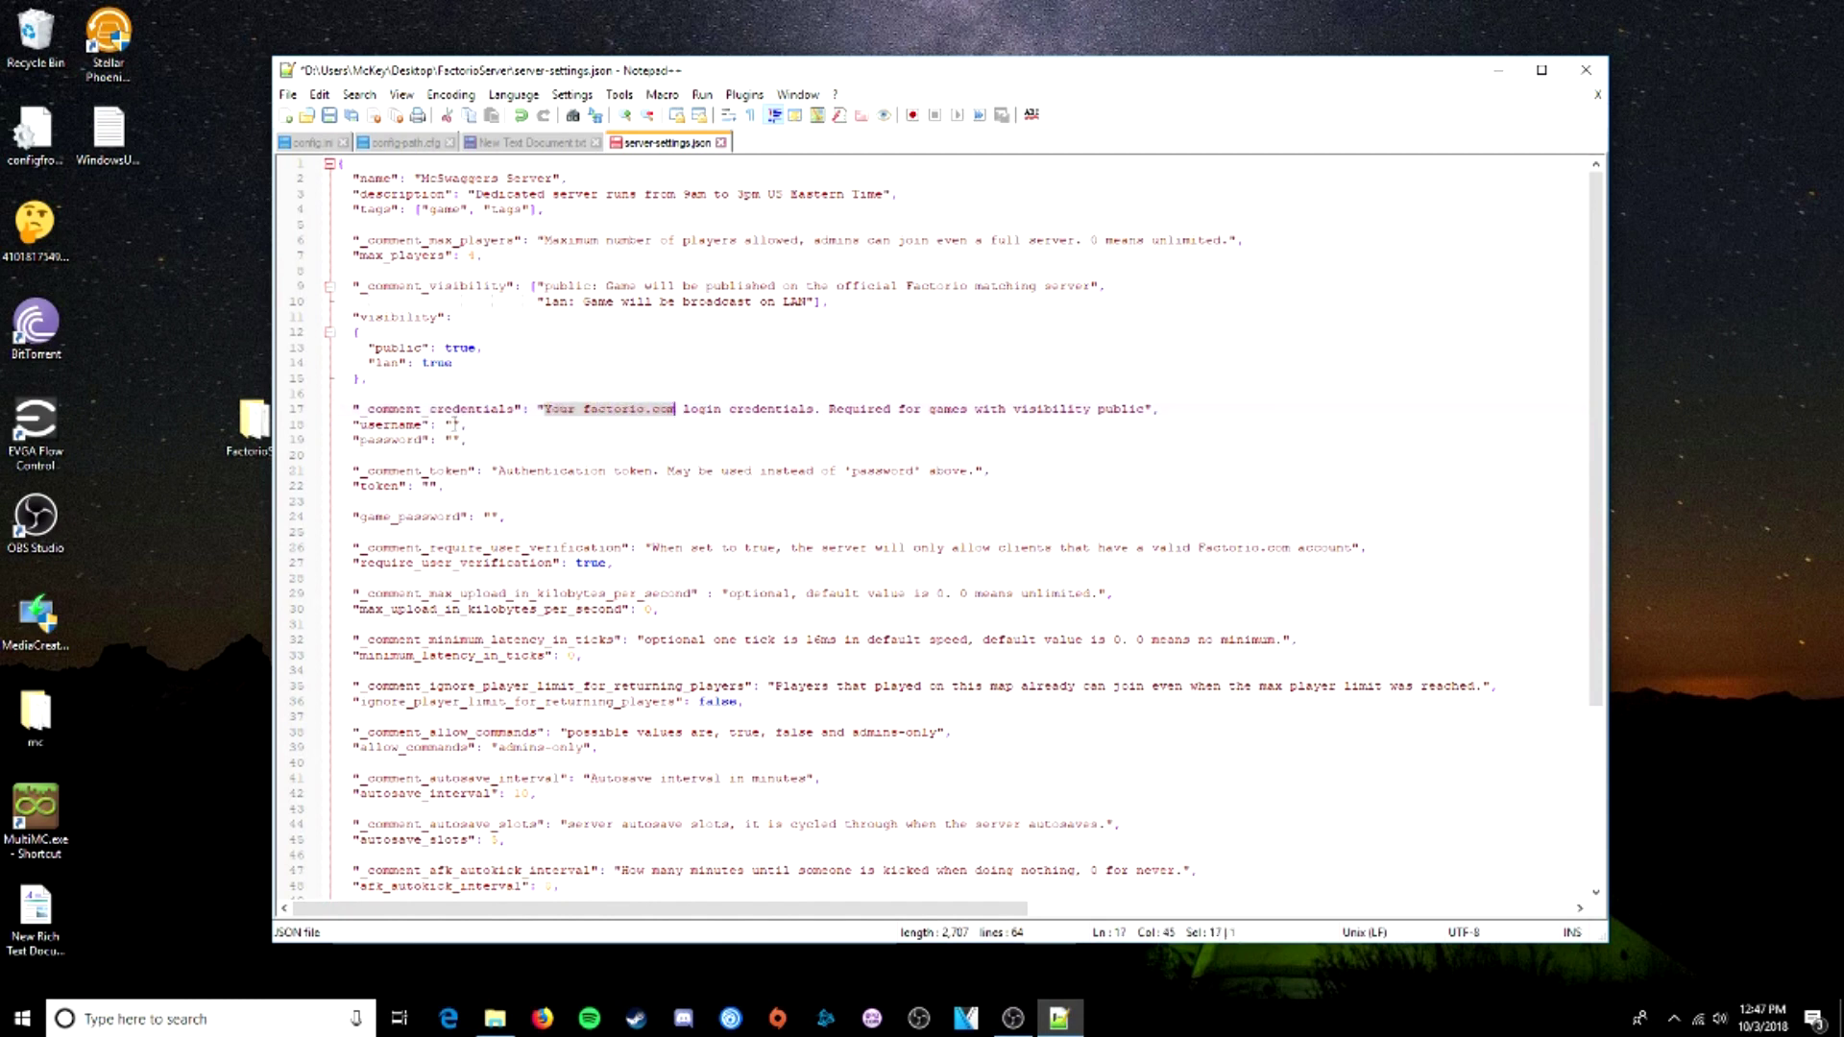
left_click_drag(583, 408, 669, 413)
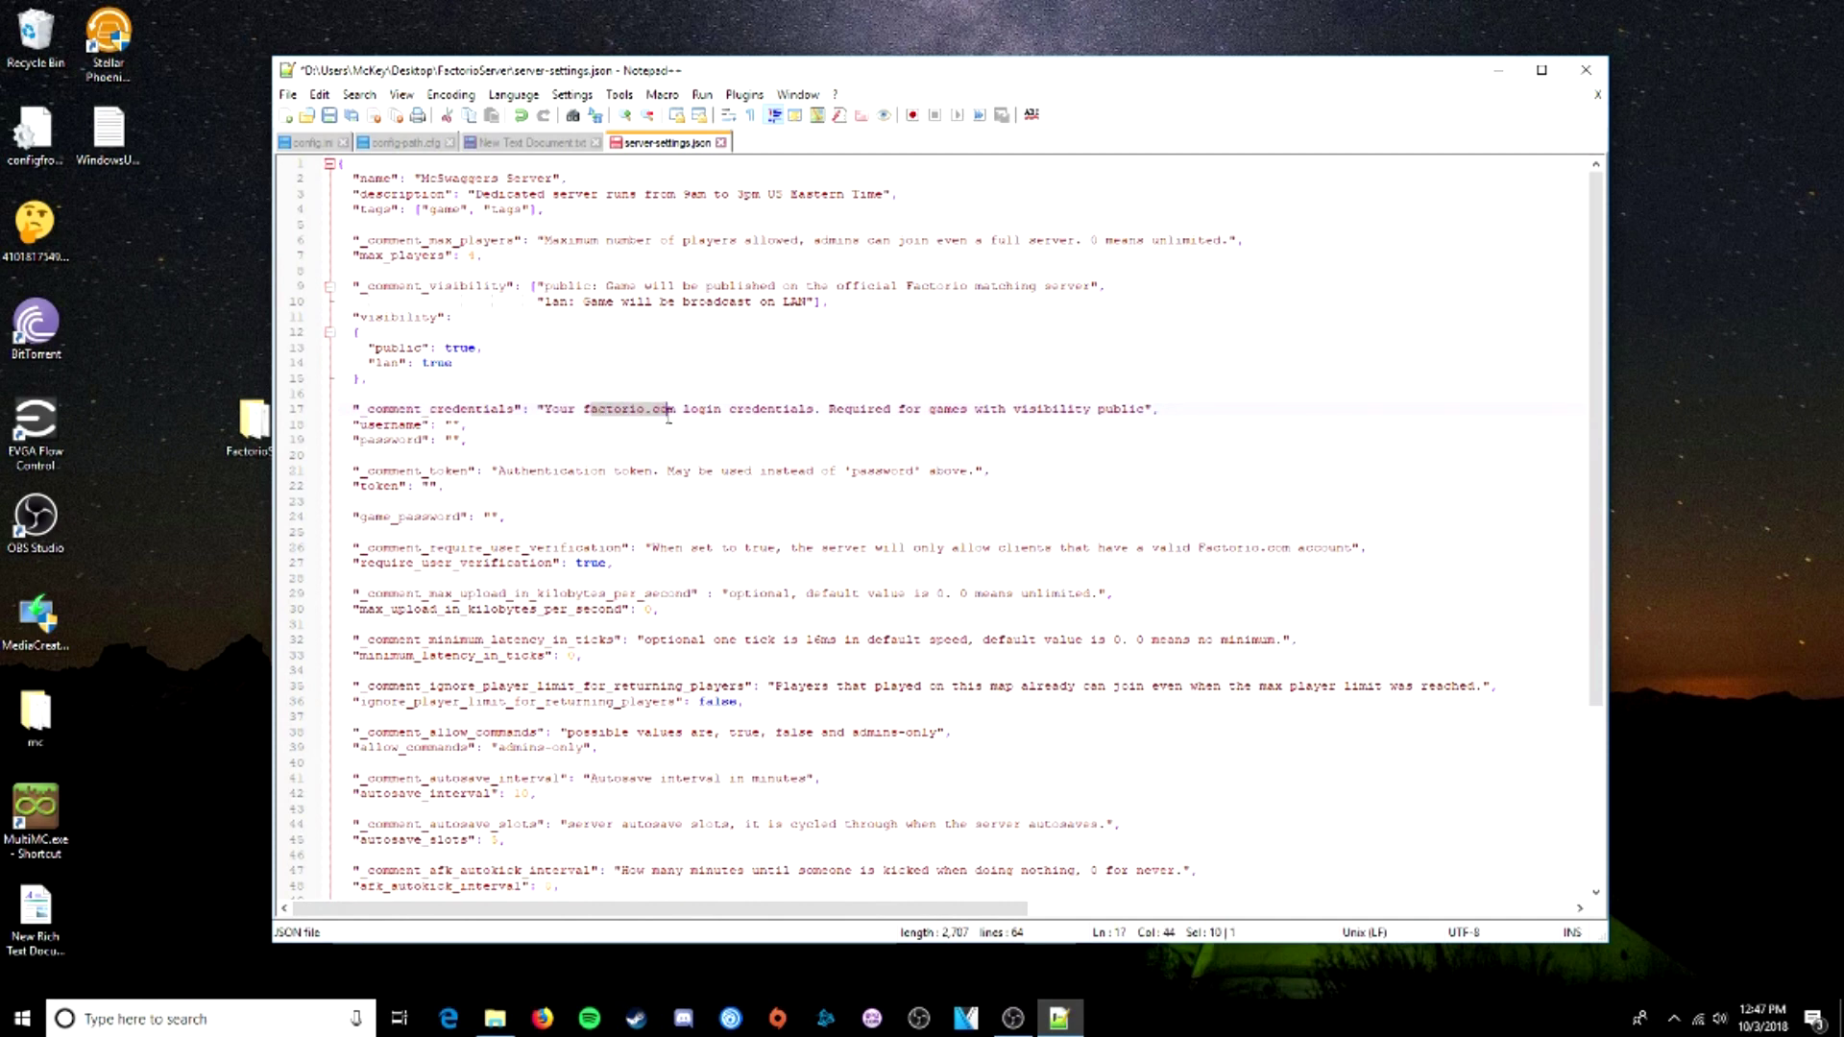
left_click(453, 424)
type("McSwagg")
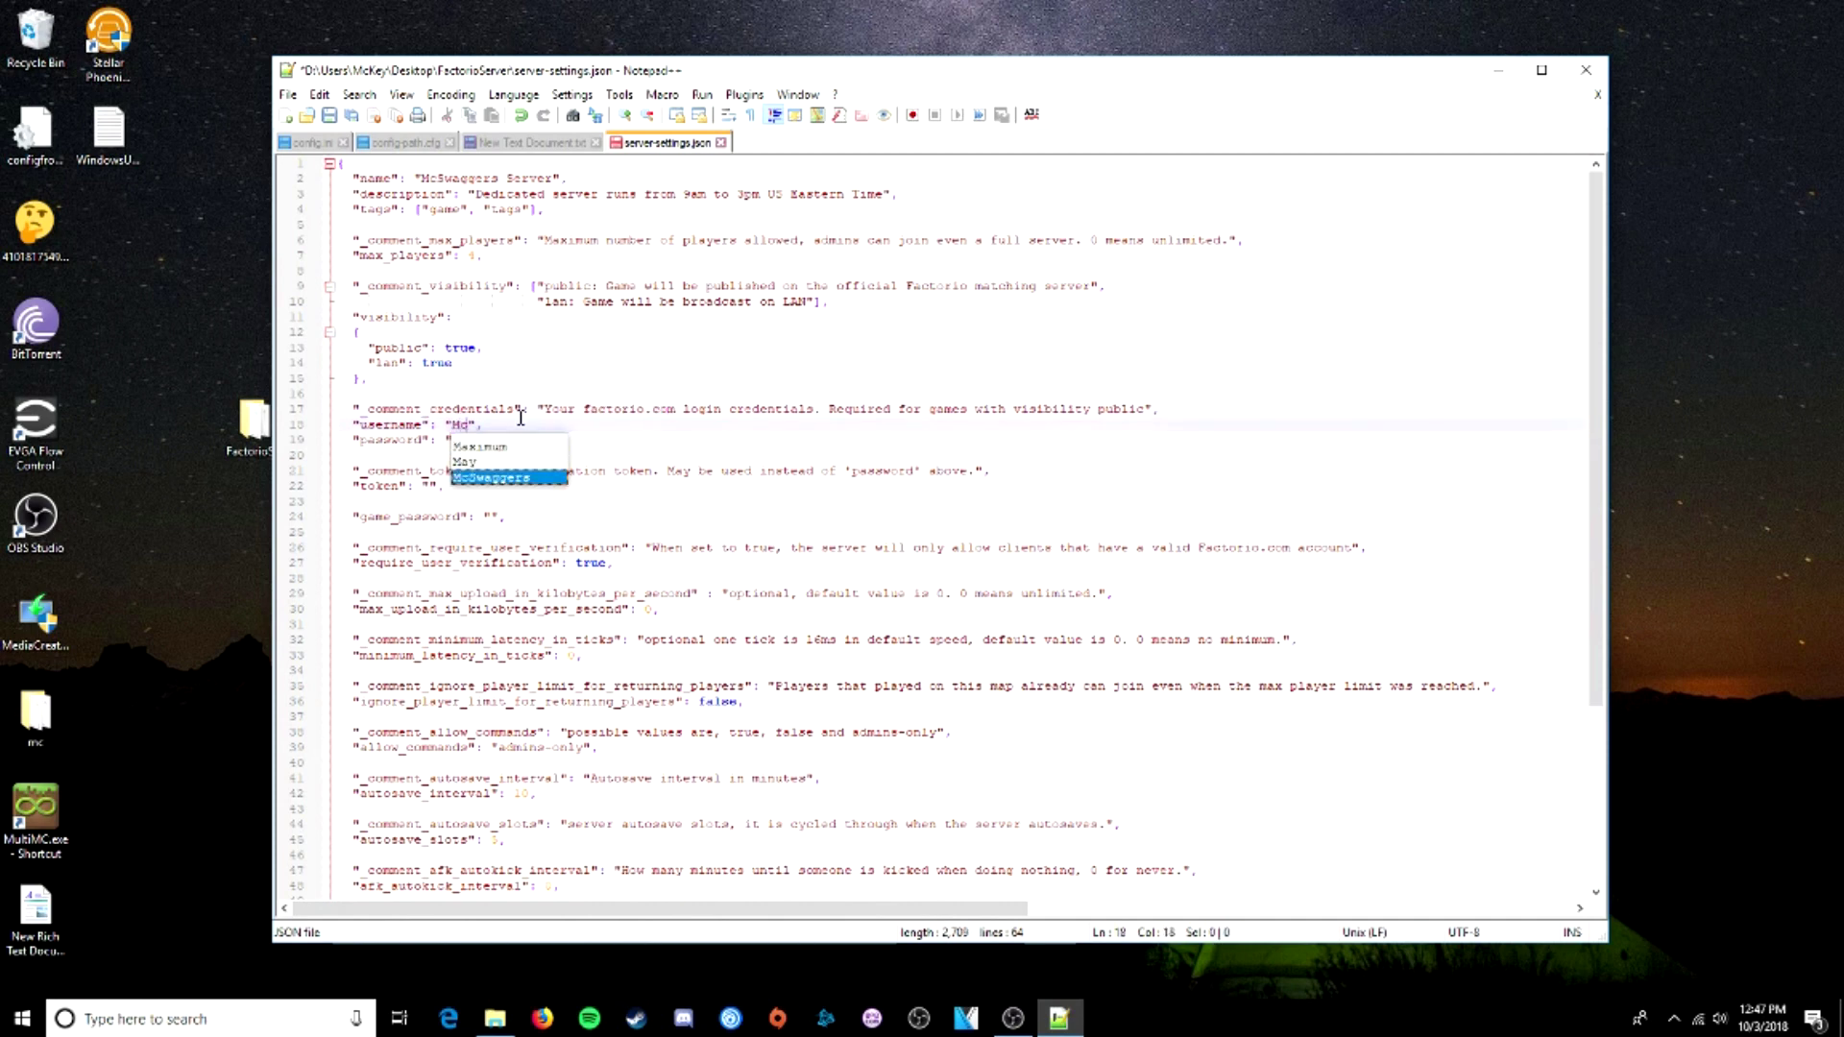
type("er")
left_click(552, 395)
- Fill in the authentication token, leaving the password empty
left_click(457, 440)
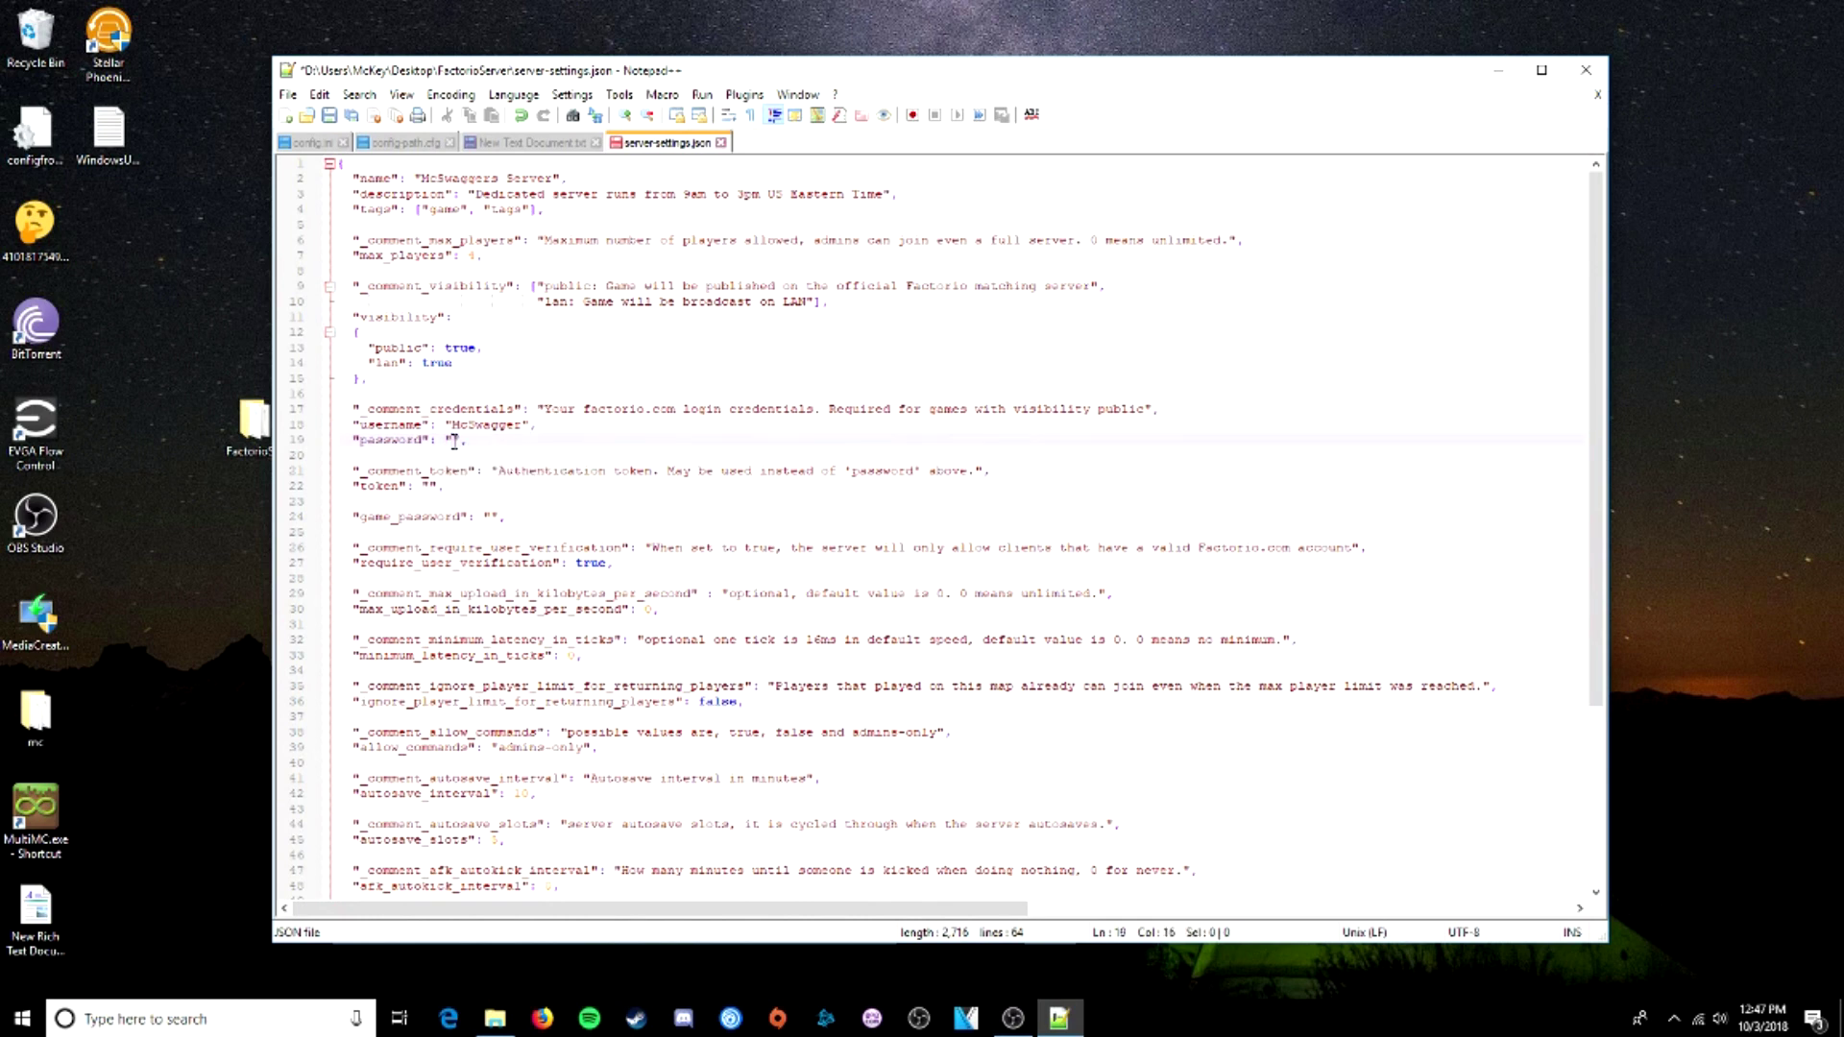
left_click(430, 487)
left_click_drag(498, 470, 648, 471)
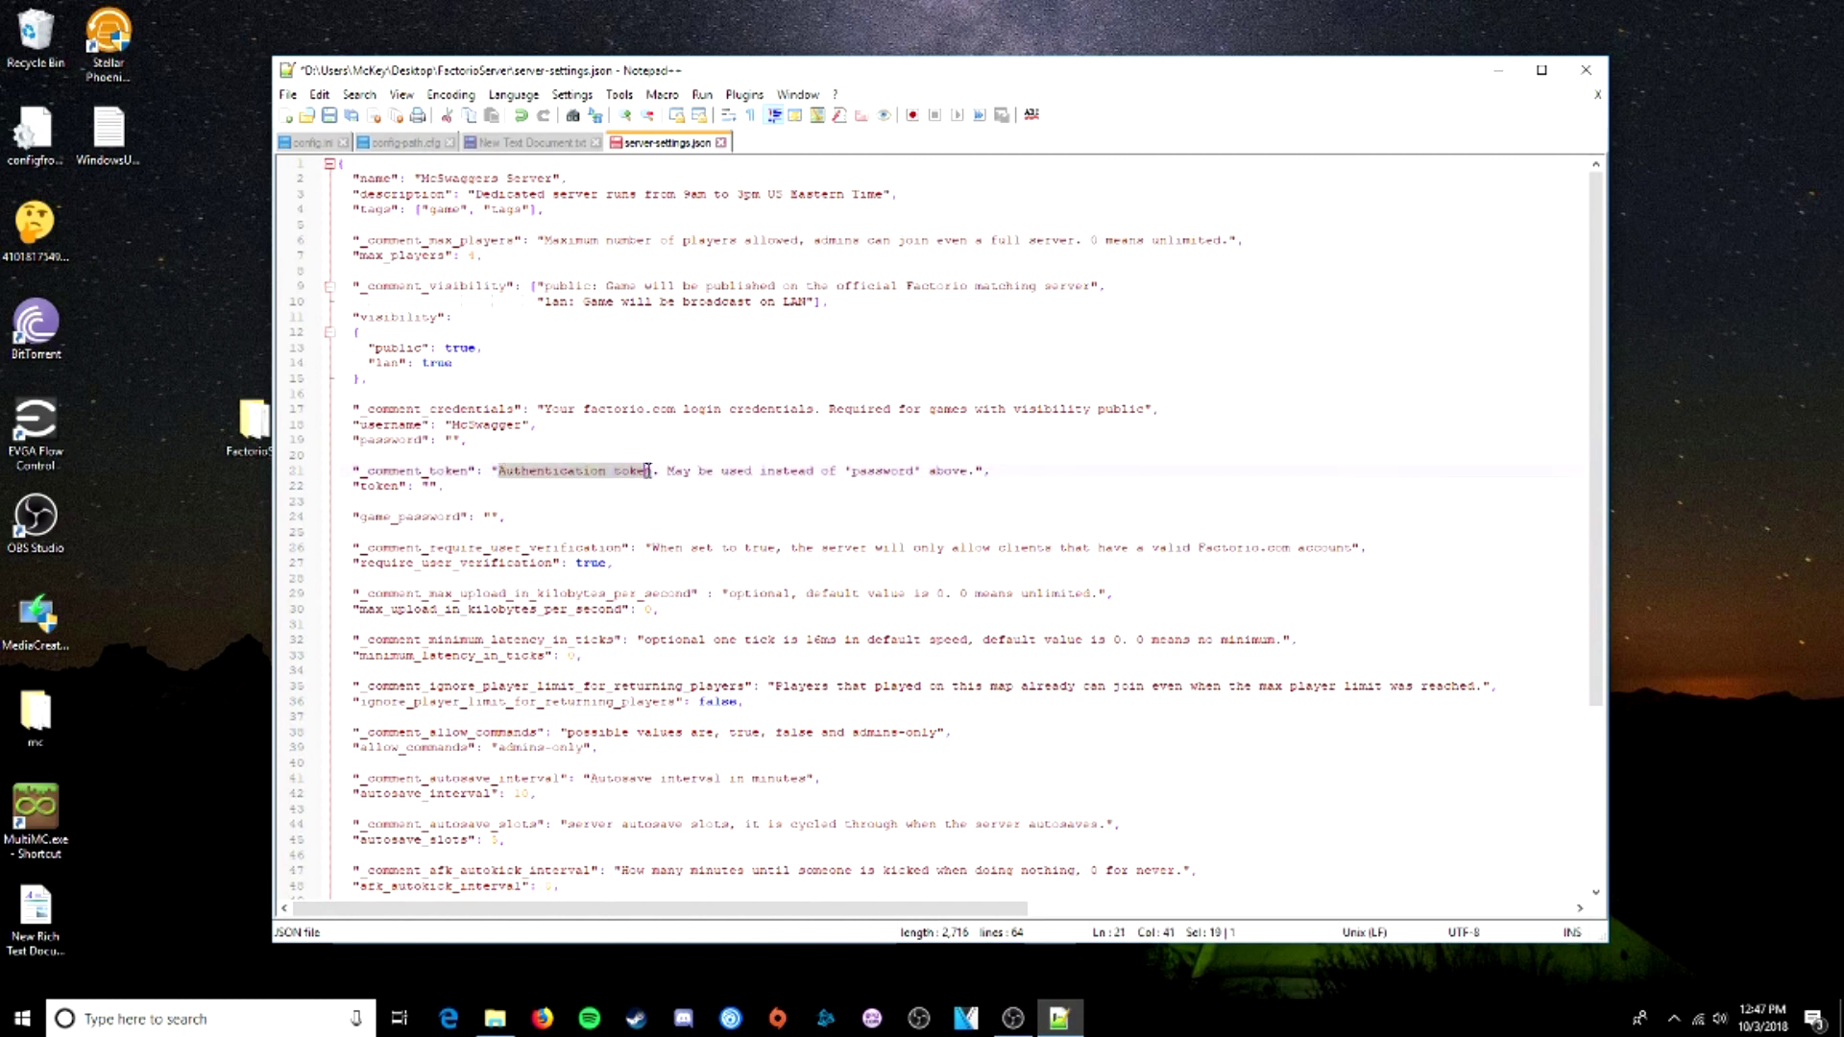
left_click_drag(582, 409, 684, 408)
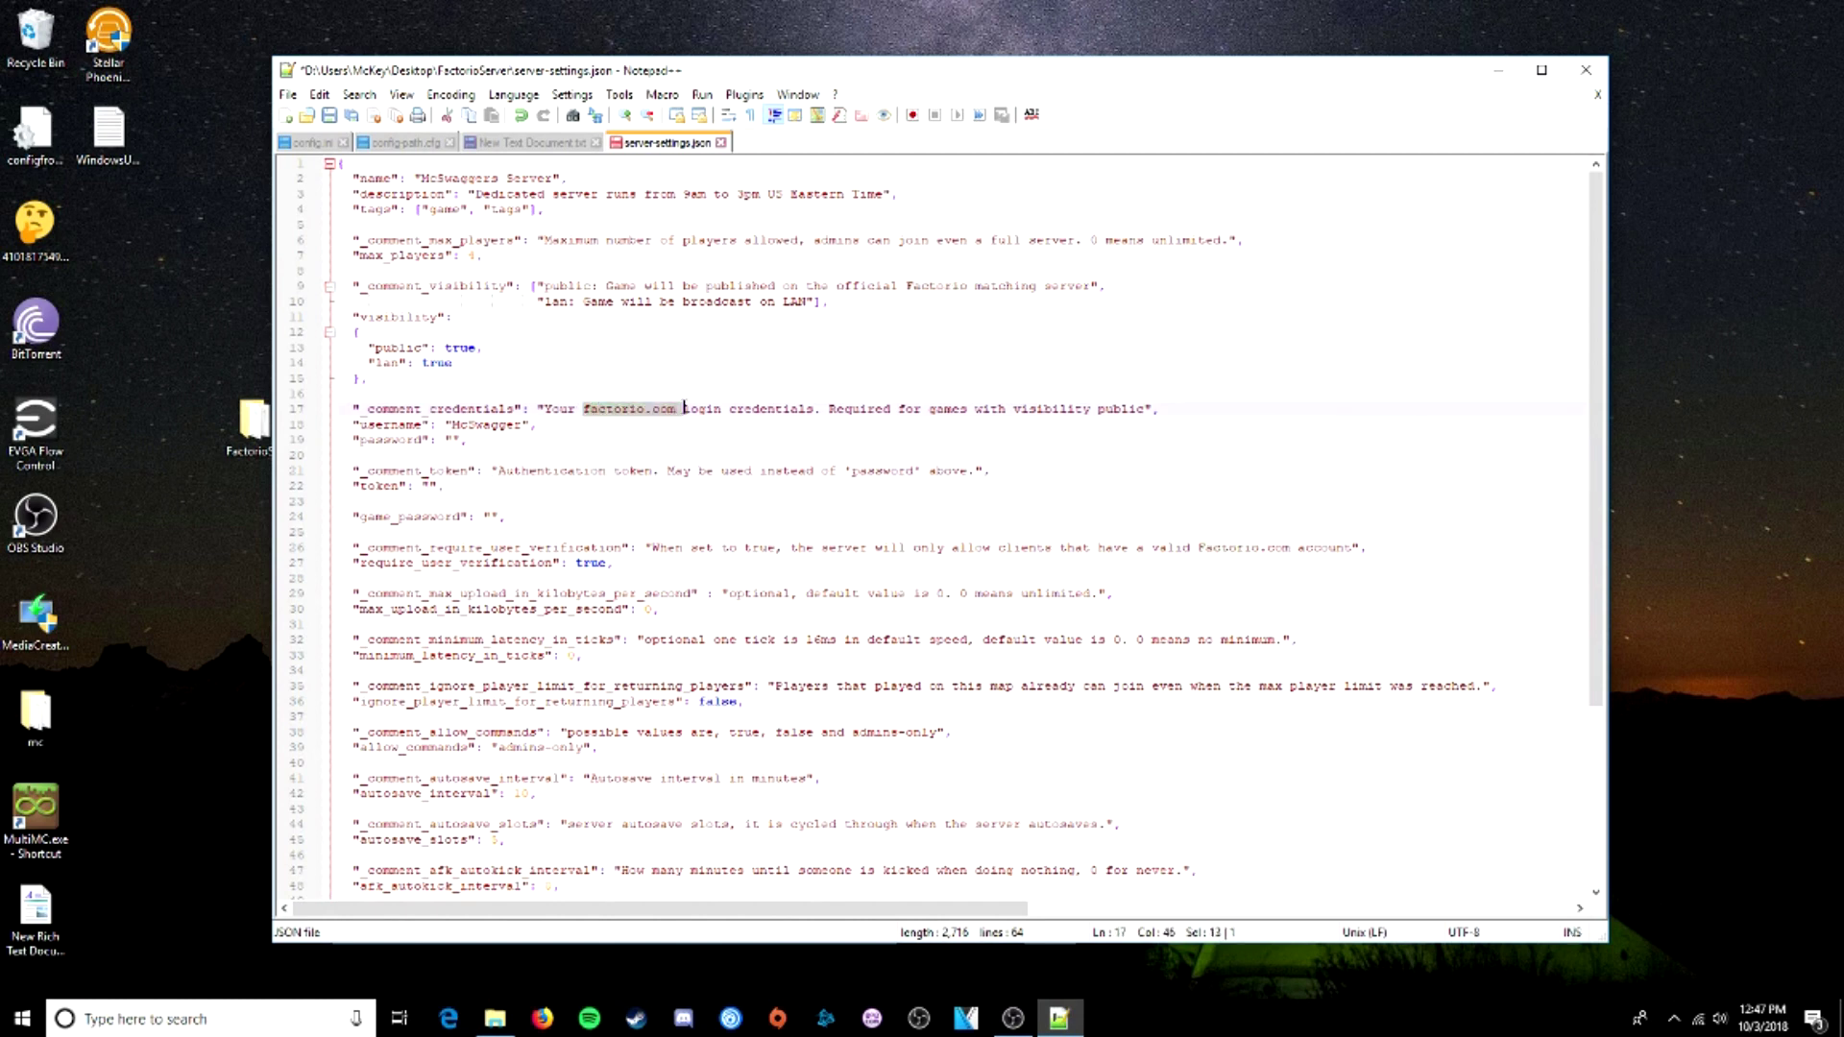
left_click_drag(666, 471, 952, 470)
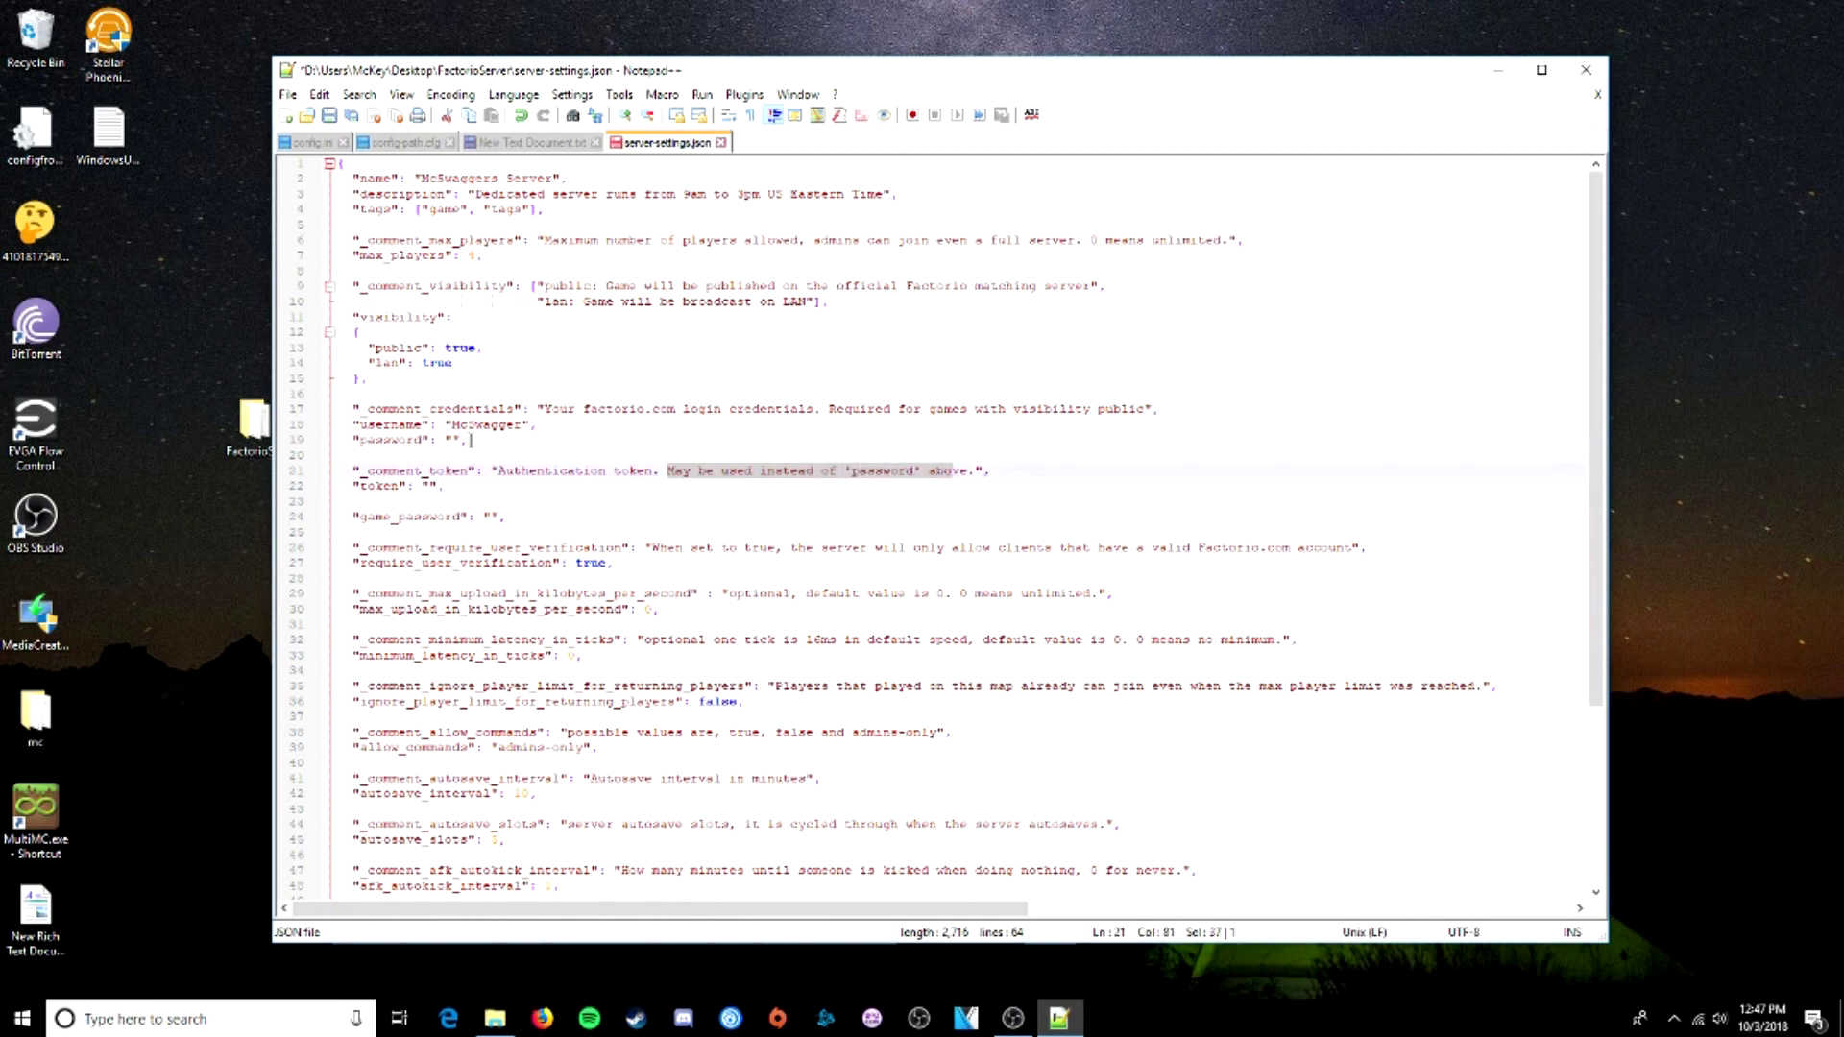
left_click(454, 440)
left_click(430, 487)
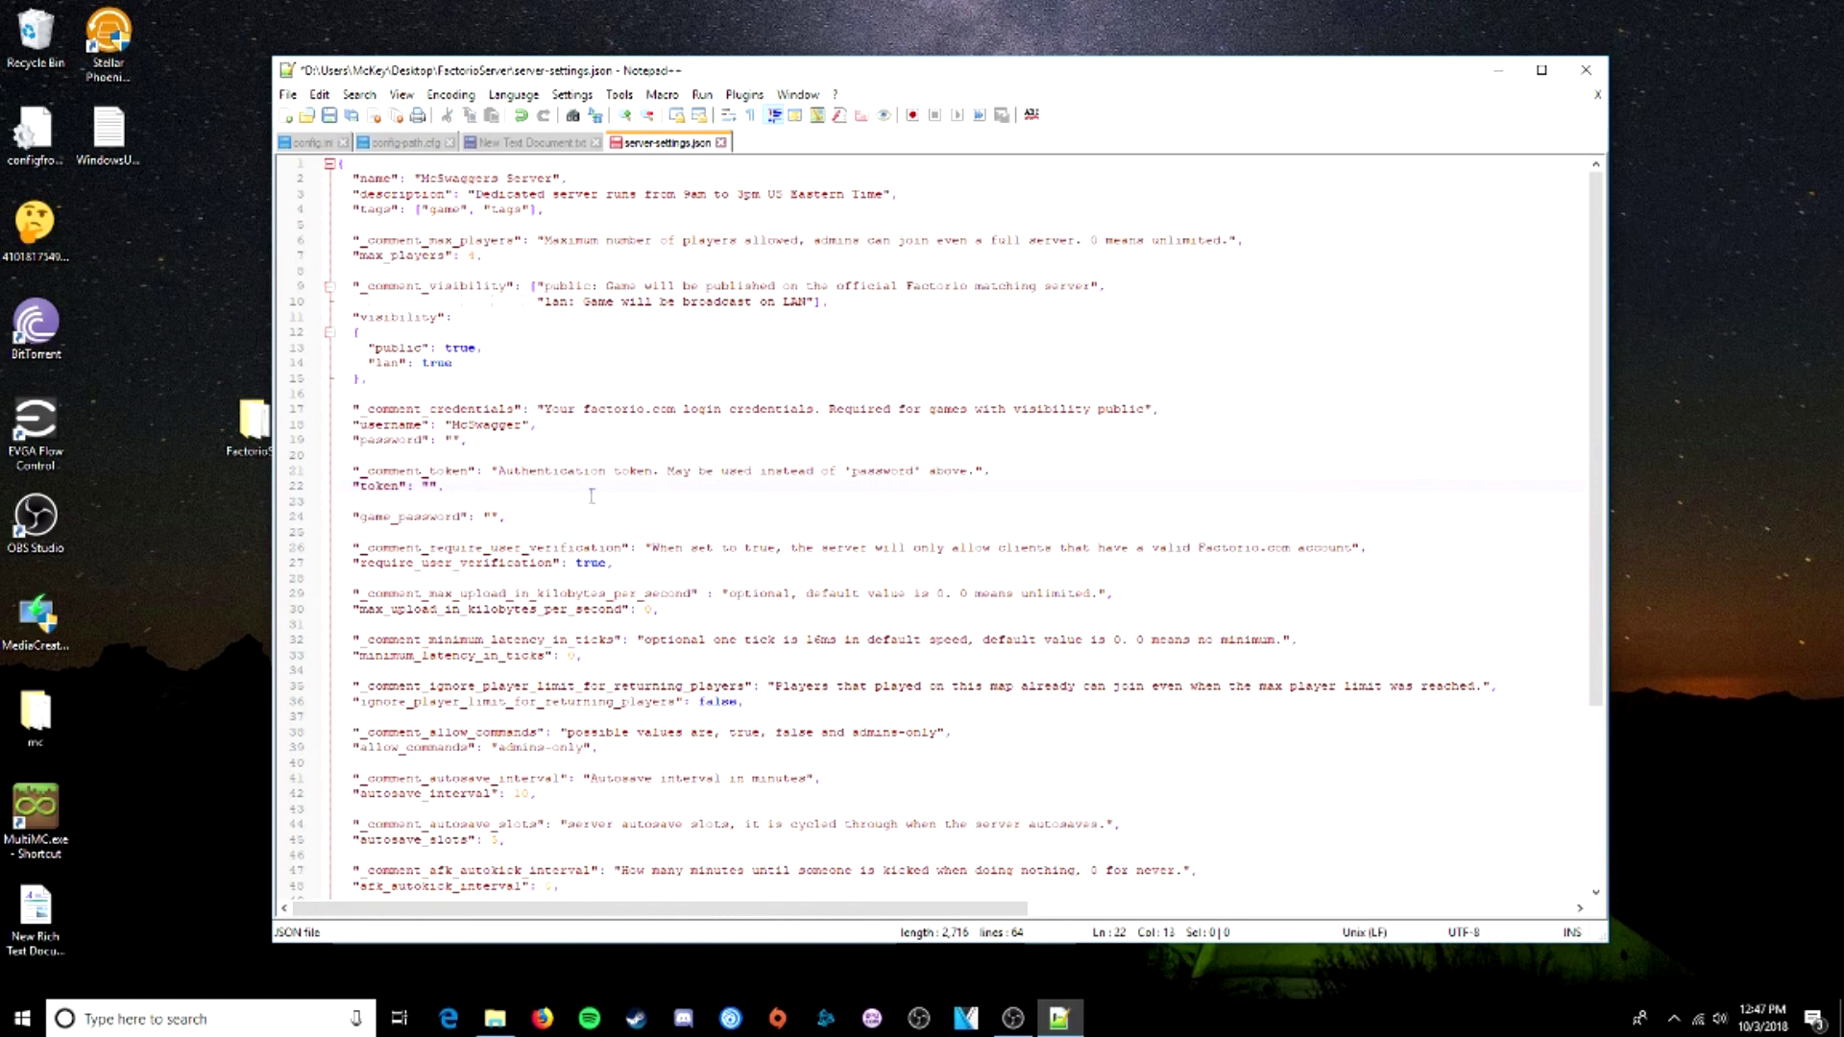
left_click(492, 519)
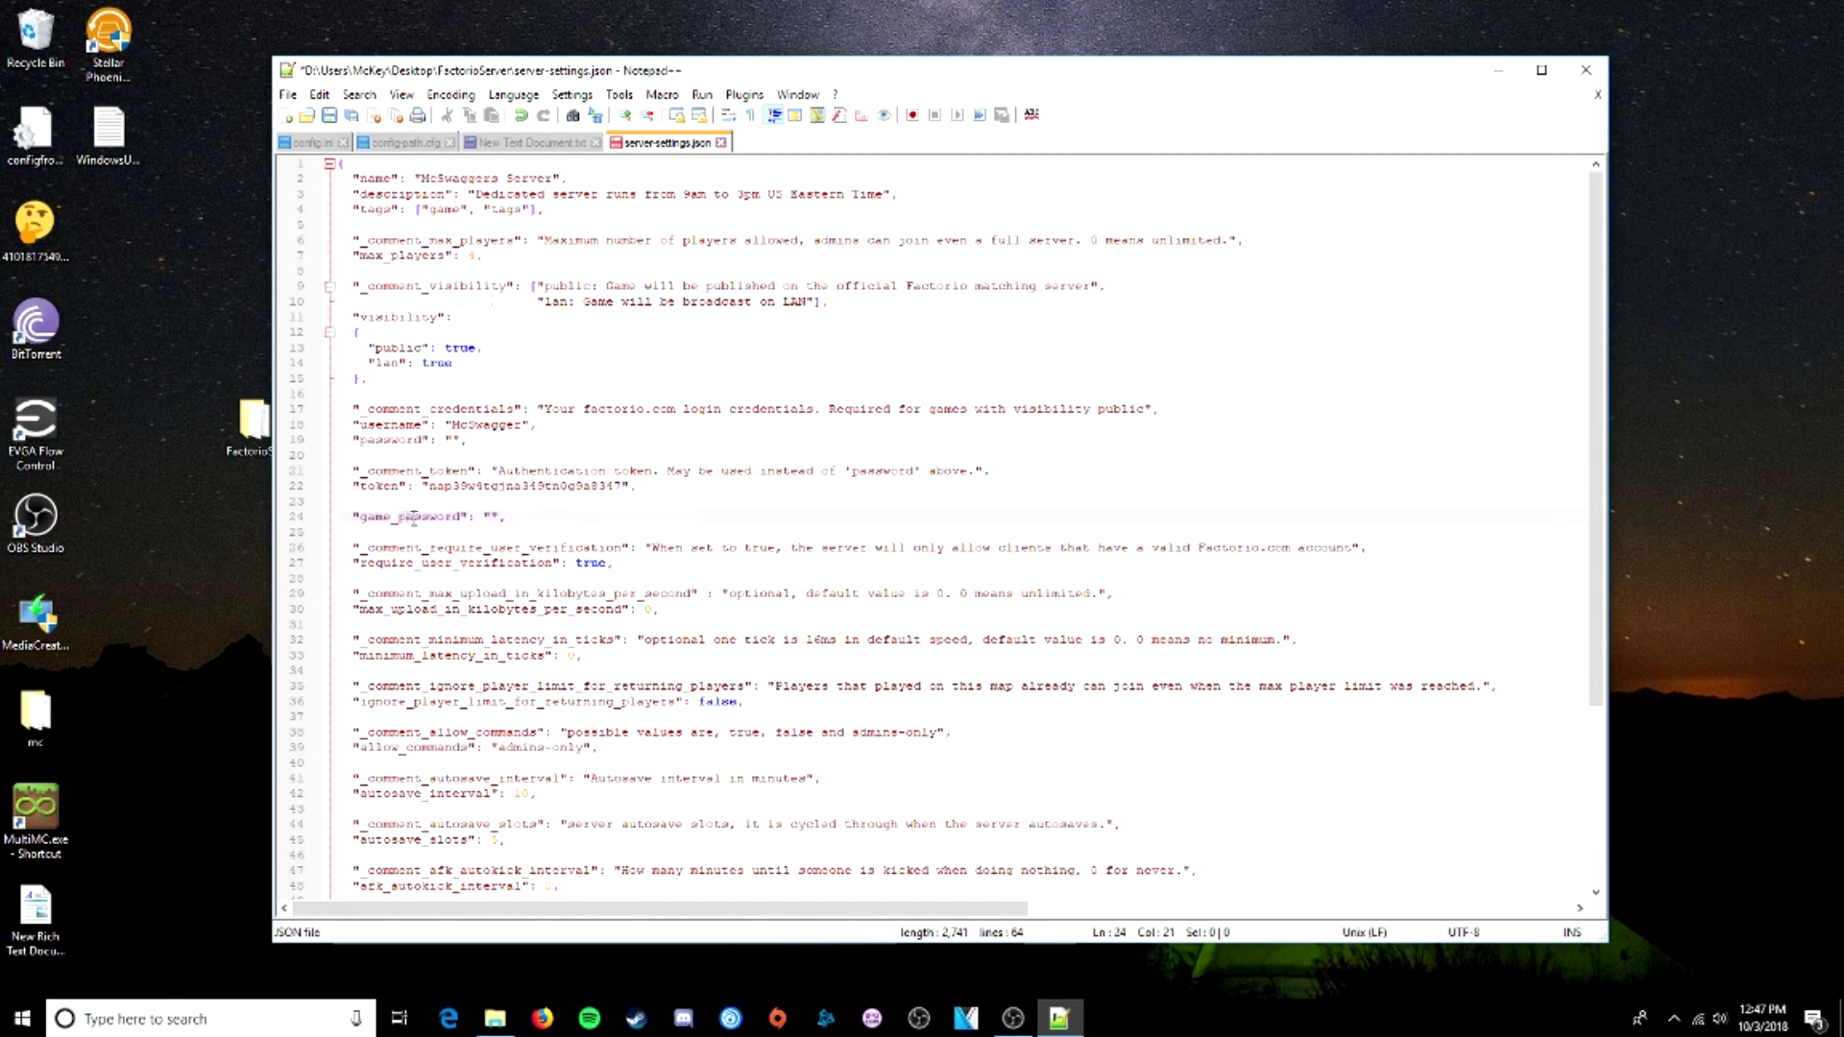
scroll(474, 516, "down", 5)
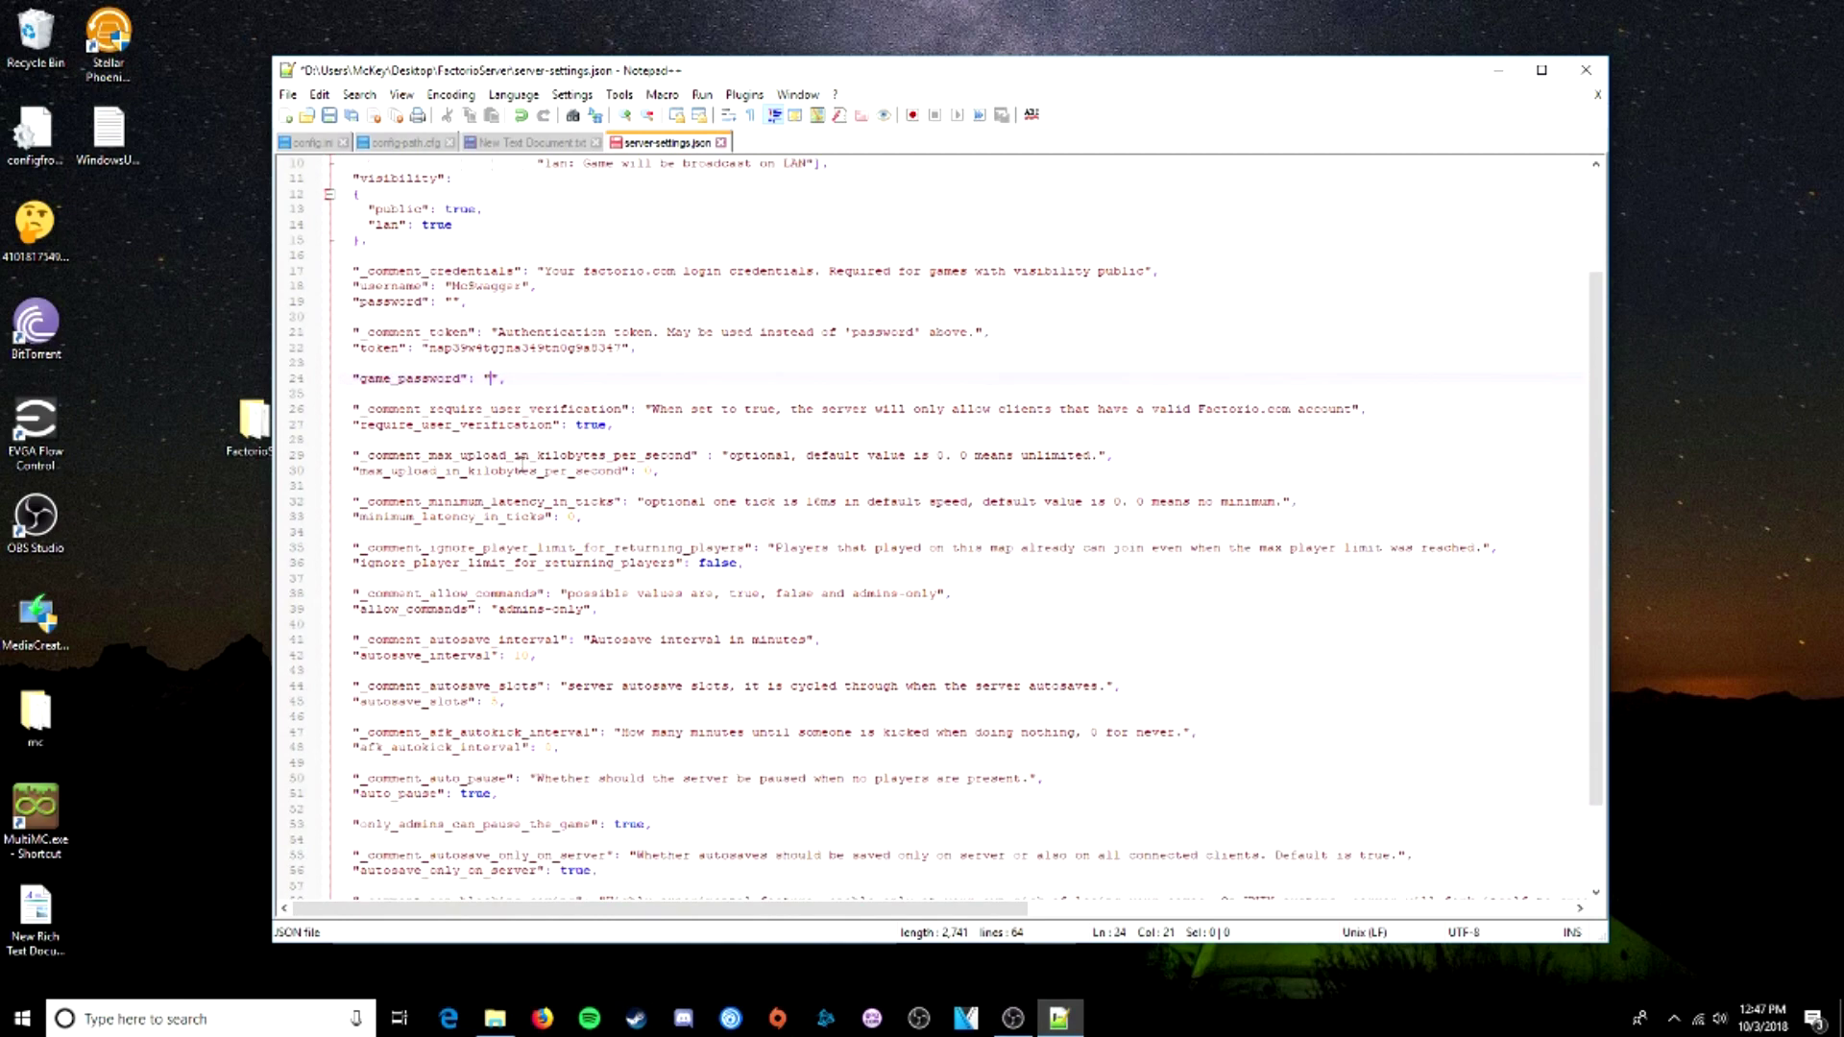
- Review the autosave interval and auto-pause settings in server-settings.json
triple_click(407, 527)
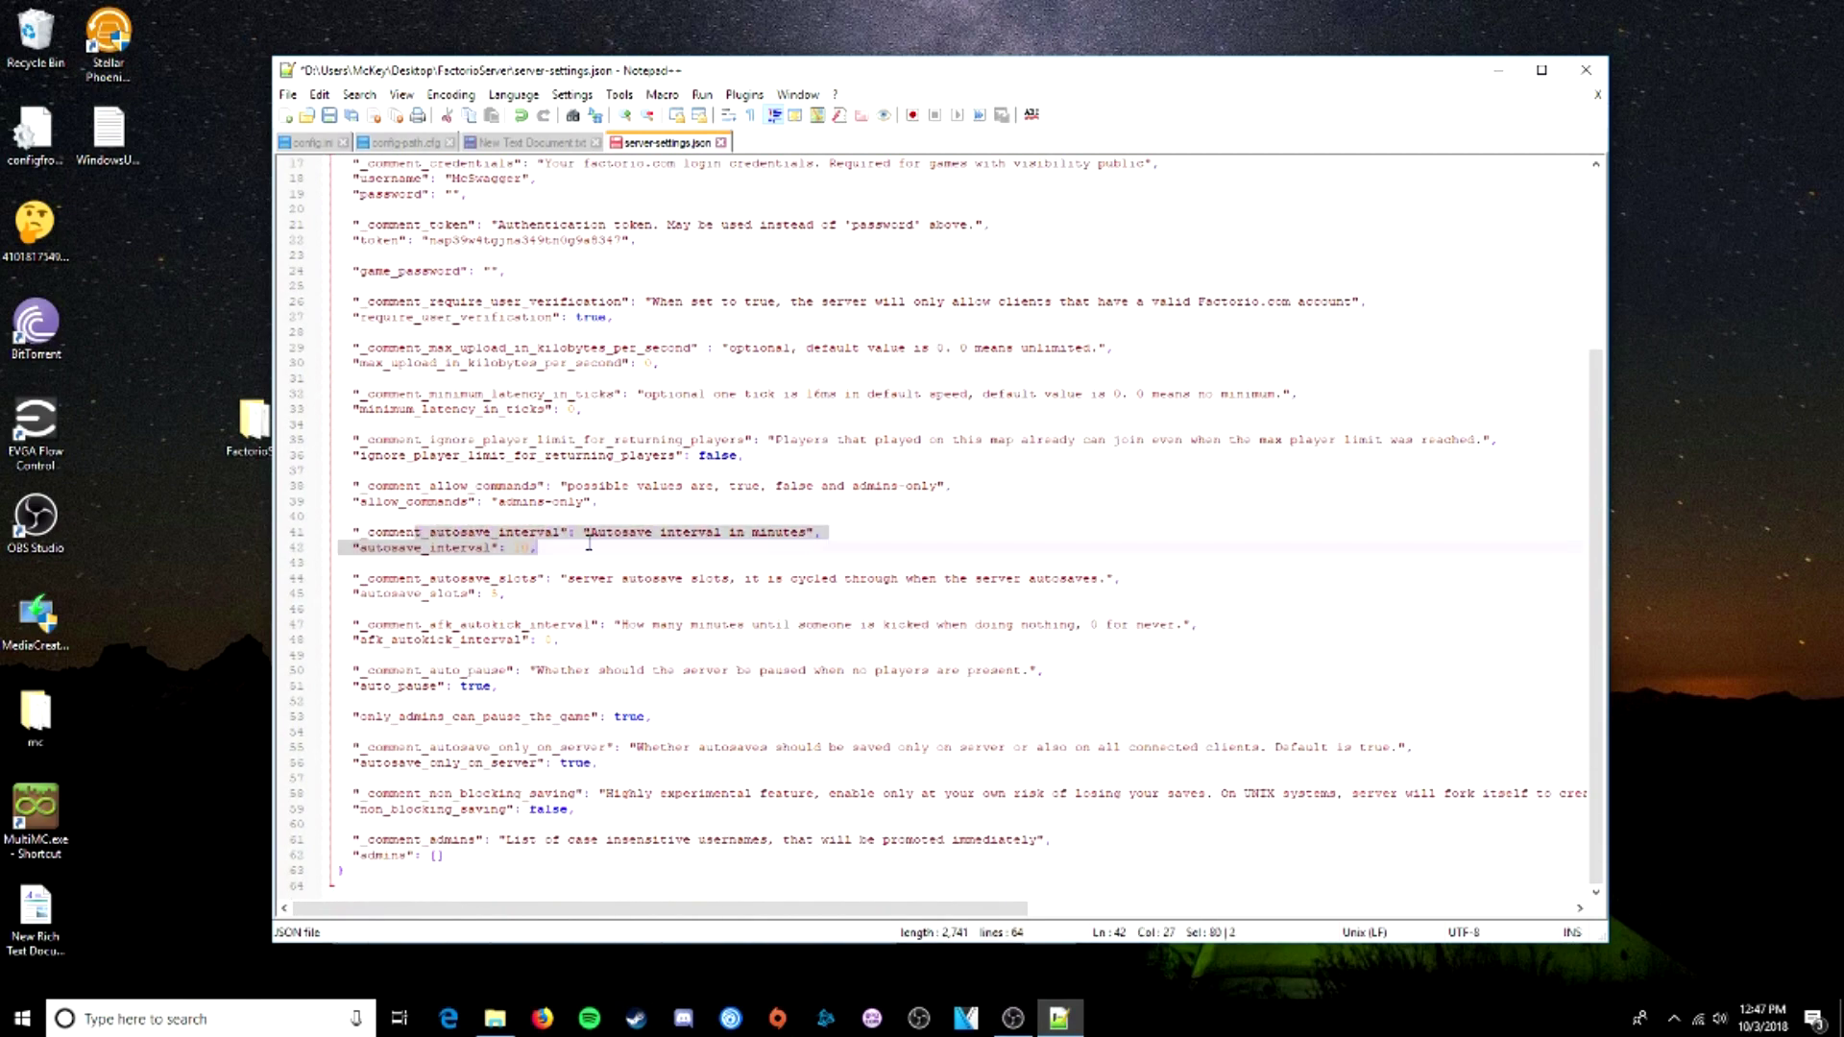
left_click(394, 530)
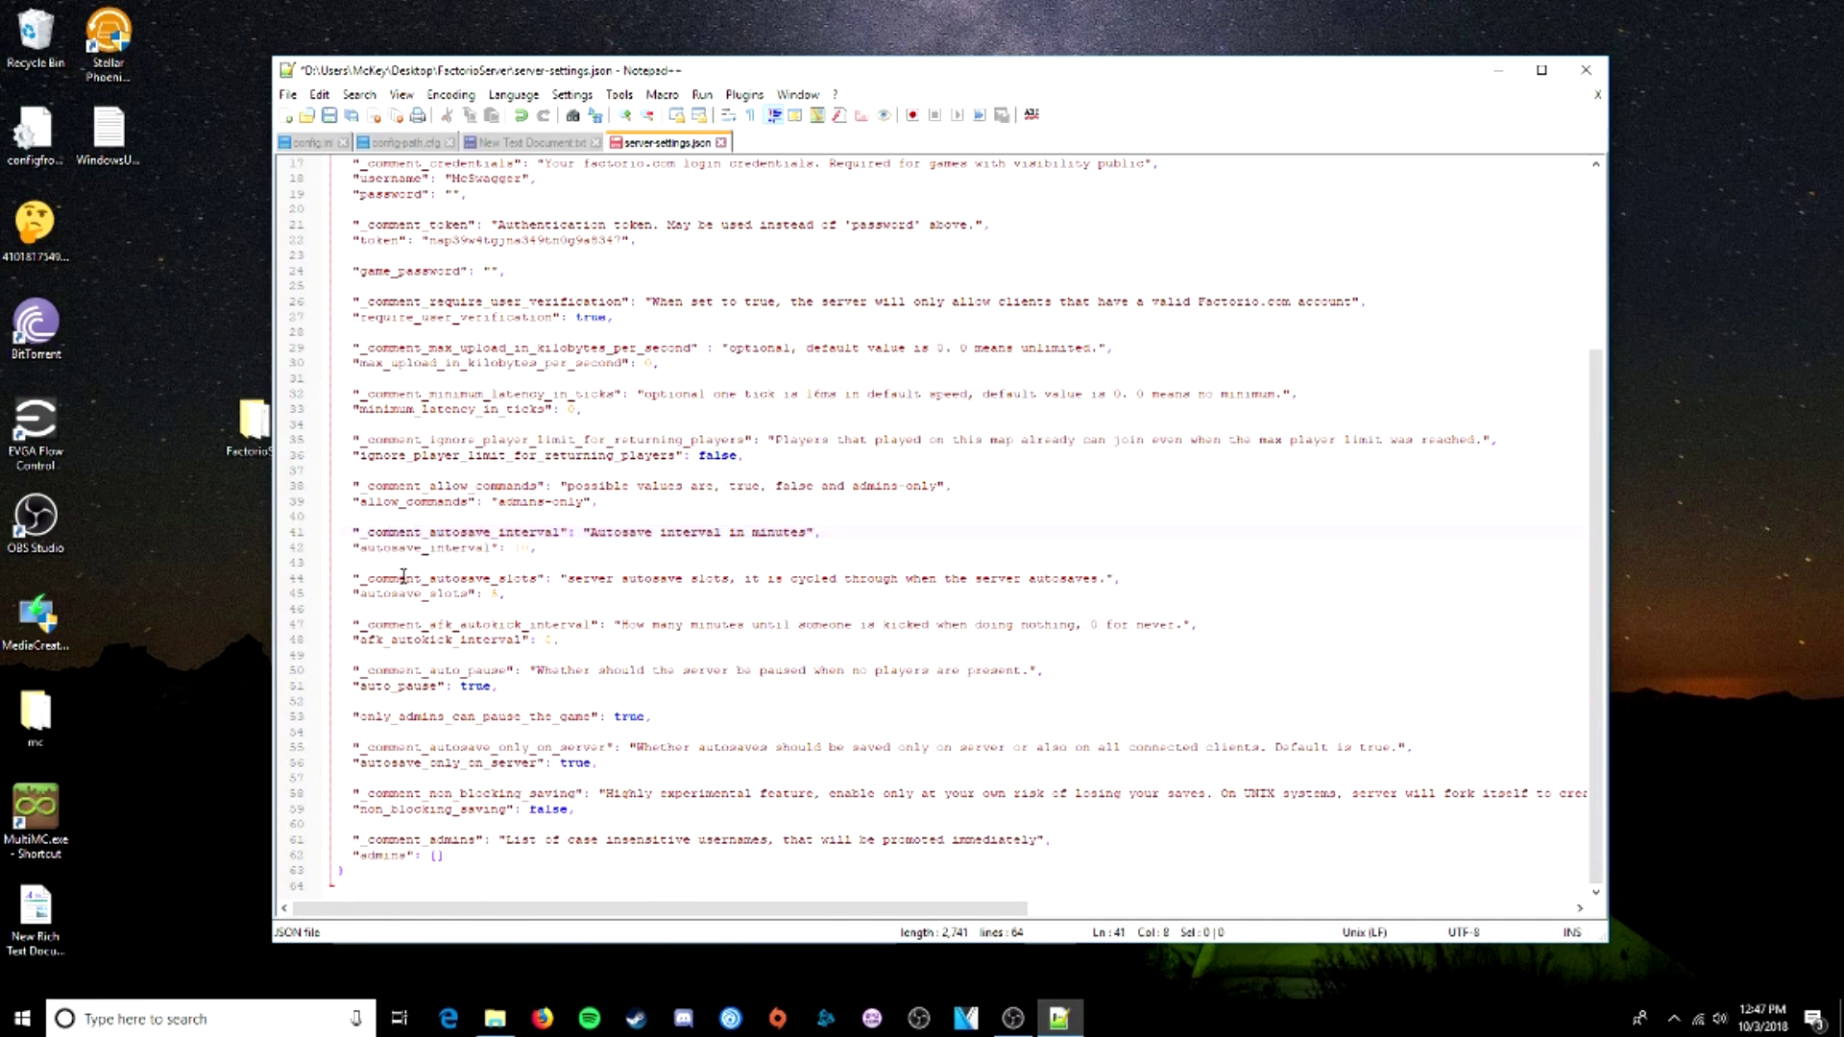
left_click_drag(403, 575, 646, 717)
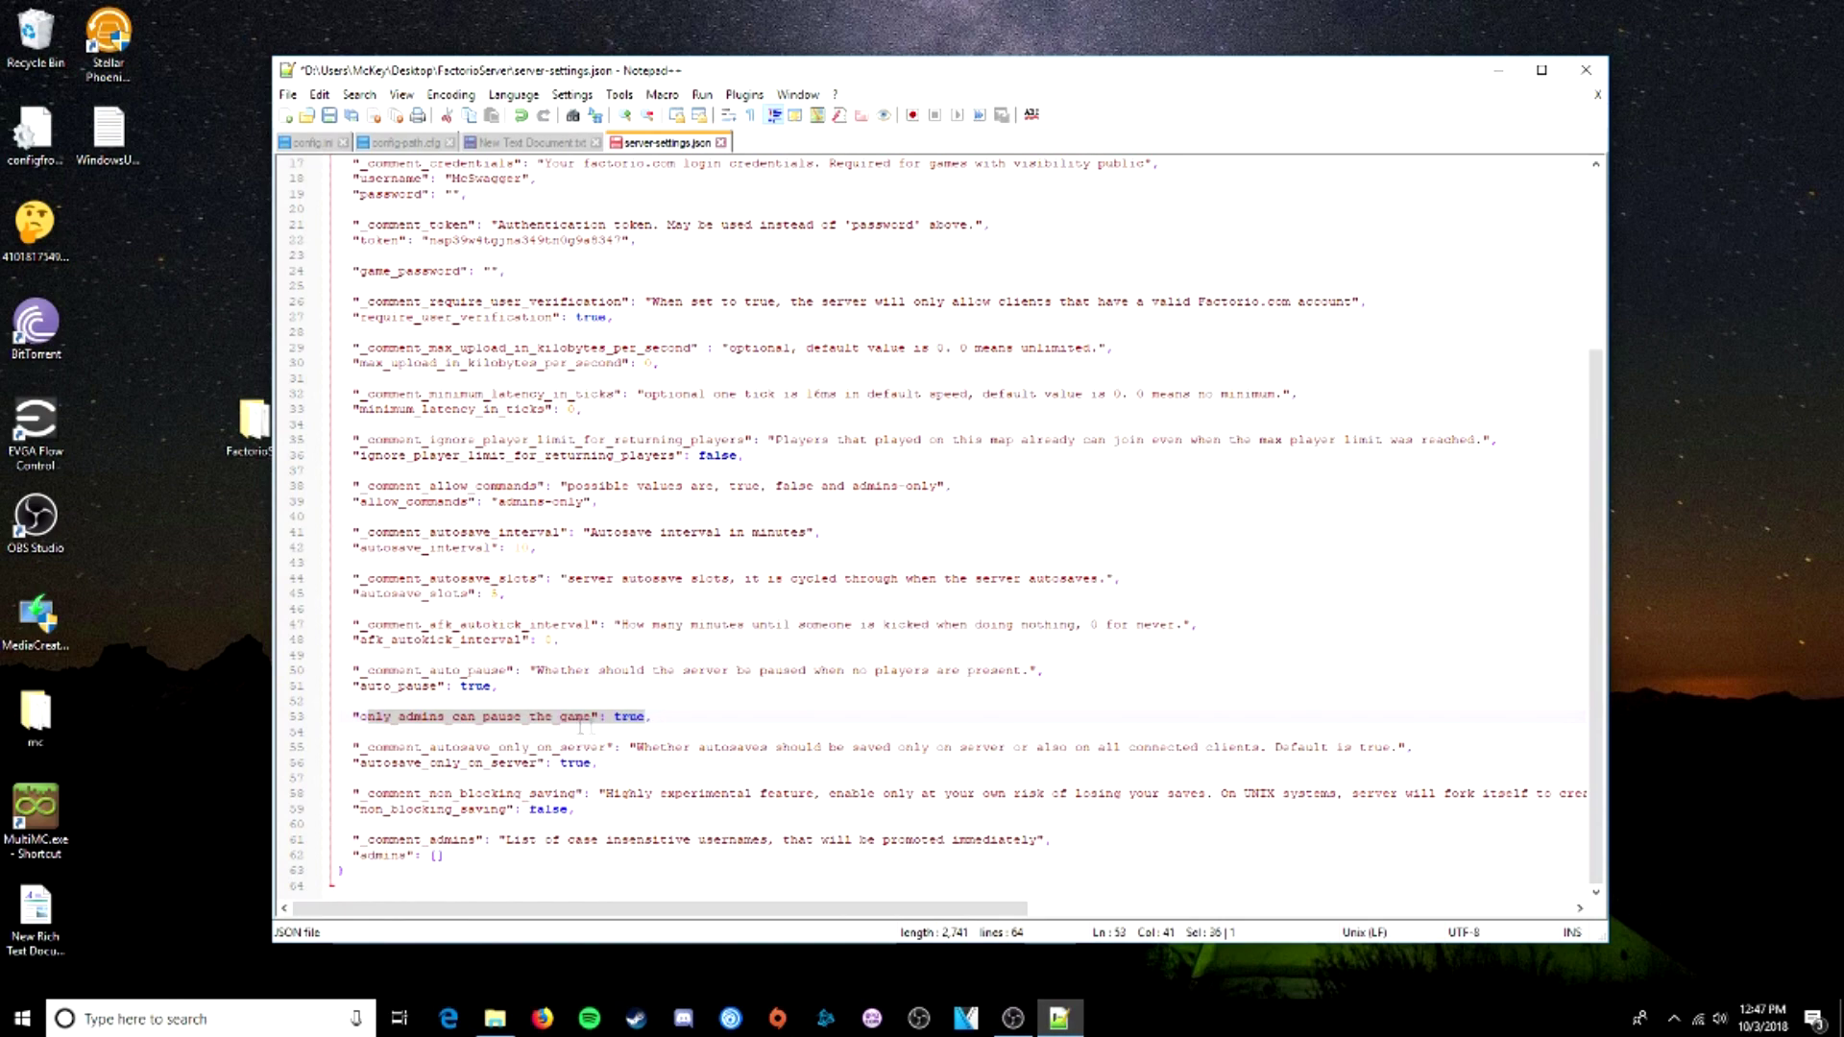
left_click(553, 642)
scroll(547, 634, "up", 5)
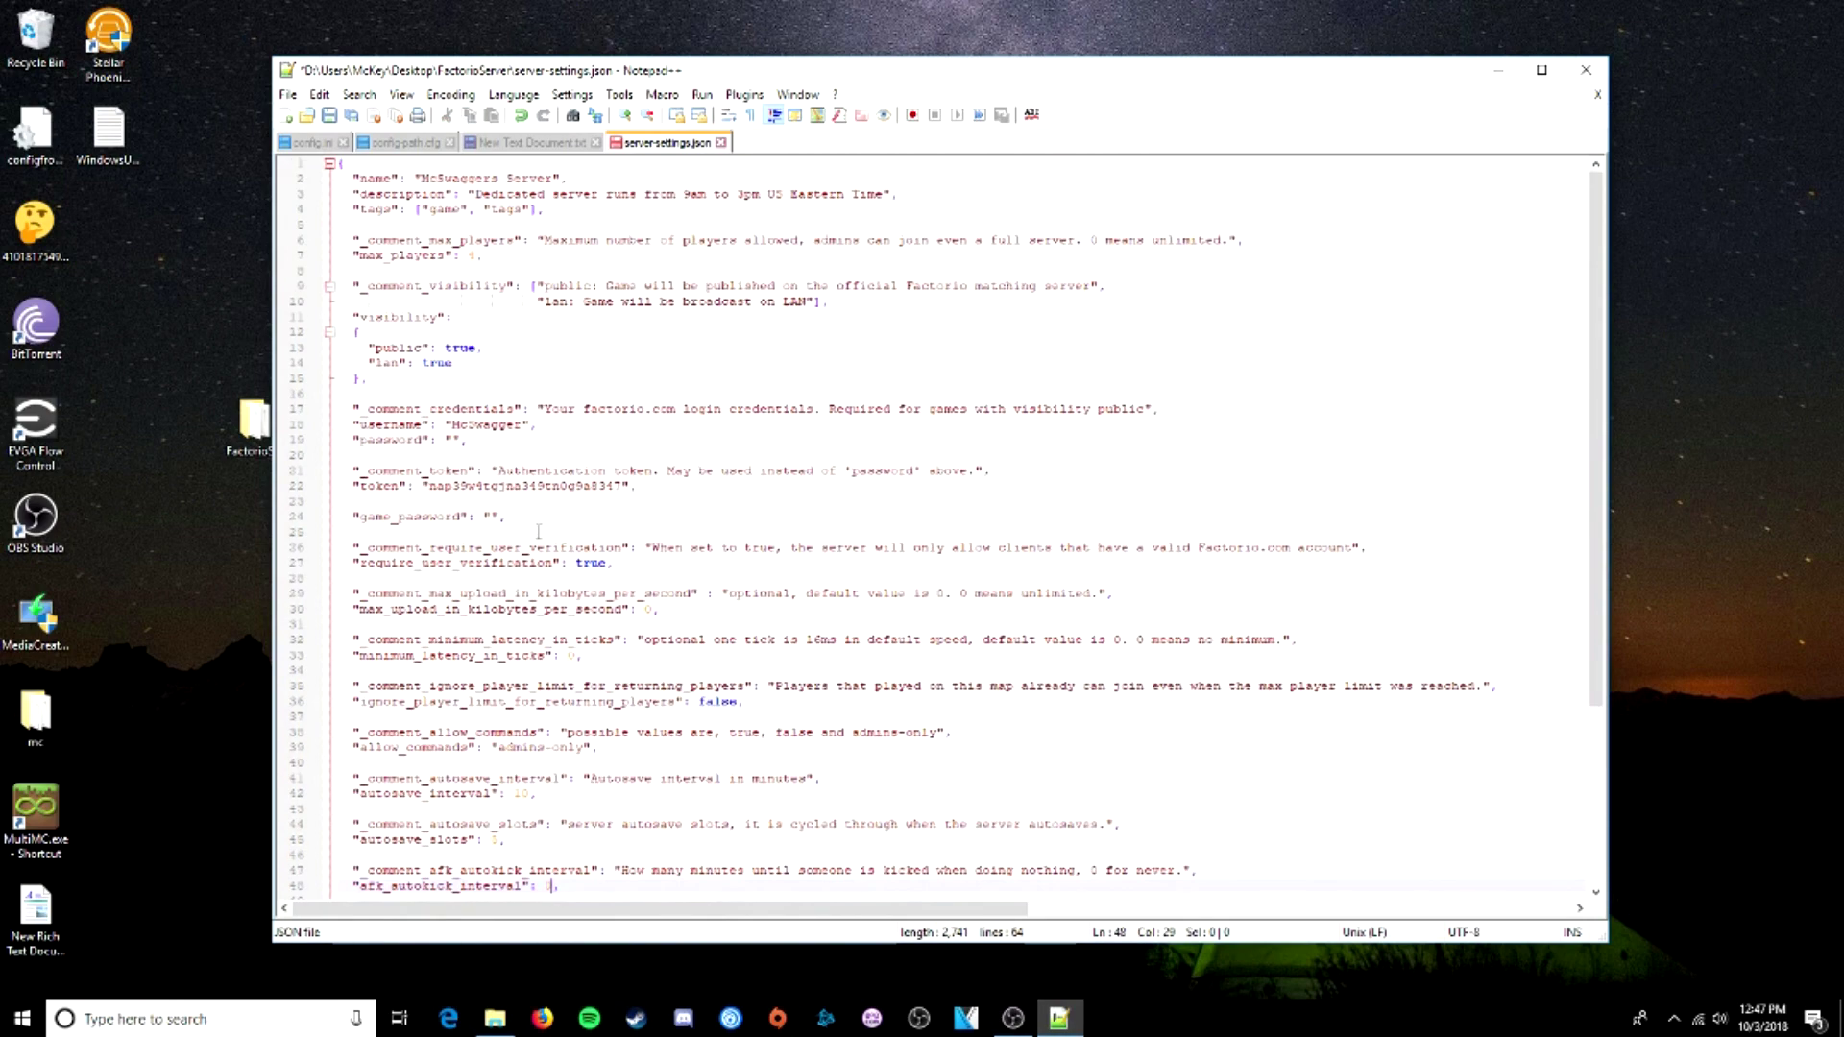
- Save server-settings.json and close Notepad++
left_click(291, 95)
left_click(317, 244)
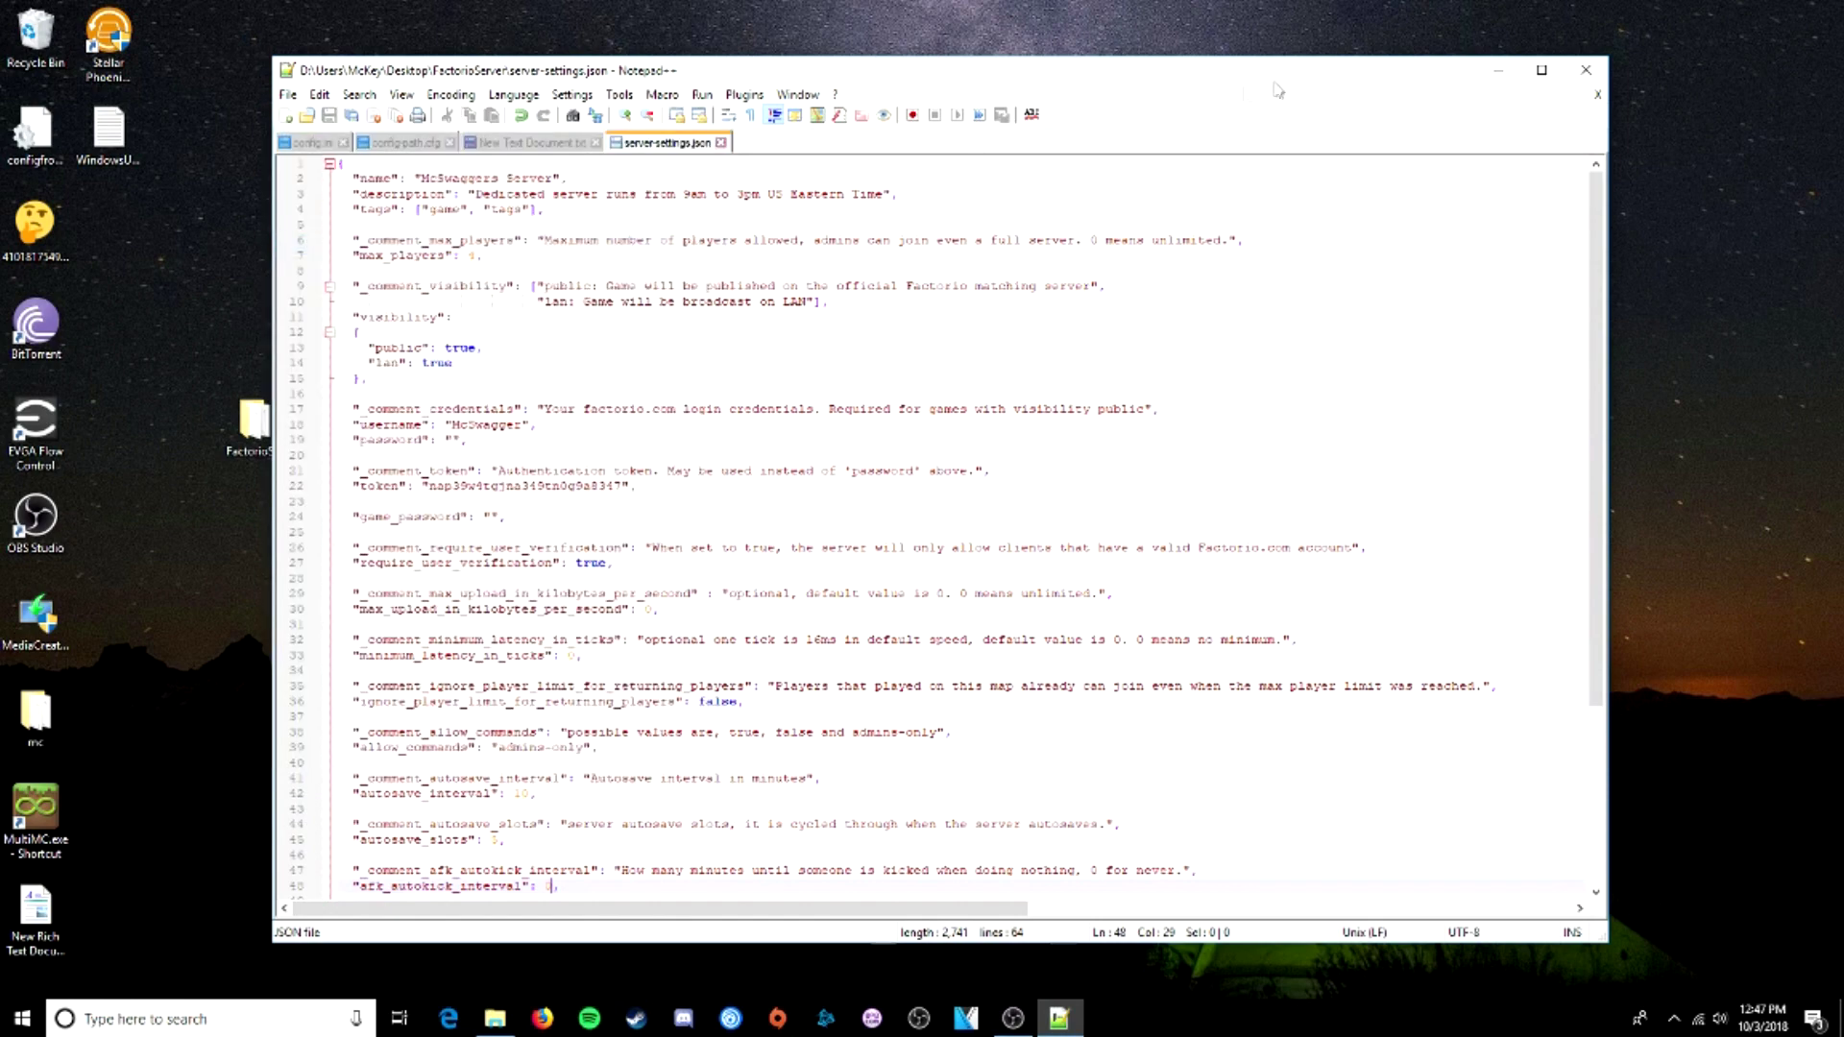
left_click(1586, 69)
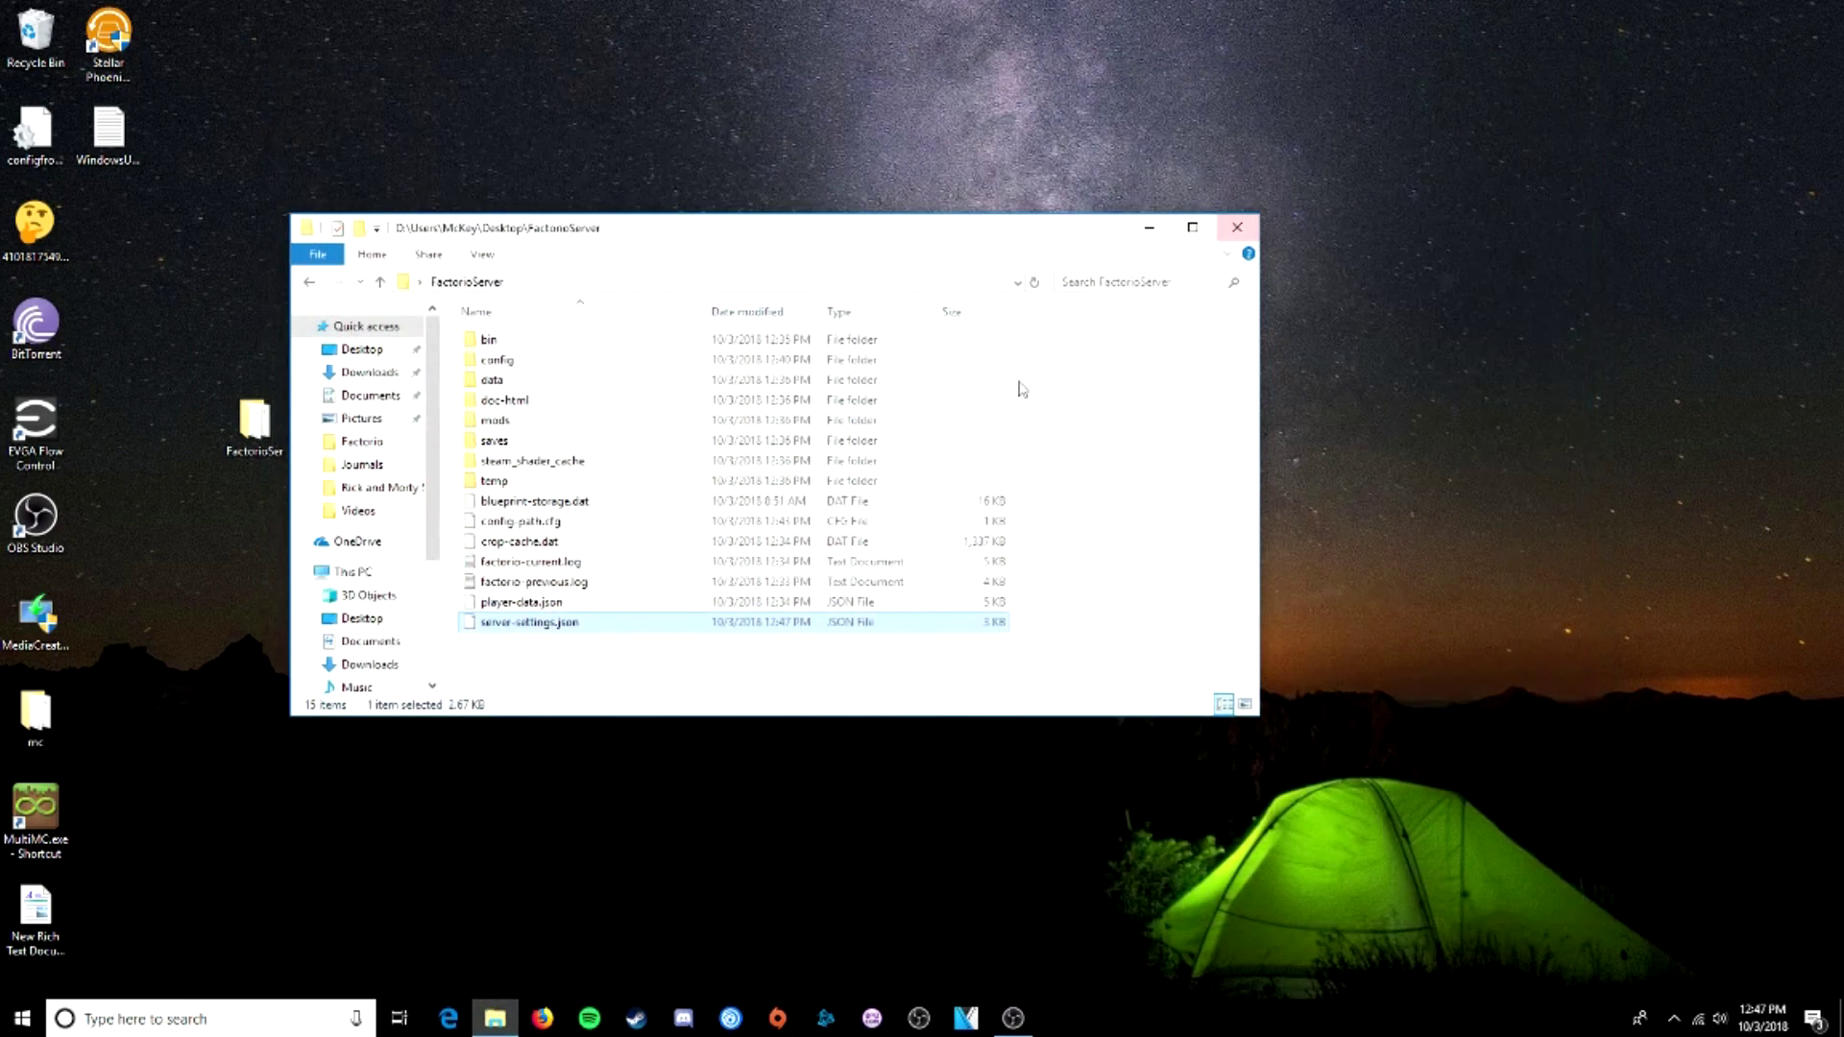
- Open New Text Document.txt from bin\x64 in Notepad++ to show the factorio.exe start command
double_click(514, 342)
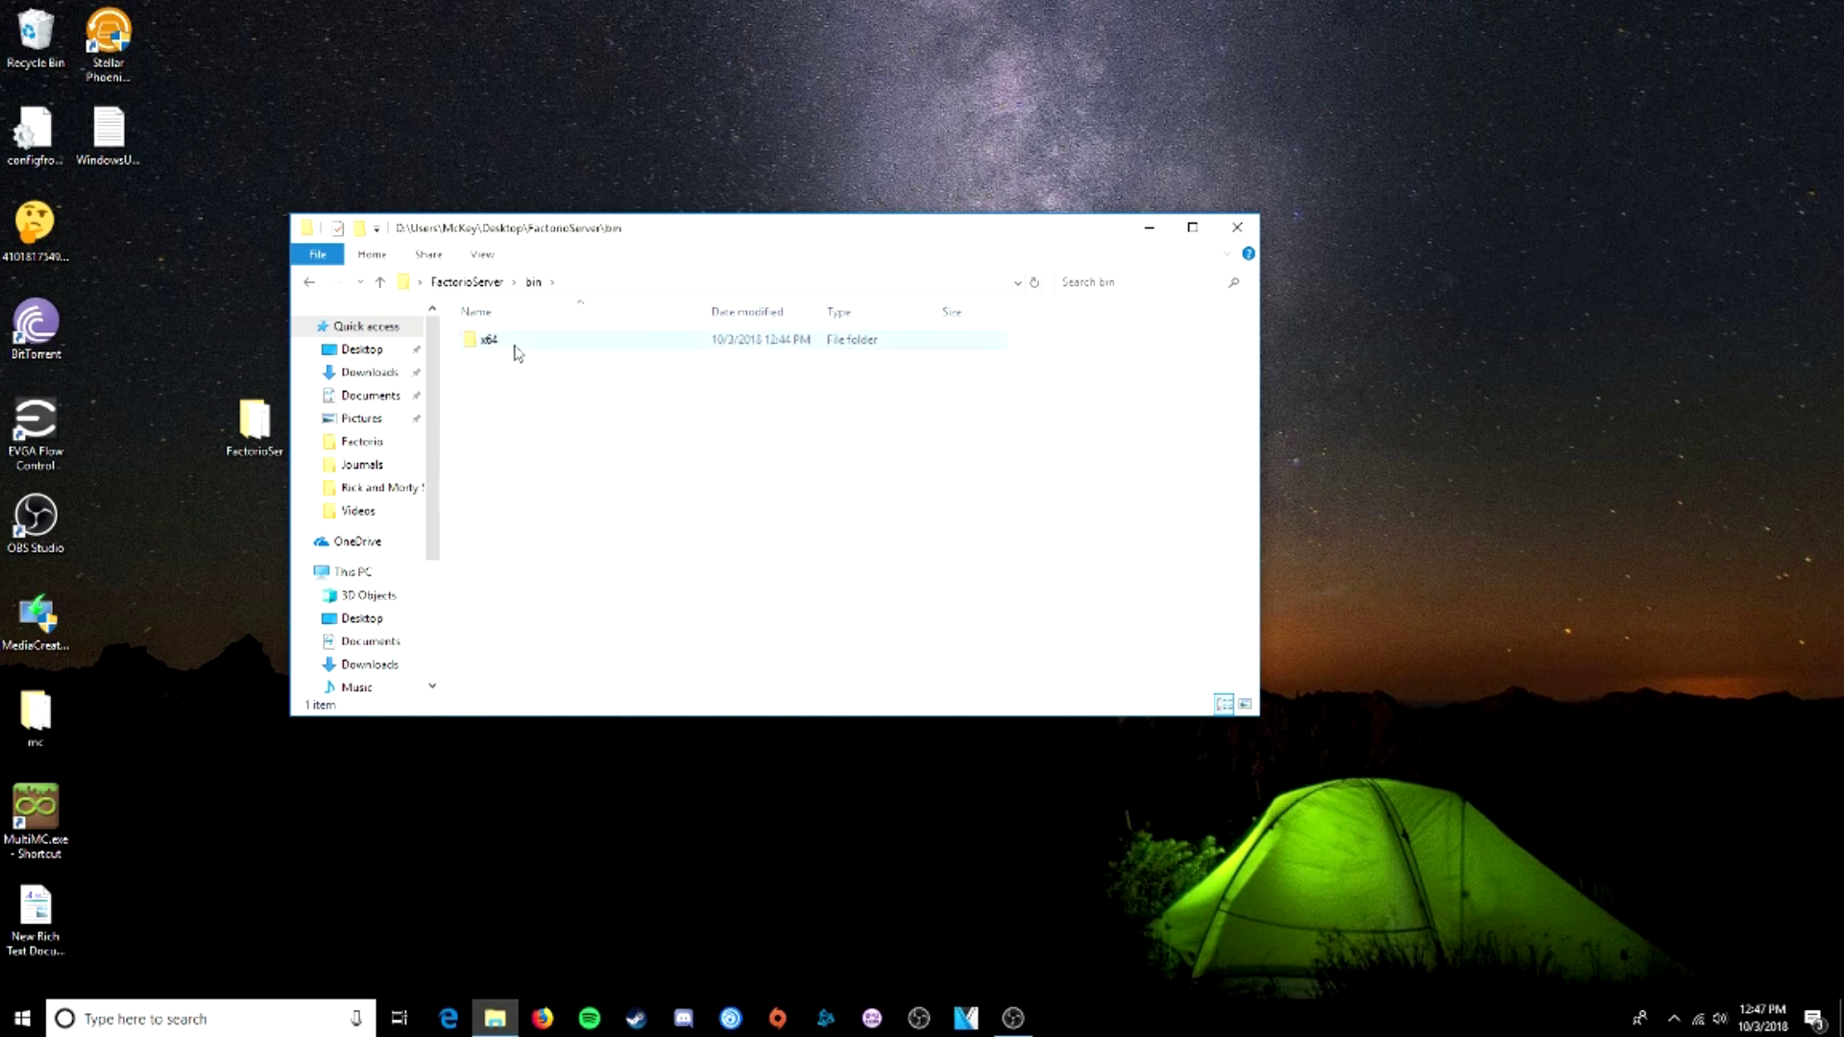
double_click(517, 344)
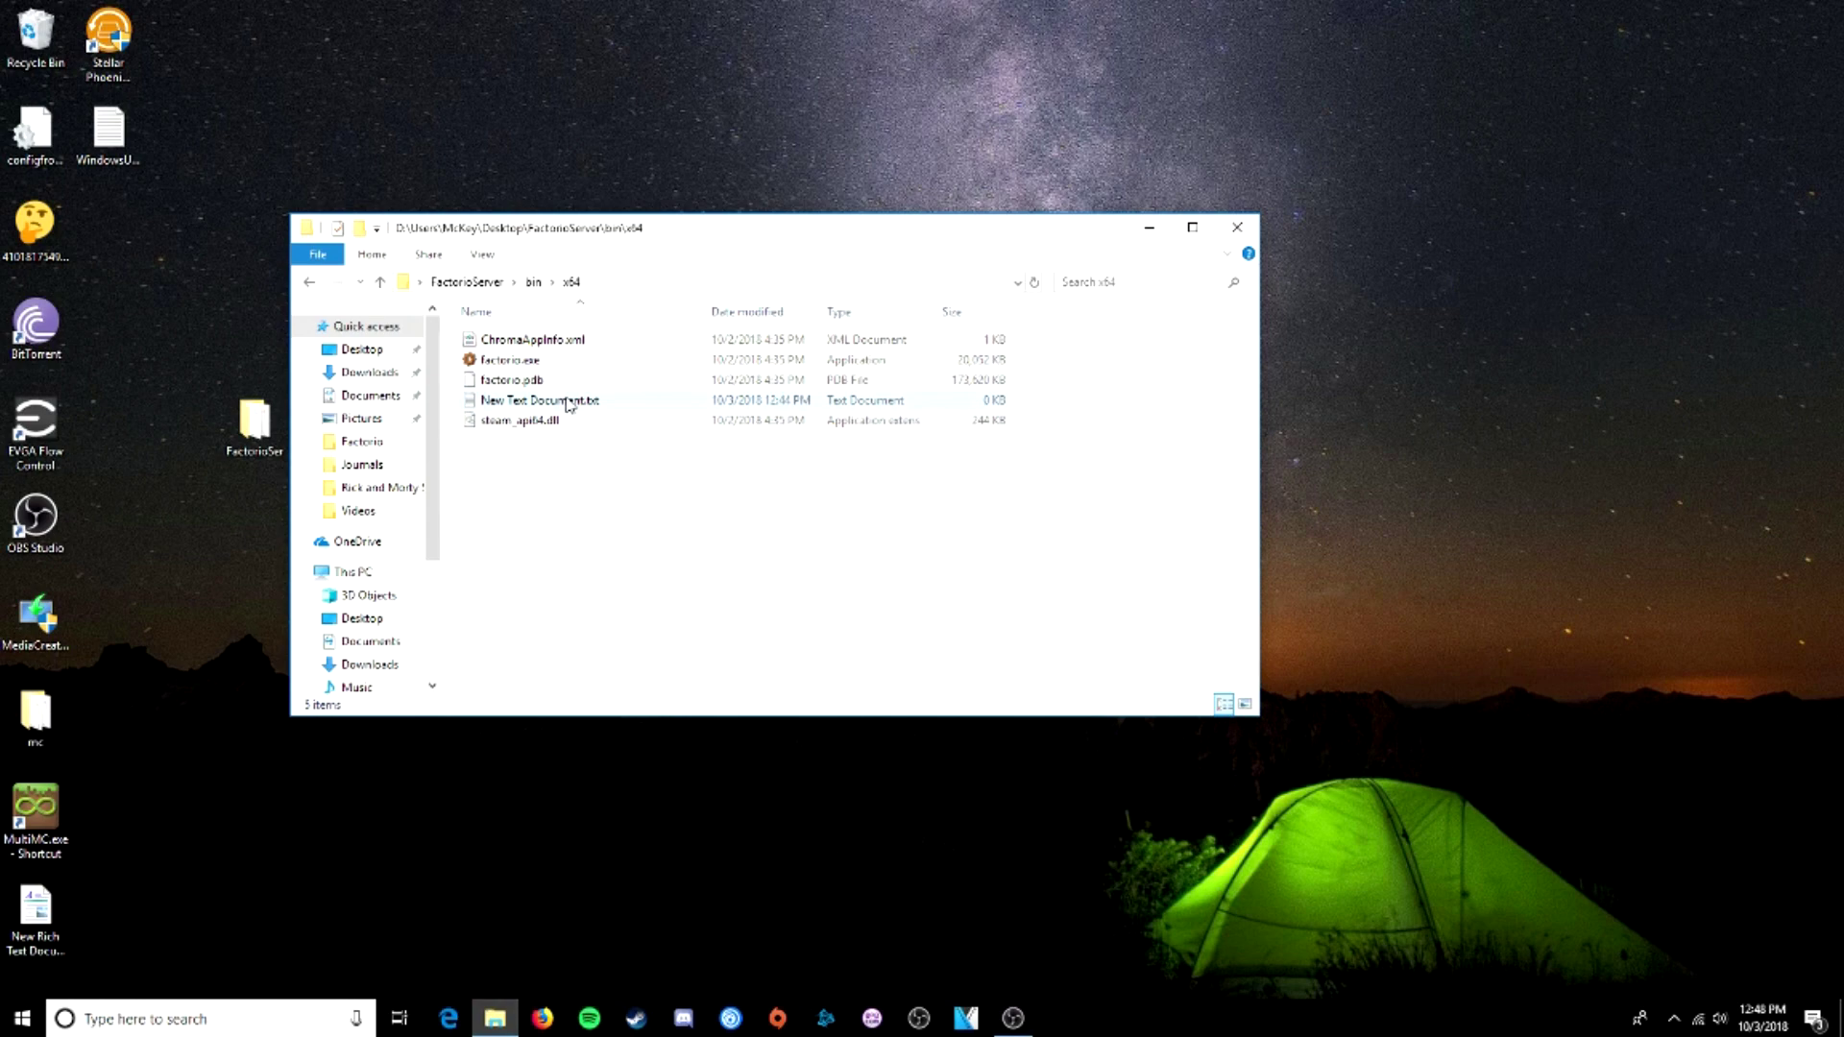
right_click(569, 401)
left_click(631, 477)
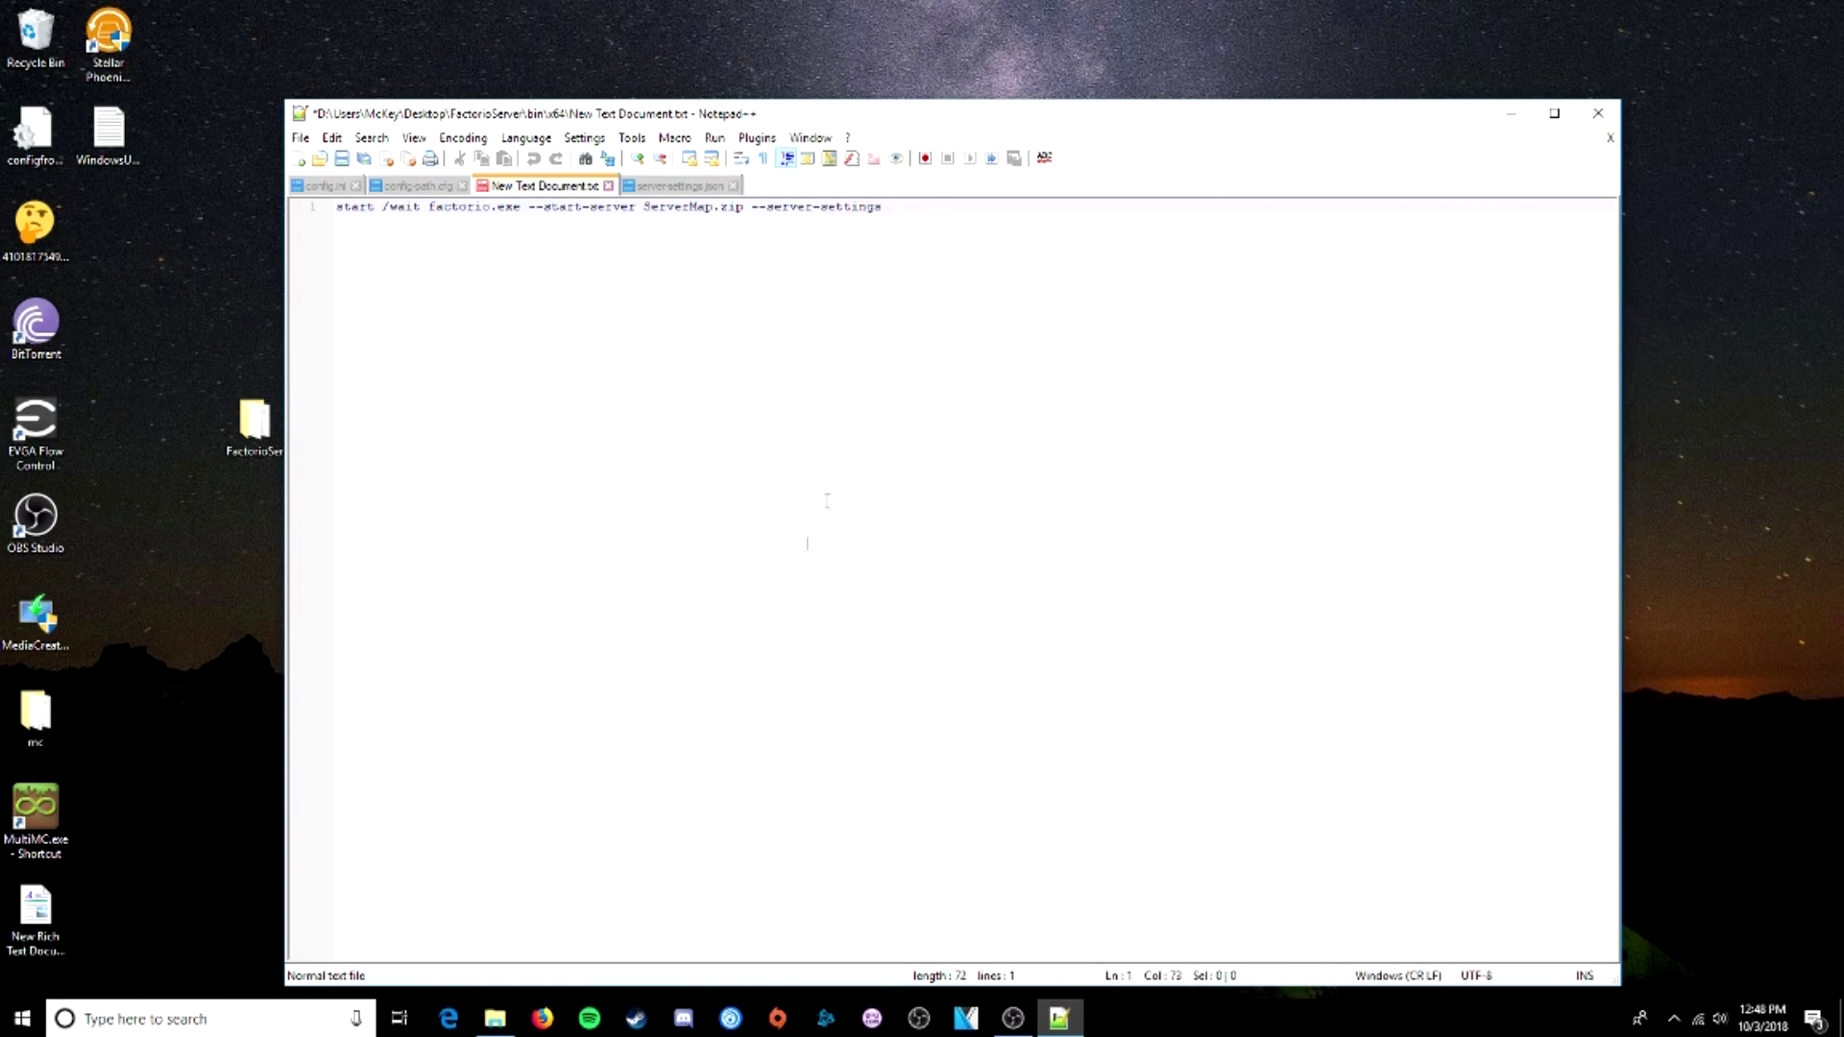
- Paste server-settings.json's folder location from its Properties after --server-settings in the command
left_click_drag(793, 125, 1001, 204)
left_click_drag(451, 222, 322, 216)
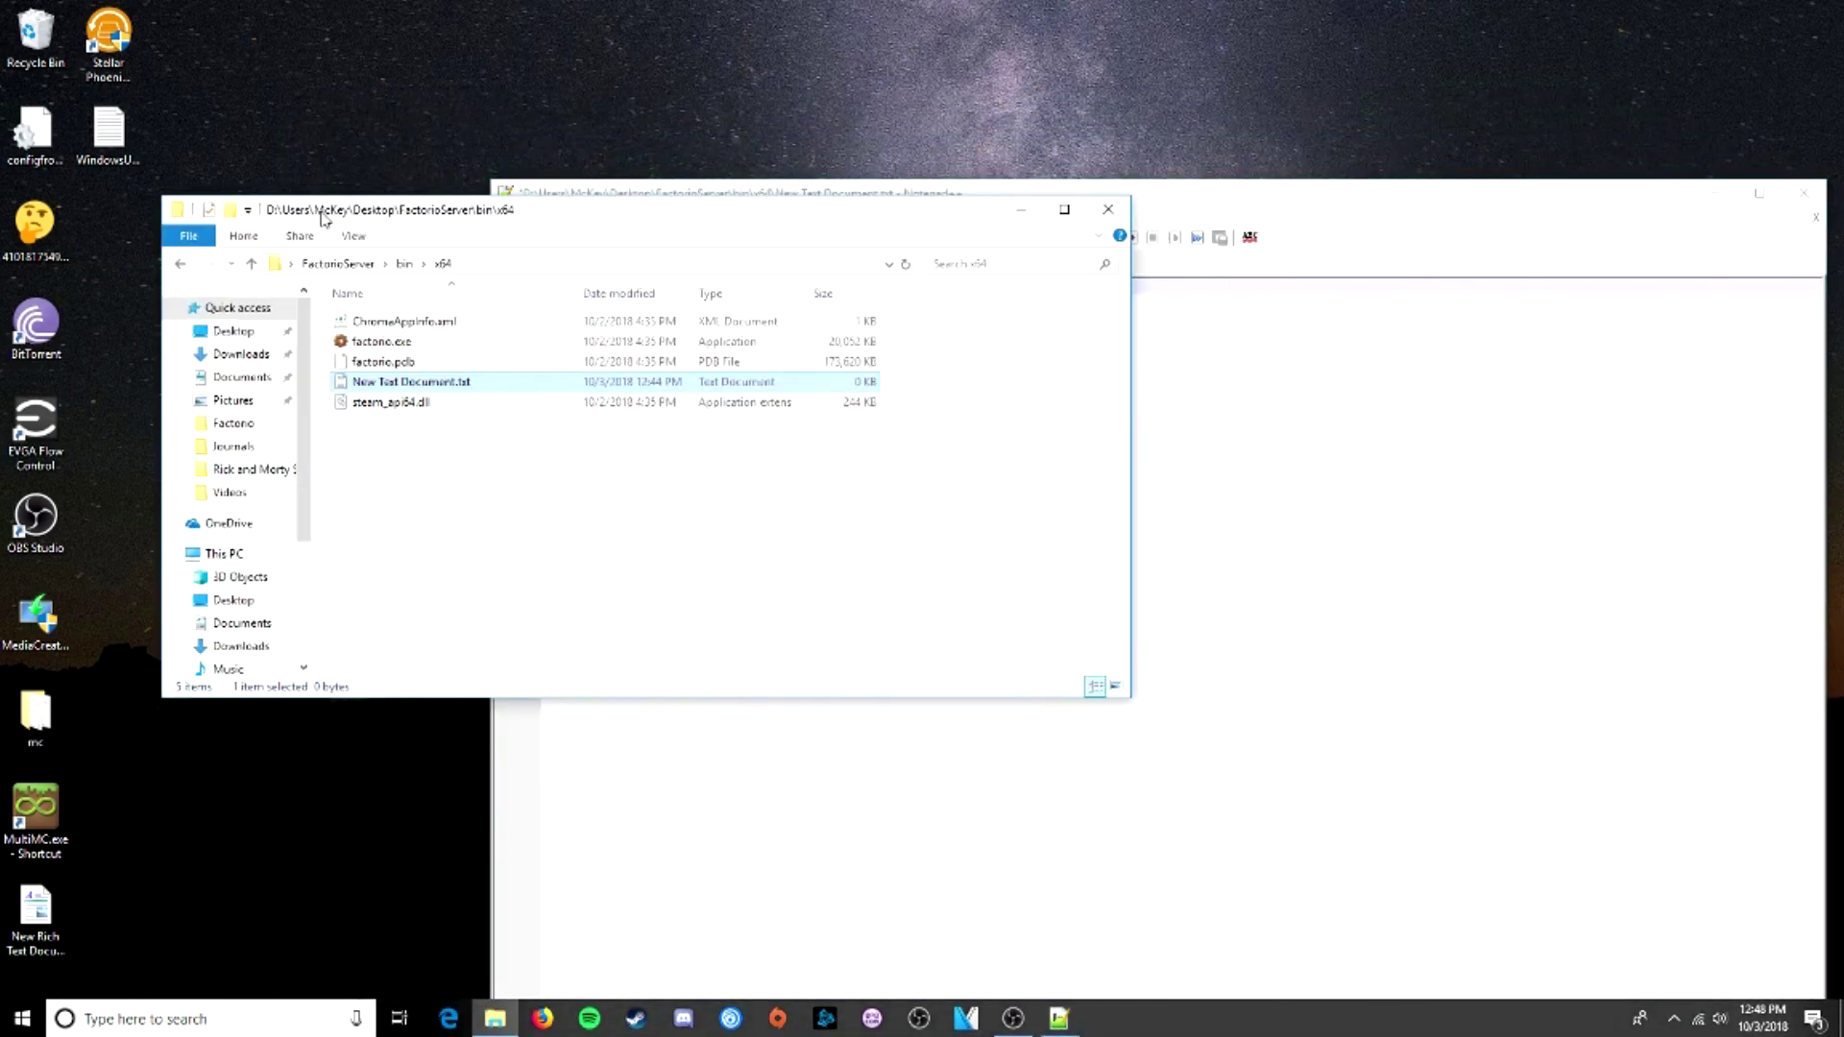
left_click(405, 263)
left_click(337, 263)
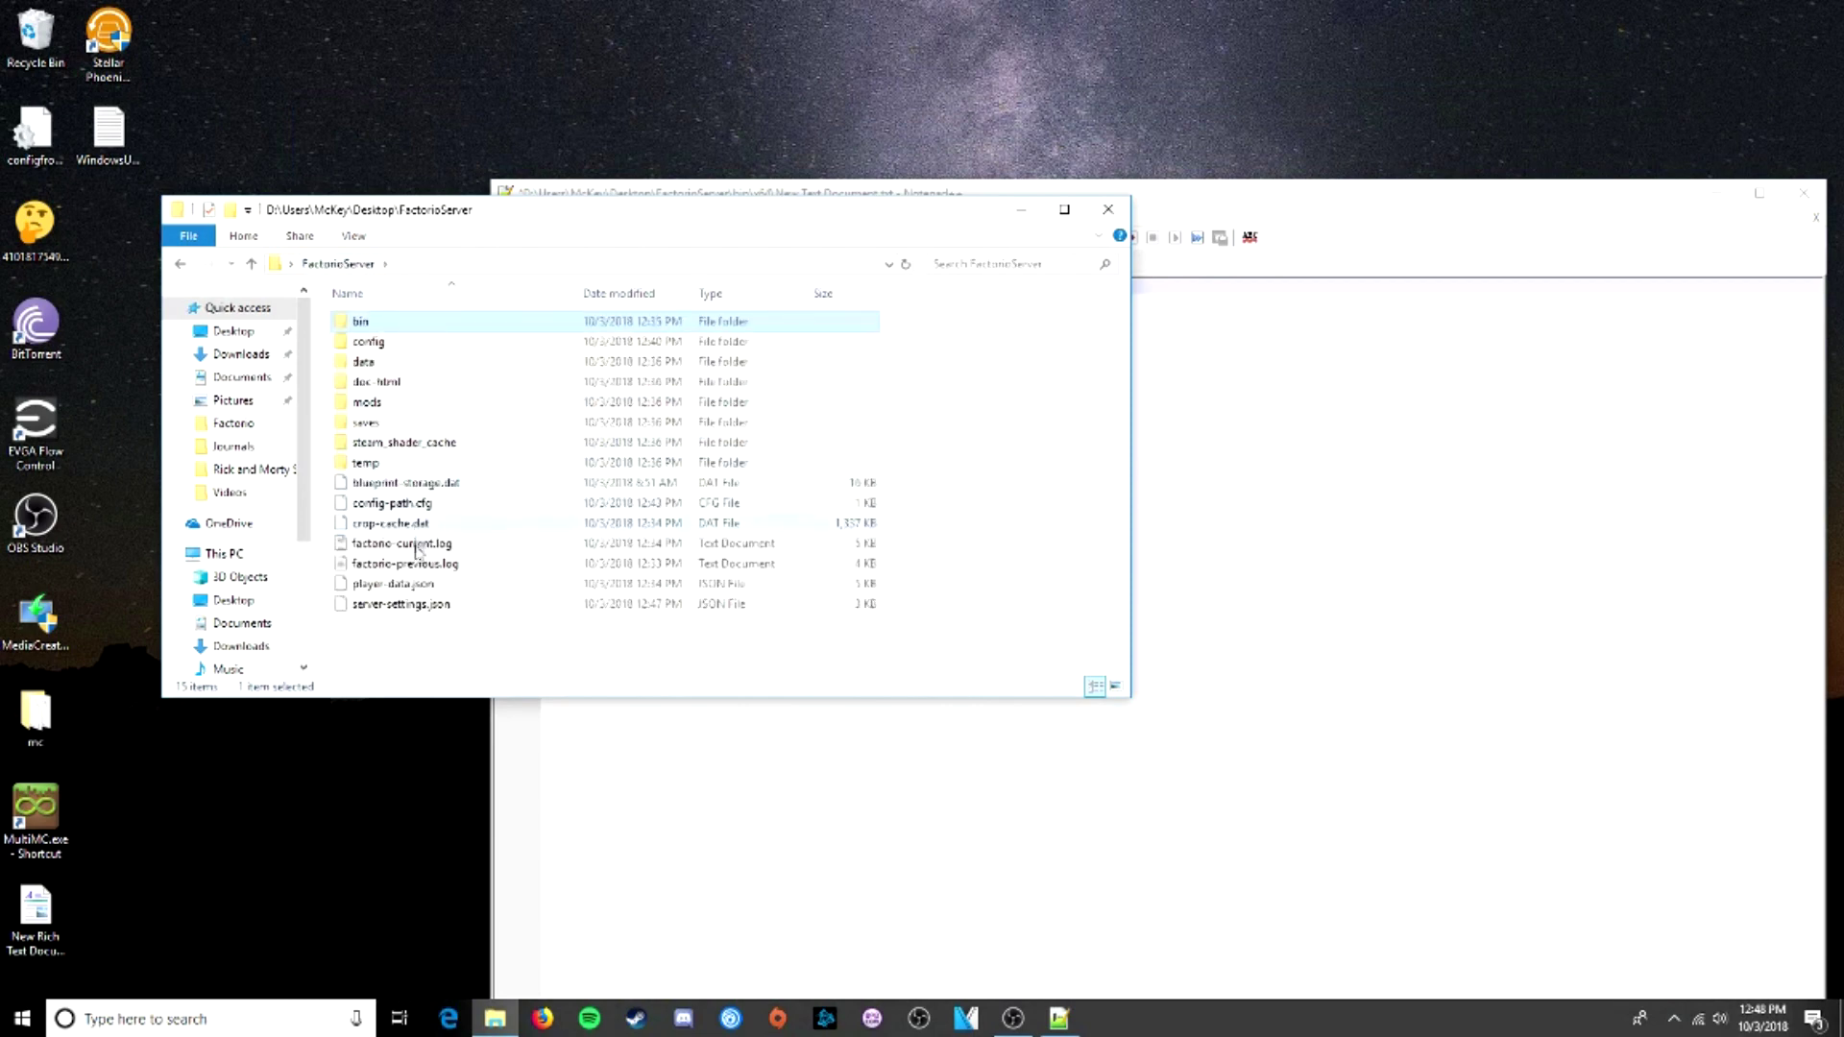
right_click(390, 609)
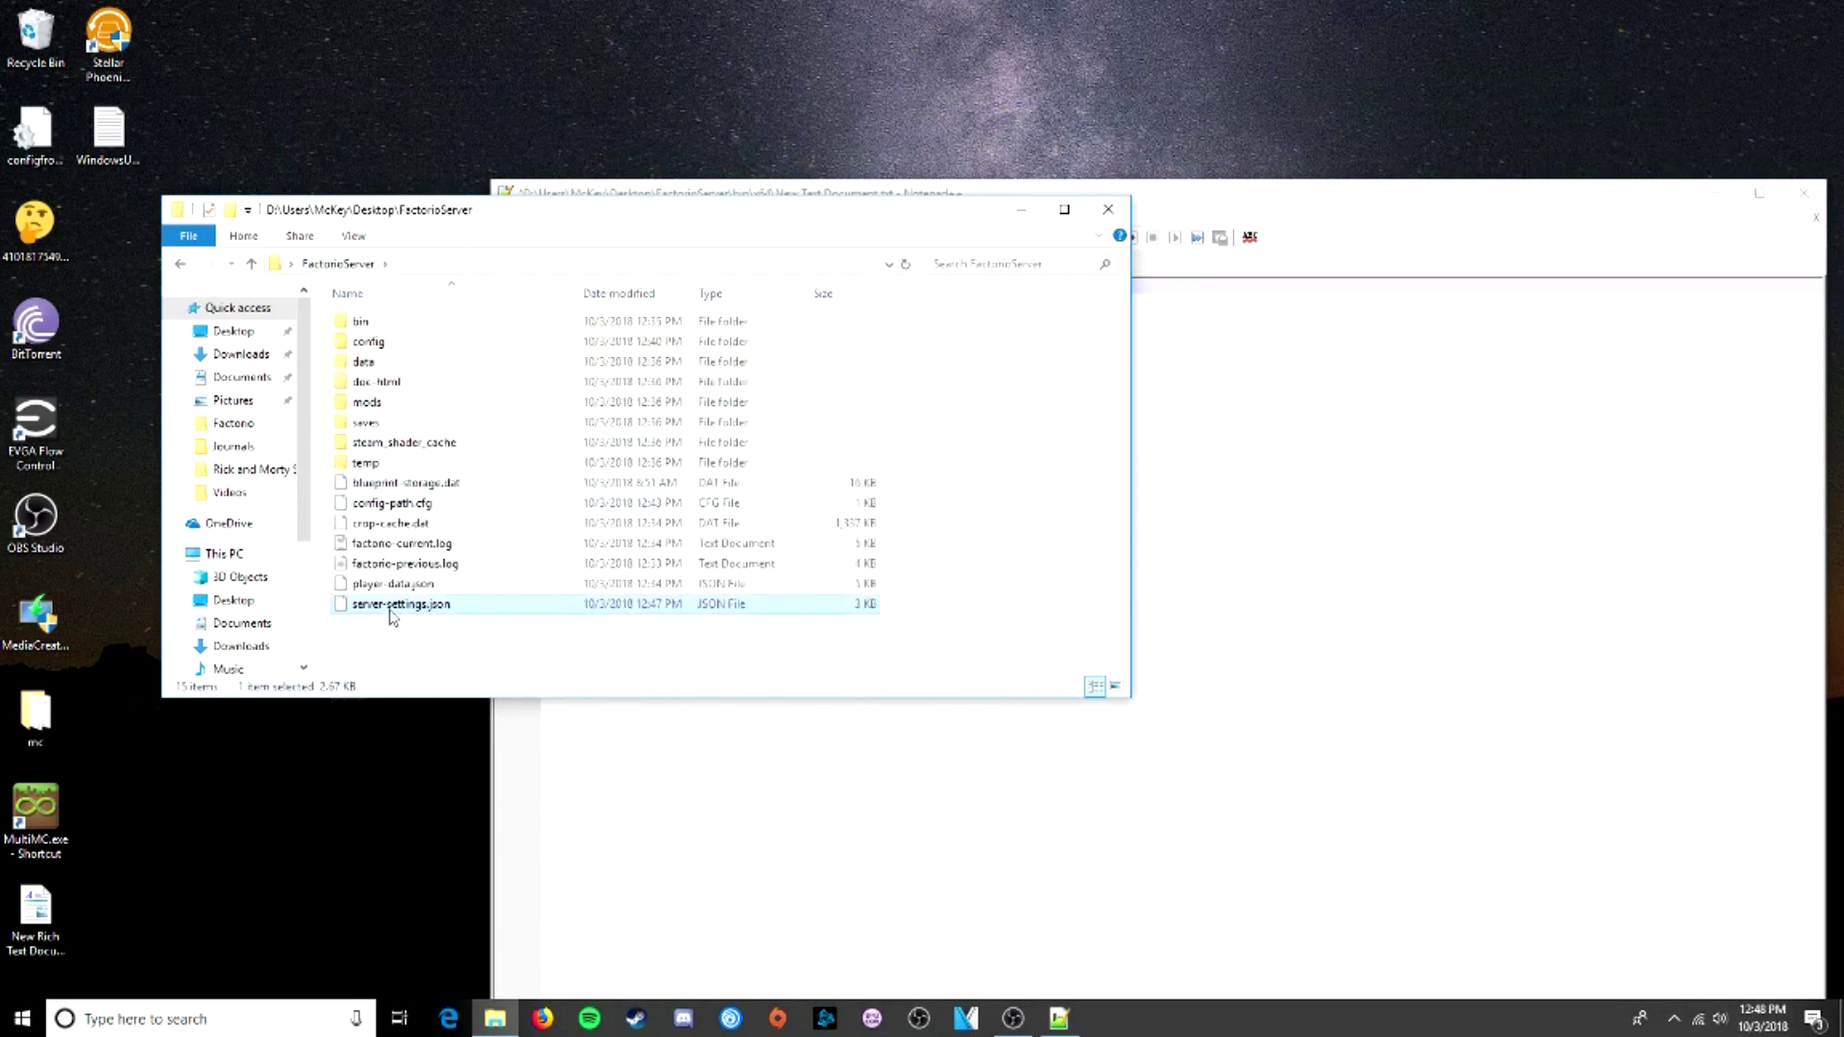
left_click(475, 907)
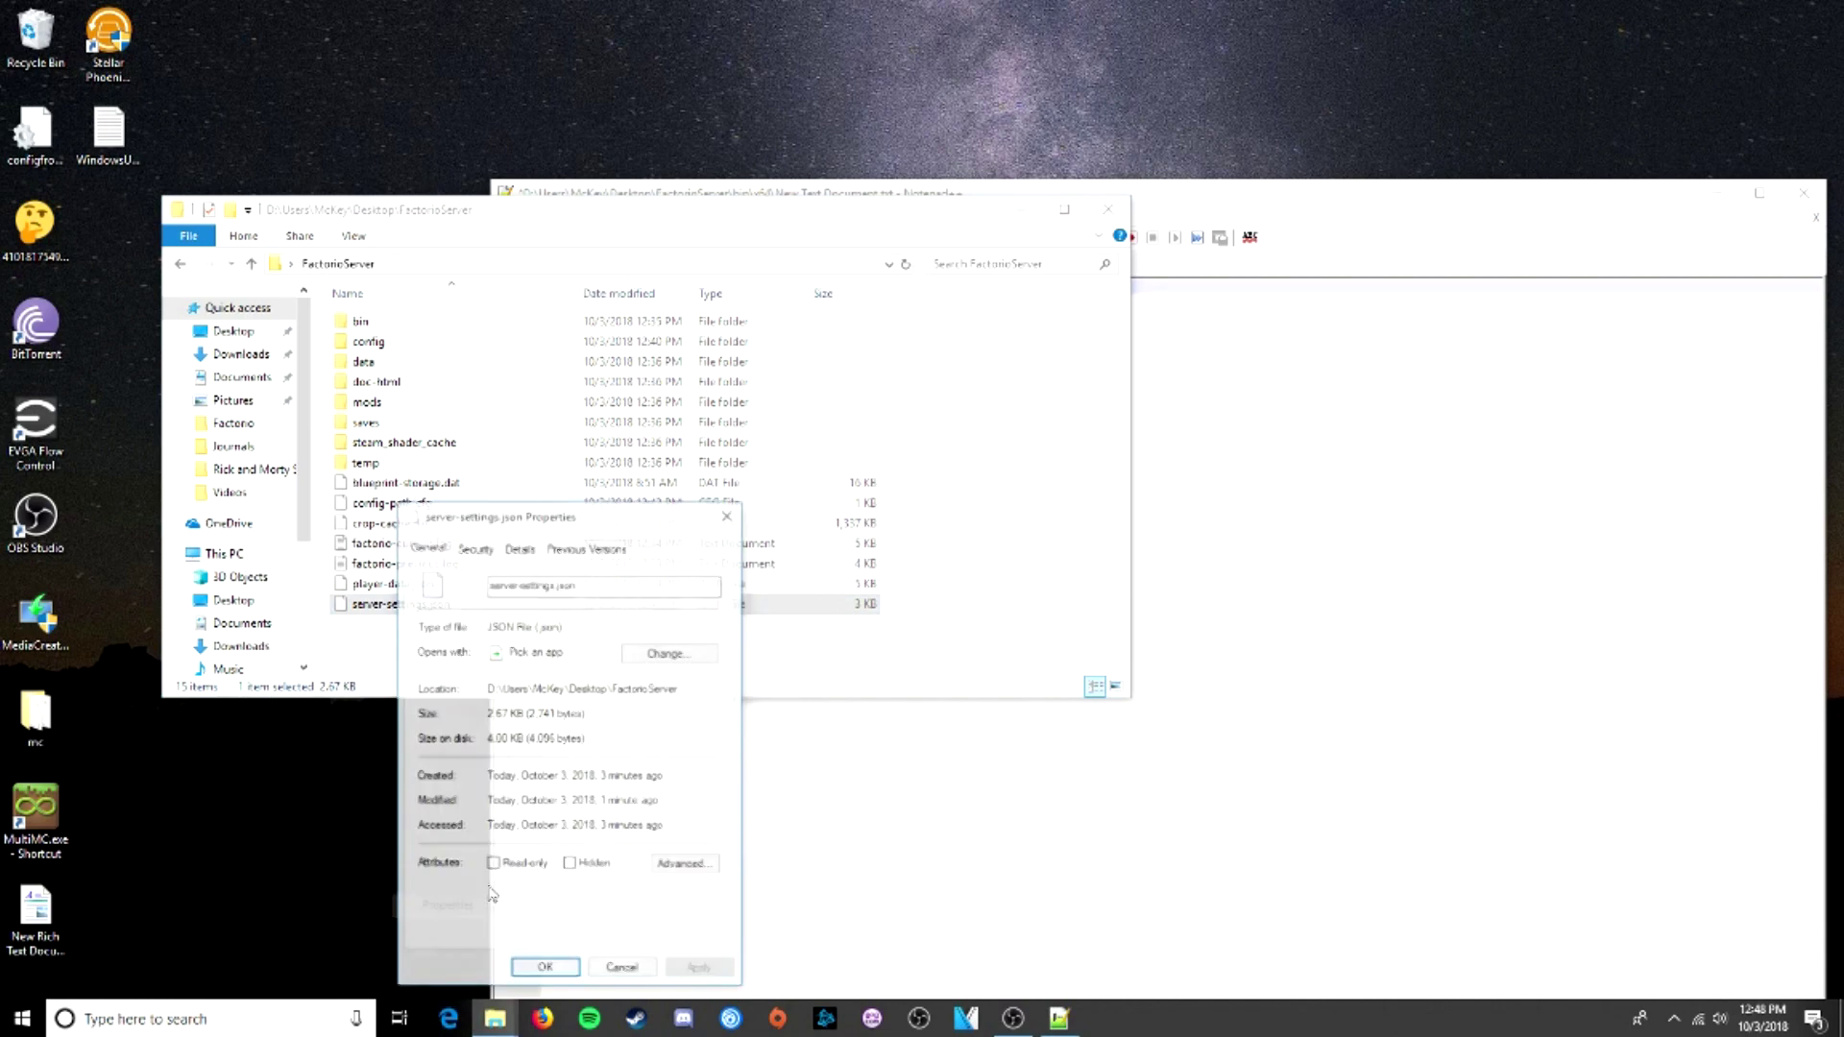
left_click_drag(680, 689, 486, 689)
key("ctrl+c")
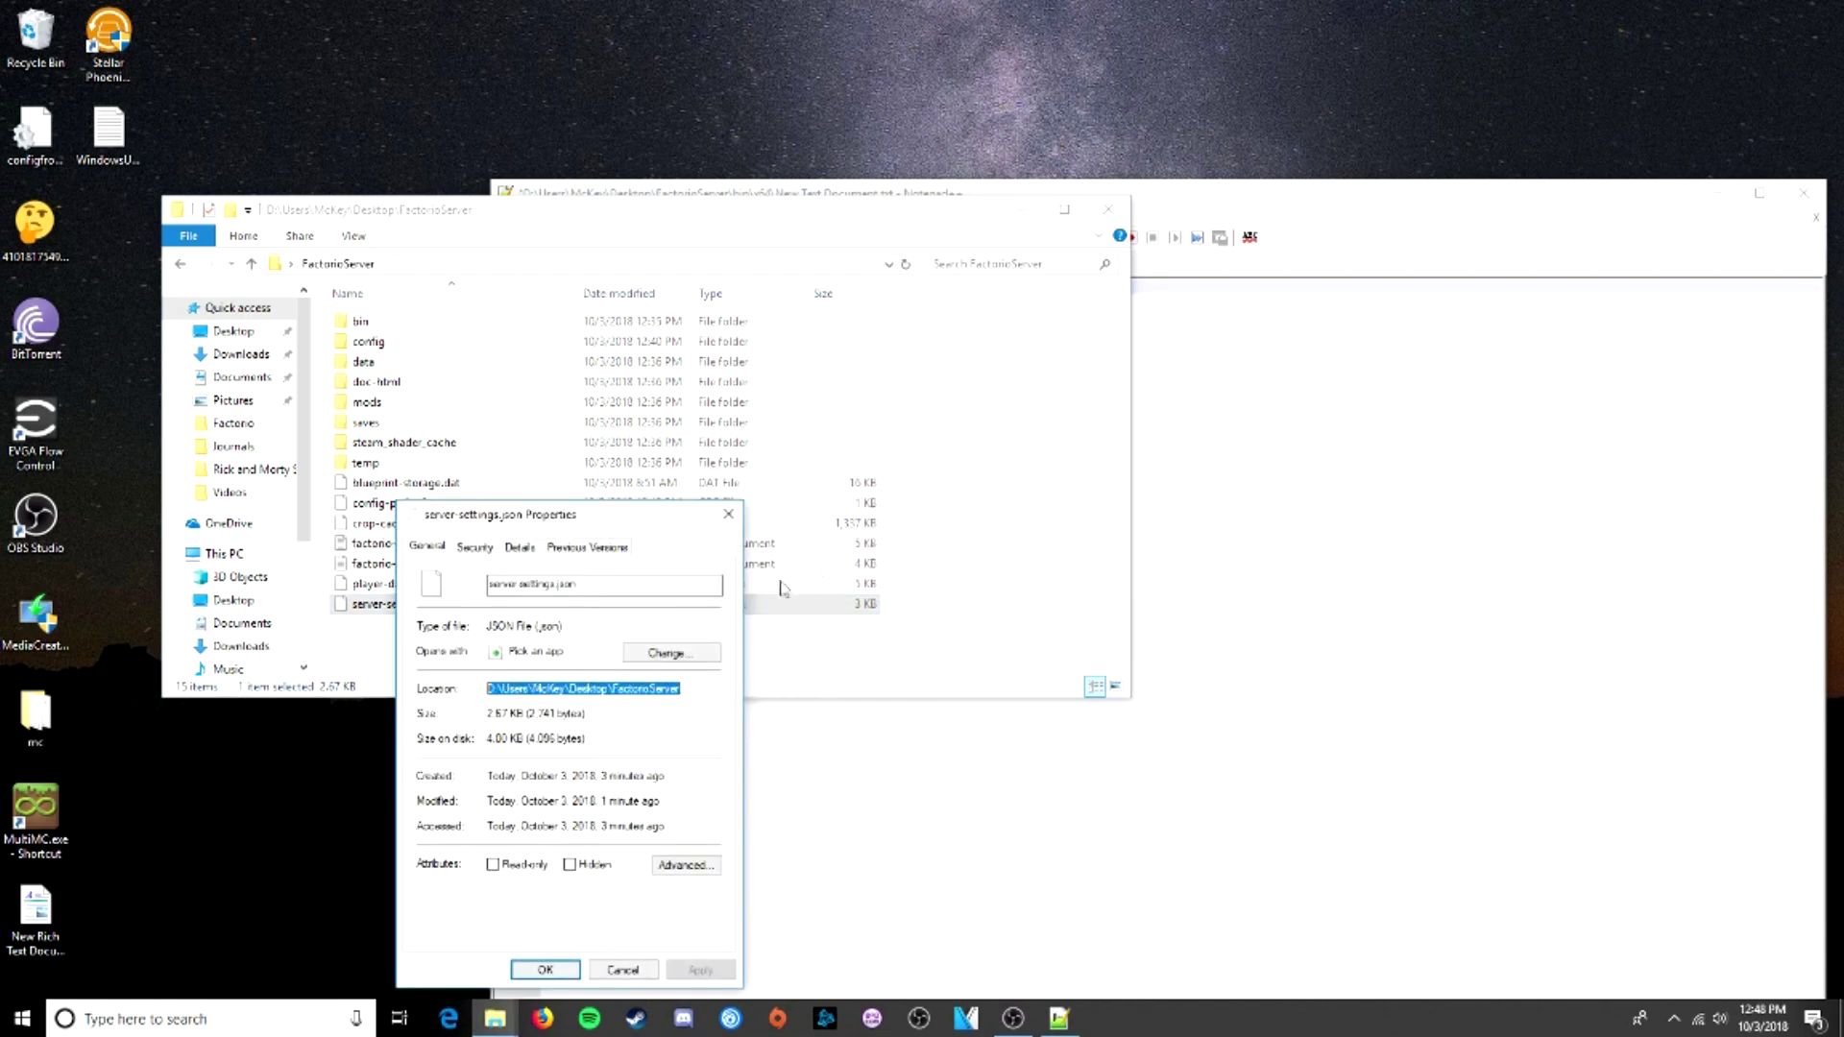
left_click(1182, 271)
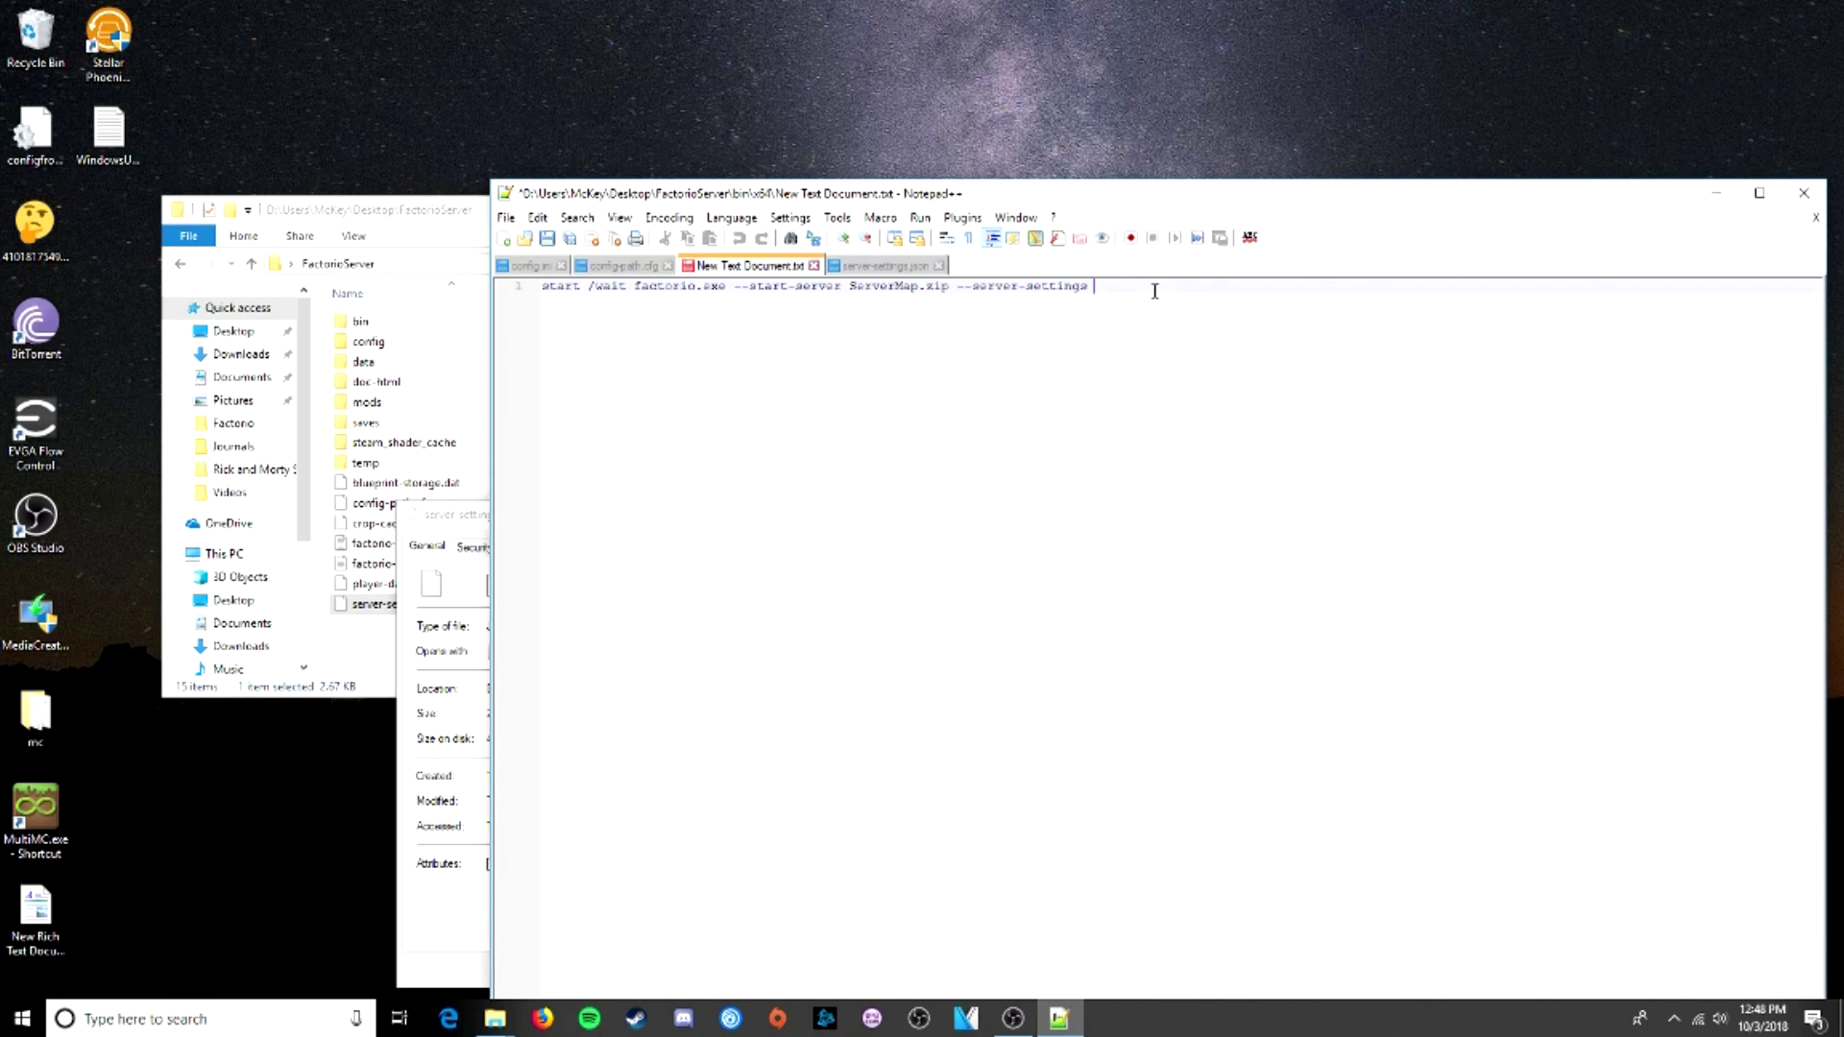
key("ctrl+v")
- Append \server-settings.json to complete the settings file path in the command
left_click(467, 519)
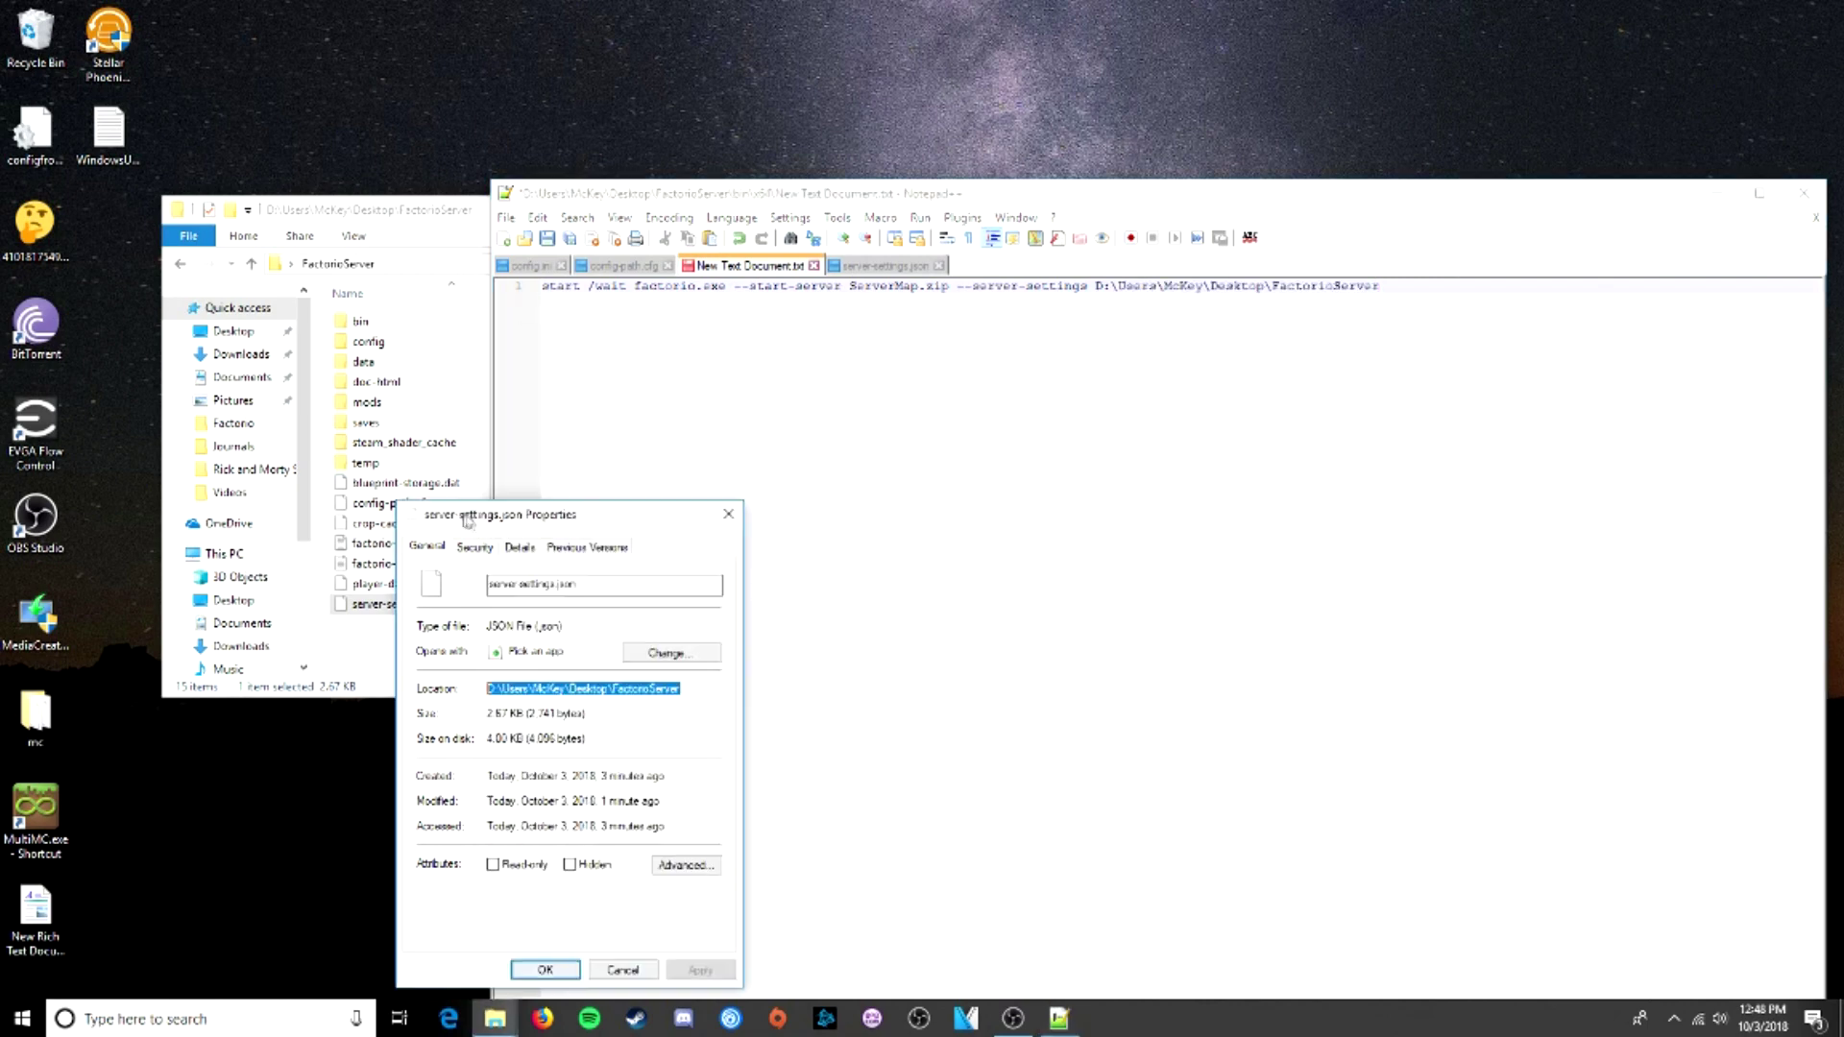
double_click(537, 585)
key("ctrl+c")
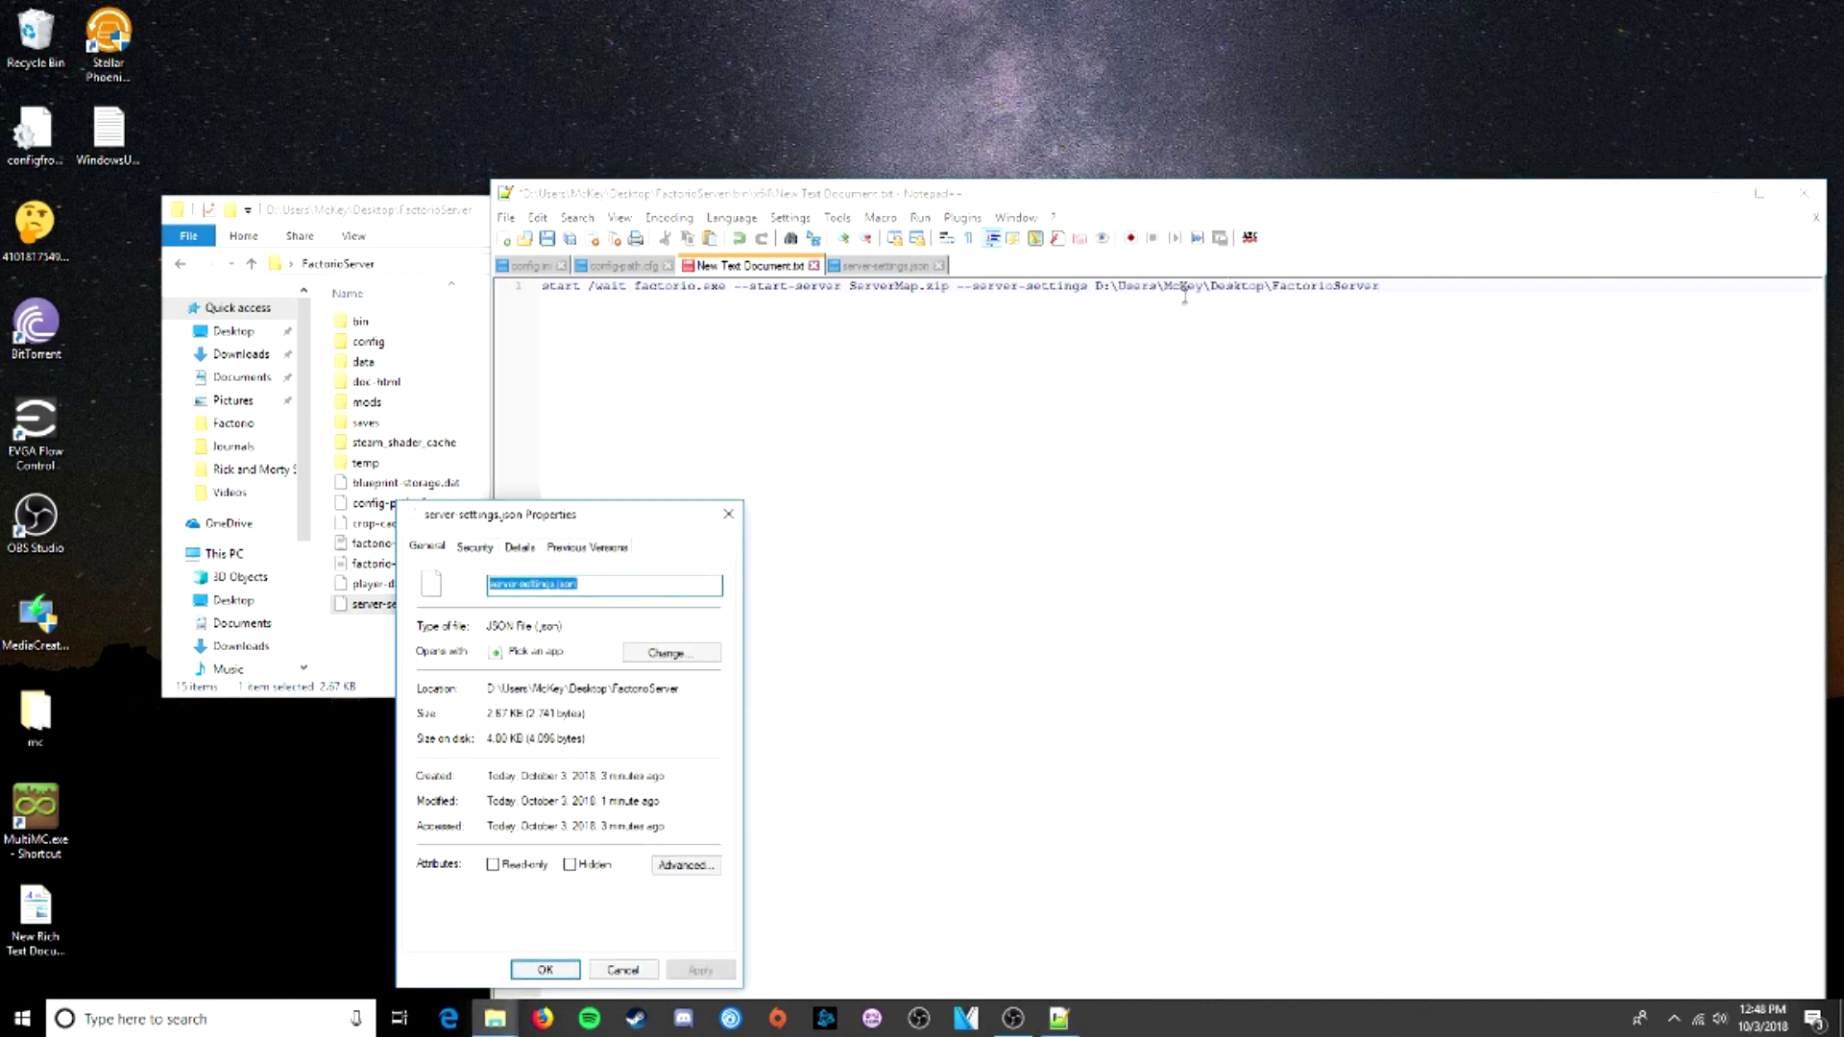
left_click_drag(1098, 289, 1277, 286)
left_click(1389, 287)
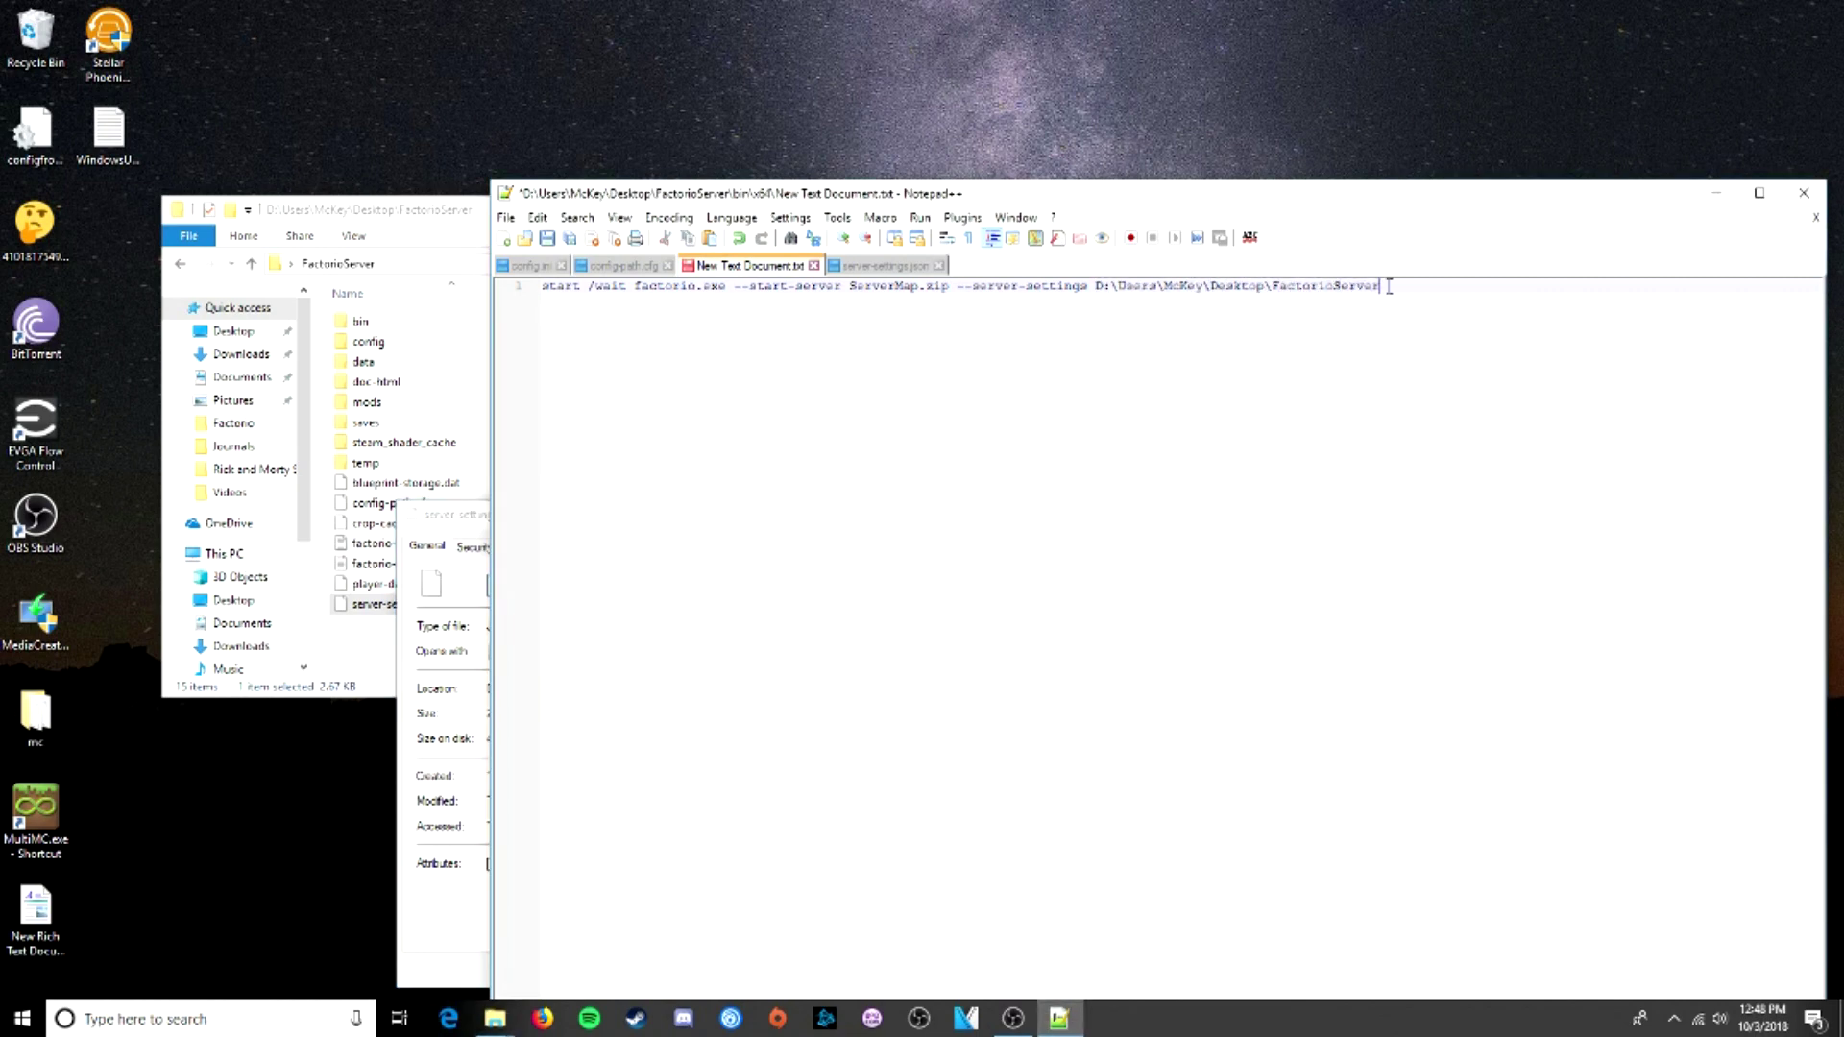
type("\\")
key("ctrl+v")
left_click_drag(1430, 204, 1178, 178)
- Start a Save As for the command file and name it START
left_click(303, 194)
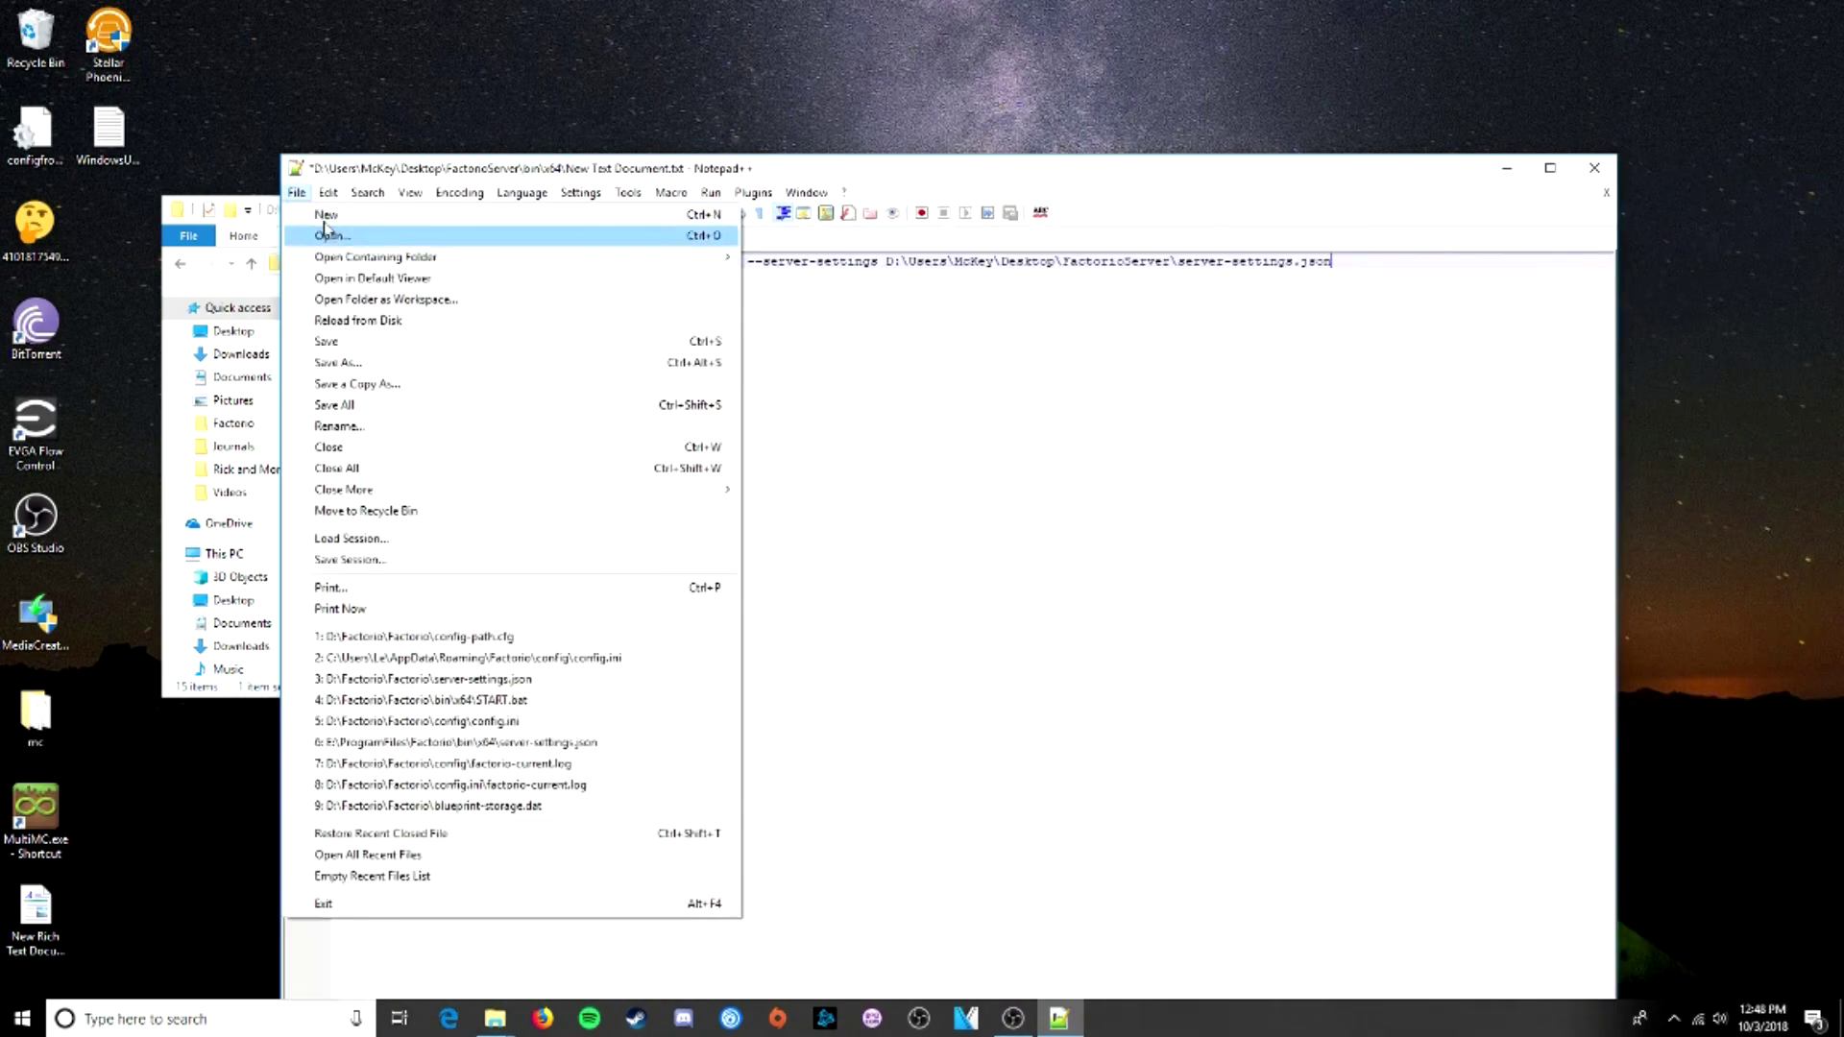
left_click(367, 192)
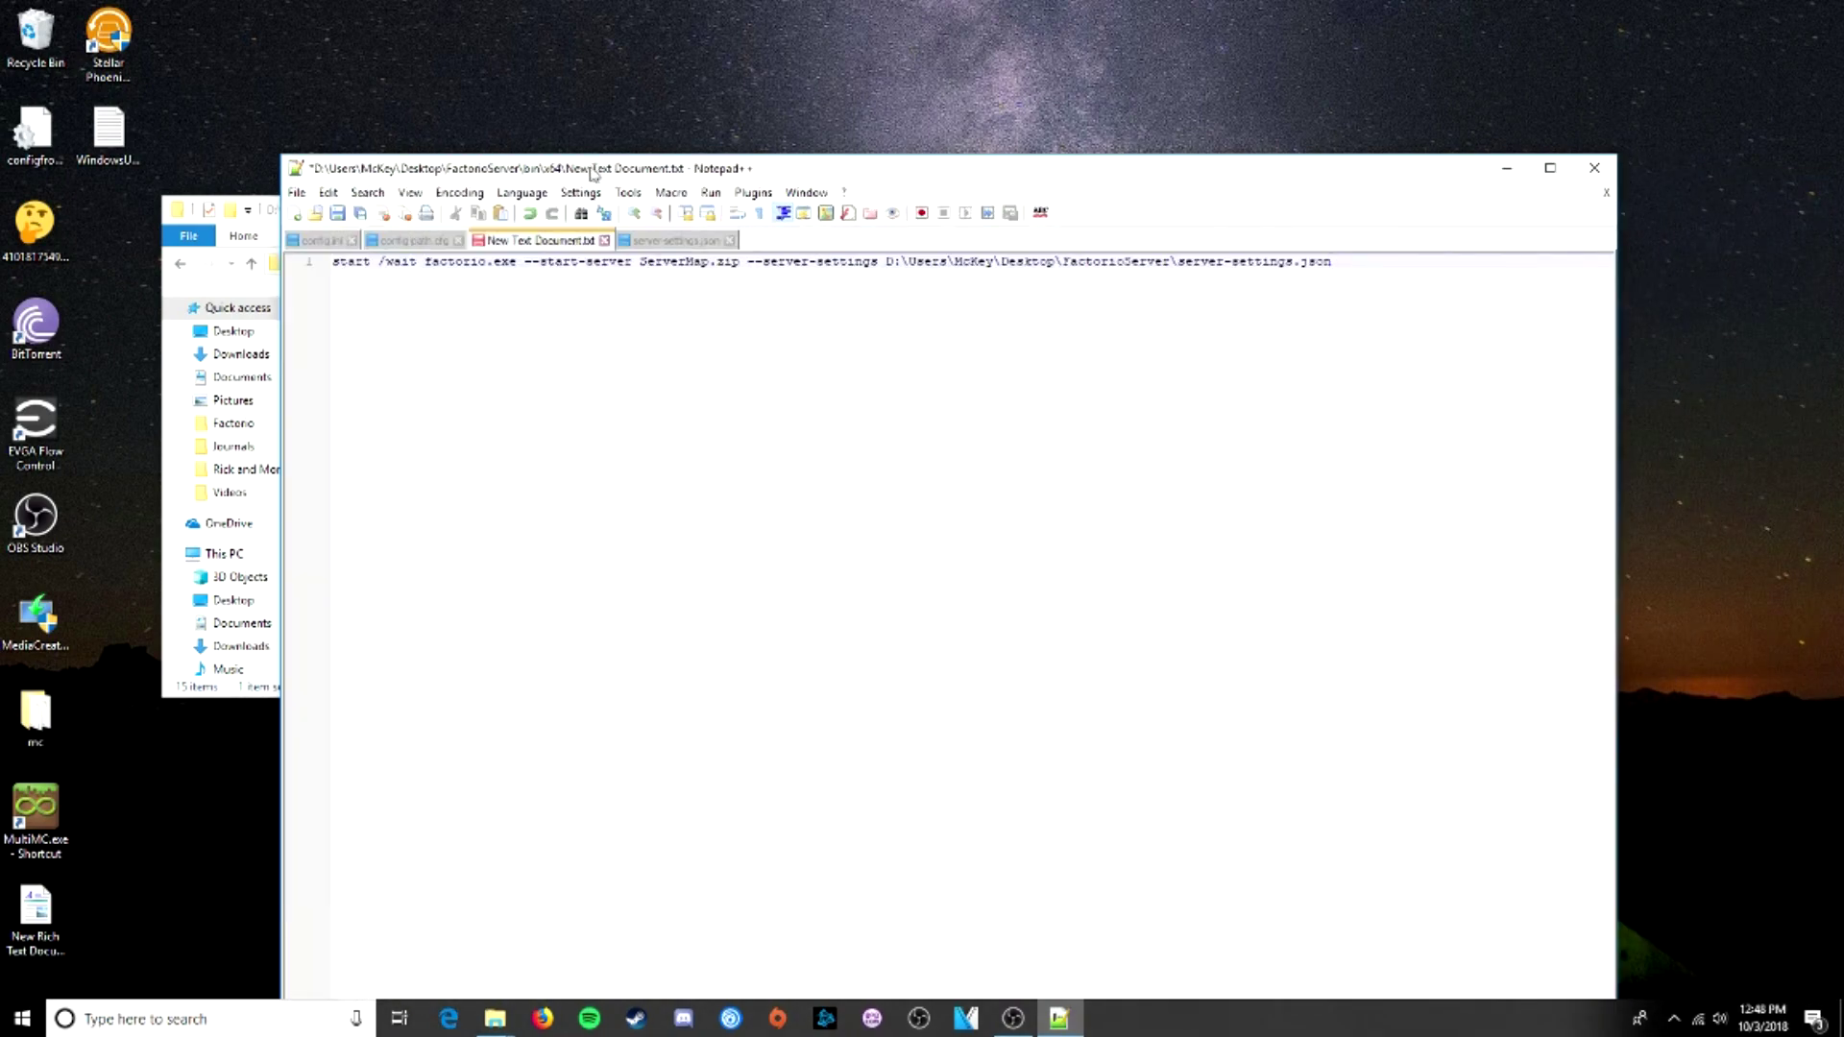
left_click_drag(592, 170, 506, 142)
left_click(599, 509)
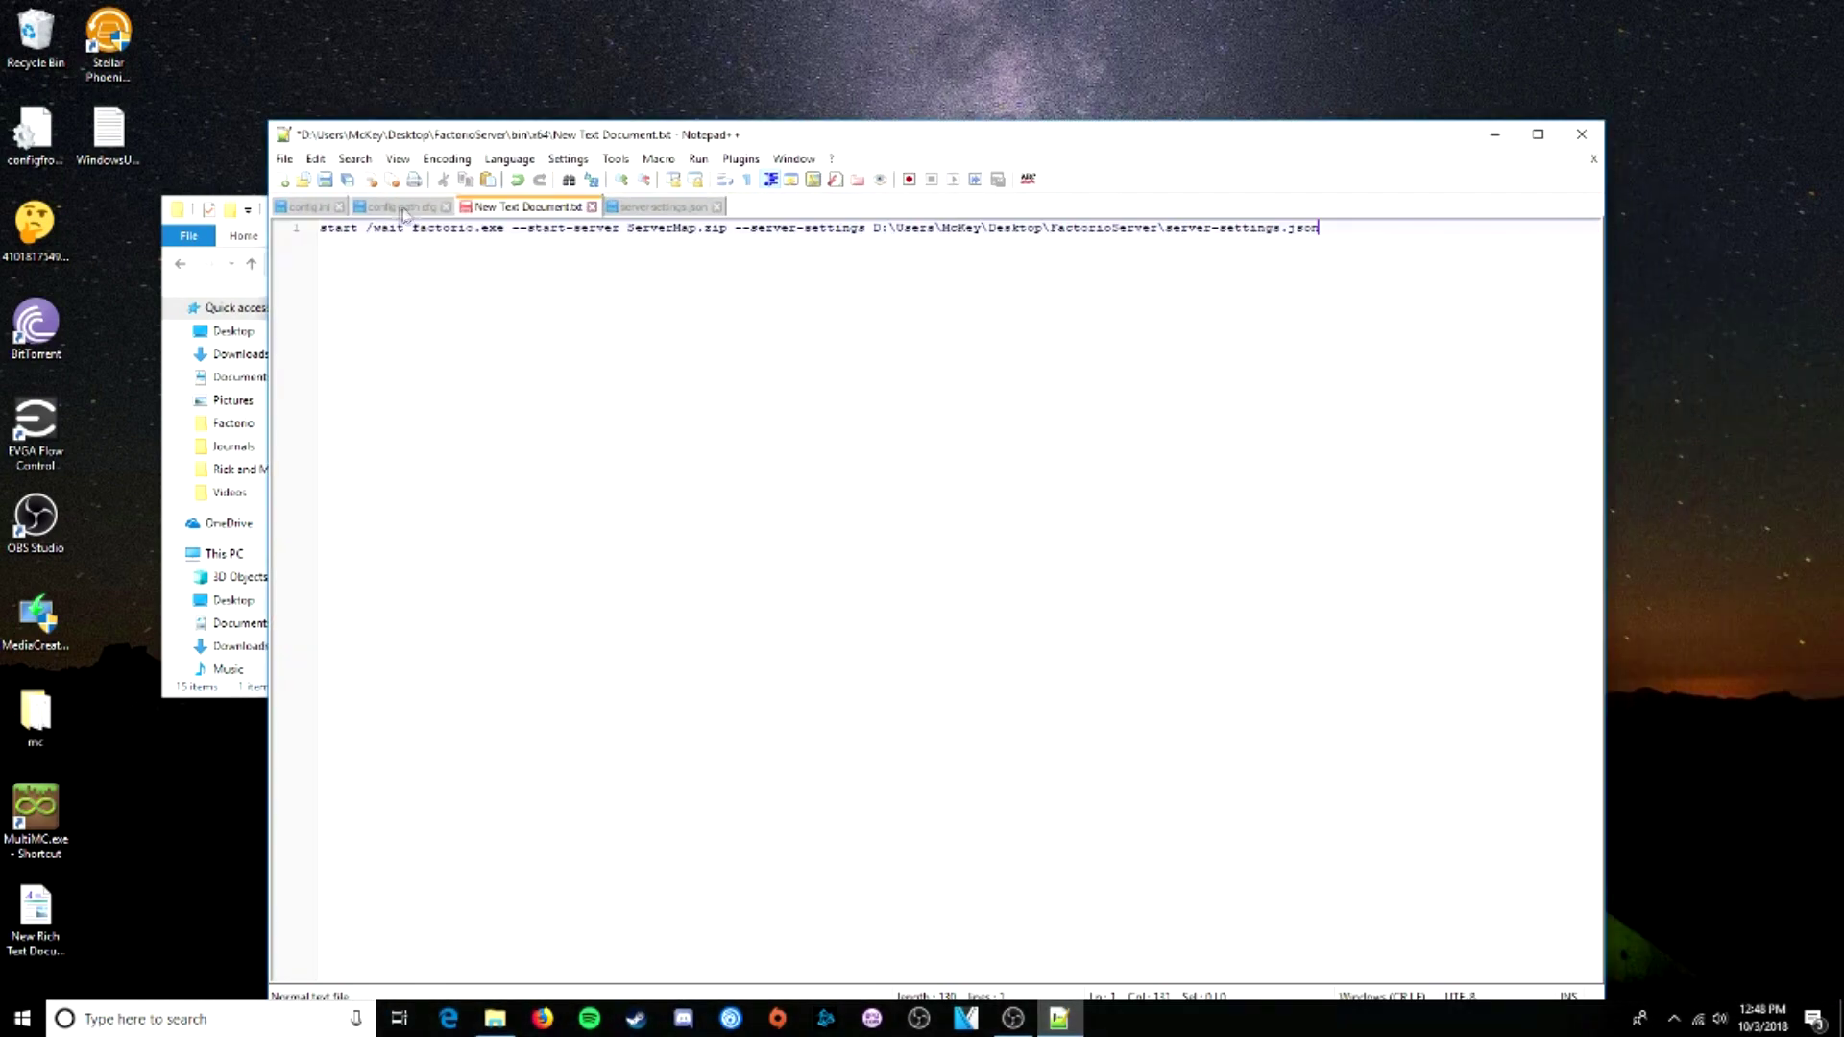
left_click(285, 160)
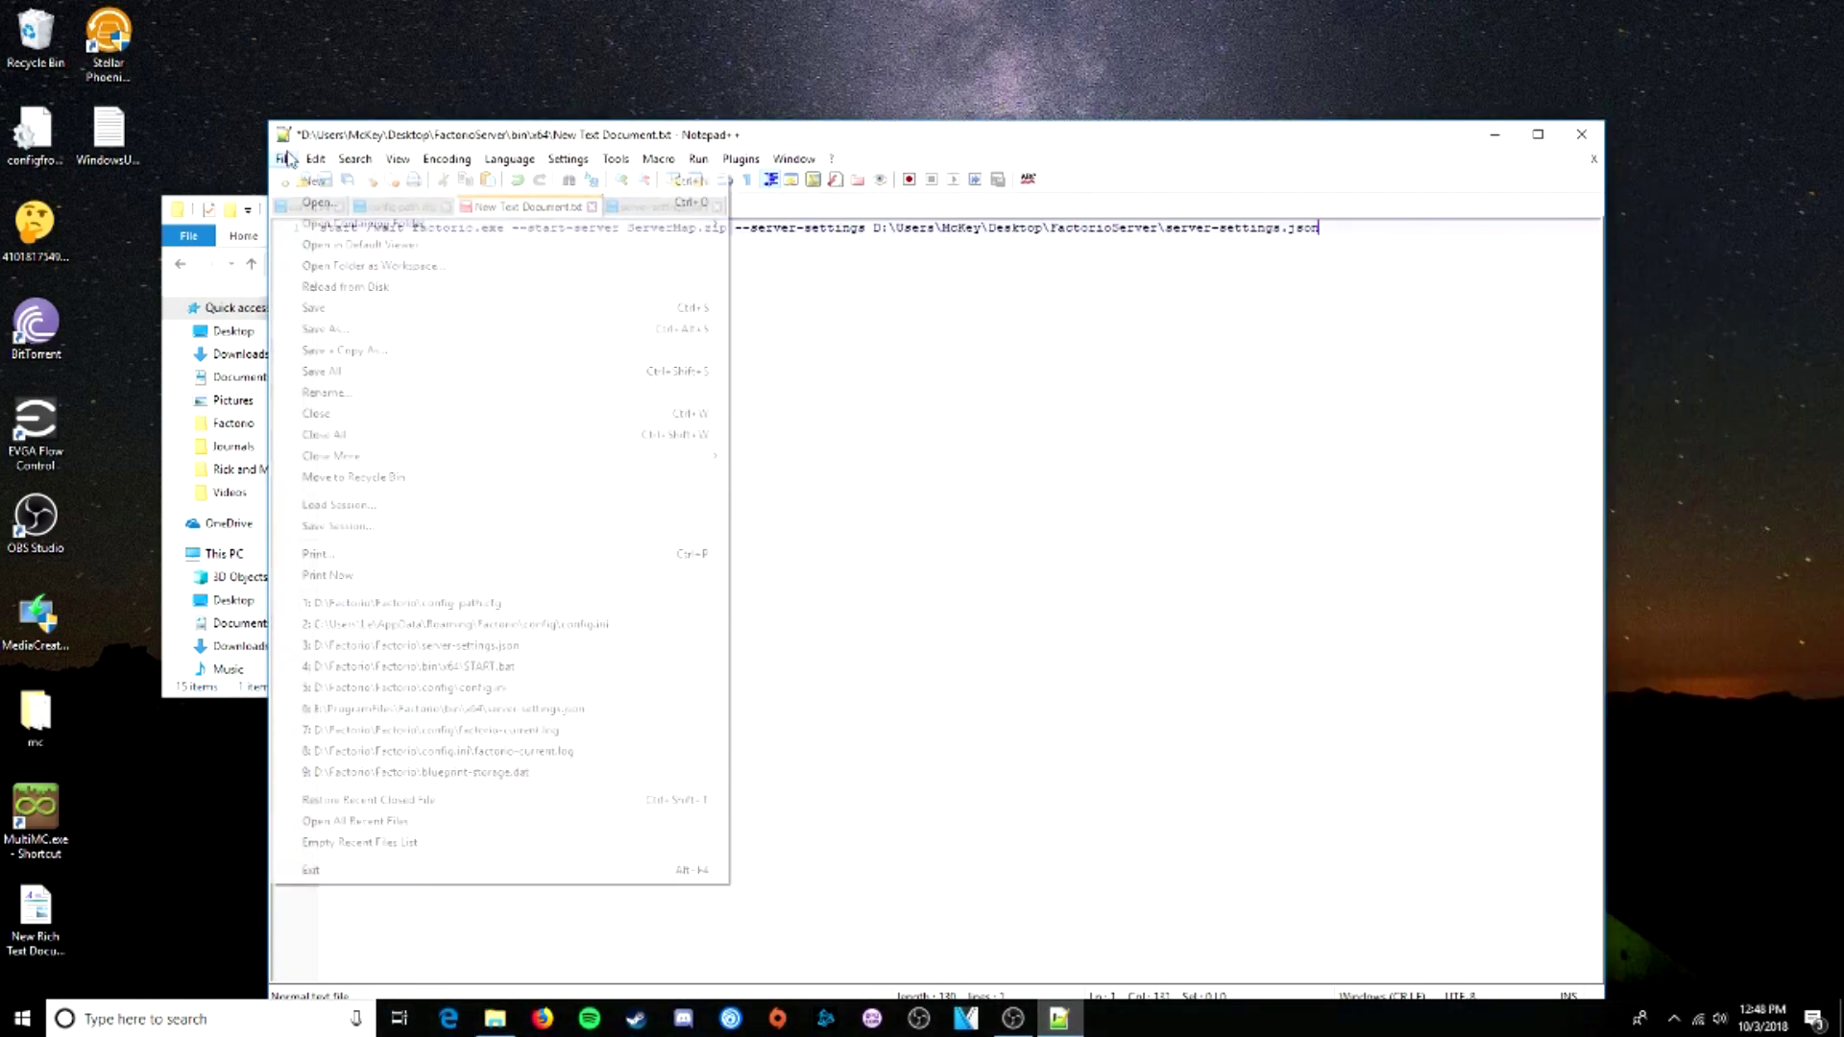
left_click(381, 329)
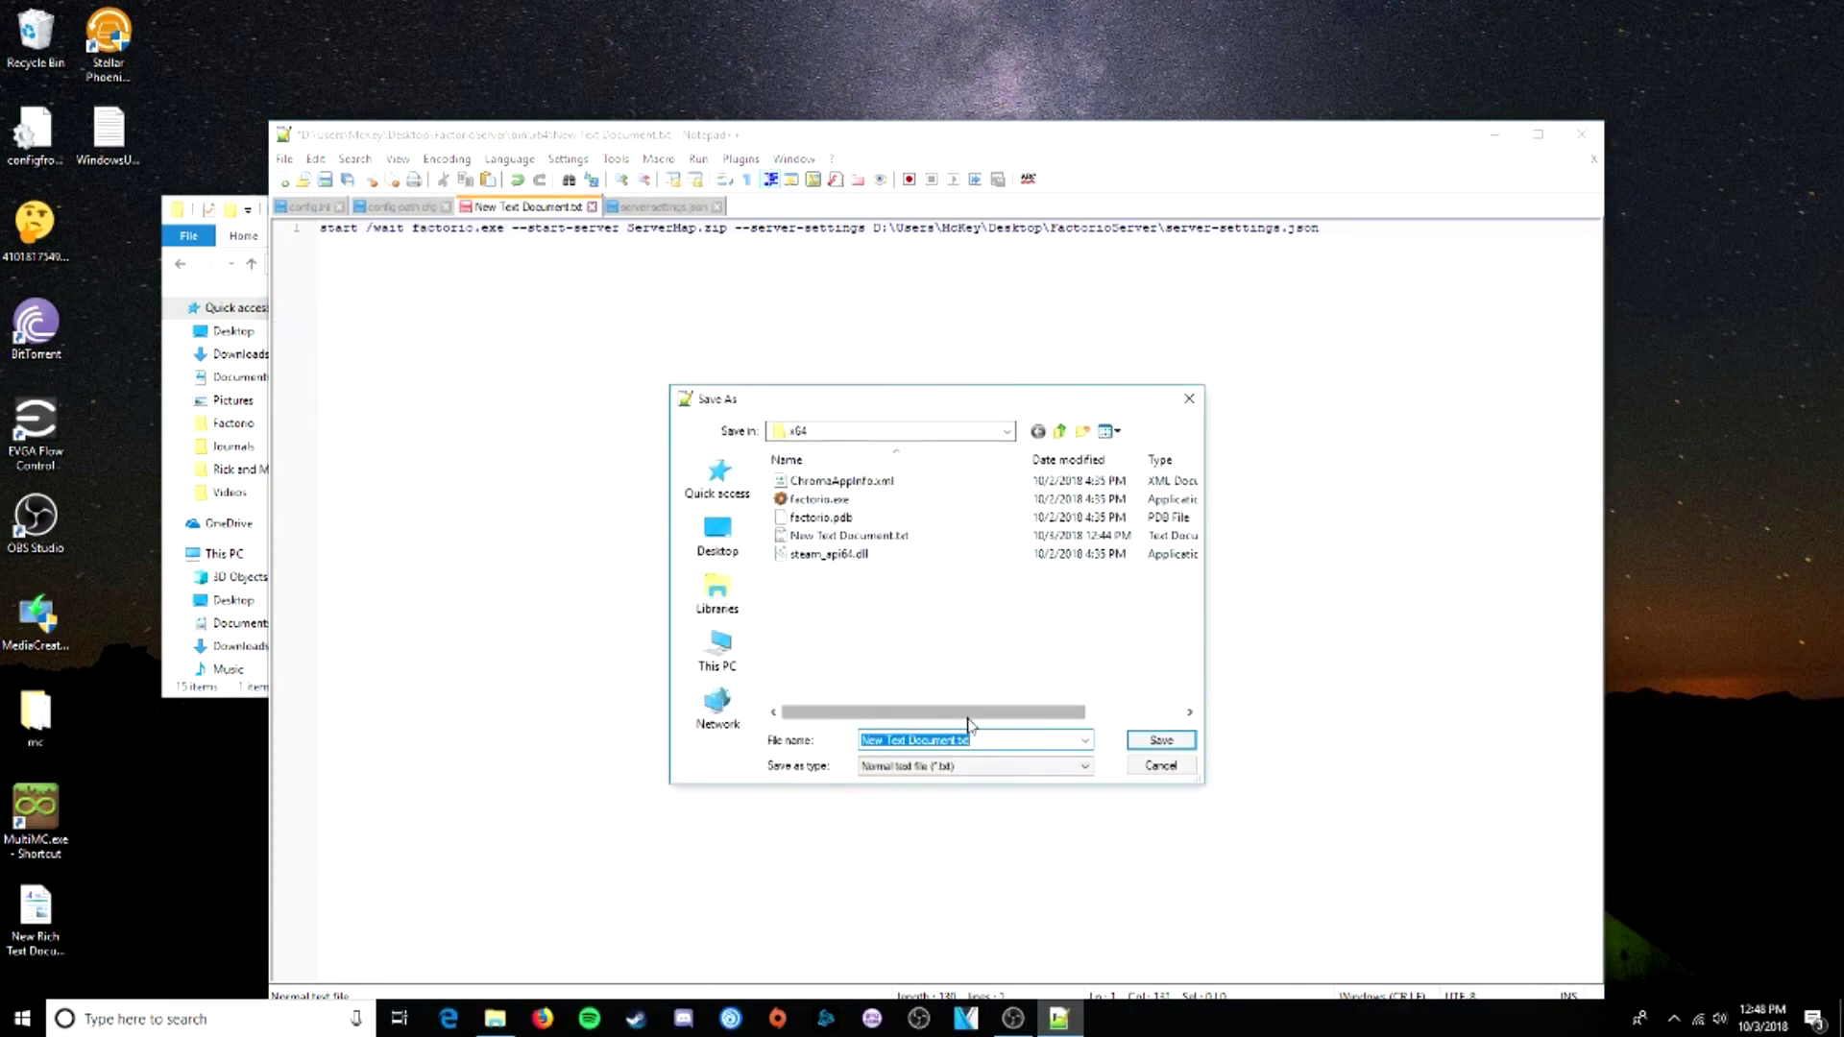
type("START")
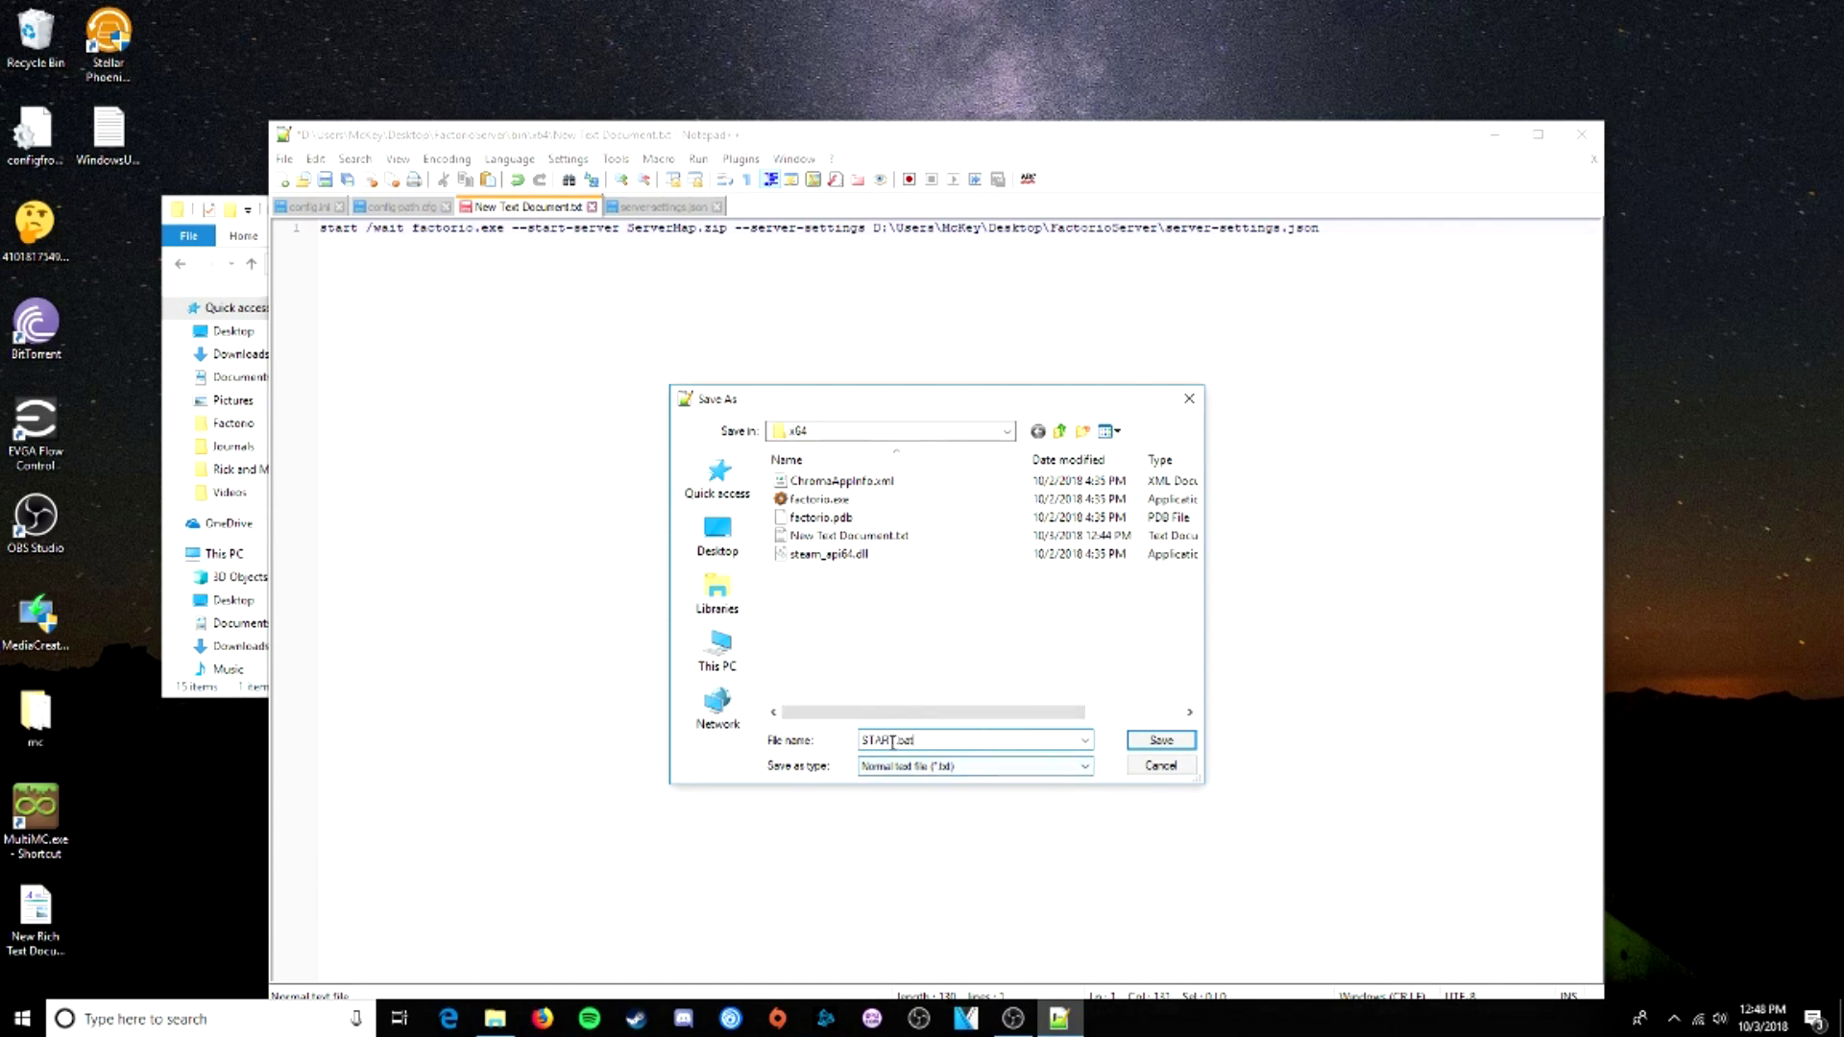
key("shift+Home")
type("RUN")
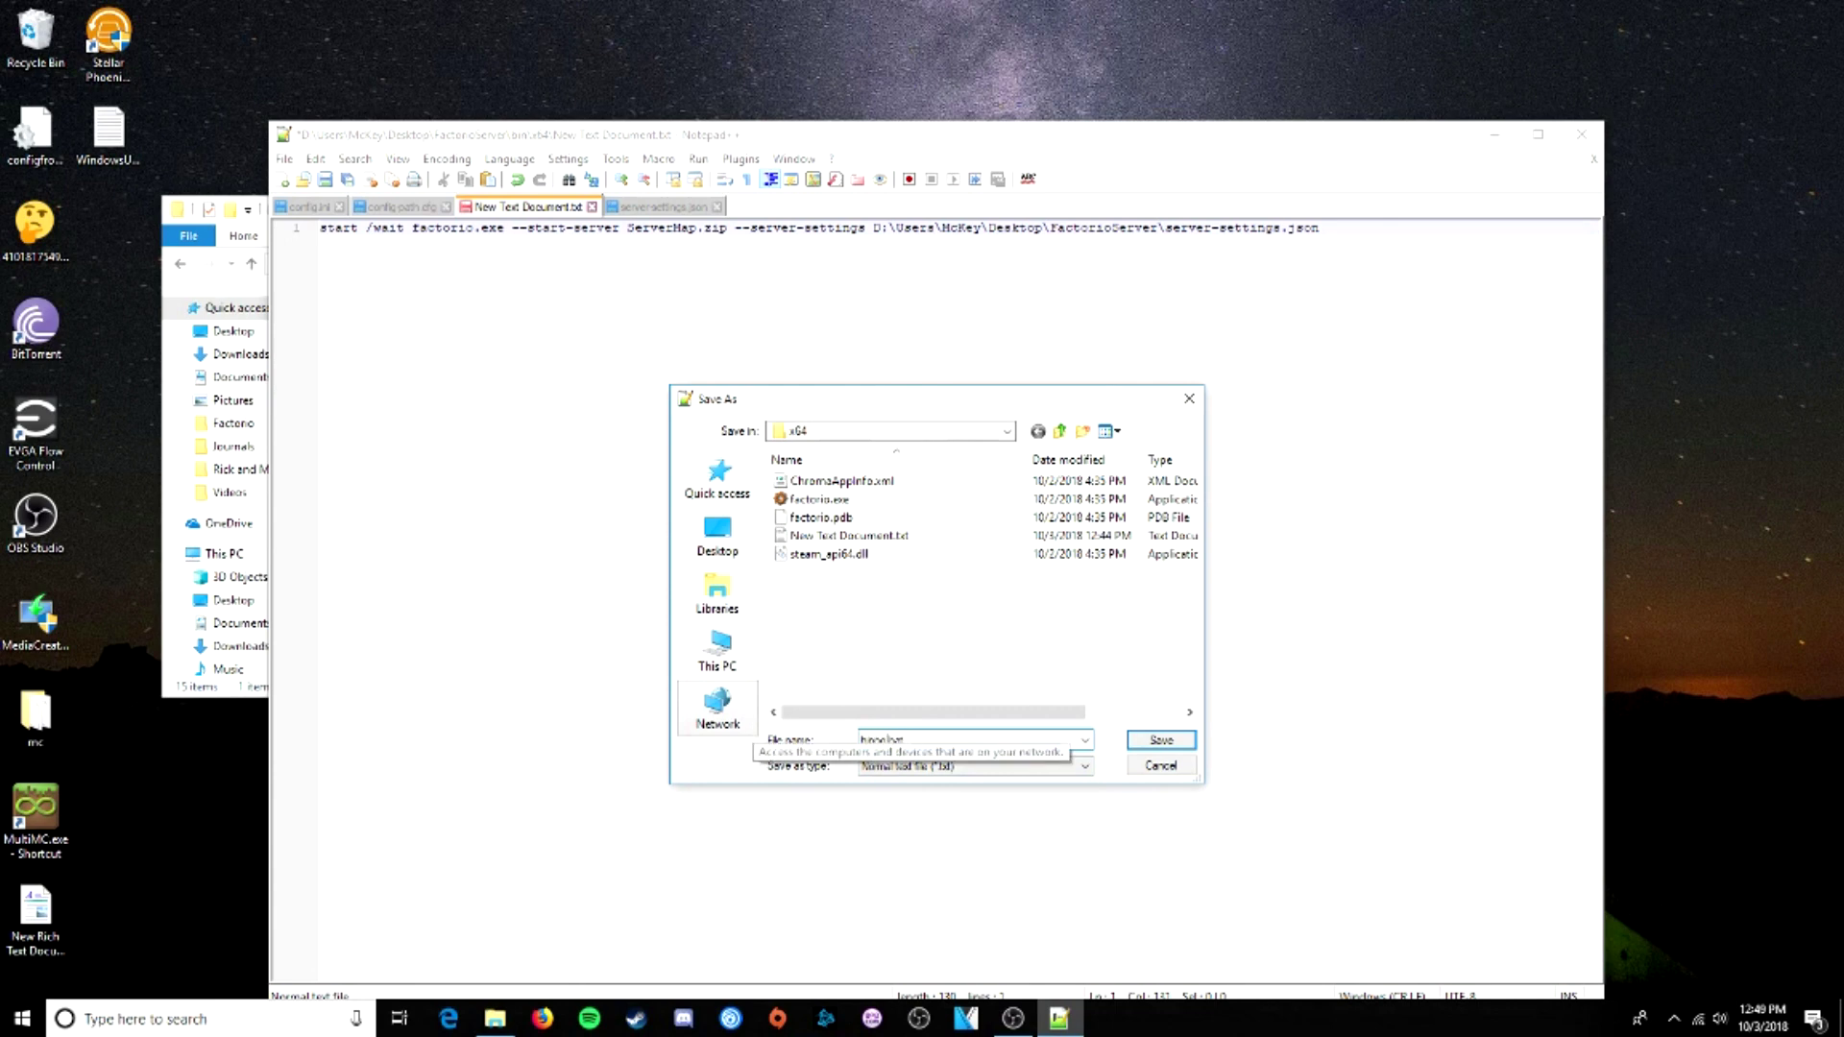
key("BackSpace")
key("BackSpace")
key("BackSpace")
type("START")
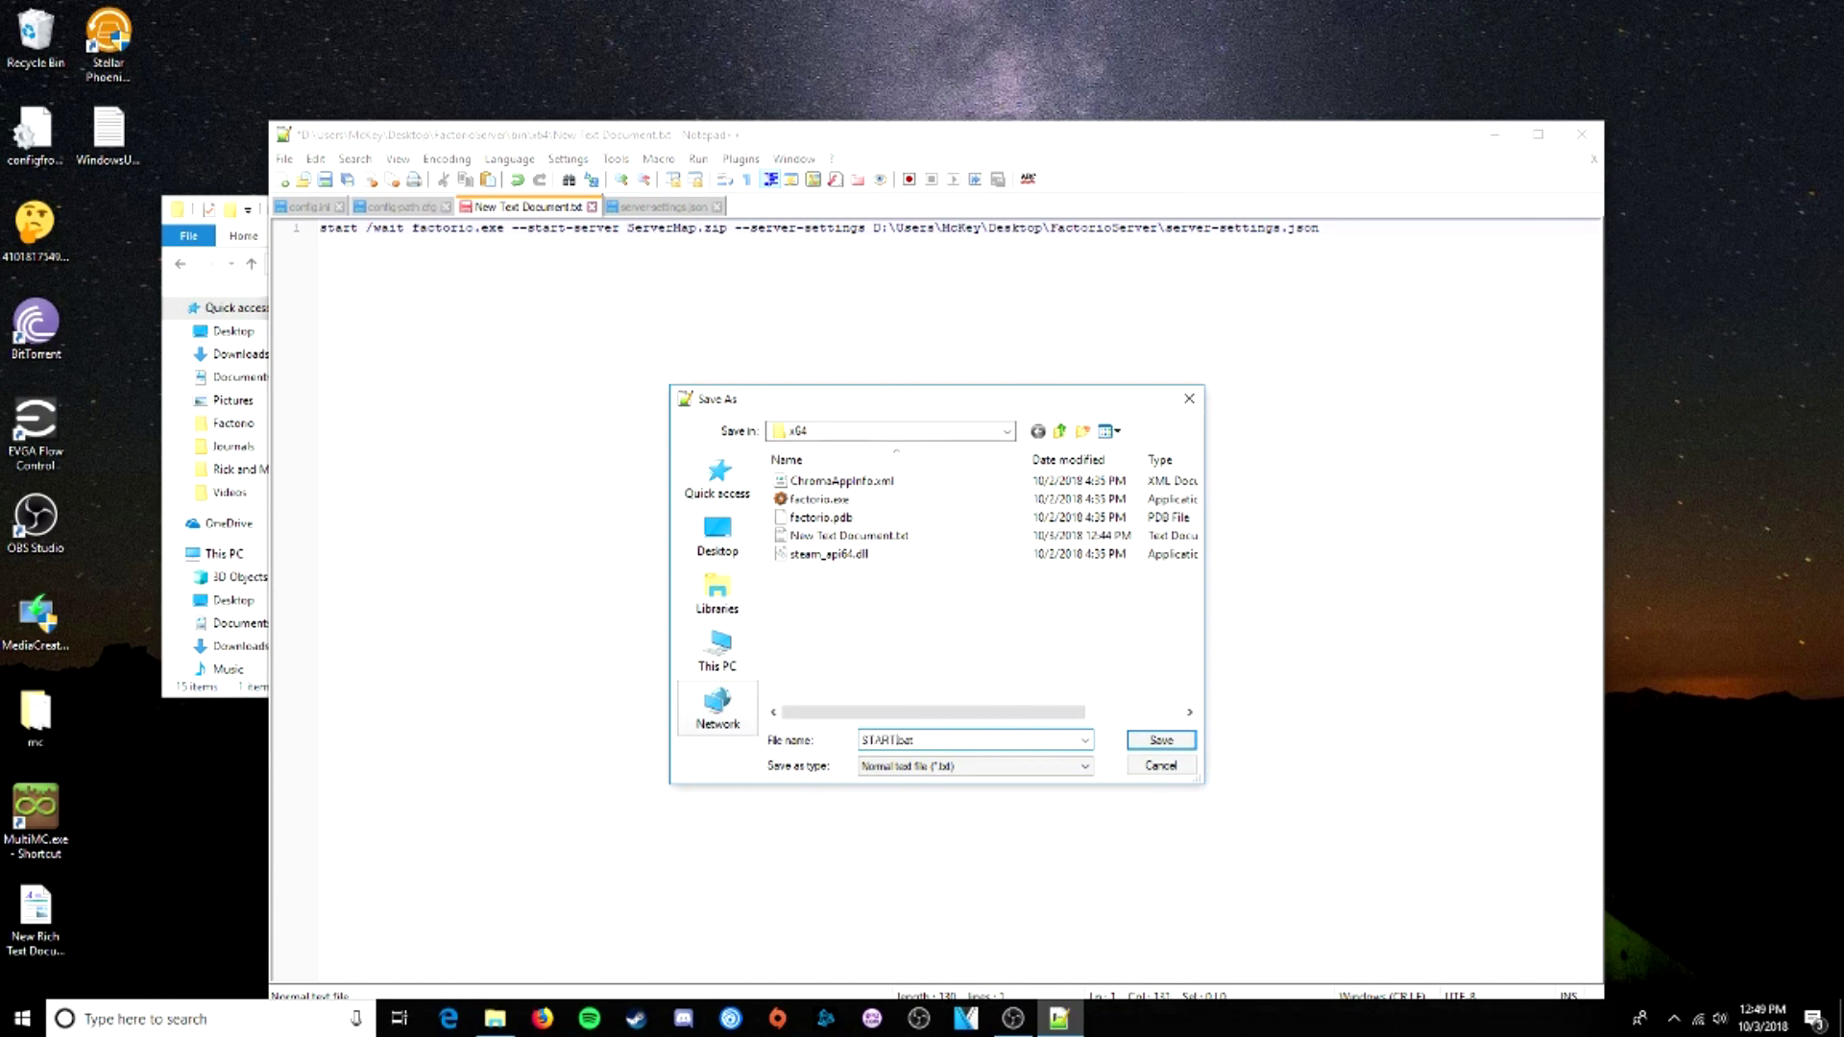
key("Tab")
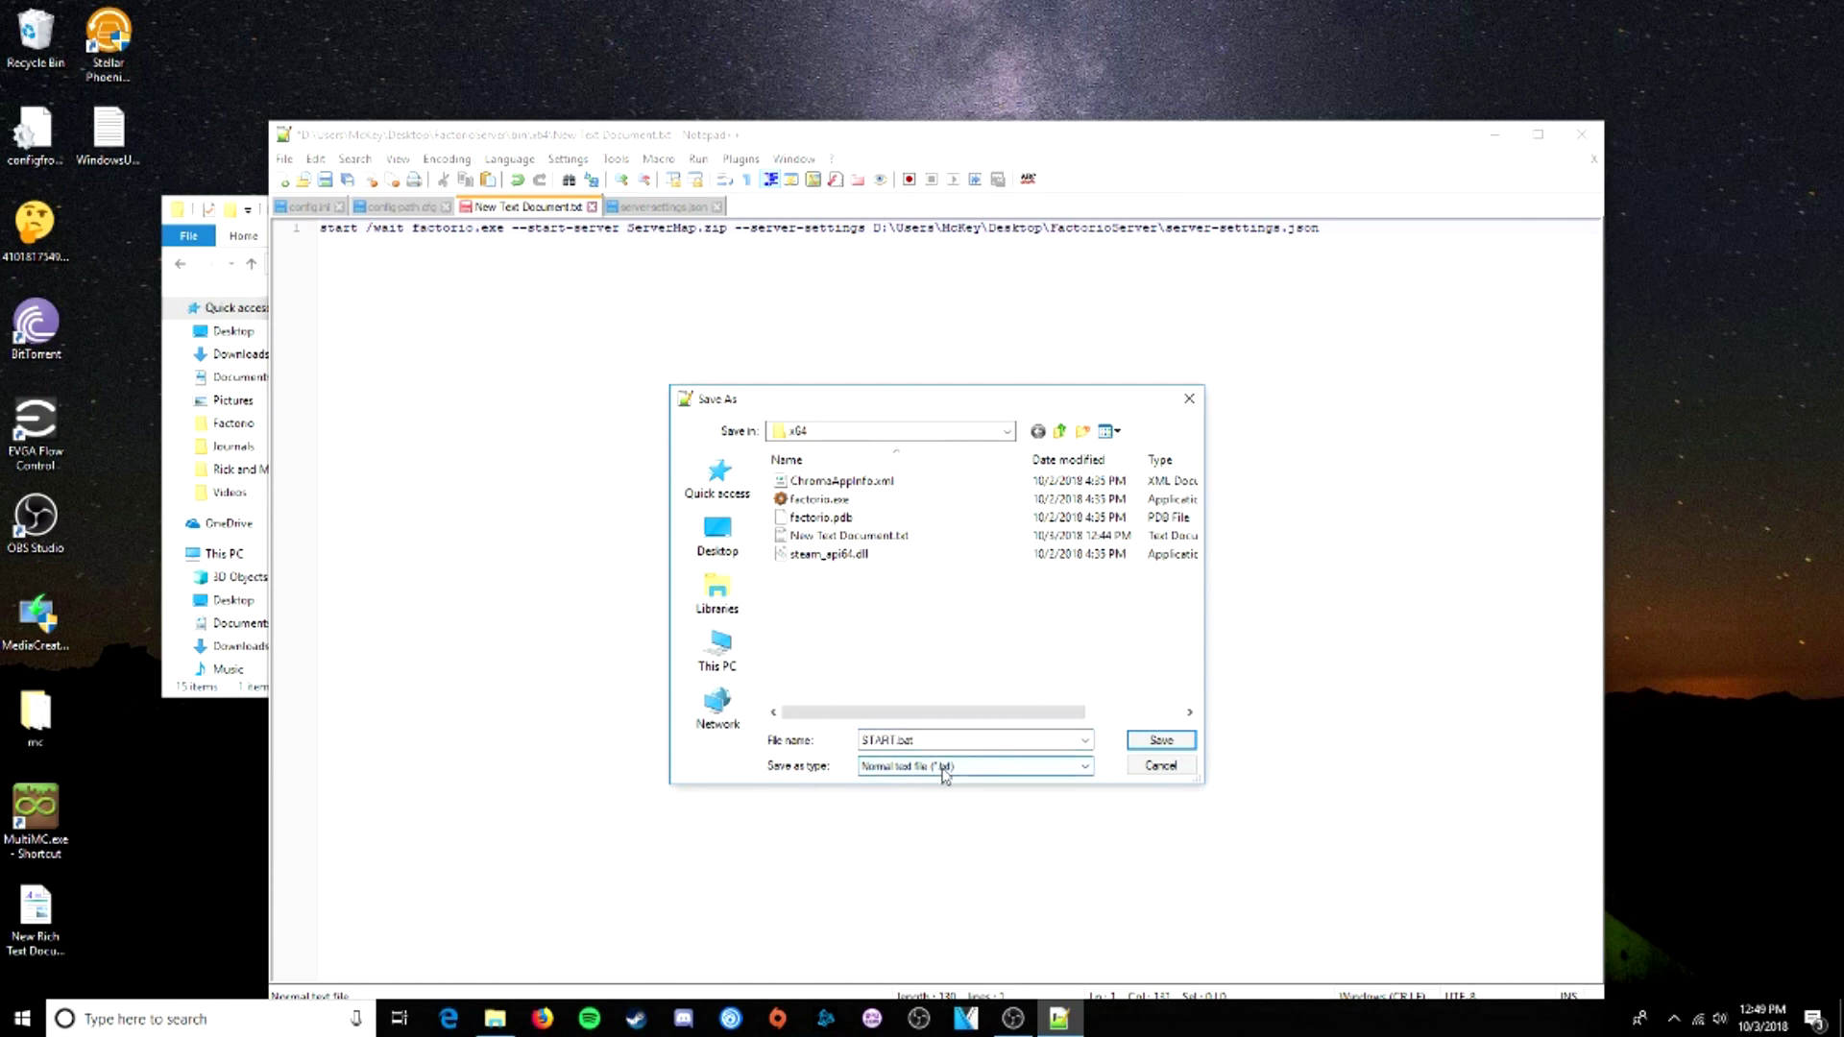
- Choose All types (*.*), save it as START.bat in x64, and close Notepad++
left_click(944, 766)
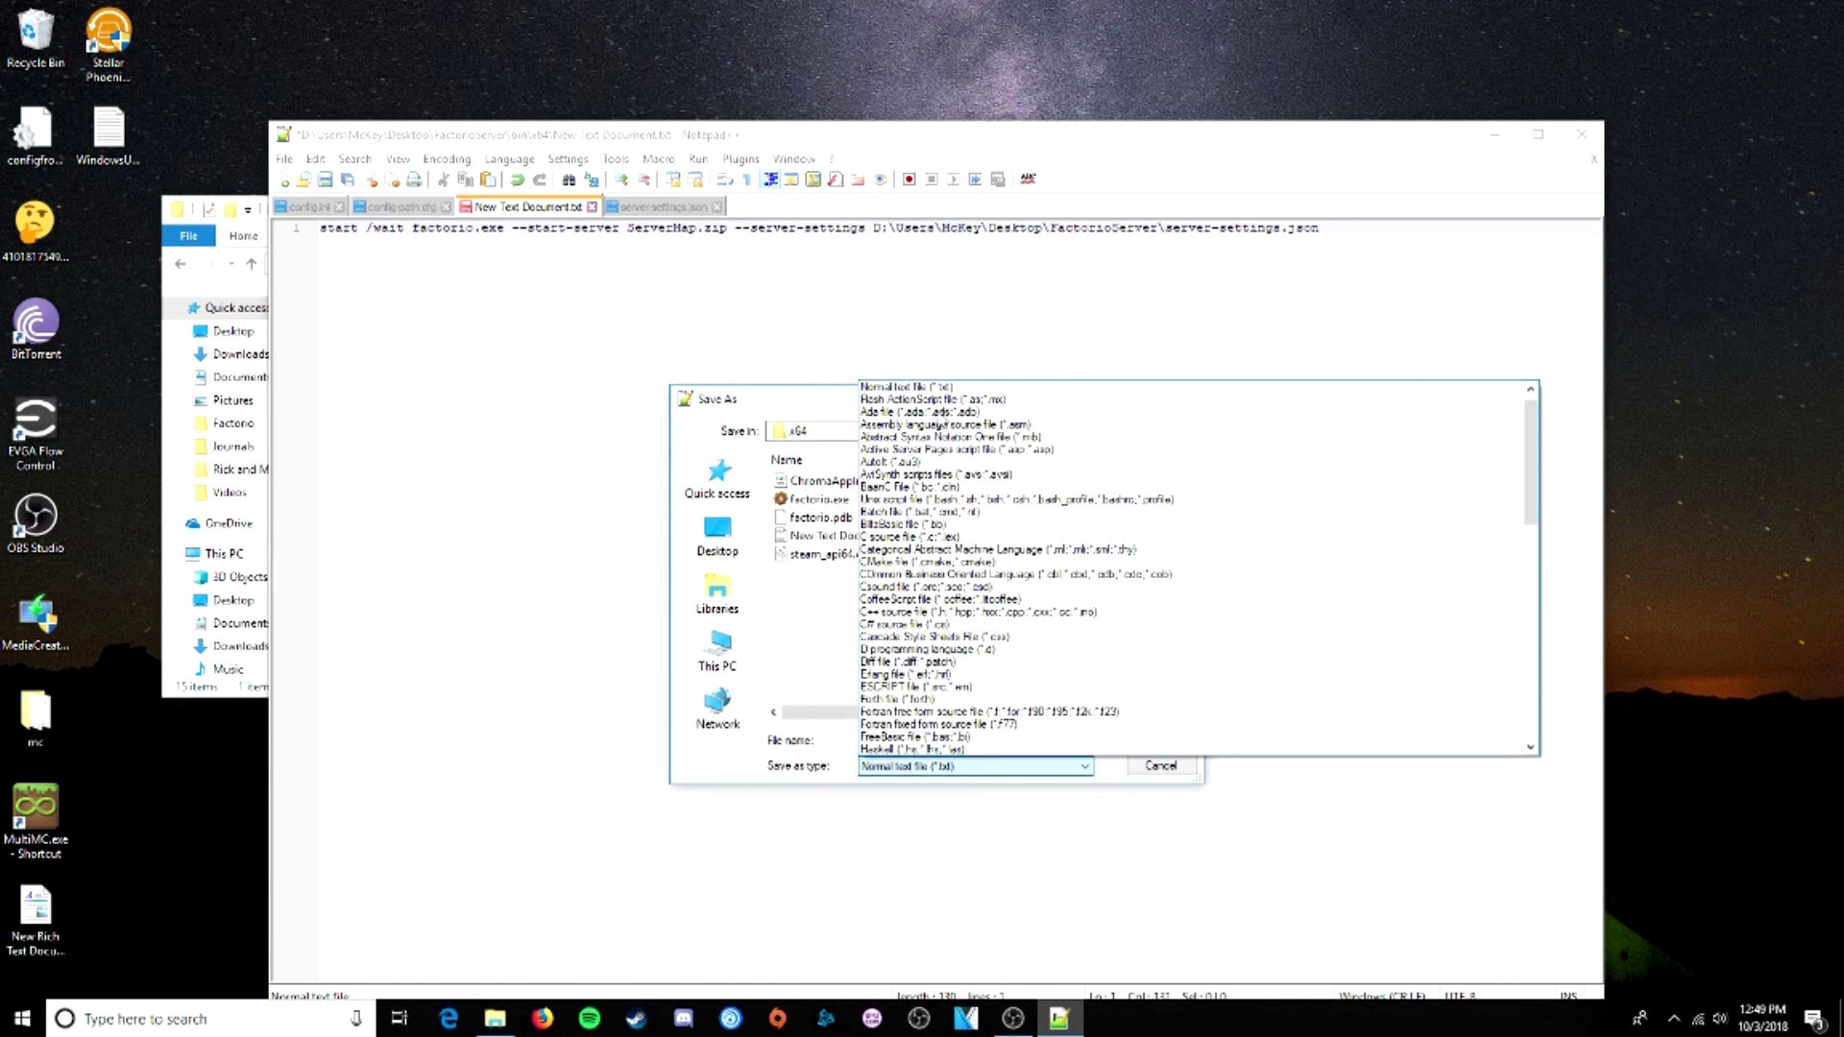
scroll(920, 392, "up", 1)
left_click(908, 394)
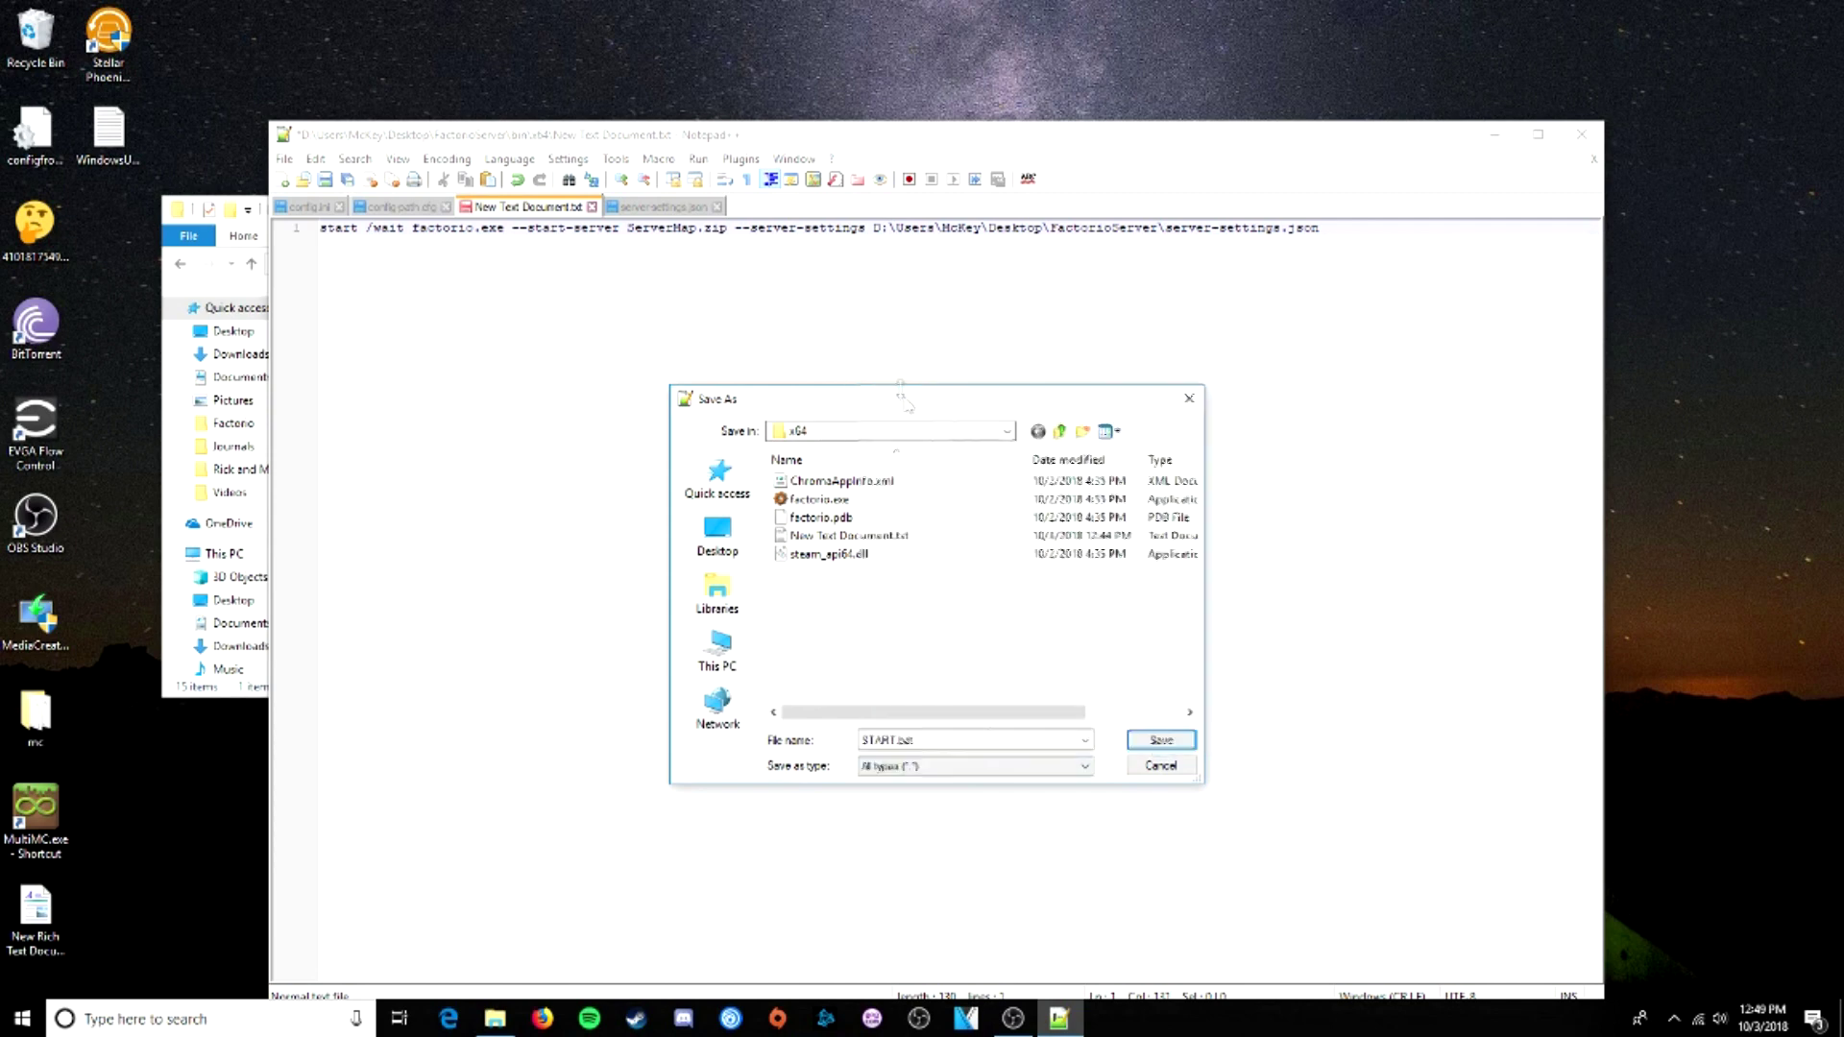
double_click(909, 741)
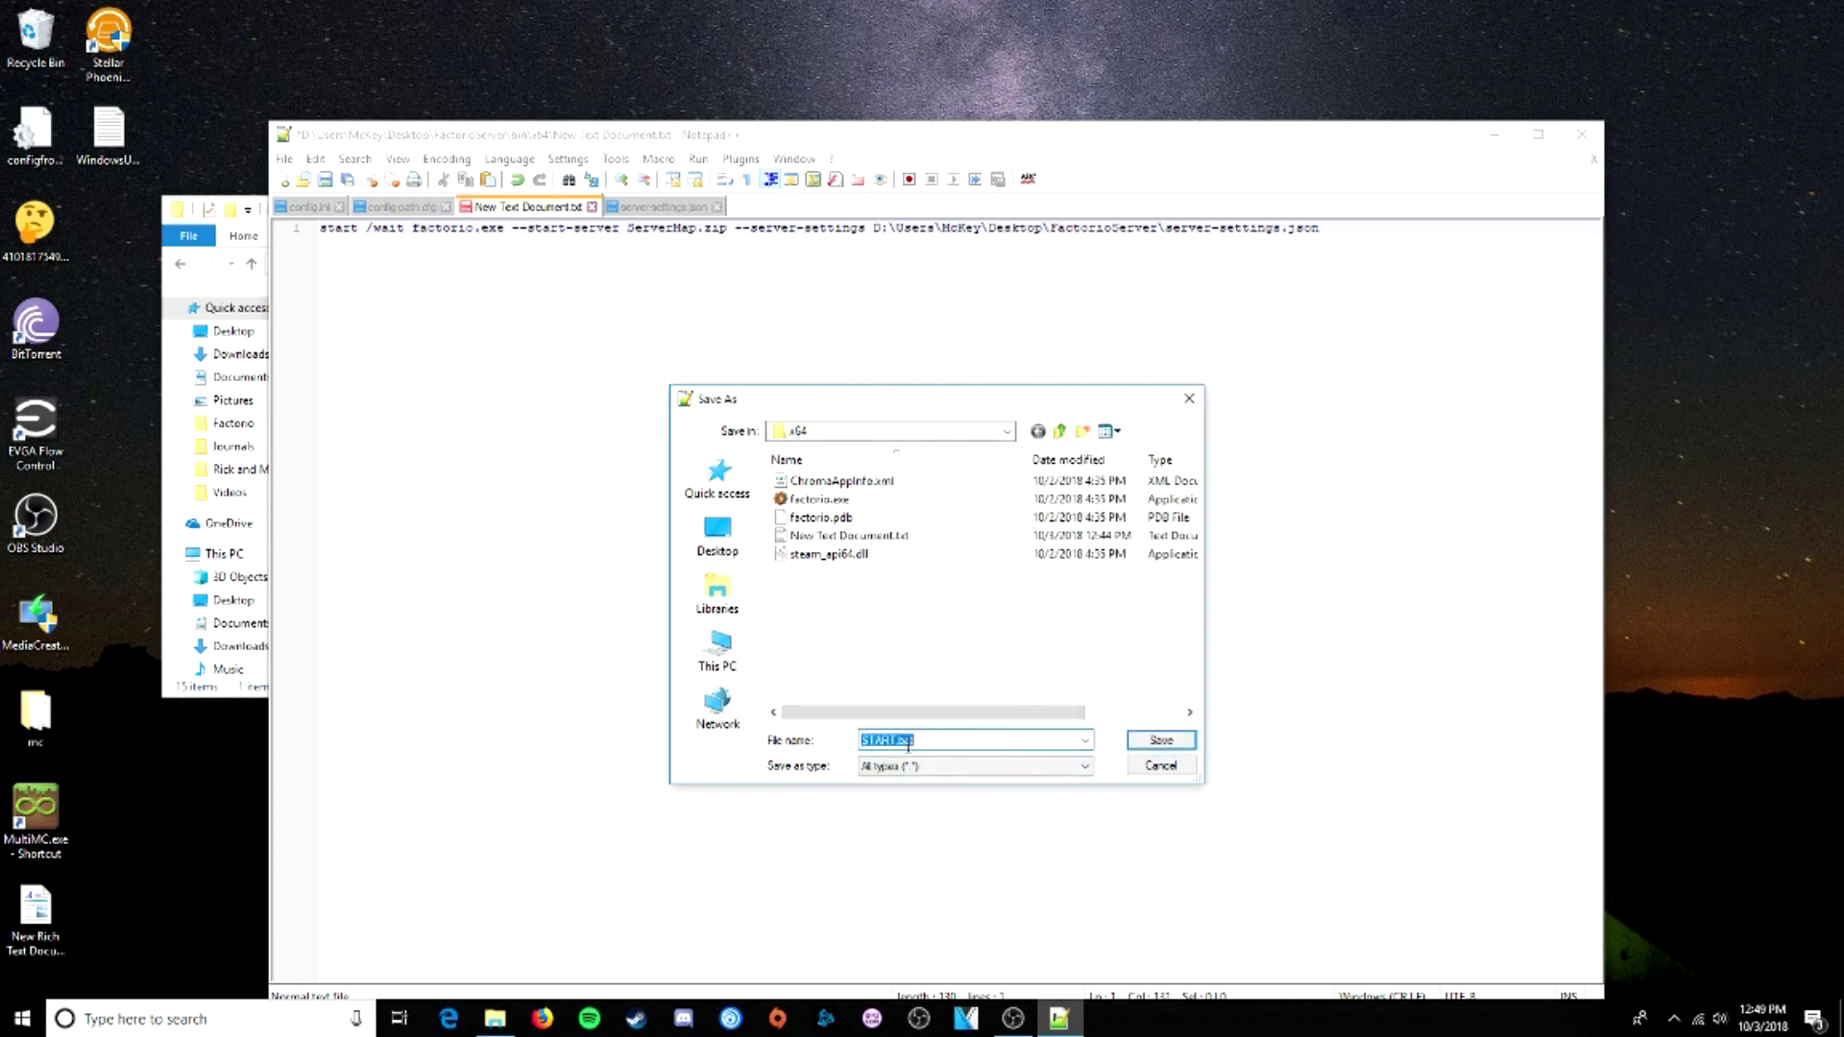
left_click(929, 712)
left_click(1027, 716)
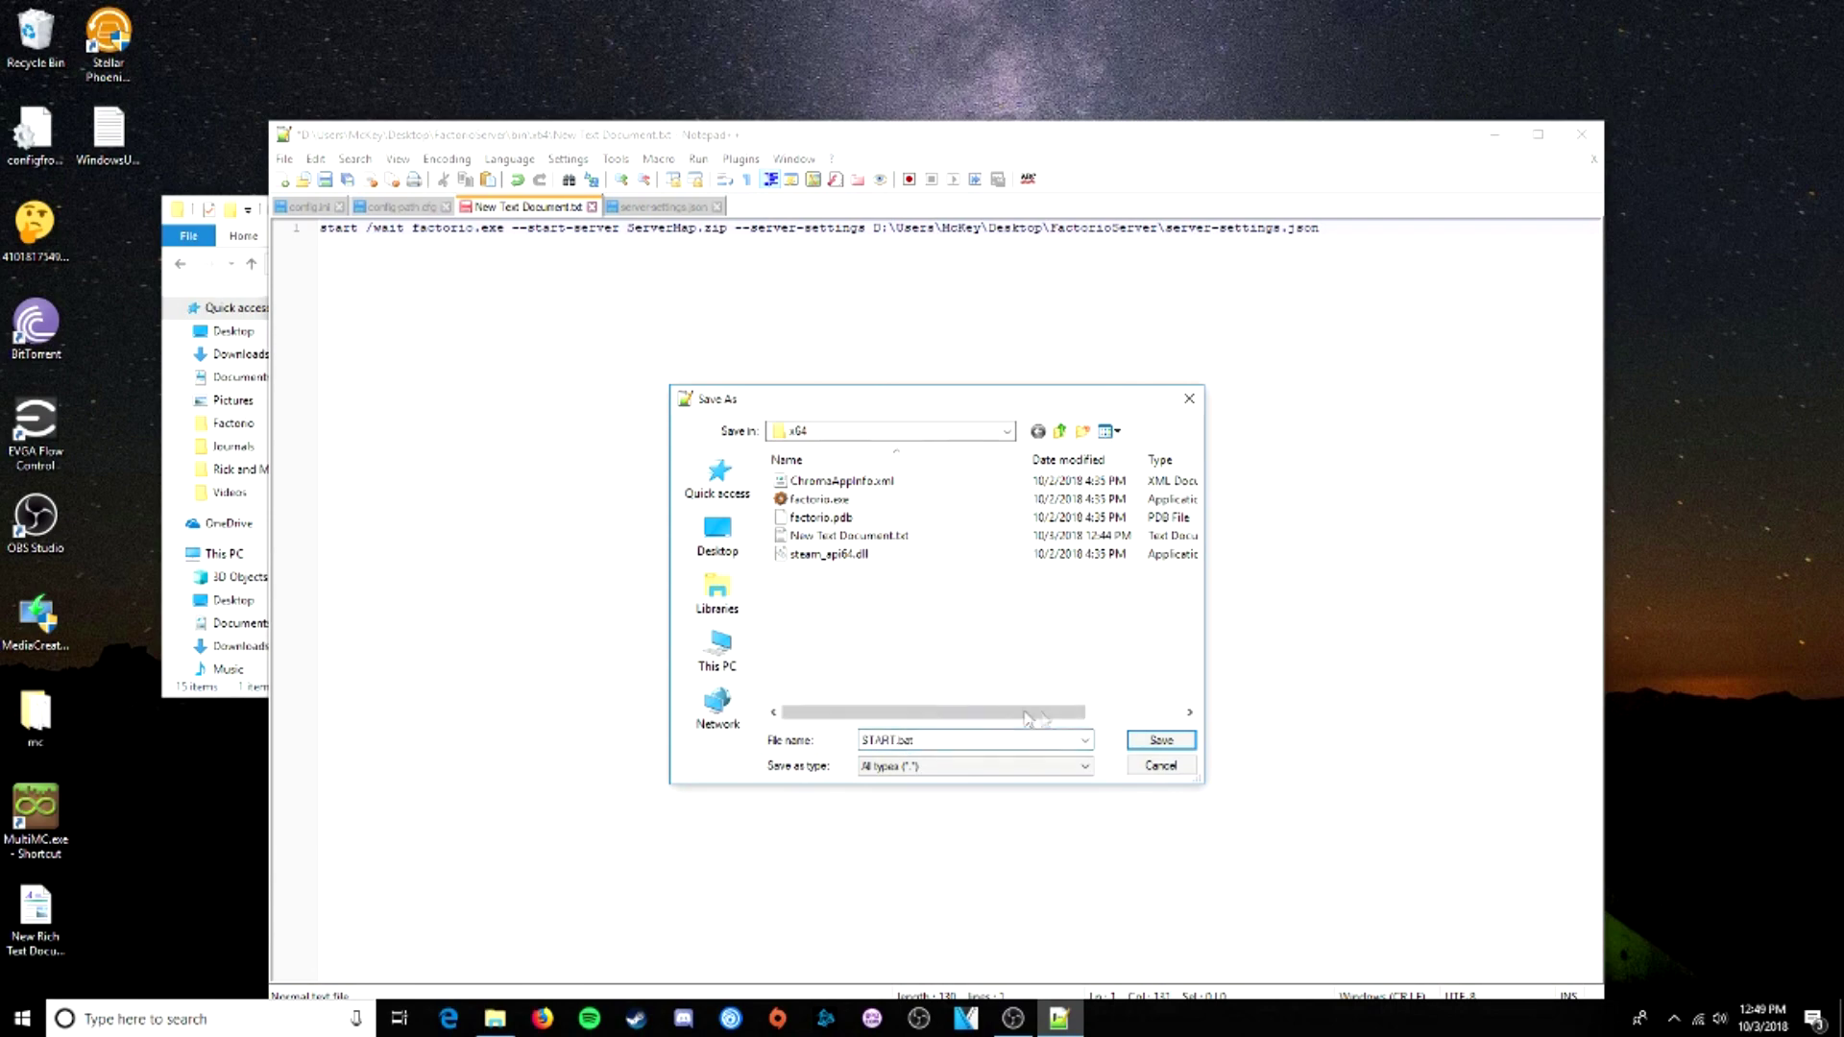
left_click(1161, 740)
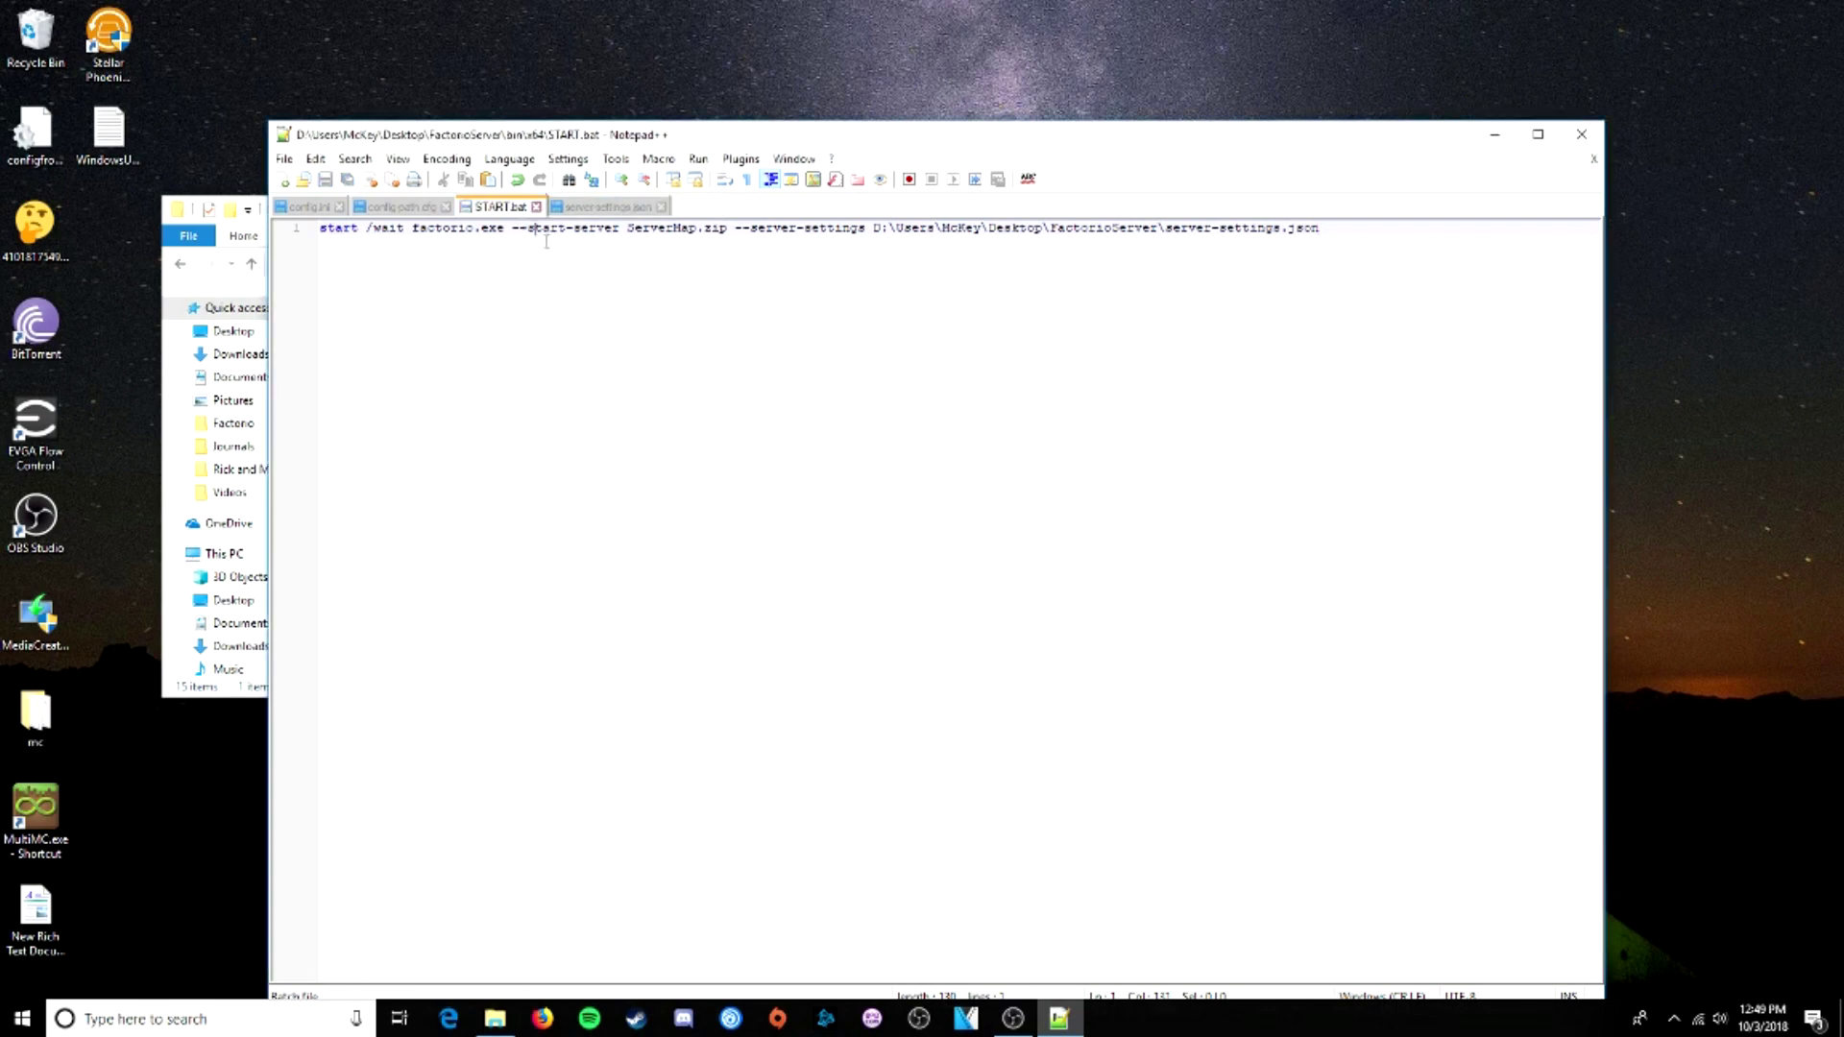
left_click(1581, 134)
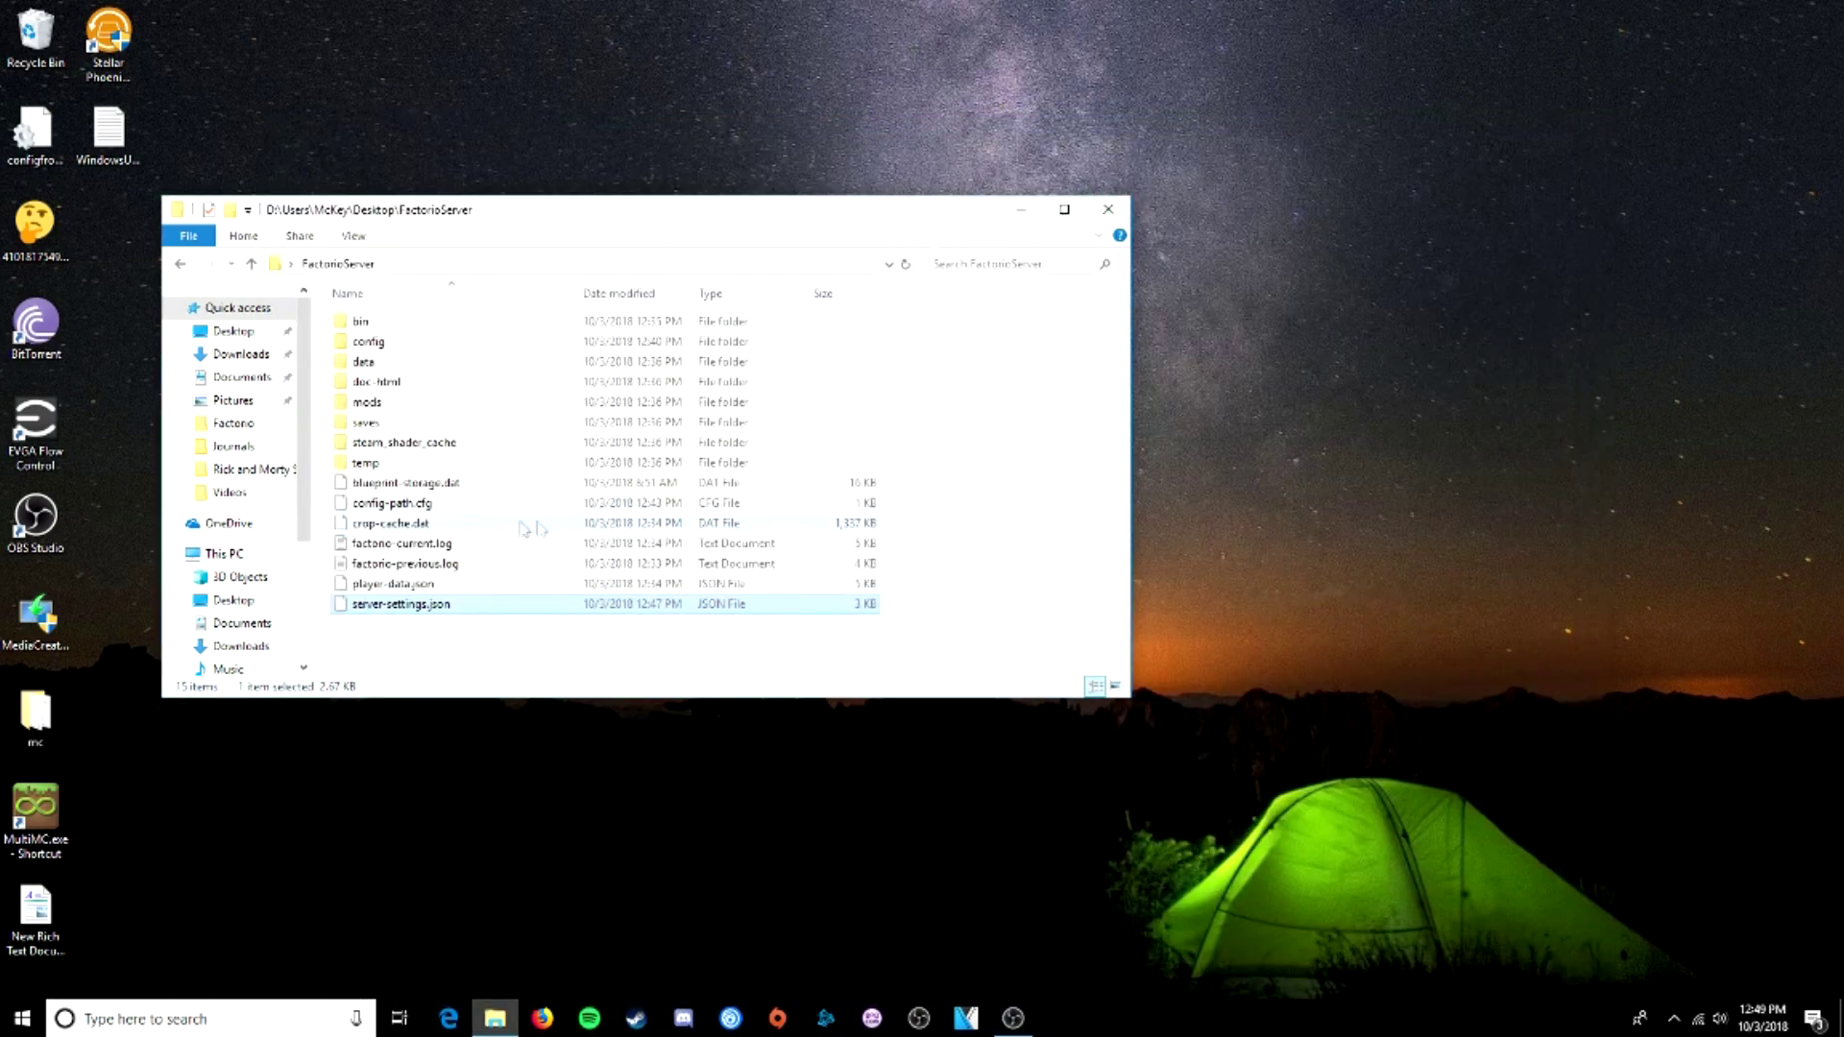
- Test-run START.bat from bin\x64, then return to the FactorioServer folder
double_click(387, 327)
double_click(387, 330)
left_click_drag(470, 225, 733, 216)
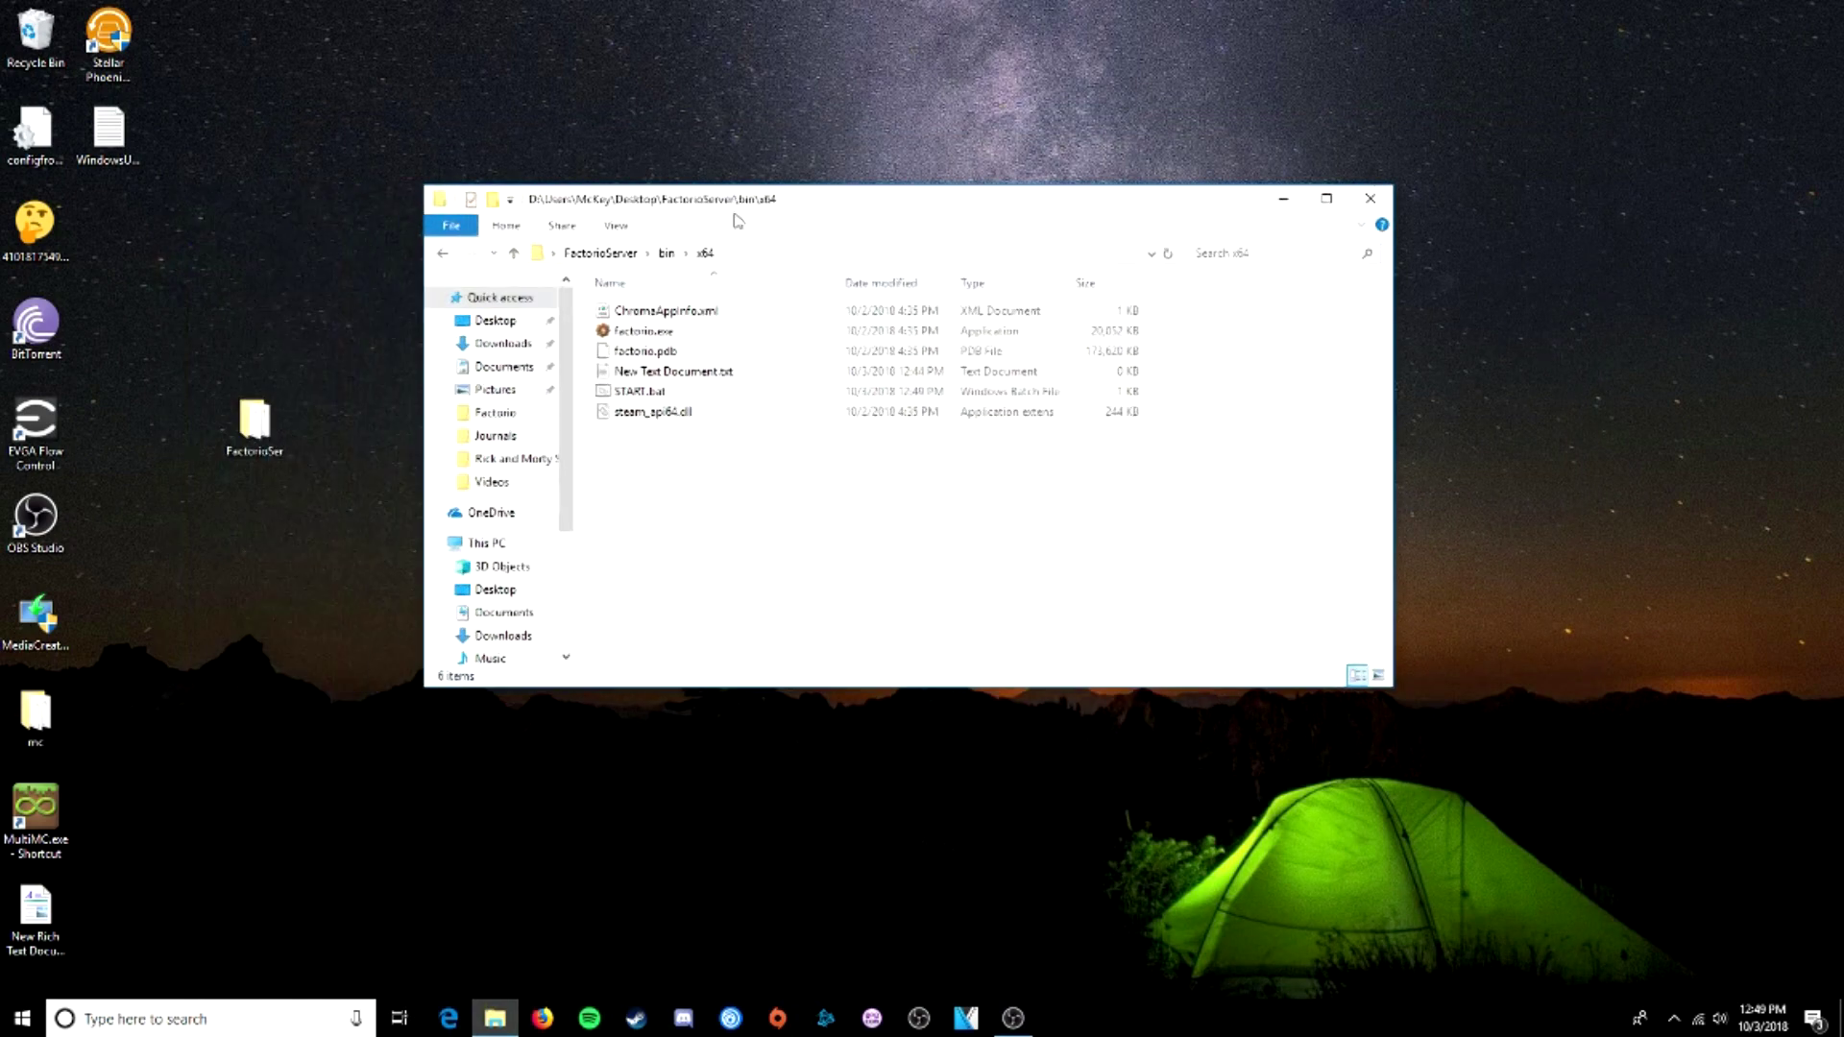
left_click(639, 394)
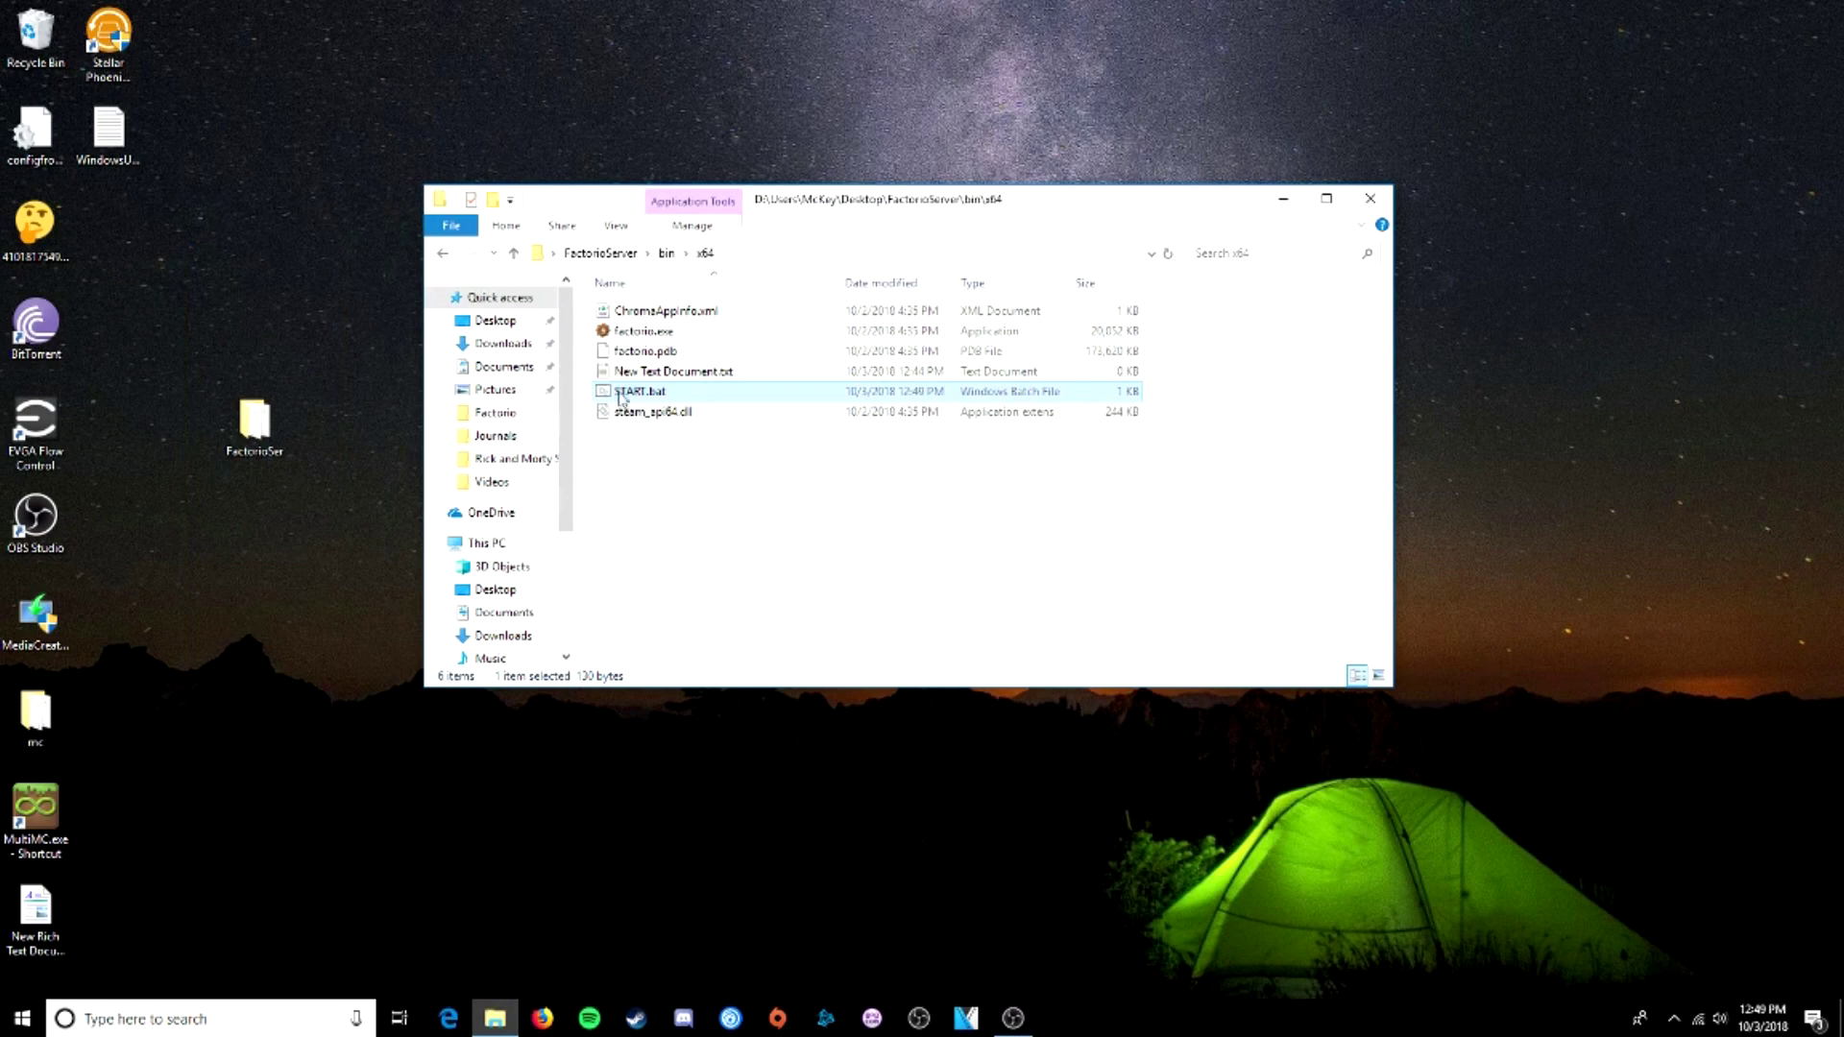
left_click(669, 400)
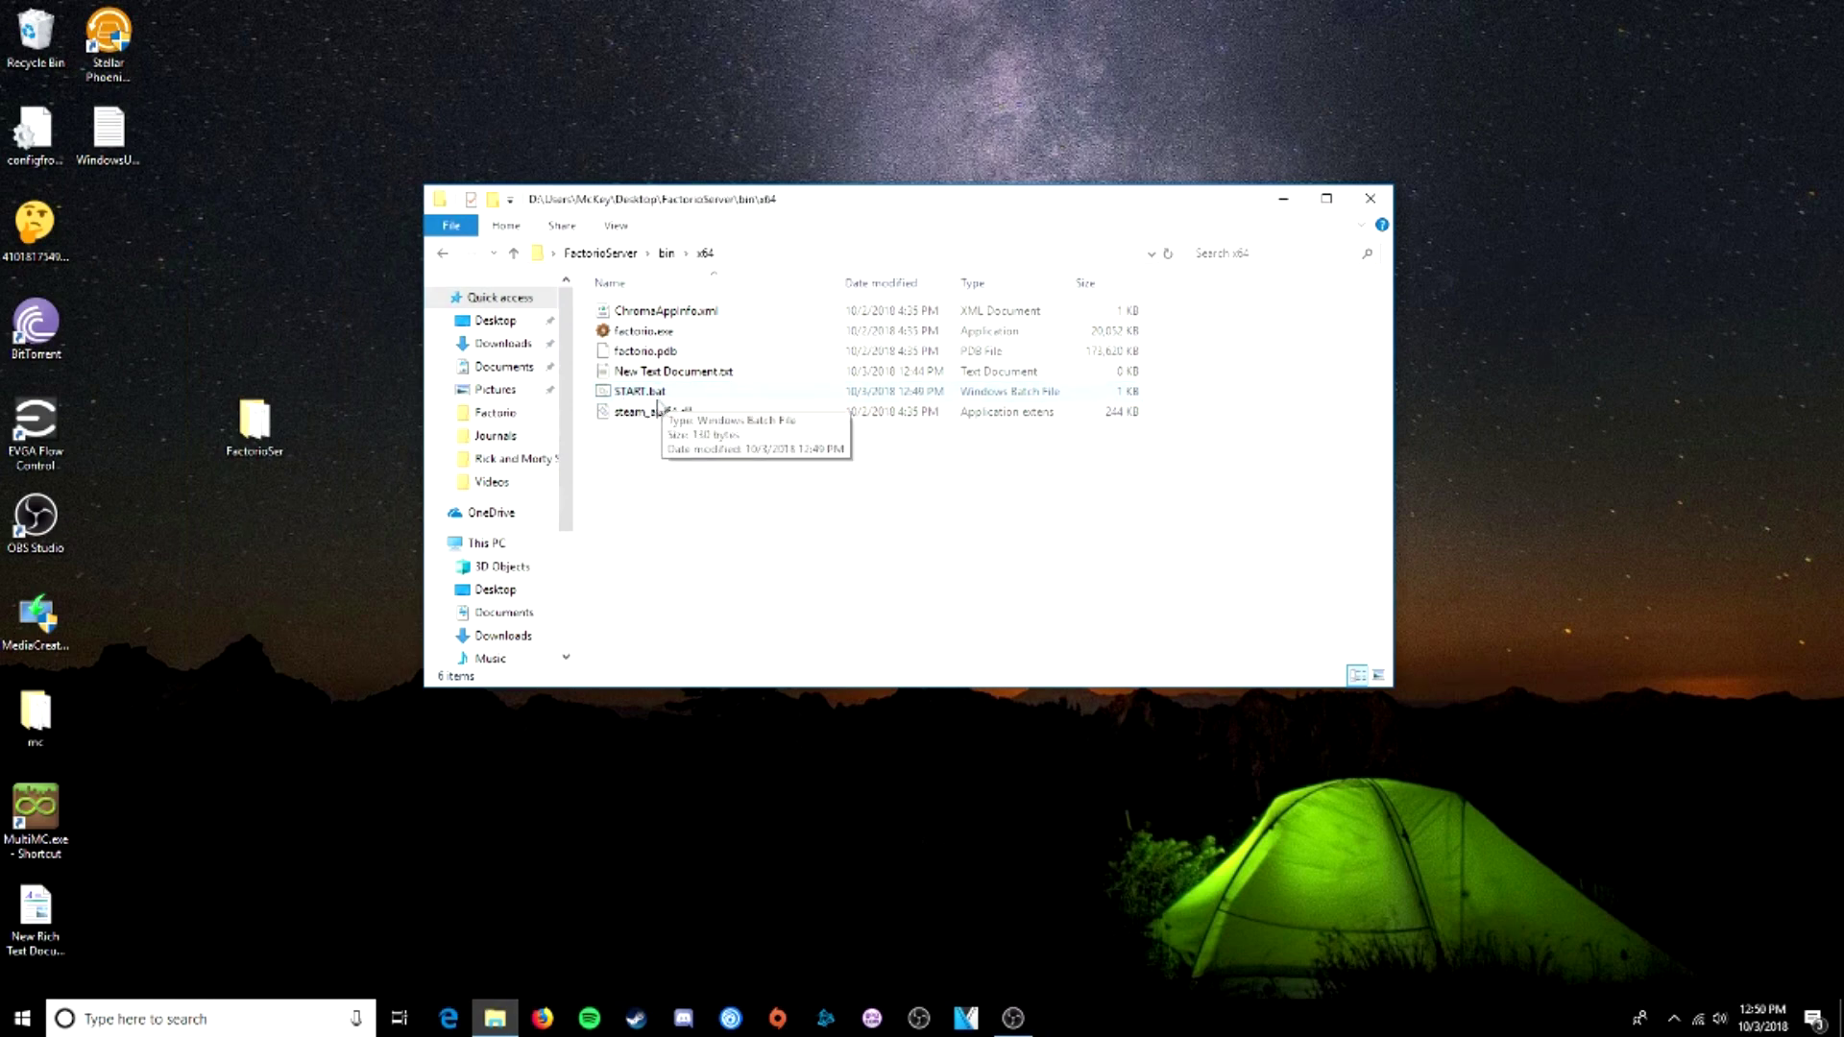
double_click(667, 394)
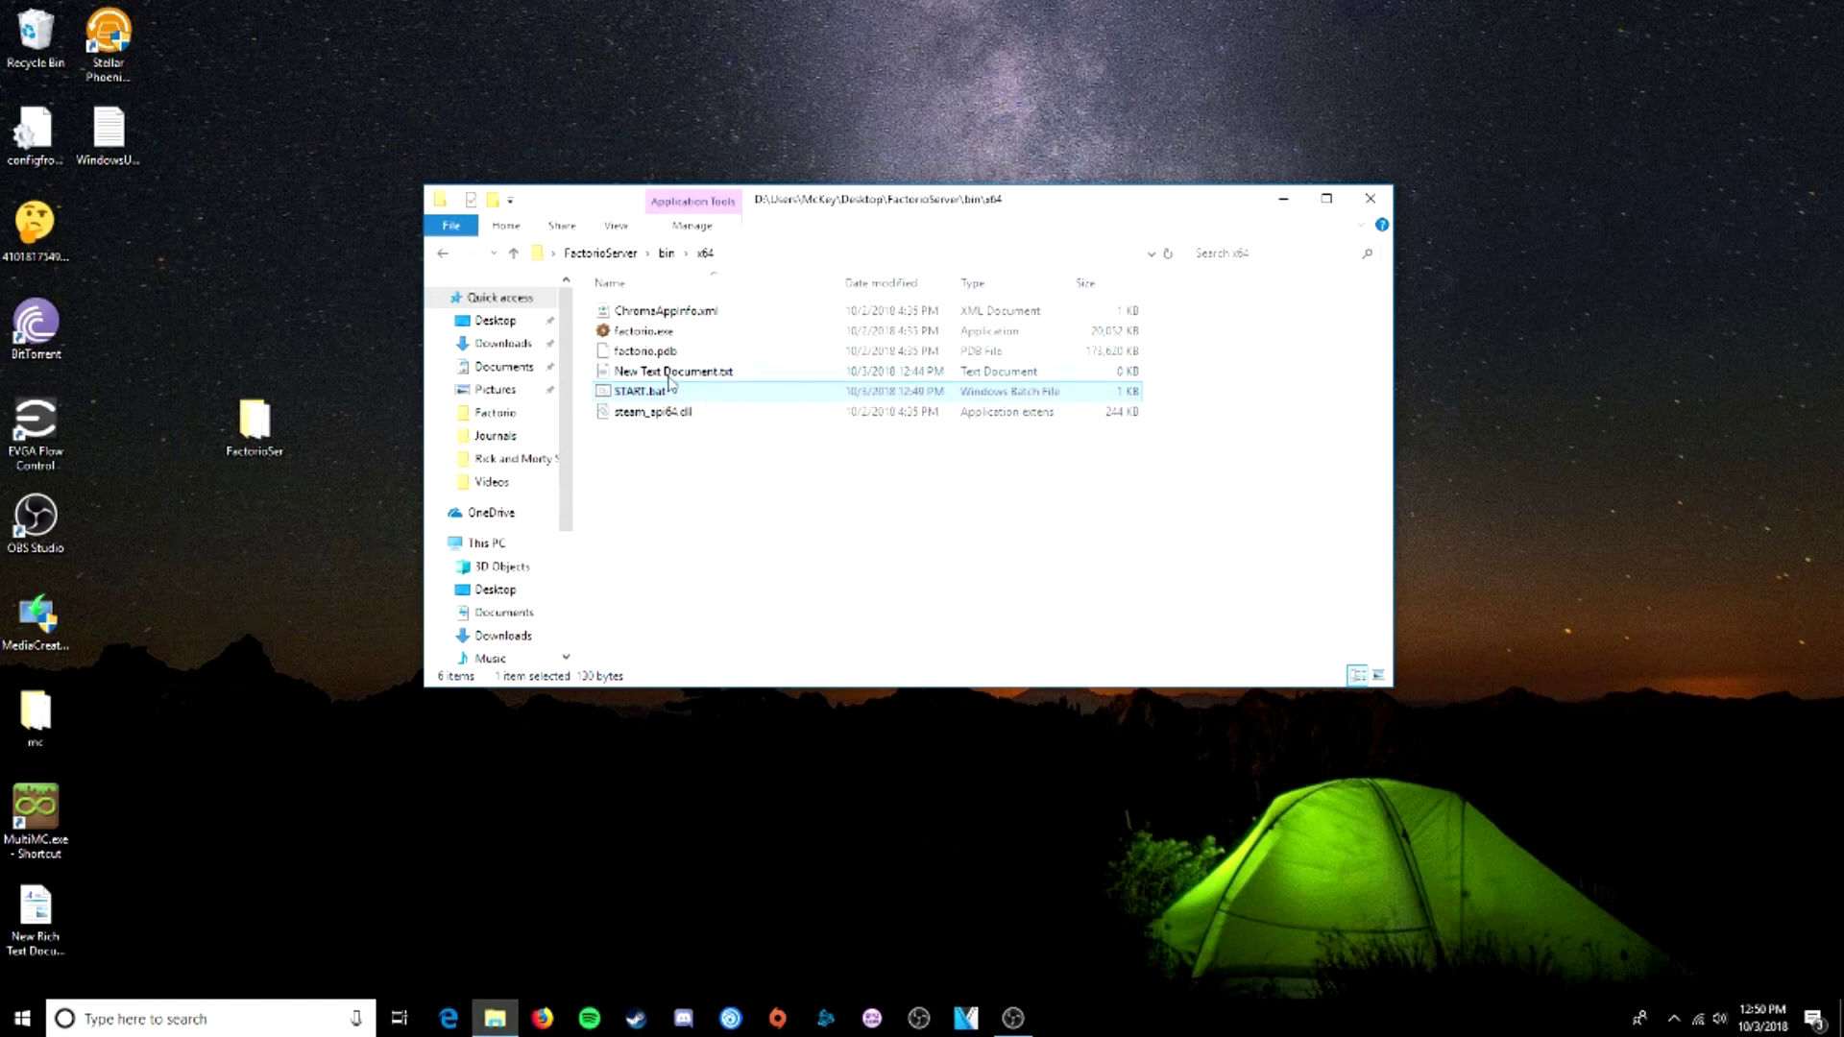
left_click(603, 254)
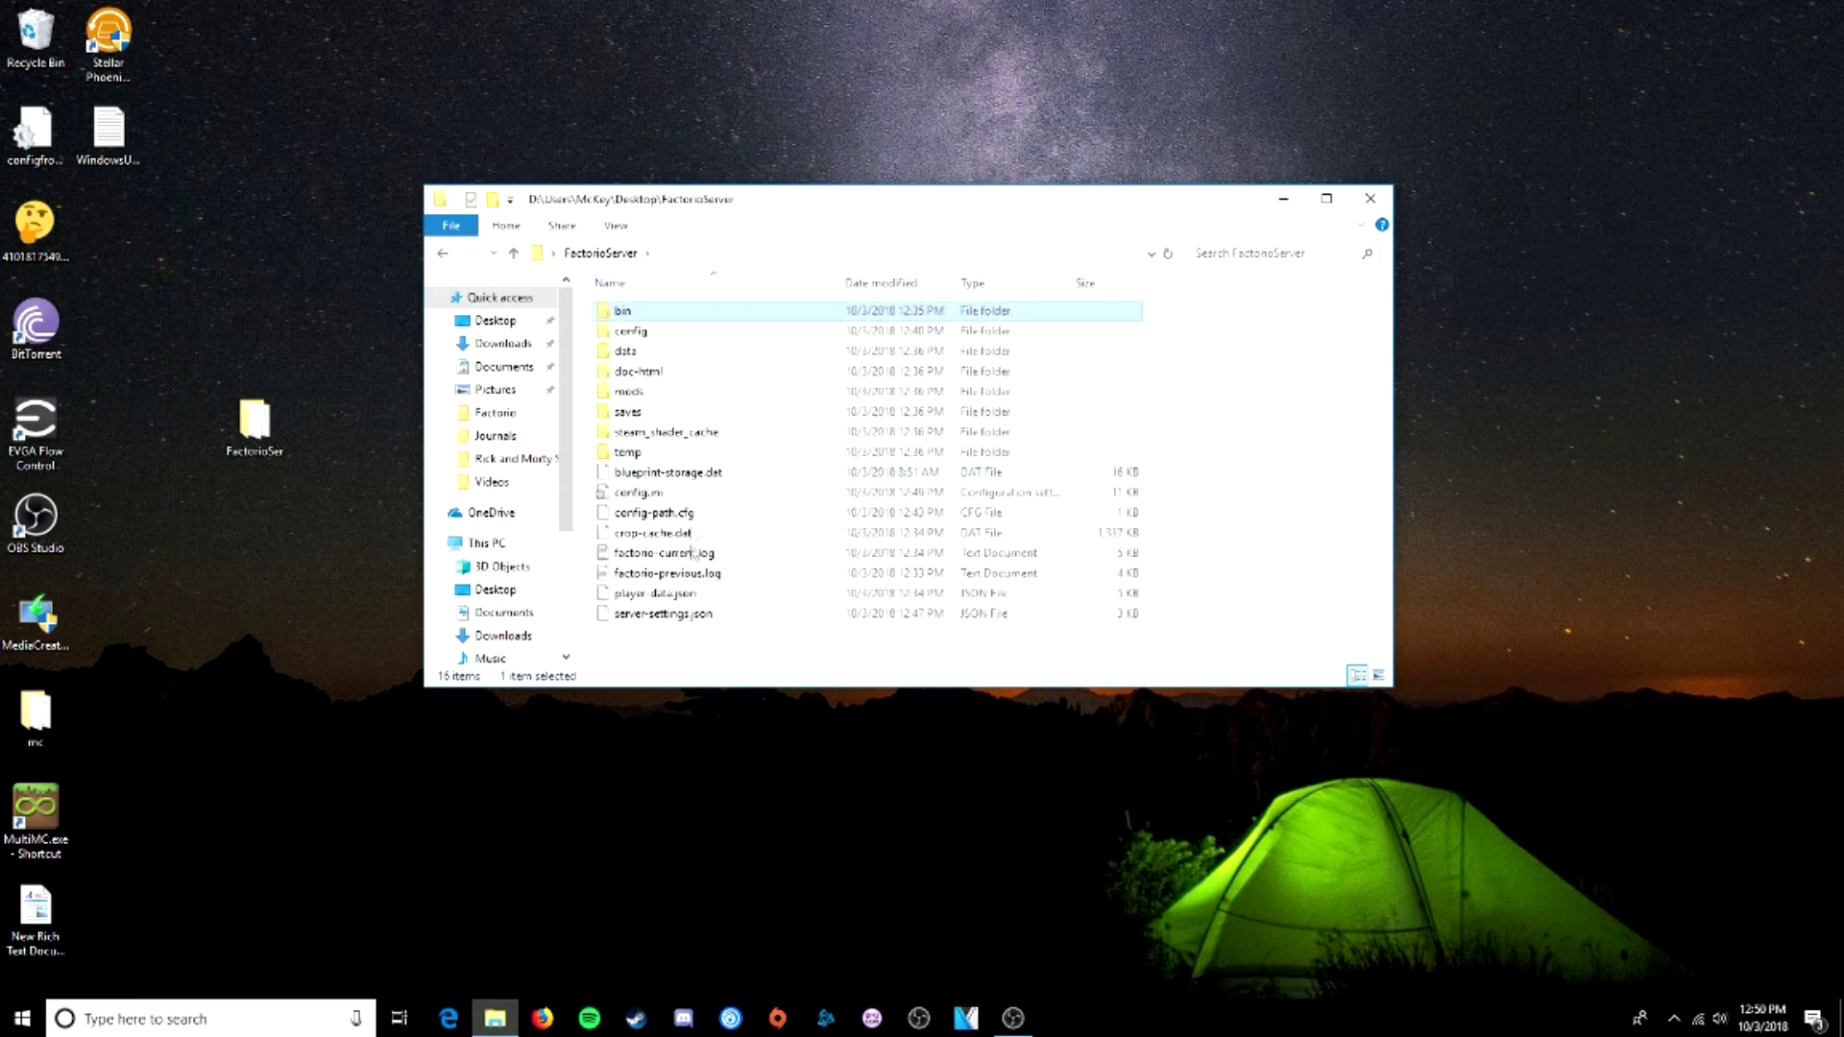
- Clear the token value on line 22 of server-settings.json, save, and close Notepad++
right_click(672, 614)
left_click(727, 653)
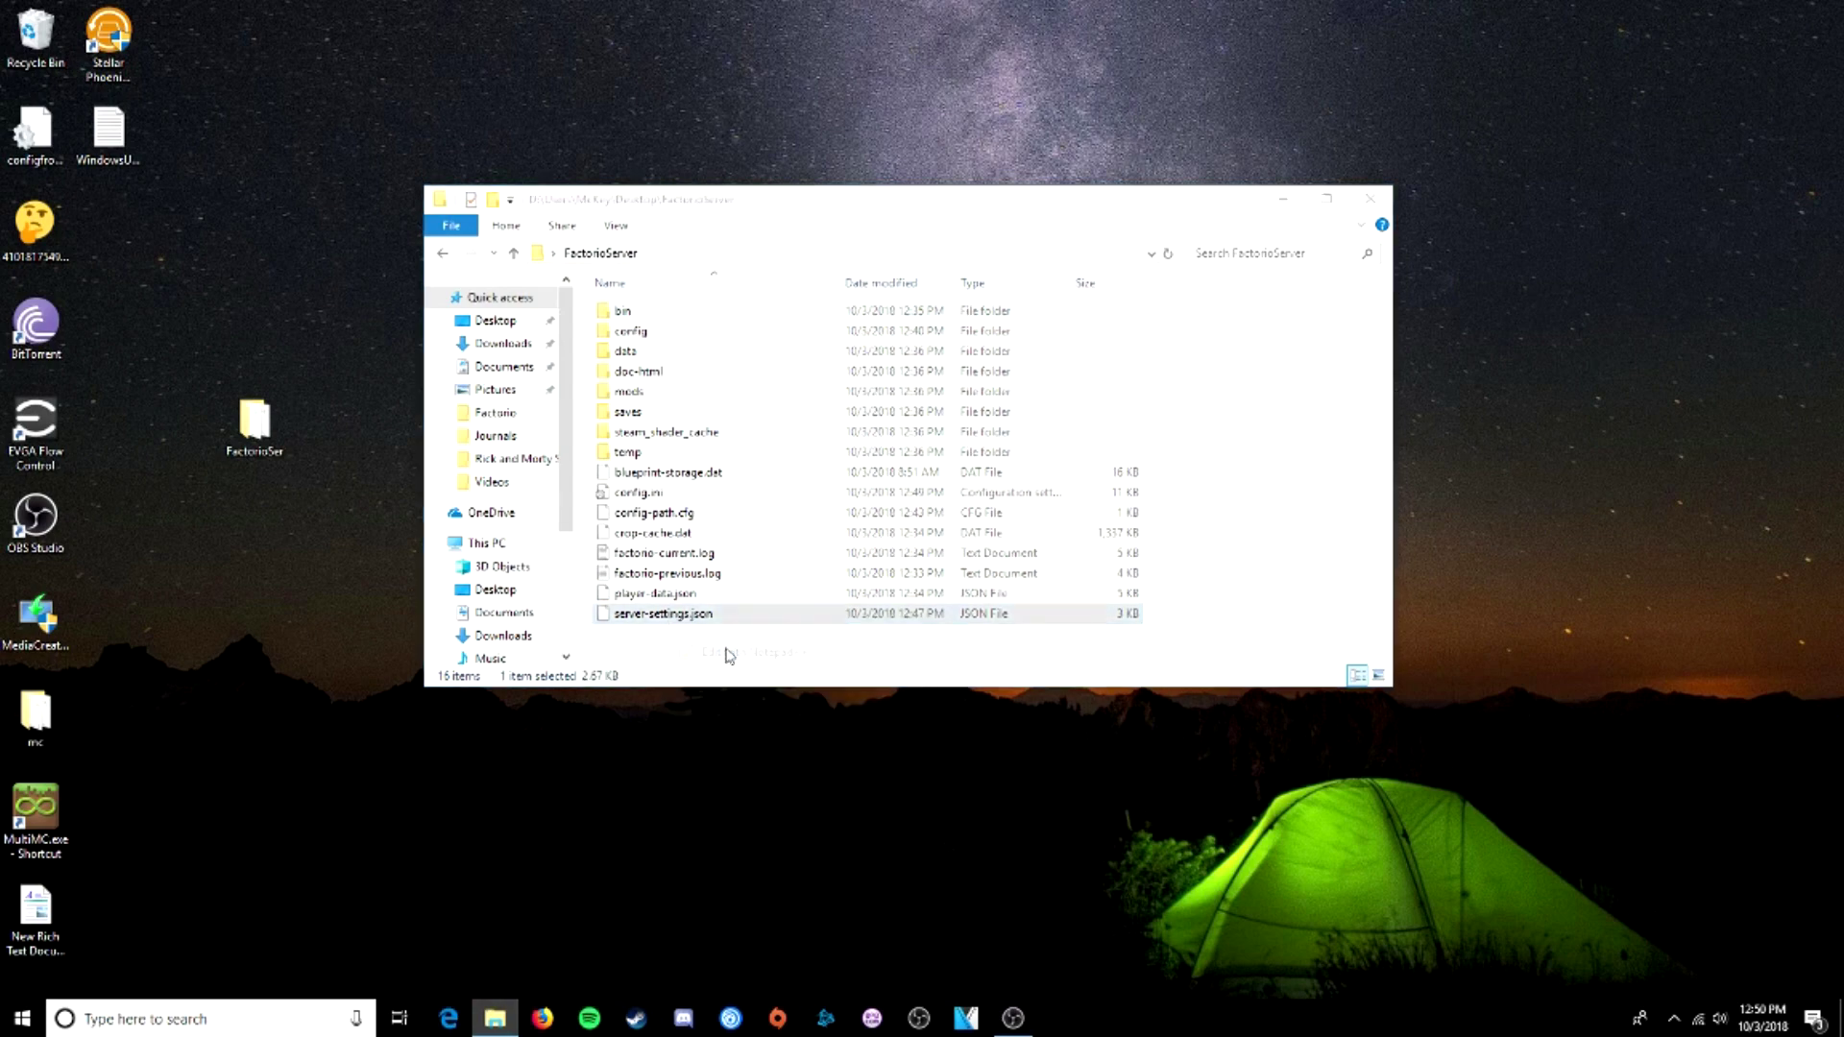
left_click_drag(620, 552, 432, 562)
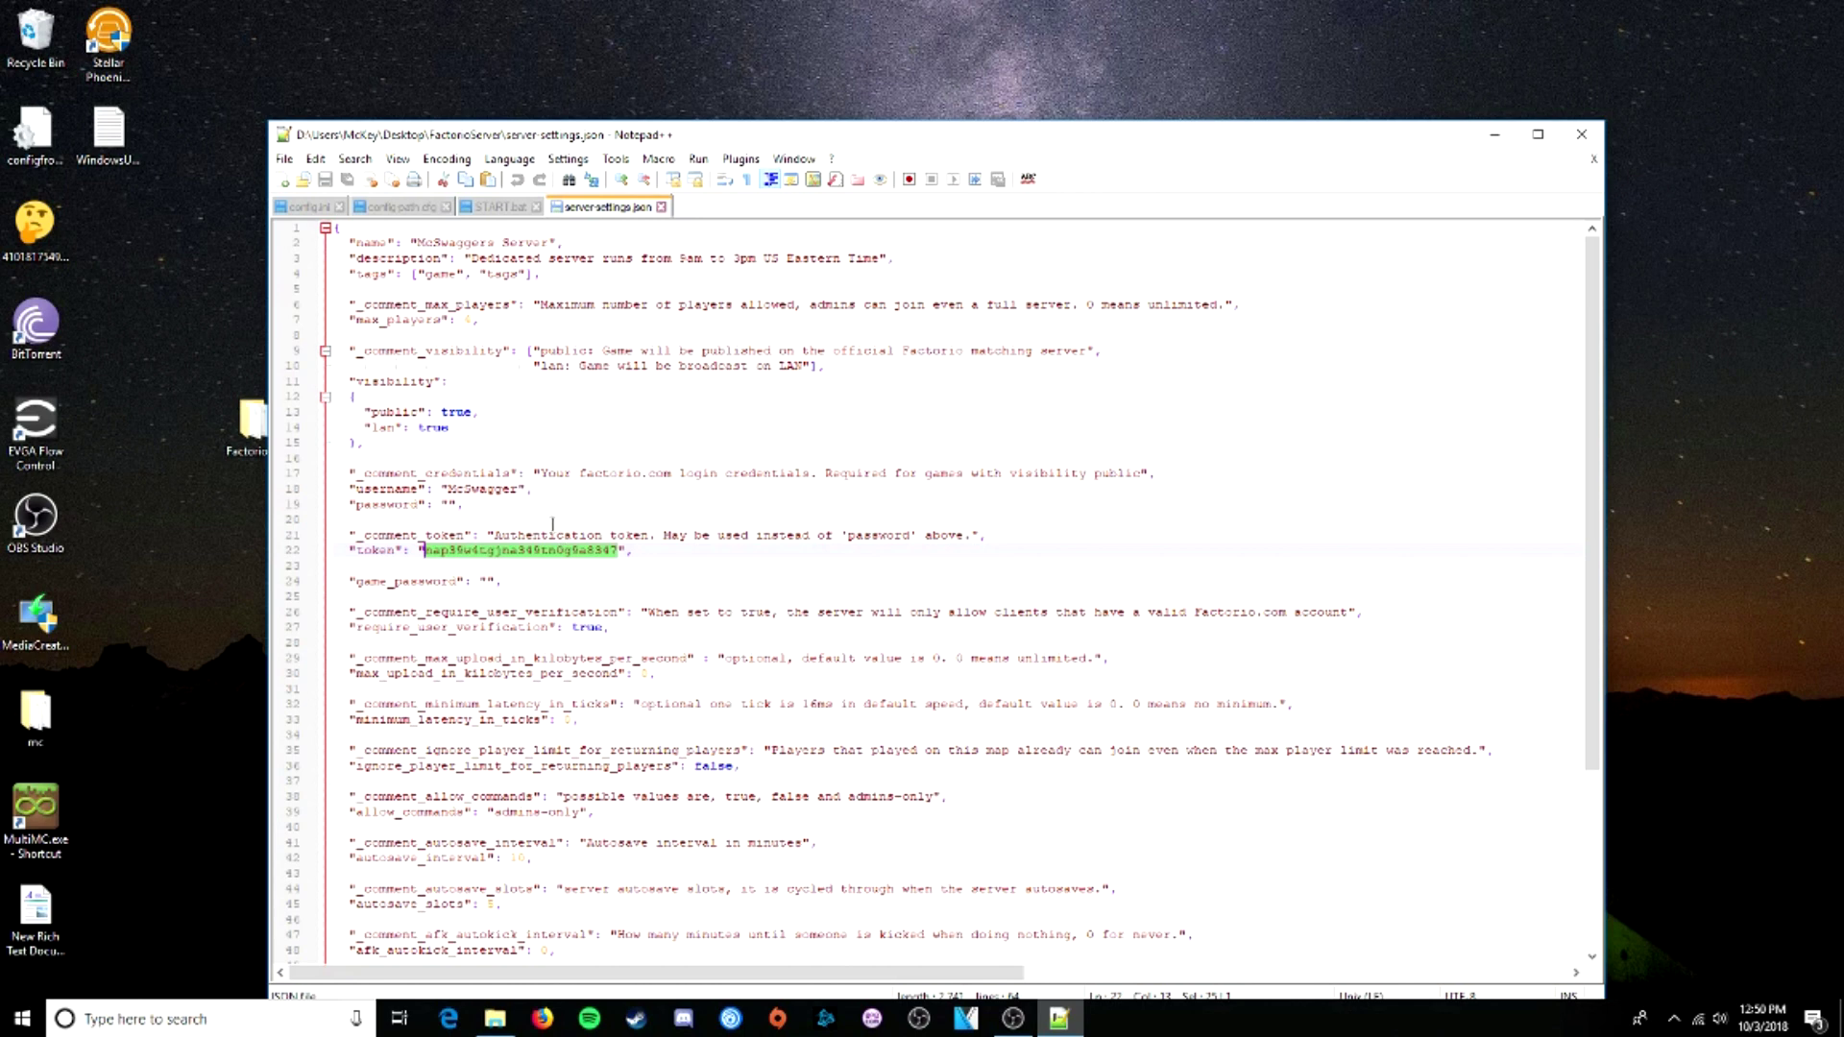
left_click(450, 505)
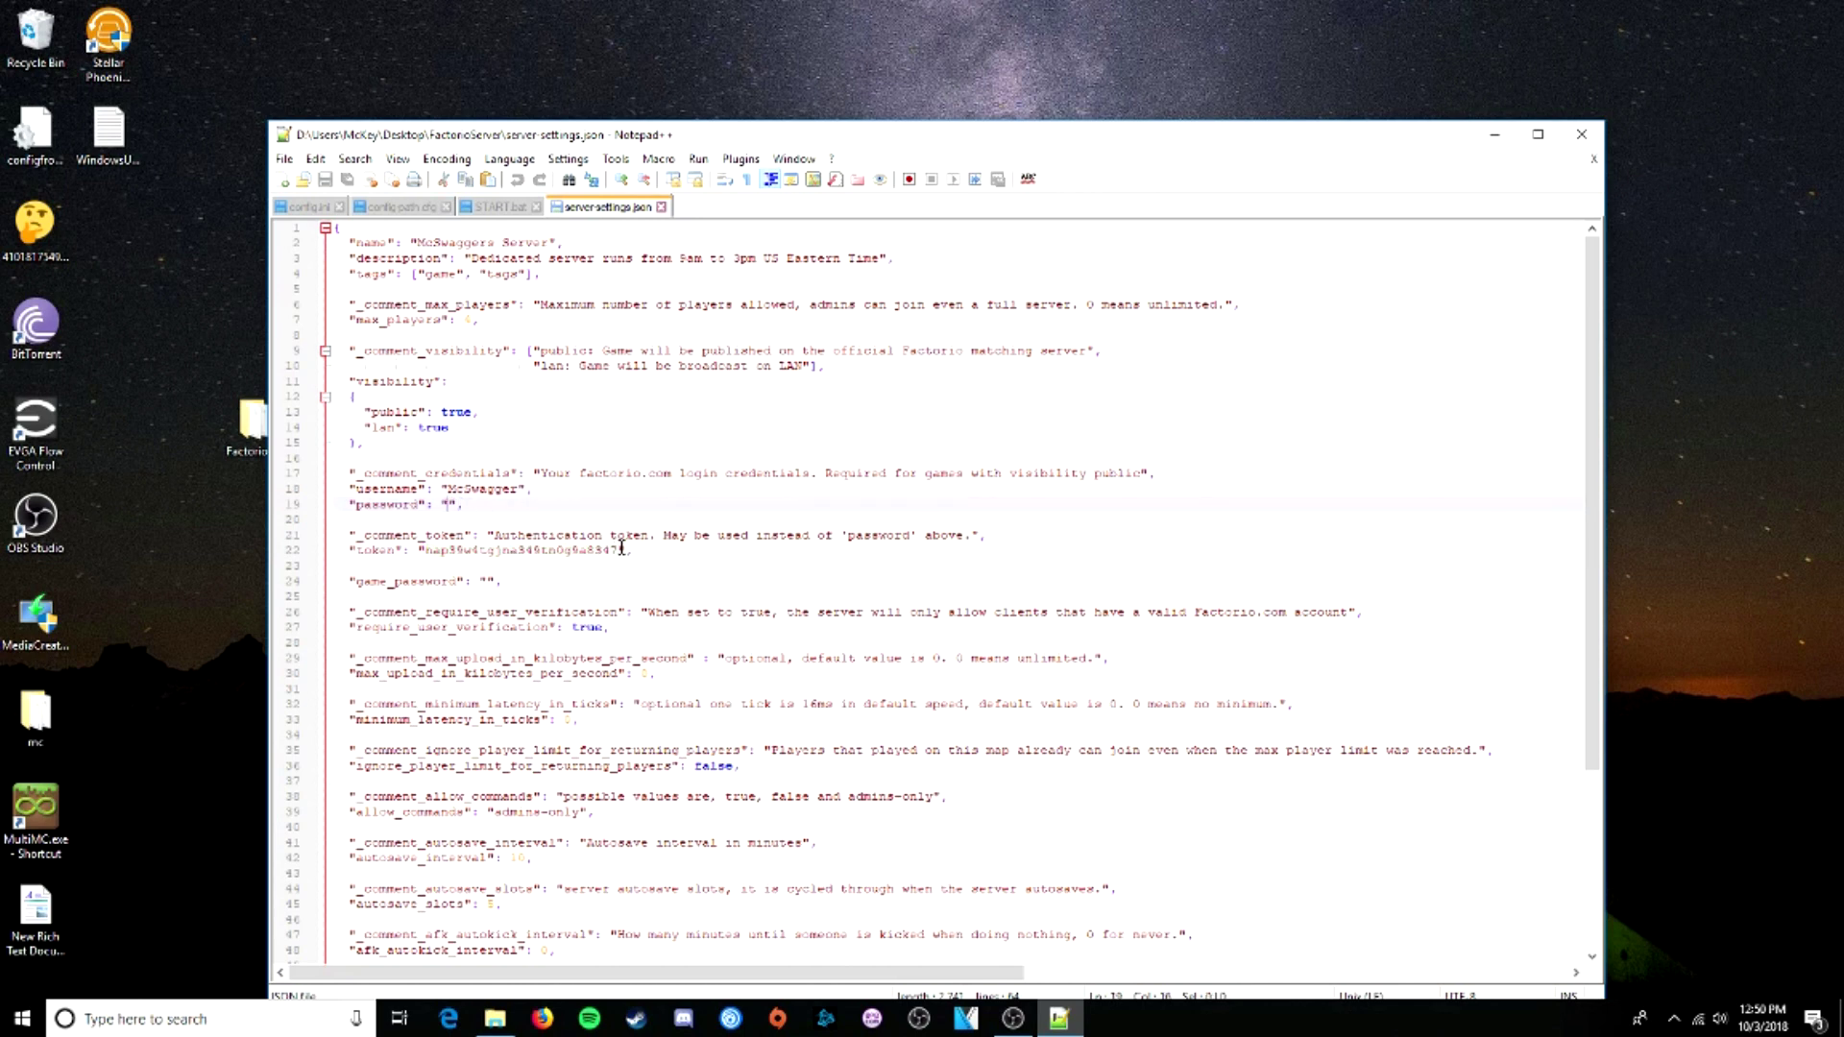
left_click_drag(621, 548, 431, 554)
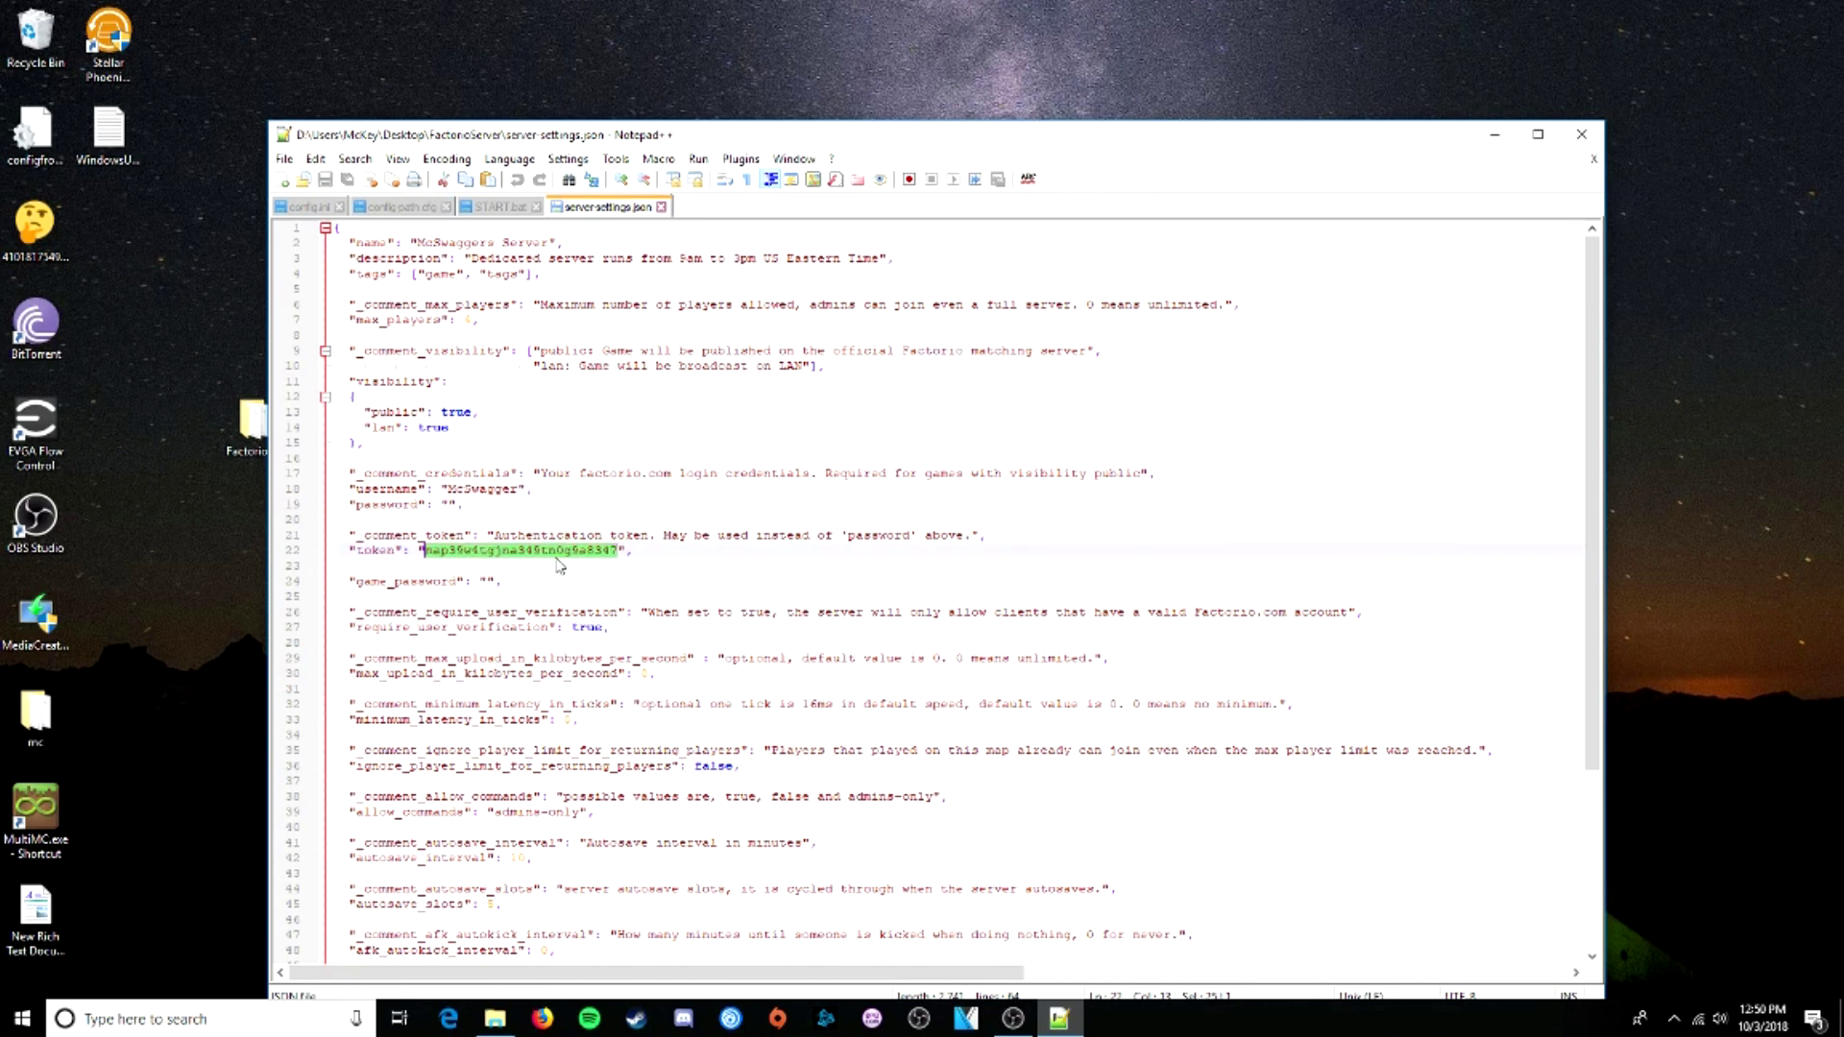
key("BackSpace")
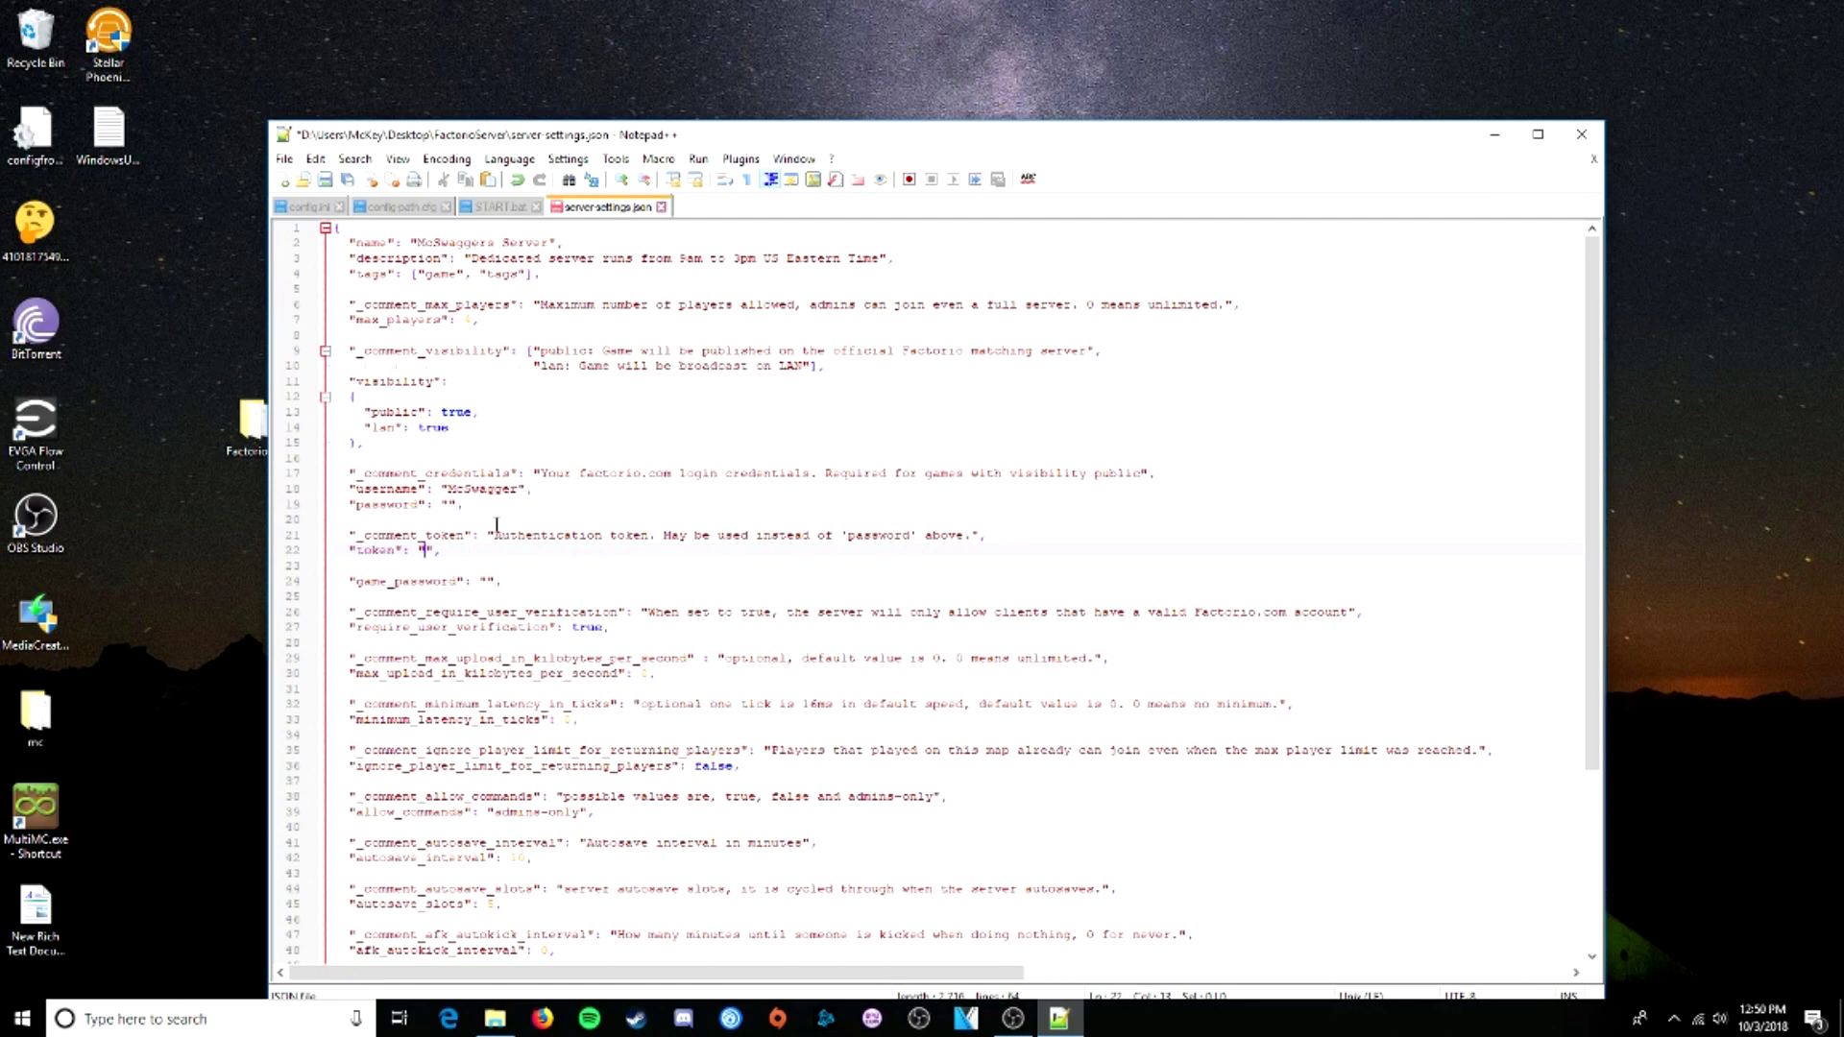
key("ctrl+s")
key("alt+F4")
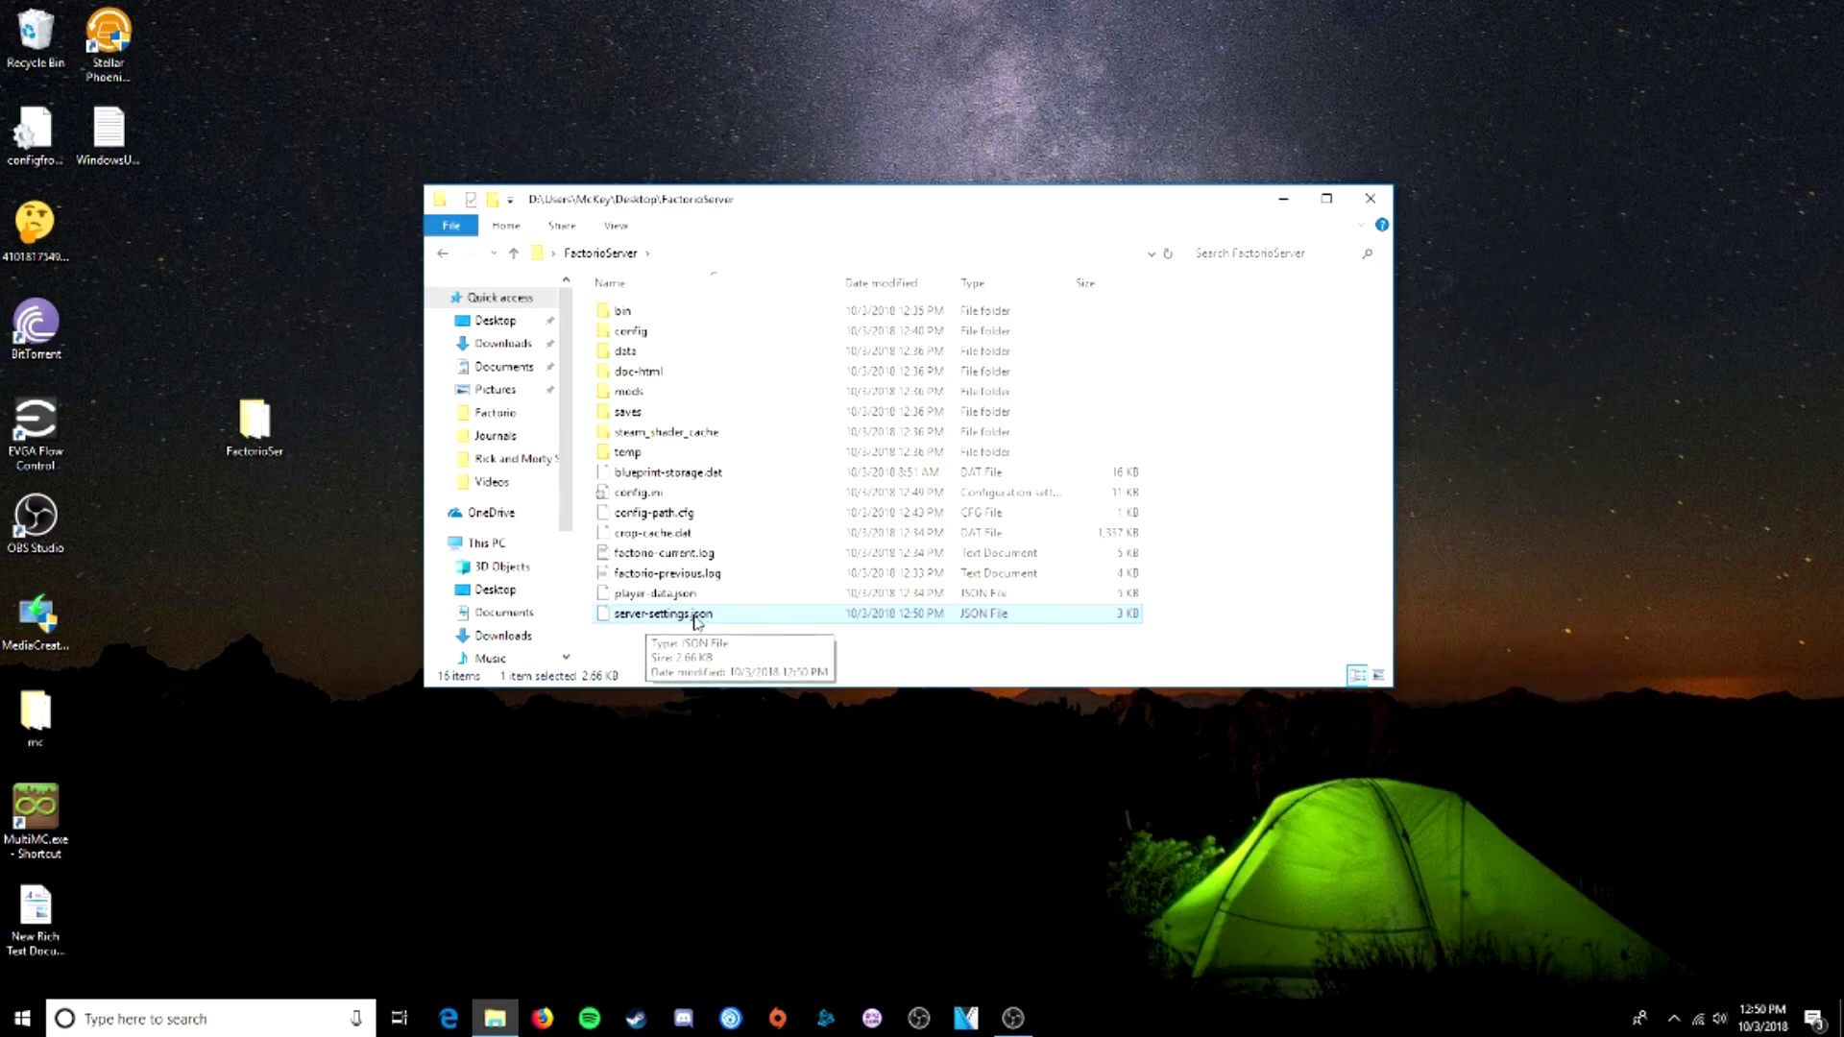
- Run START.bat from bin\x64 to launch the dedicated server
double_click(640, 313)
double_click(638, 312)
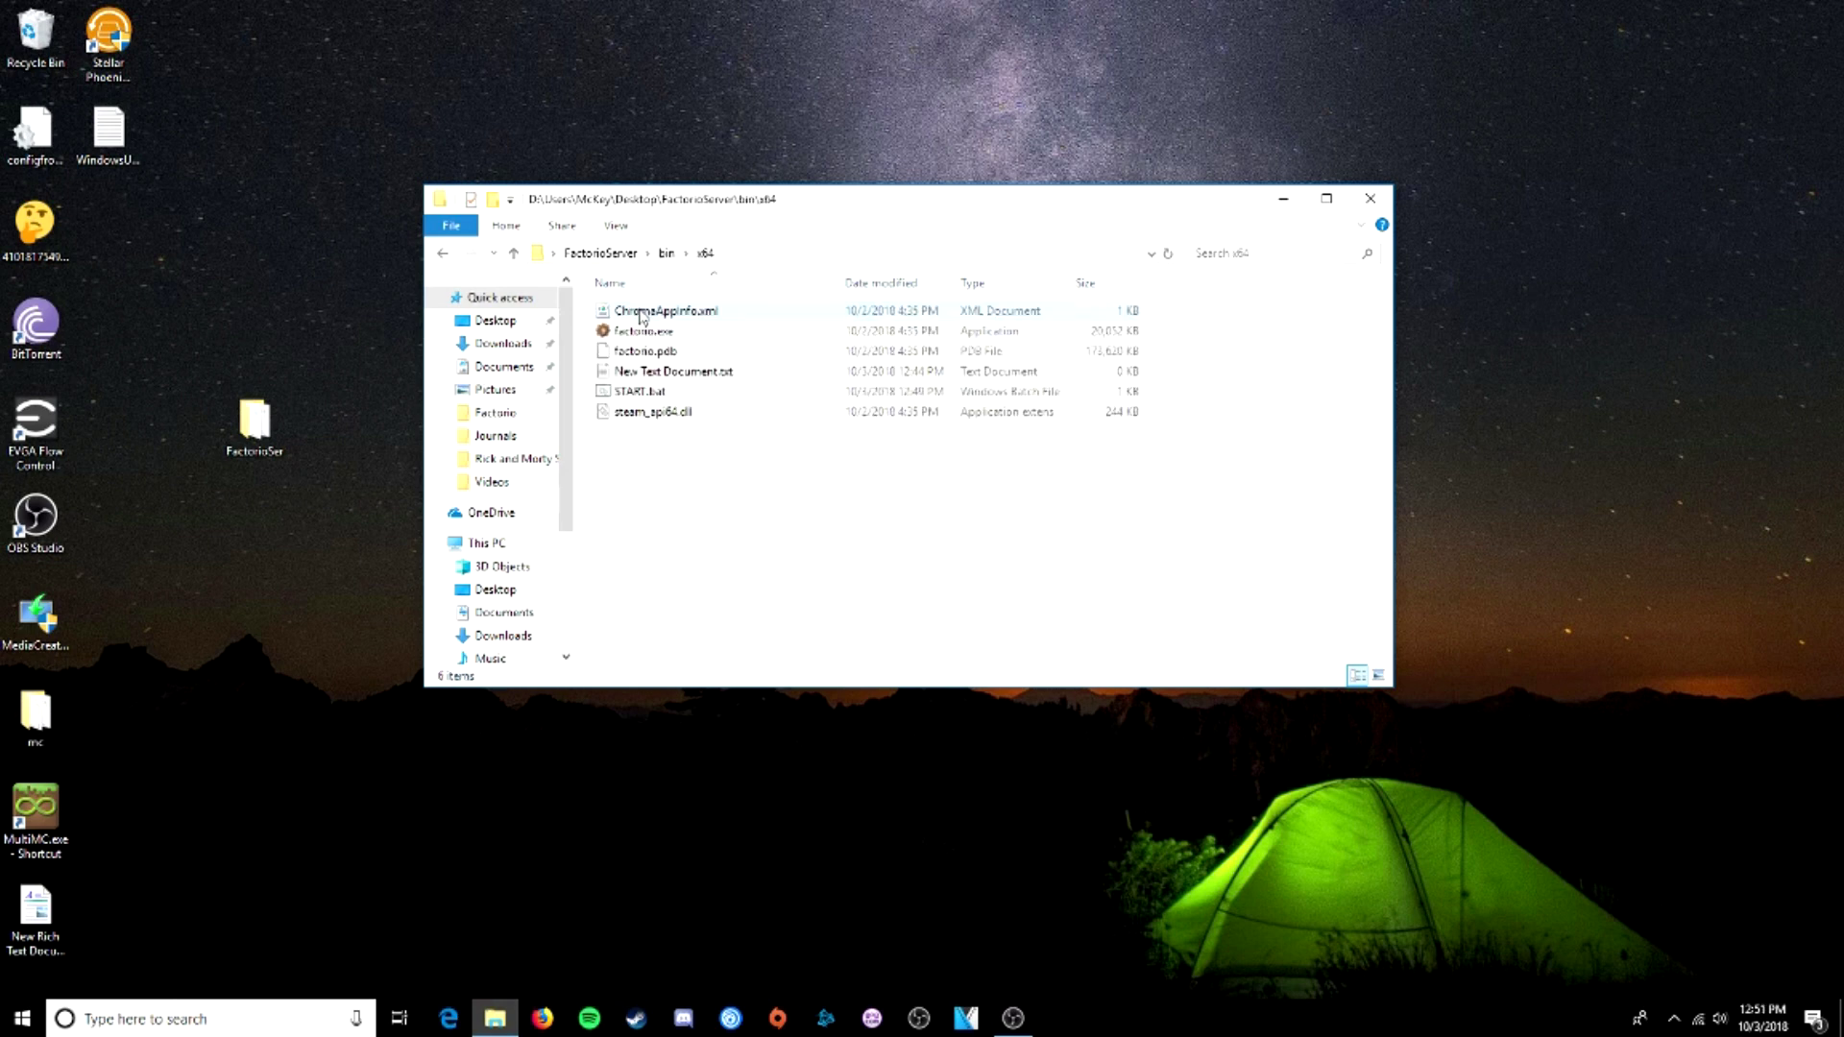
double_click(653, 394)
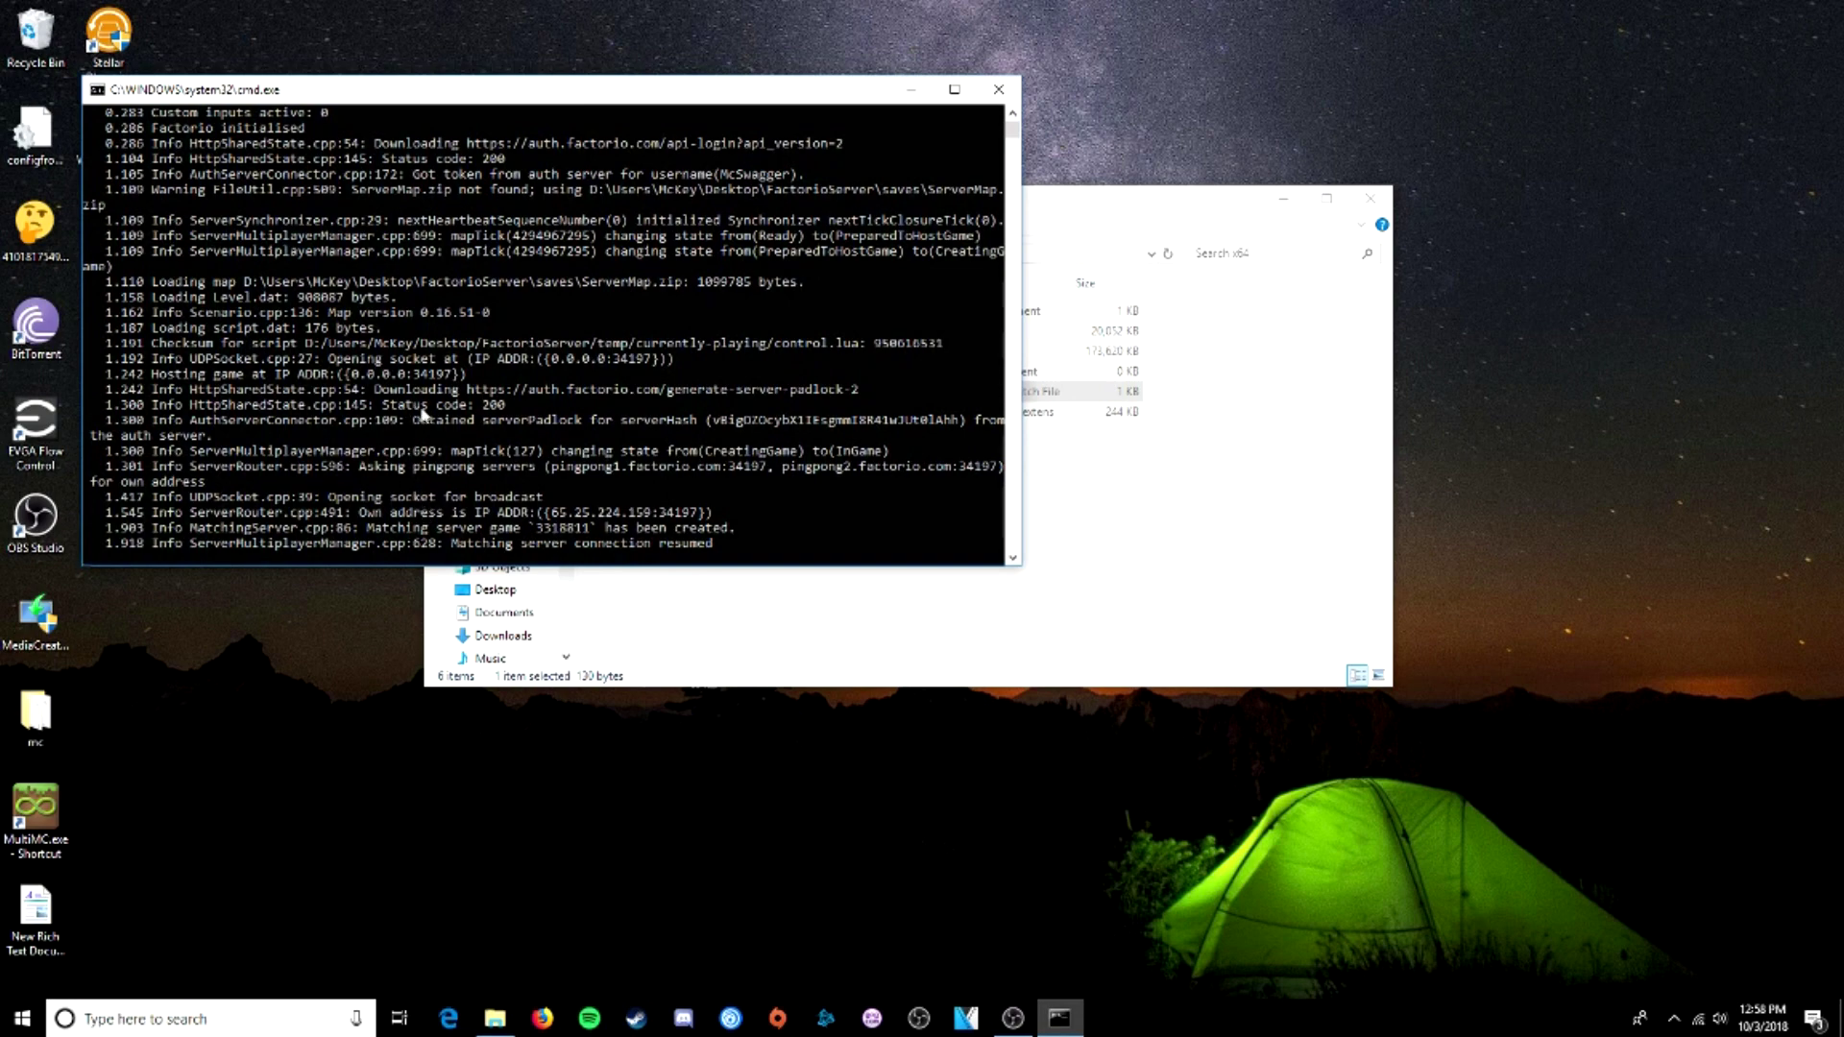
- Check the server log shows hosting on port 34197, then bring up Steam's tray menu
scroll(427, 418, "up", 7)
scroll(420, 394, "down", 7)
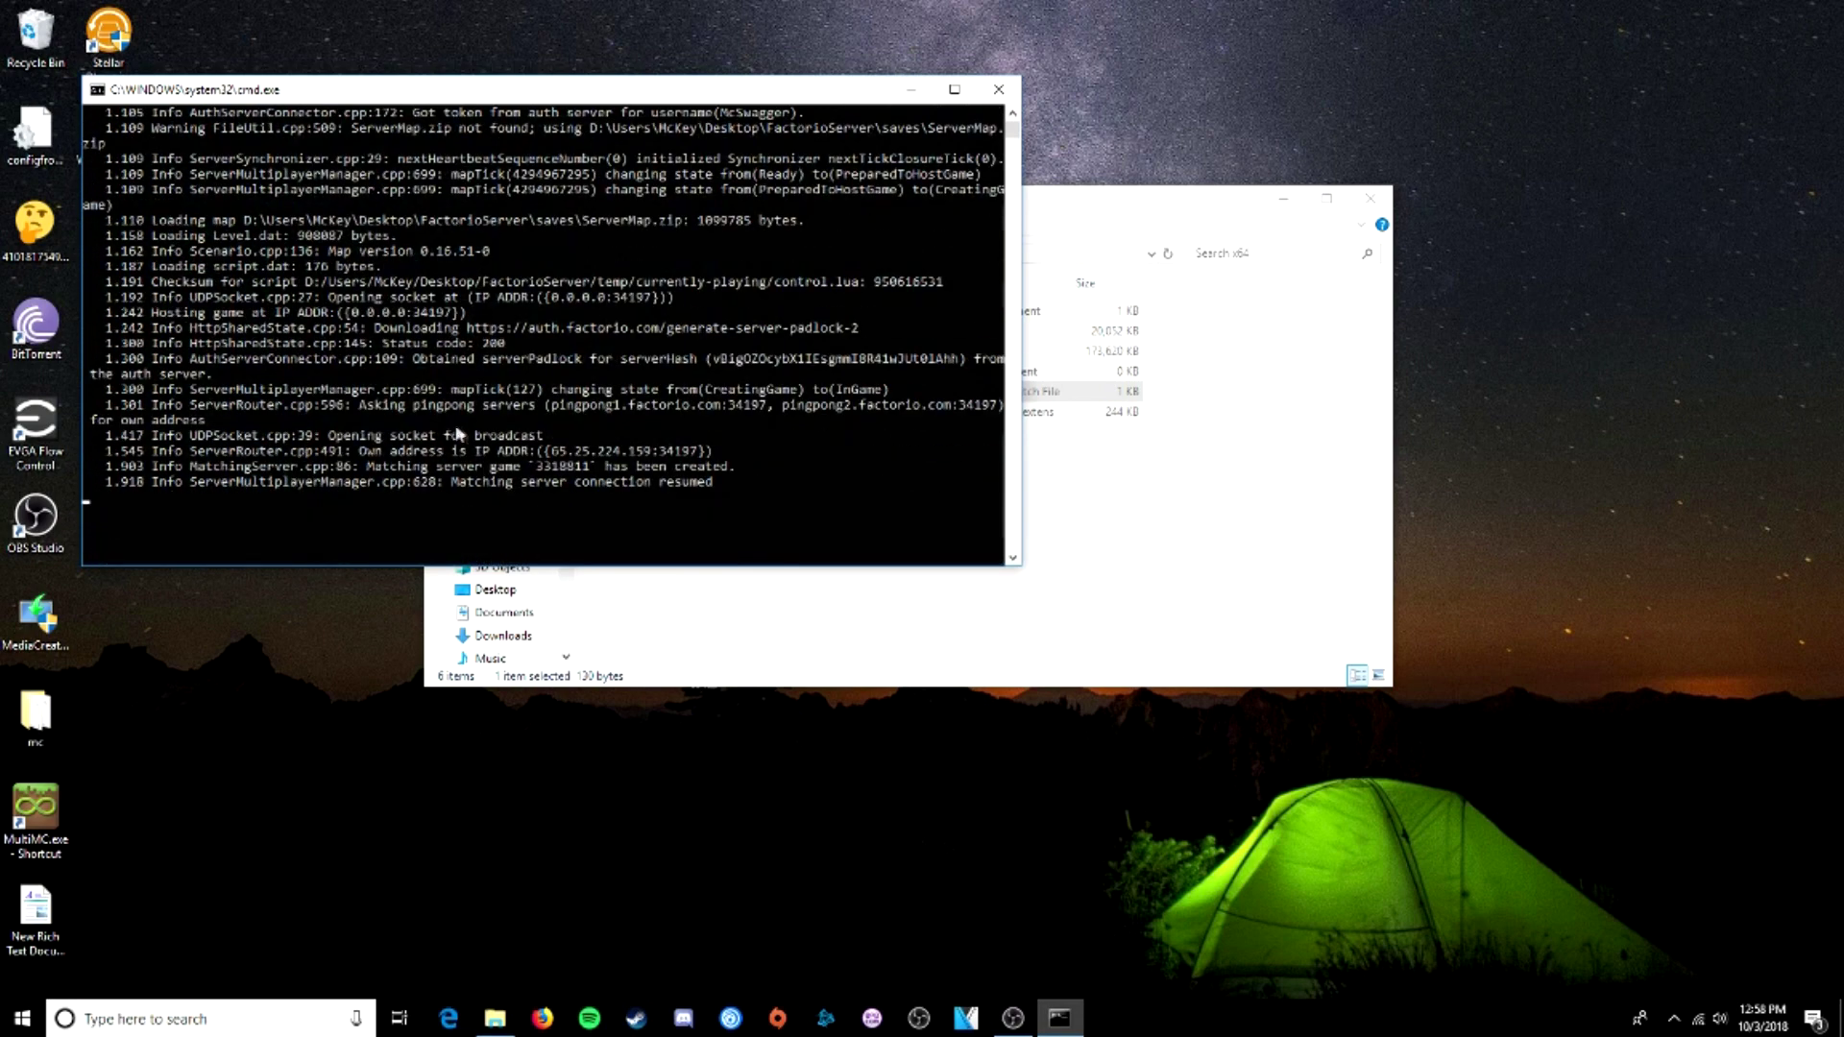
left_click_drag(475, 437, 653, 440)
left_click(767, 451)
scroll(764, 451, "up", 2)
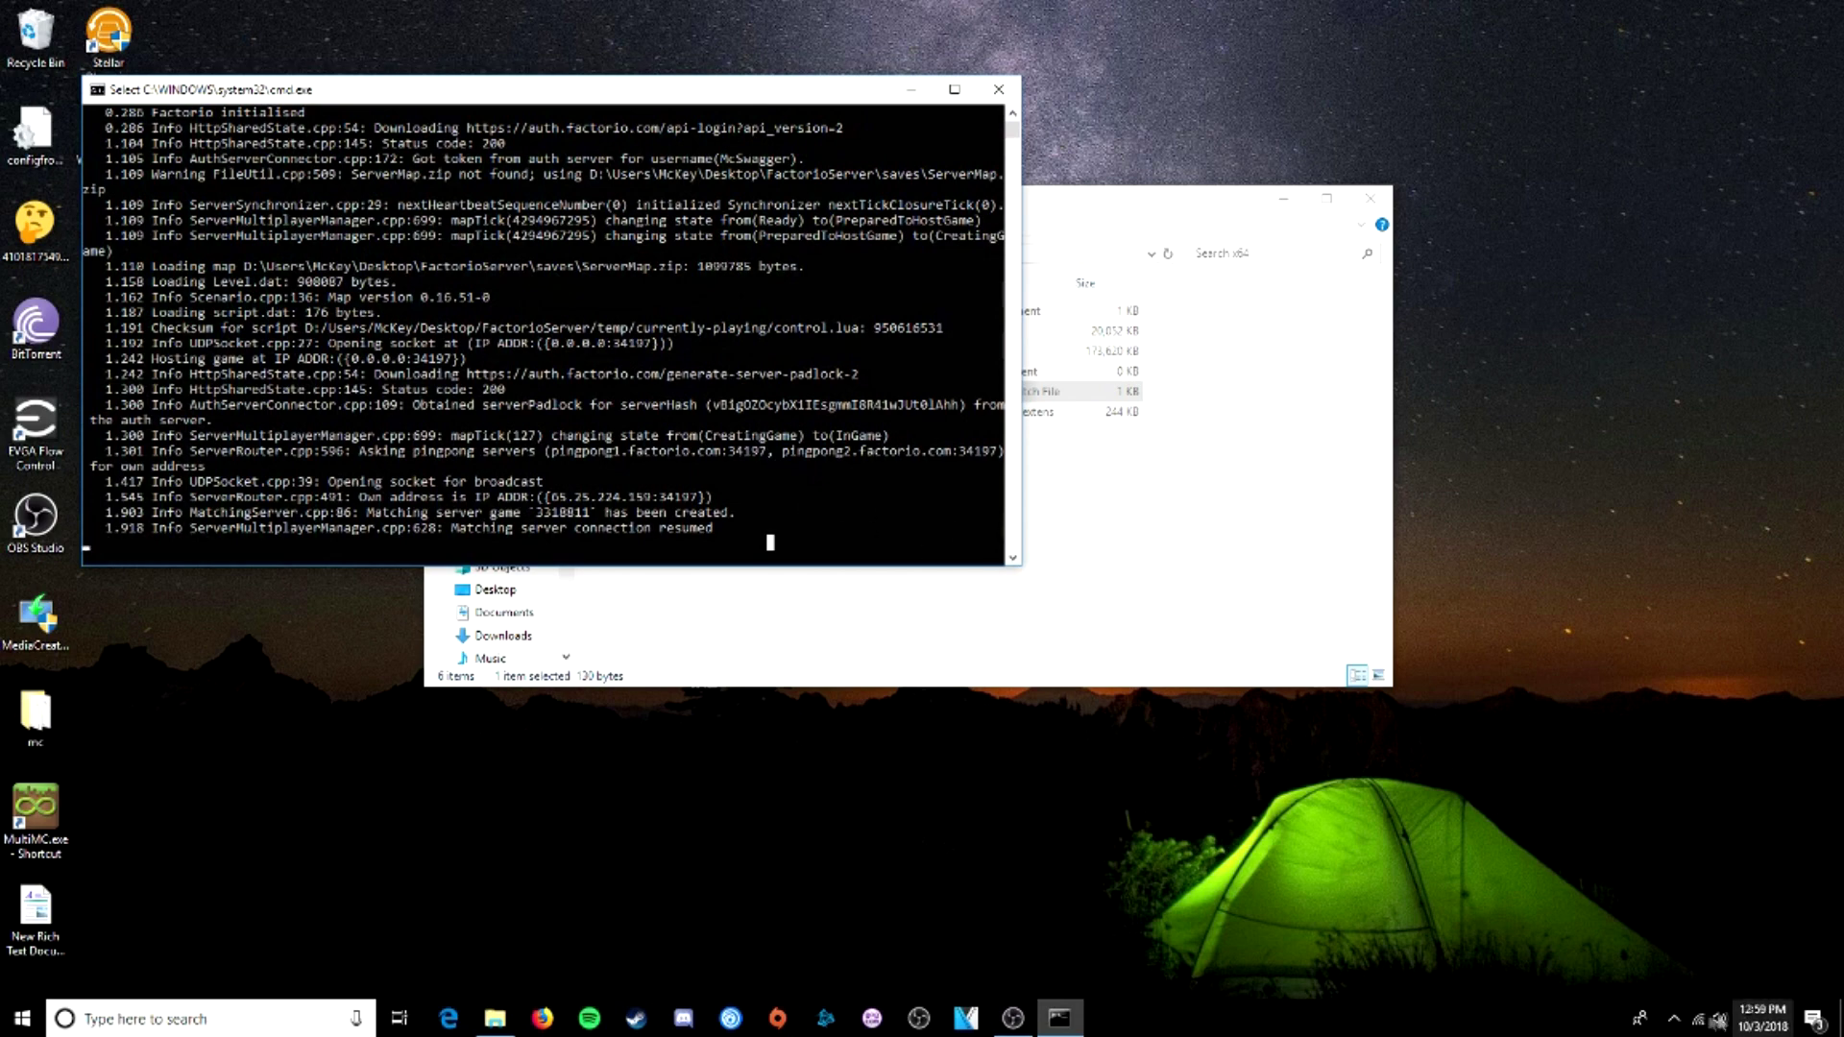
left_click(1674, 1018)
right_click(1732, 907)
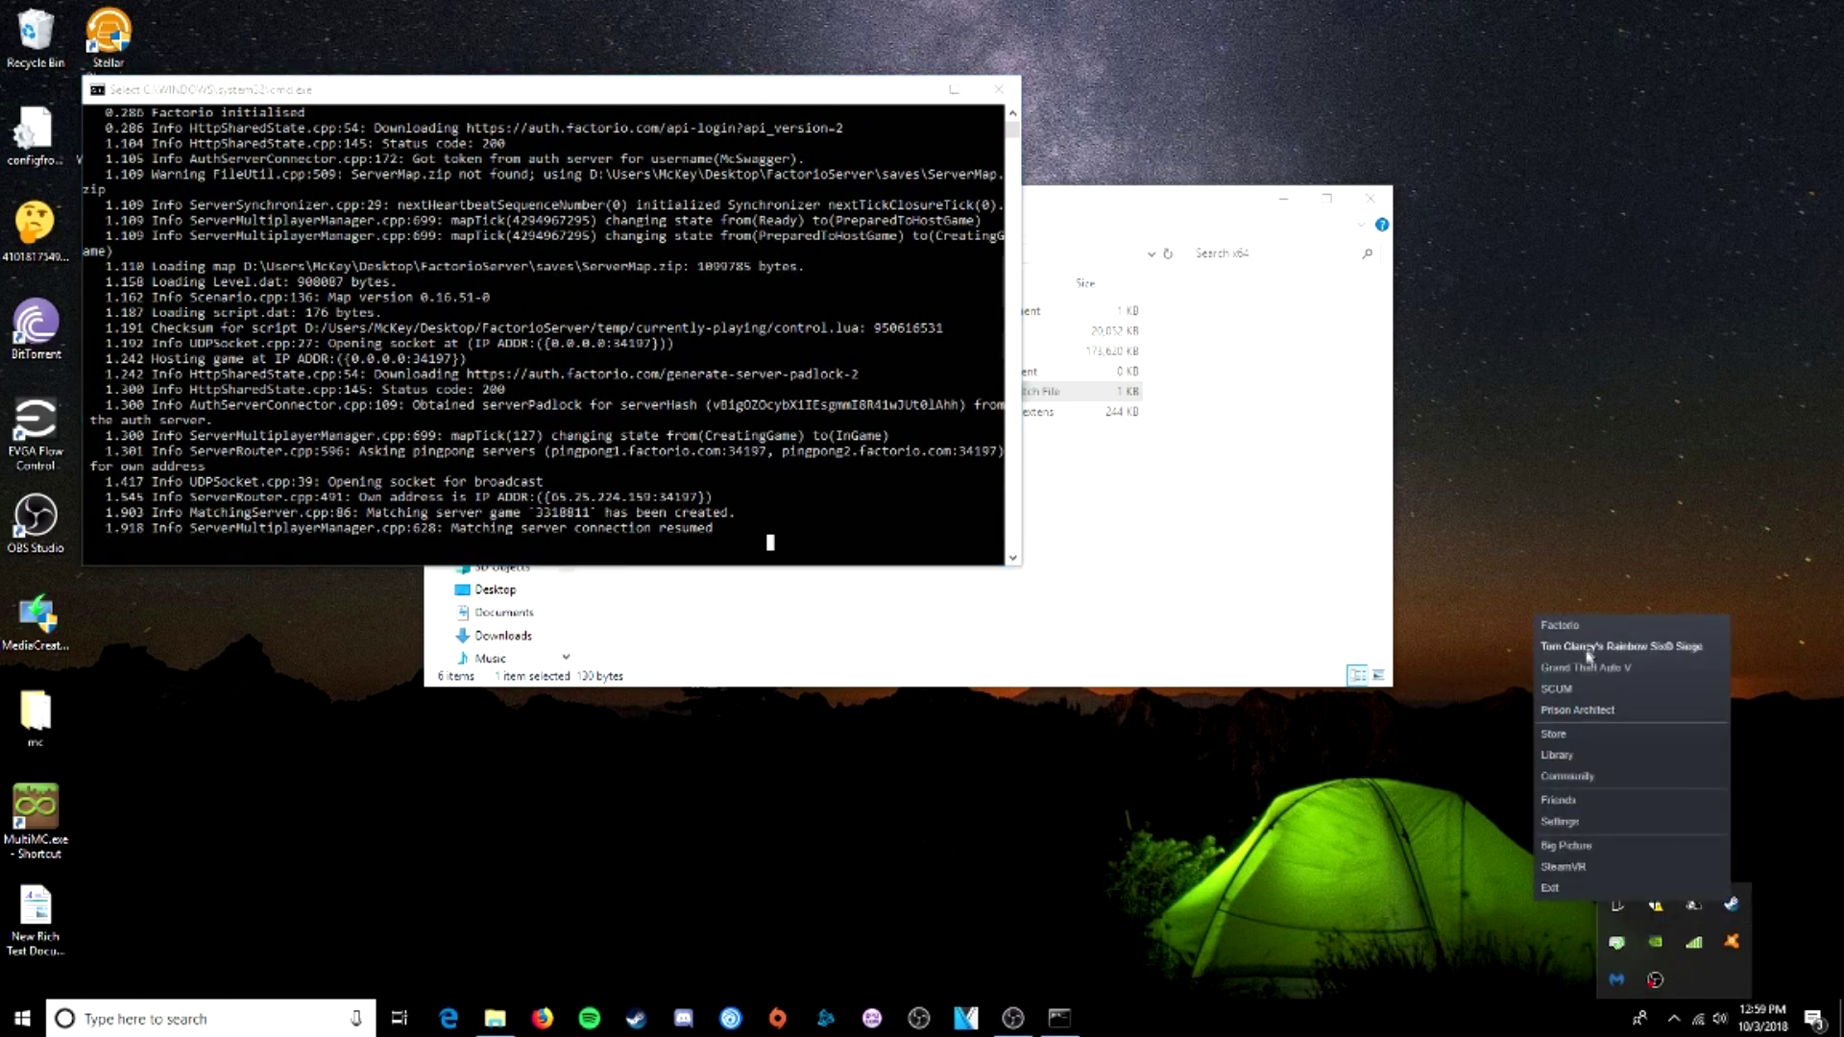
- Launch Factorio from Steam, search Browse games for the server by name, and join it
left_click(1560, 625)
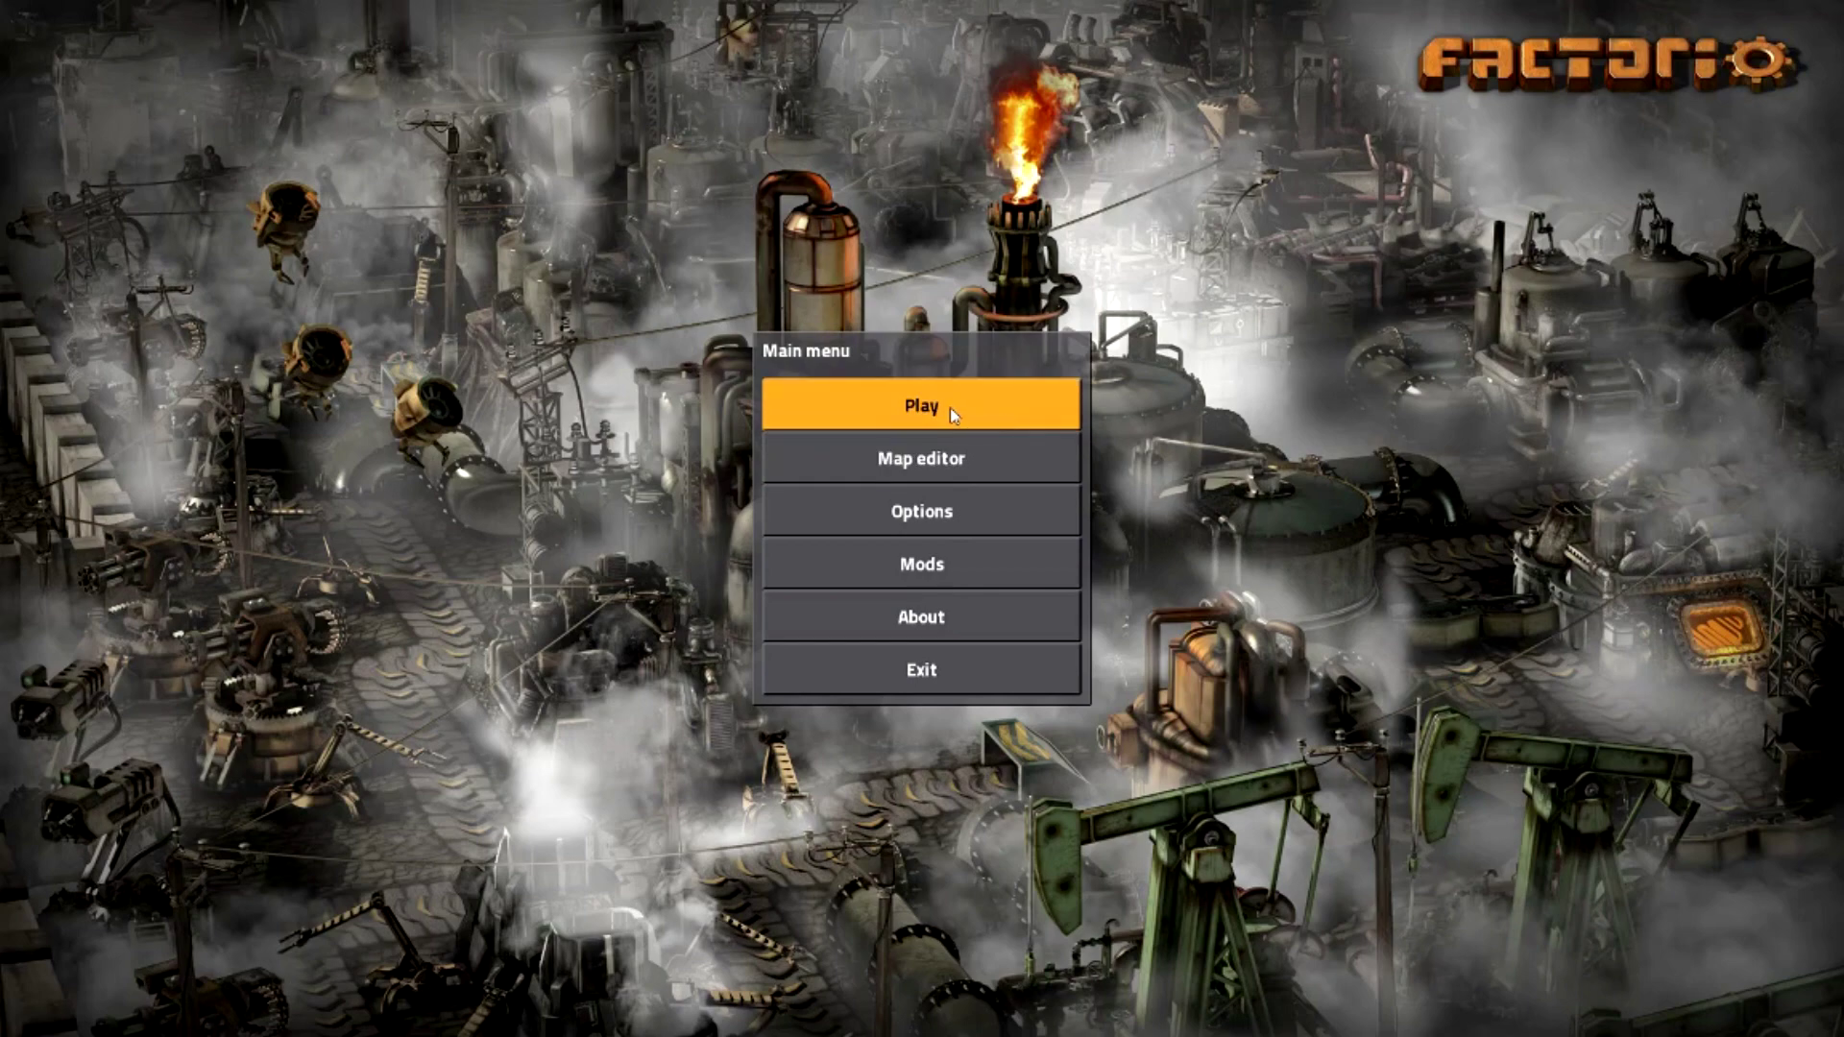
left_click(951, 408)
left_click(984, 652)
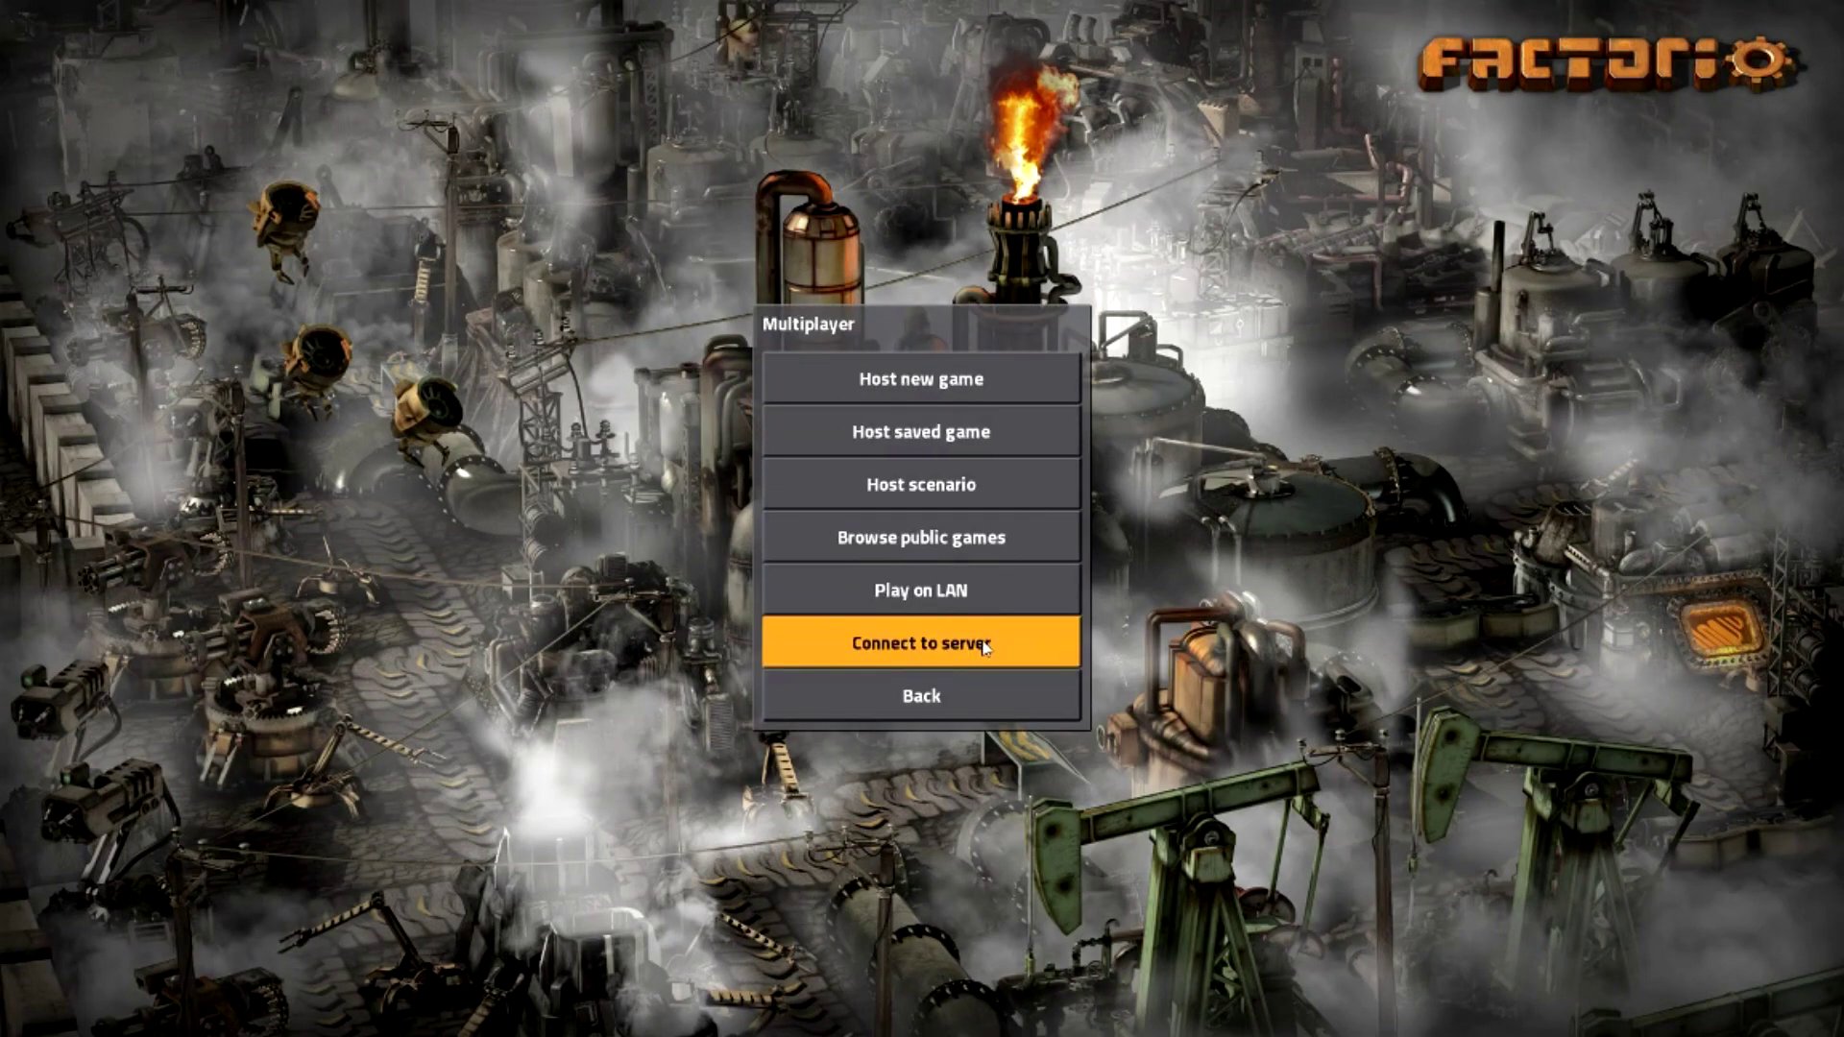
left_click(947, 539)
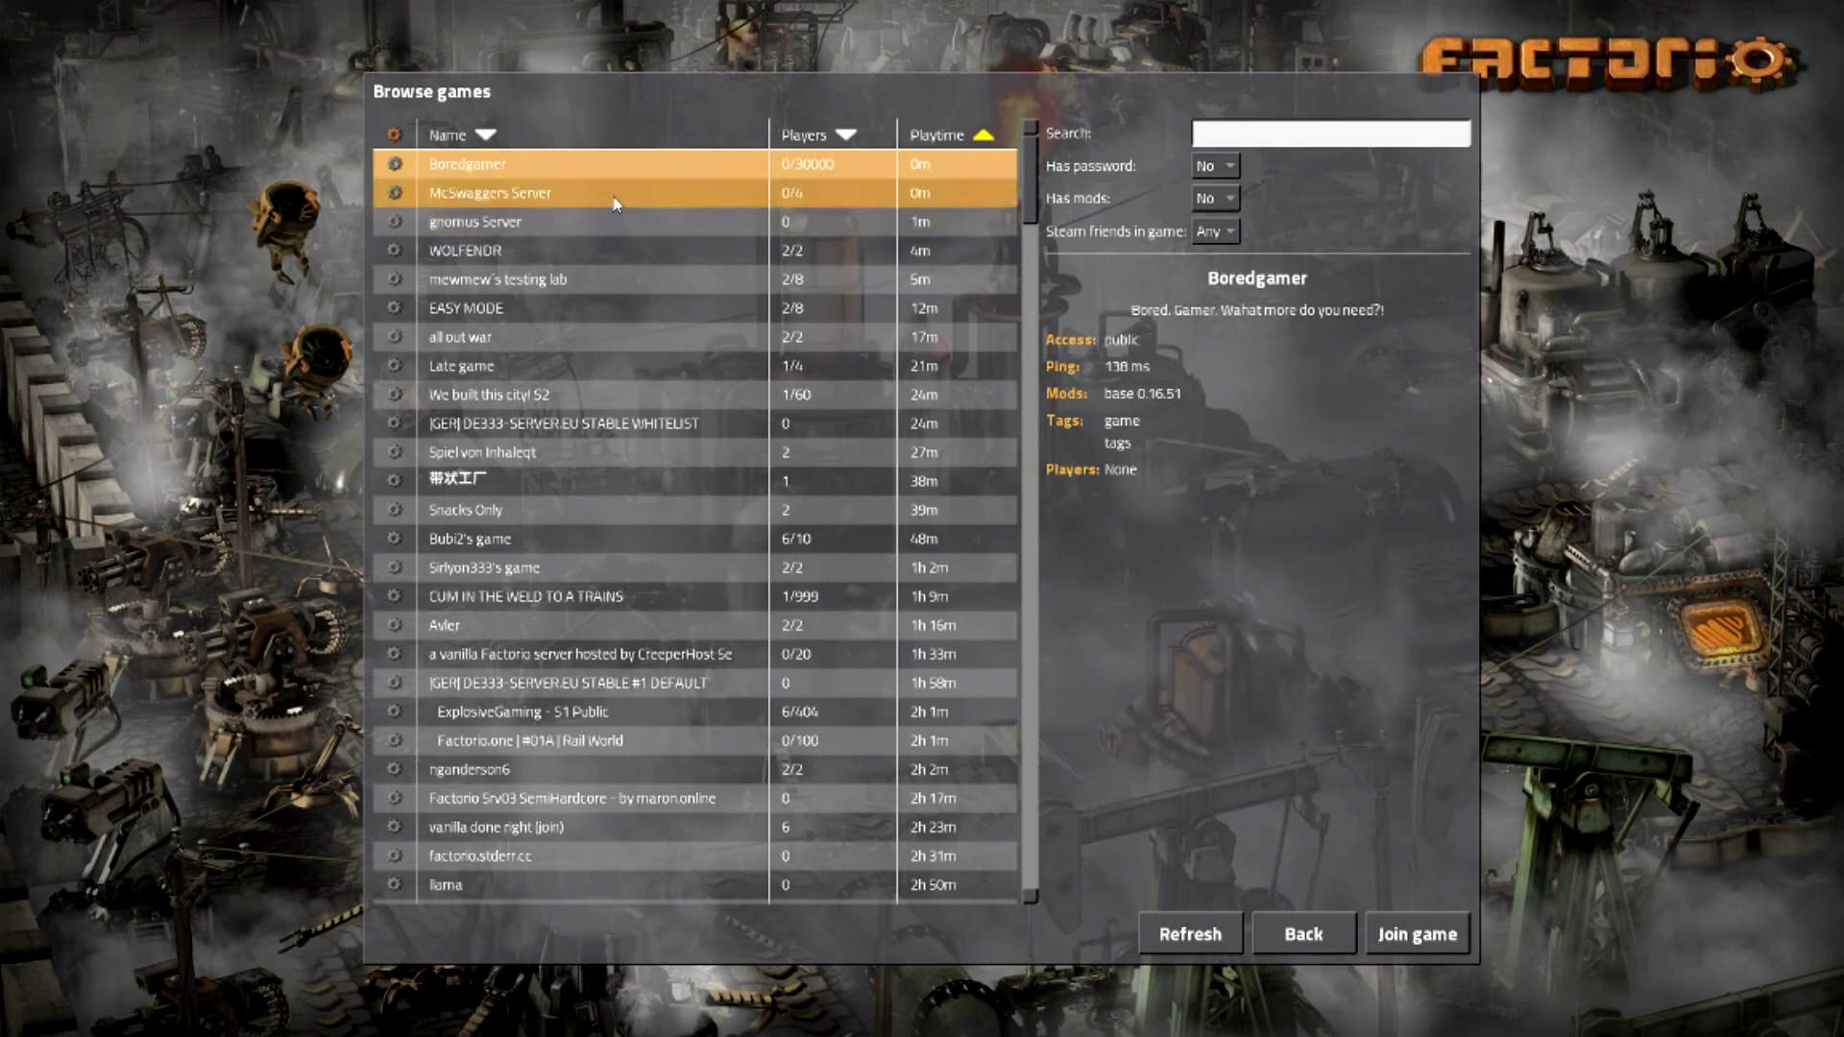
left_click(613, 193)
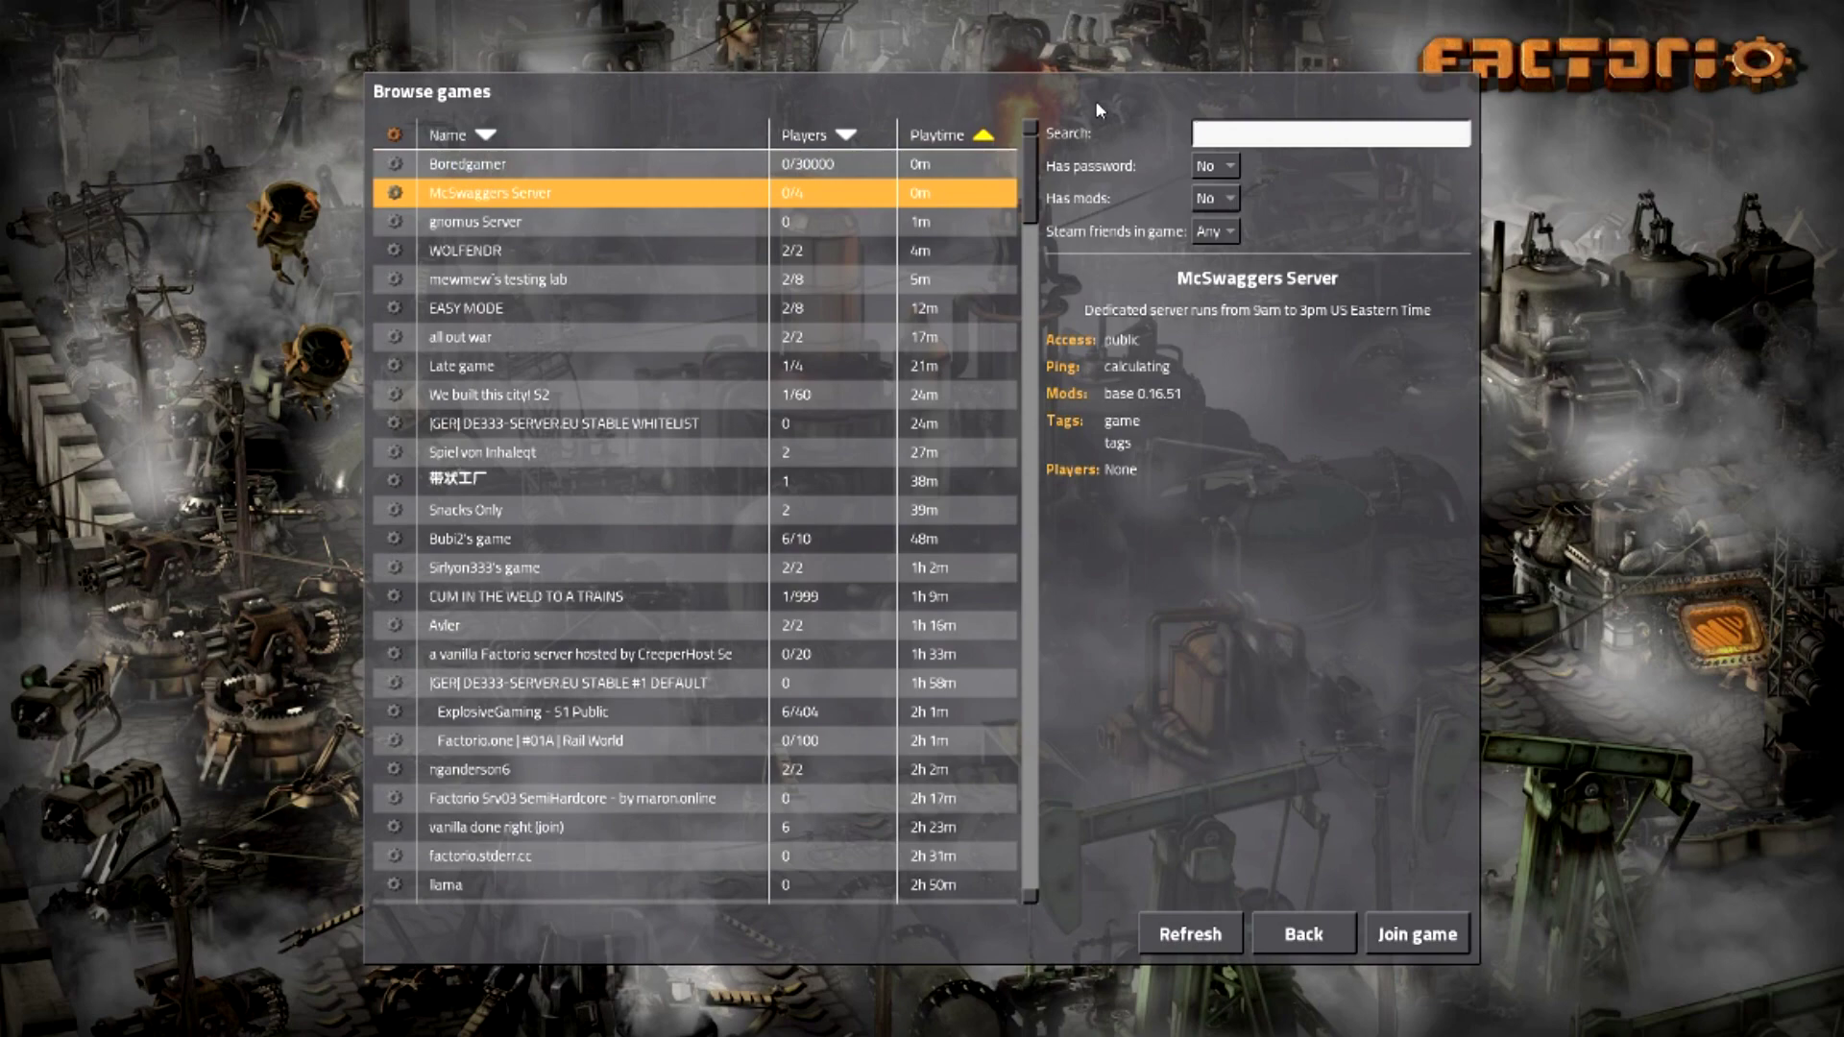
type("mcswa")
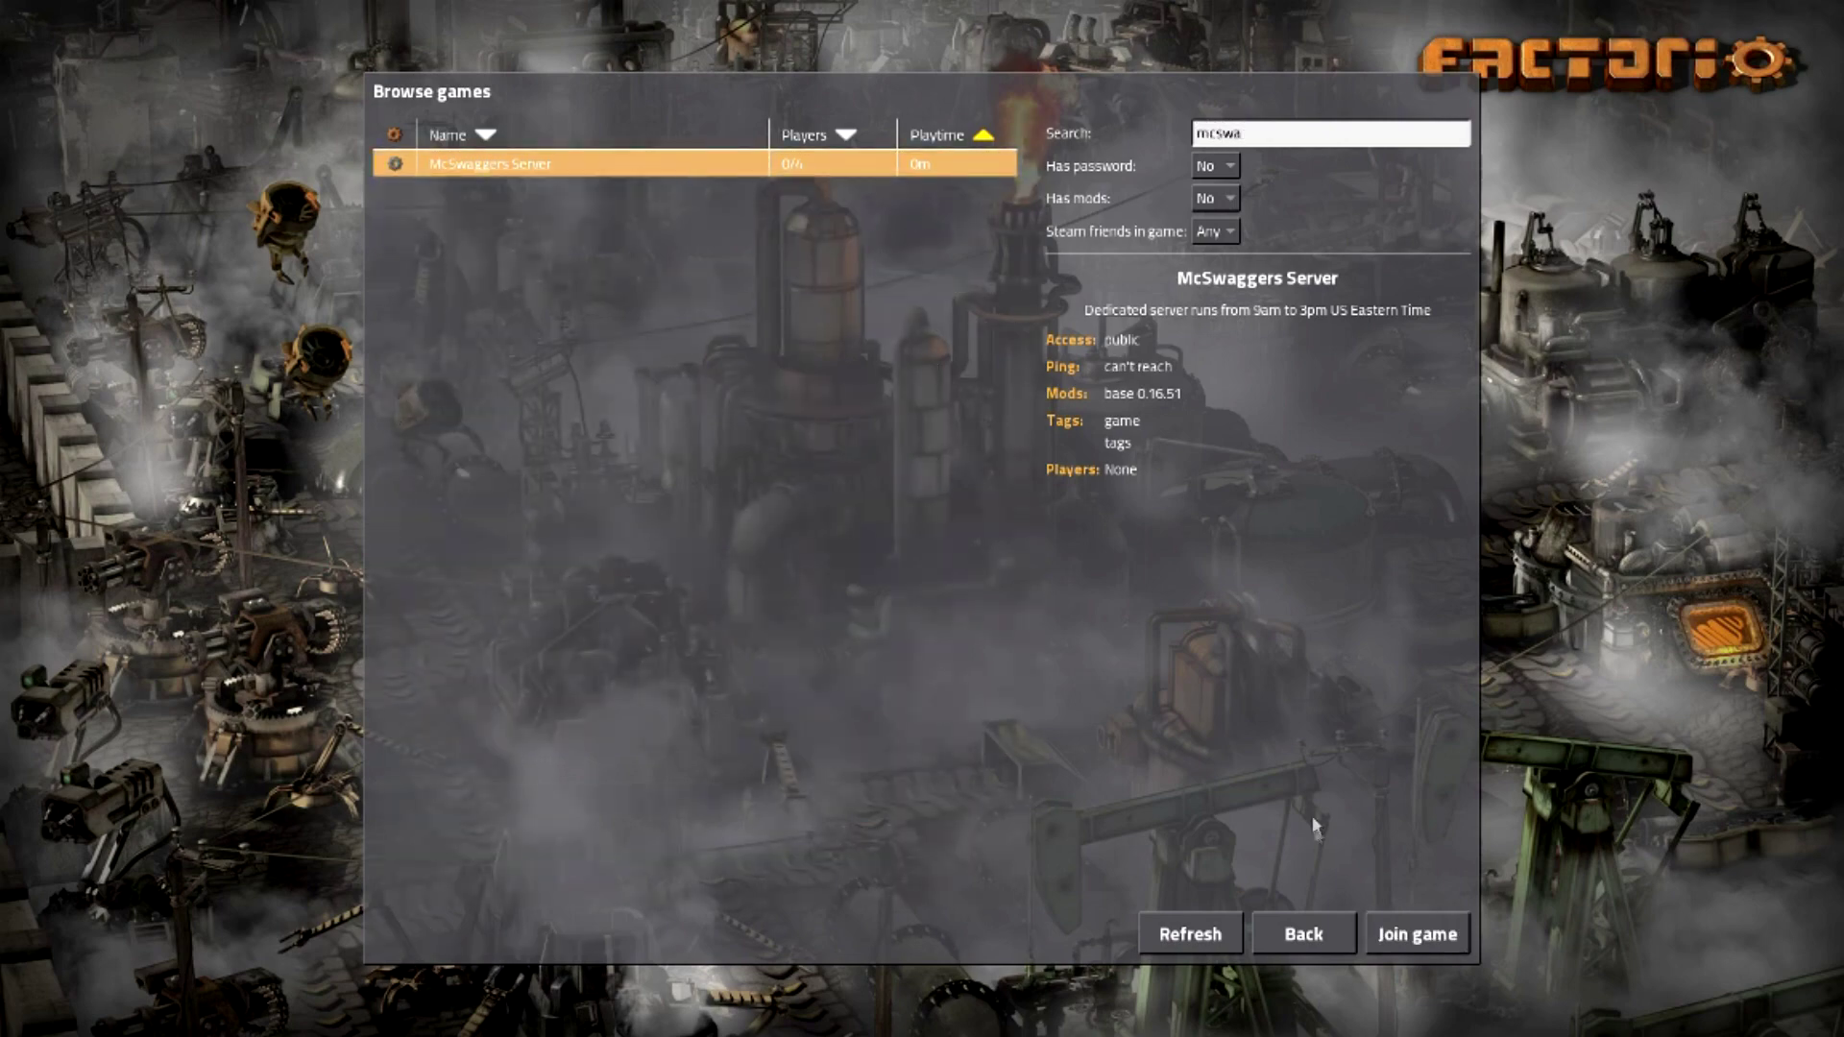
left_click(1400, 949)
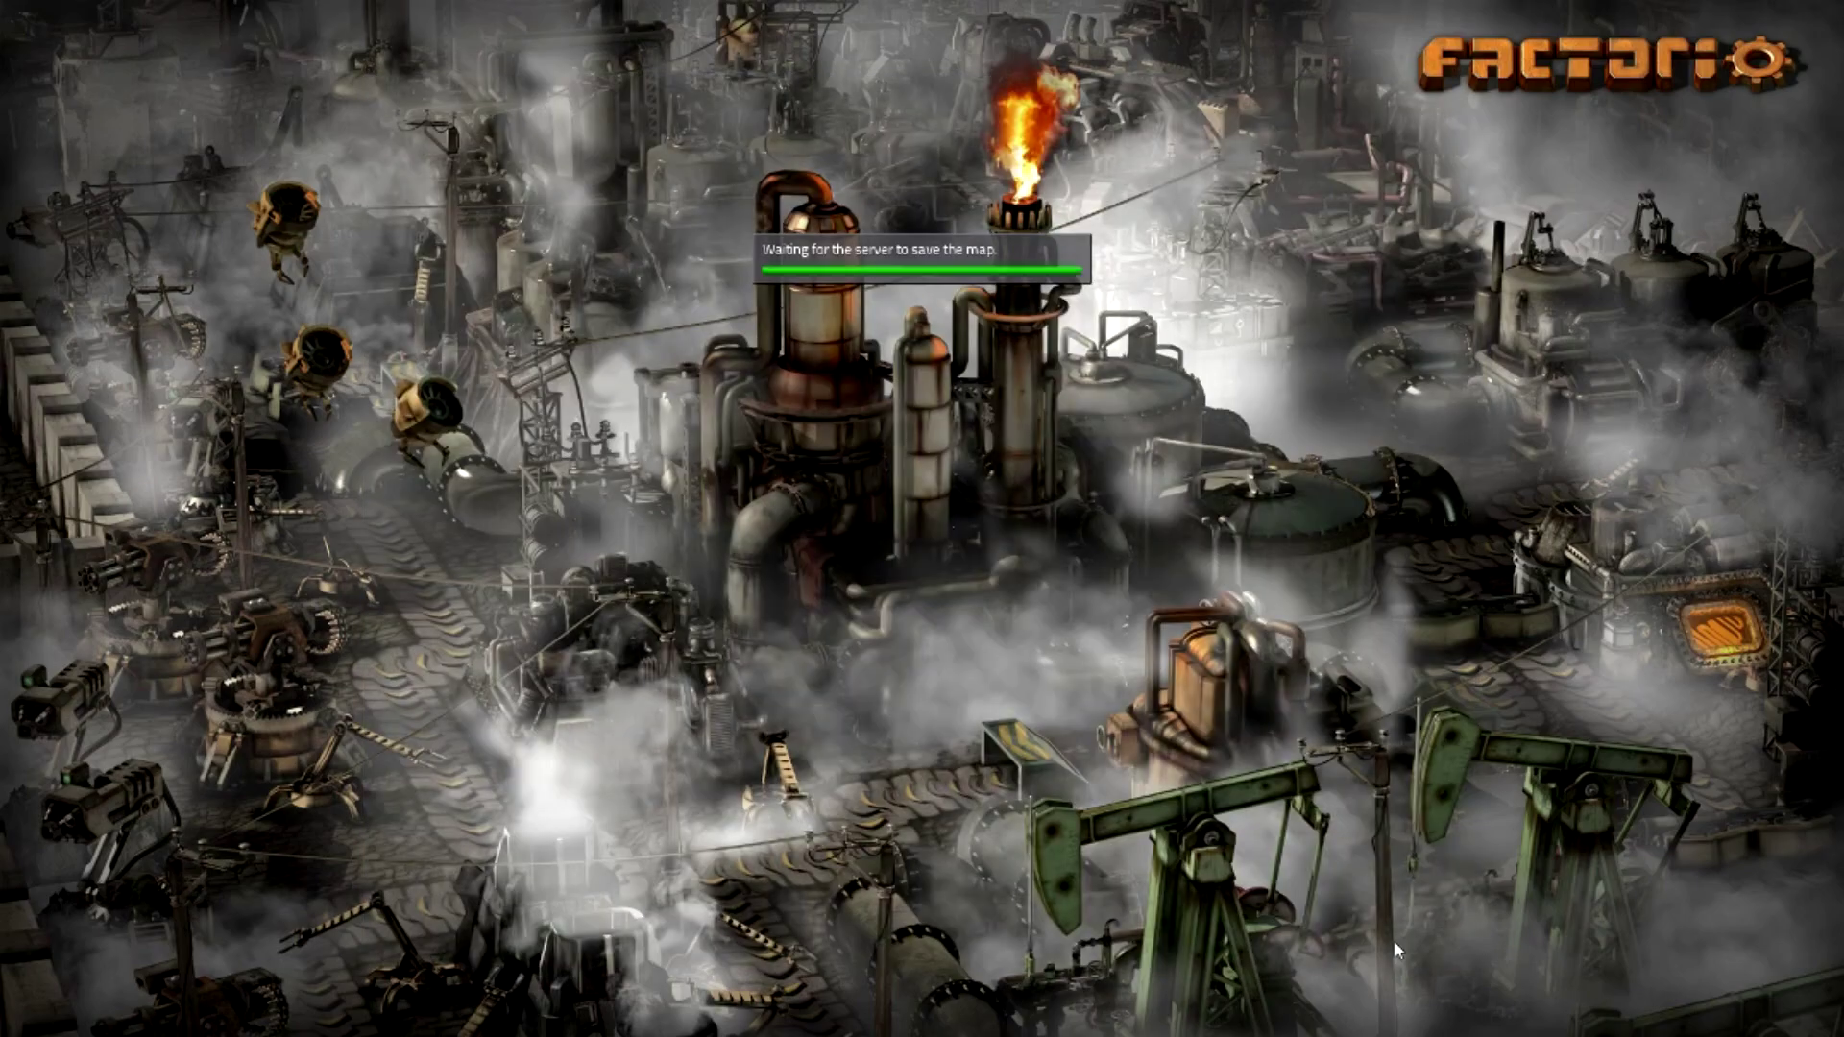
- Send the chat message 'hello everyone' on the server
scroll(1393, 945, "down", 4)
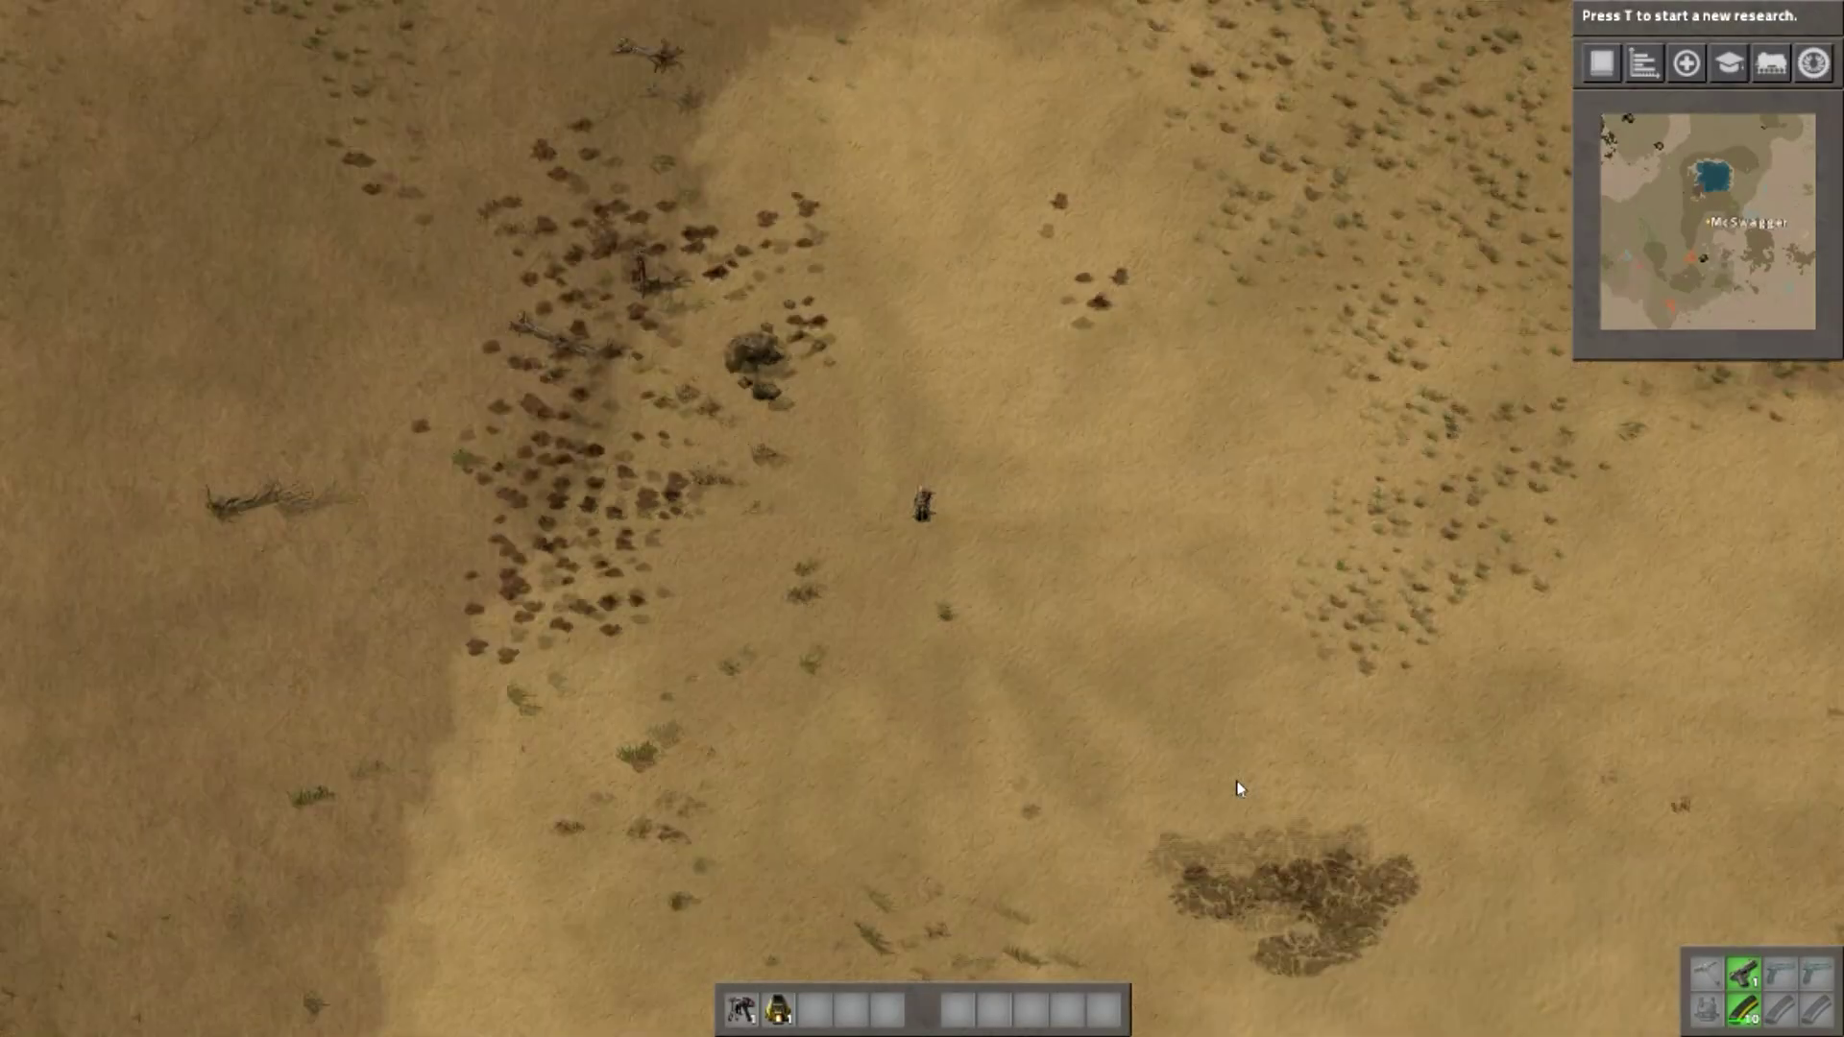
key("s+d")
key("grave")
type("h")
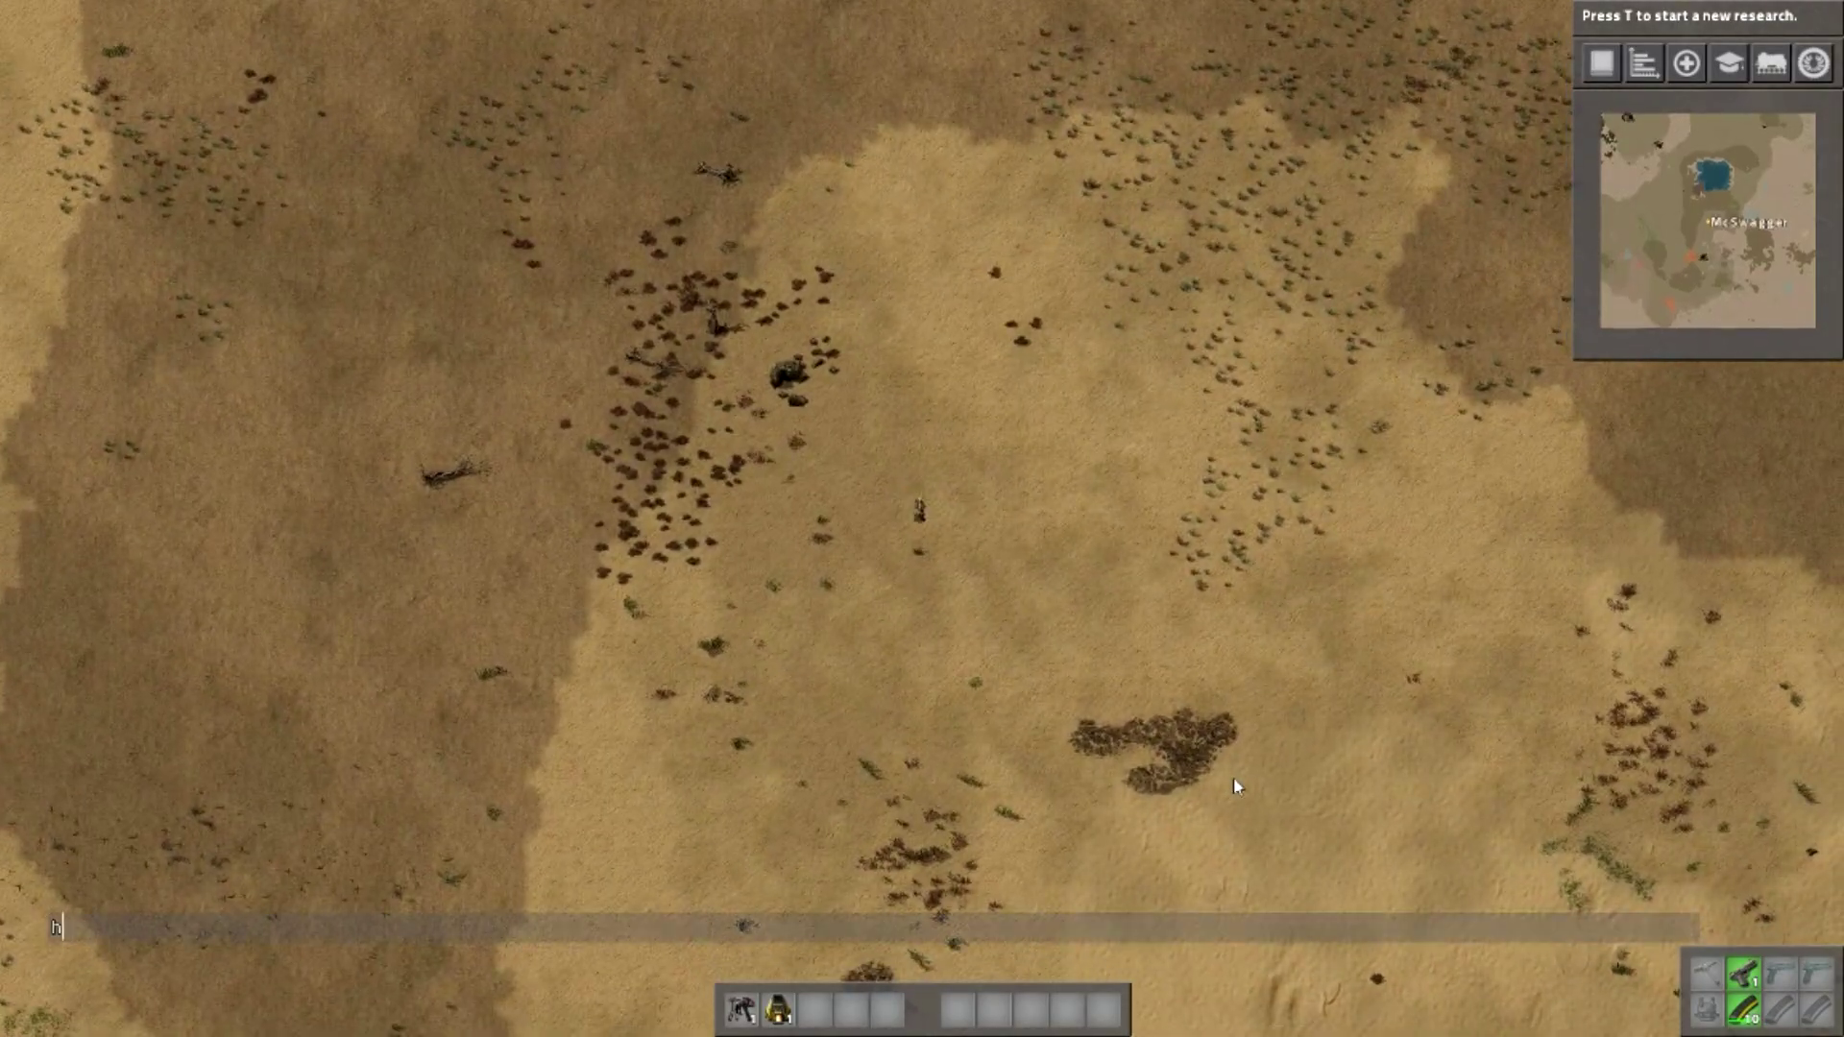
type("ello everyone")
key("Return")
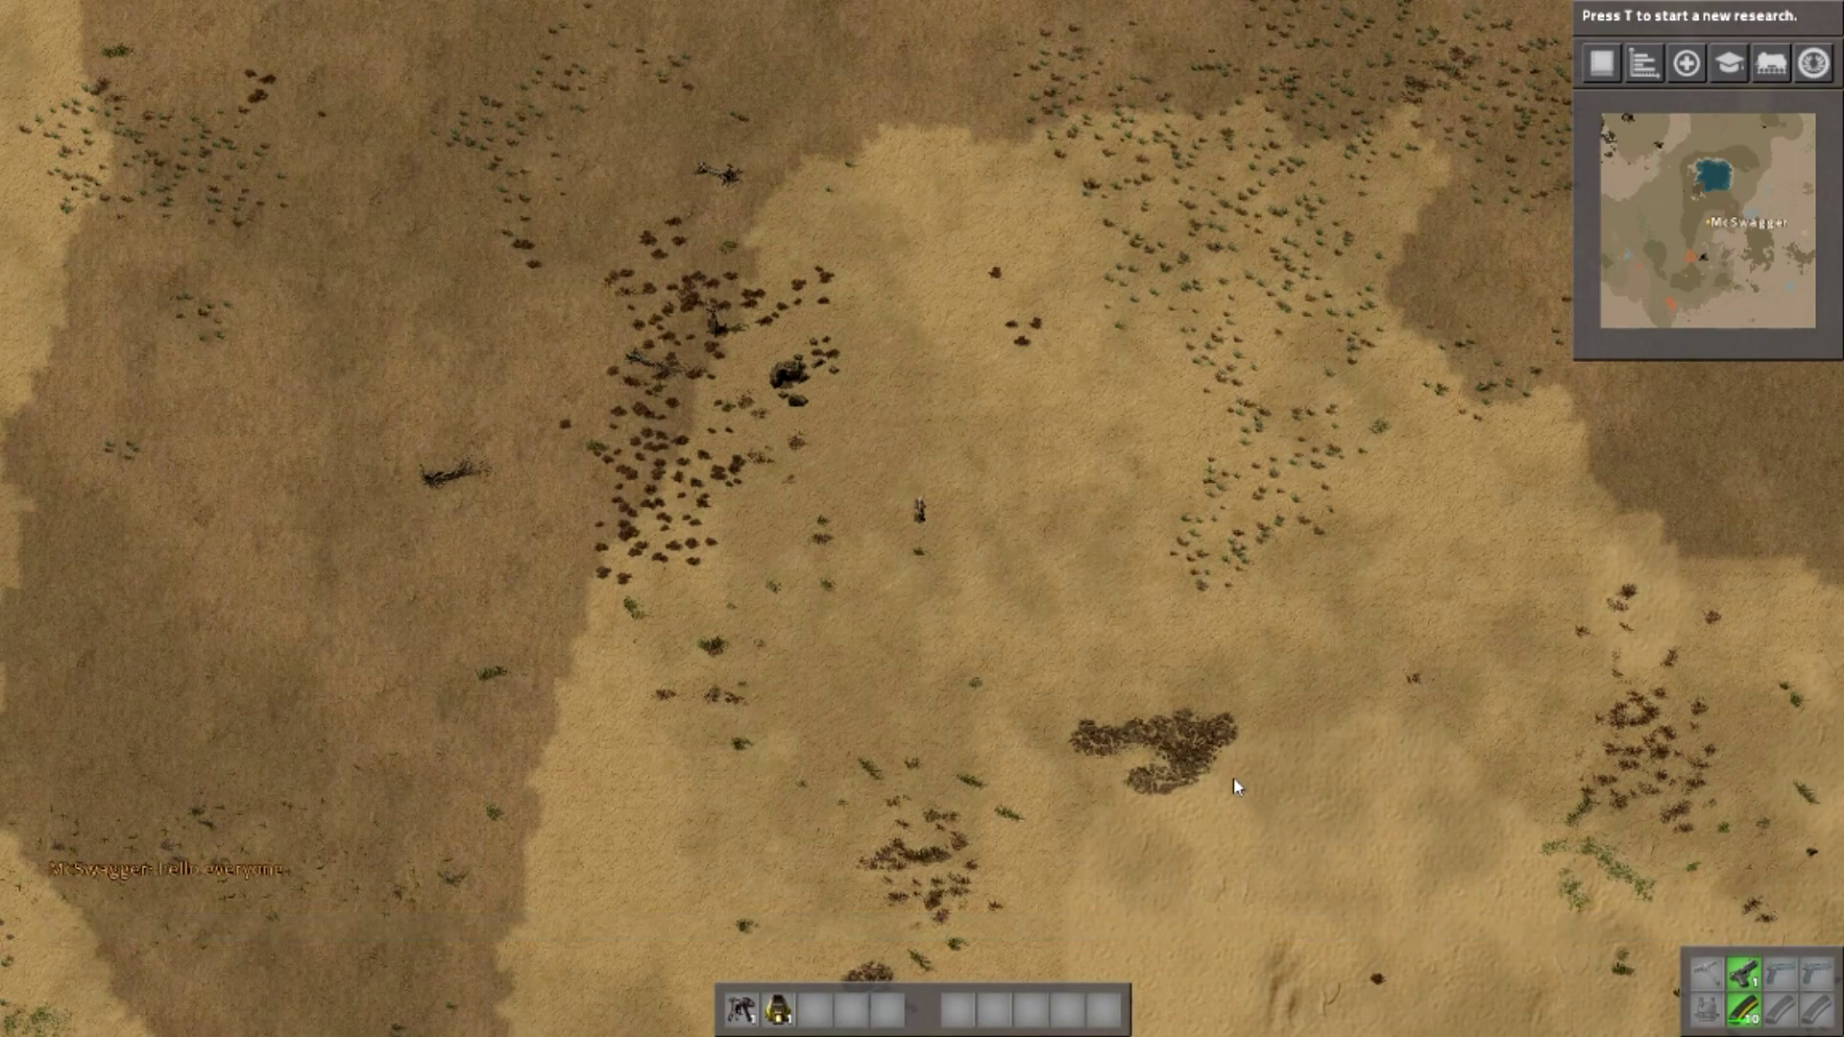
- Walk around, mine the nearby sandy rock, and place a stone furnace beside the character
key("d")
key("s+d")
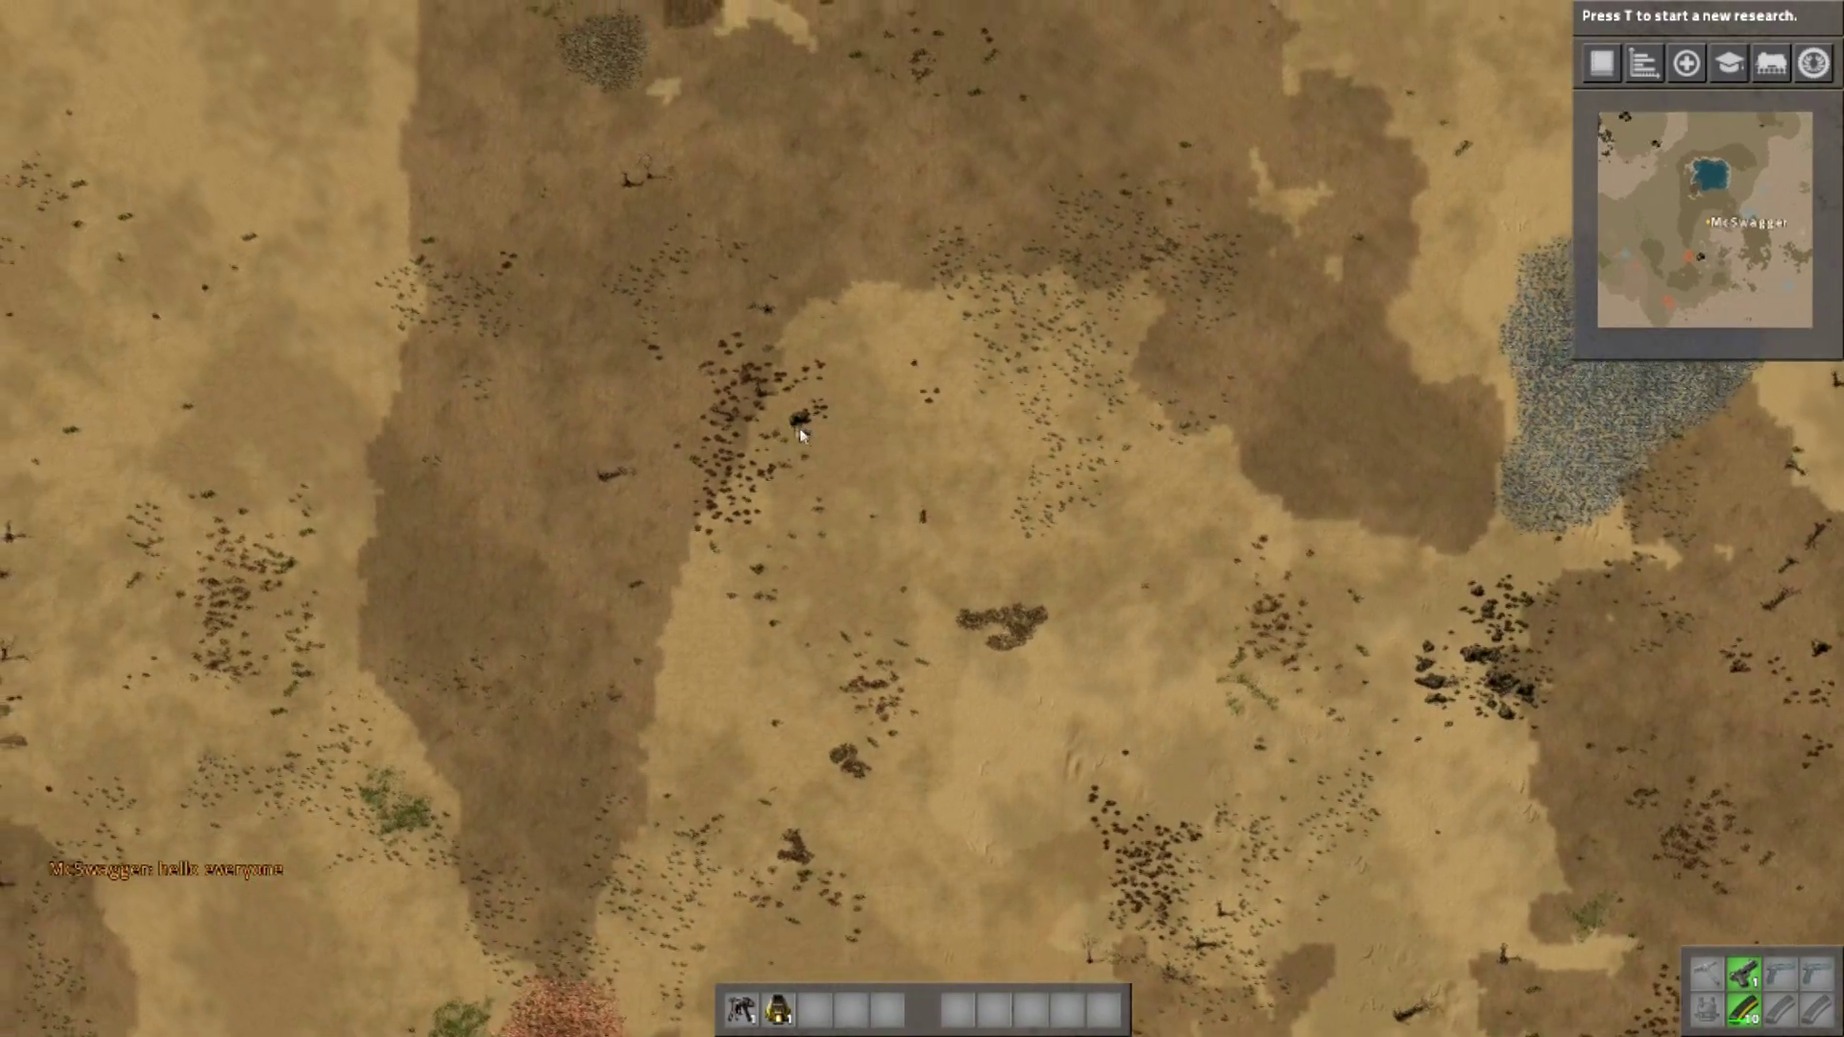
key("w+a")
key("w+a")
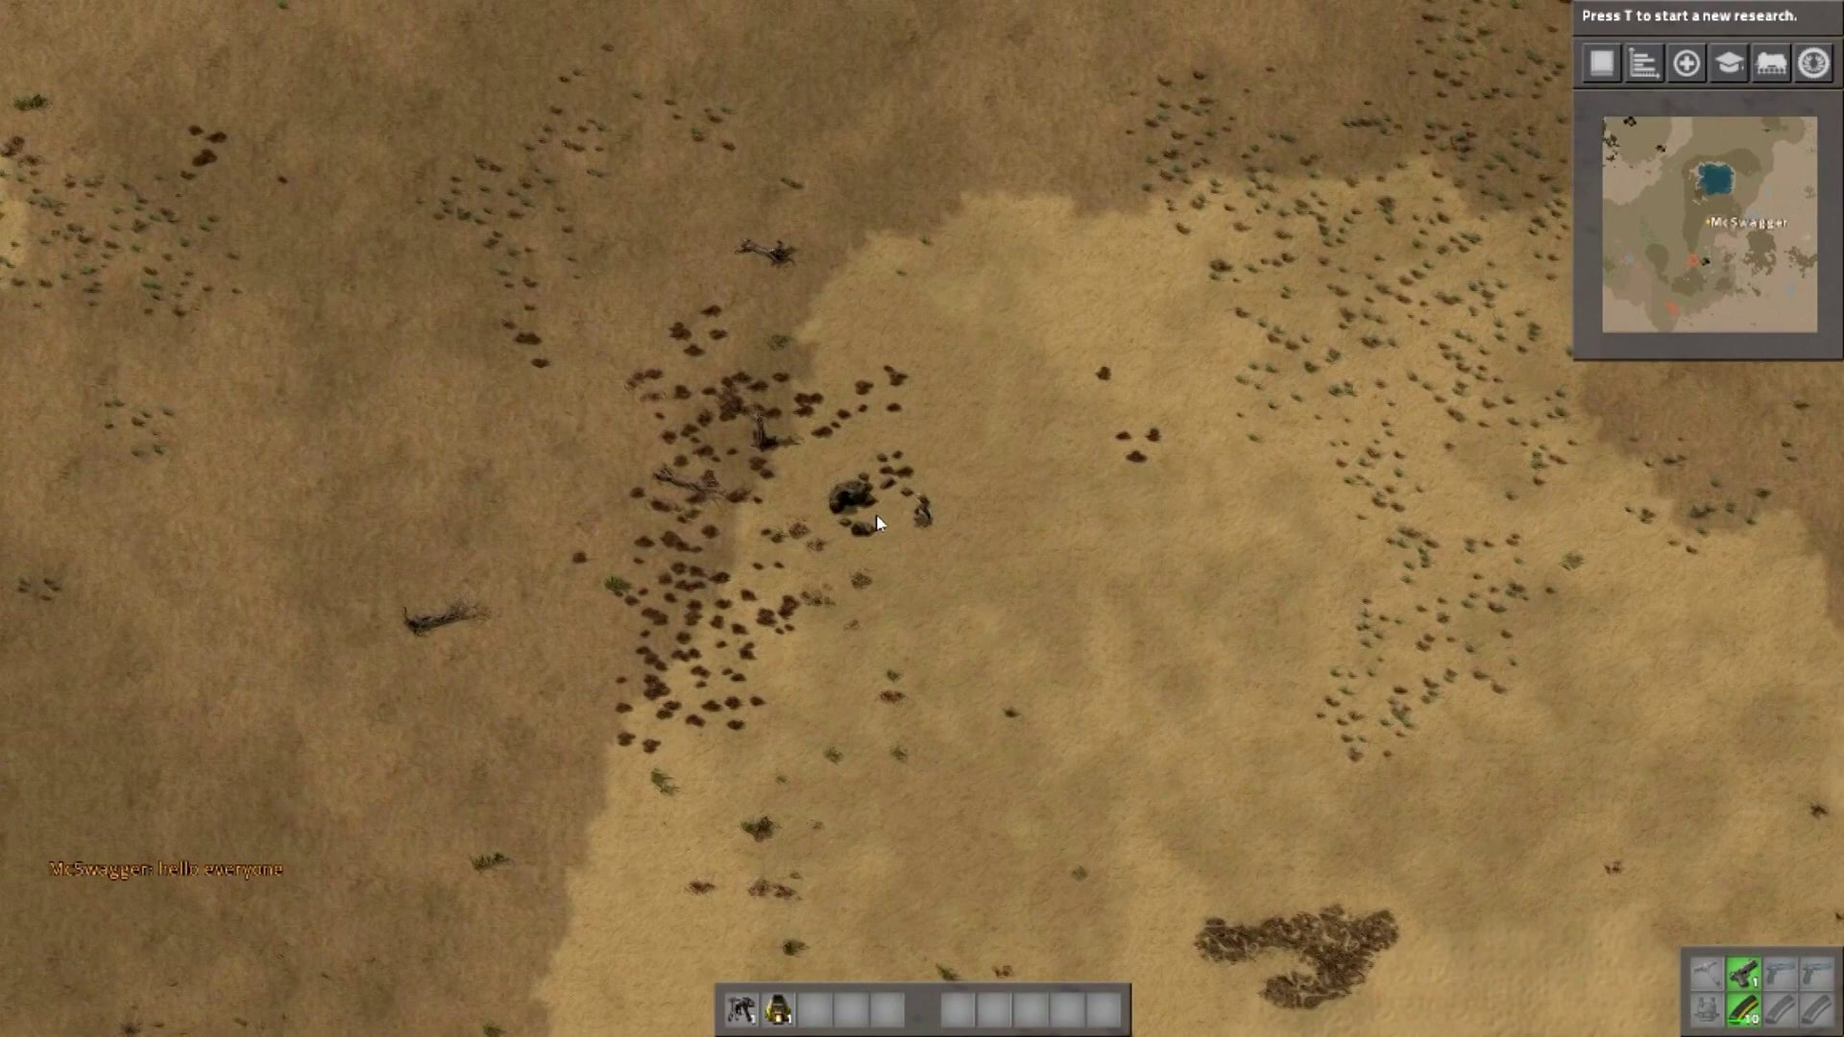
right_click(881, 499)
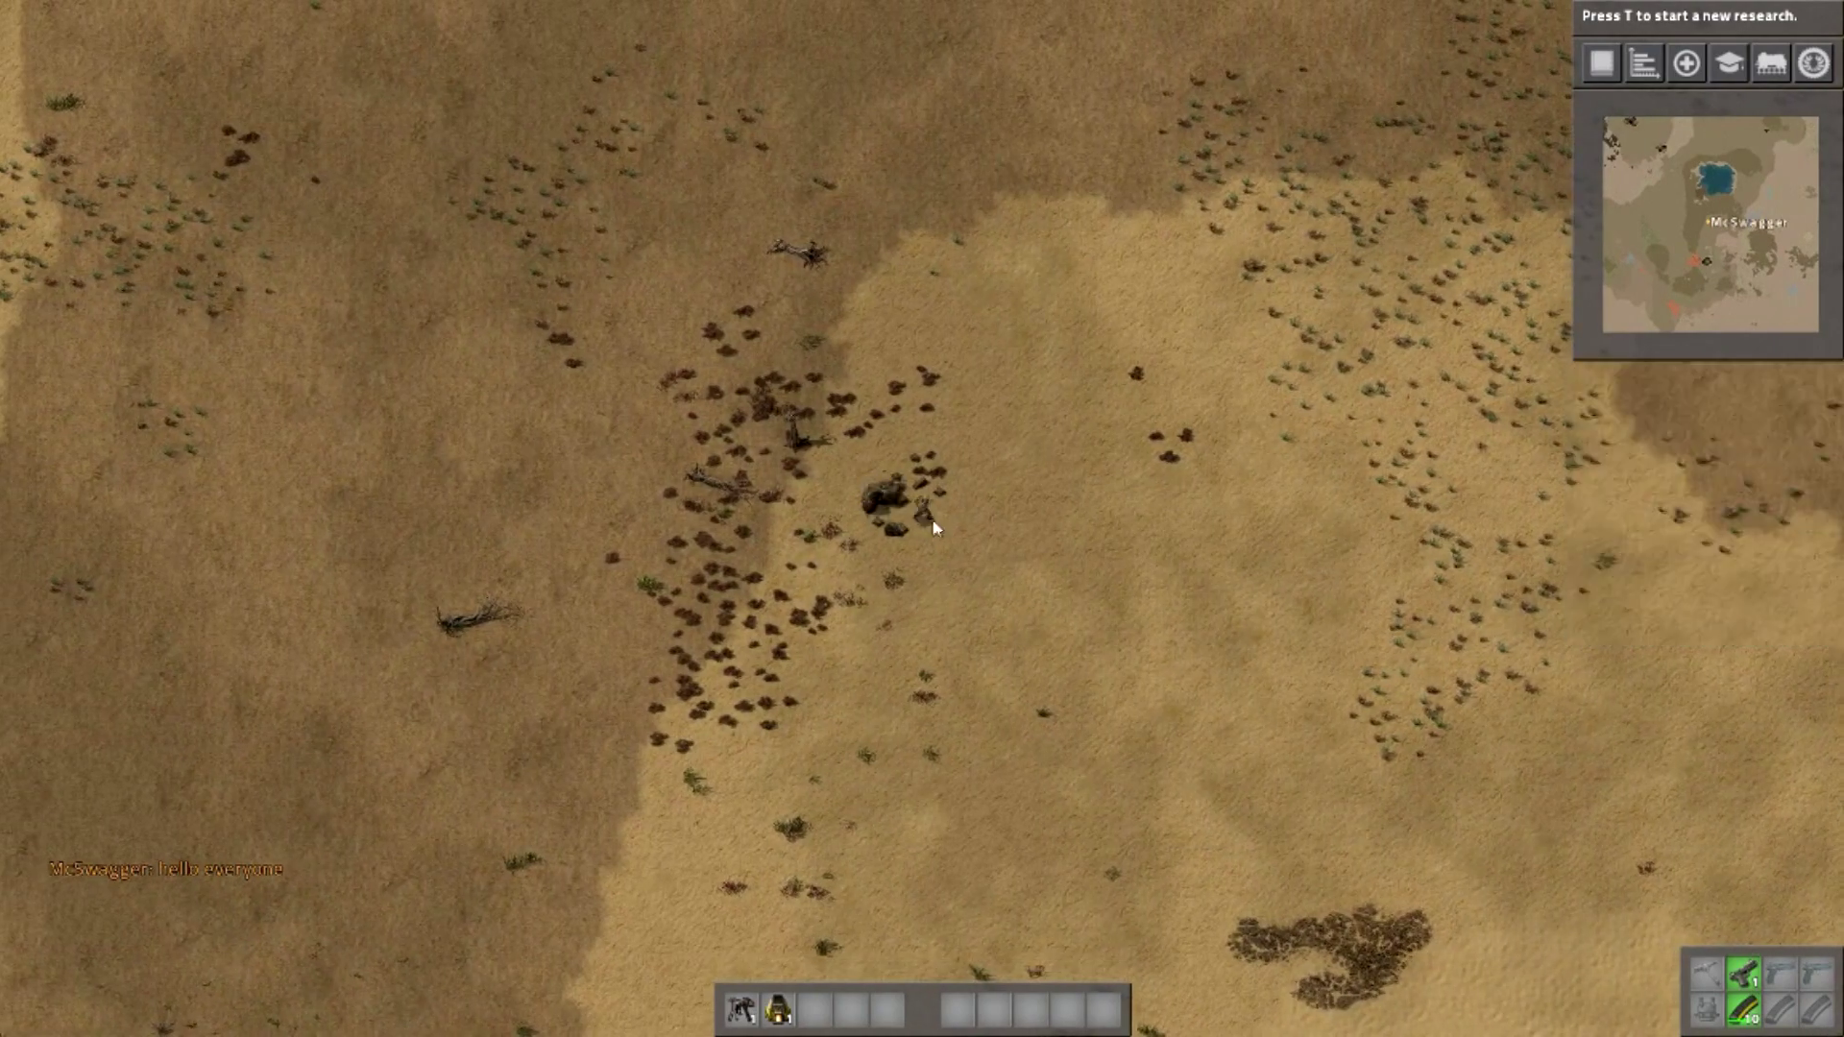
key("d")
left_click(939, 481)
scroll(982, 535, "down", 3)
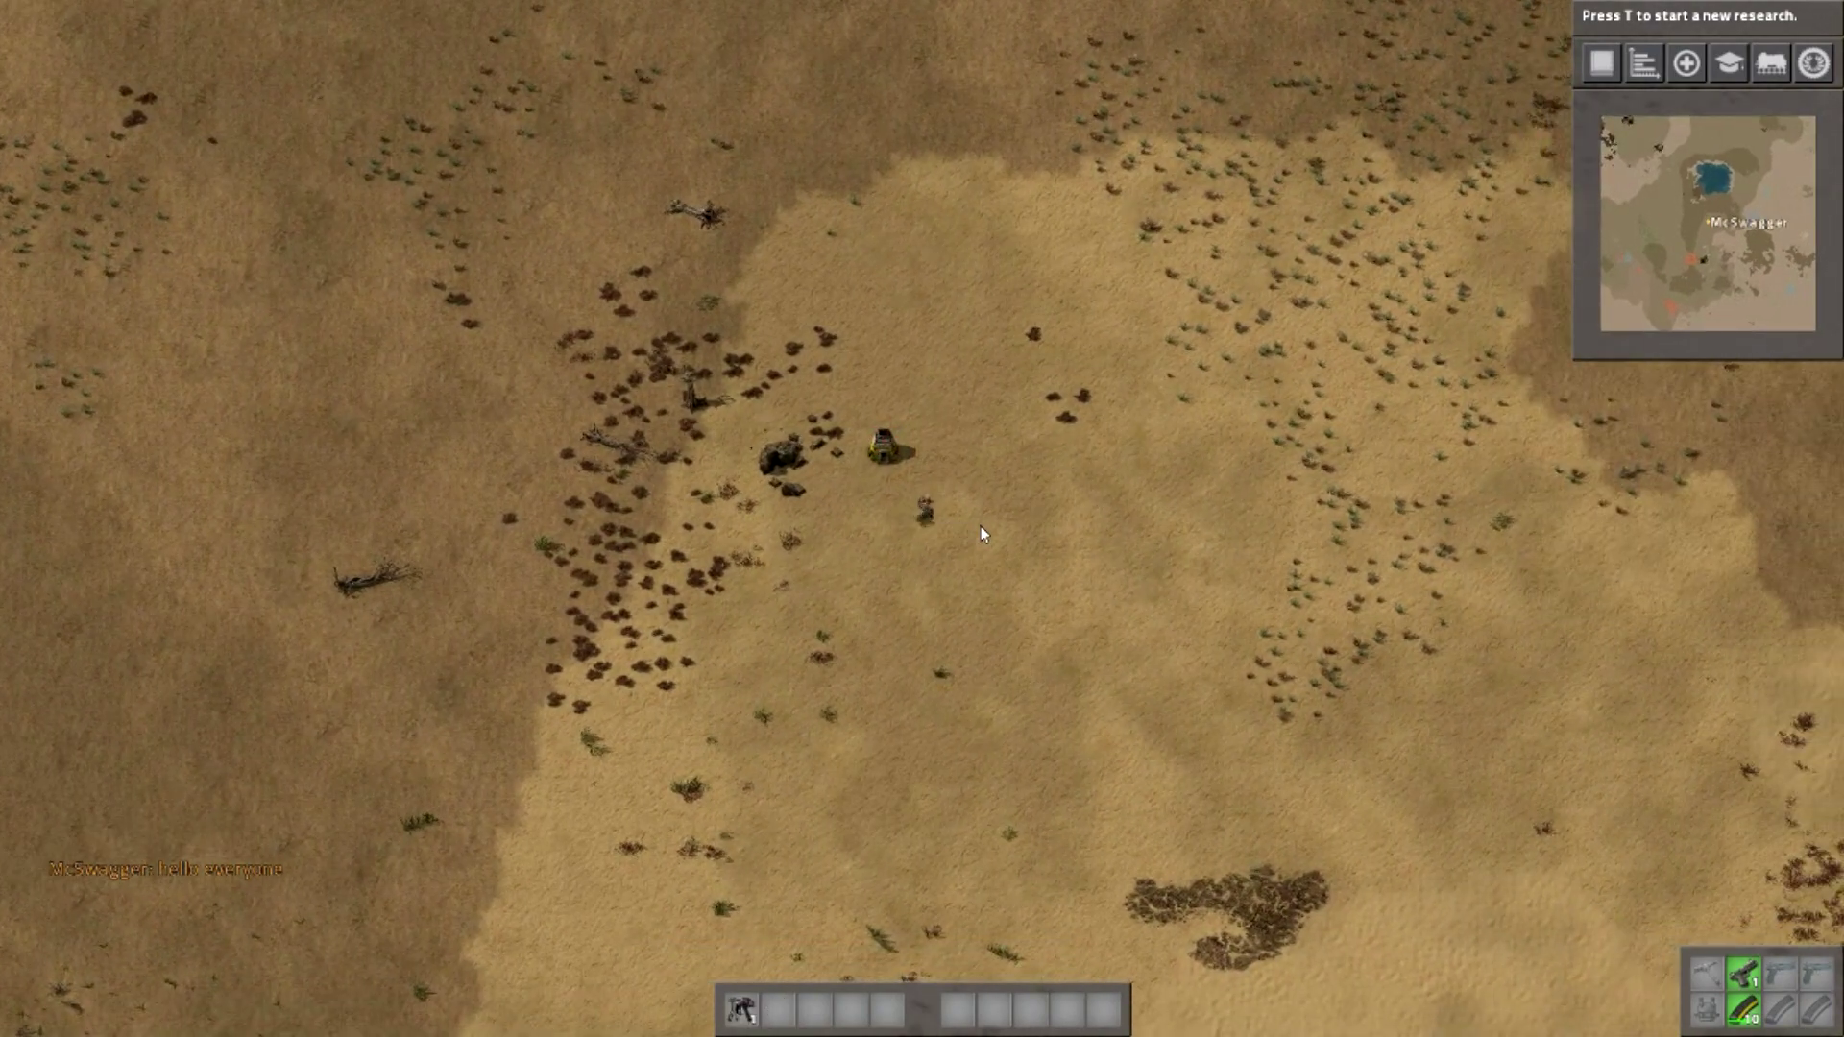
scroll(1068, 547, "down", 4)
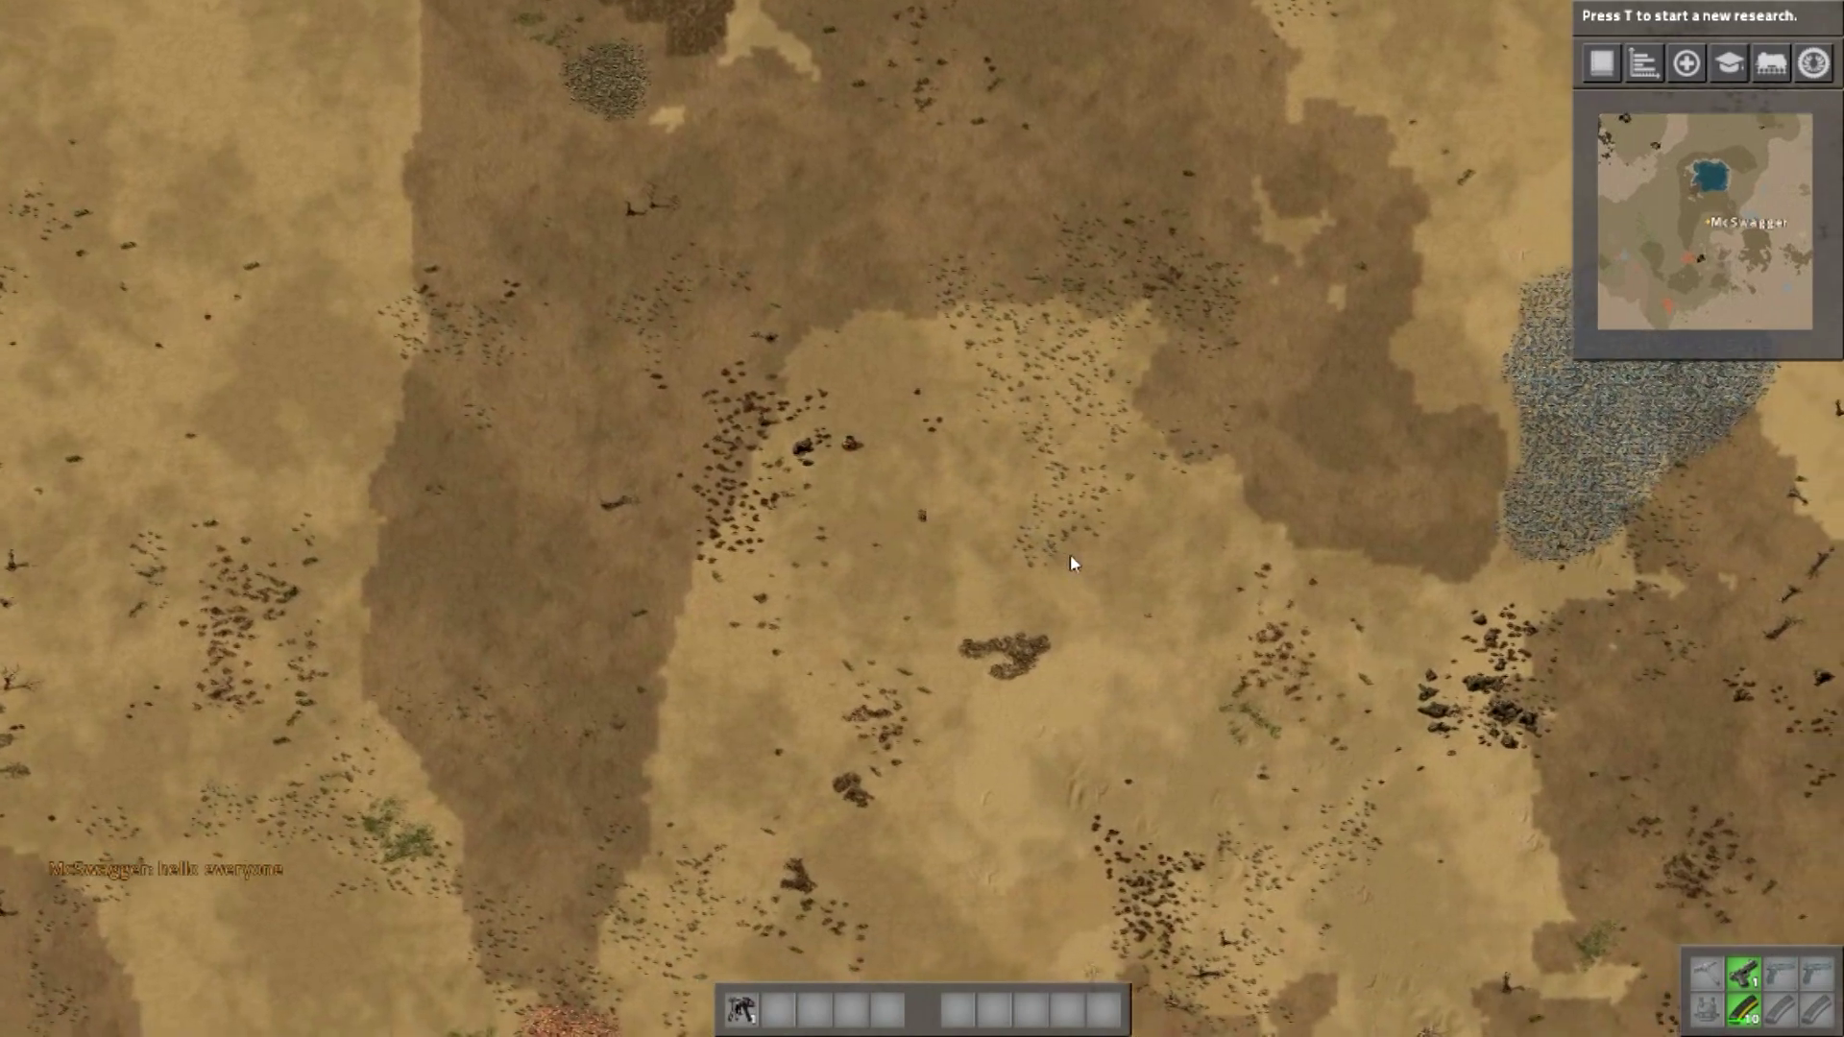
scroll(1047, 569, "up", 2)
- Quit the server to the main menu and exit Factorio
key("Escape")
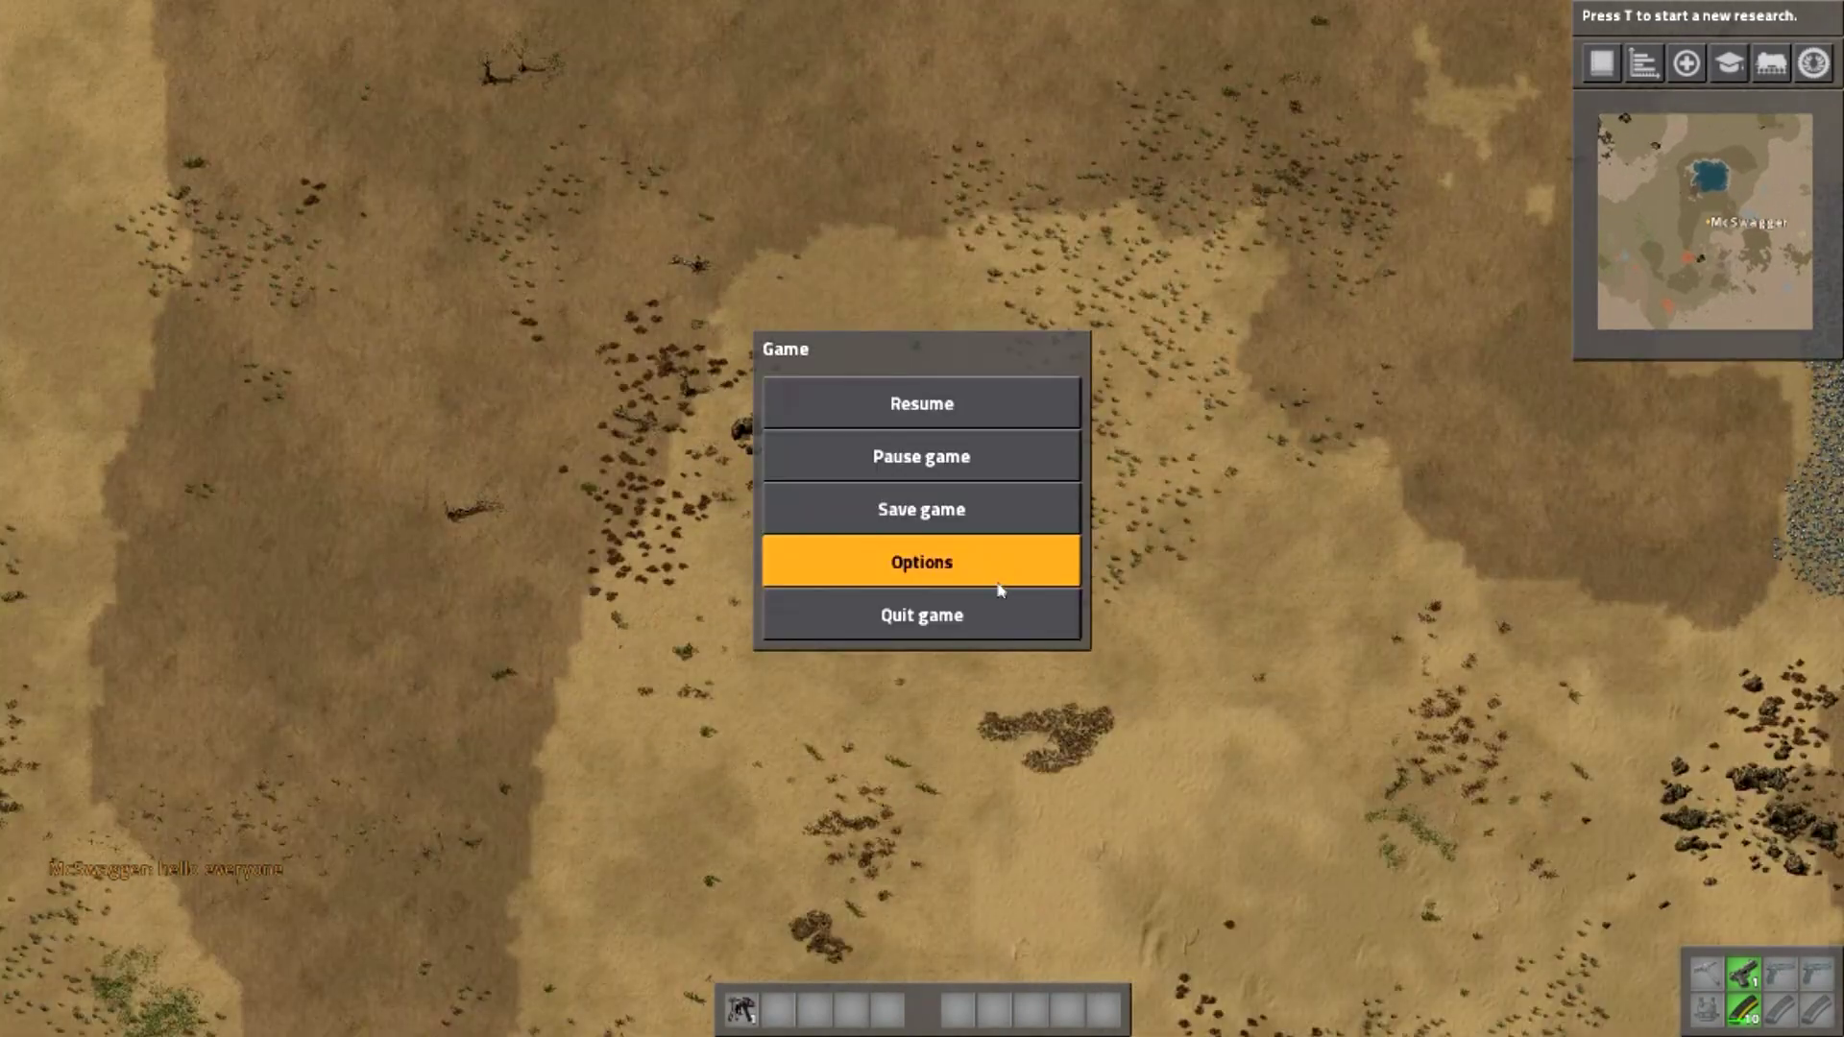
left_click(999, 622)
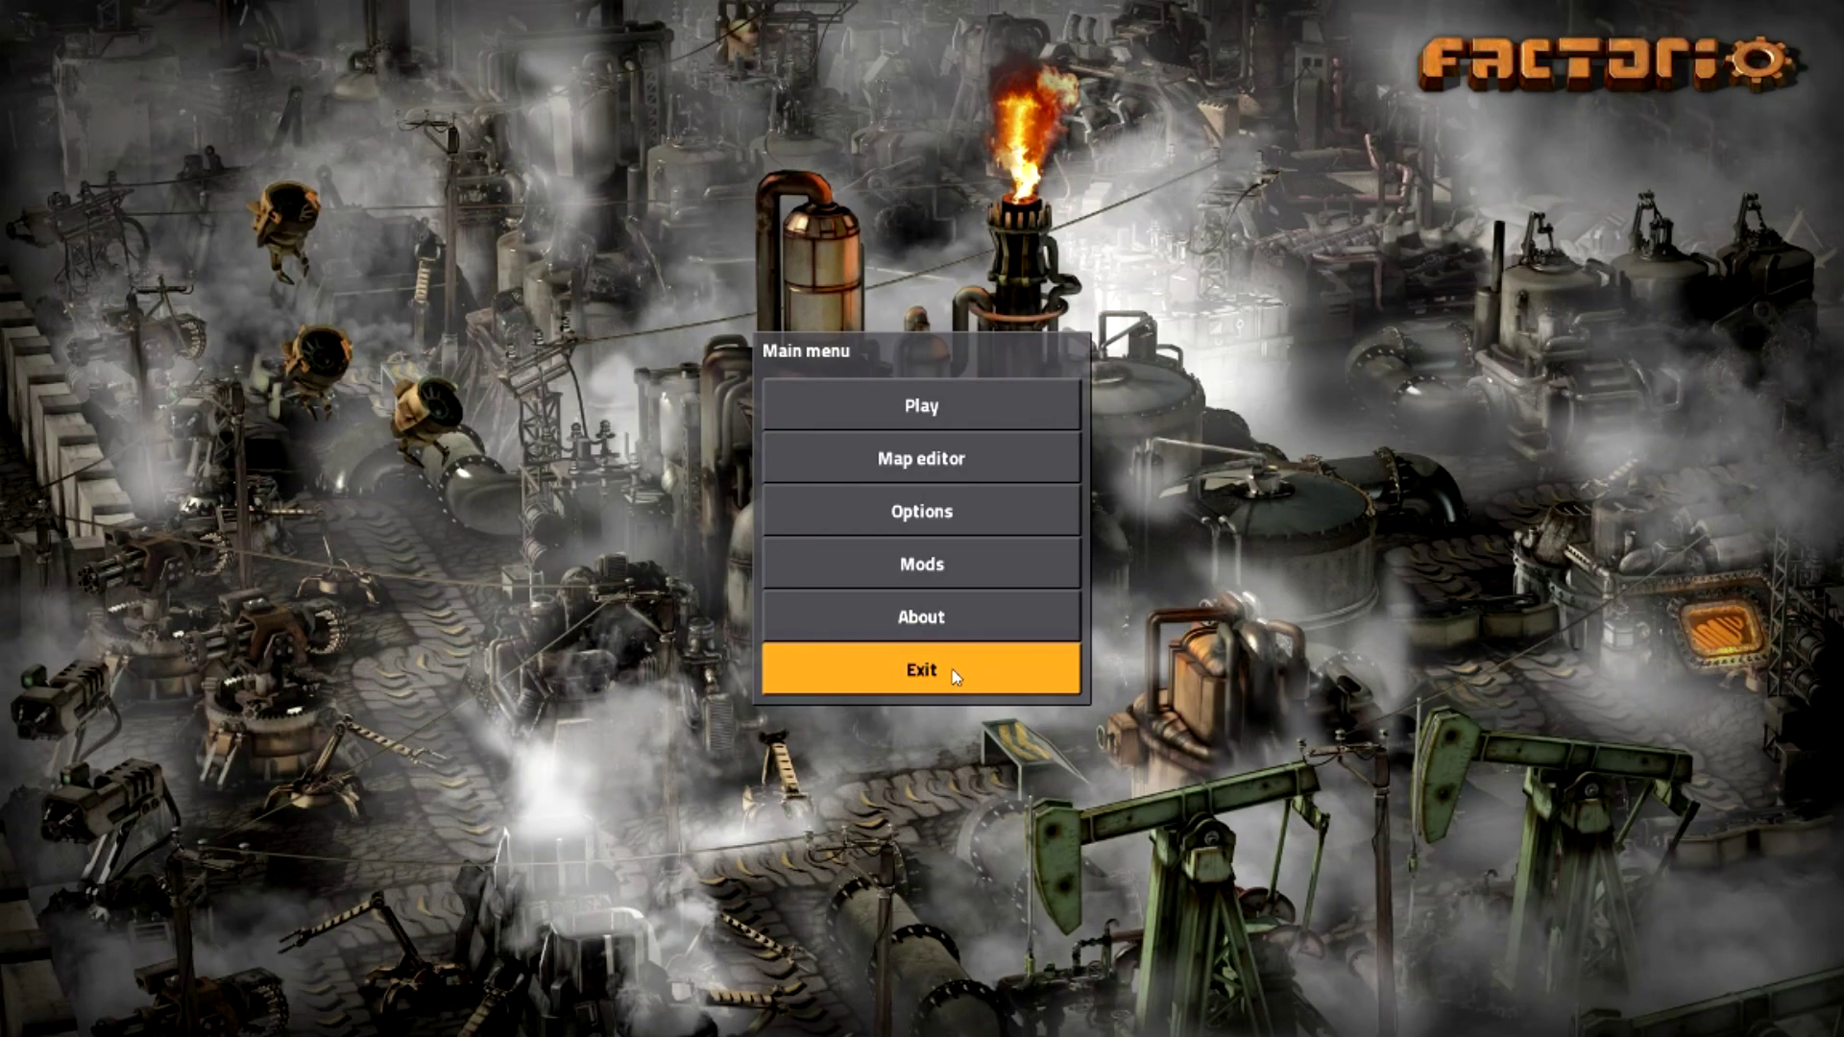
left_click(955, 675)
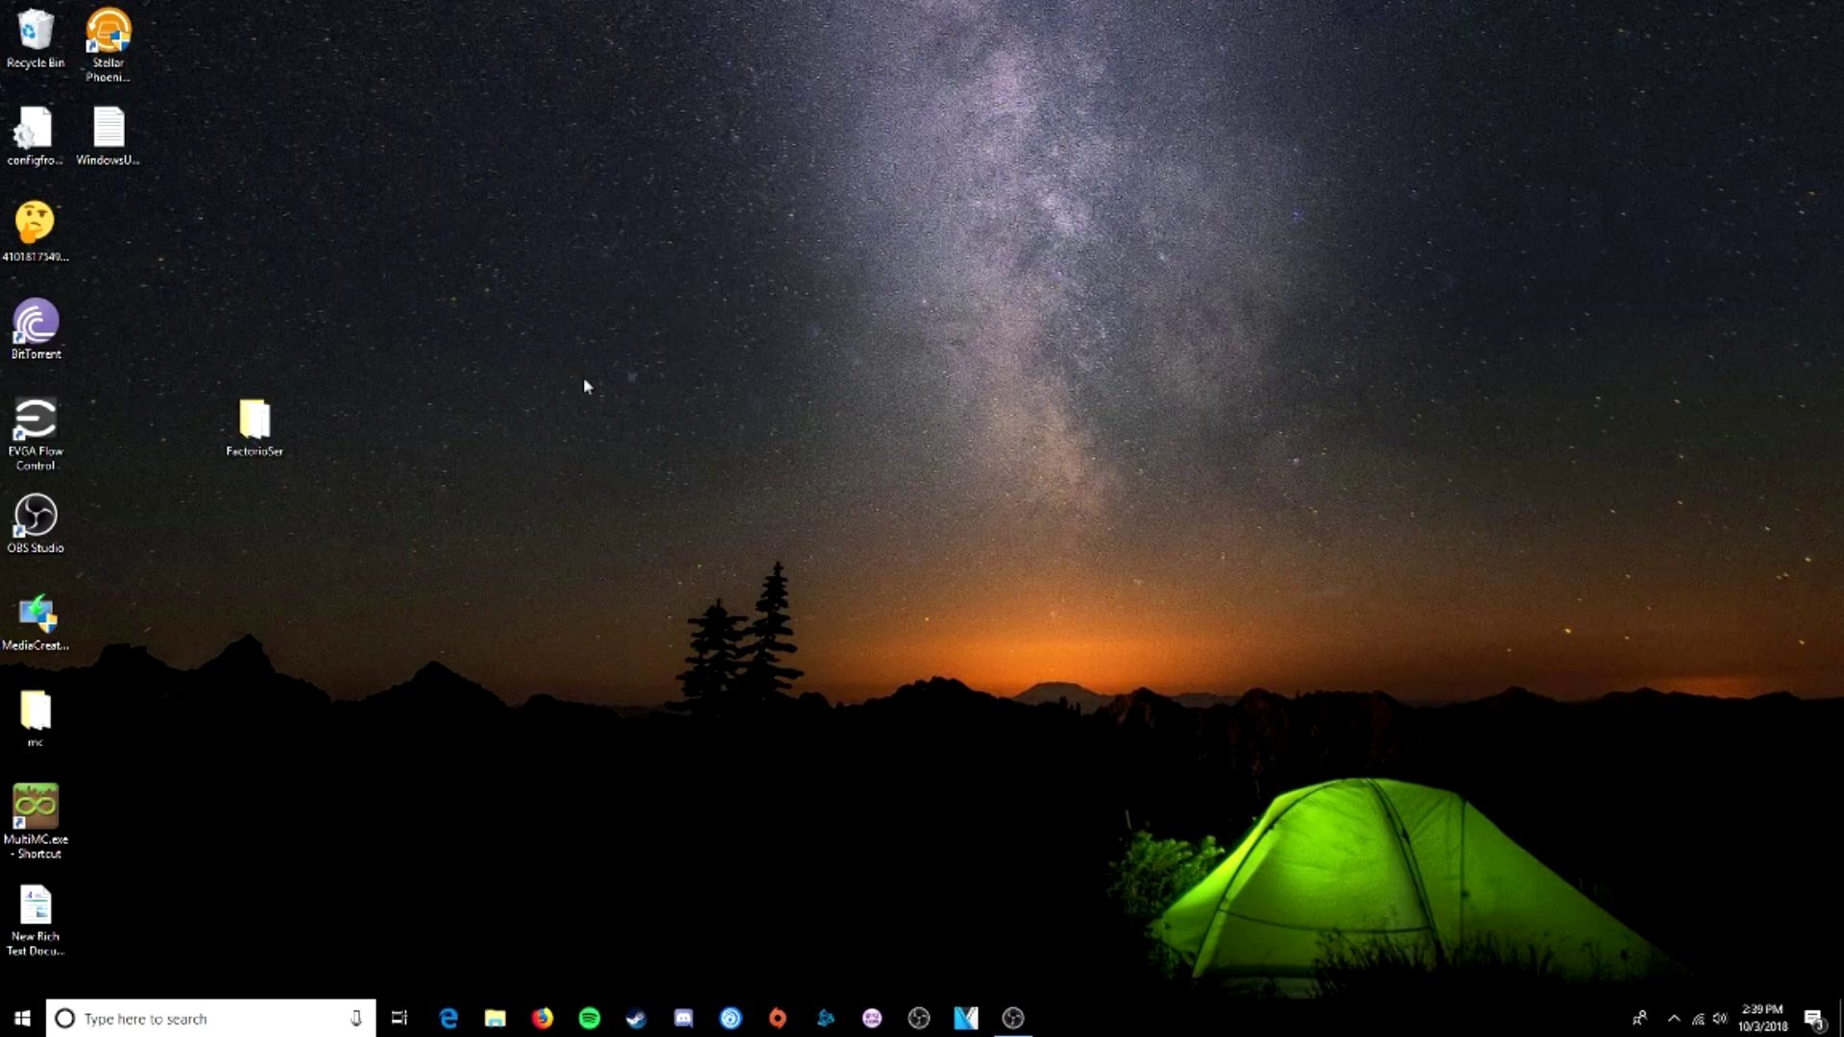
- Open server-settings.json from FactorioServer in Notepad++ and add the player's username to the admins list
double_click(255, 423)
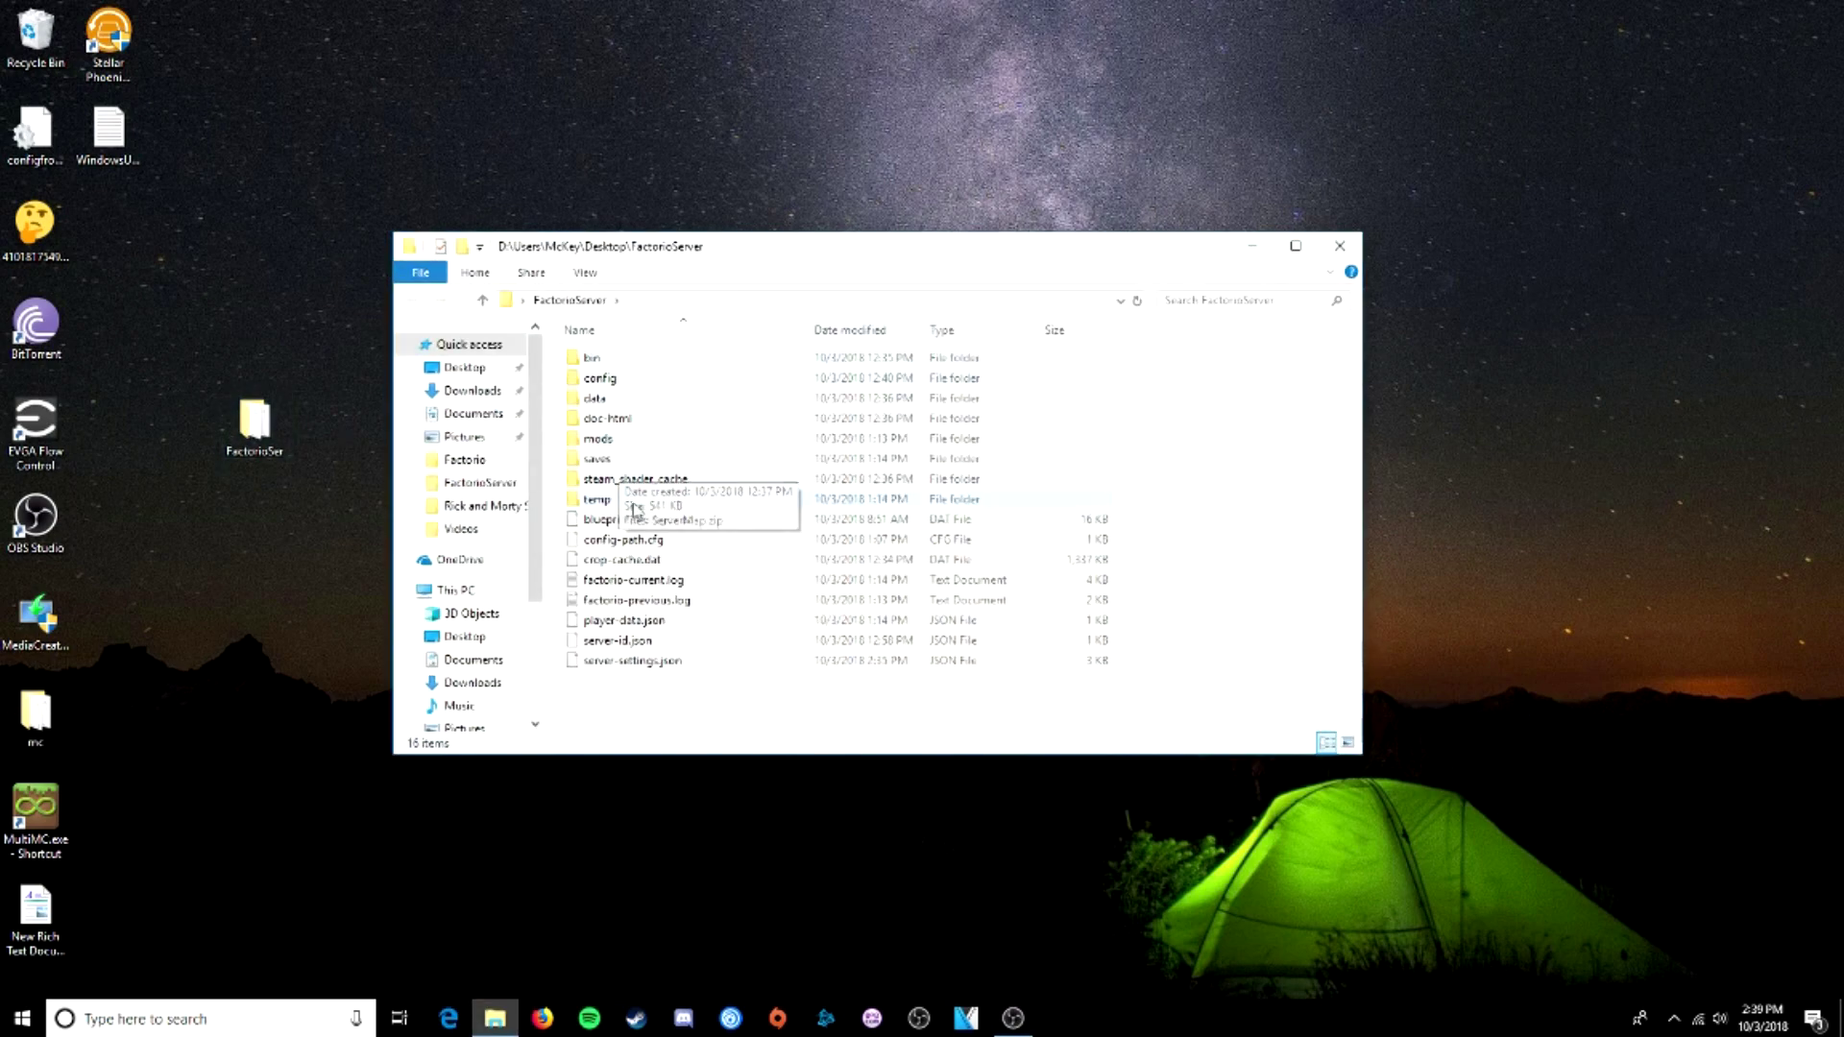
right_click(603, 661)
left_click(718, 694)
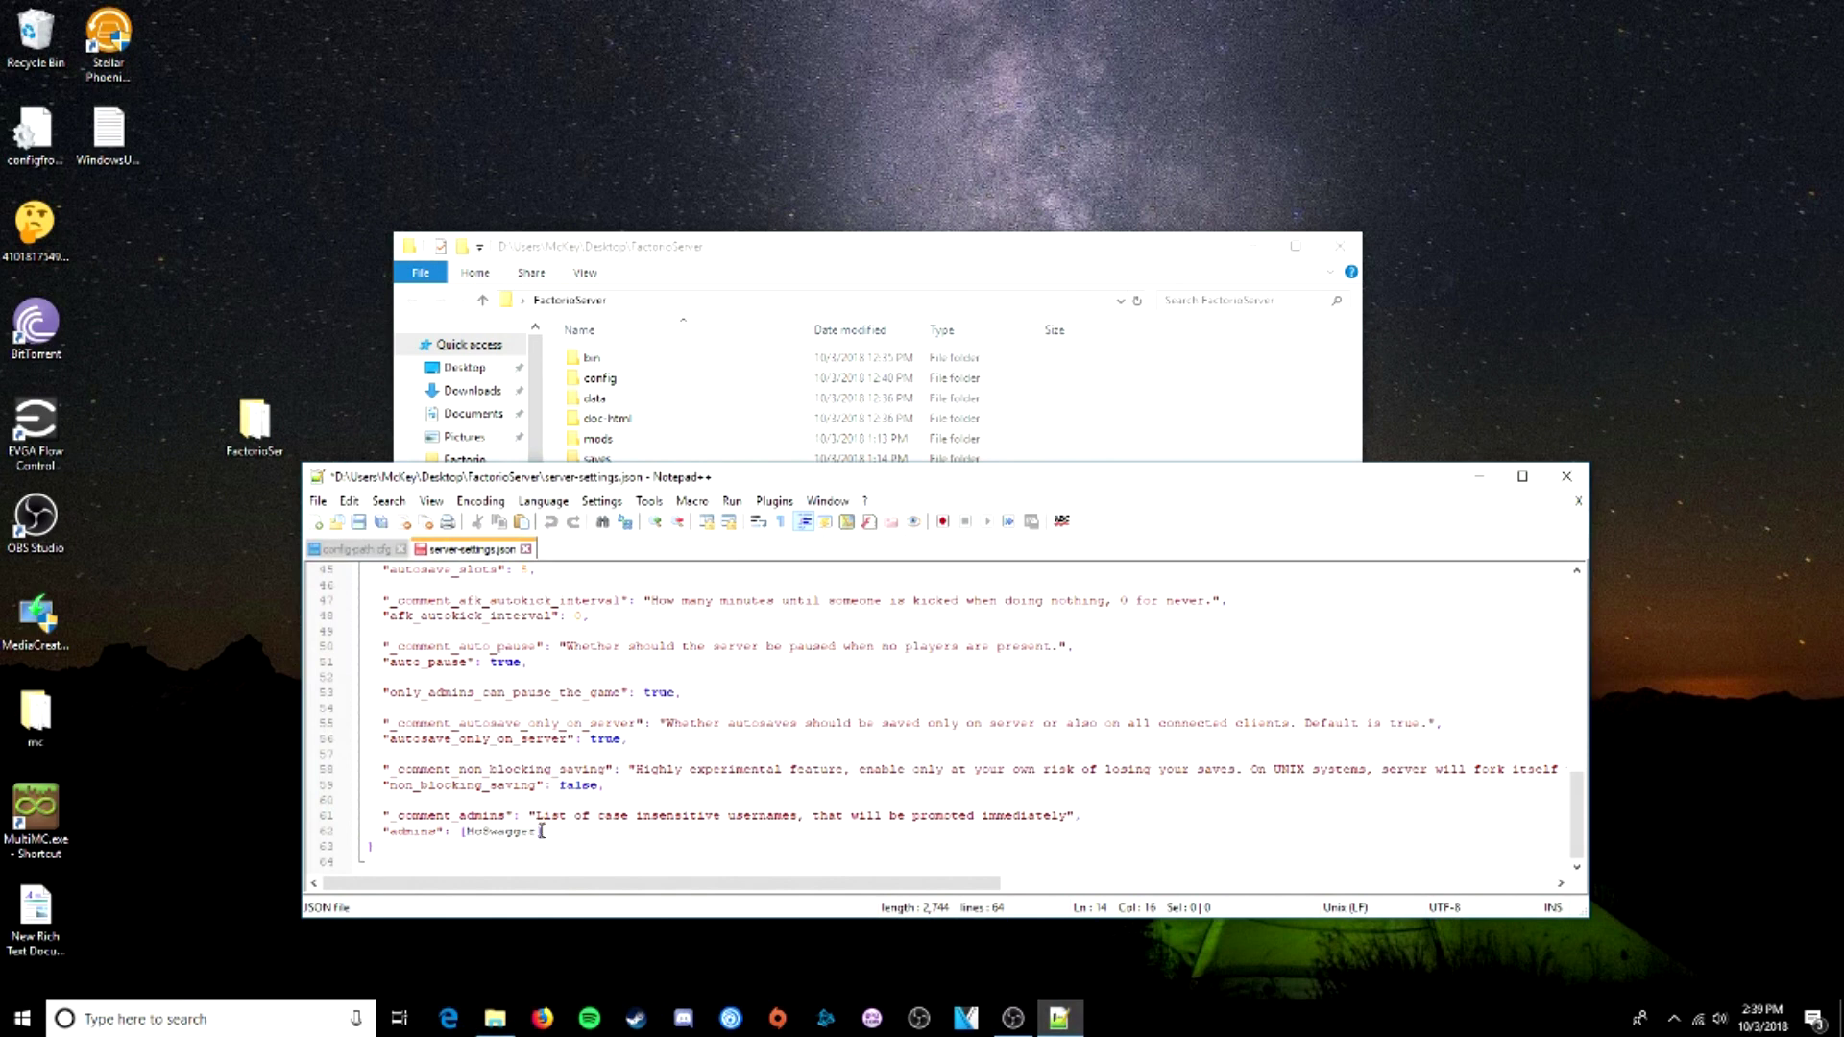
left_click_drag(541, 832, 466, 832)
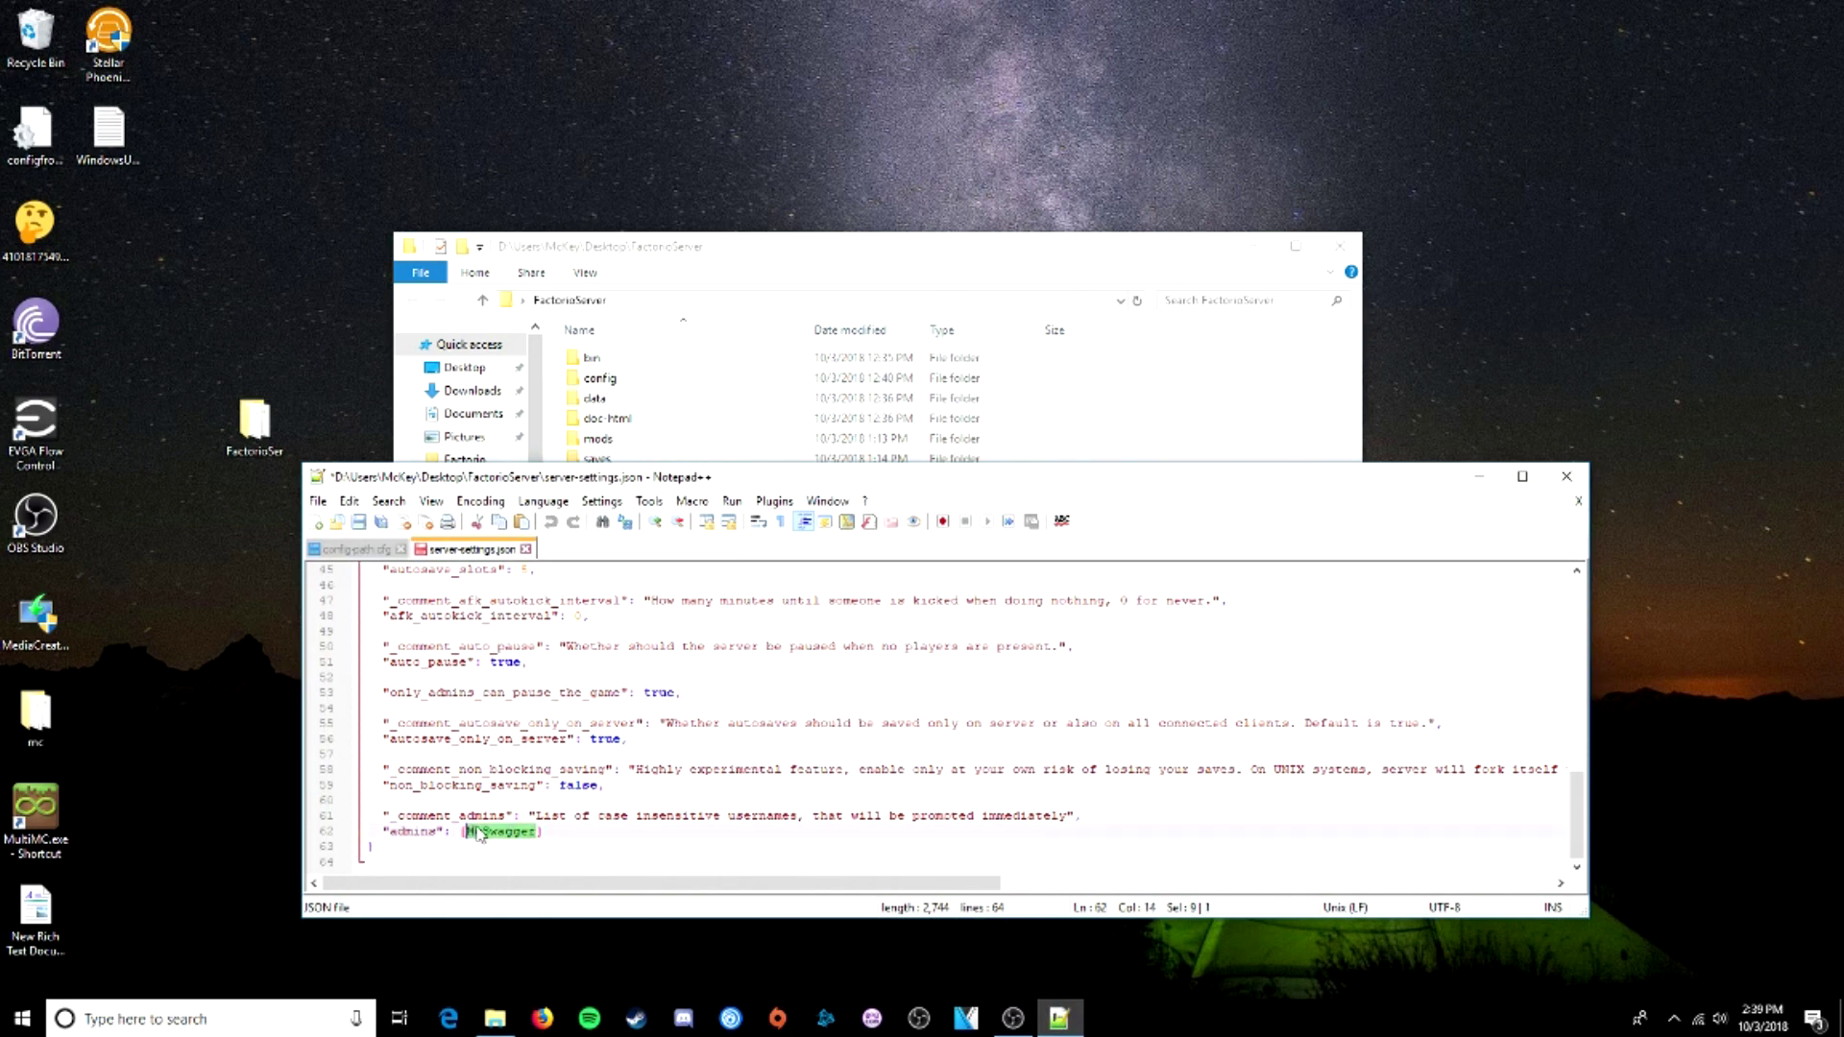
left_click(554, 832)
- Save server-settings.json and bring File Explorer back to the front
left_click(318, 500)
left_click(392, 462)
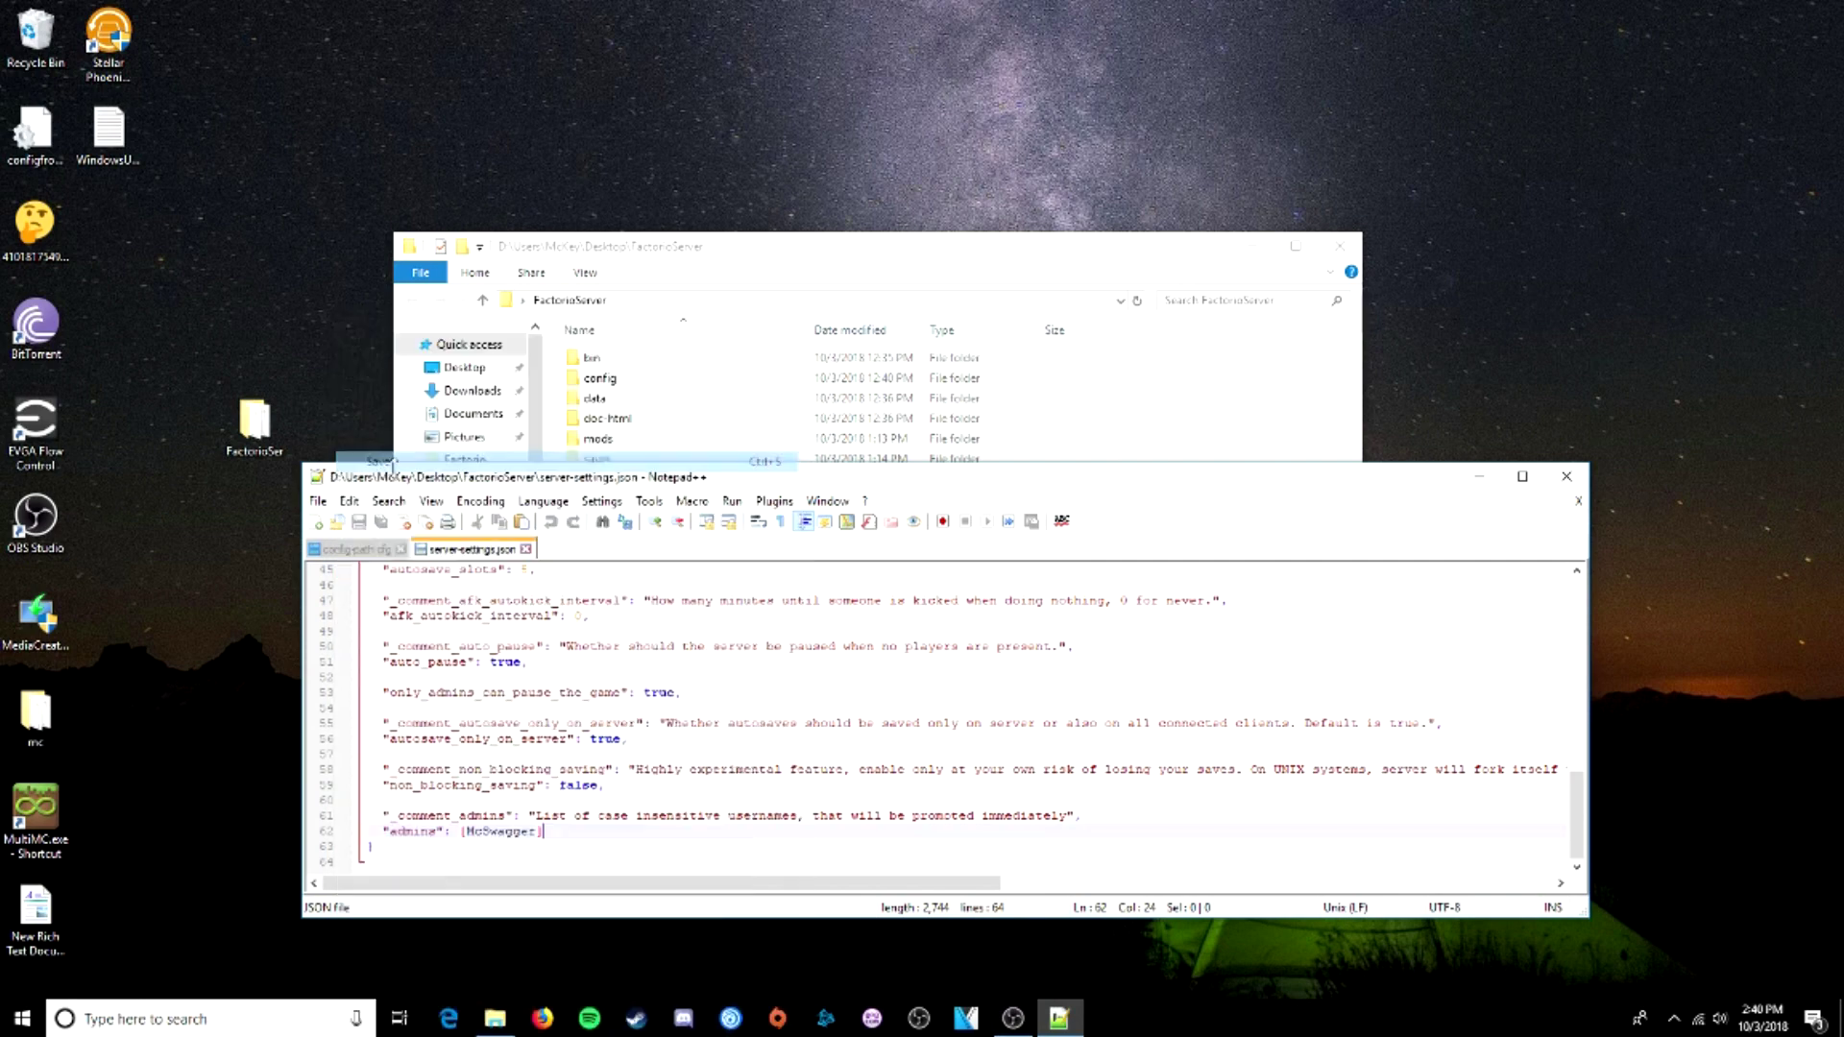
left_click(605, 348)
- Run START.bat from bin\x64, dismiss the server-settings.json unexpected-character error, and return to the editor
double_click(593, 357)
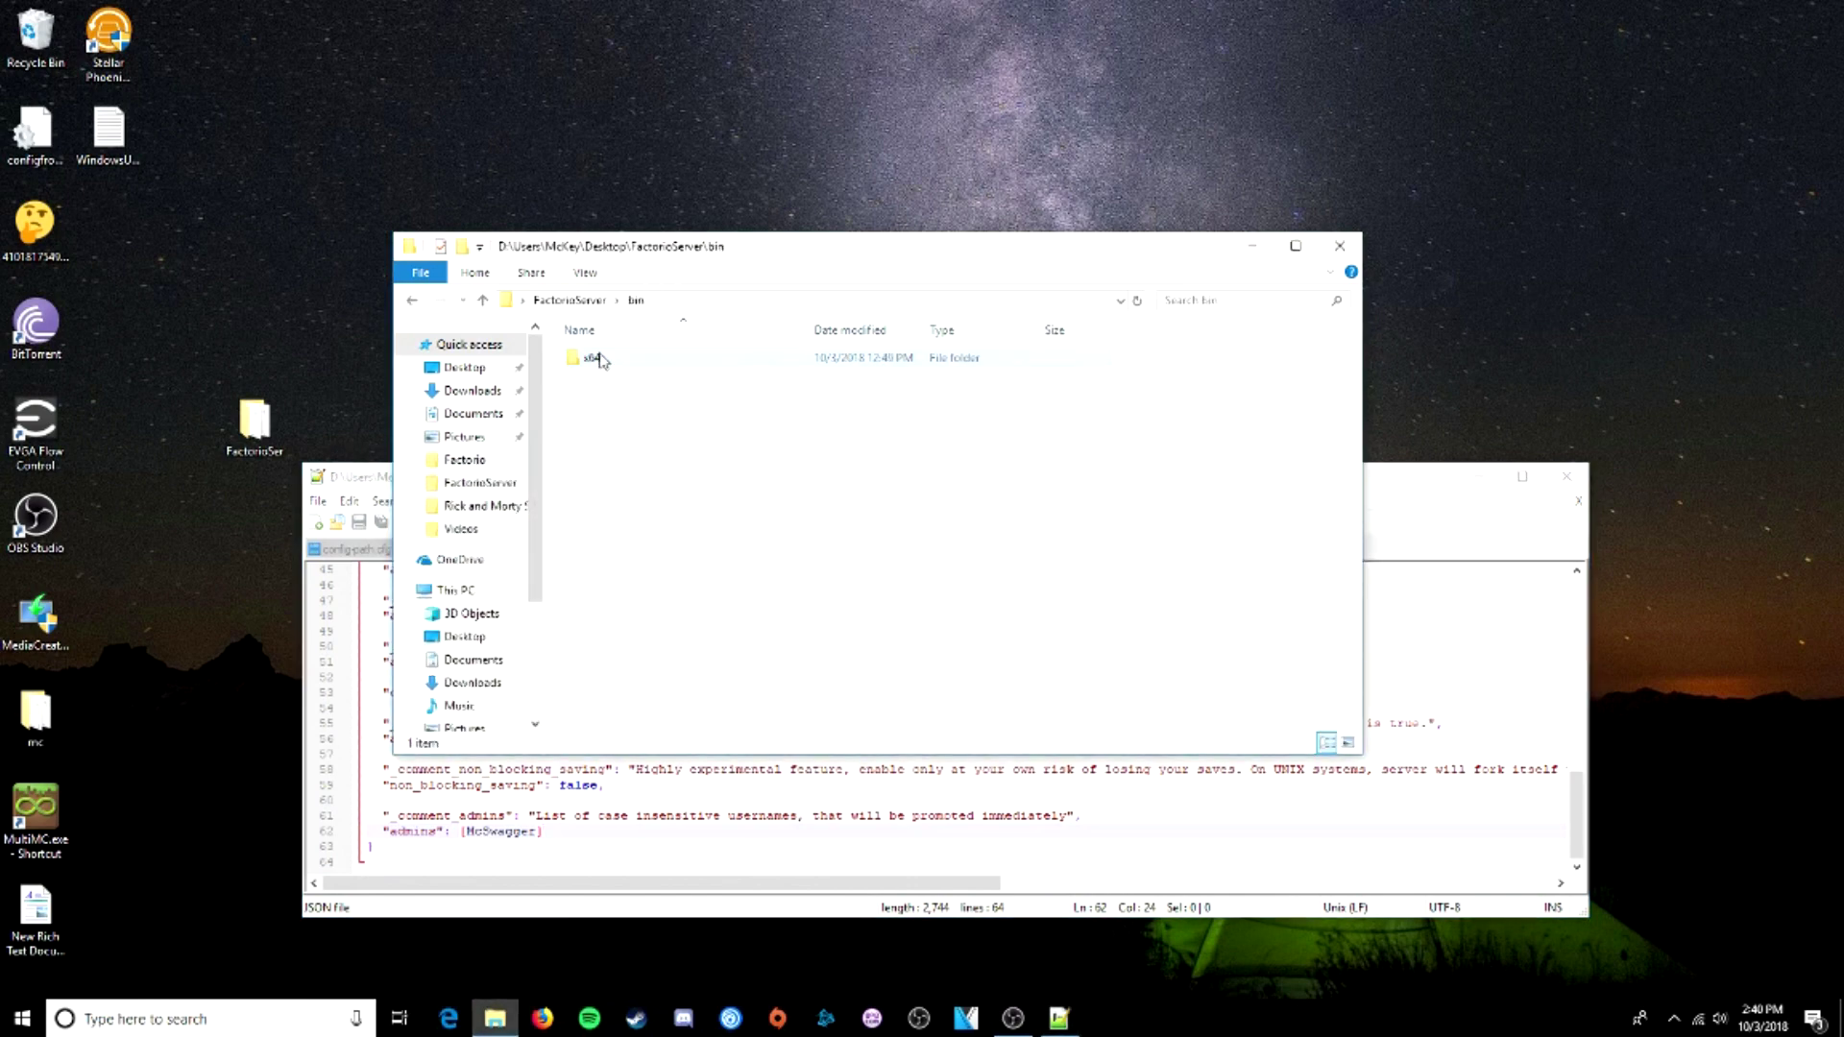
double_click(594, 358)
double_click(606, 440)
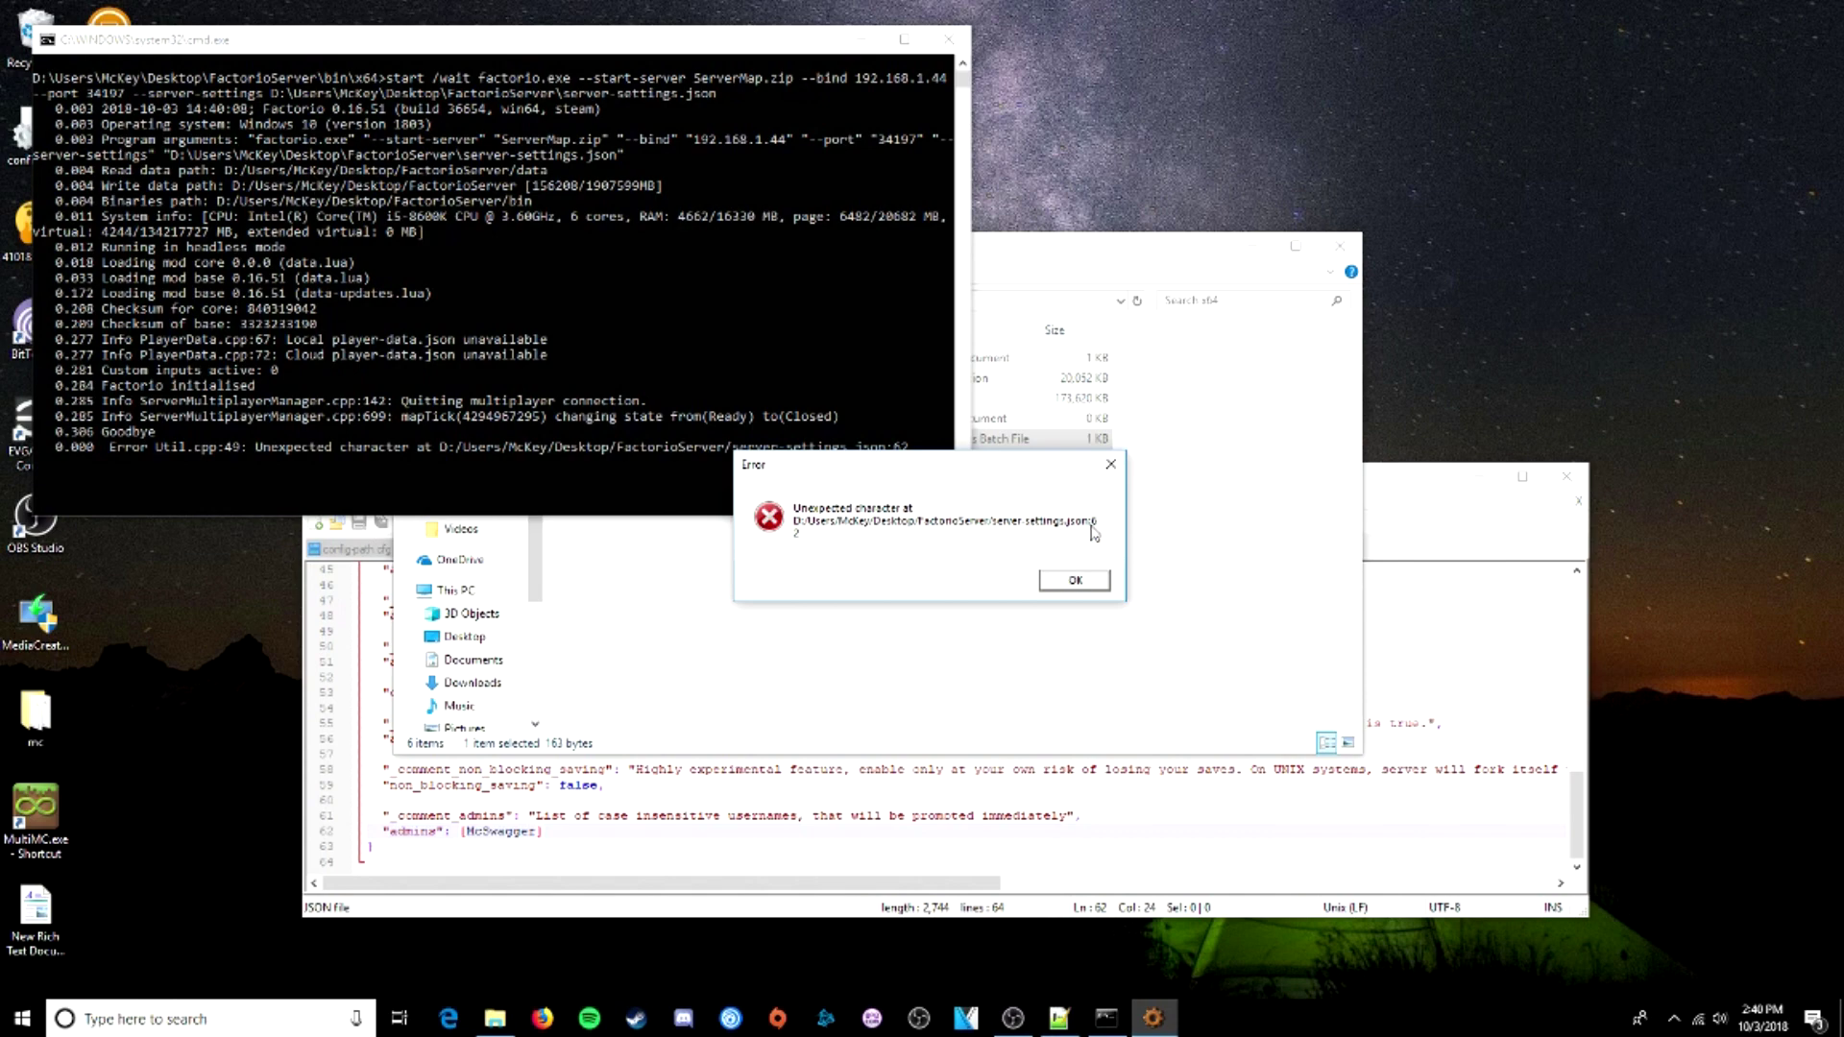
left_click(1088, 580)
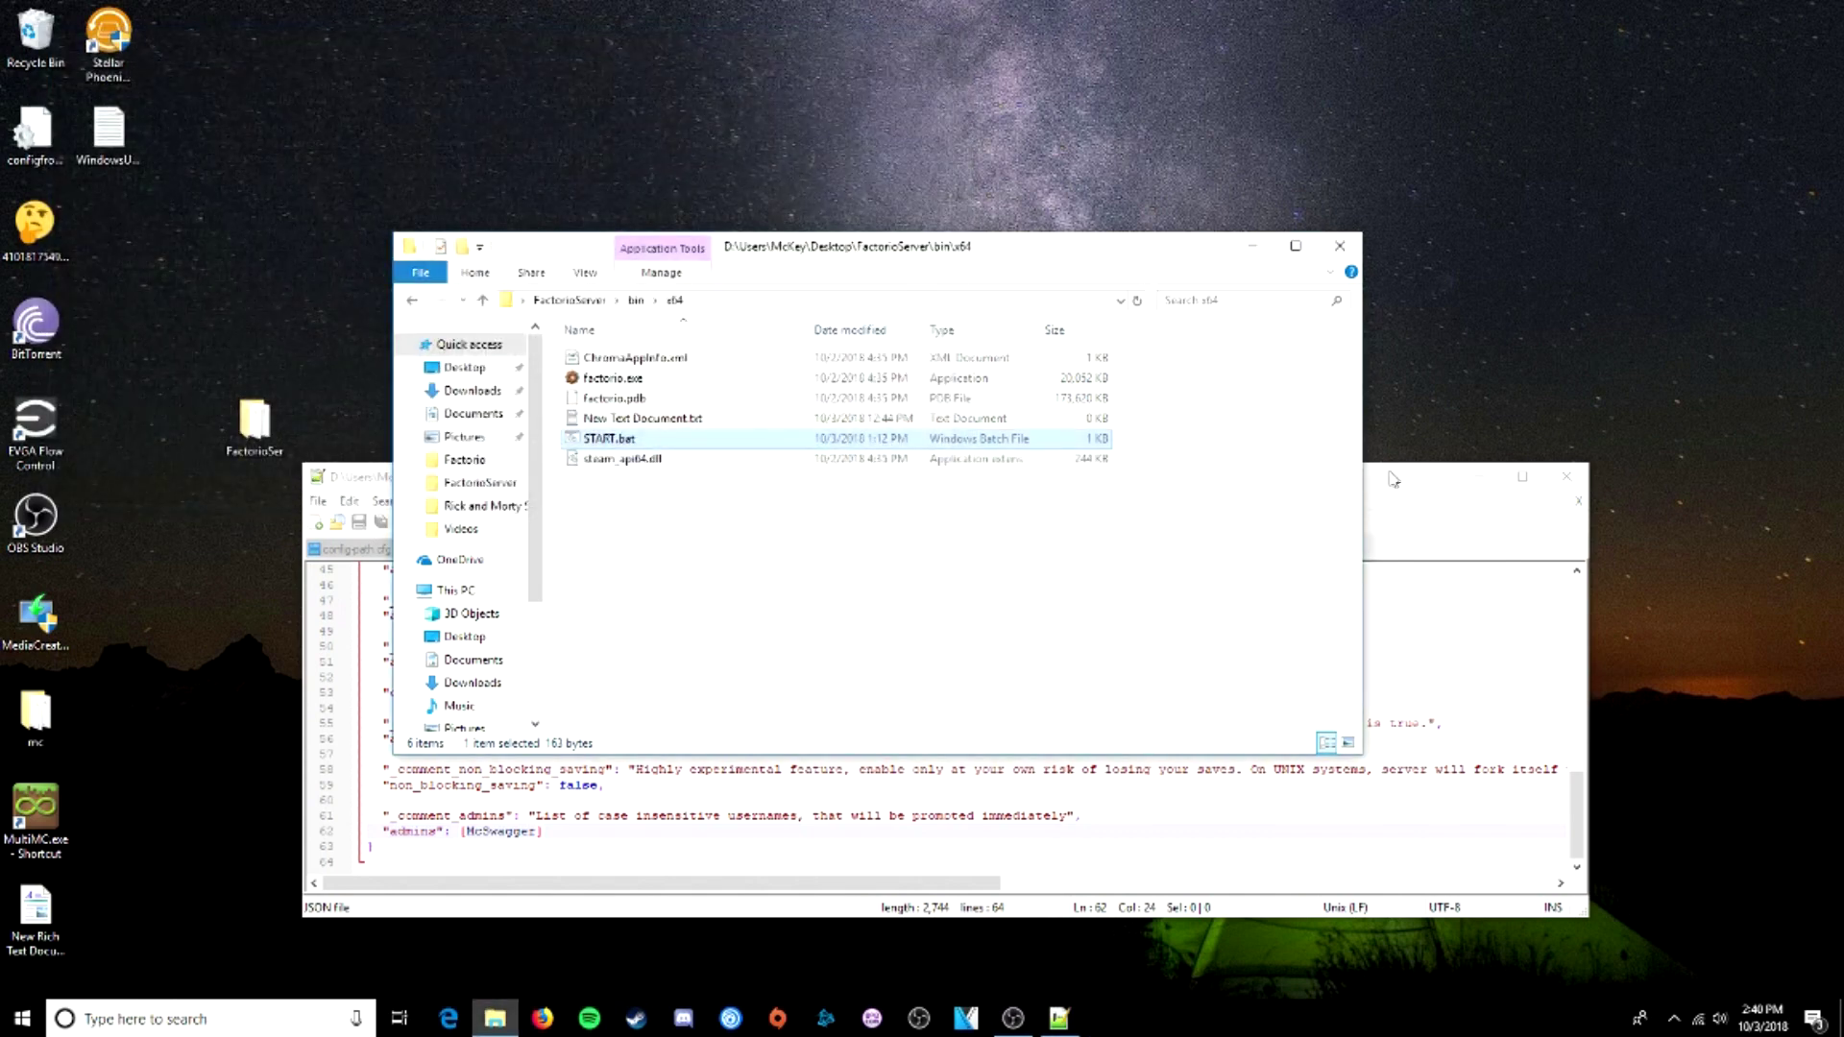
left_click(1392, 479)
- Delete the admin username and revert the accidental edits on lines 53 and 59
left_click_drag(536, 831, 482, 832)
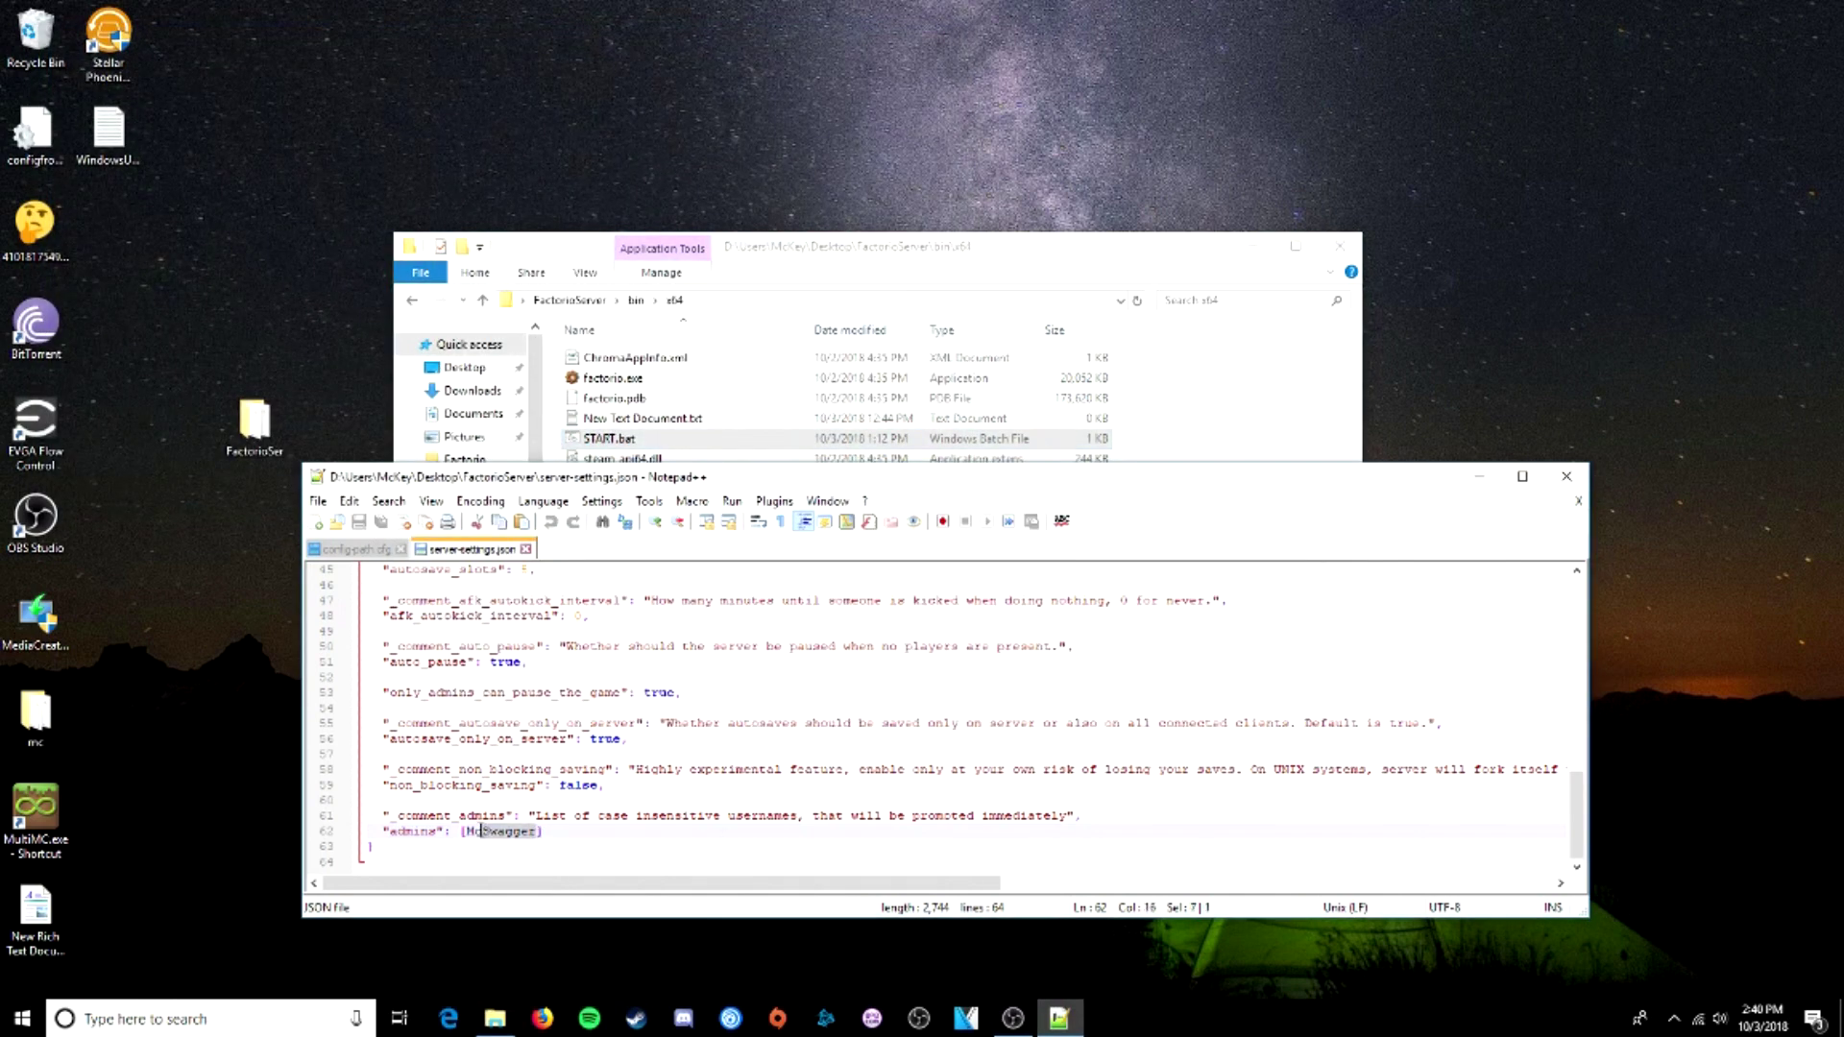
key("BackSpace")
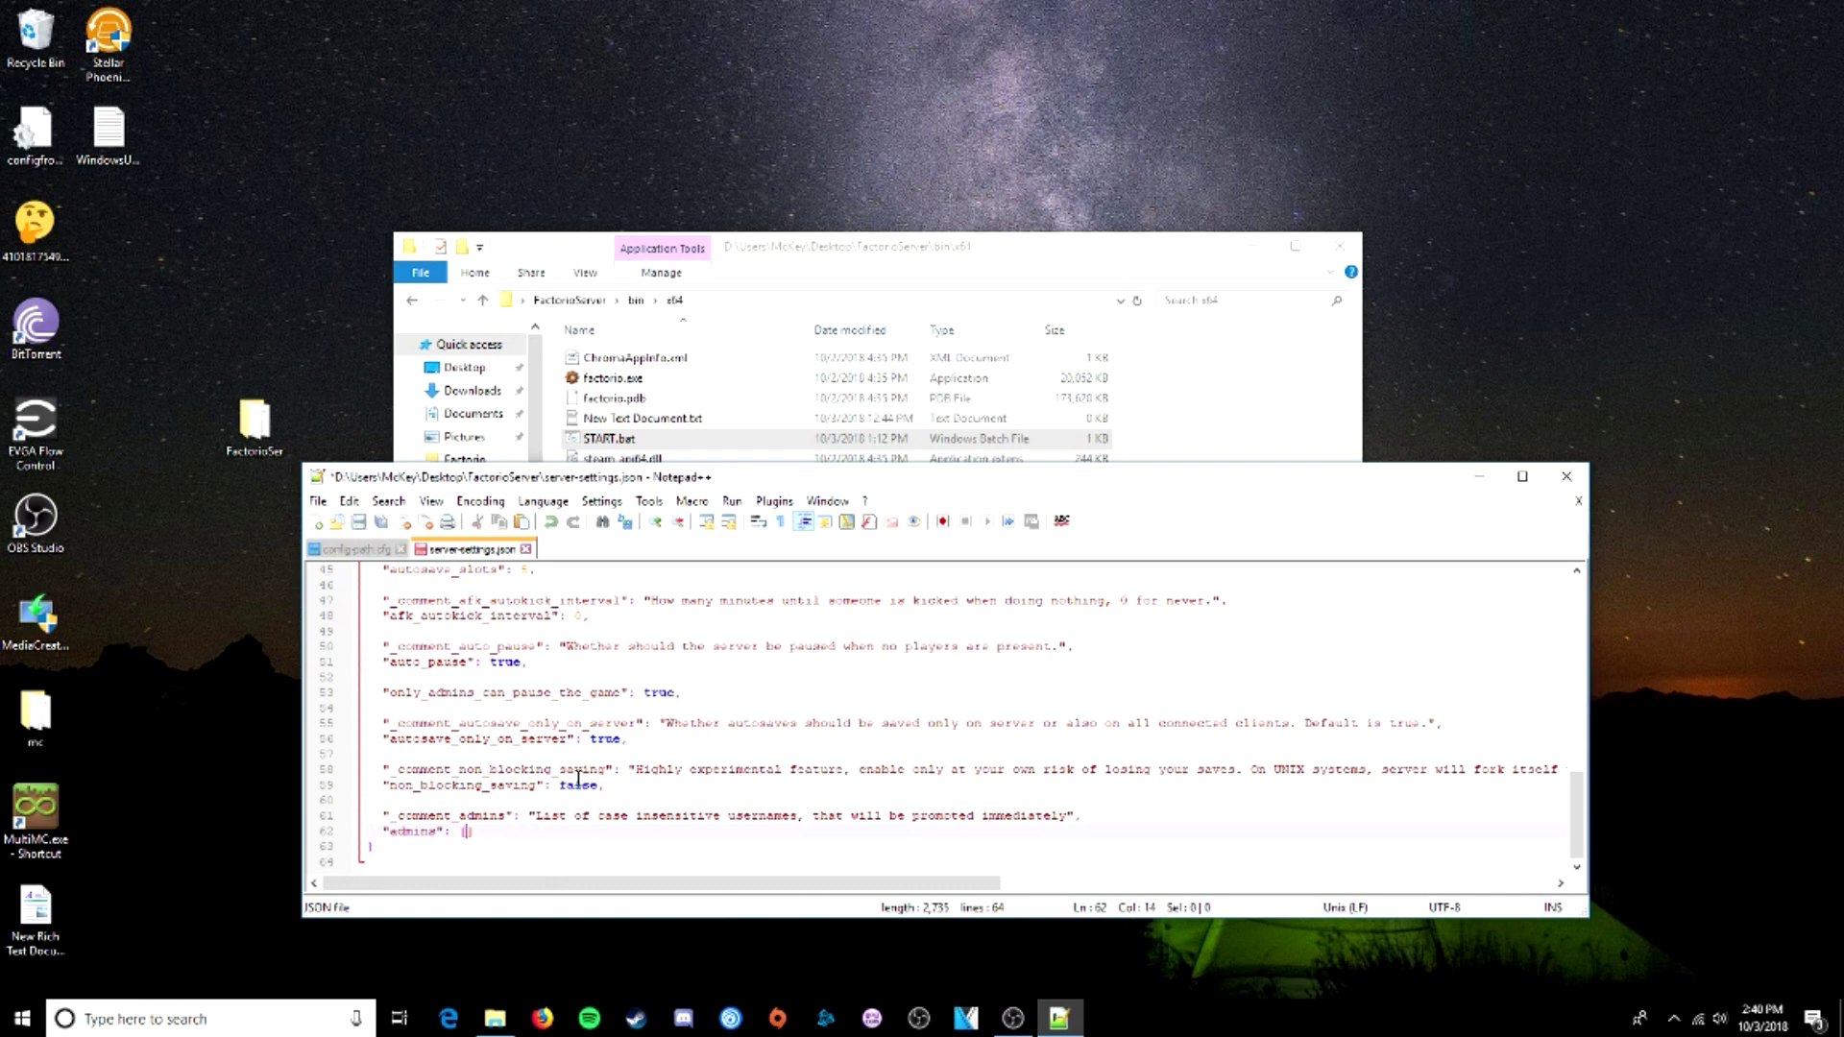
left_click_drag(578, 783, 500, 784)
key("BackSpace")
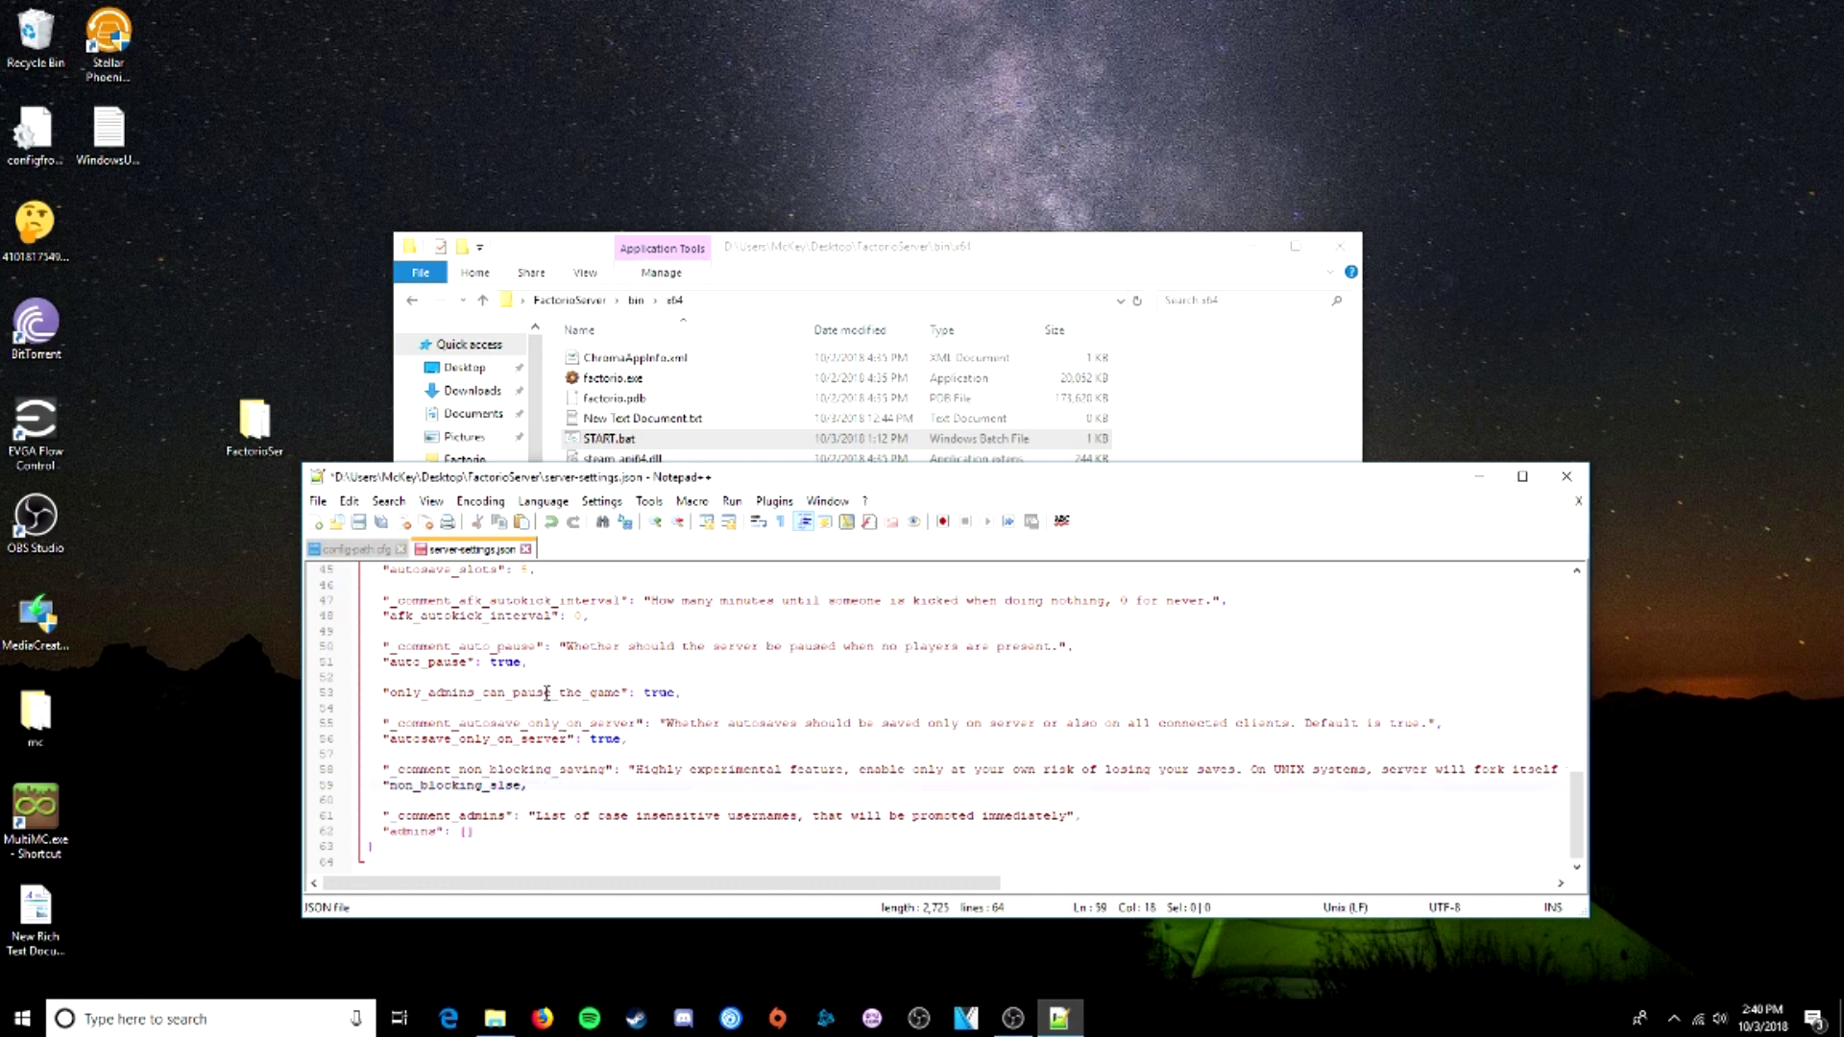
left_click_drag(645, 693, 676, 692)
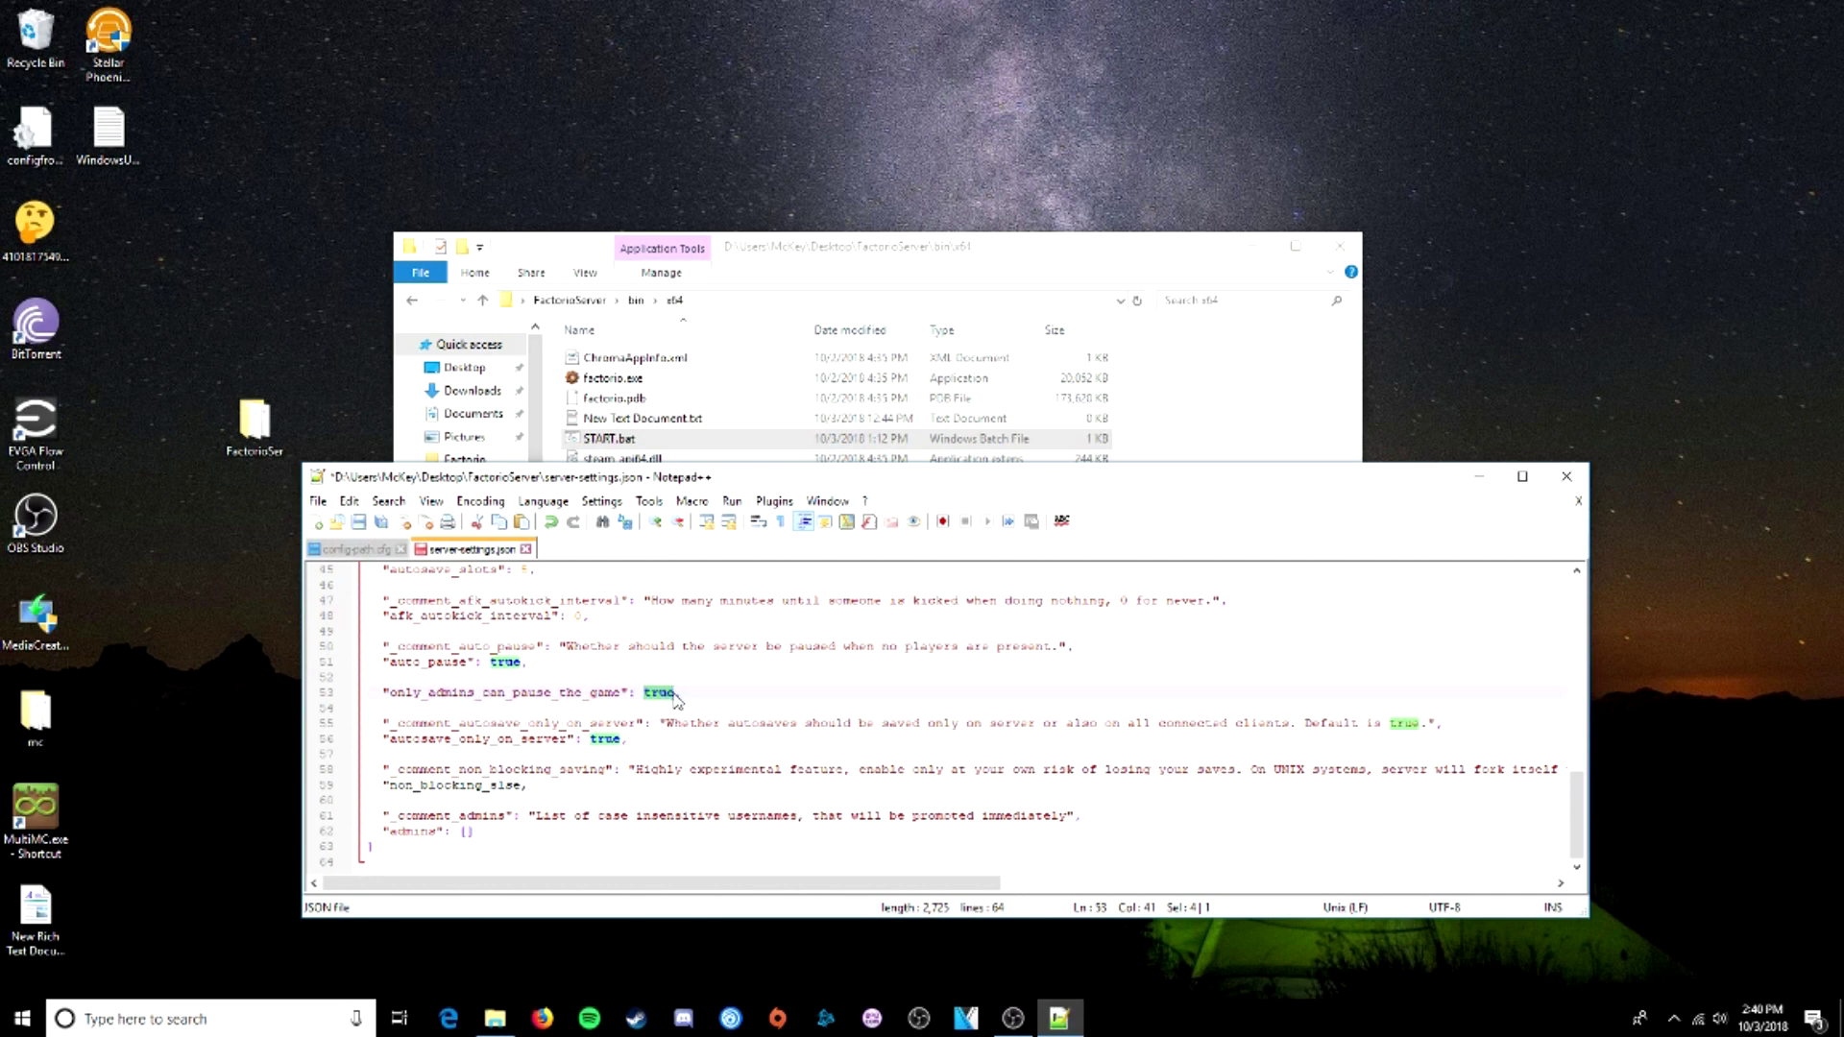
type("mayb")
left_click(730, 709)
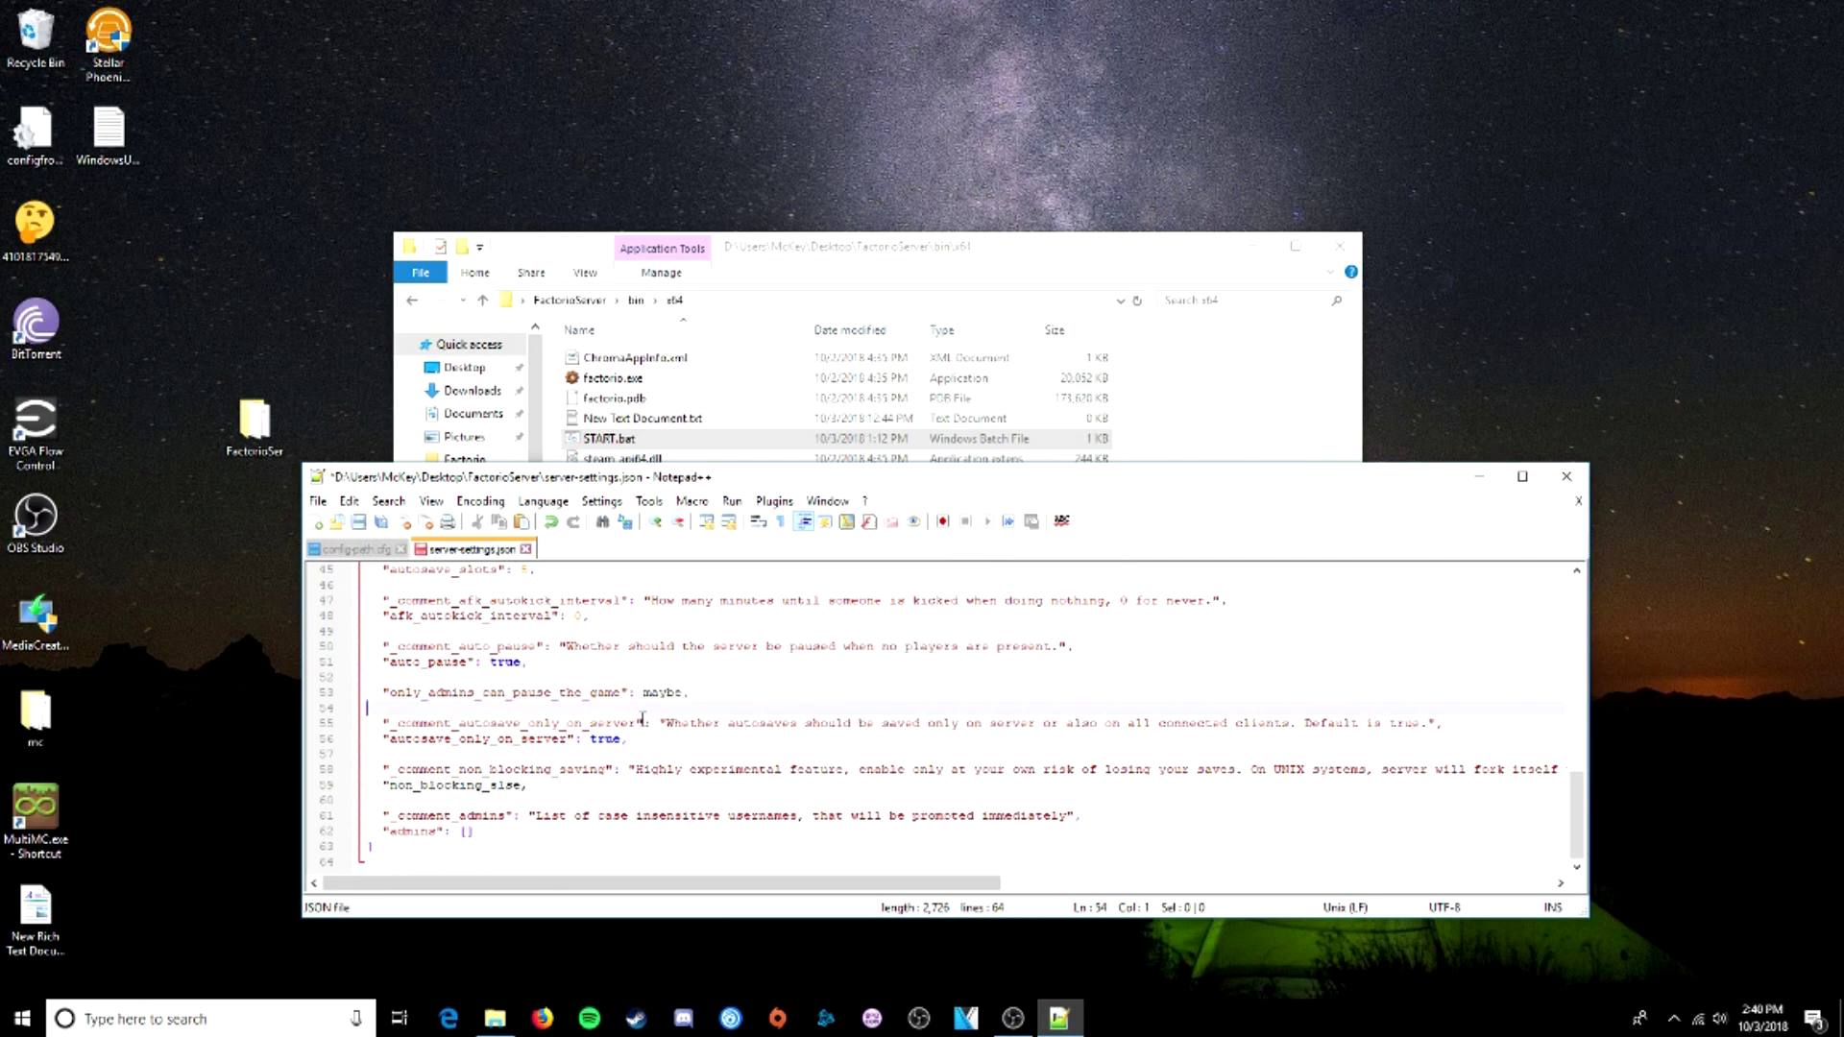
double_click(663, 693)
type("true")
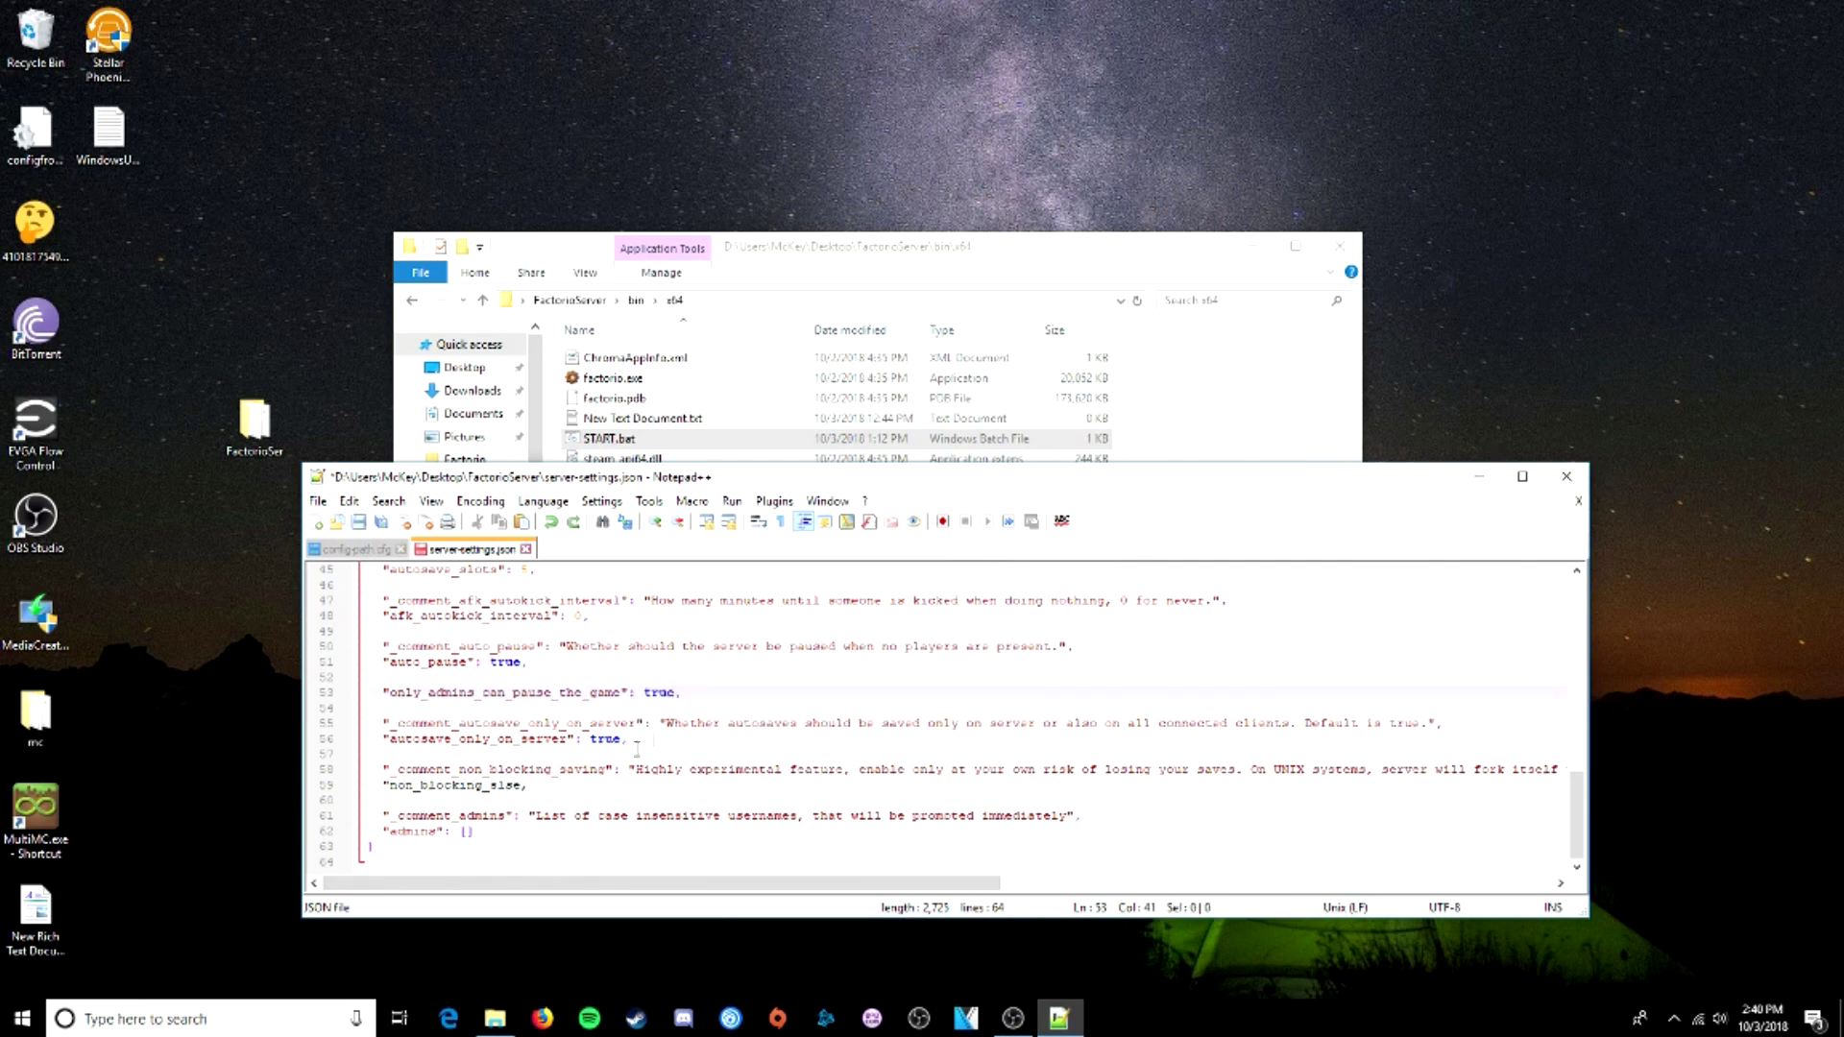
key("ctrl+z")
- Leave the admins brackets empty, save server-settings.json, and close Notepad++
left_click(499, 835)
key("Left")
type("McSwagger")
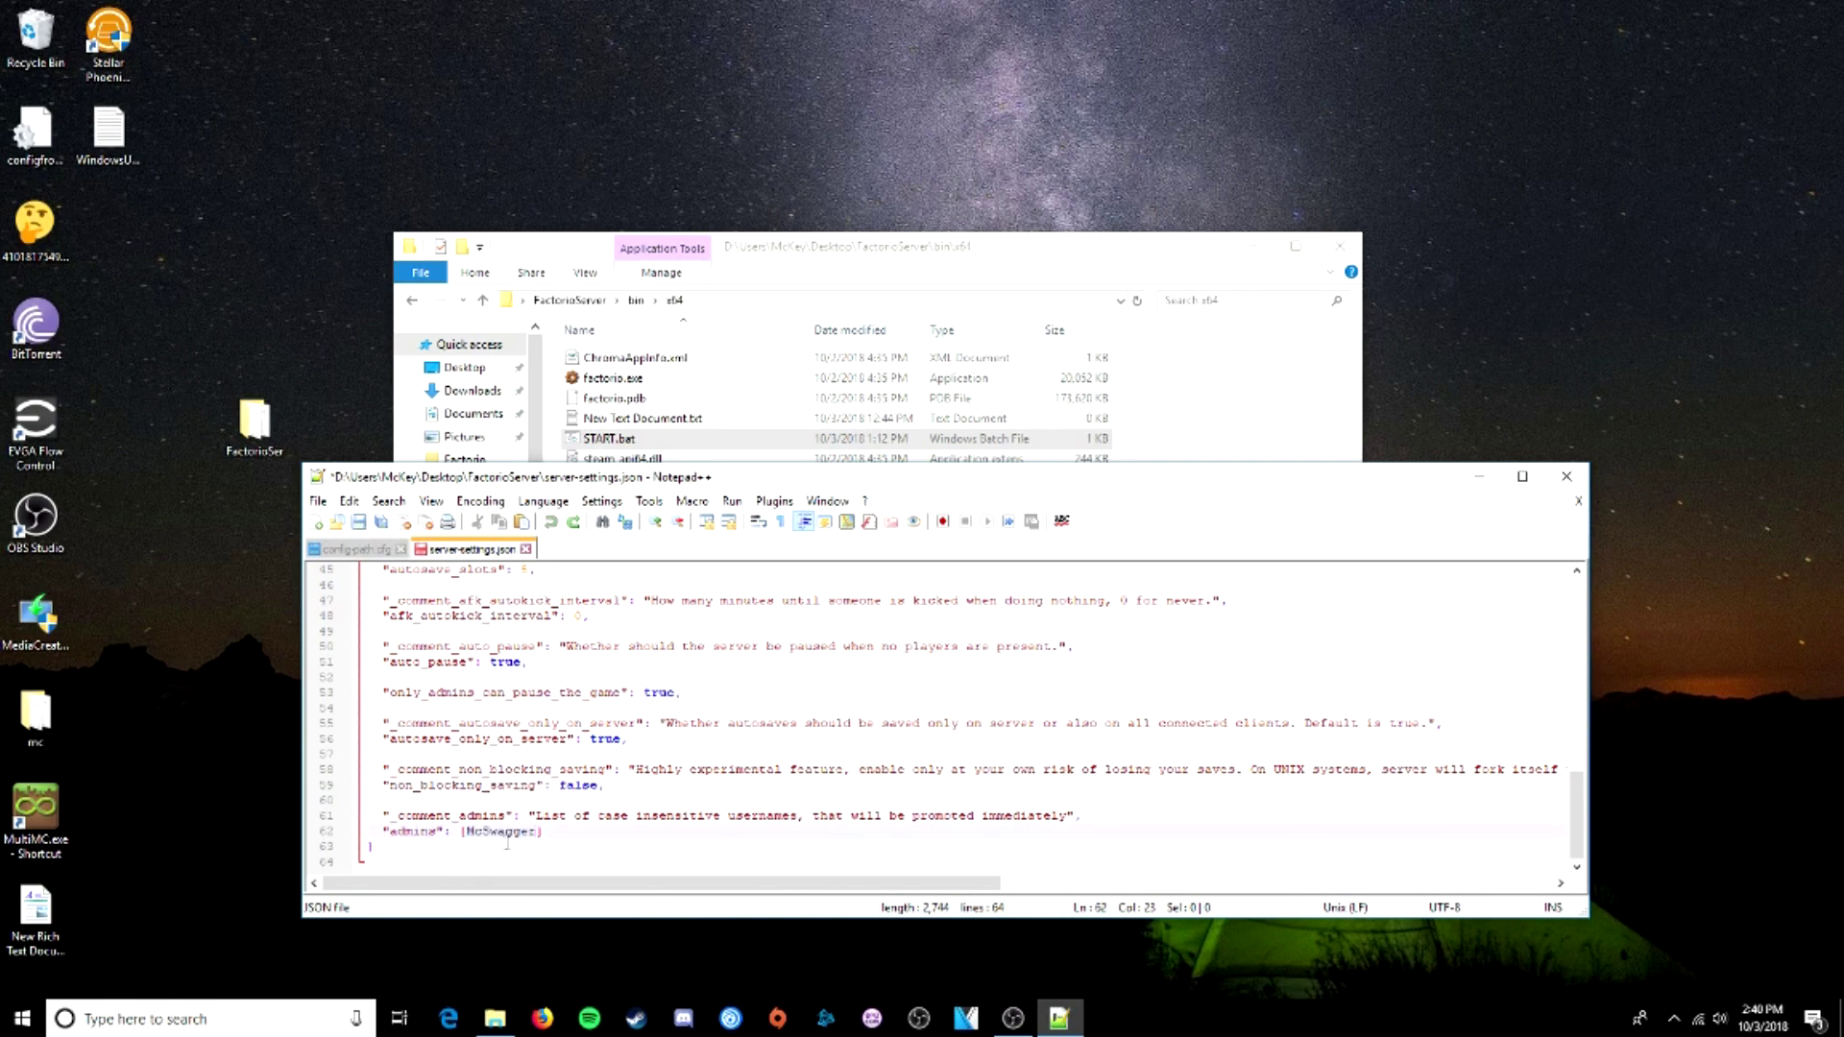
left_click_drag(534, 832, 469, 833)
key("Delete")
left_click(318, 500)
left_click(388, 465)
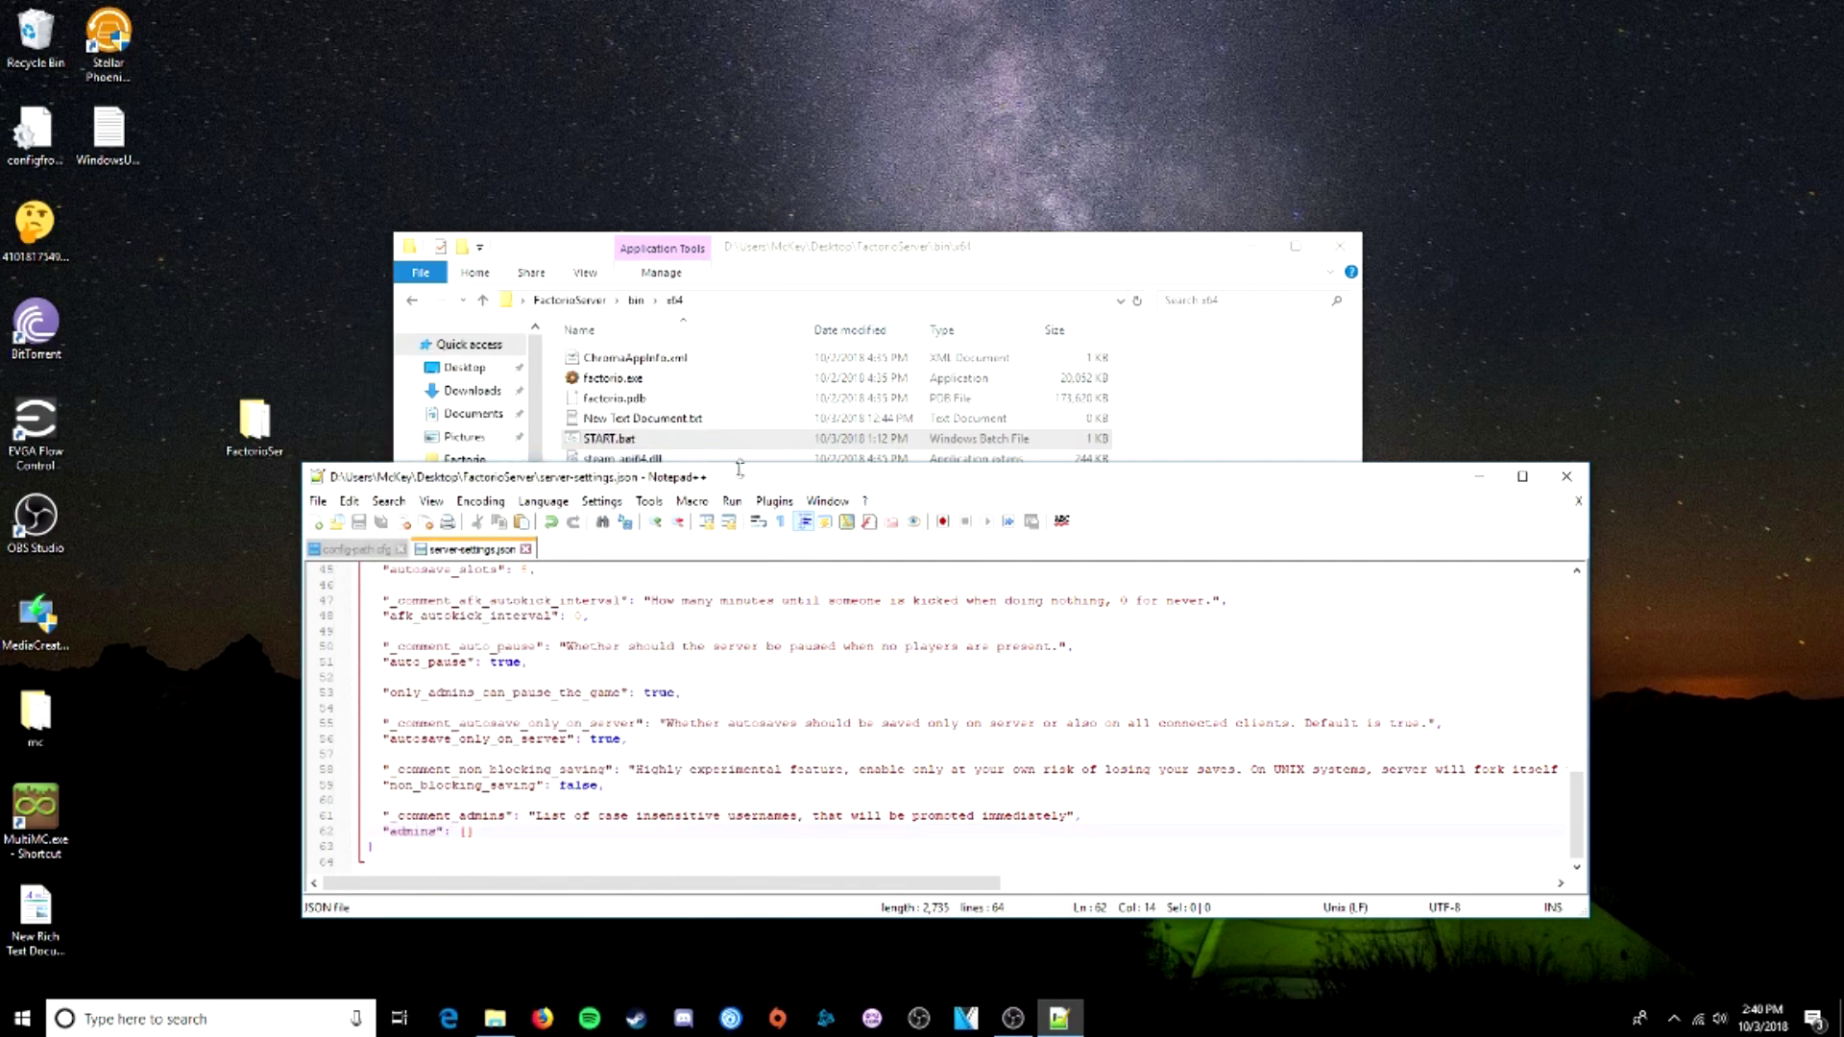
left_click(1566, 477)
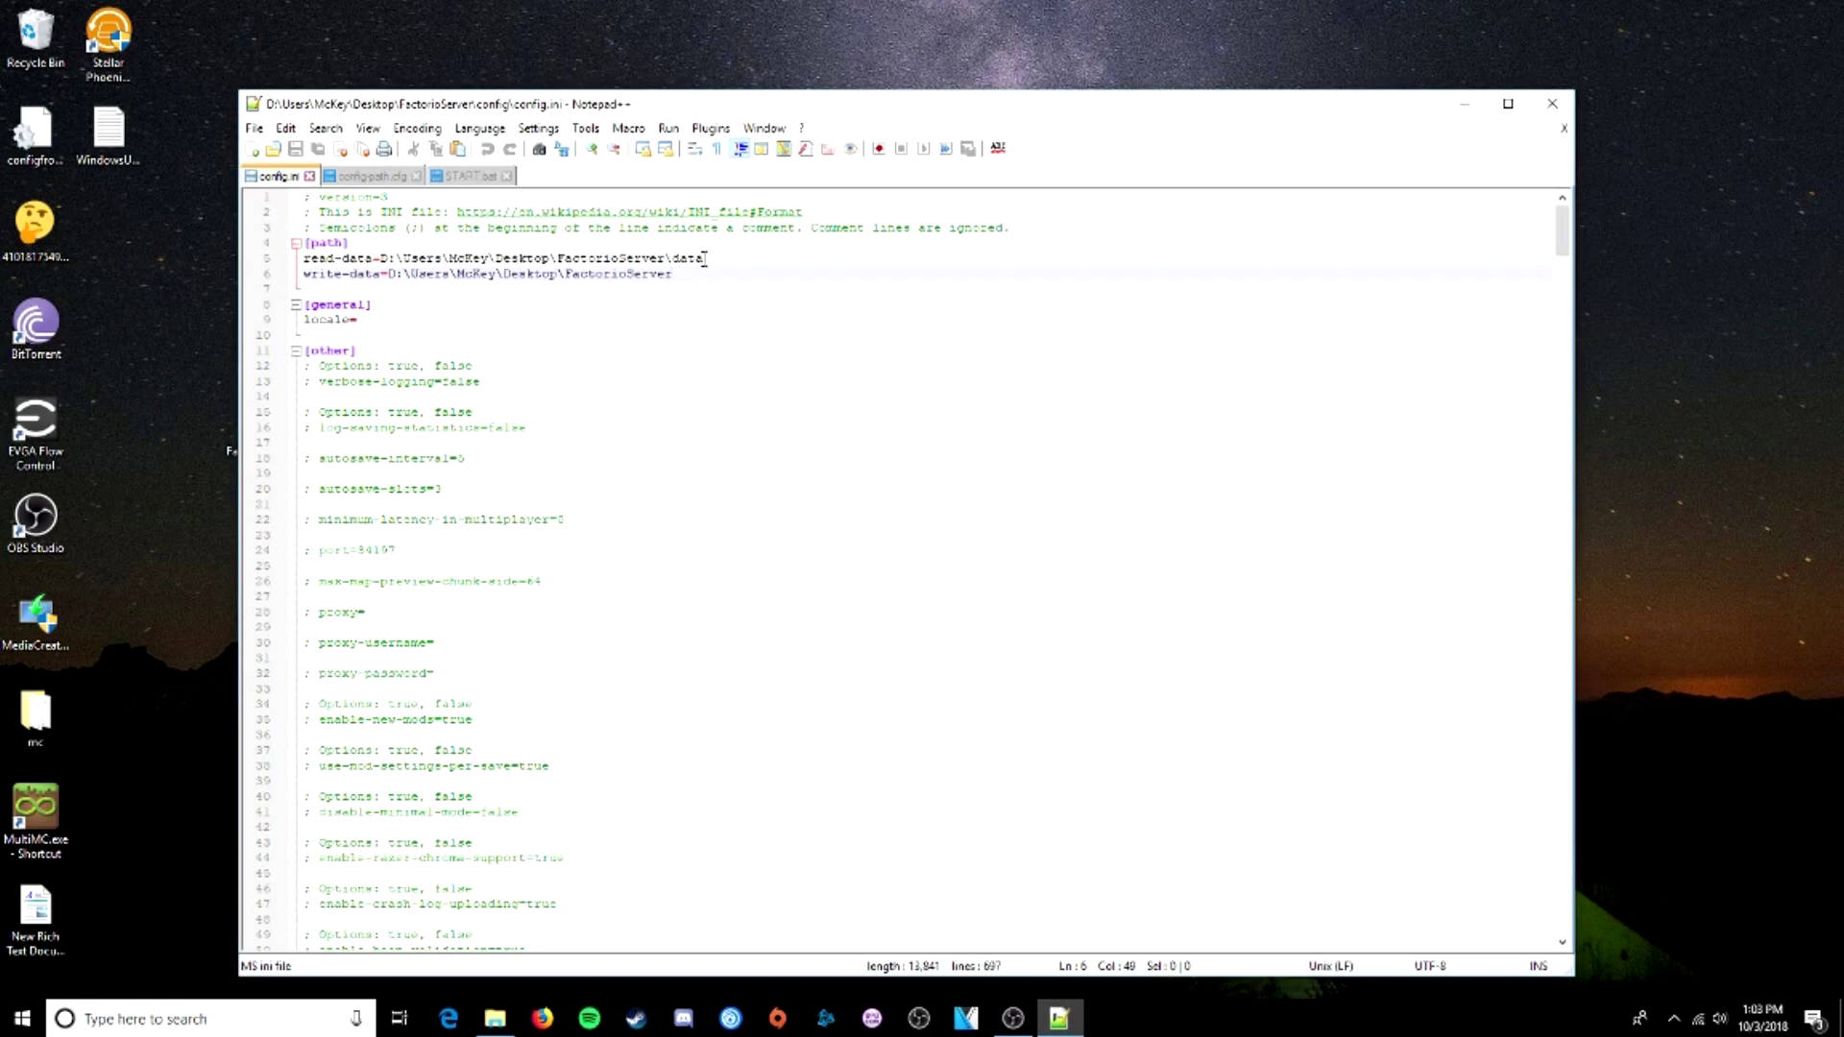
- Remove \data from config.ini's read-data path and save the file
left_click_drag(704, 259, 668, 260)
key("BackSpace")
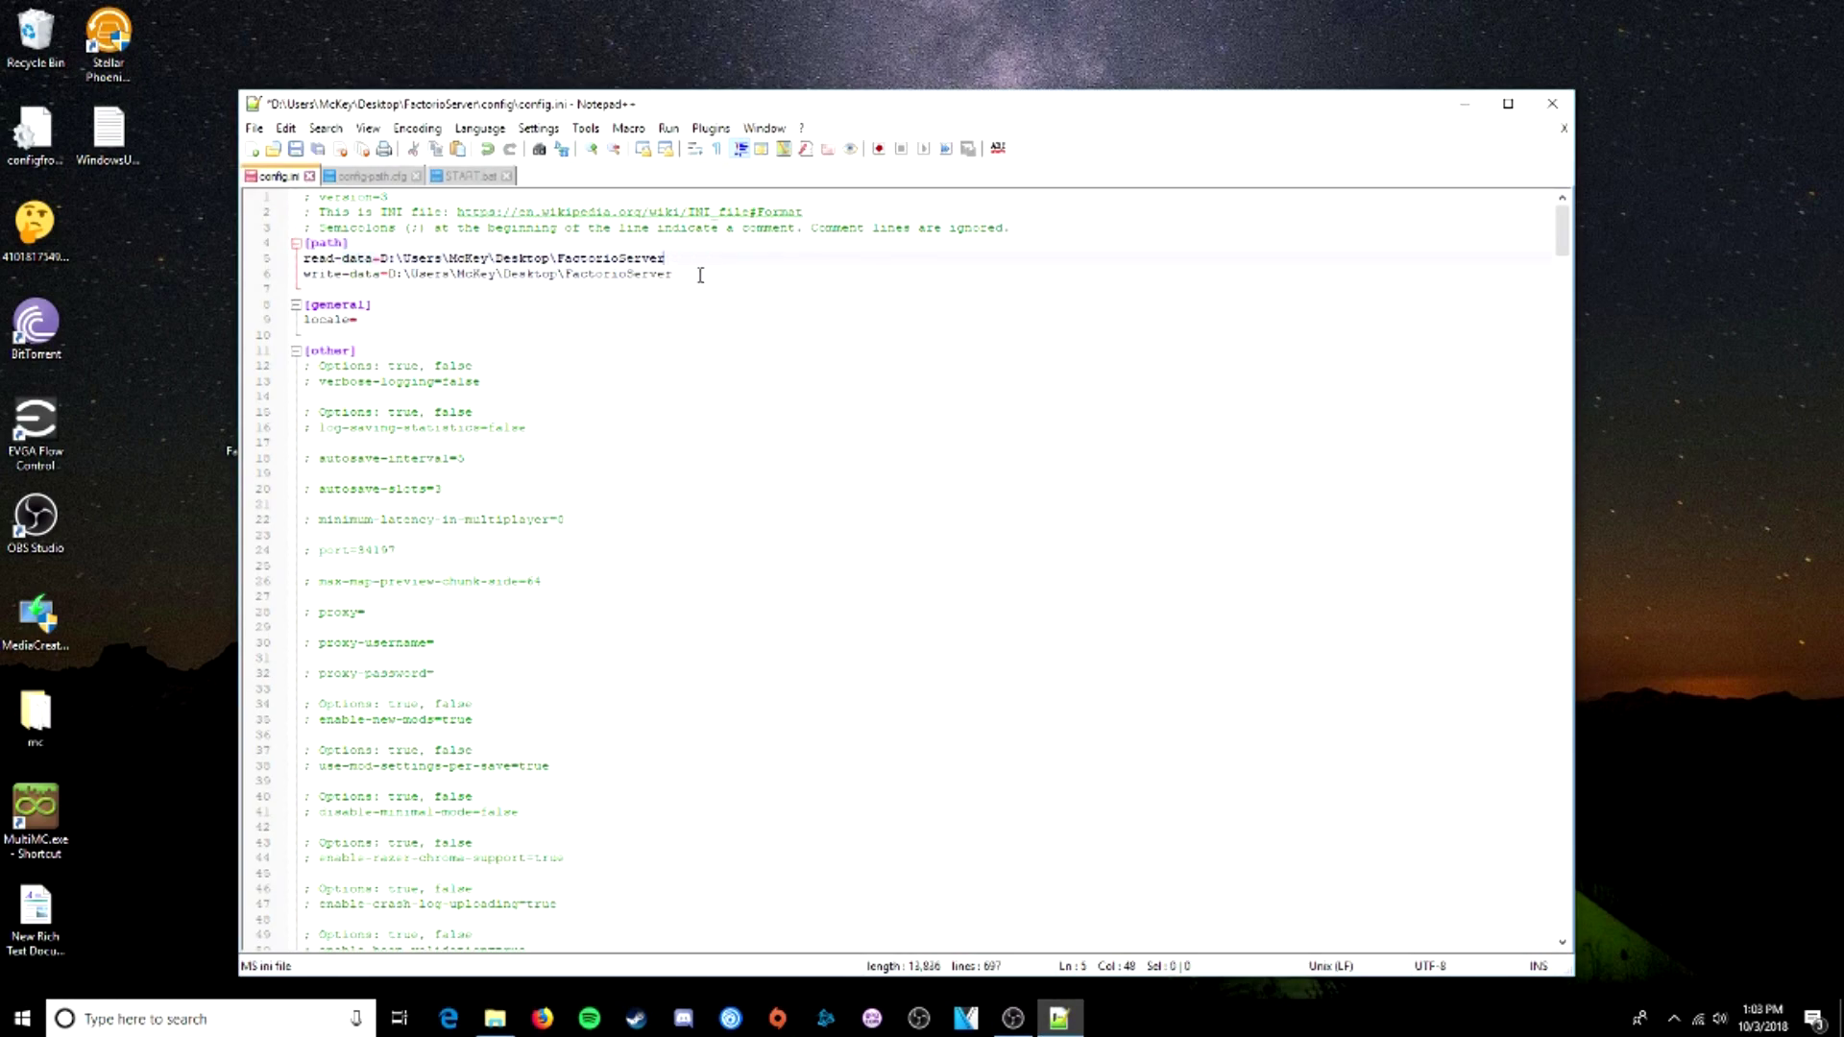
left_click(256, 130)
left_click(298, 277)
- Run START.bat from the FactorioServer bin\x64 folder
left_click(1465, 103)
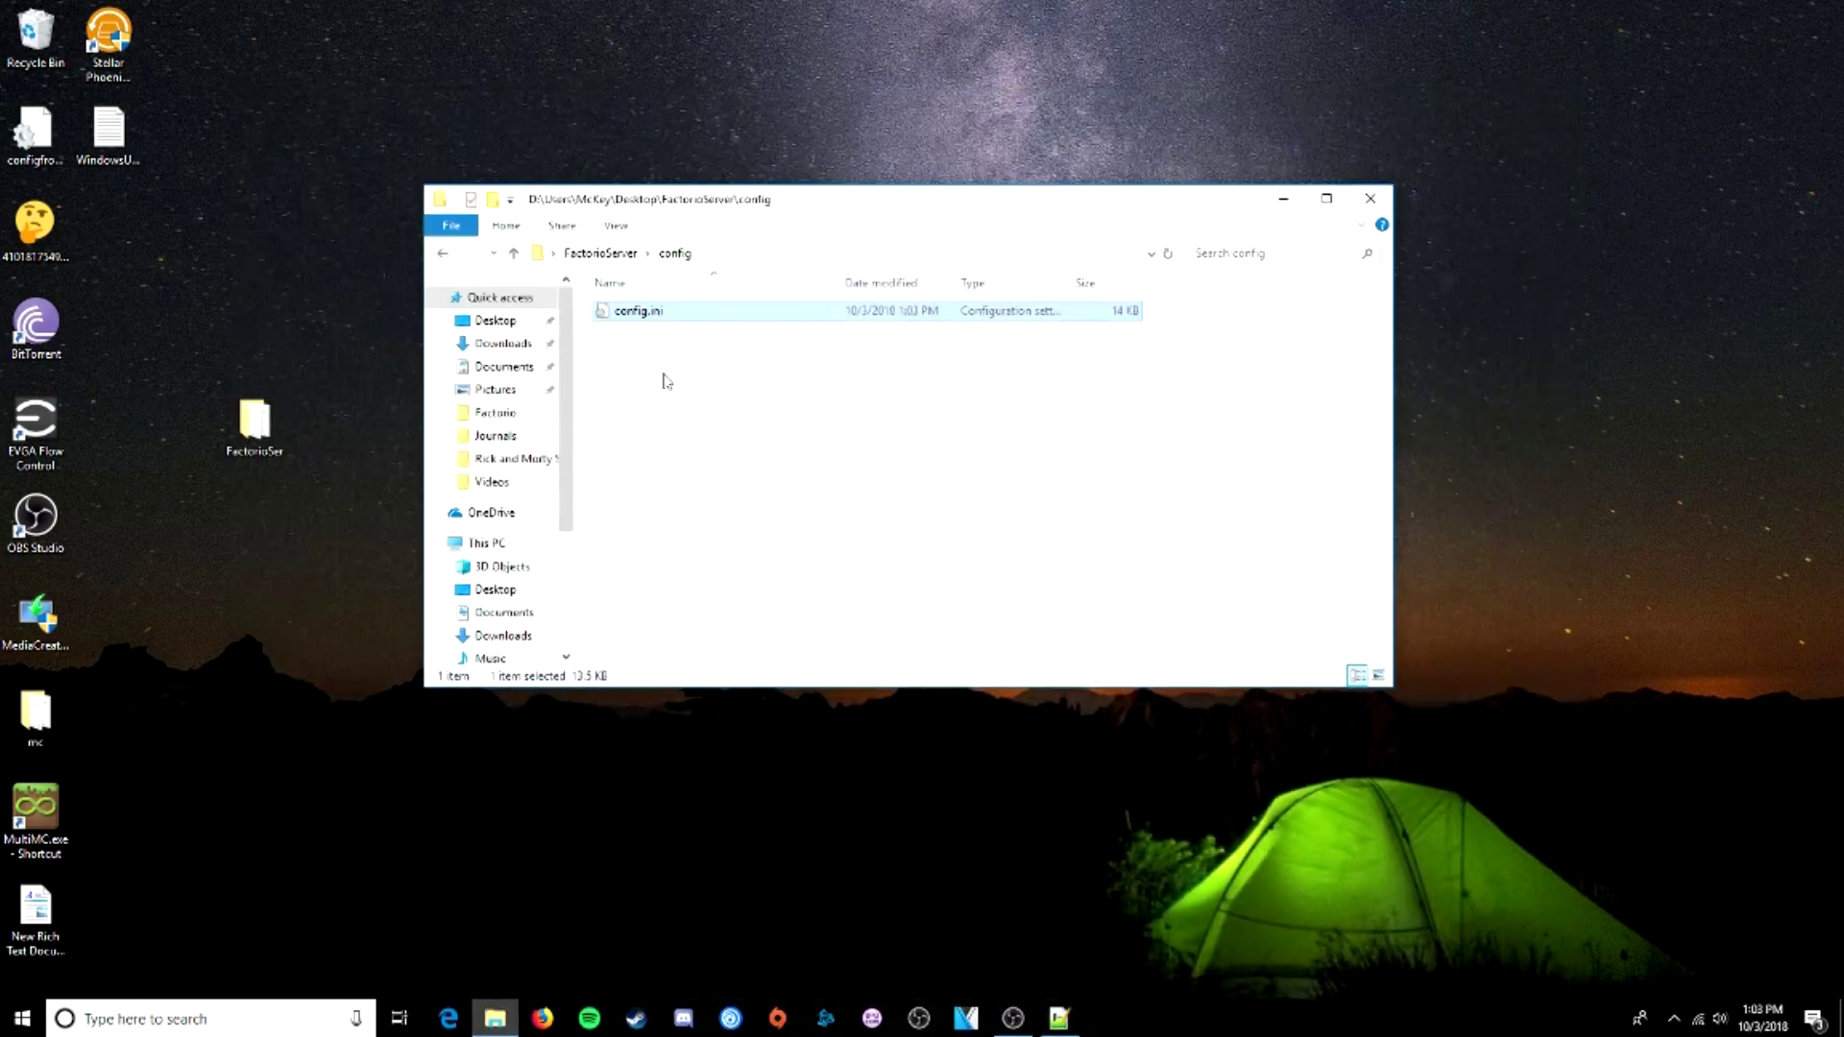
left_click(622, 255)
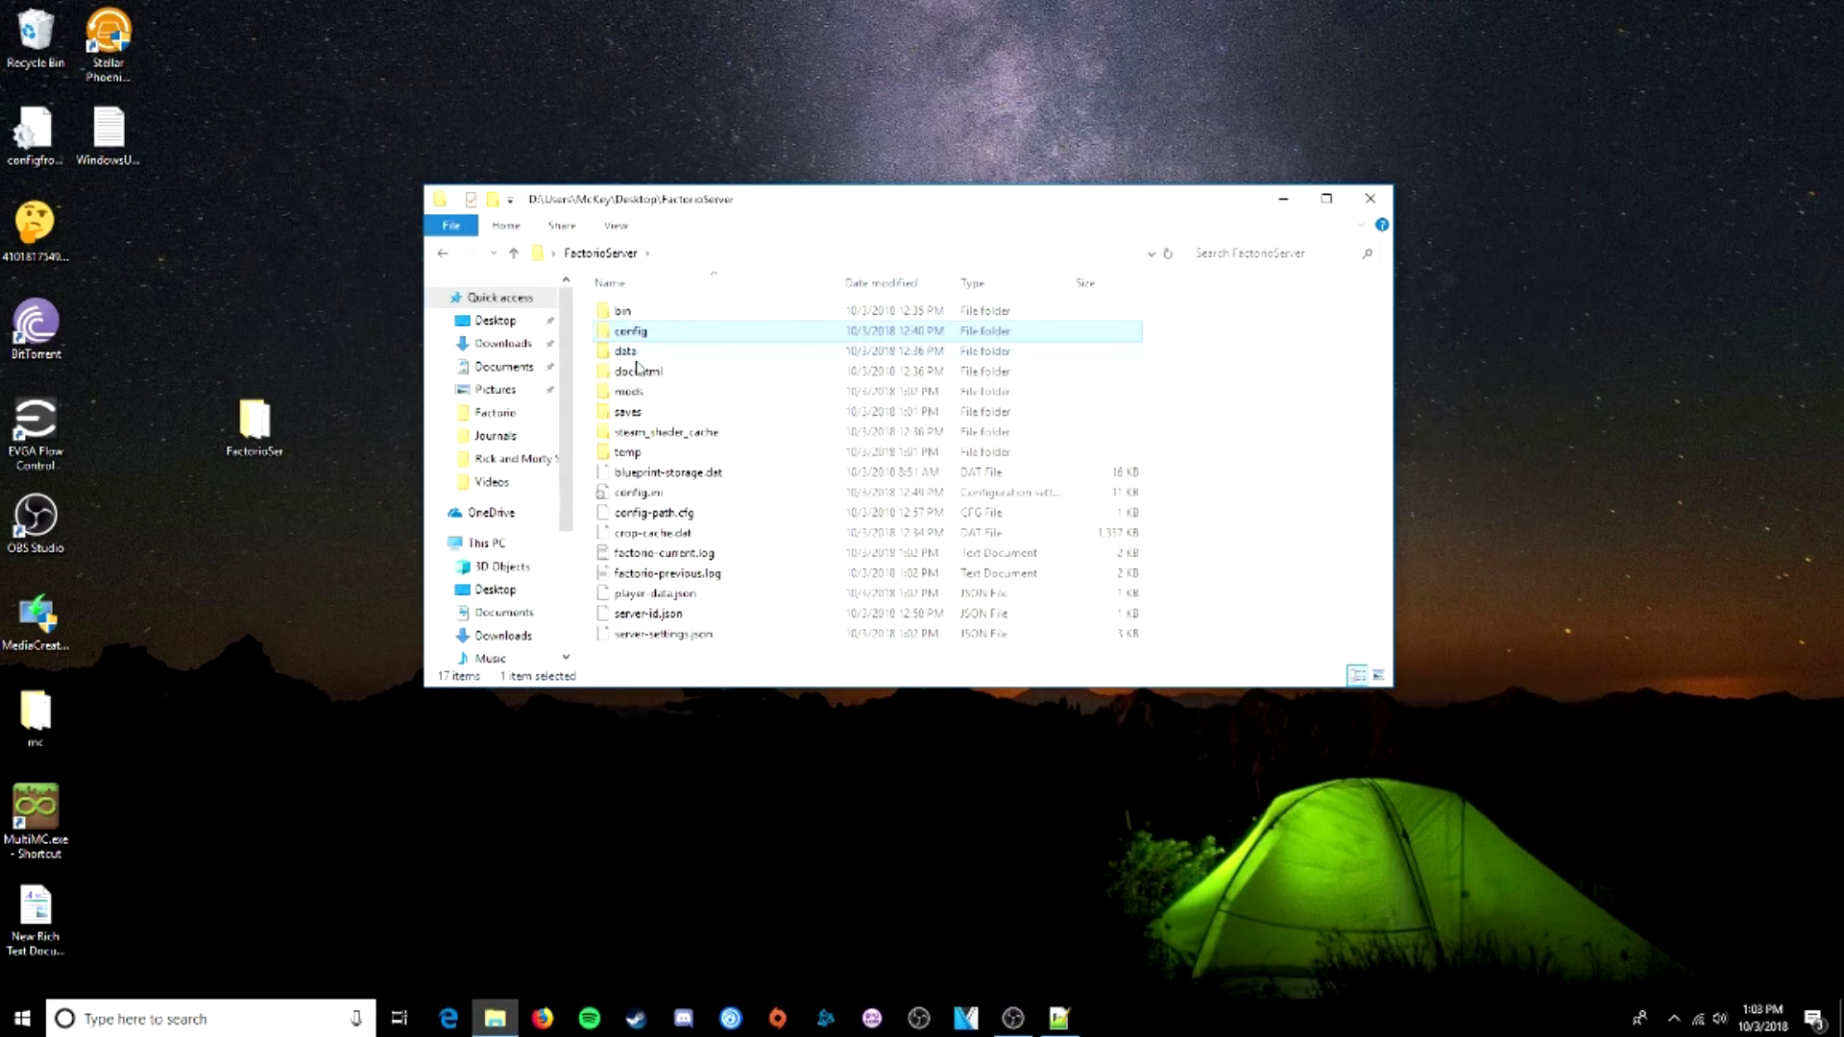
double_click(645, 309)
double_click(645, 311)
left_click(645, 392)
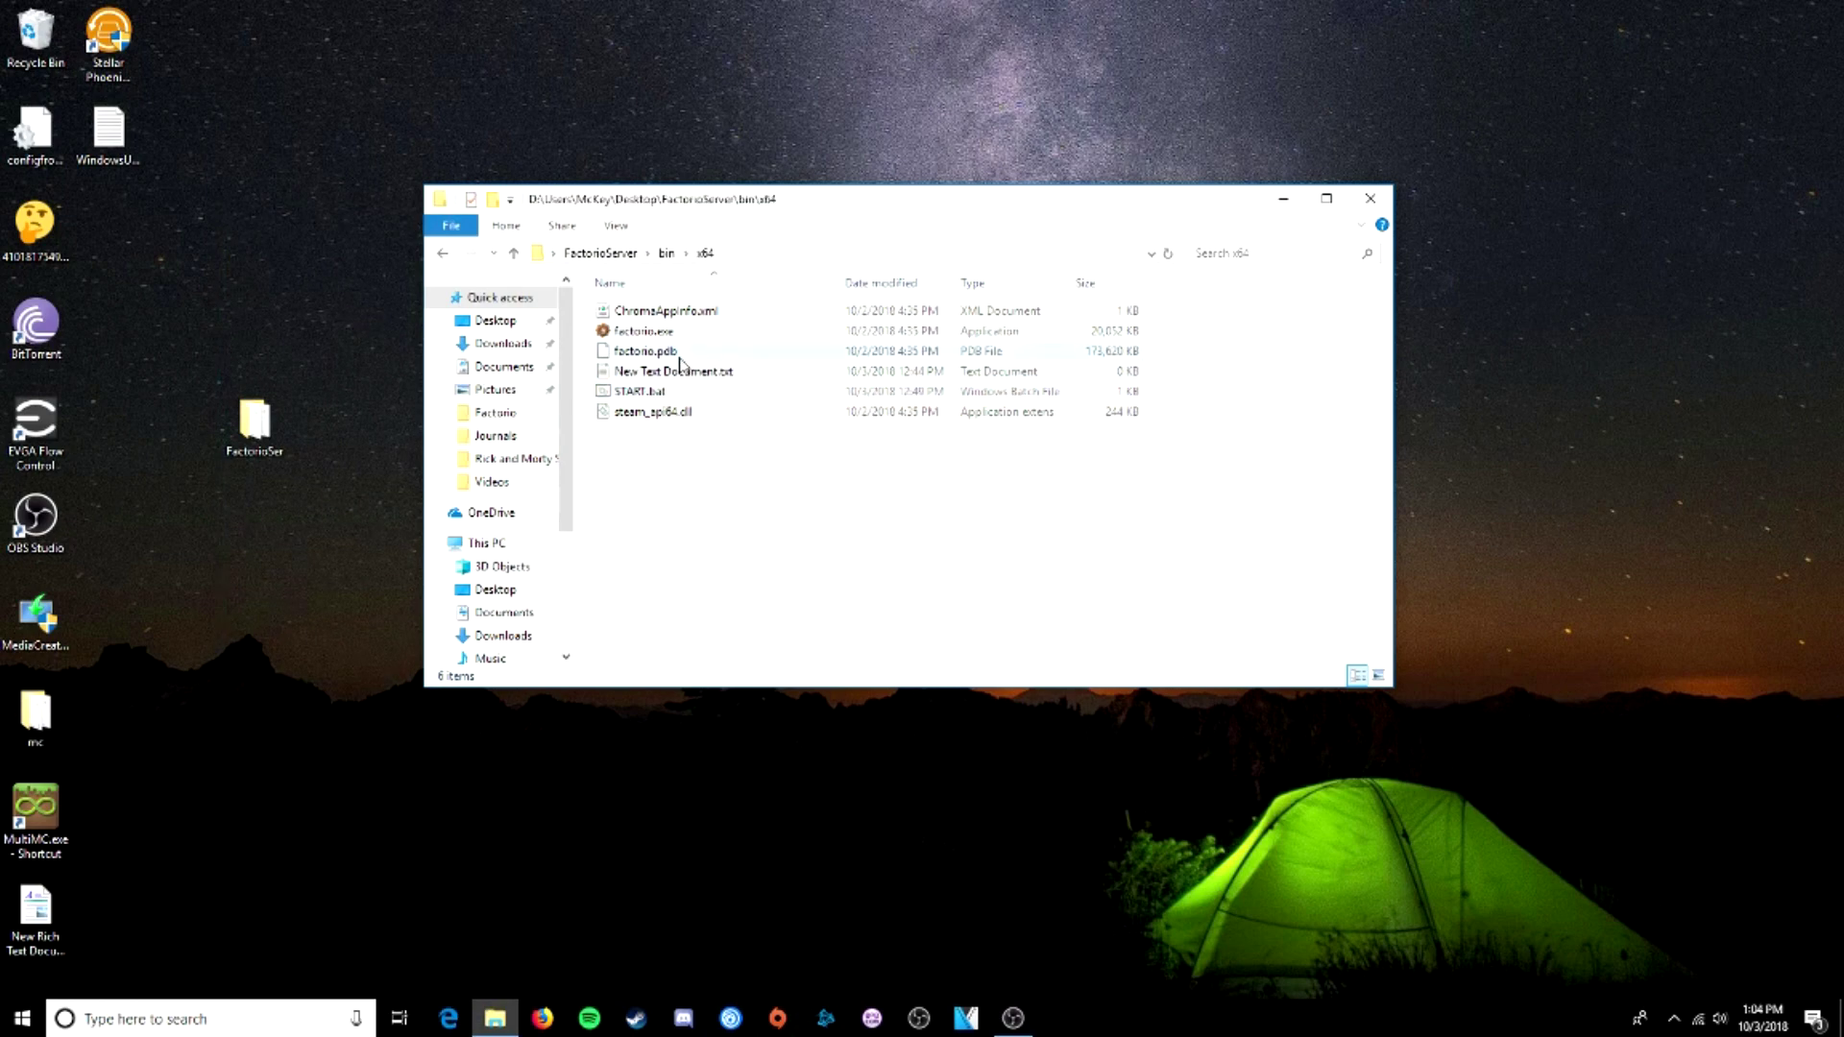
double_click(658, 394)
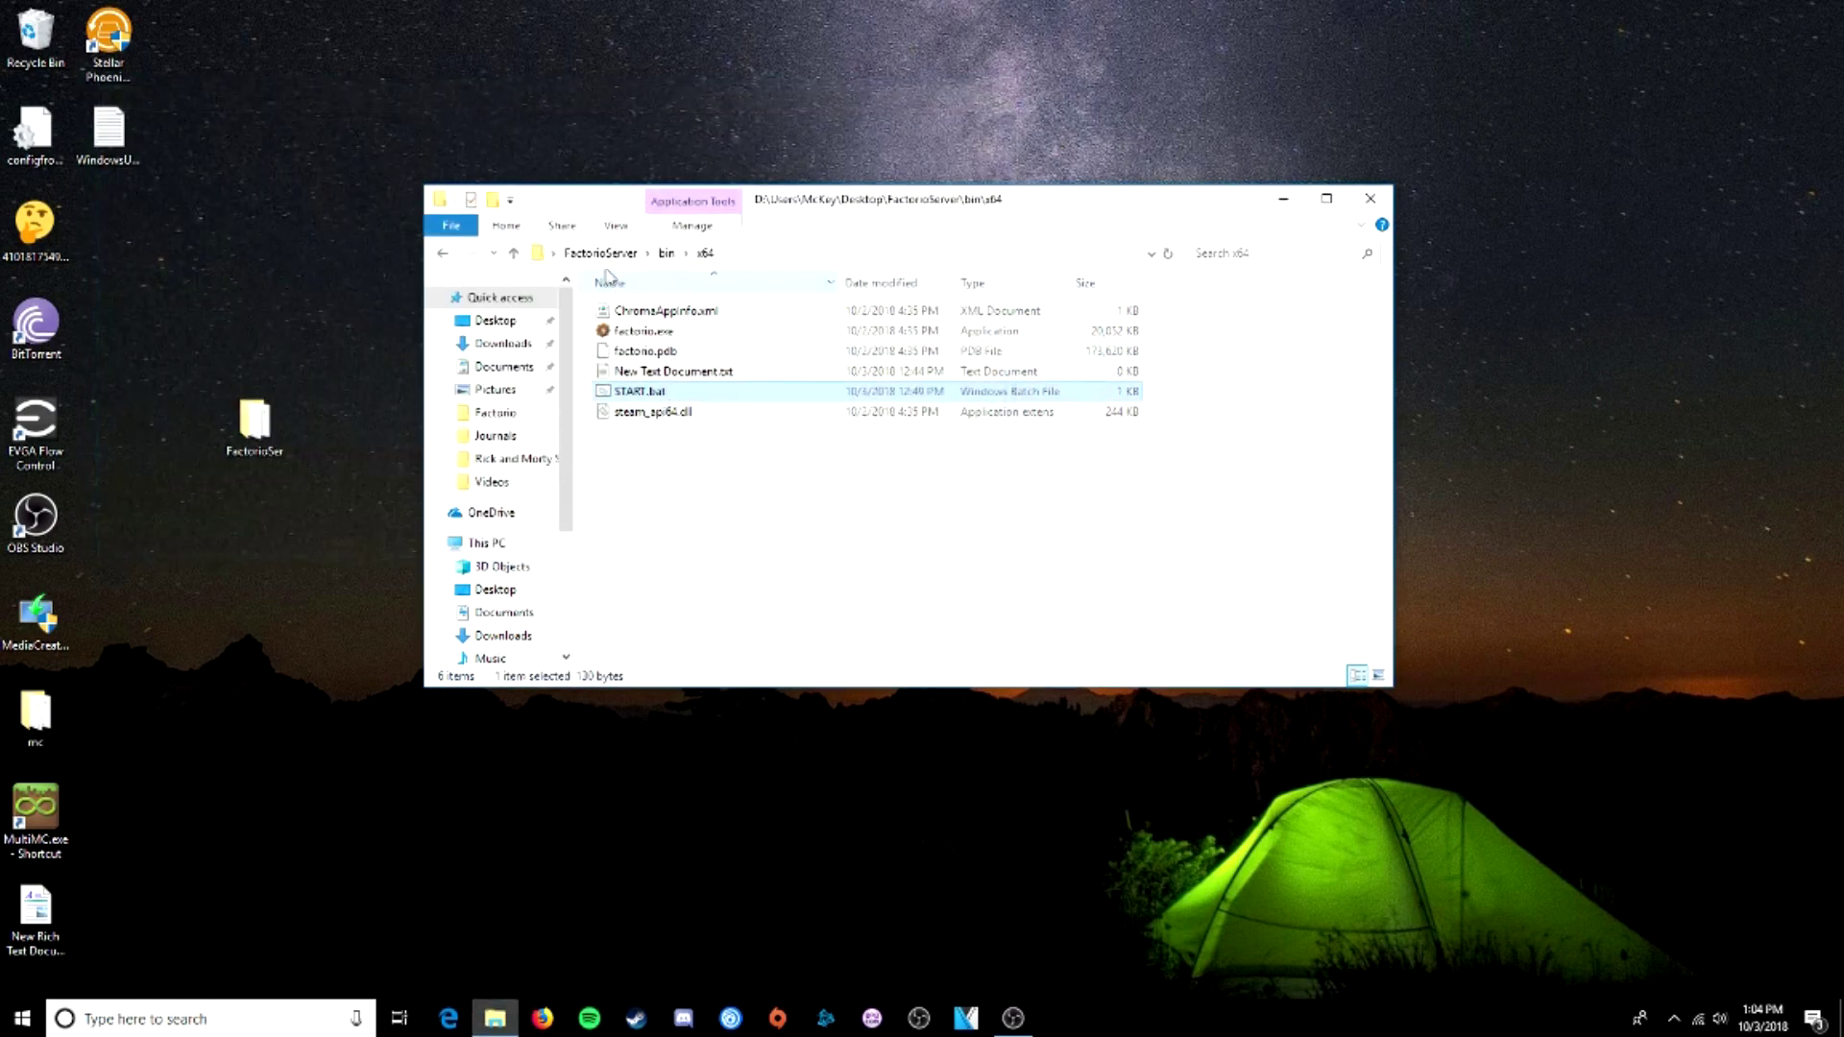
- Open config\config.ini in Notepad++
left_click(601, 252)
double_click(632, 330)
right_click(642, 315)
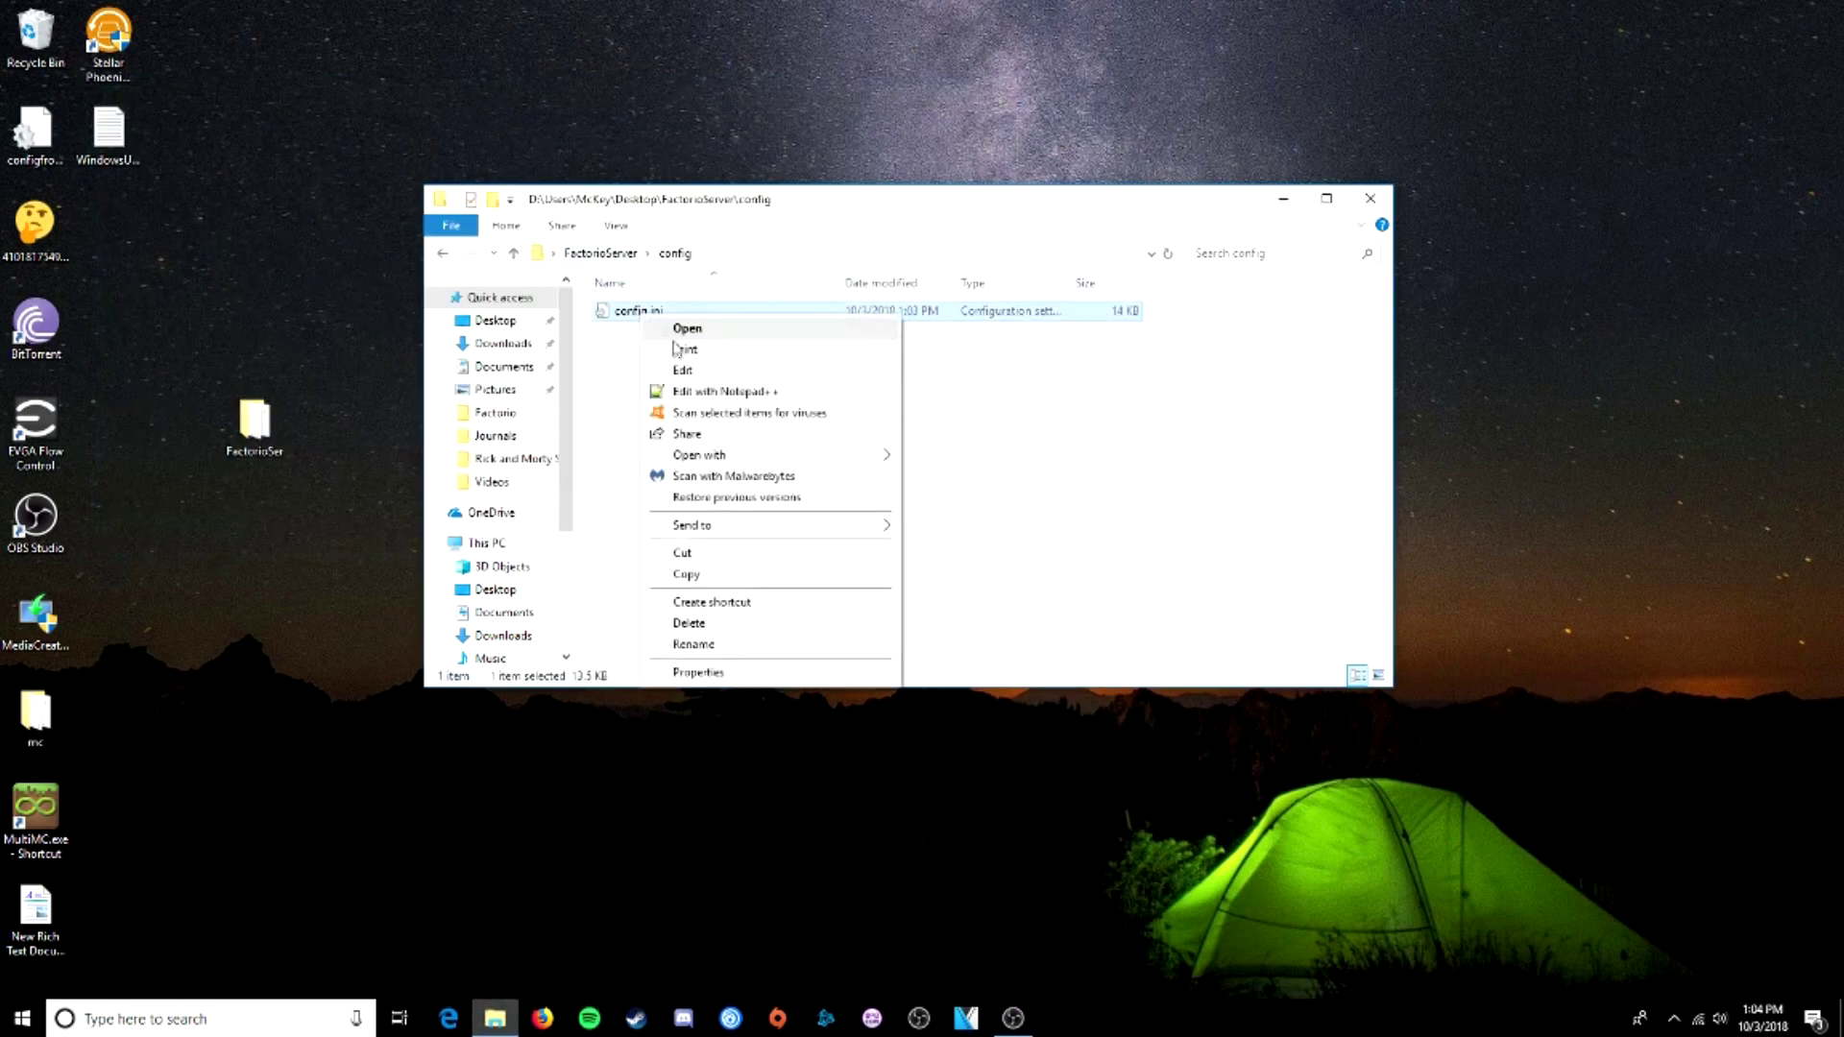
left_click(687, 391)
left_click_drag(707, 113, 657, 141)
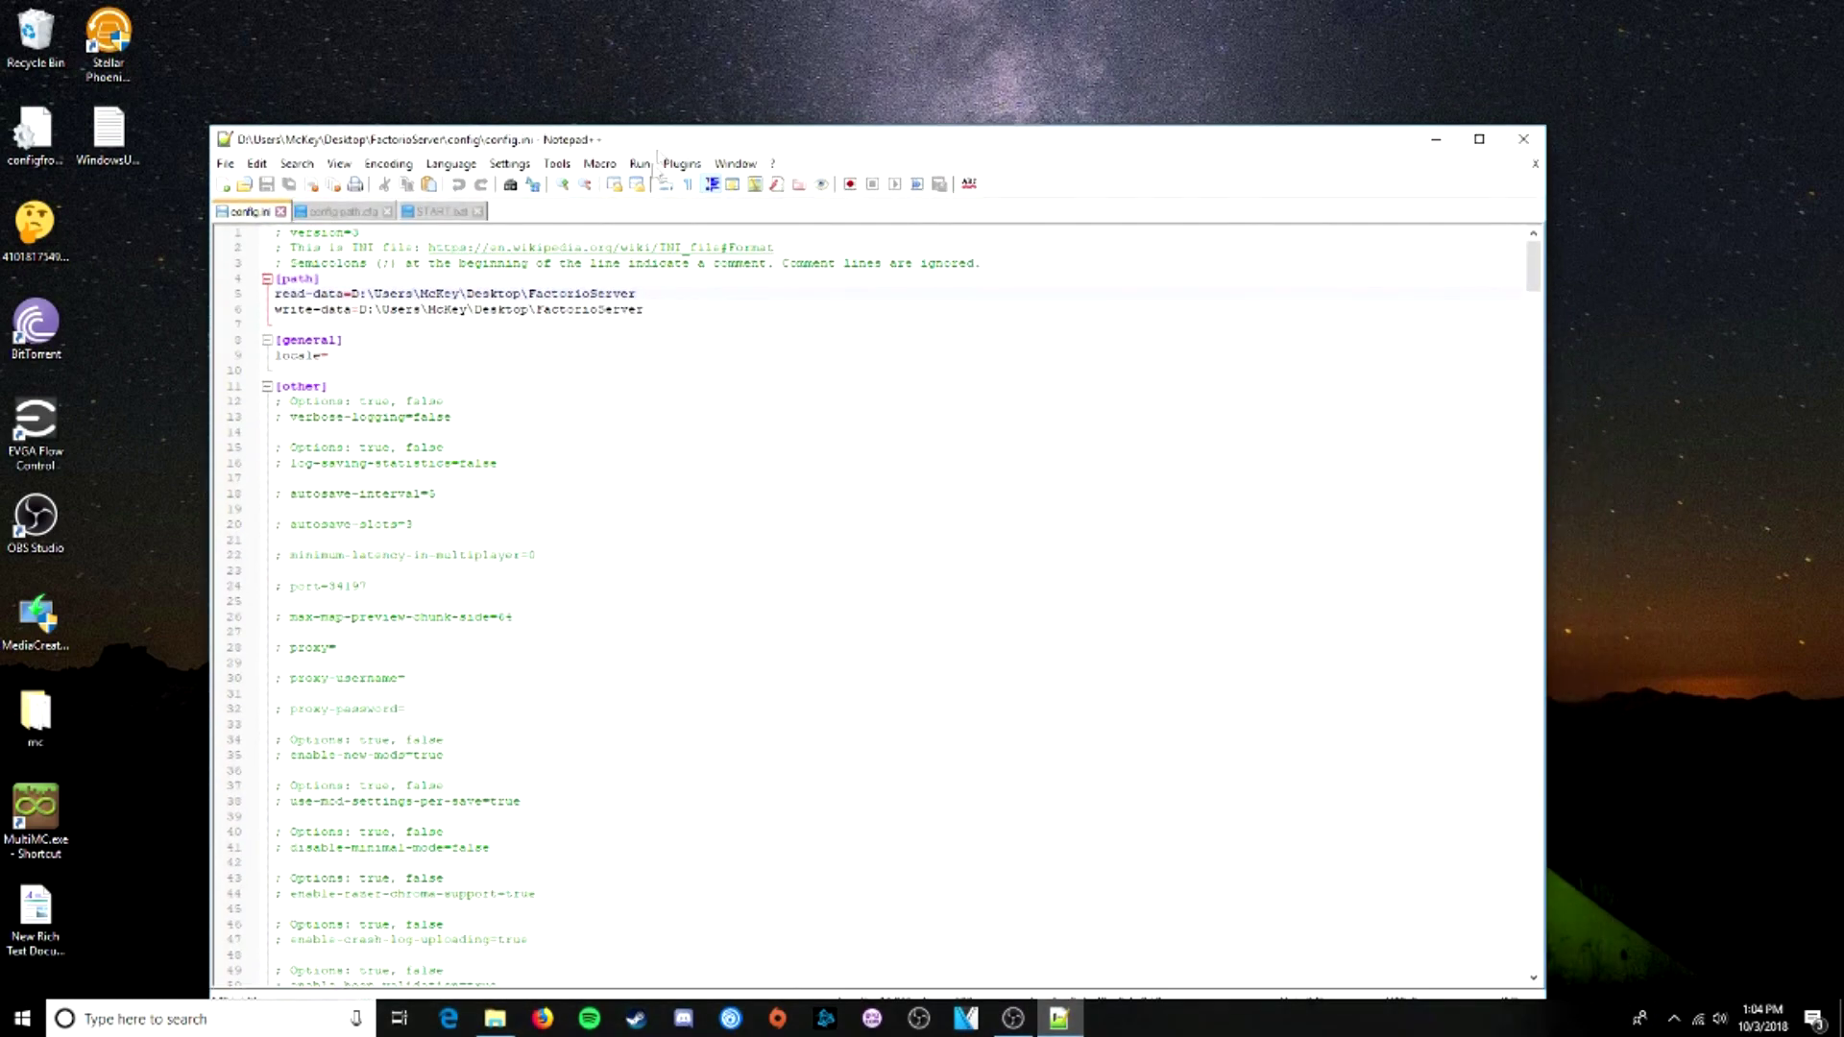
- Append \data back to the read-data path, save config.ini, and close it
type("\\data")
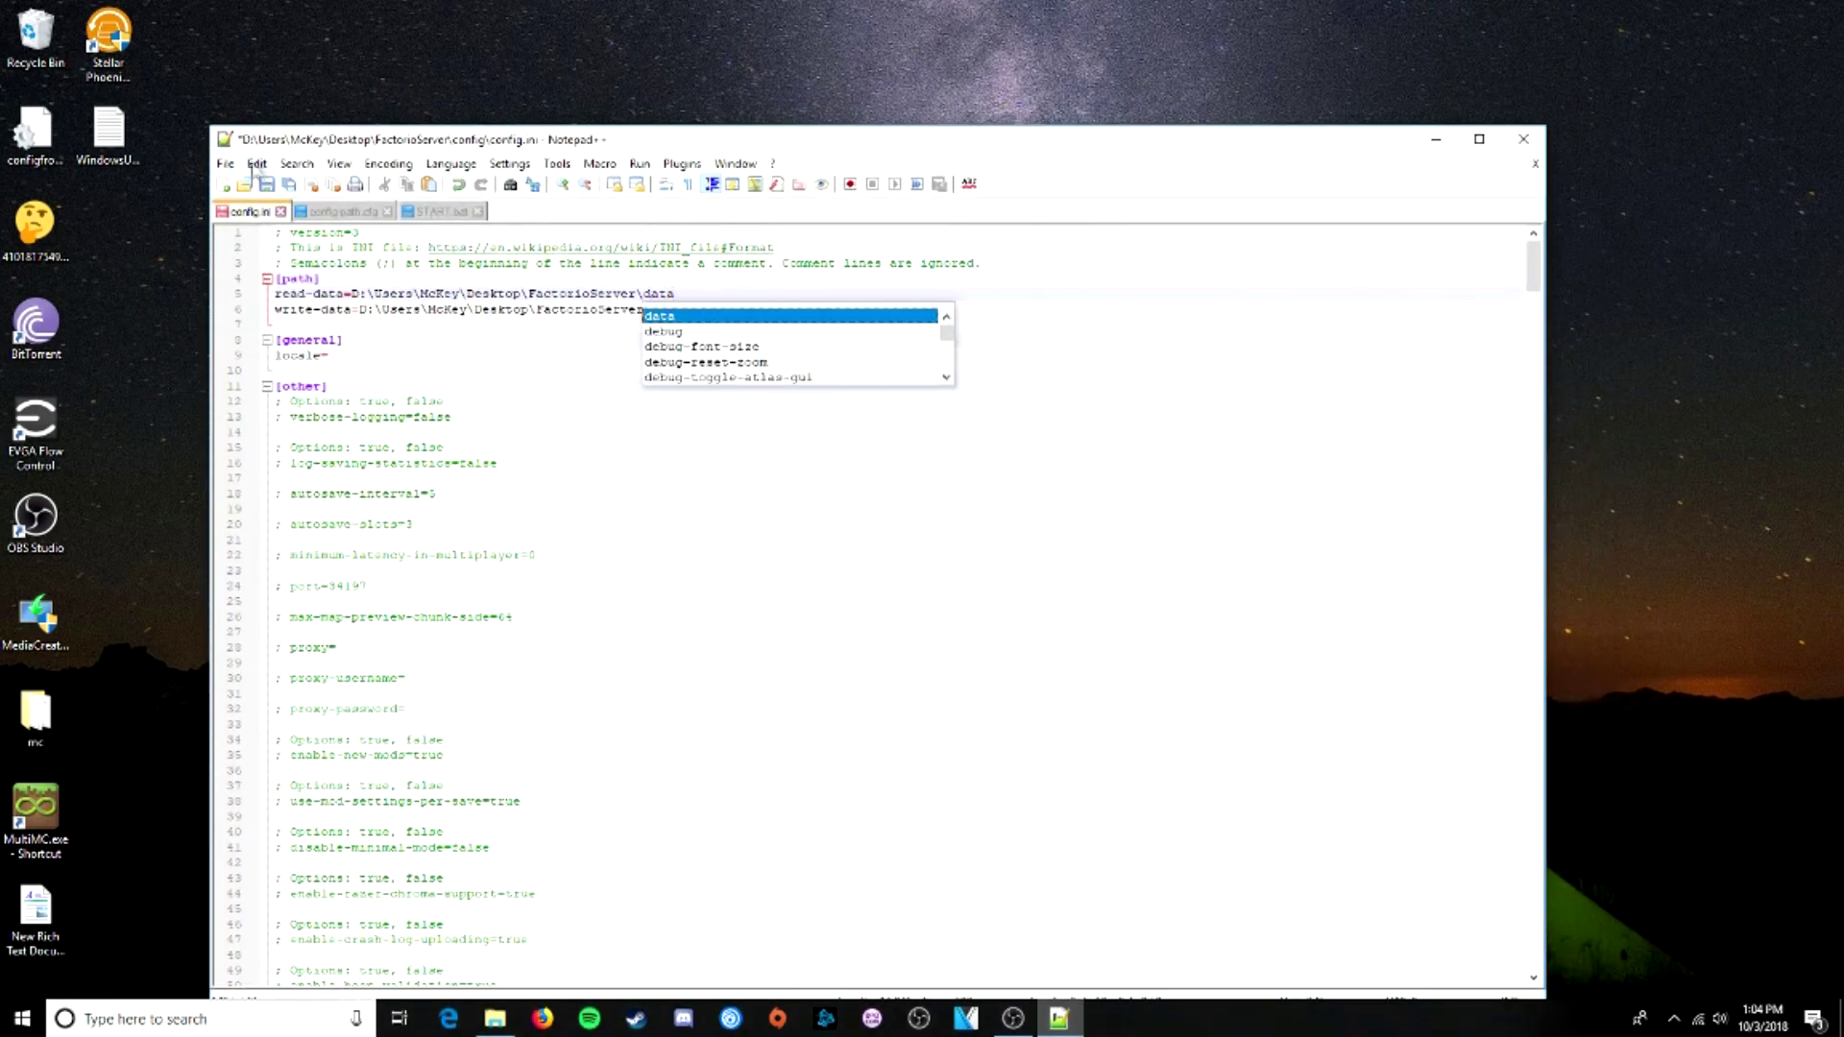
left_click(225, 163)
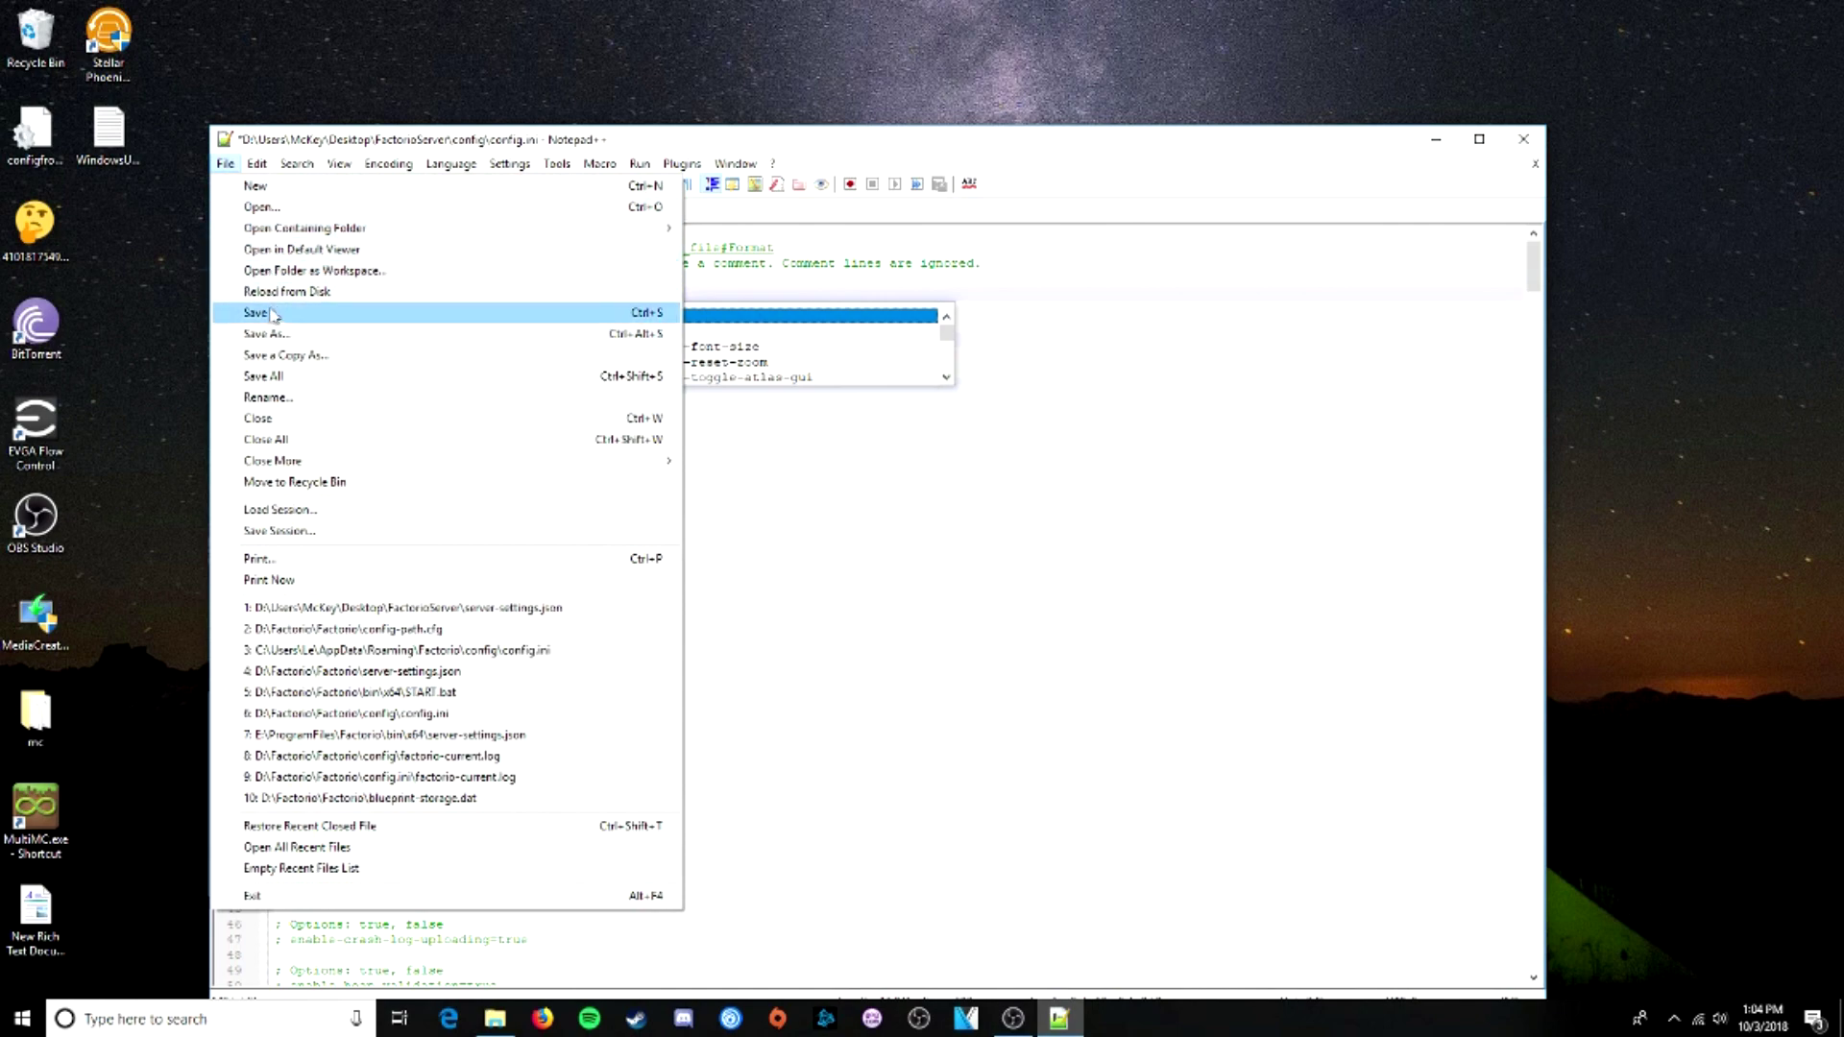
left_click(370, 308)
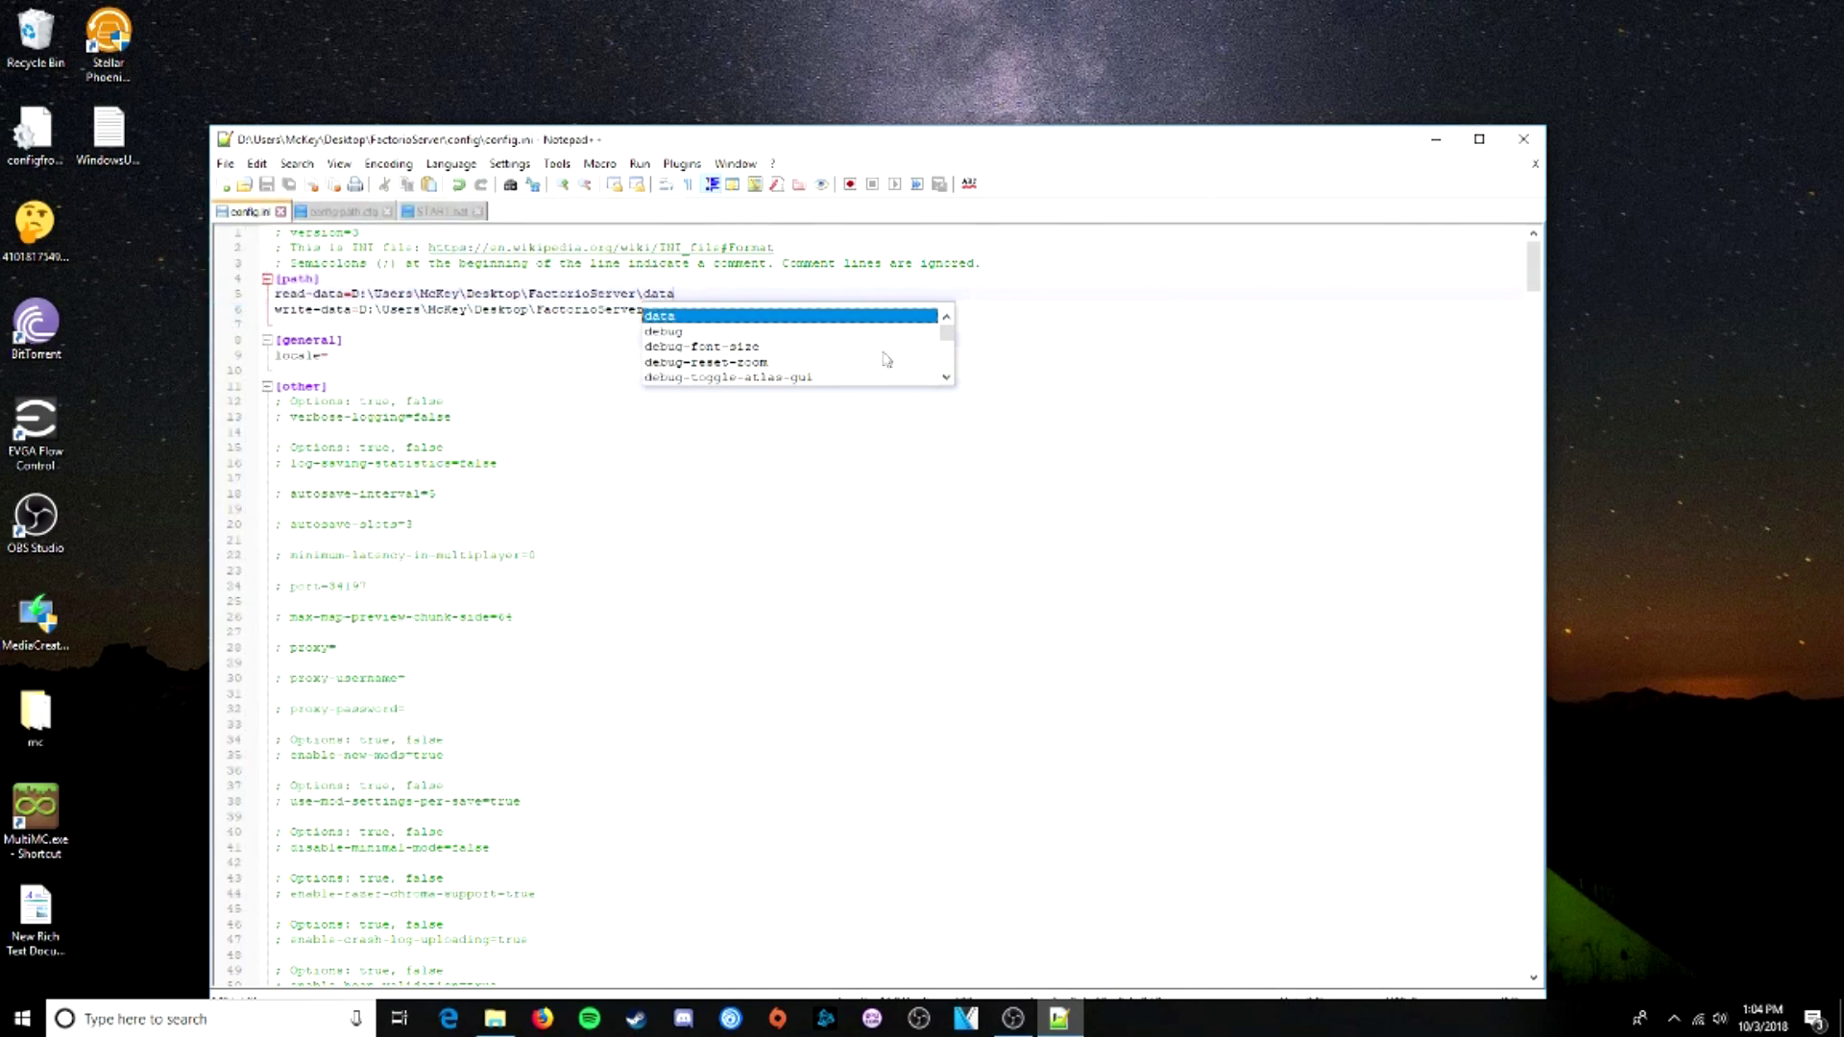
left_click(280, 212)
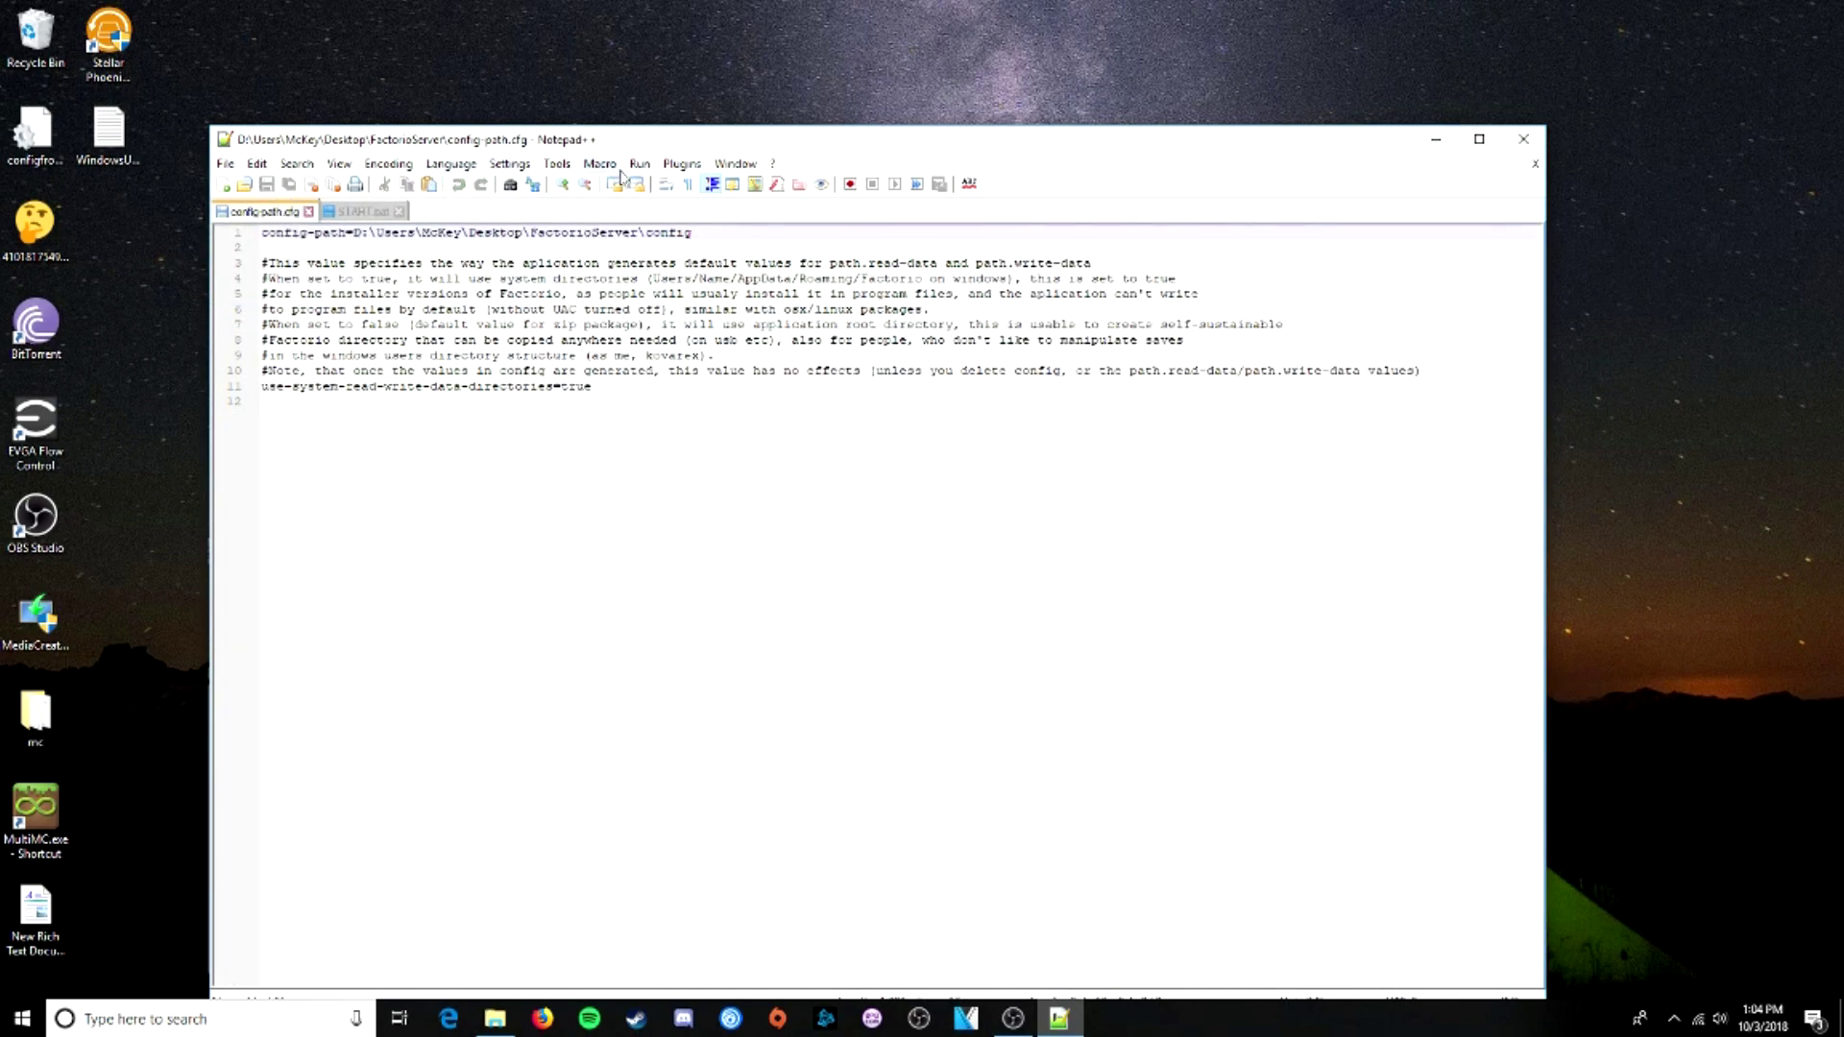
- Delete the top-level config.ini from the FactorioServer folder
left_click_drag(669, 141, 929, 392)
left_click(1636, 398)
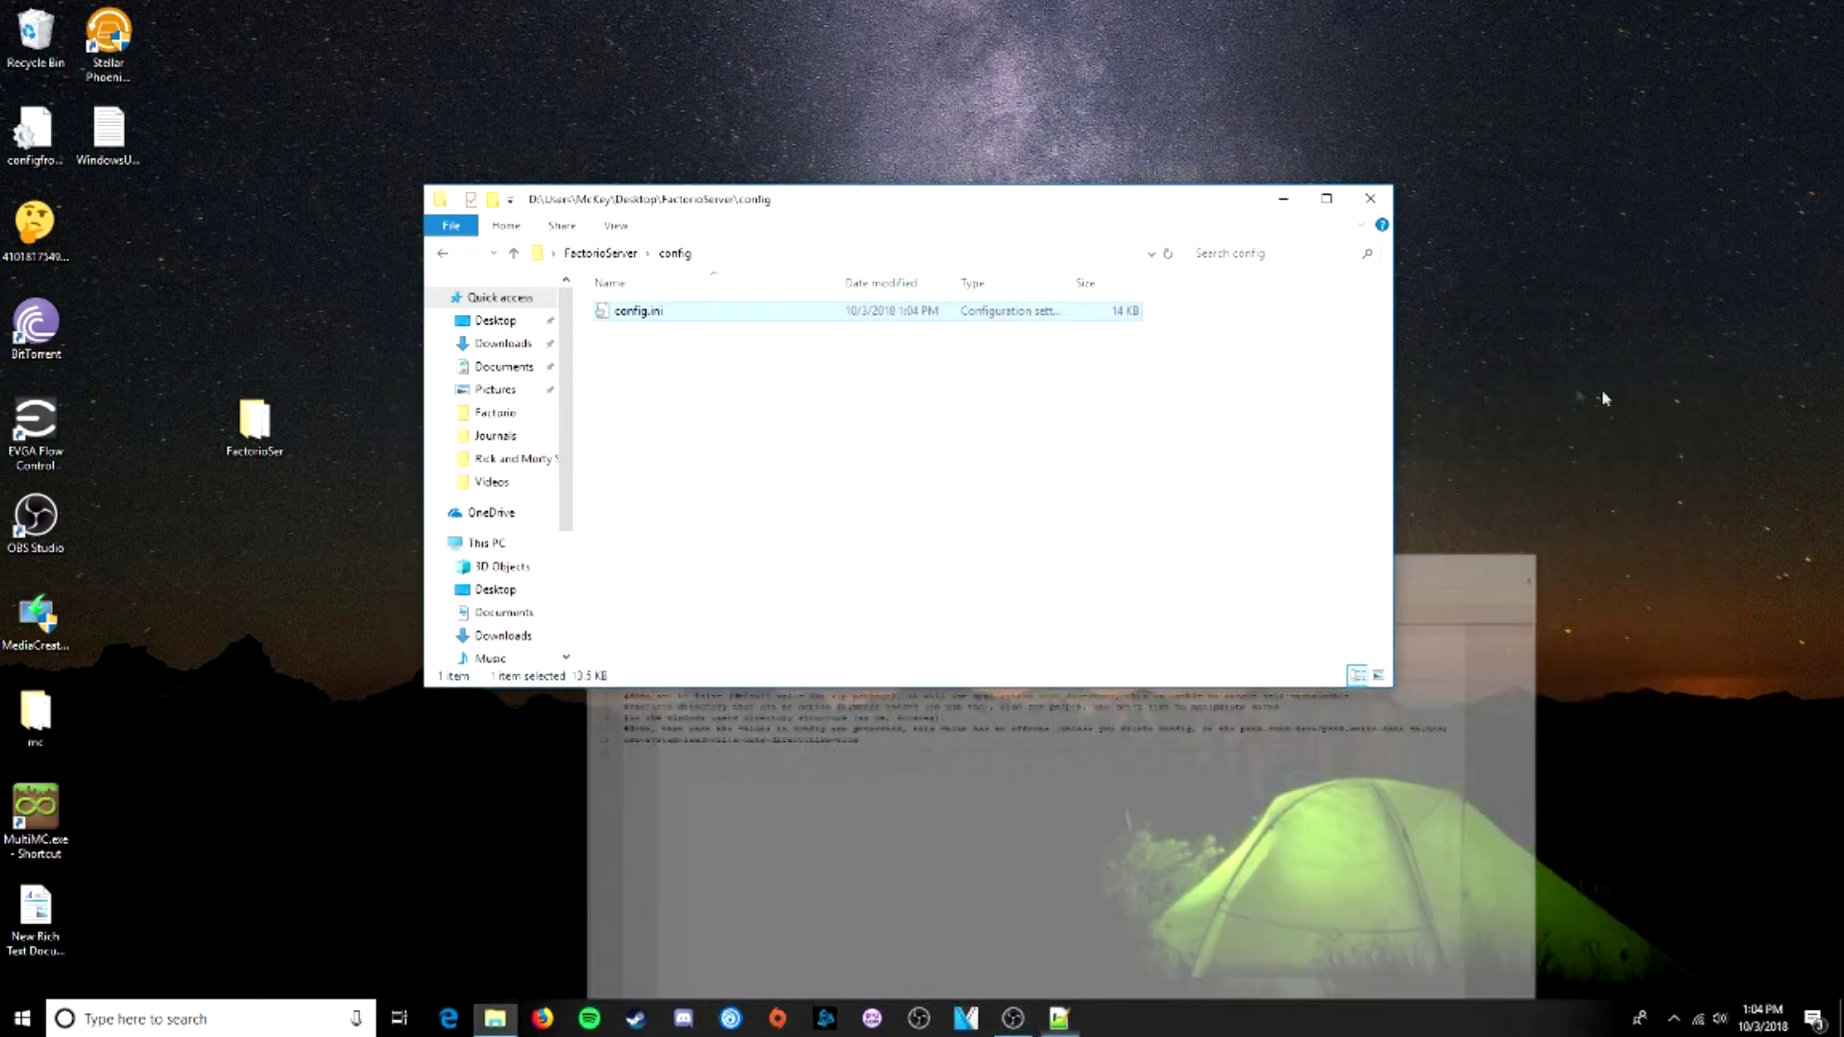
left_click(618, 254)
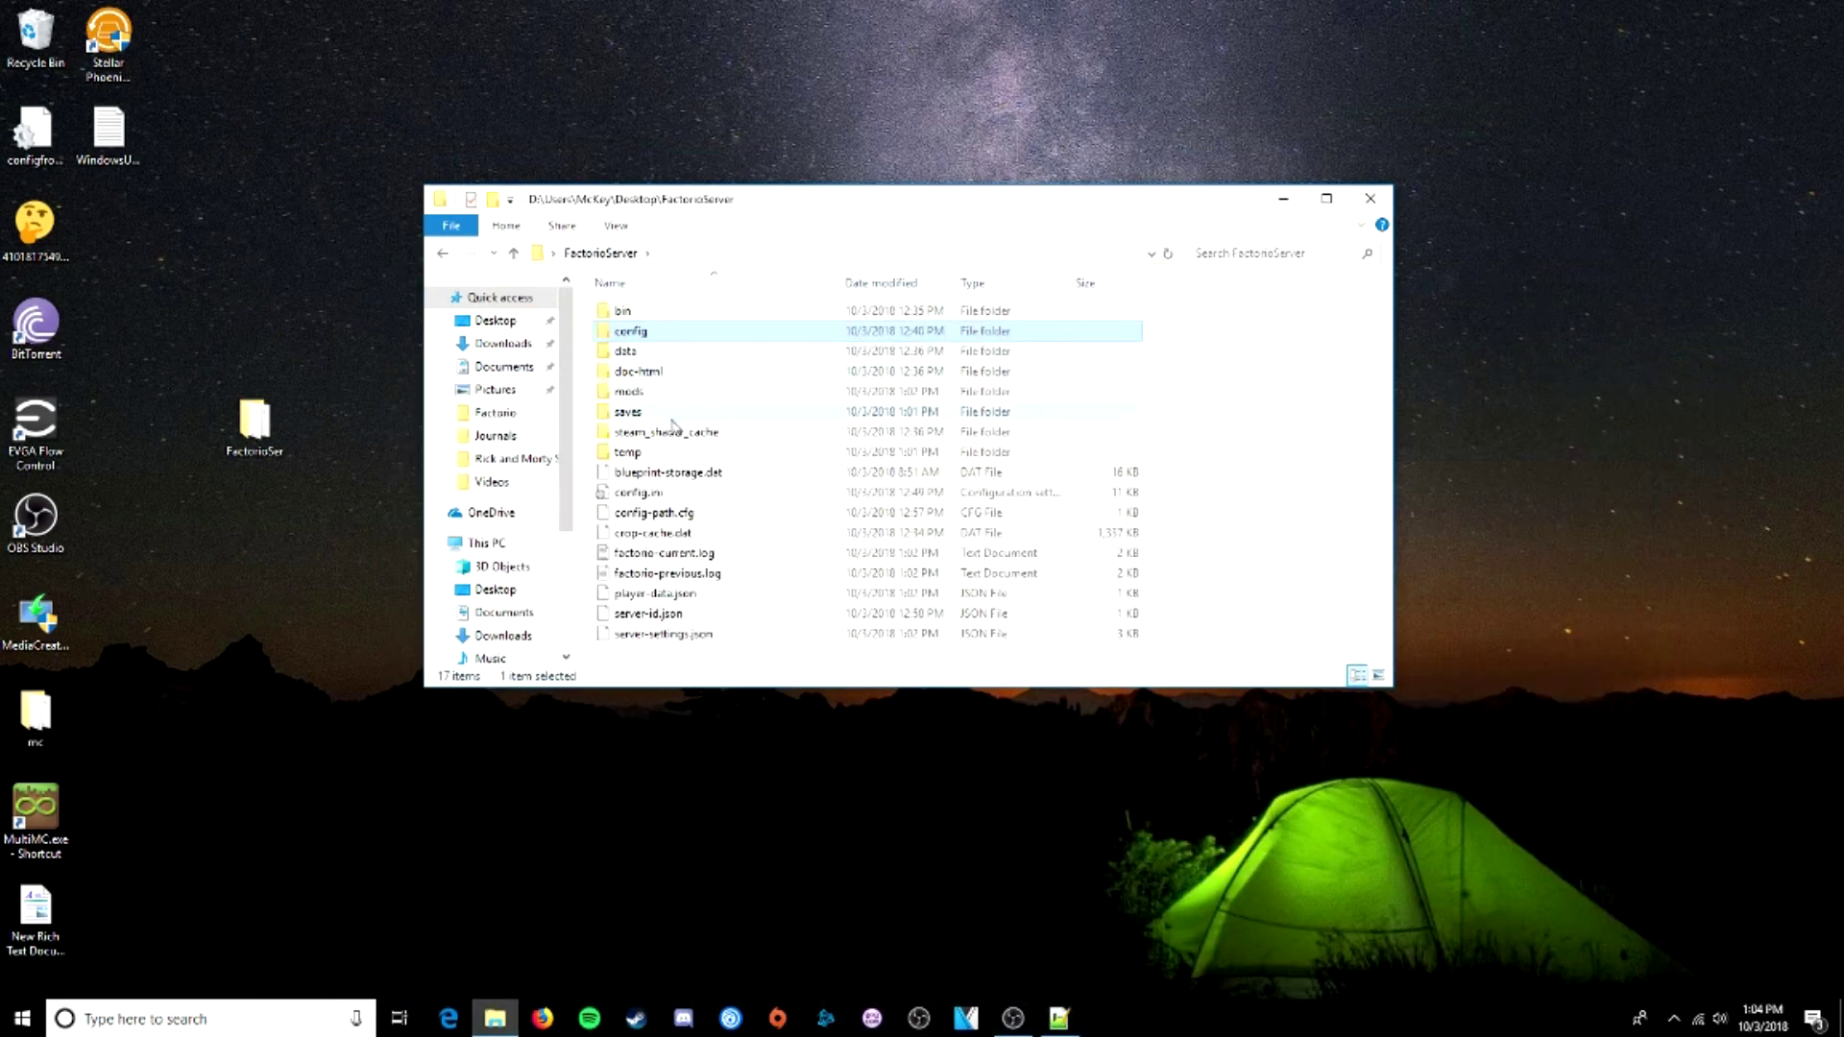
left_click(639, 492)
key("Delete")
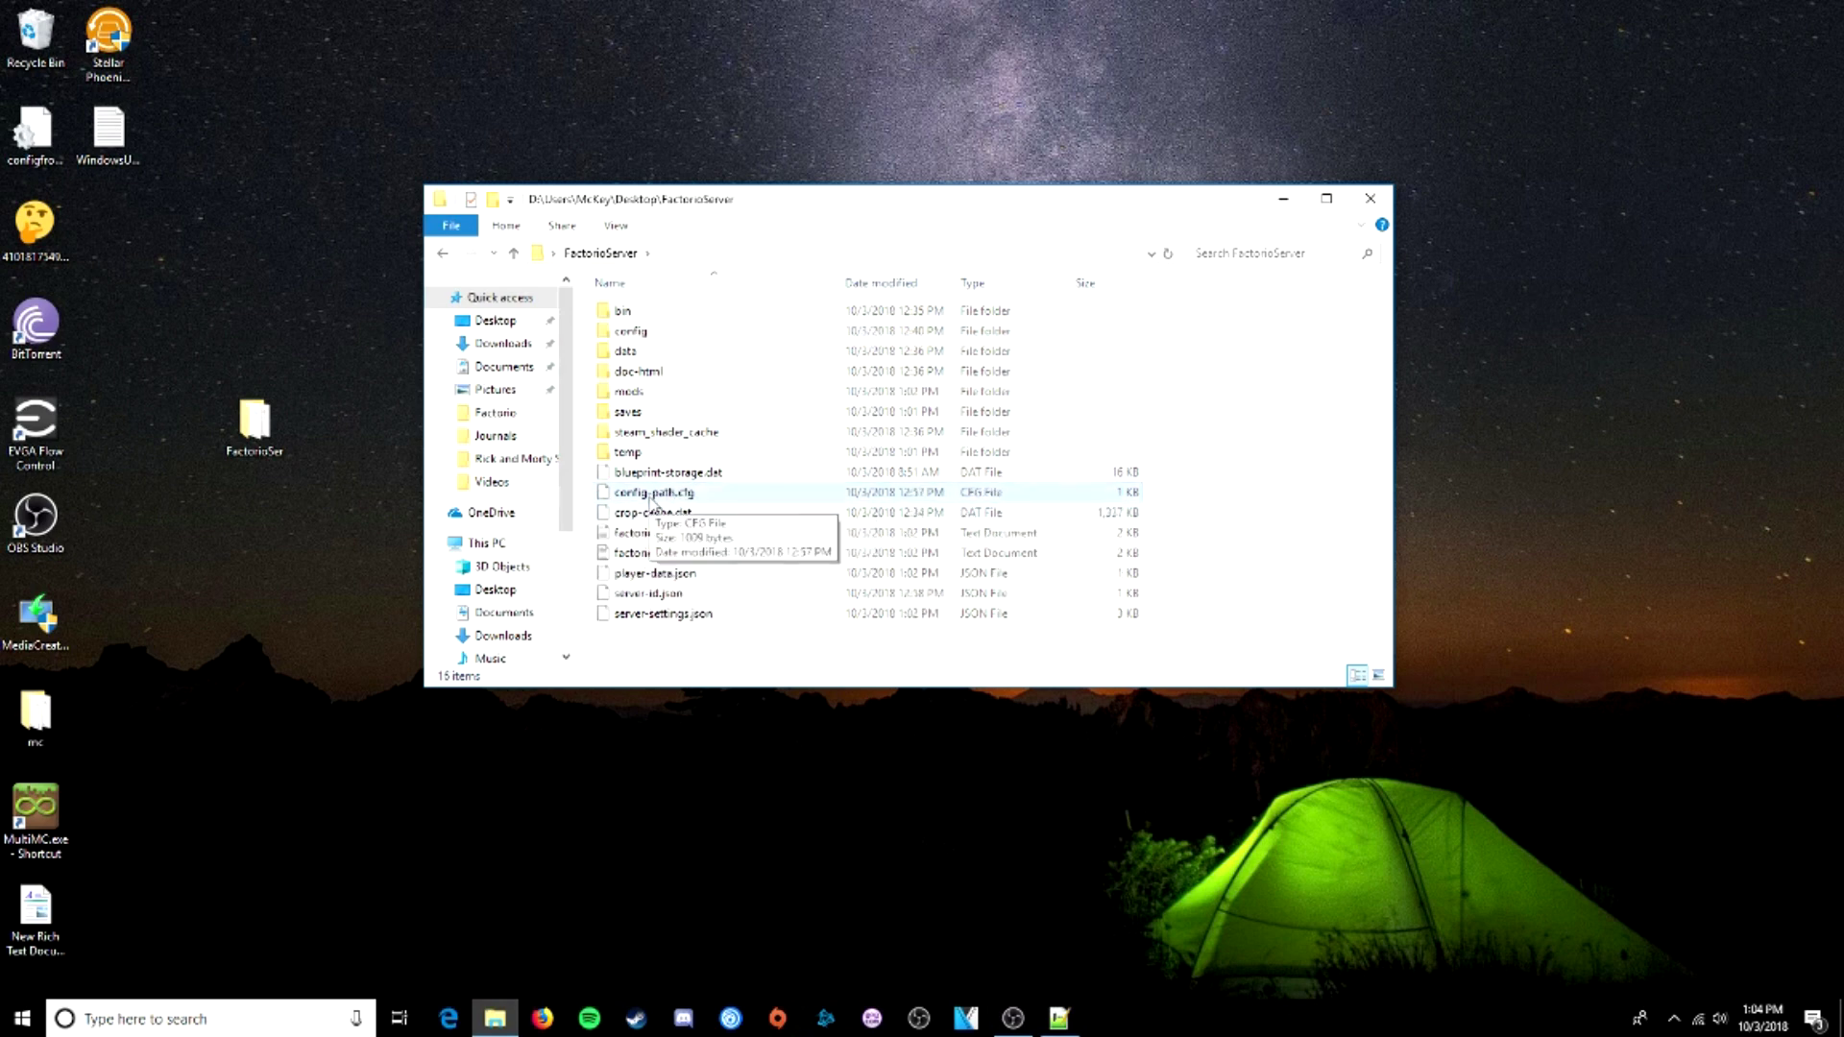
- Remove the trailing \config from line 1 of config-path.cfg and save it
right_click(651, 497)
left_click(702, 530)
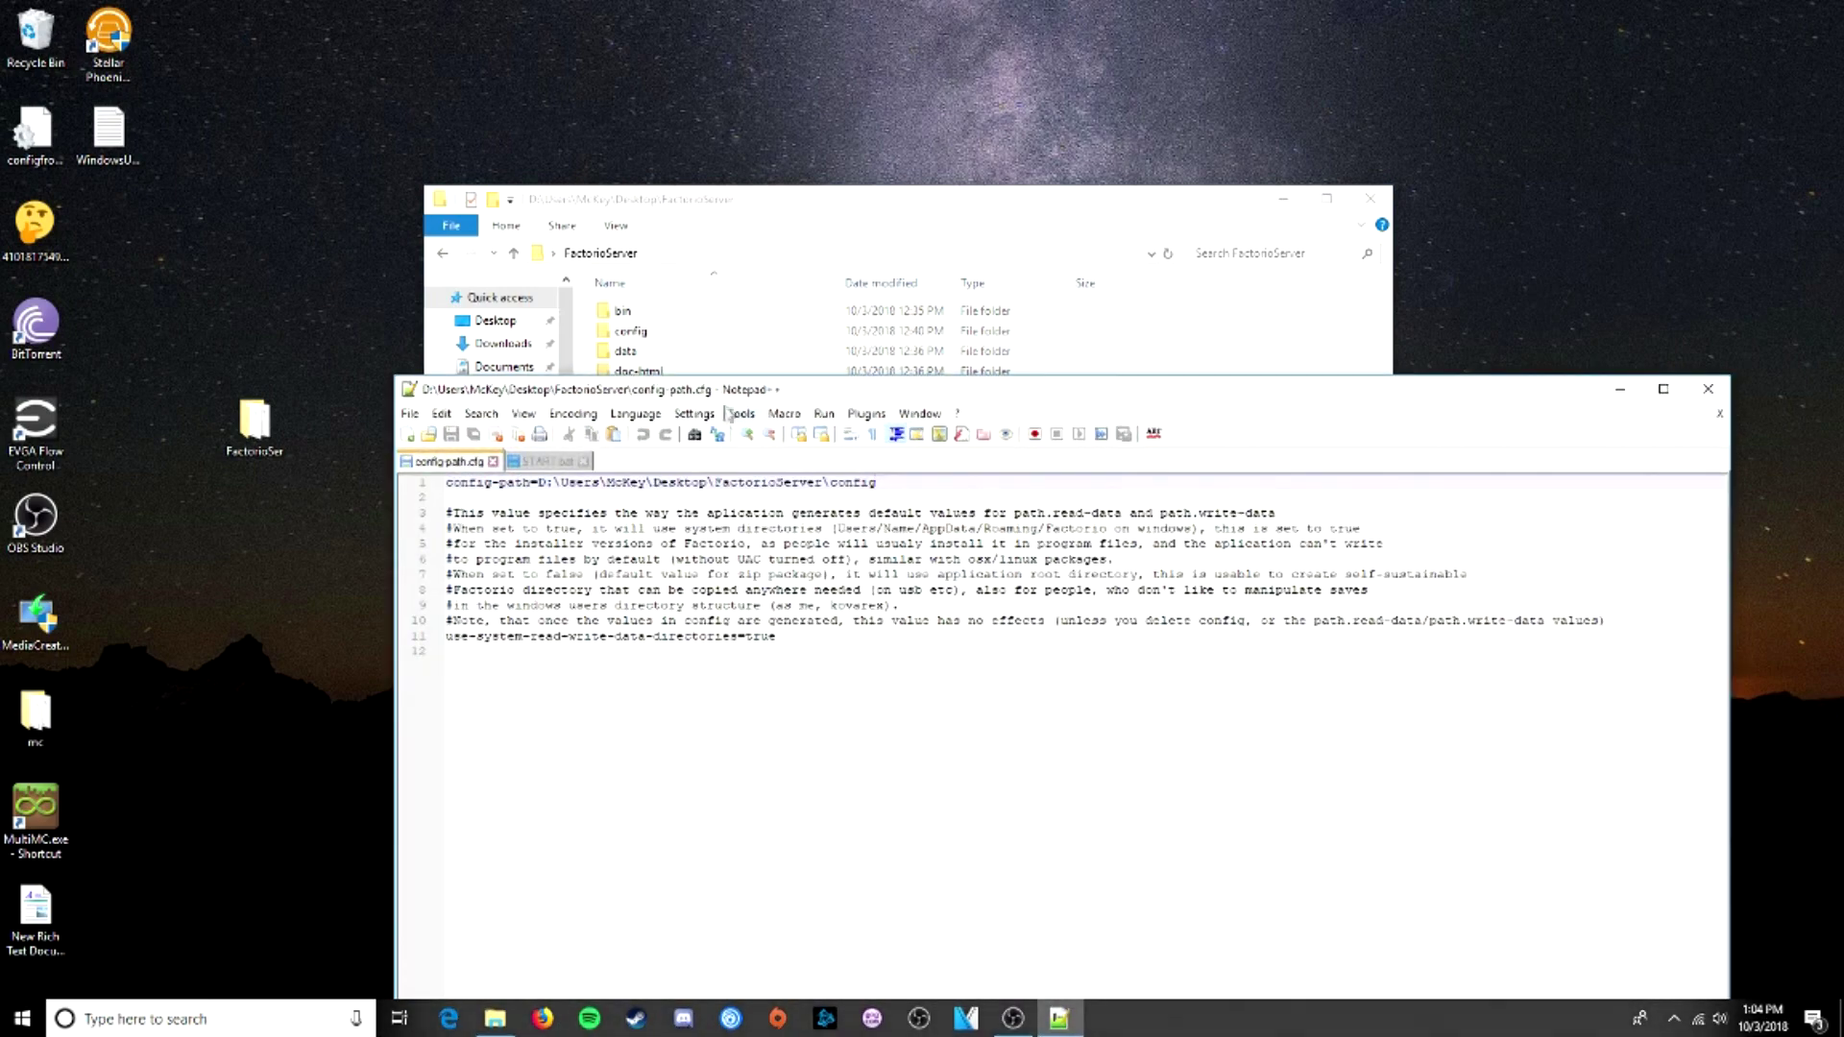
left_click_drag(727, 389, 586, 159)
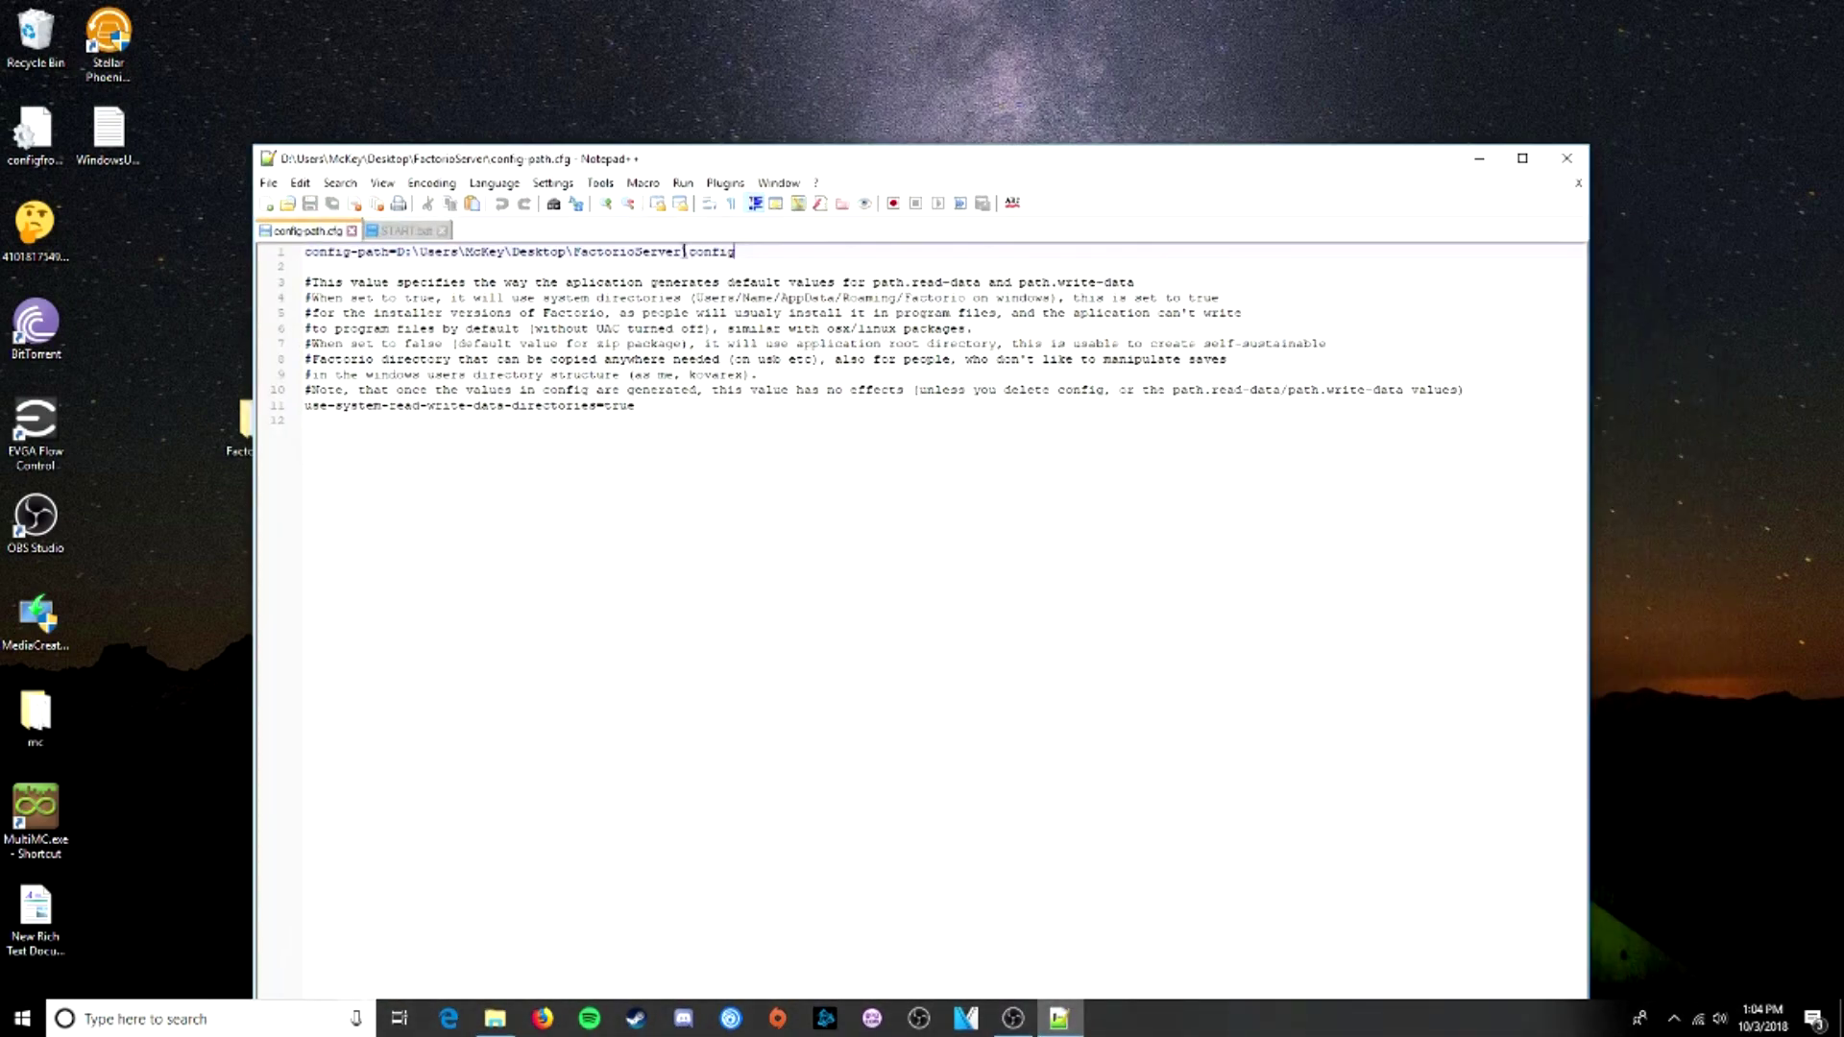
left_click_drag(685, 252, 781, 259)
key("BackSpace")
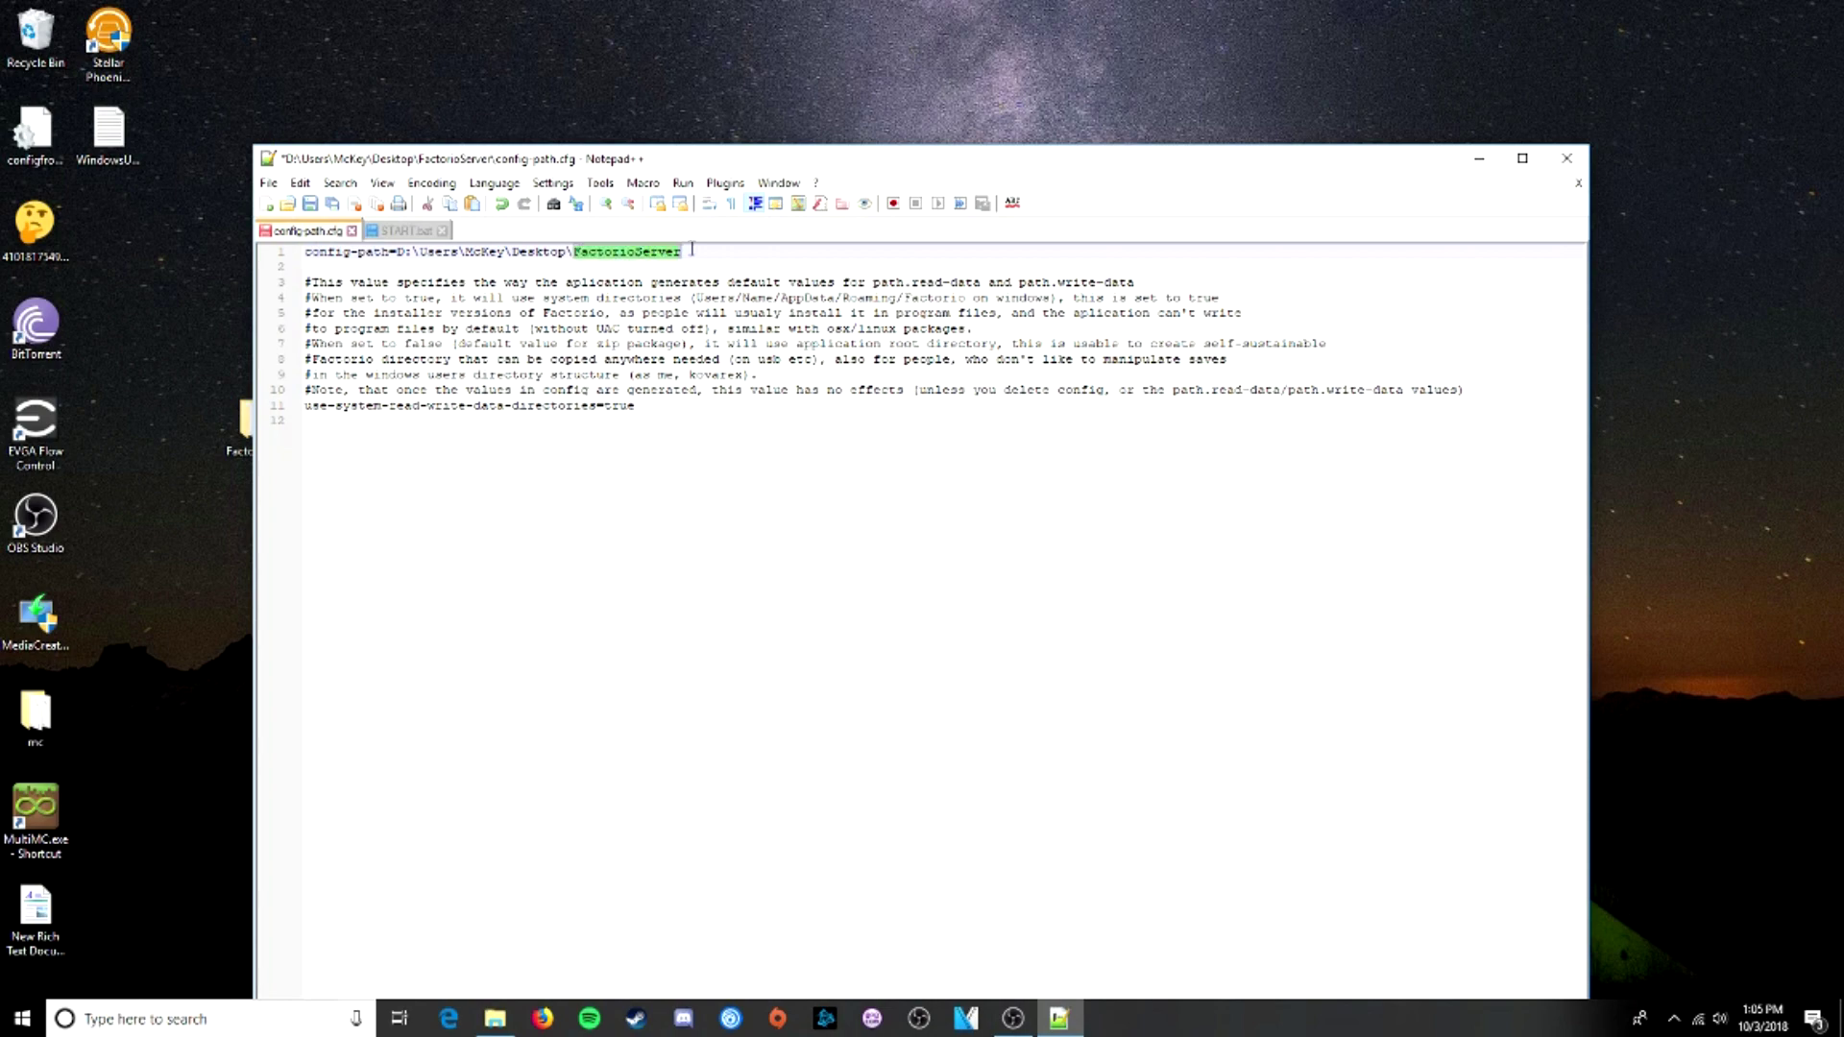
left_click(269, 182)
left_click(299, 332)
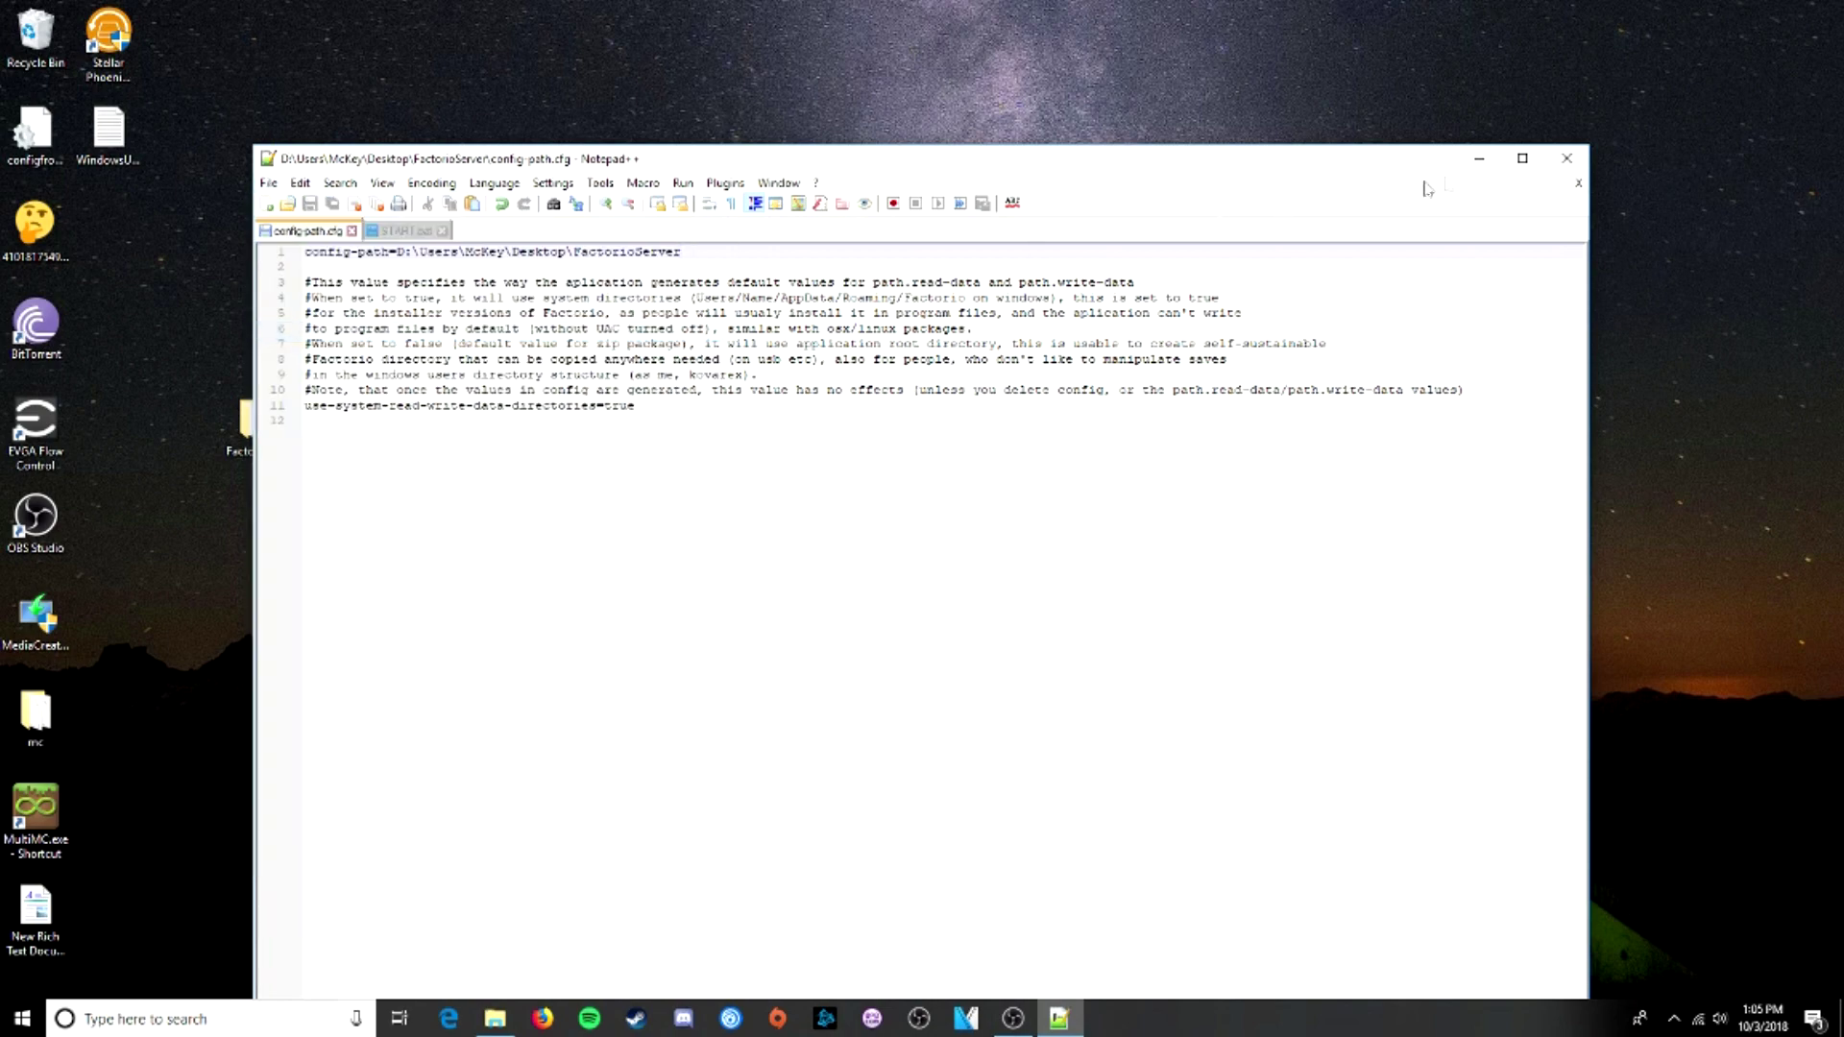
- Run START.bat again and dismiss the server-settings.json unexpected-character error
left_click(1479, 159)
left_click(1364, 190)
double_click(785, 493)
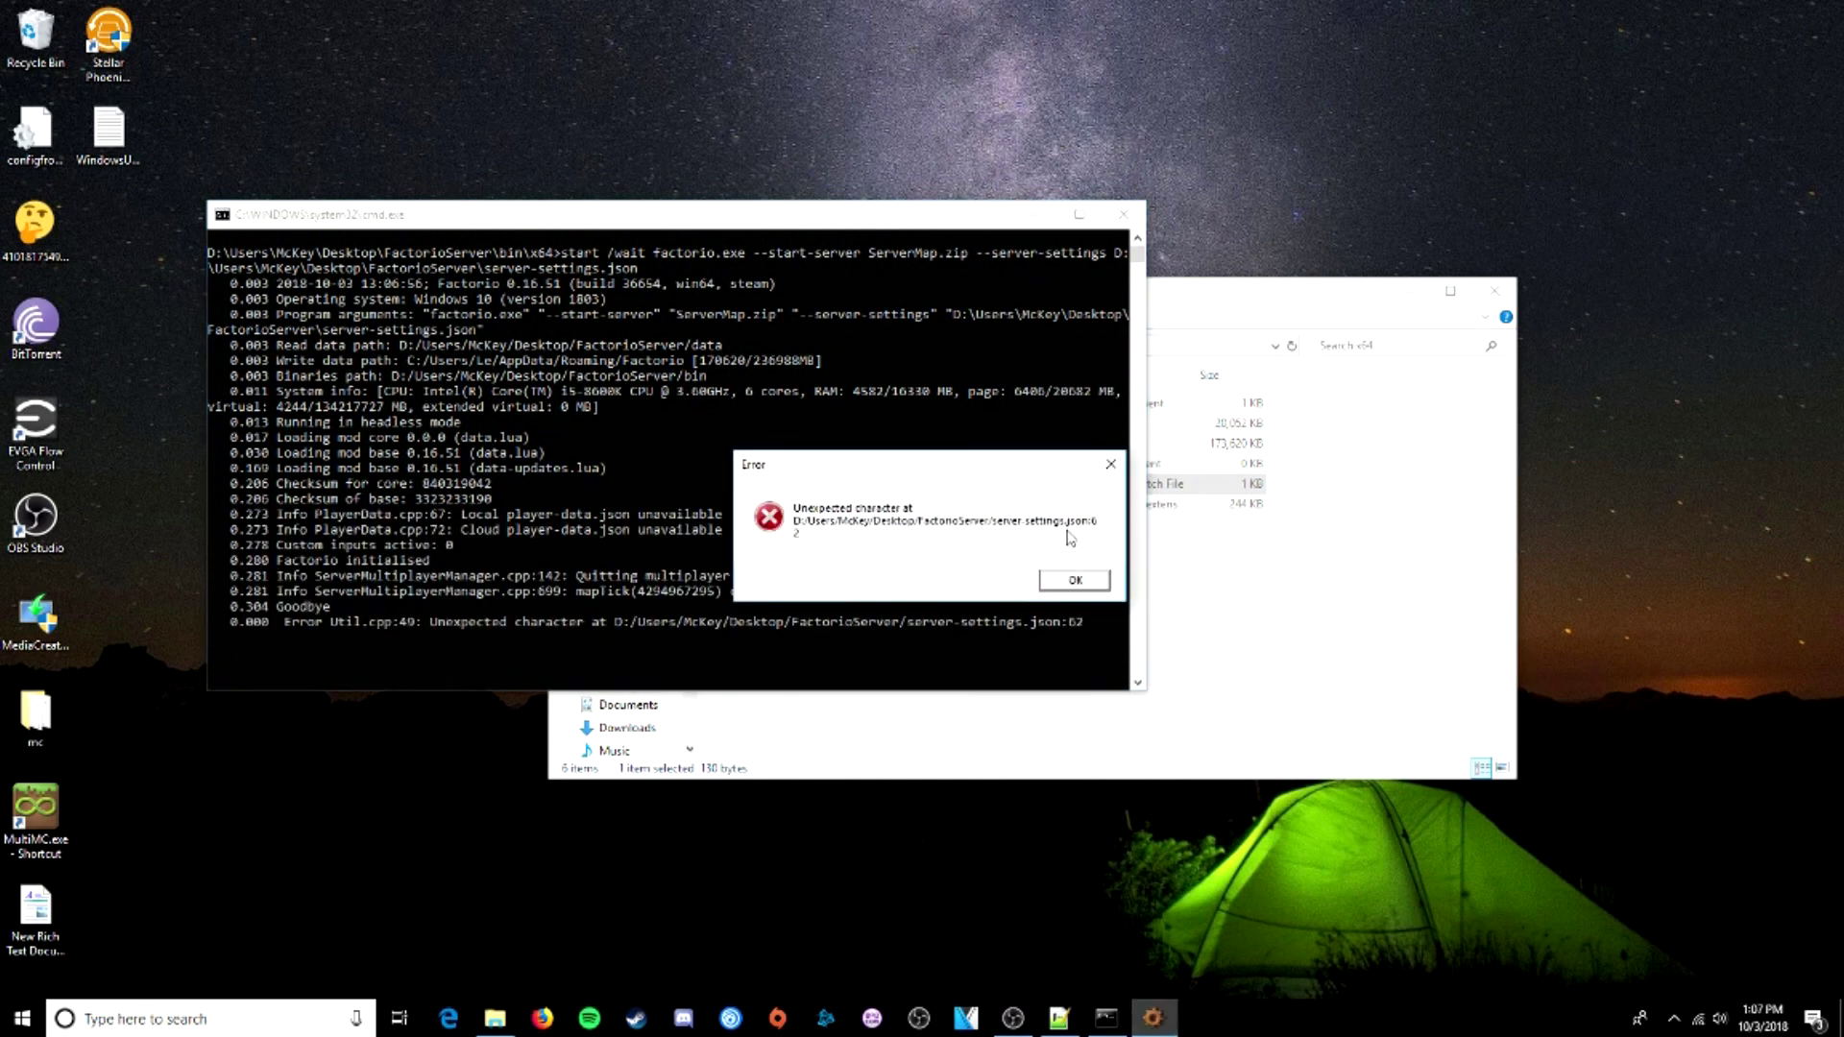
left_click(1072, 581)
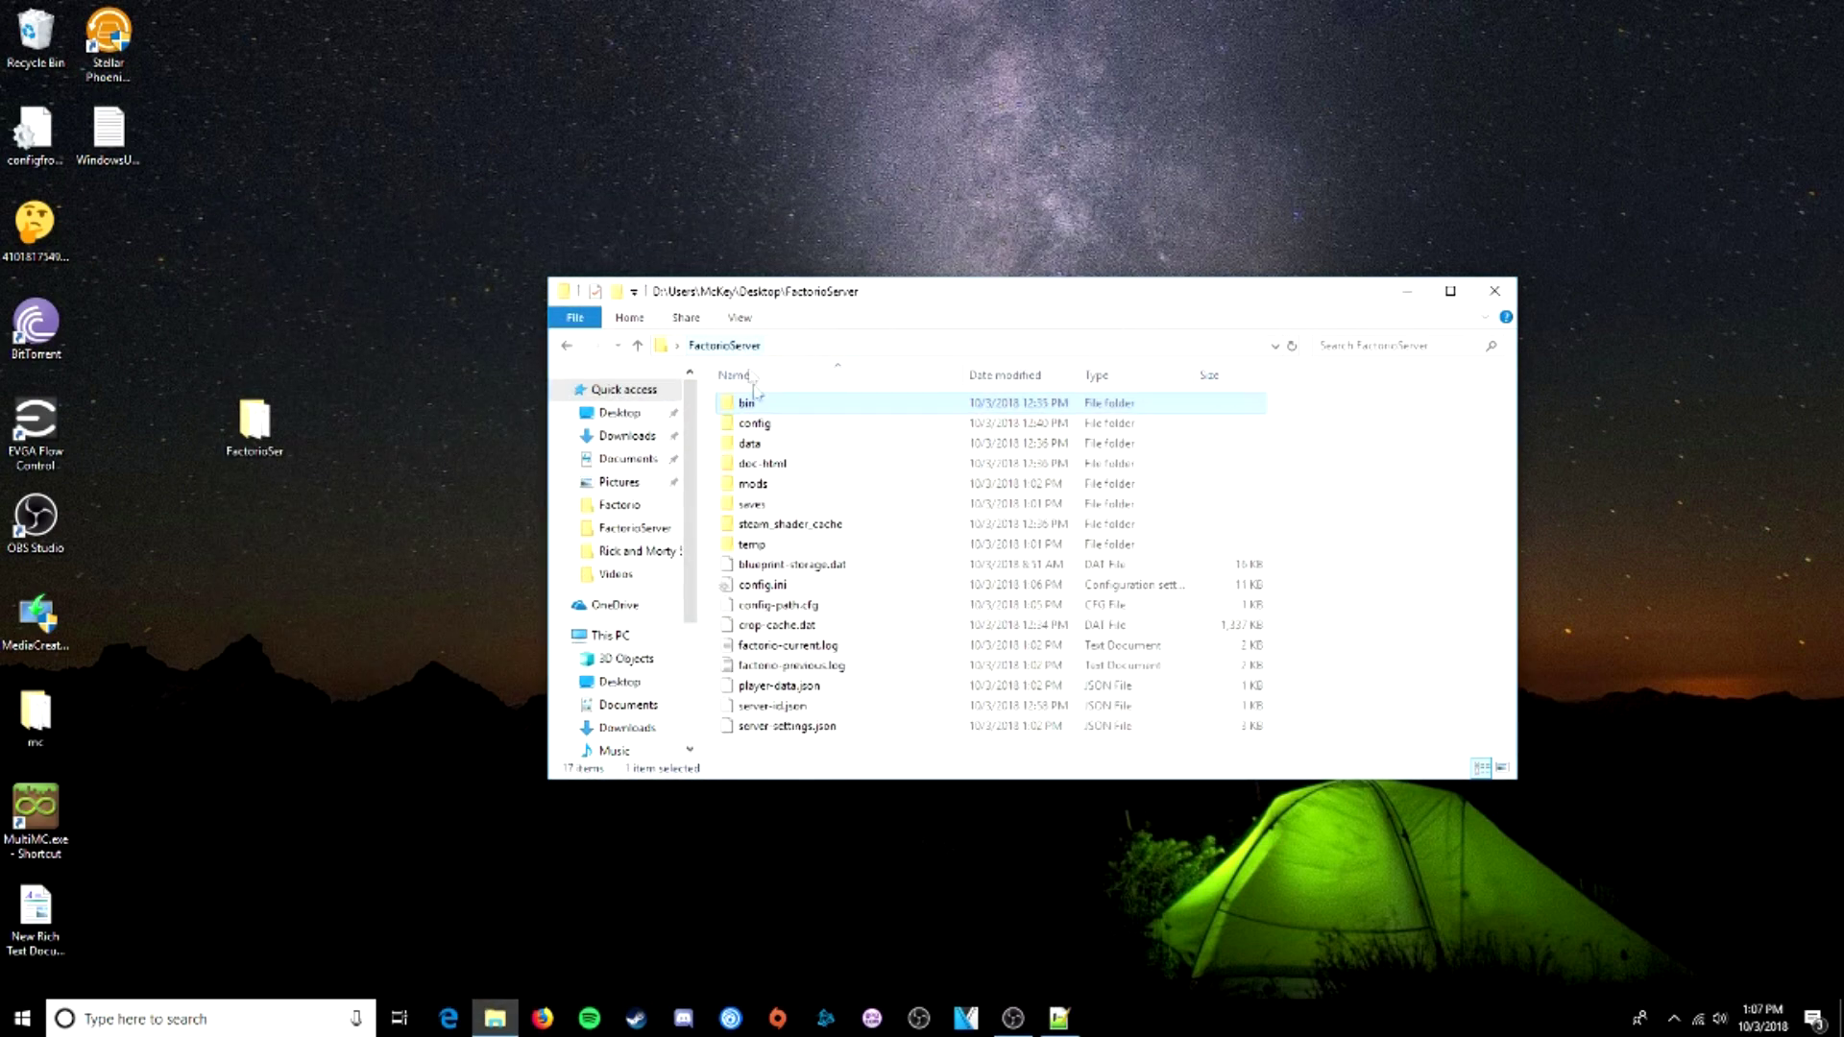
- Open config-path.cfg in Notepad++ to check its path
right_click(803, 626)
right_click(791, 609)
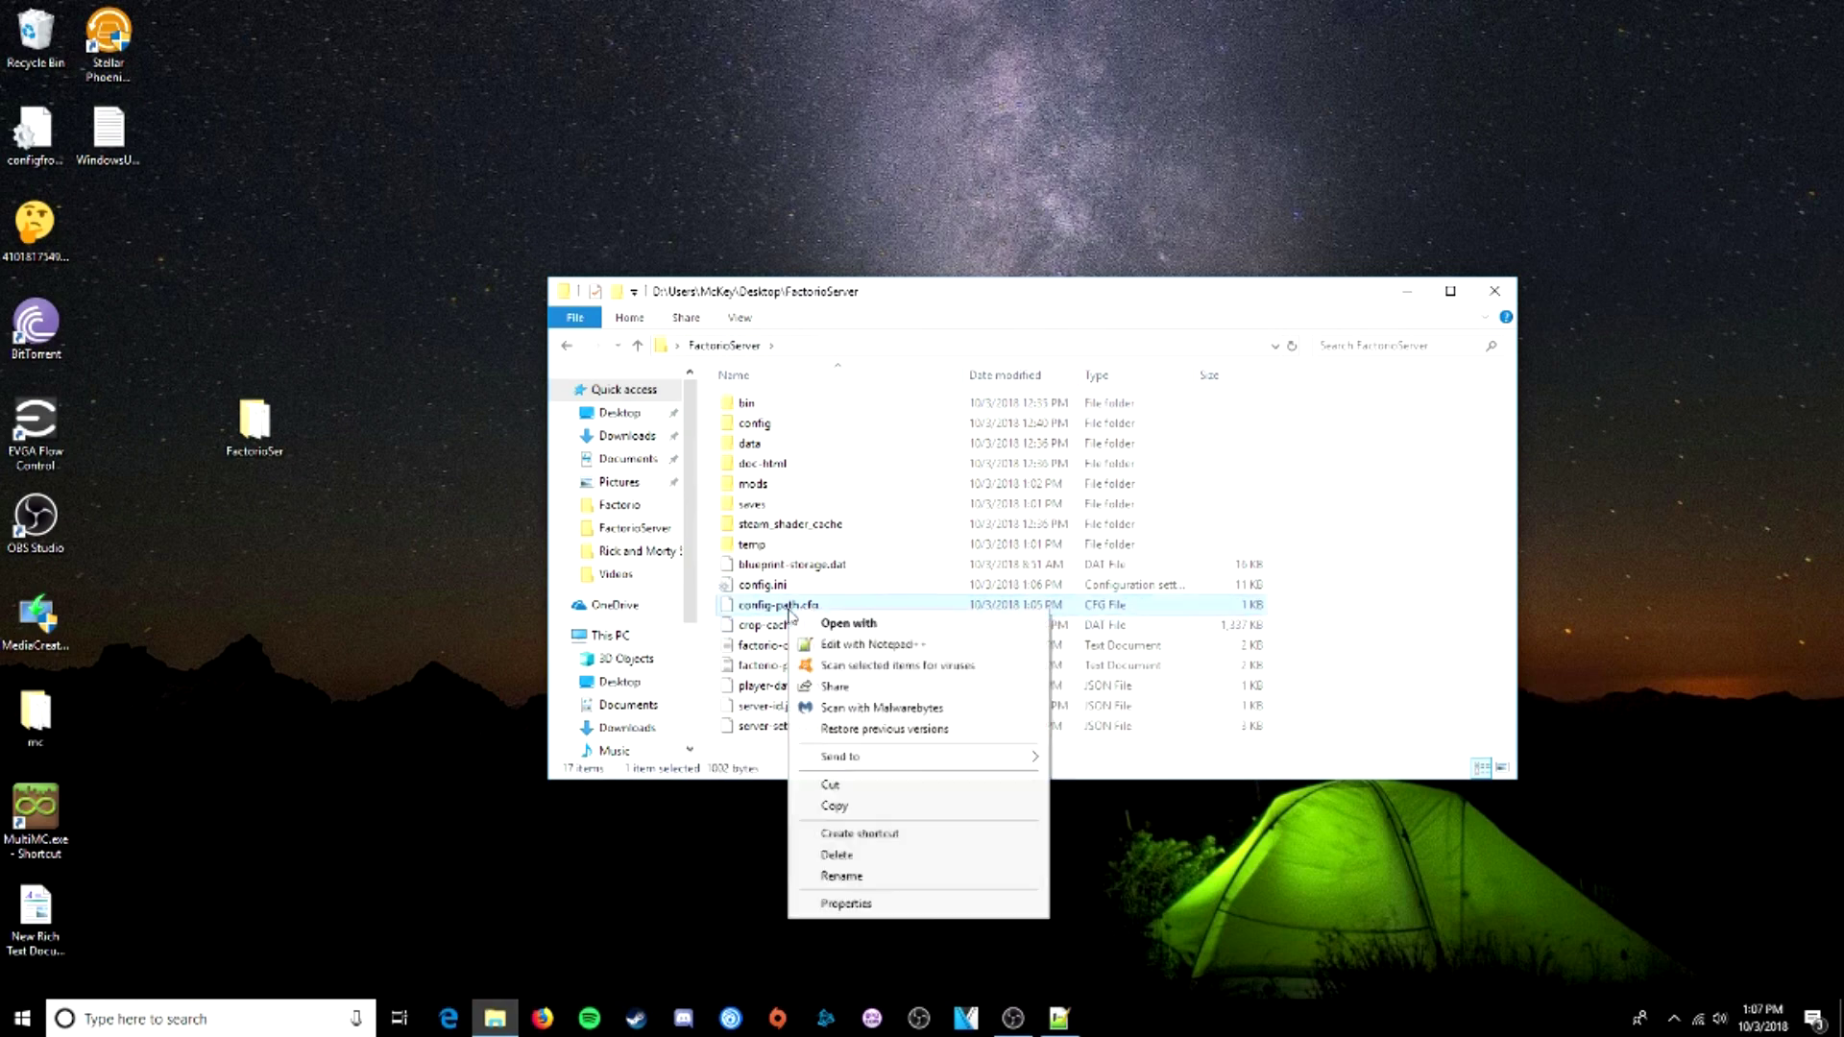
left_click(847, 644)
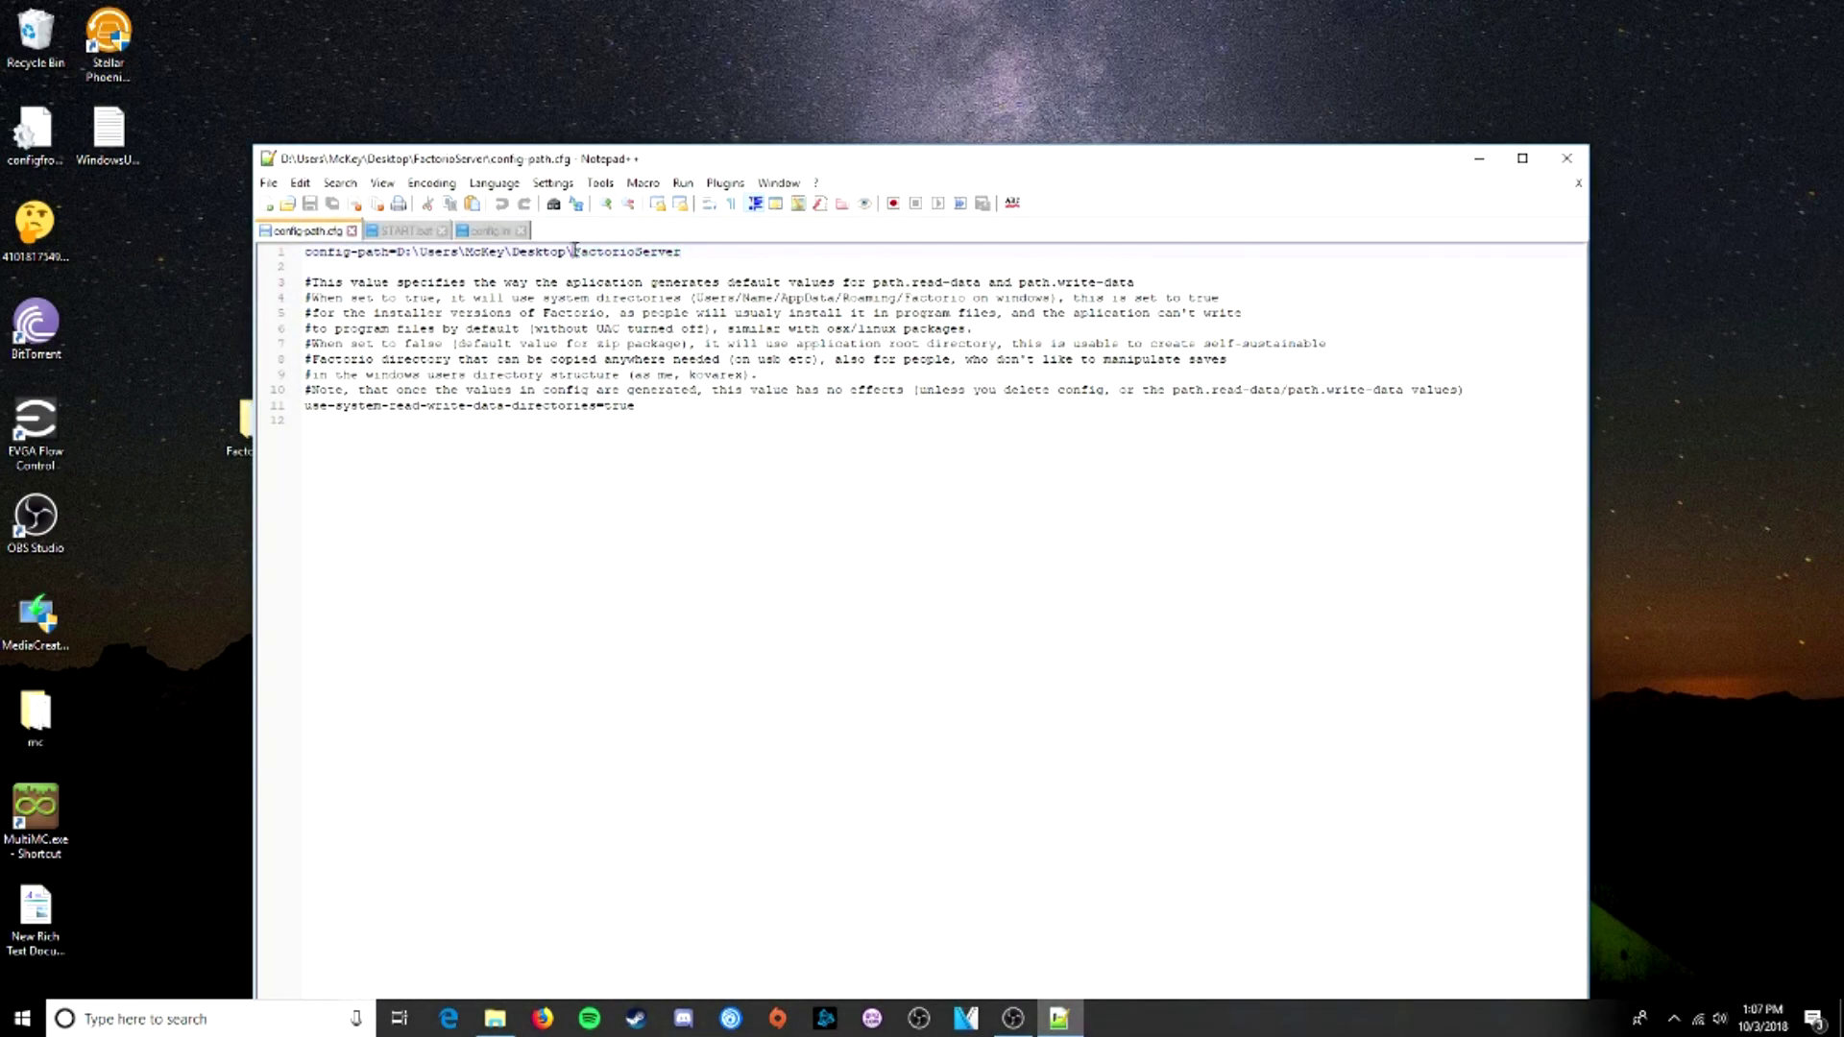
left_click_drag(747, 168, 757, 733)
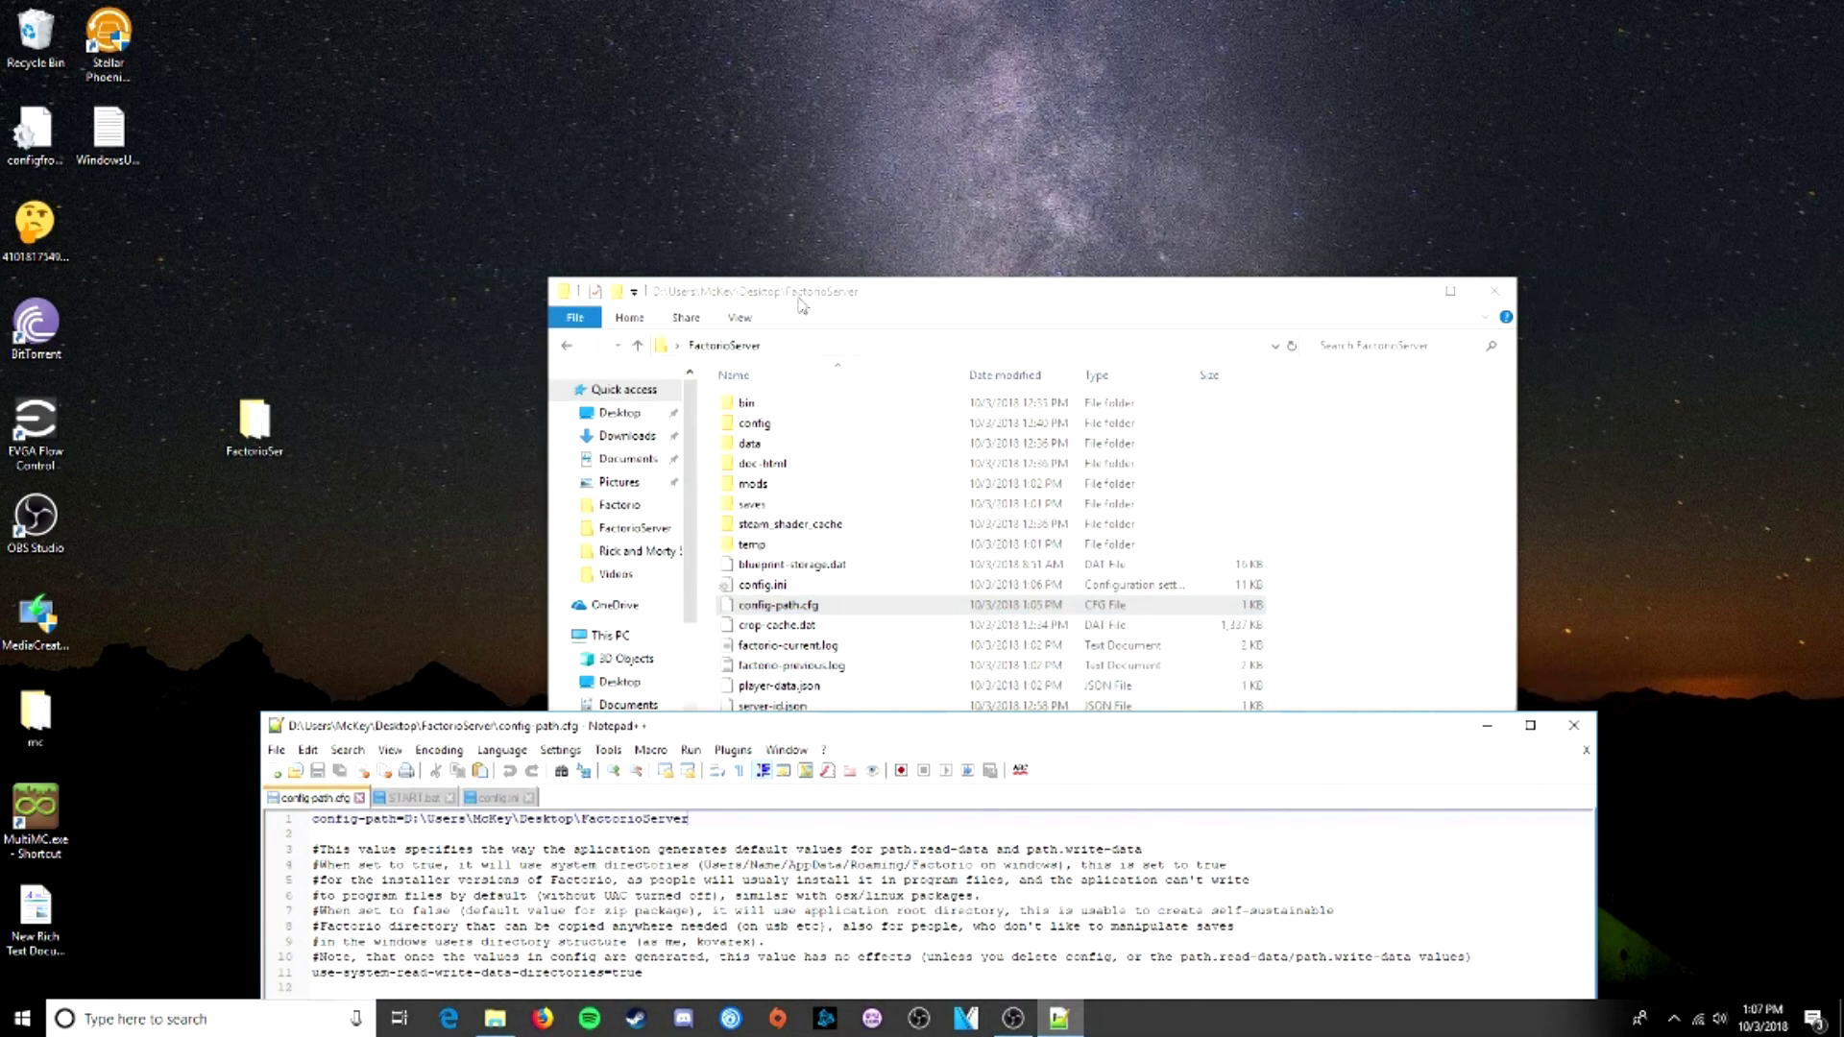
left_click(797, 306)
- Inspect the read-data and write-data lines of the regenerated top-level config.ini
left_click(774, 586)
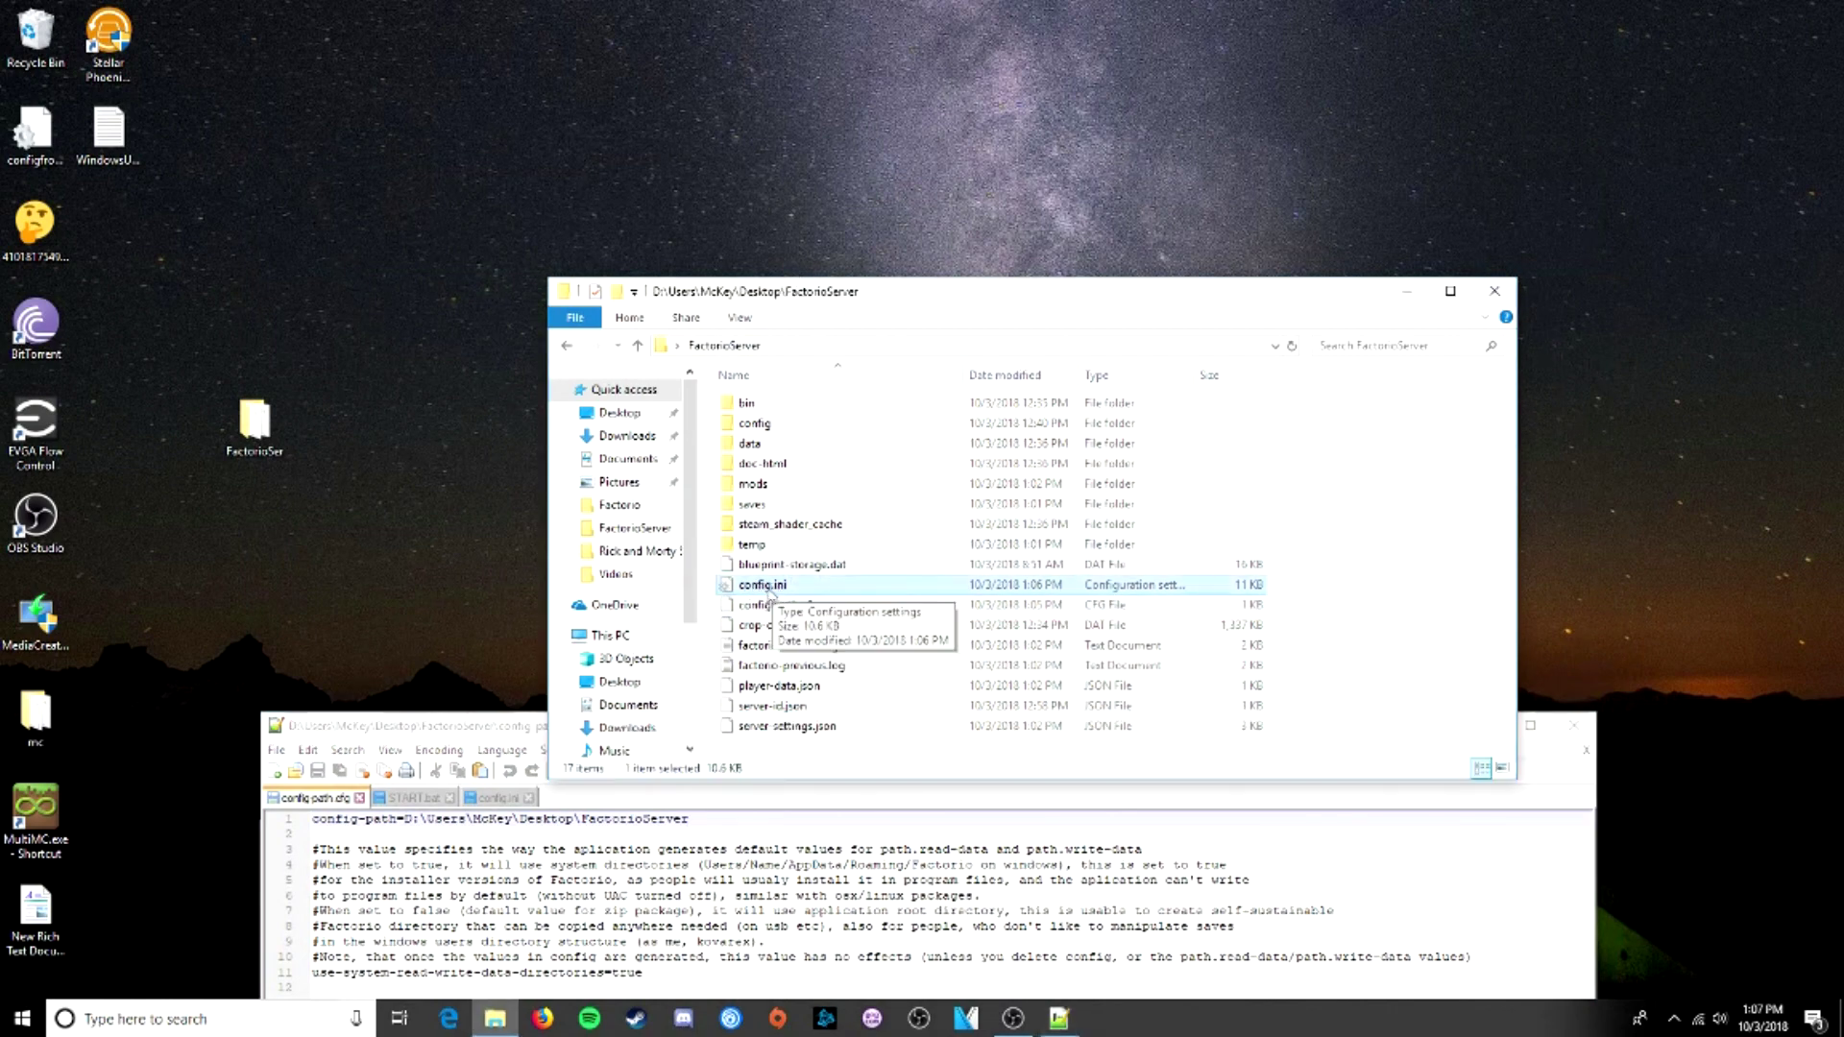
right_click(771, 590)
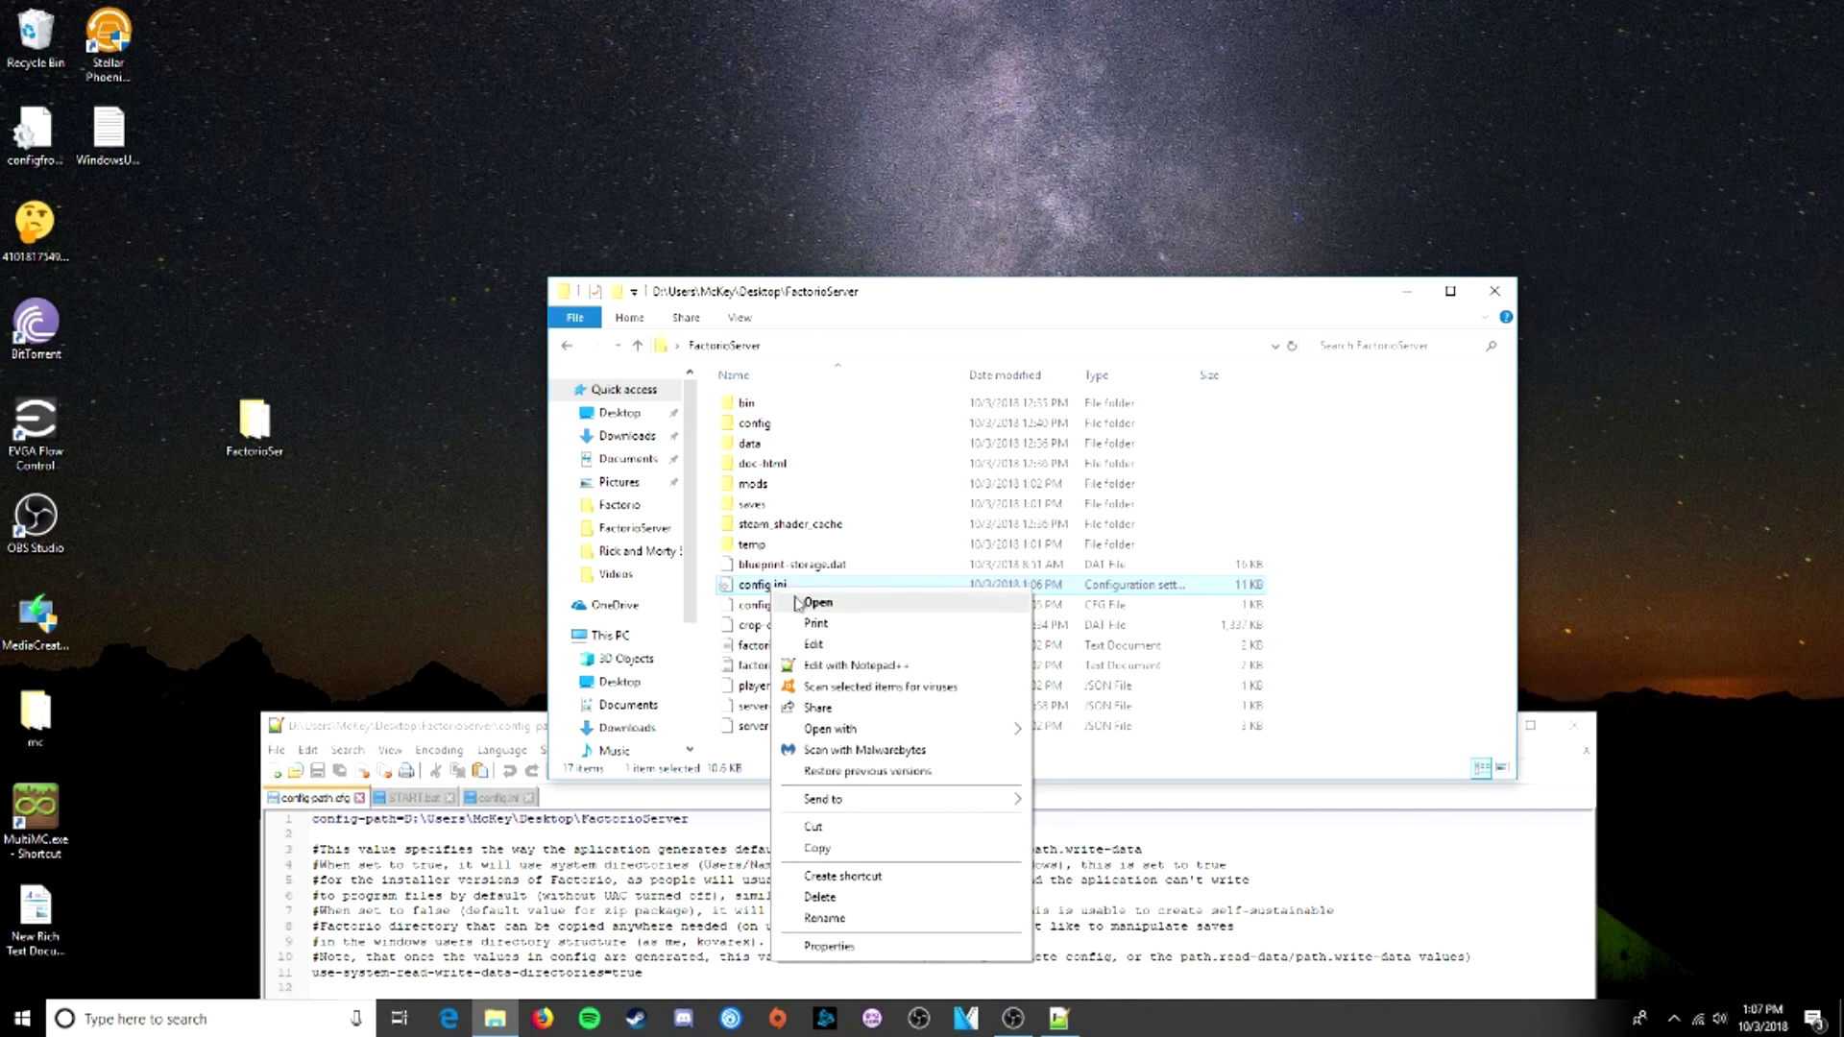
left_click(832, 666)
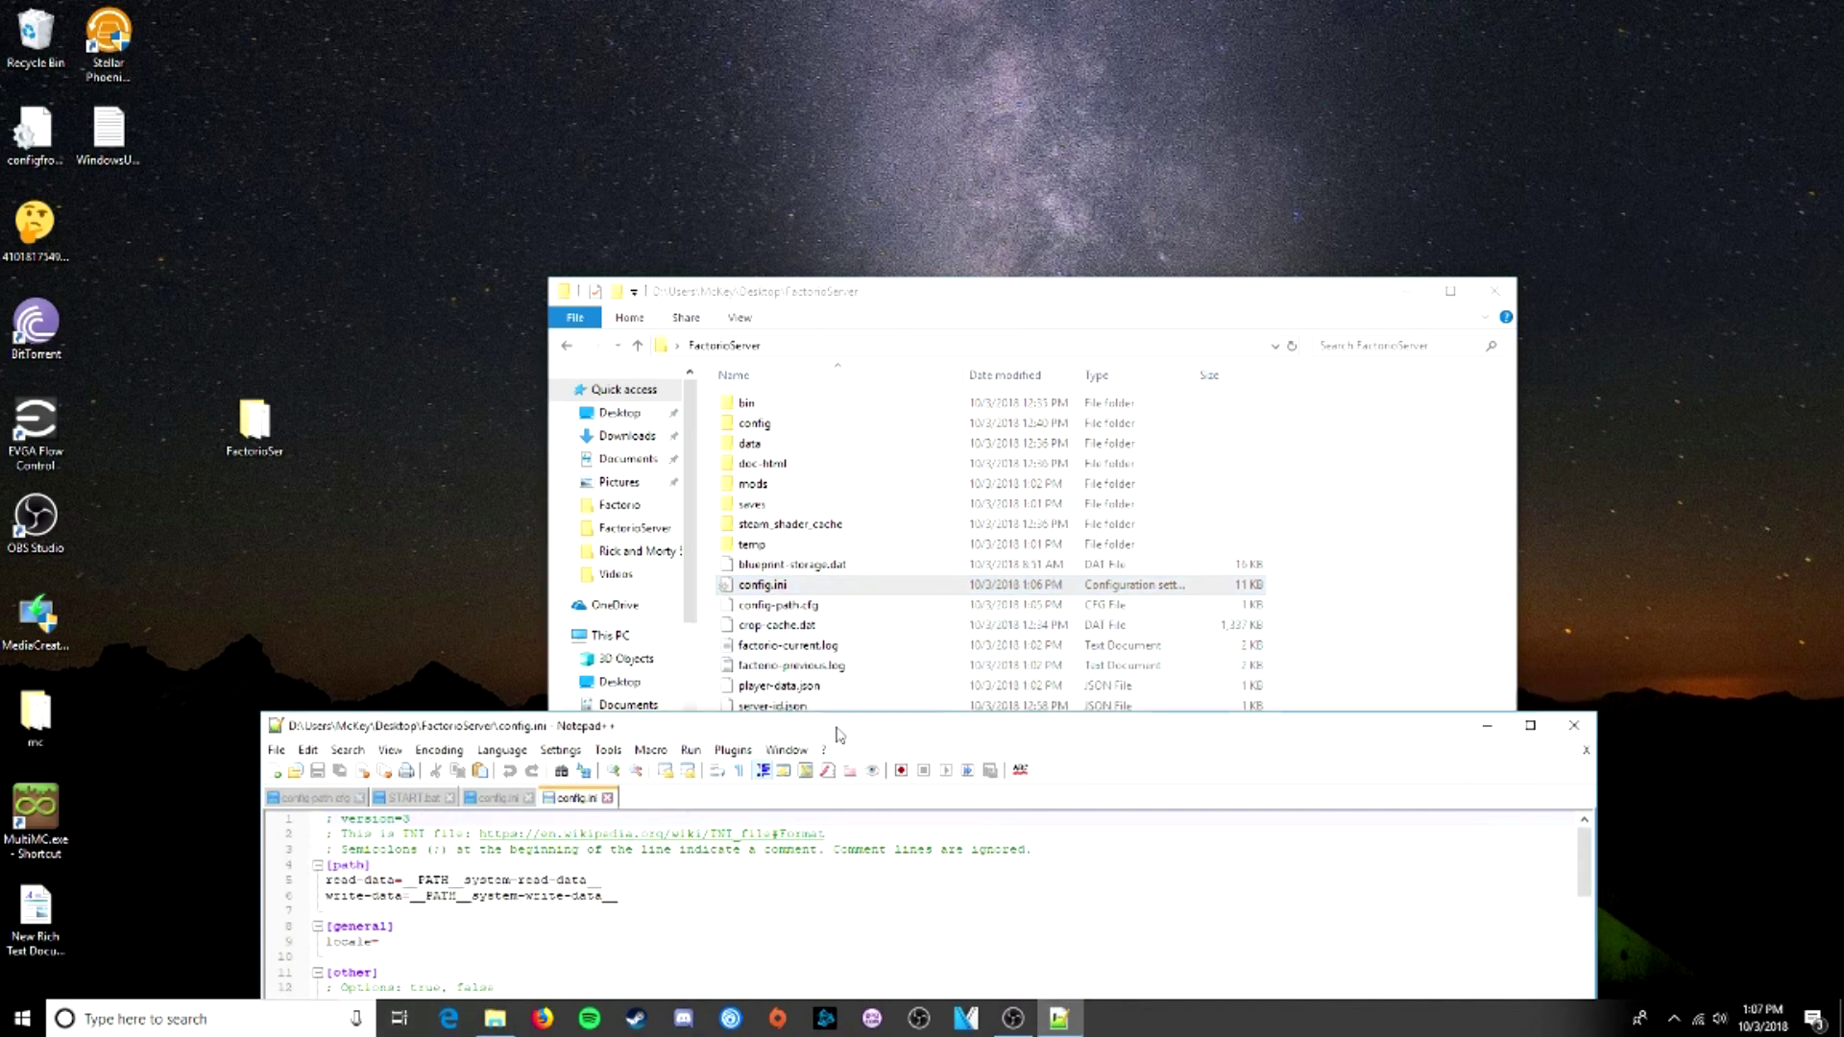
left_click_drag(835, 726, 841, 277)
left_click_drag(657, 426, 346, 403)
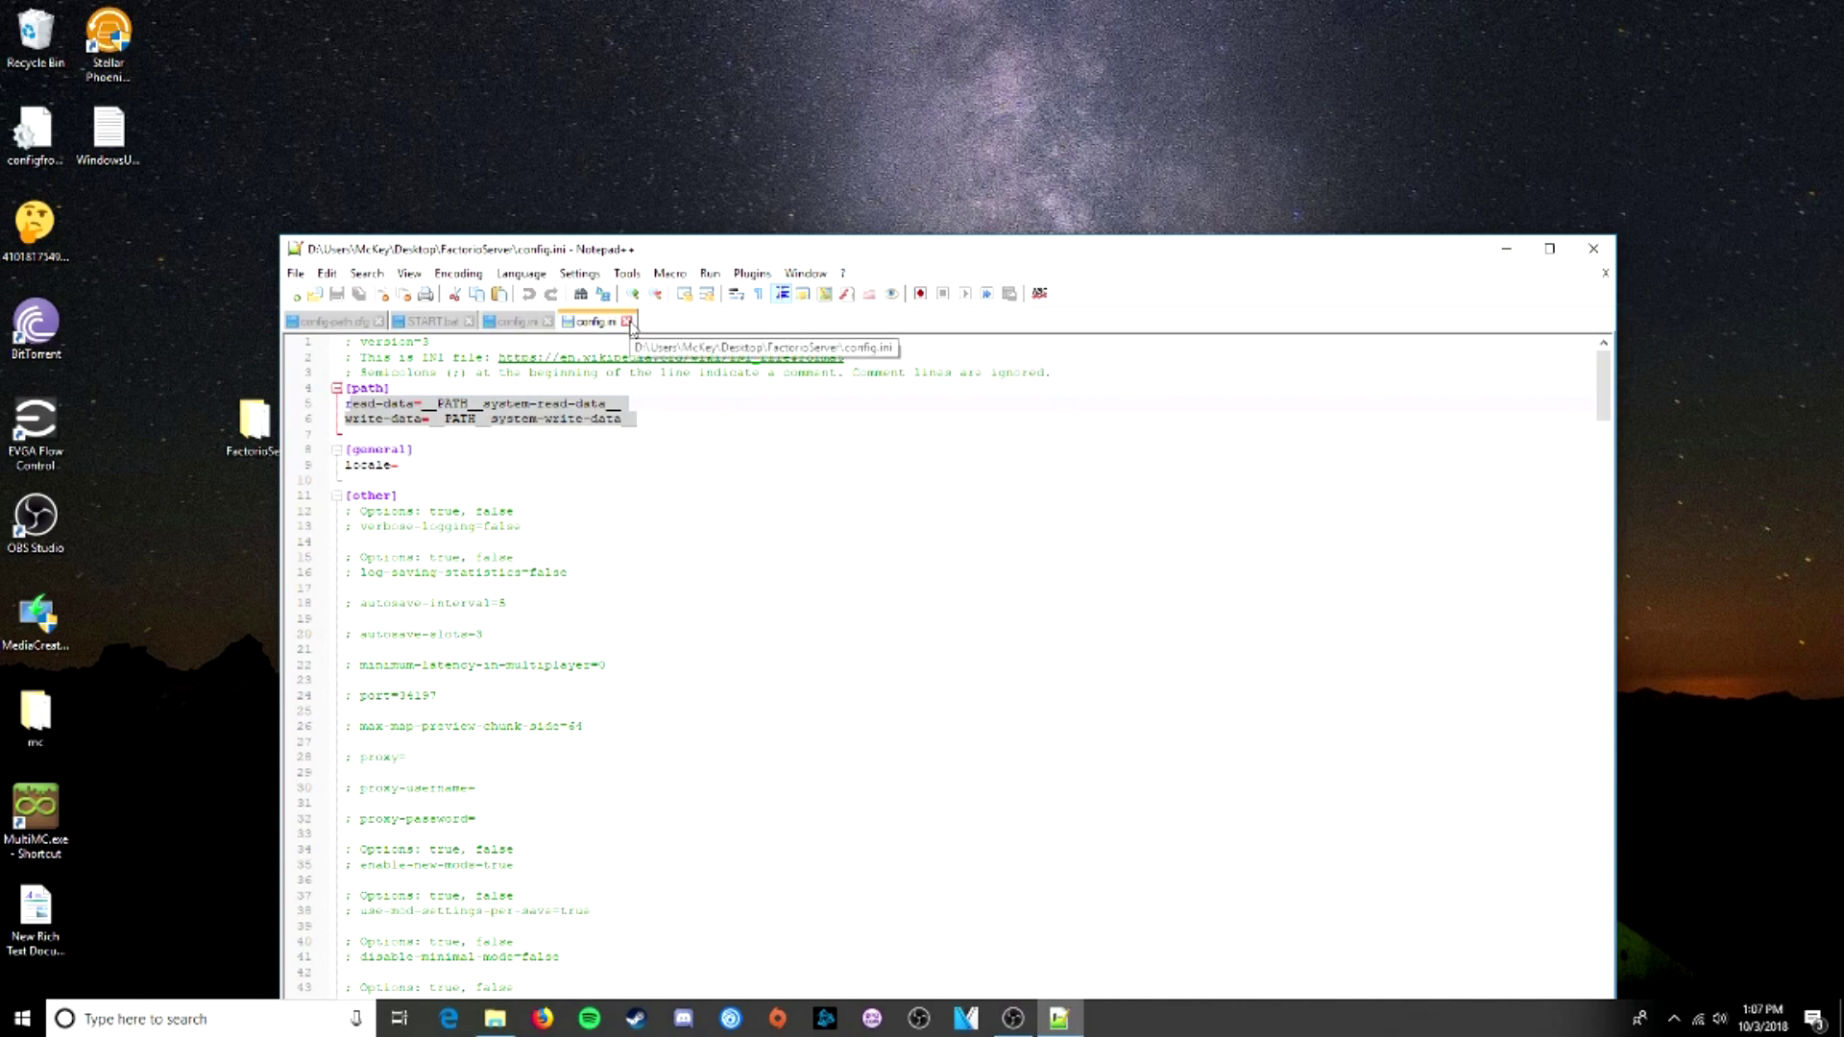
left_click(1594, 249)
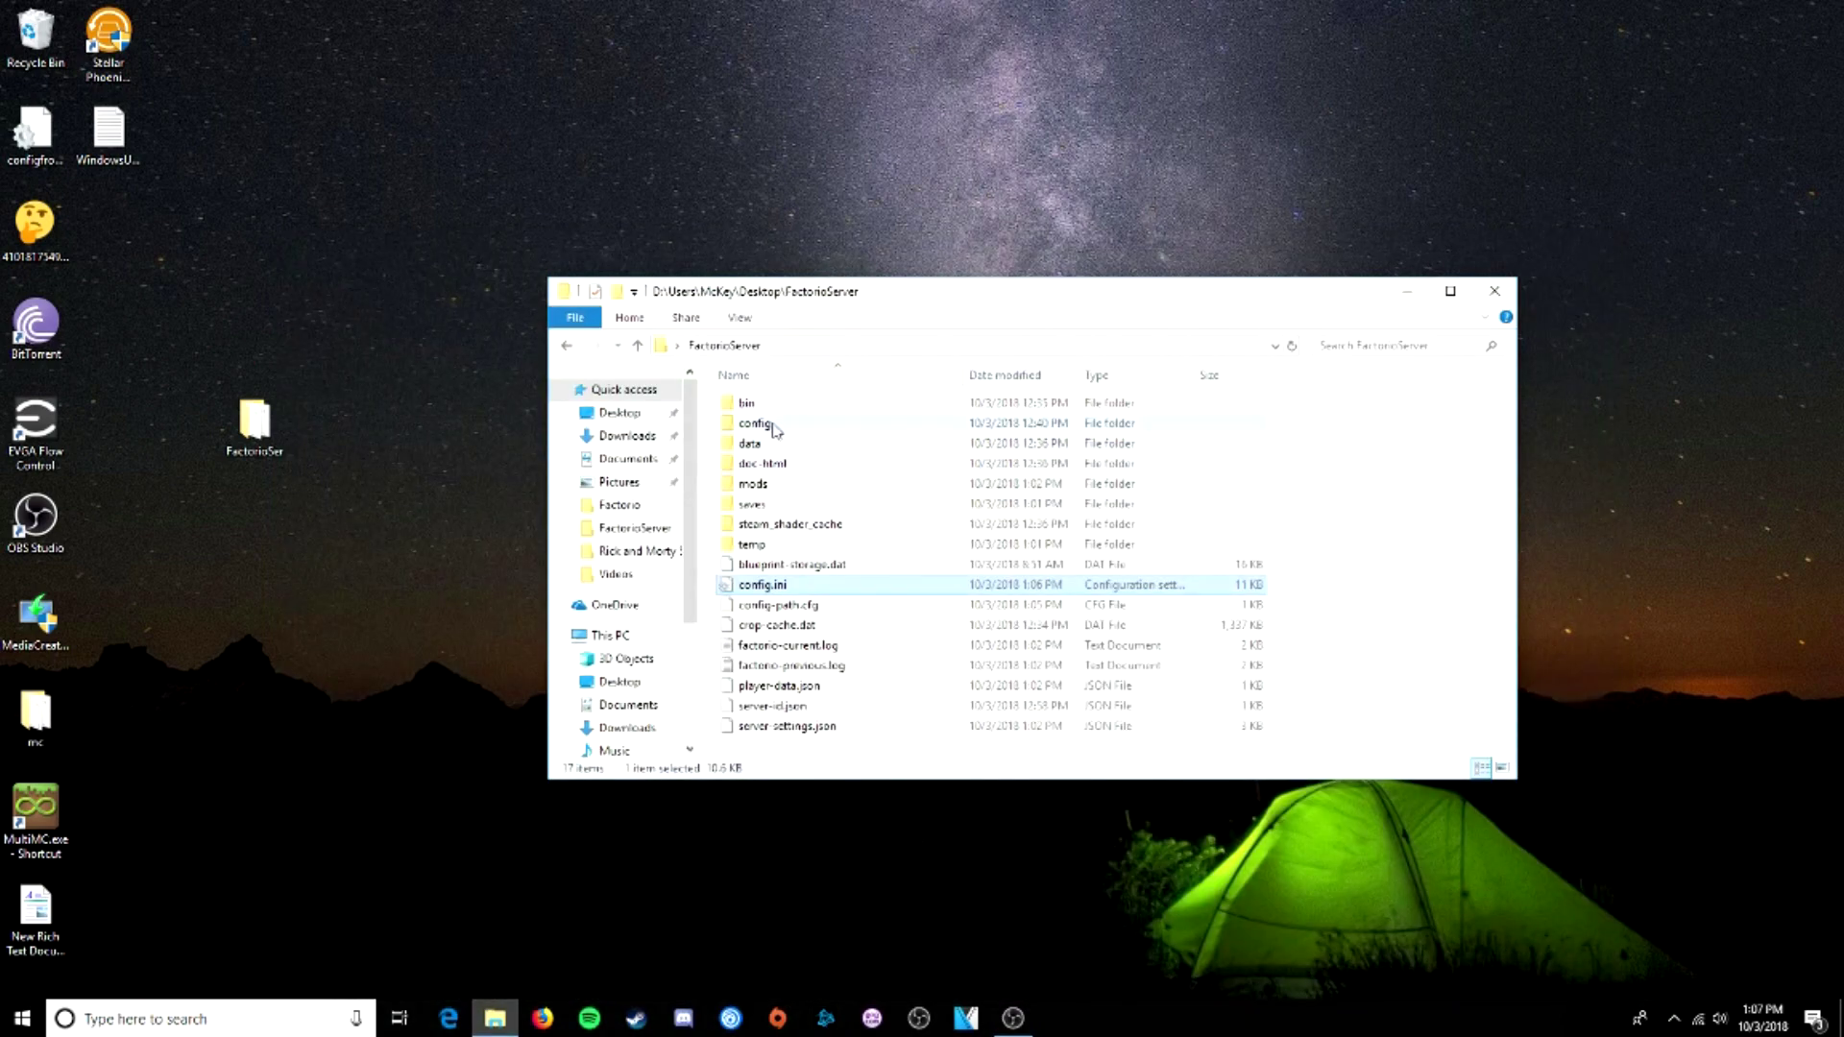
- Compare the config folder's config.ini paths against the top-level config.ini
double_click(768, 423)
right_click(769, 403)
left_click(837, 475)
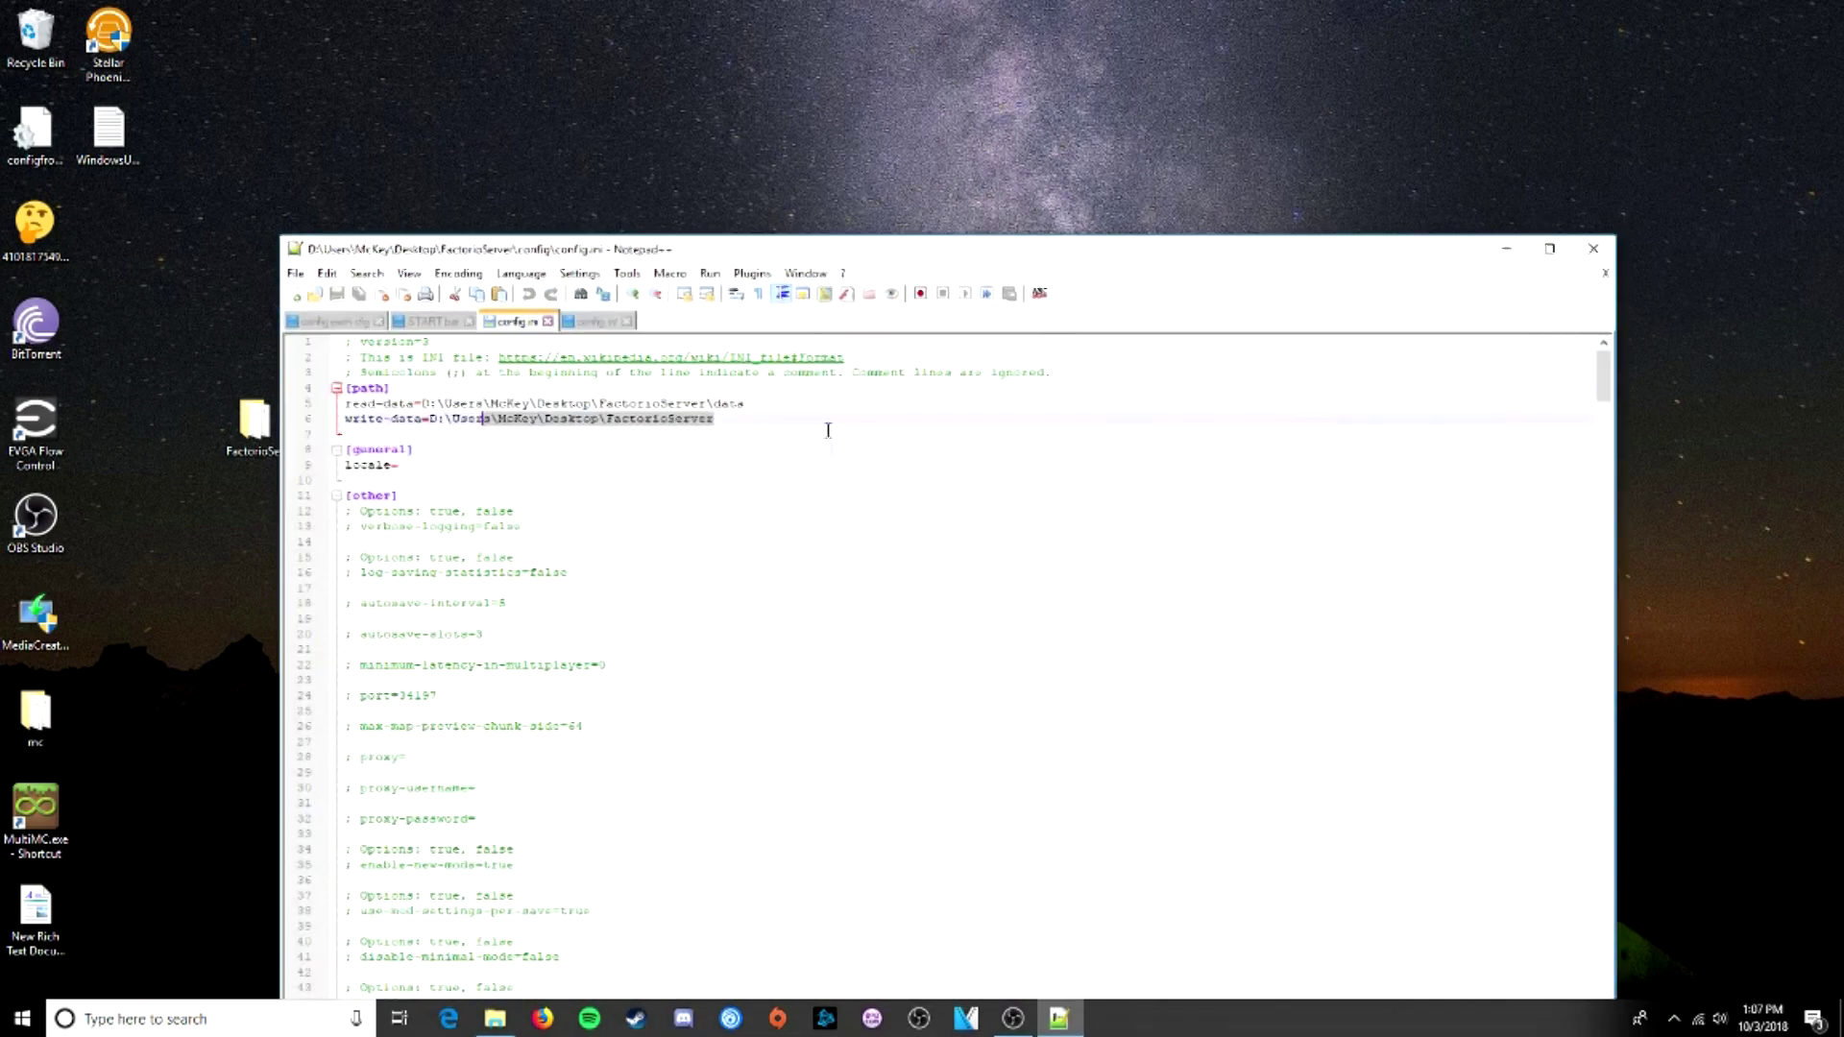
left_click_drag(538, 403, 657, 405)
left_click(635, 420)
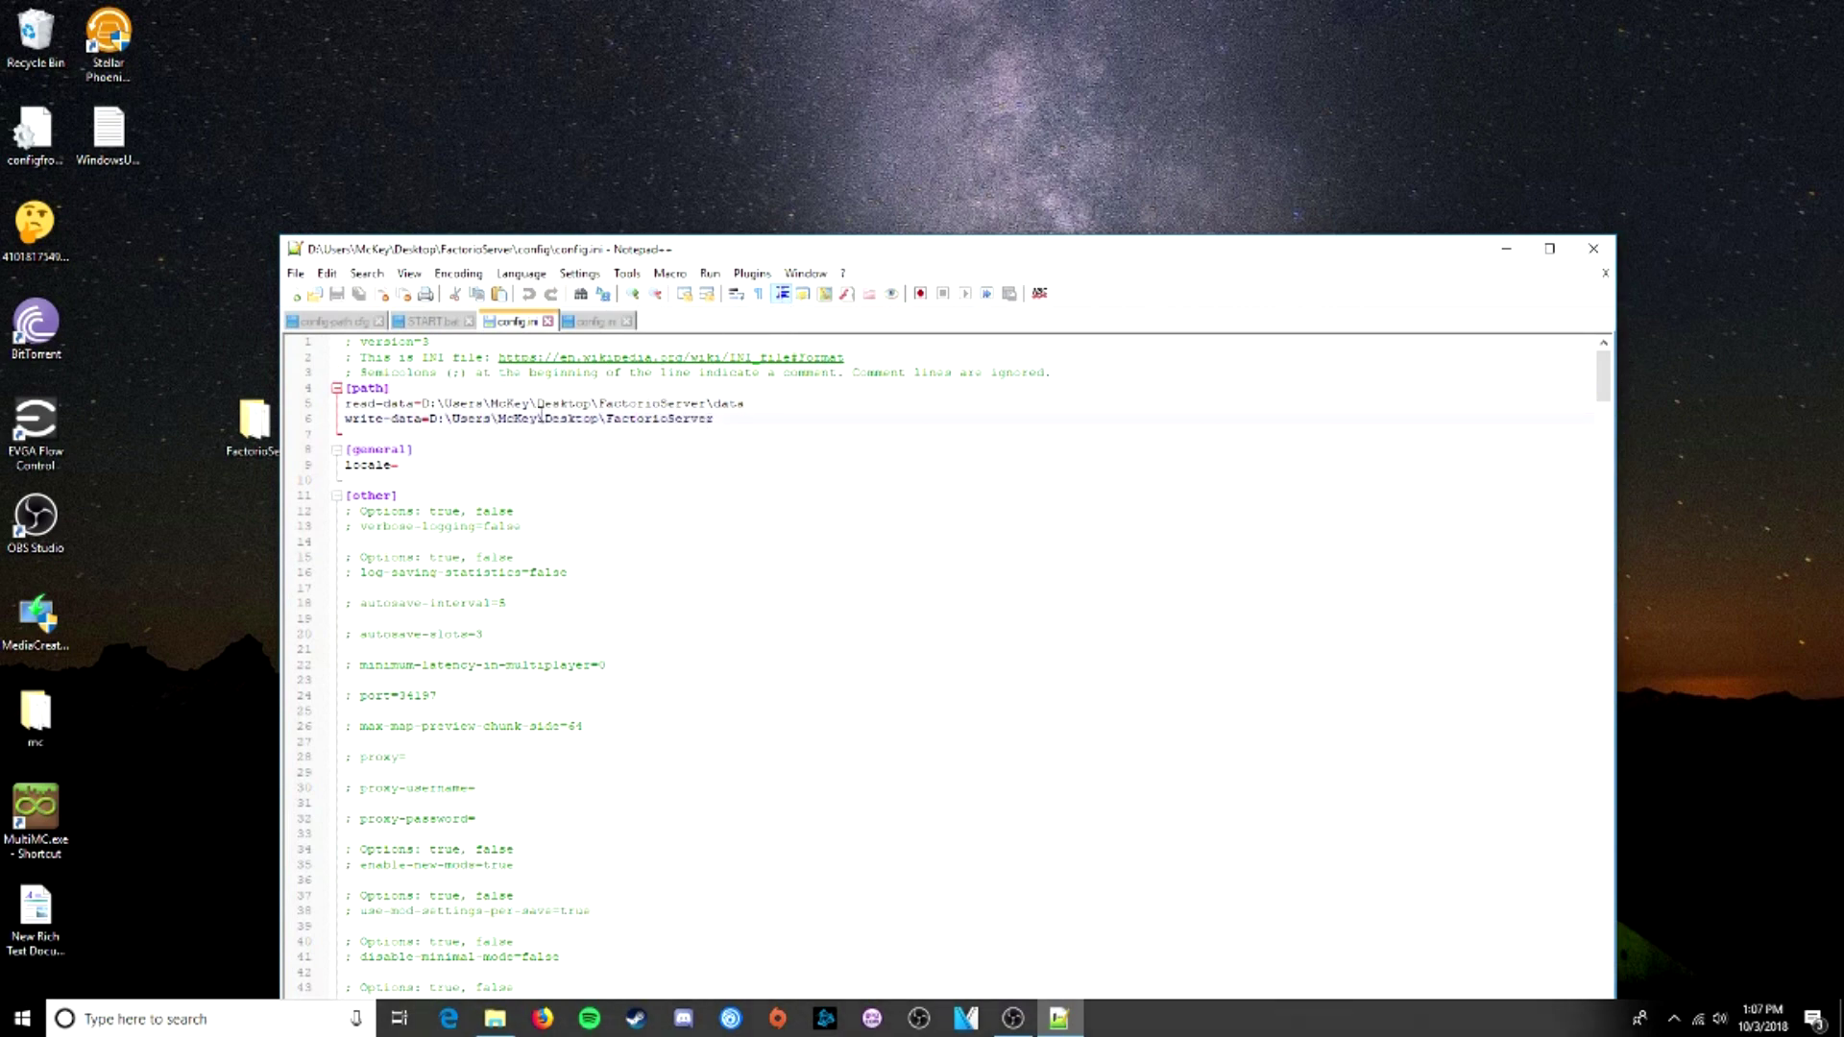
left_click(594, 323)
left_click(521, 322)
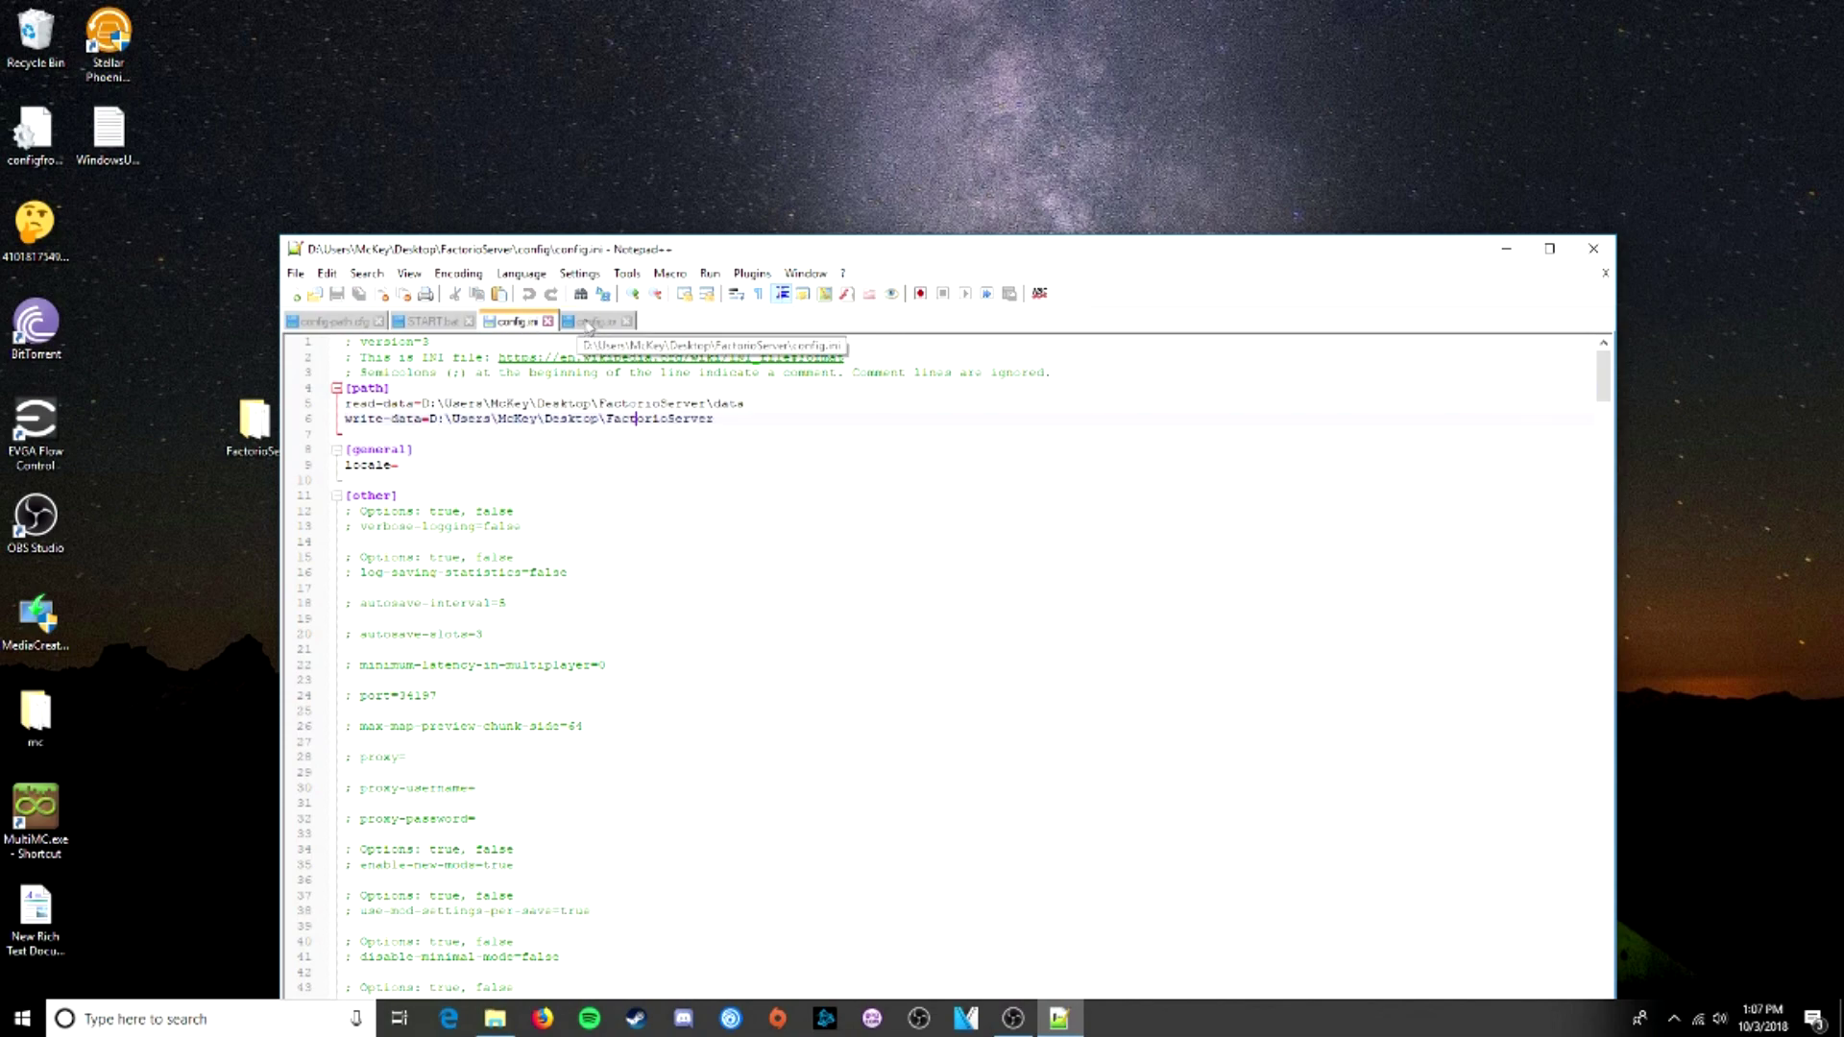
left_click(590, 322)
- Delete the regenerated config.ini from the FactorioServer folder
left_click(1513, 251)
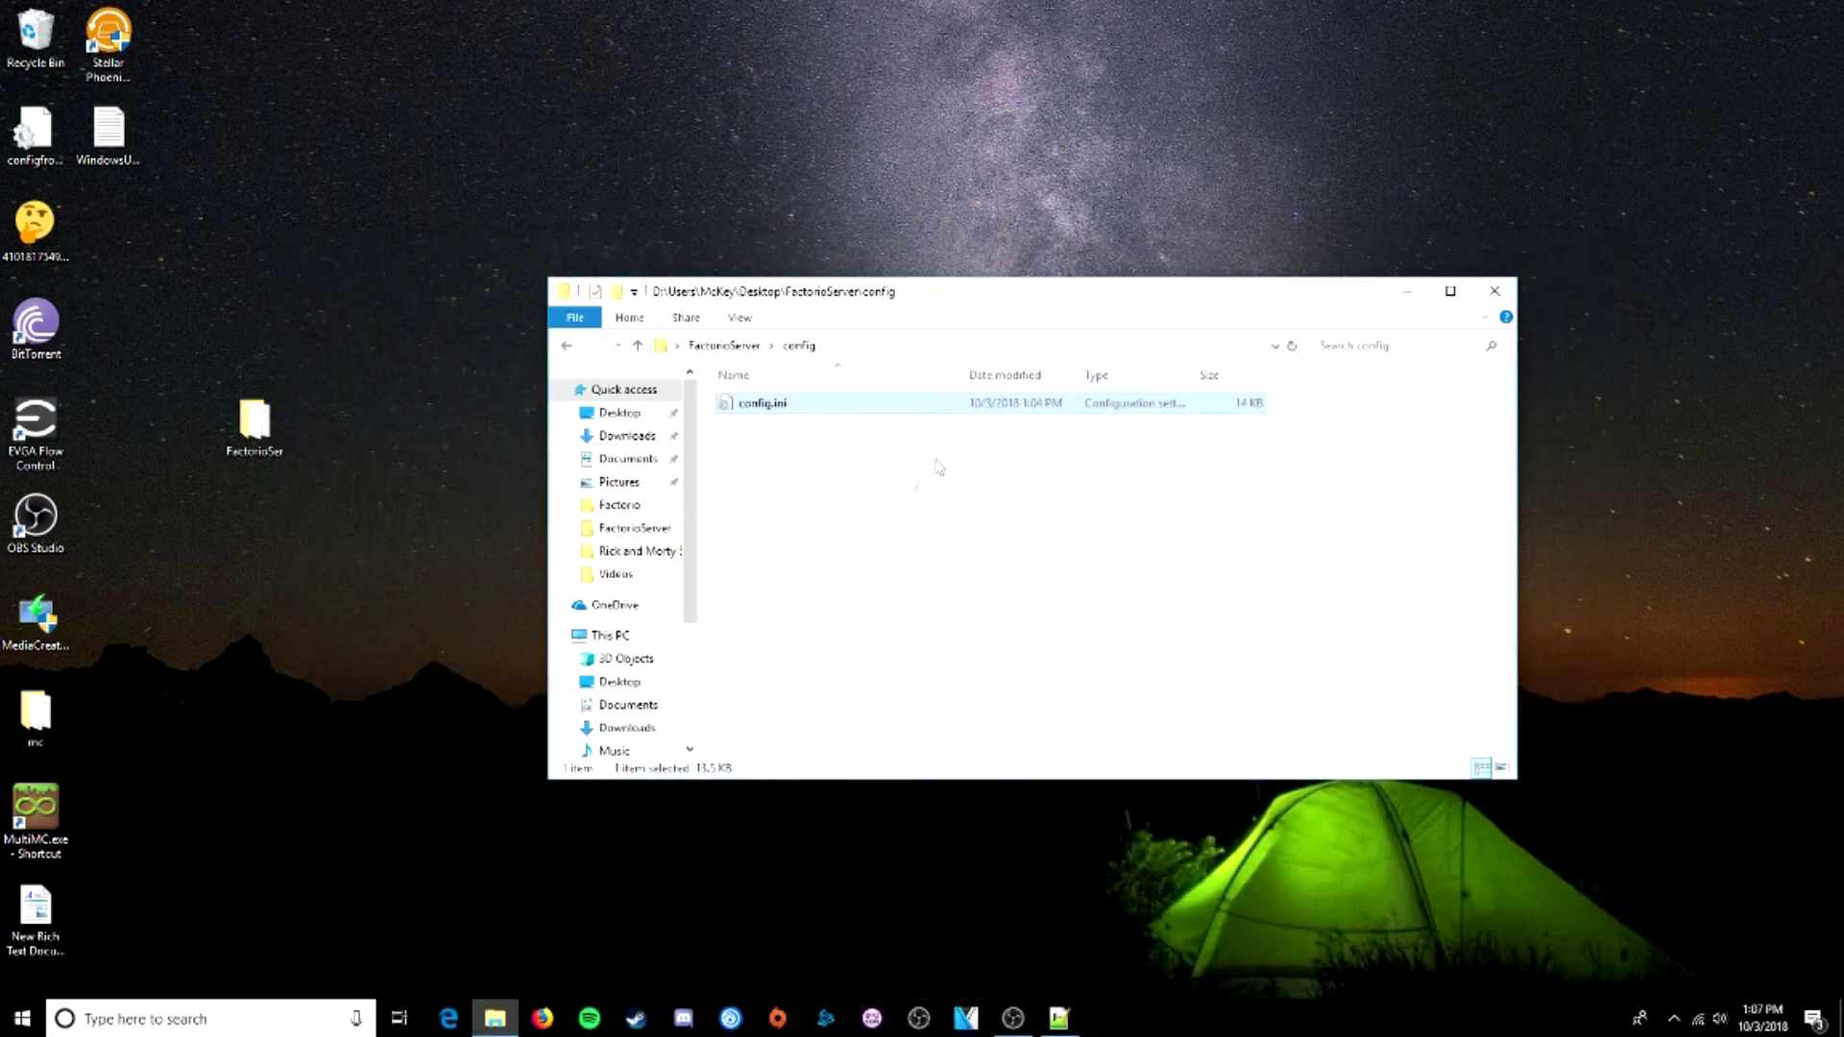
left_click(725, 346)
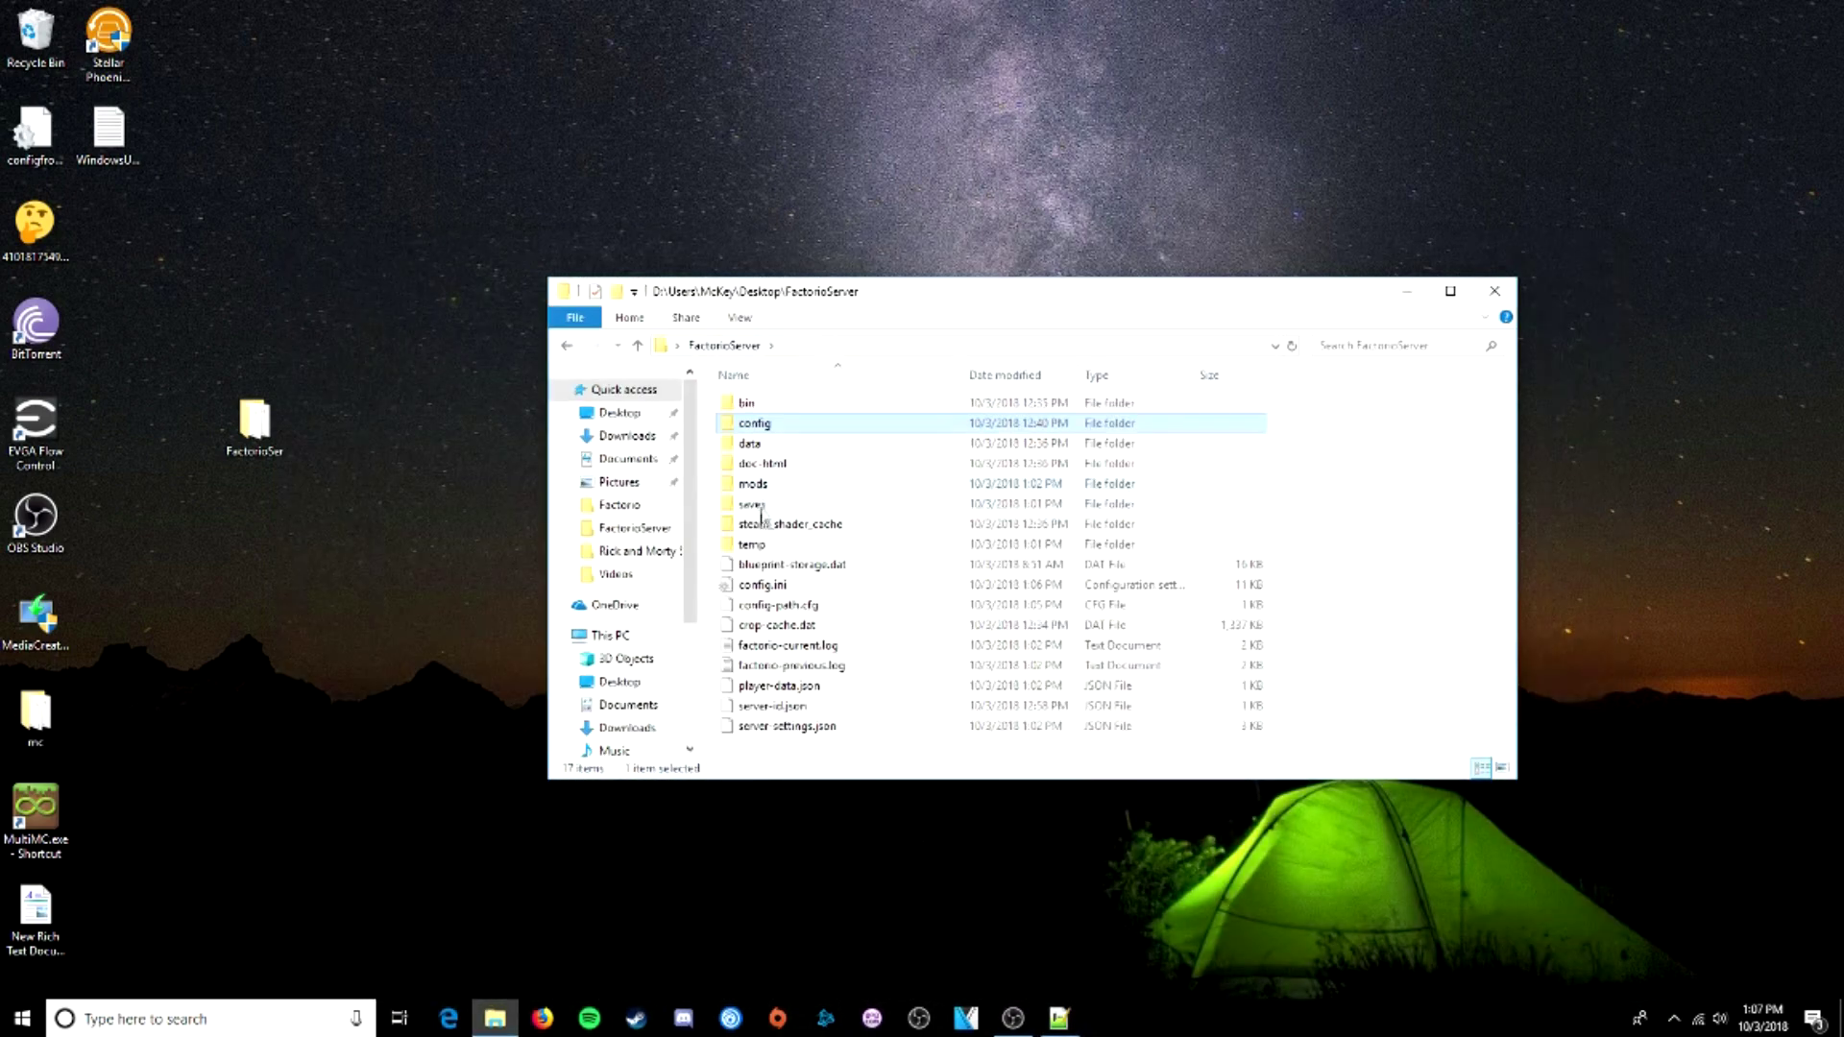
left_click(776, 588)
key("Delete")
- Append \config back to config-path.cfg's FactorioServer path, save, and close Notepad++
left_click(805, 588)
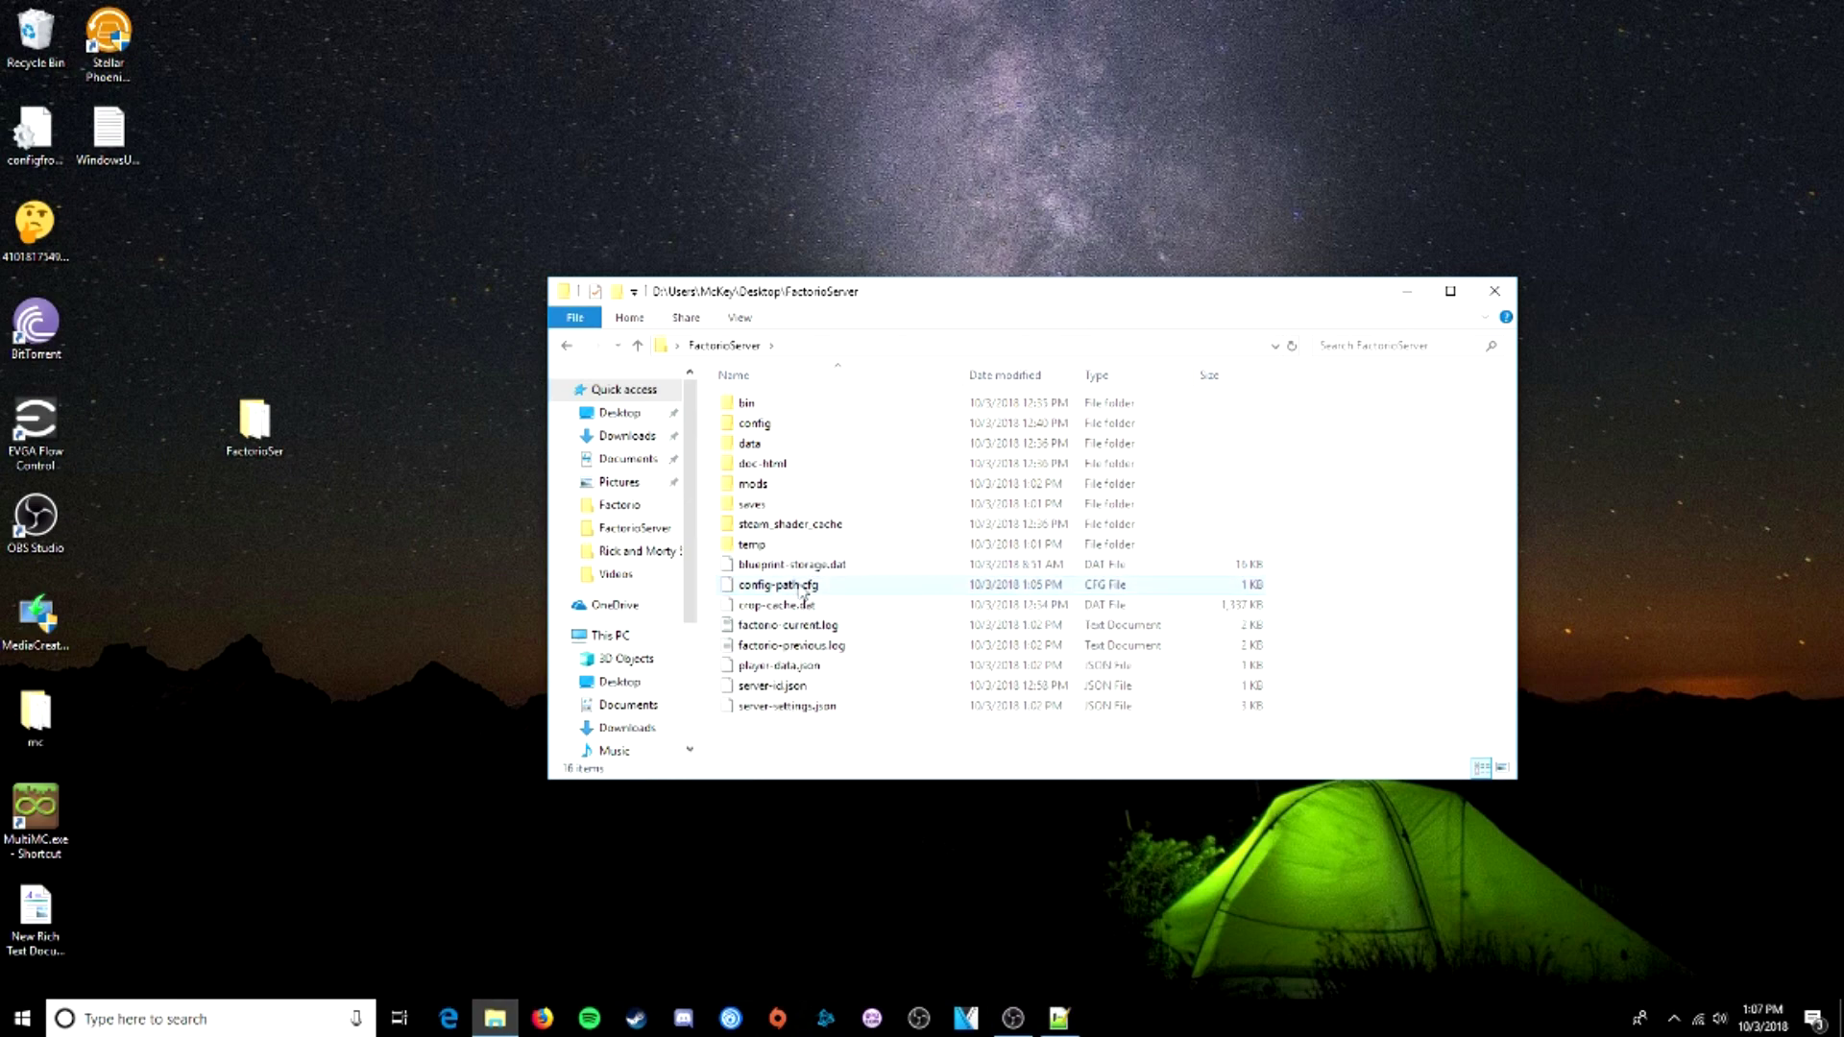
right_click(805, 588)
left_click(860, 624)
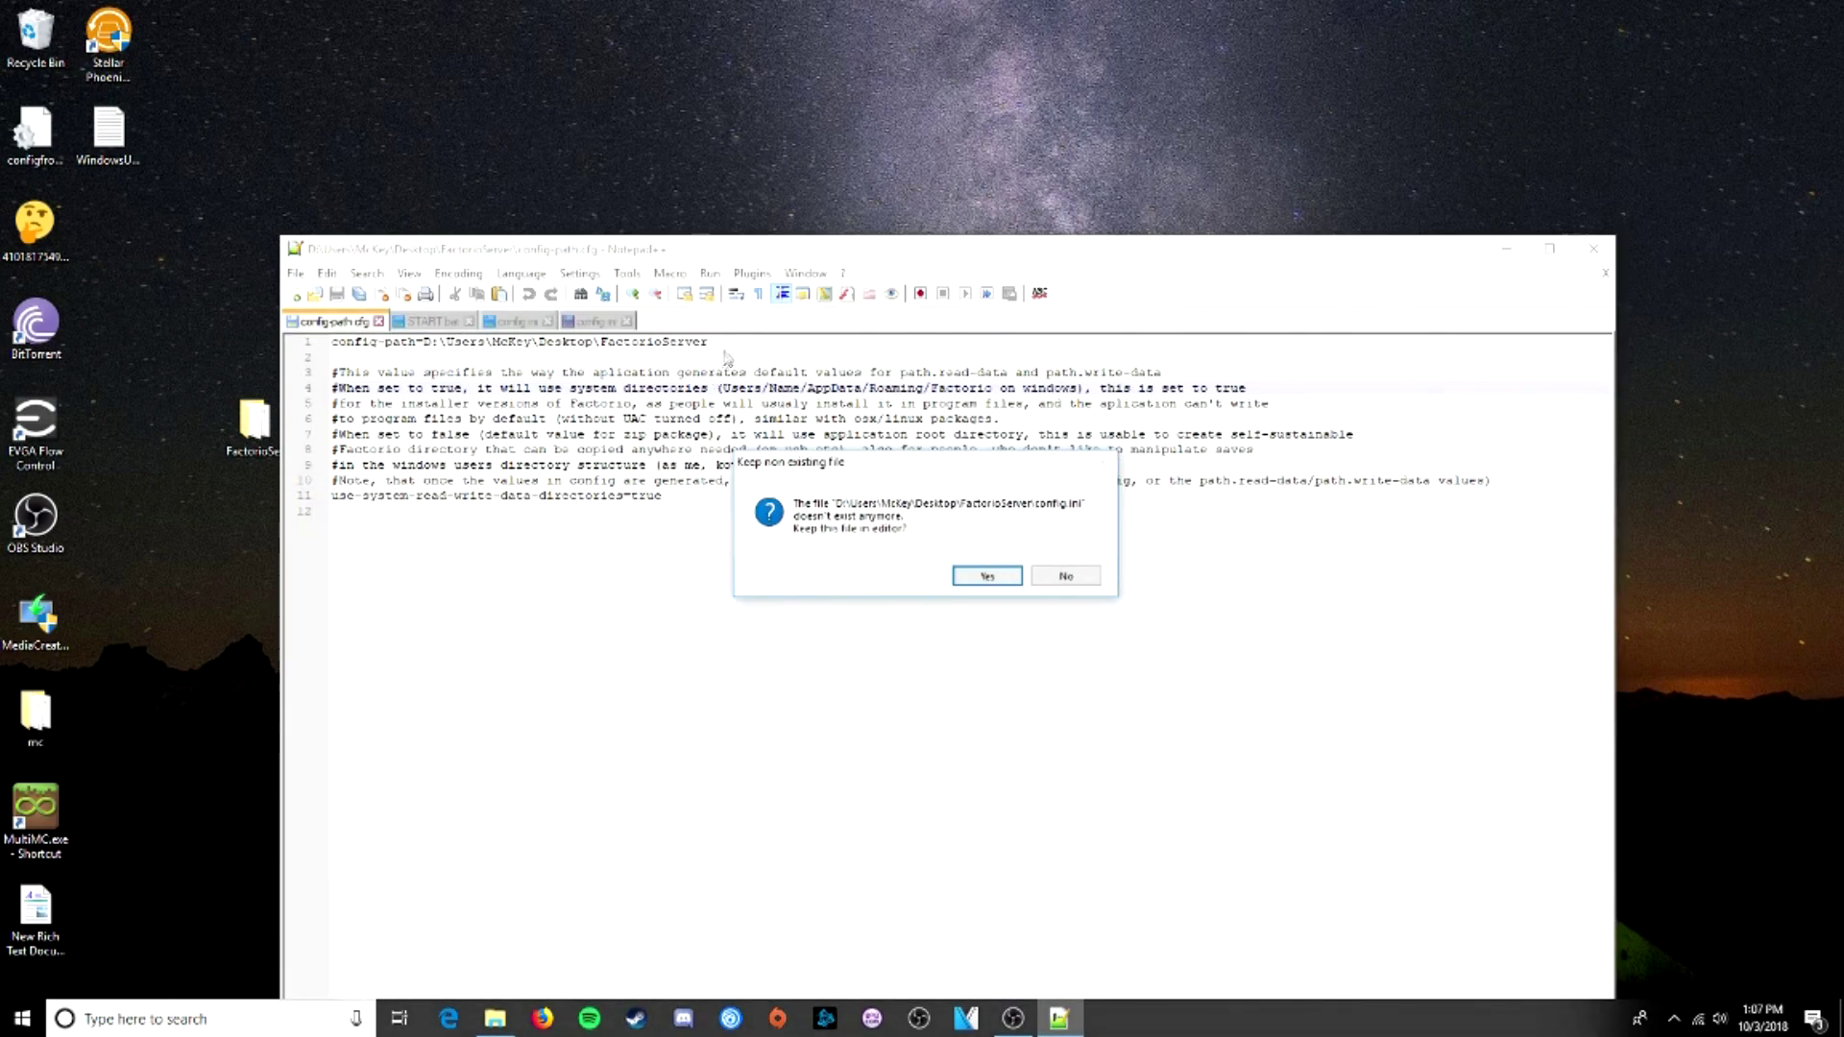
left_click(1064, 575)
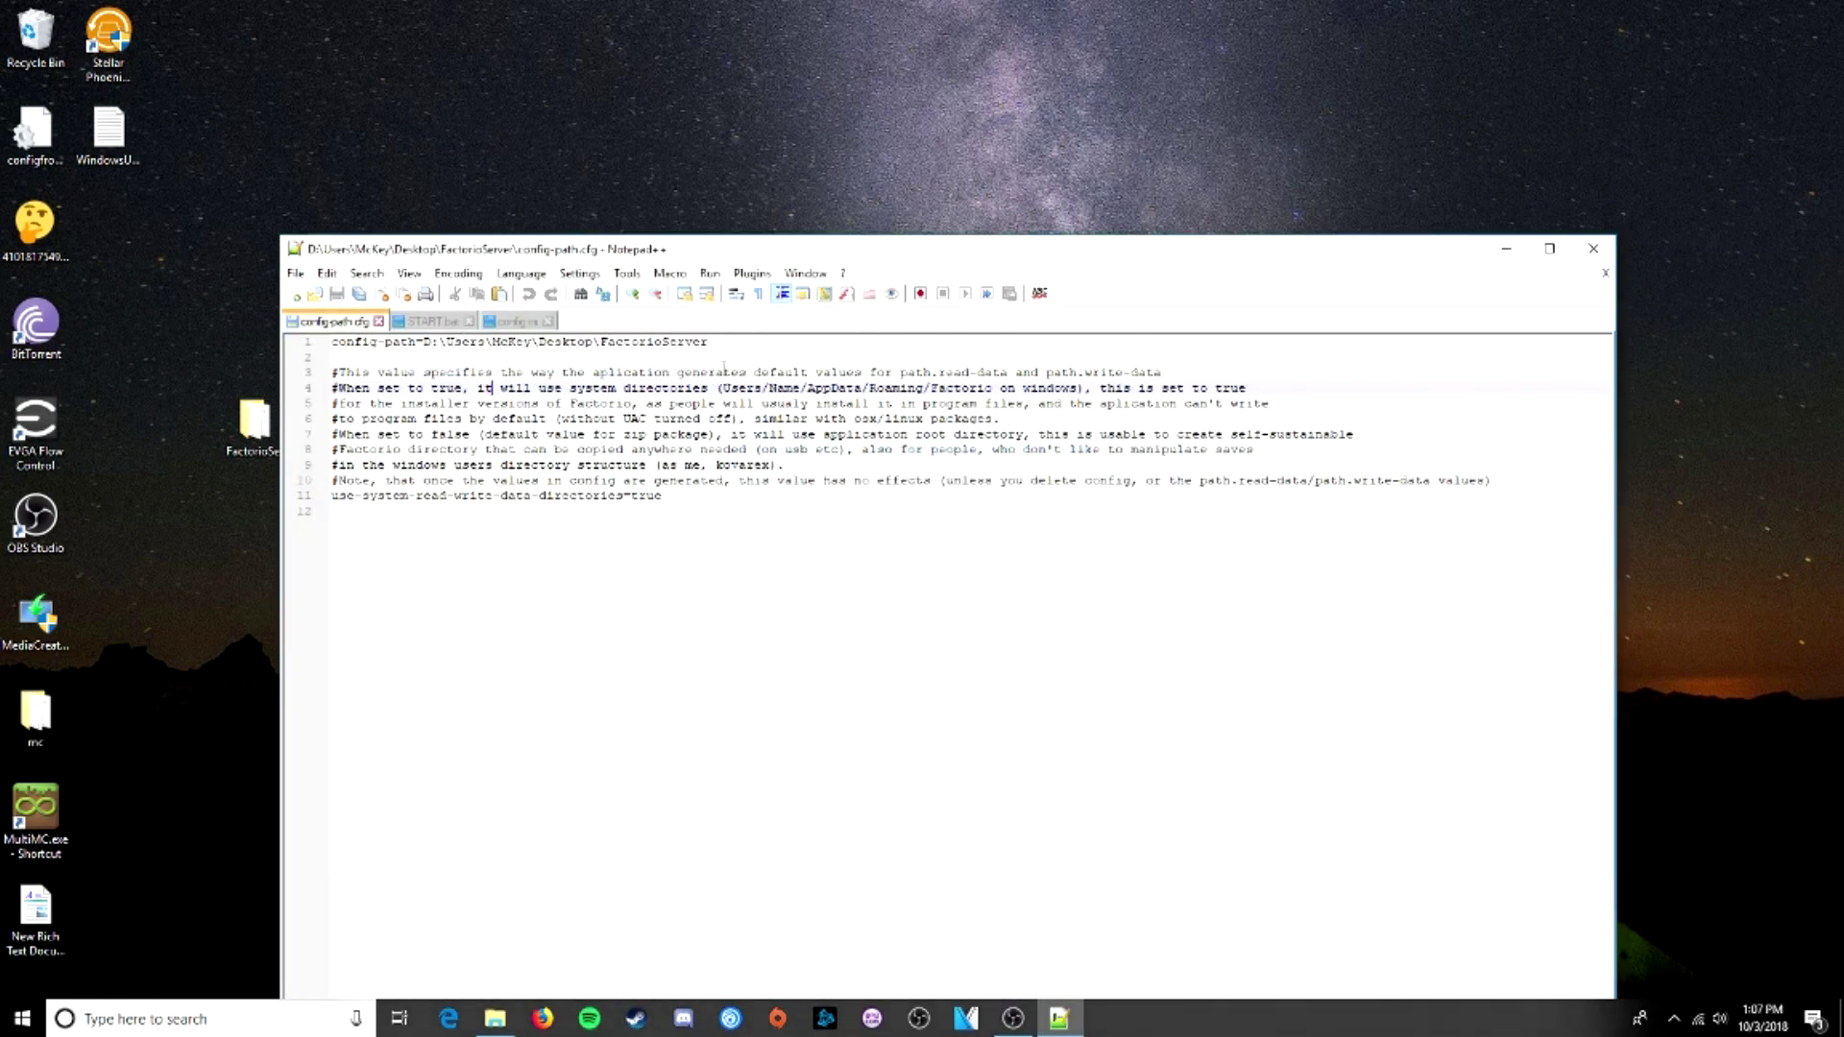
left_click(724, 343)
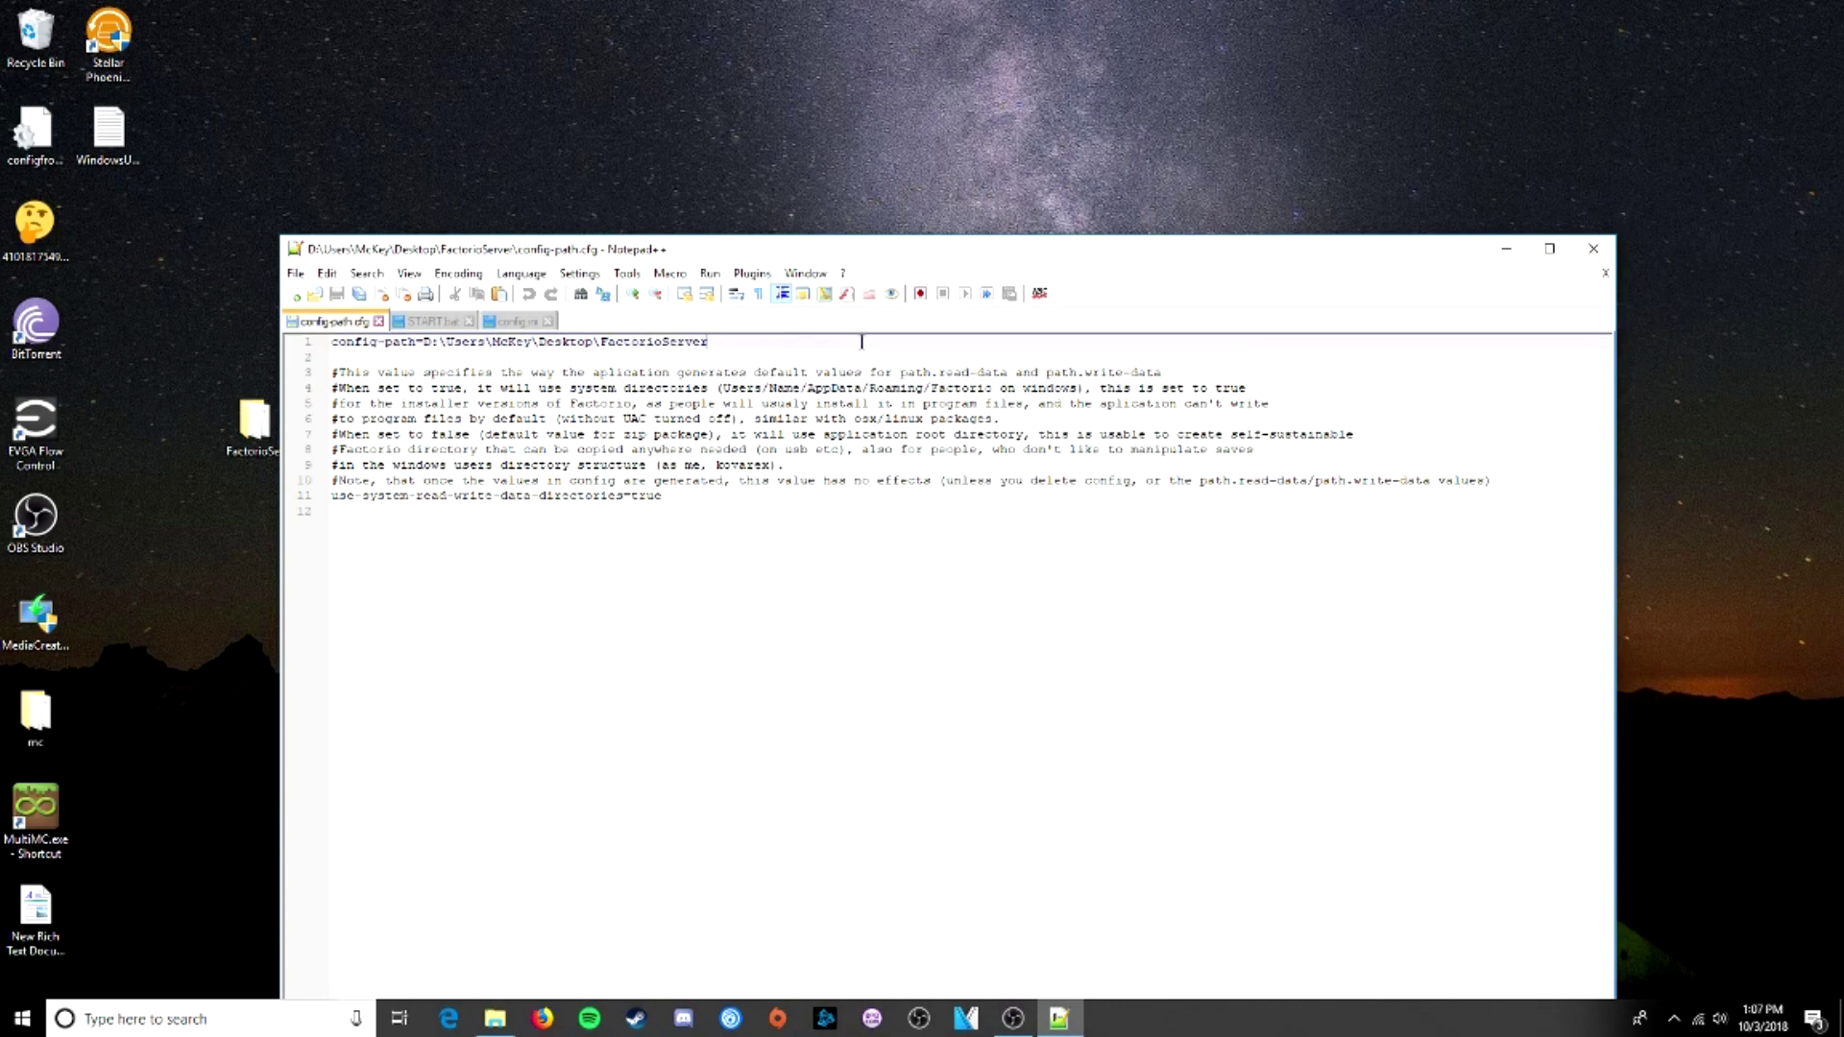
type("\\config")
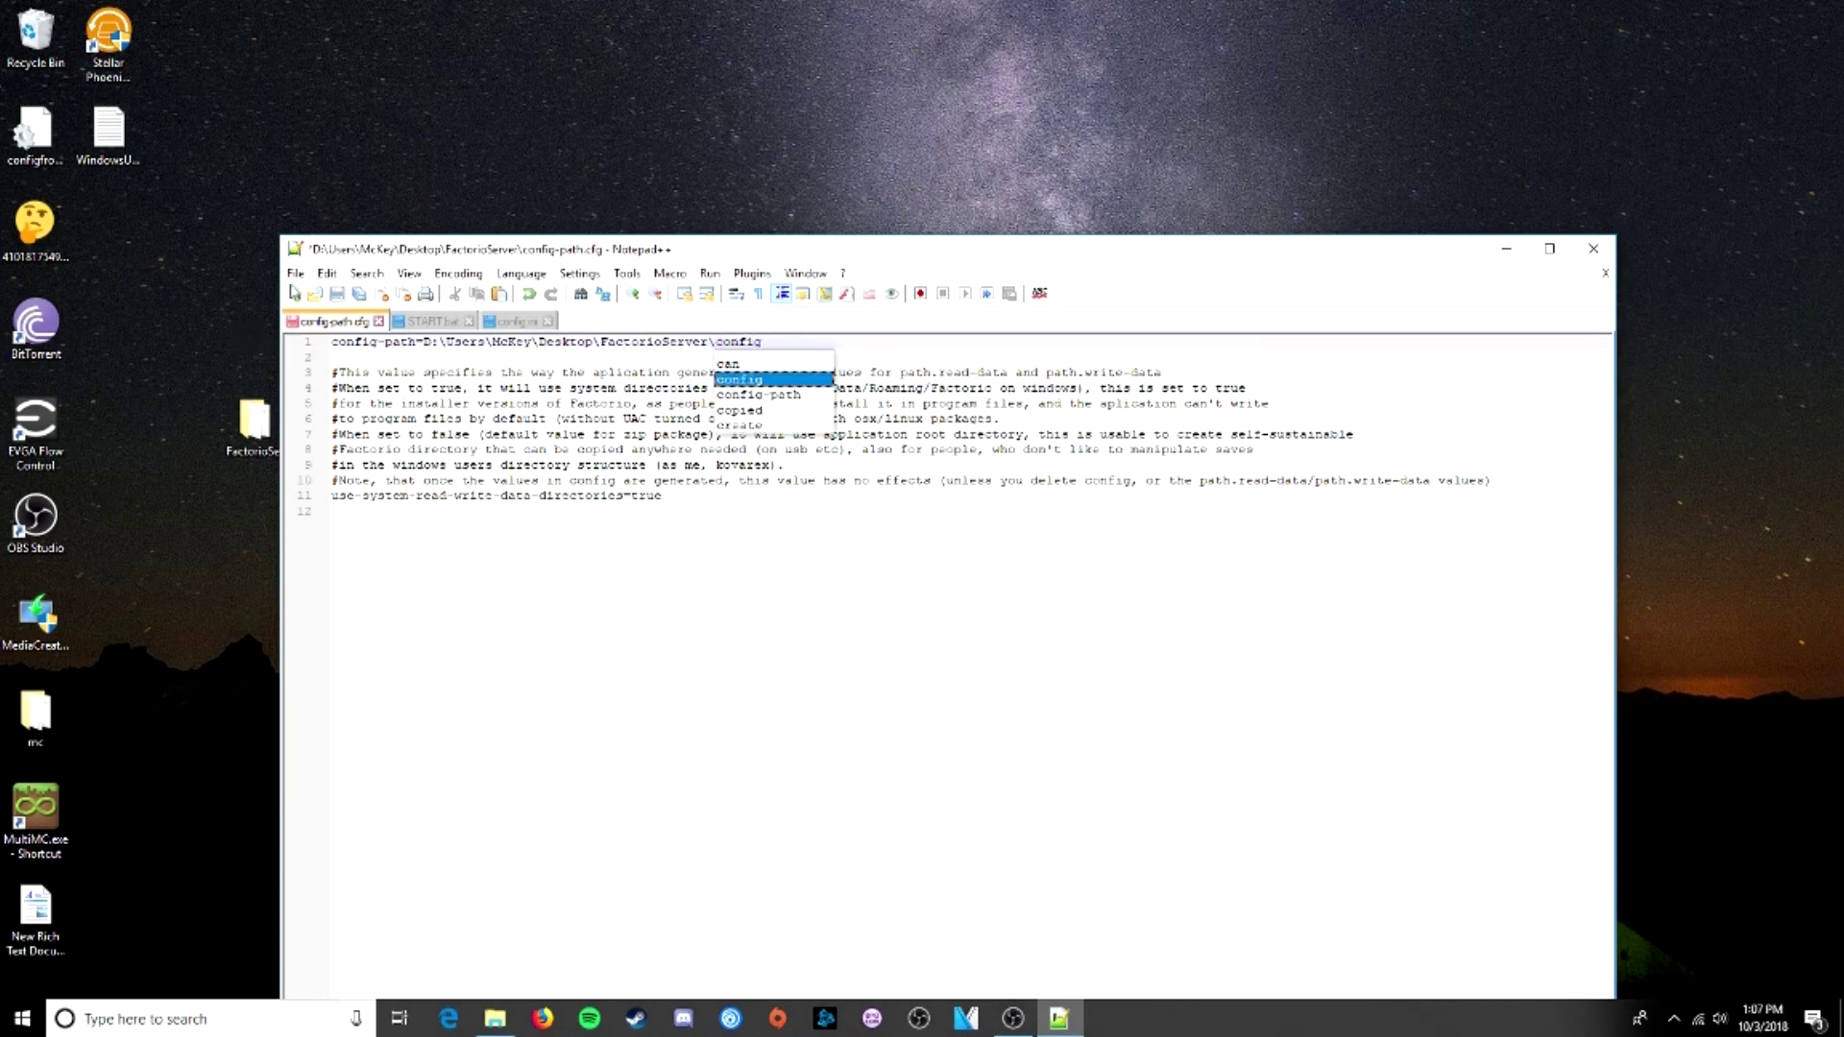
left_click(296, 274)
left_click(348, 420)
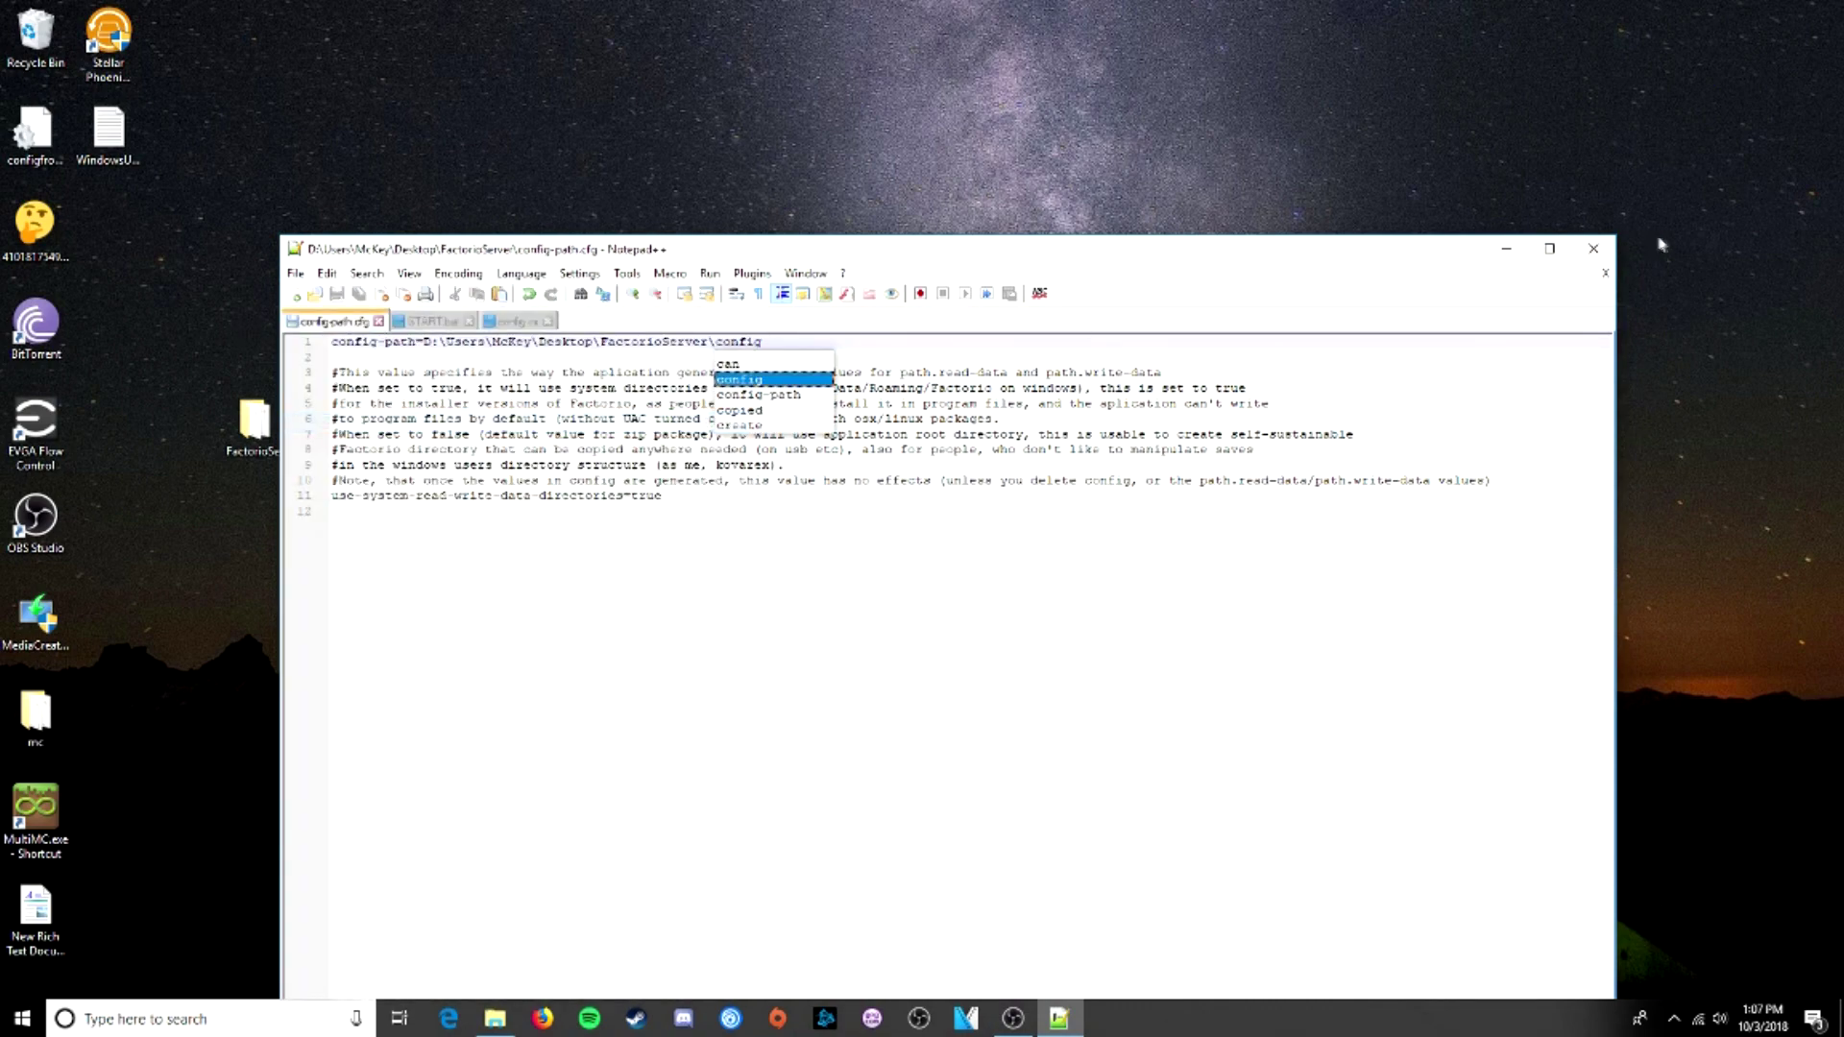
left_click(1593, 248)
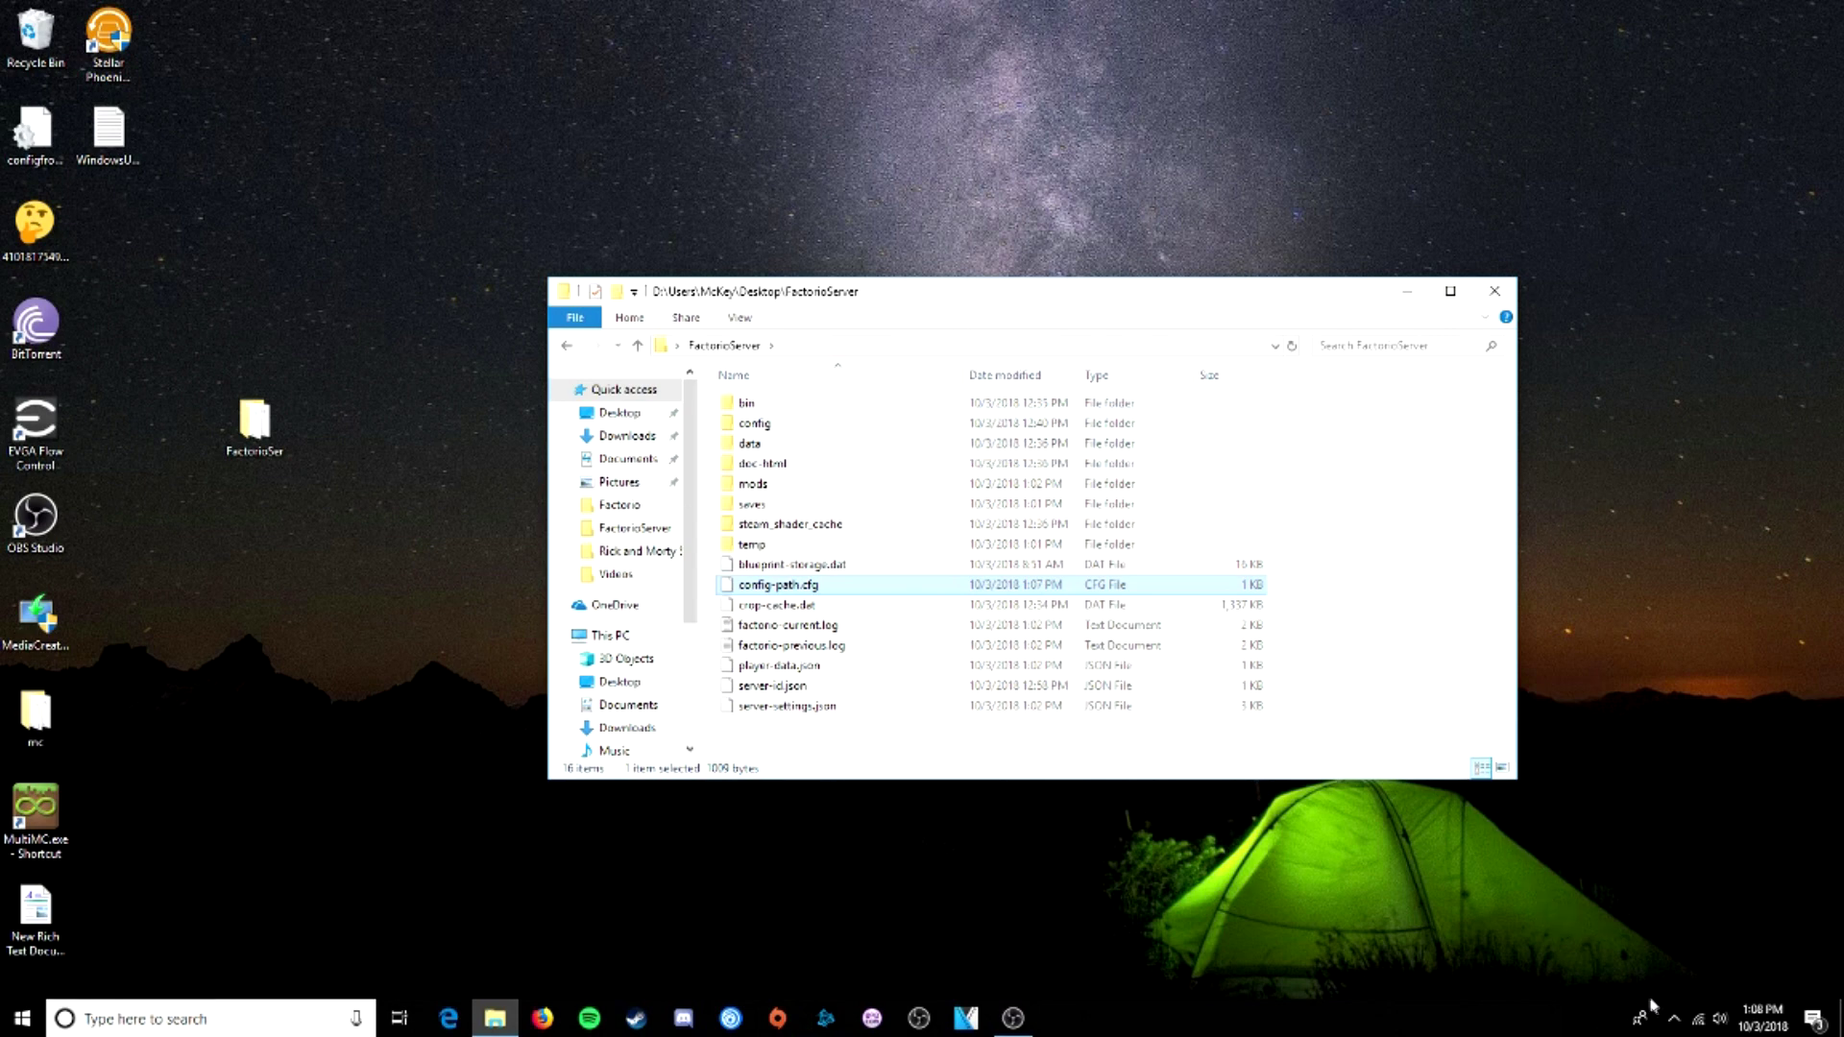
- Open Command Prompt and run ipconfig/all in an enlarged window
left_click(296, 1015)
type("cmd")
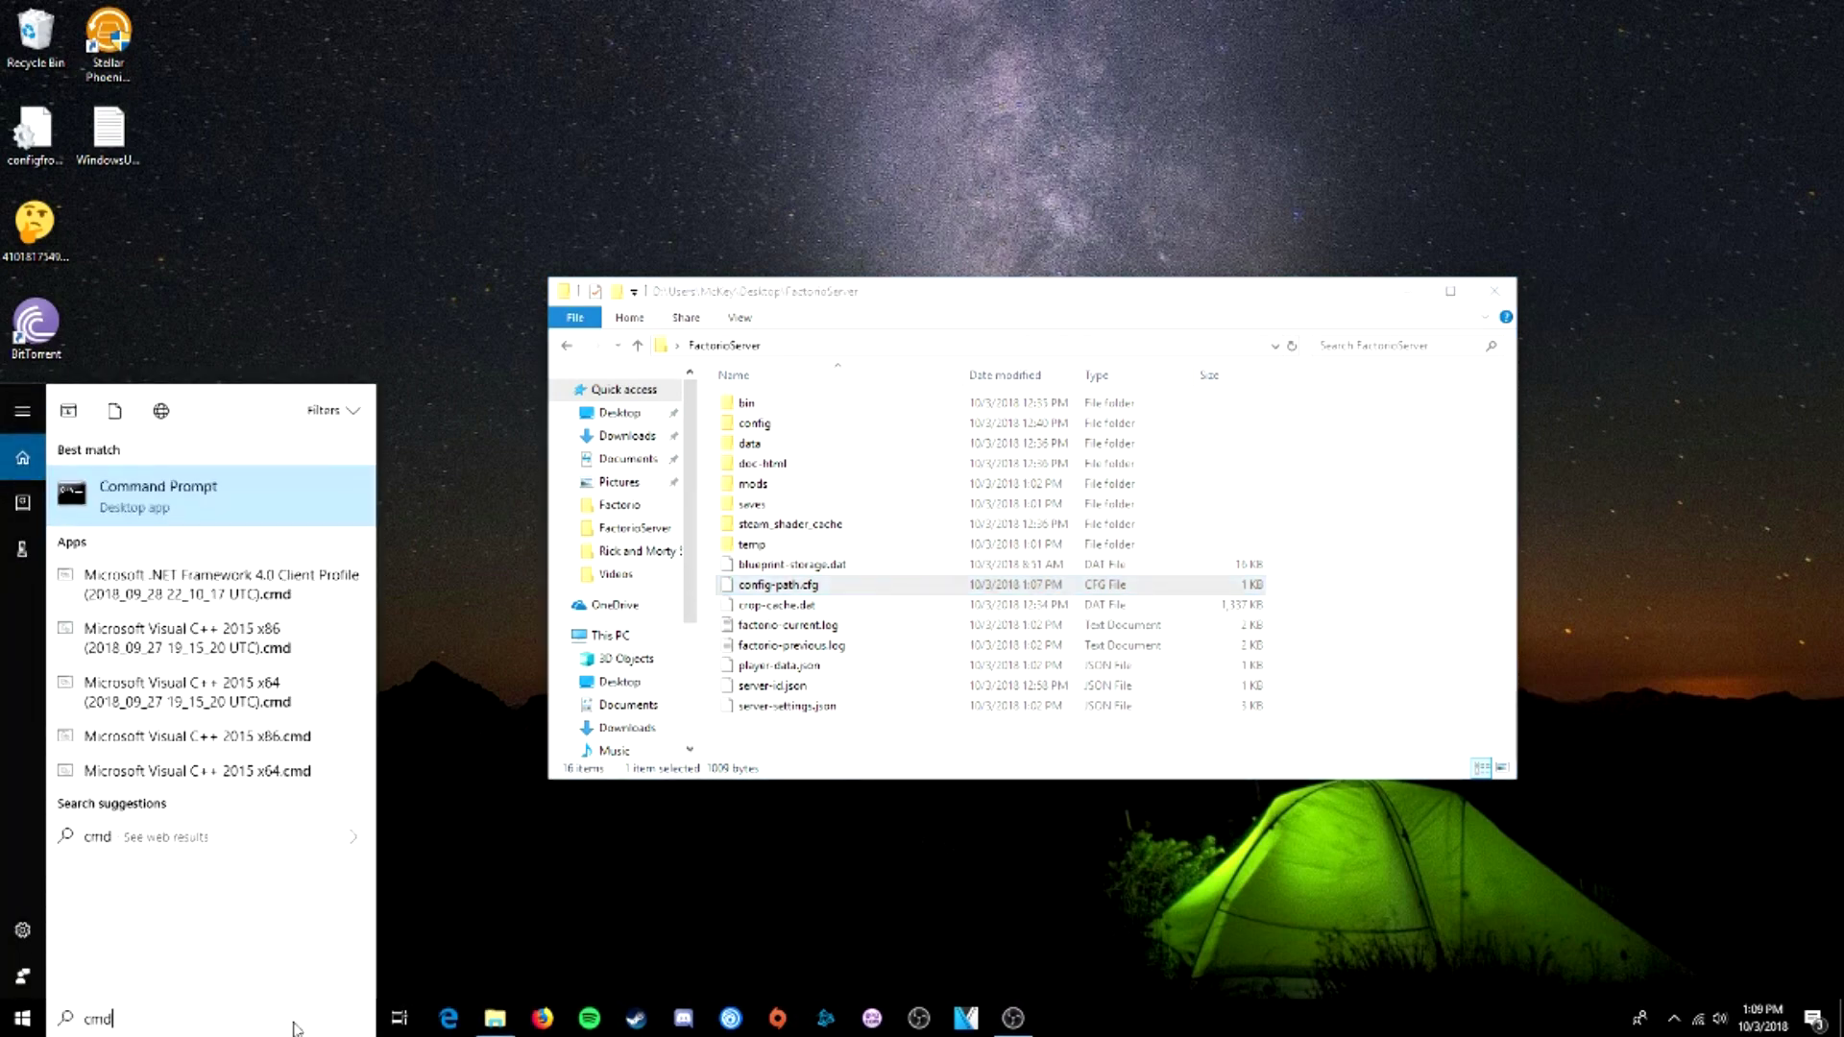
key("Return")
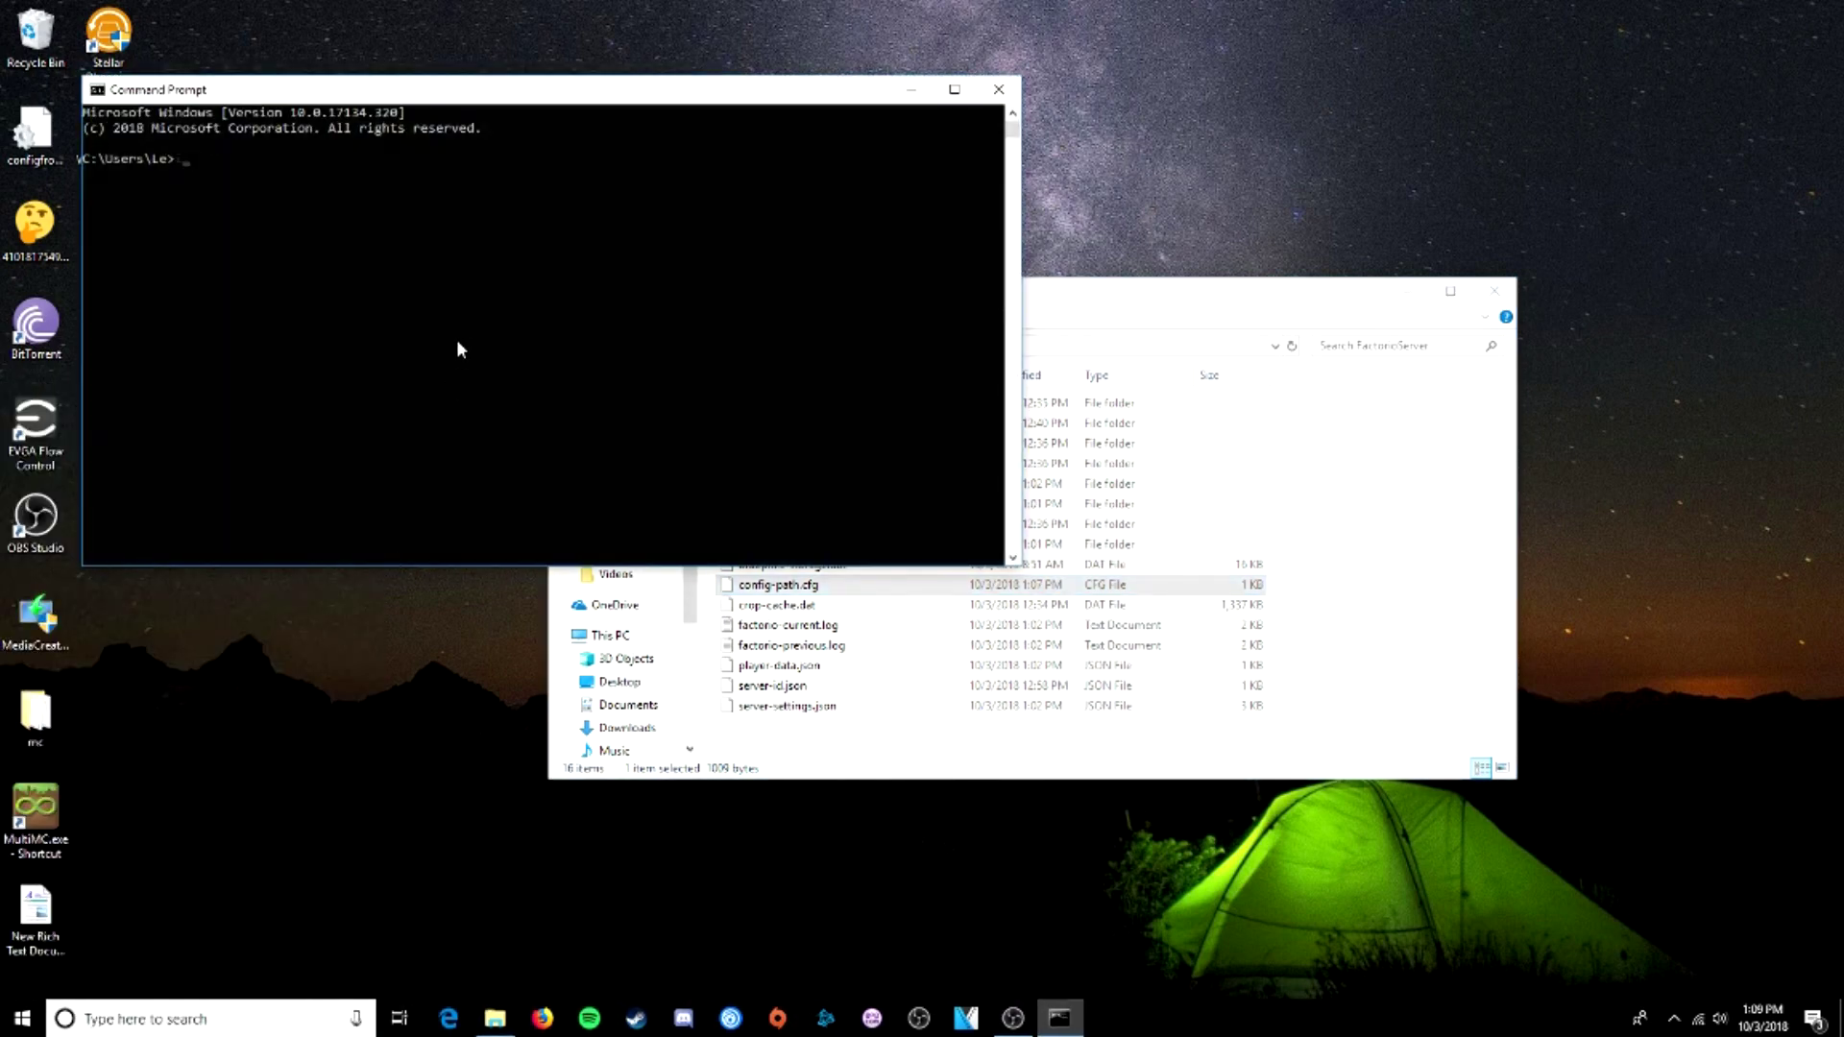
type("ipconfig/al")
type("l")
key("Return")
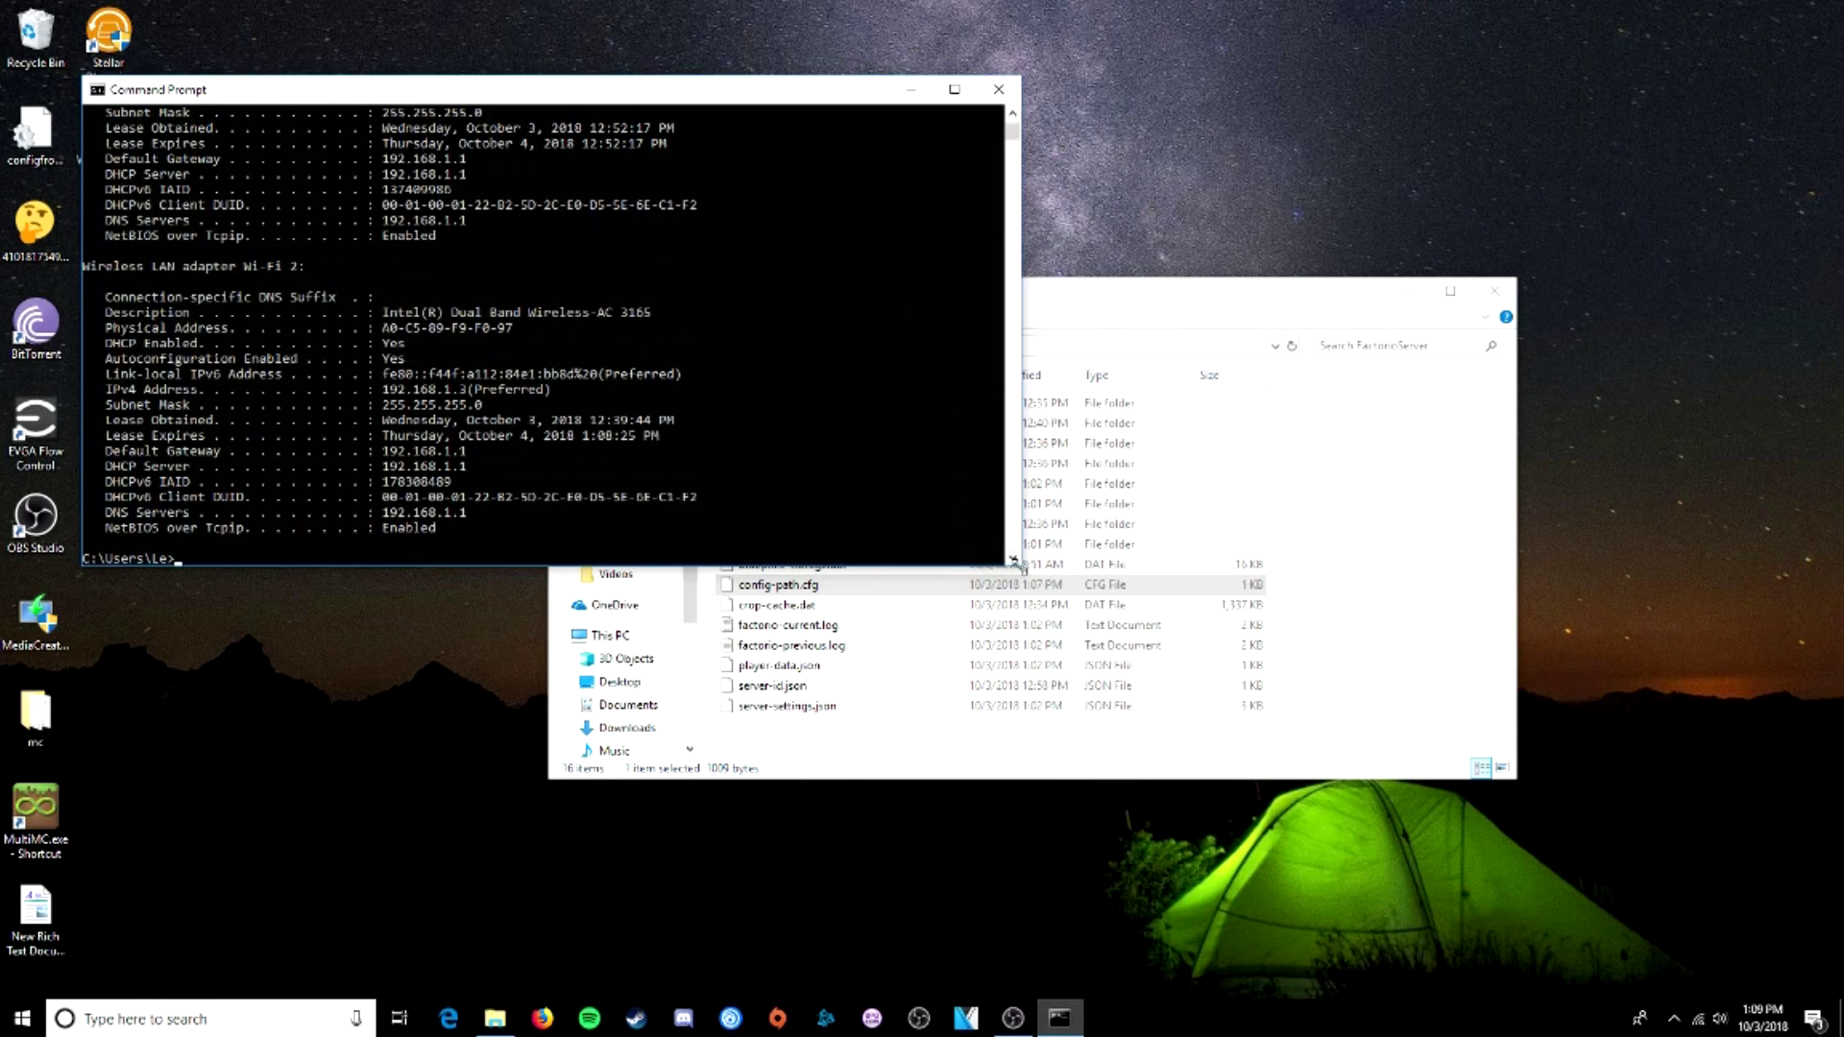
left_click_drag(1018, 565, 973, 733)
scroll(861, 574, "up", 3)
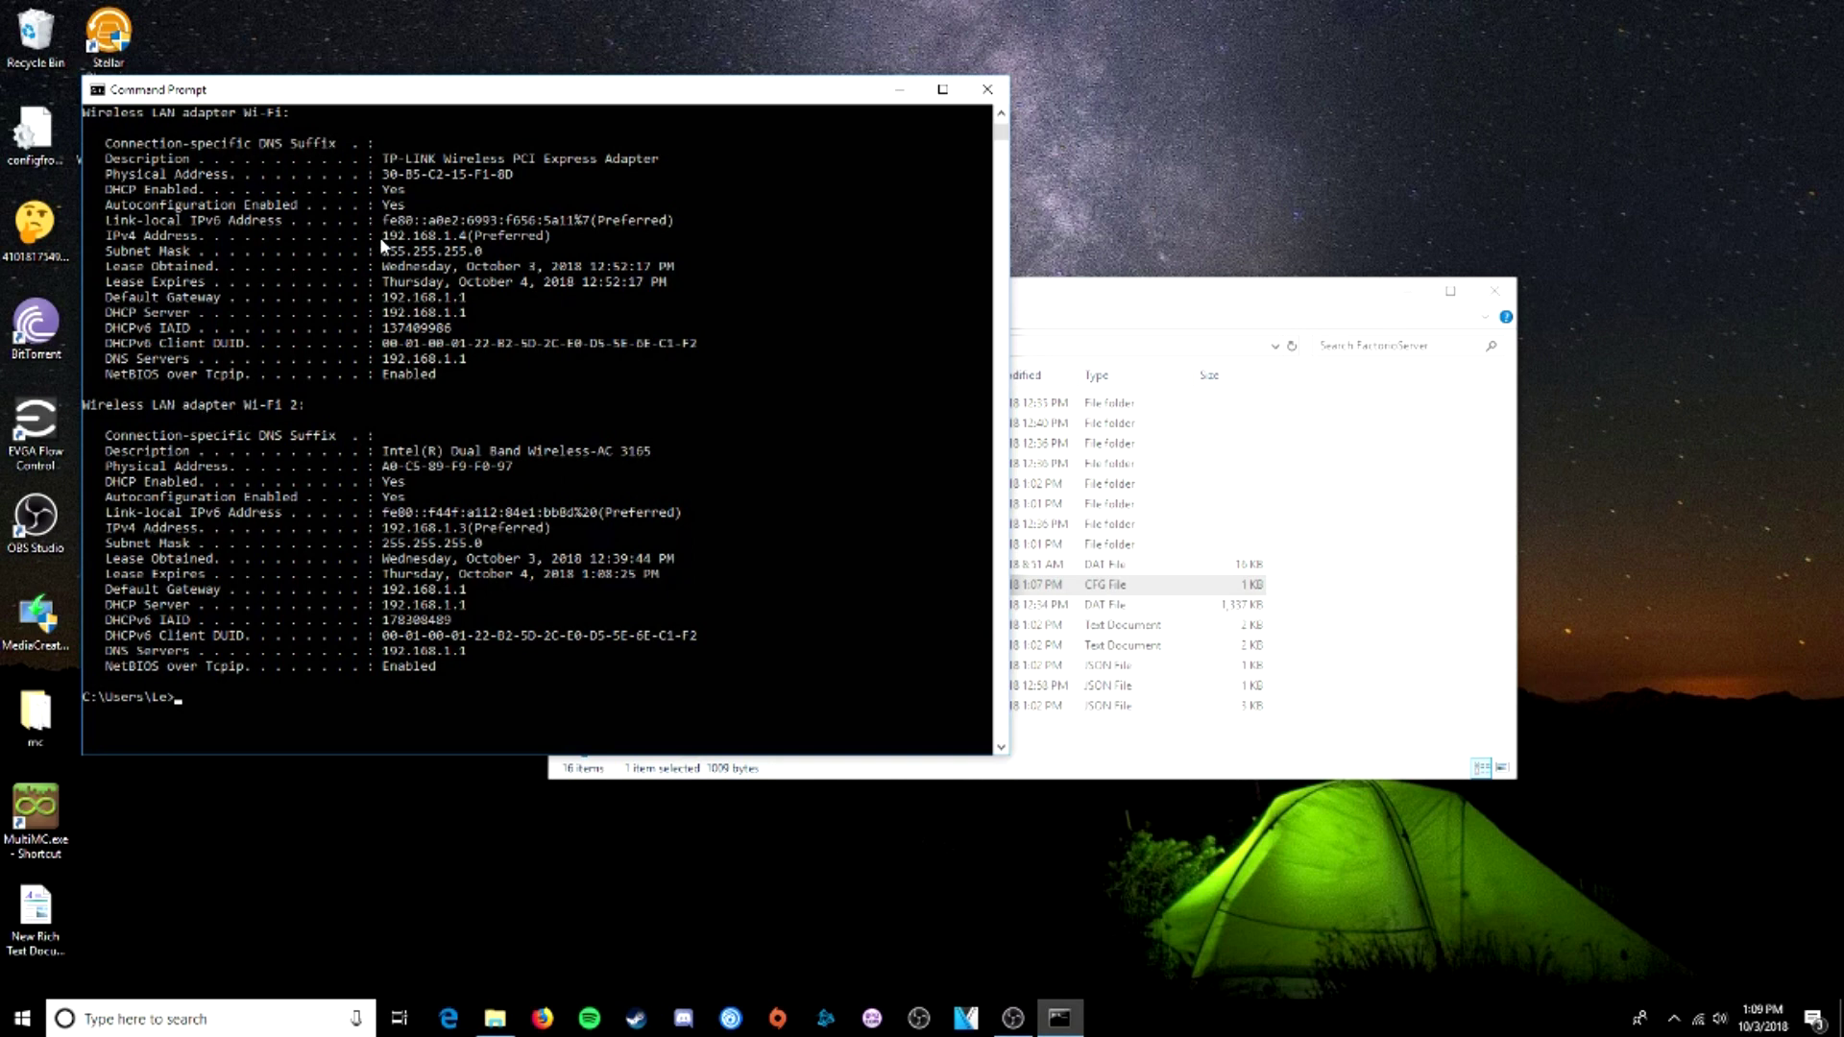
- Select and copy the Wi-Fi adapter's IPv4 address 192.168.1.4
left_click_drag(382, 236, 550, 240)
right_click(563, 242)
left_click_drag(382, 527, 504, 536)
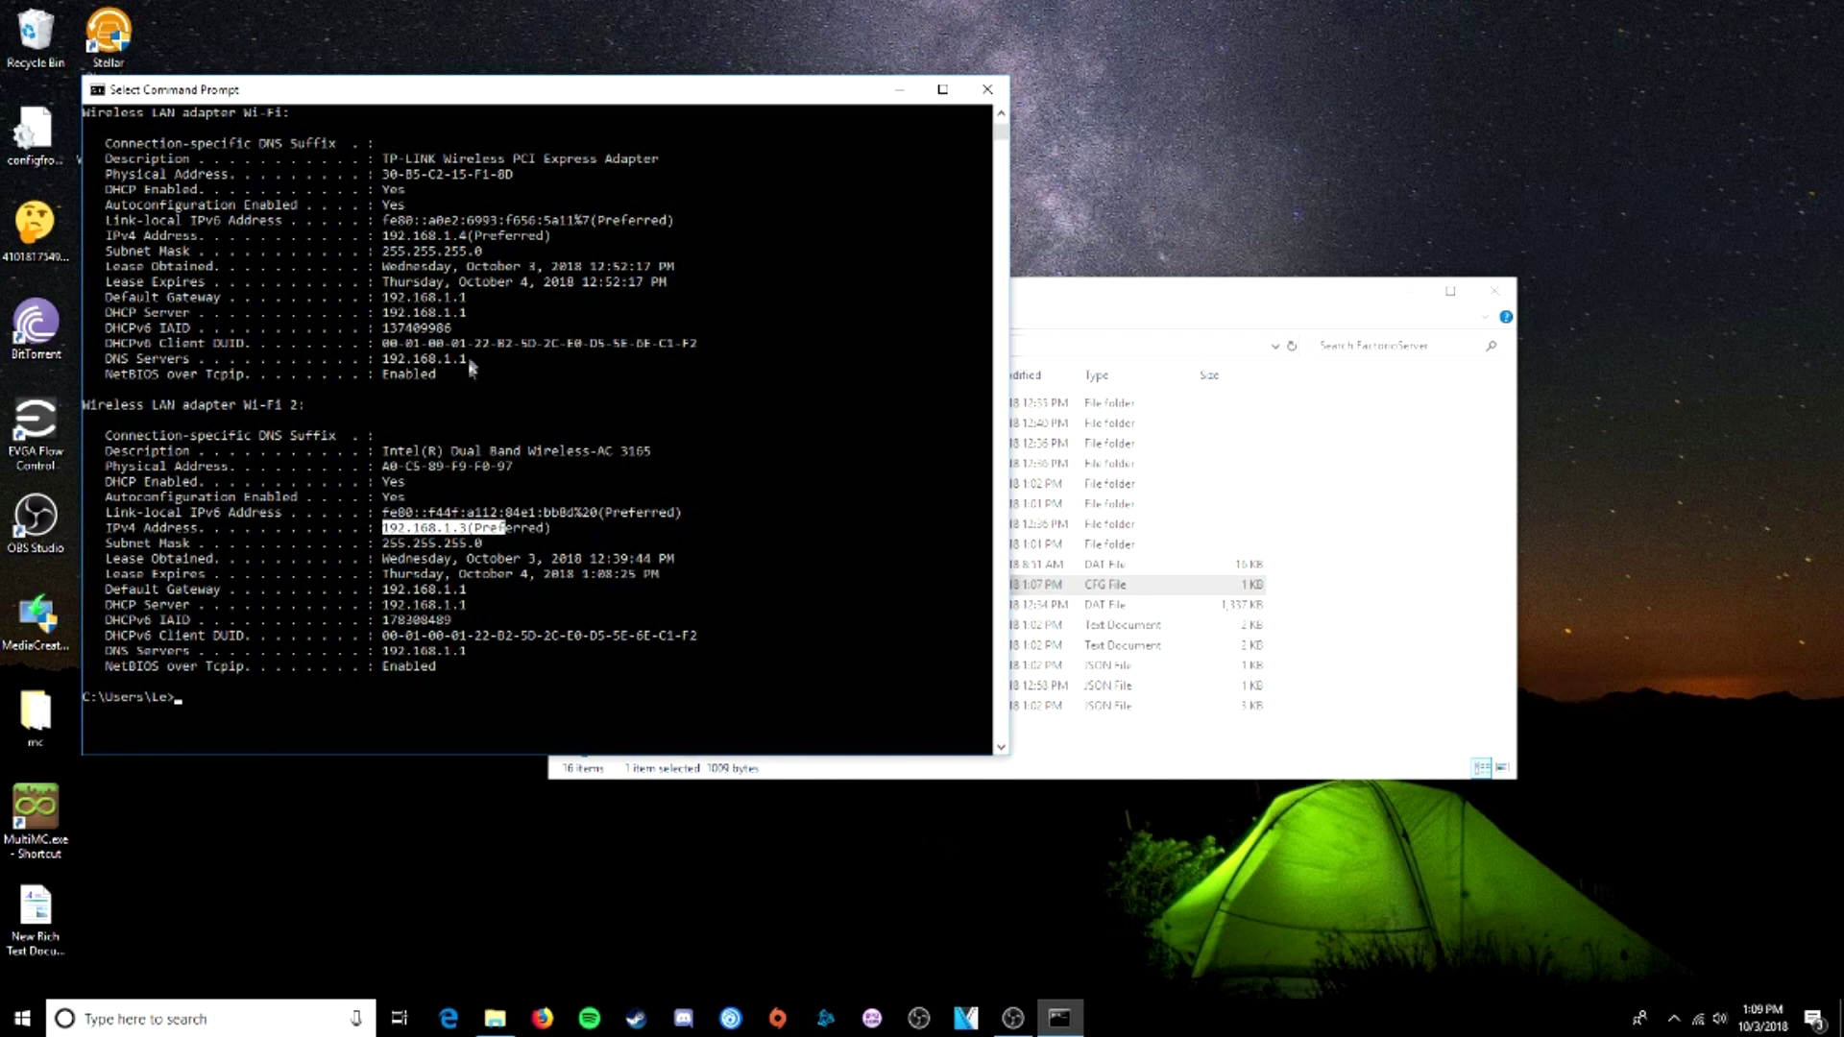
left_click_drag(392, 237, 544, 239)
left_click(562, 237)
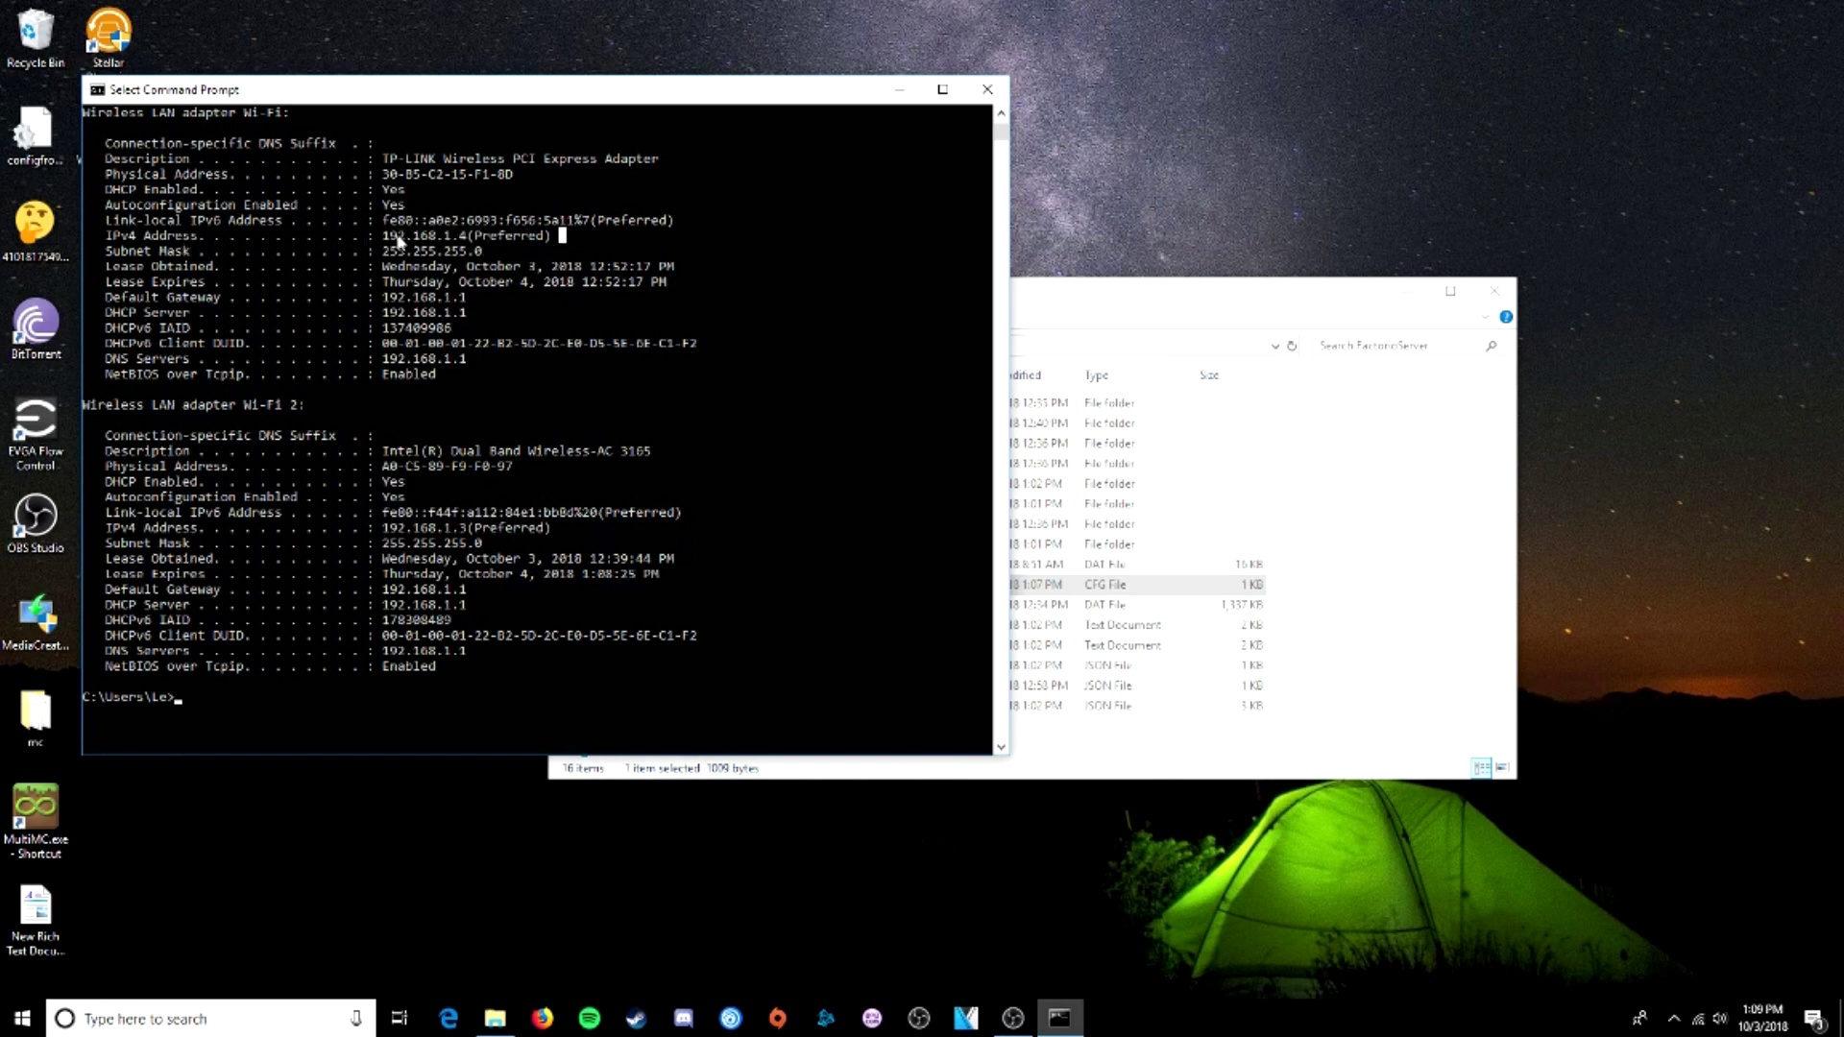
left_click_drag(392, 239, 541, 242)
left_click(585, 237)
left_click_drag(399, 238, 514, 240)
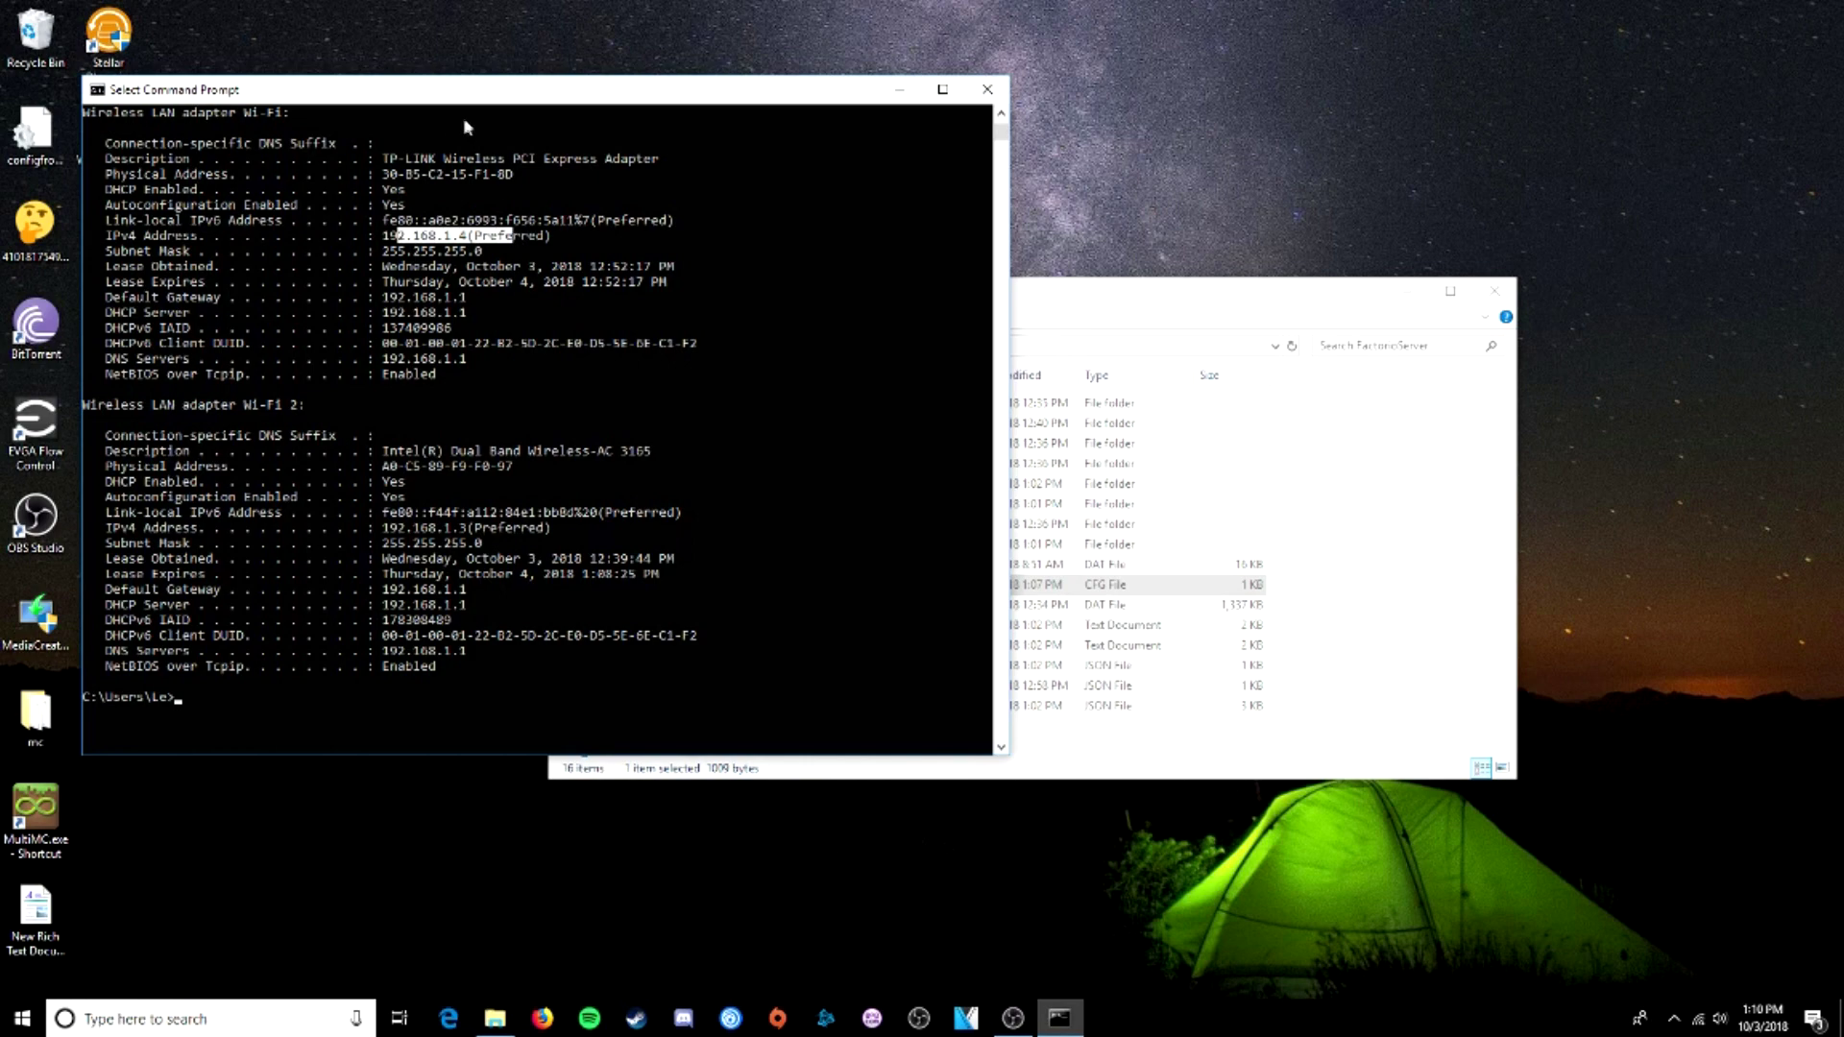
left_click_drag(1056, 290, 1156, 284)
key("alt+Tab")
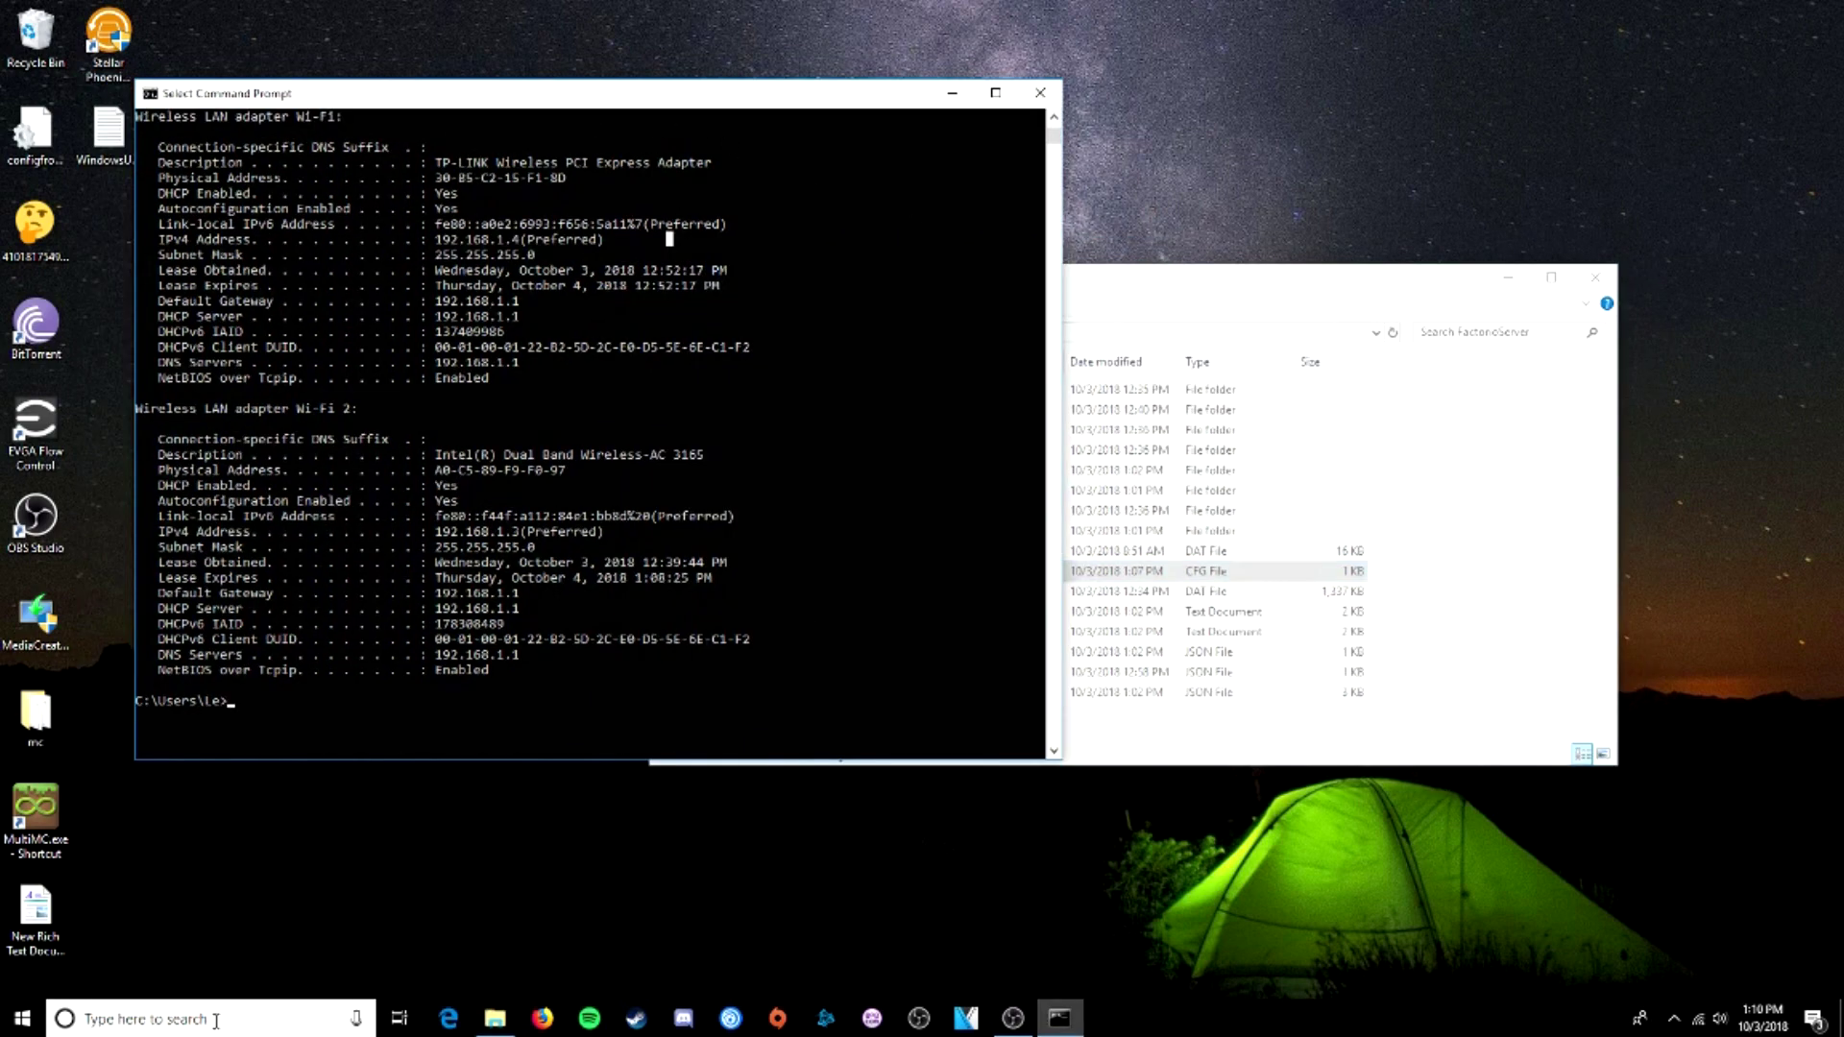
left_click(216, 1020)
- Open Control Panel's adapter settings and the Wi-Fi properties, selecting Internet Protocol Version 4
type("control")
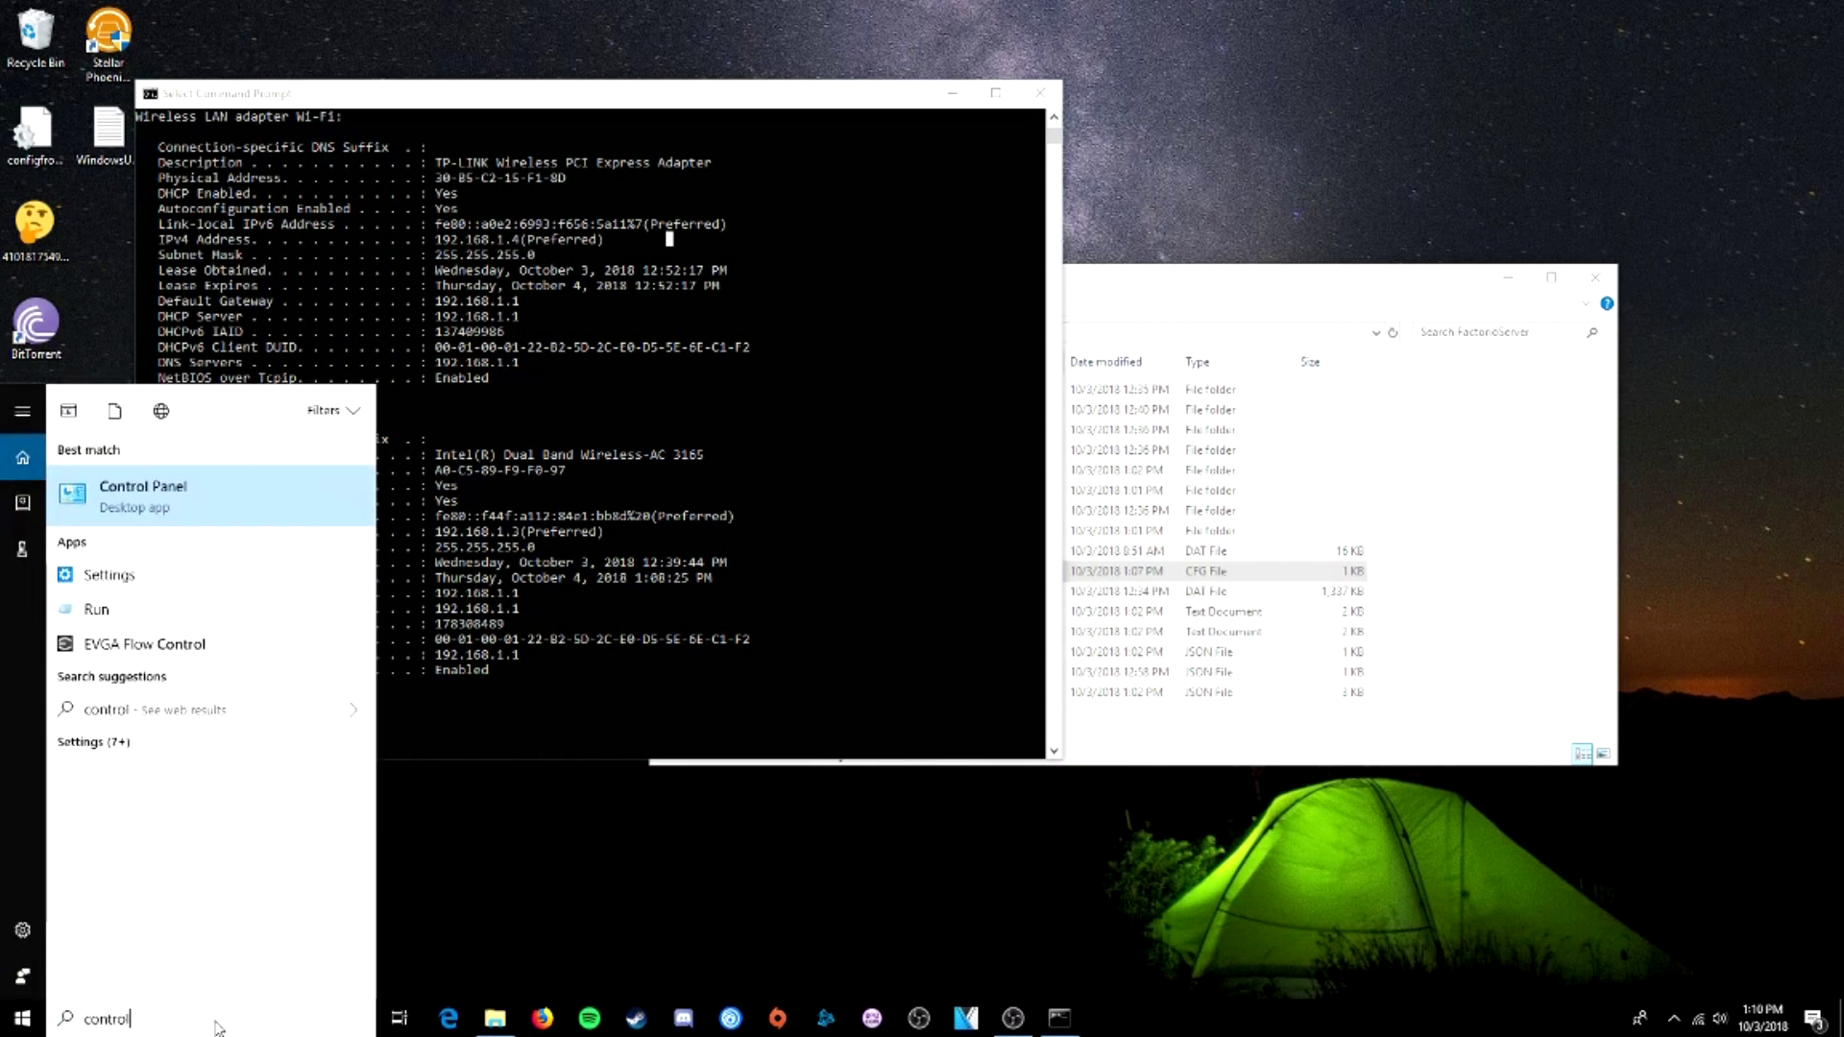
key("Return")
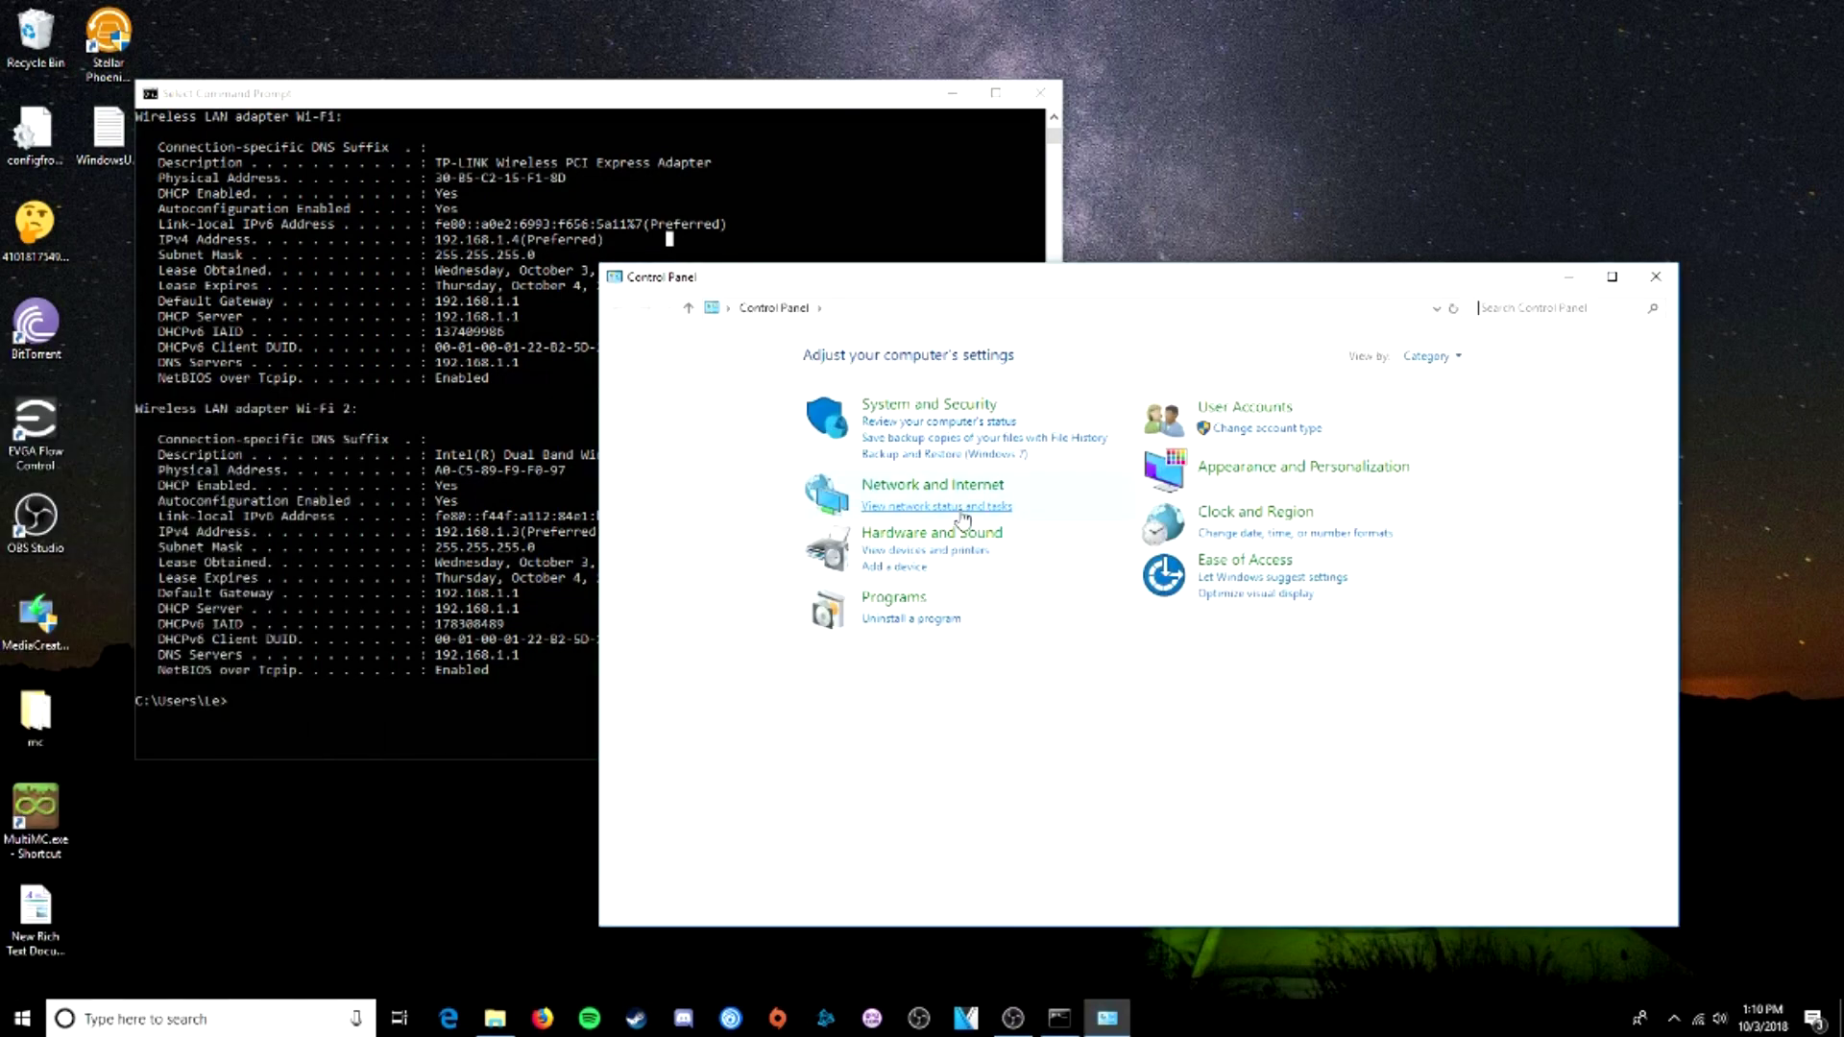
left_click(962, 518)
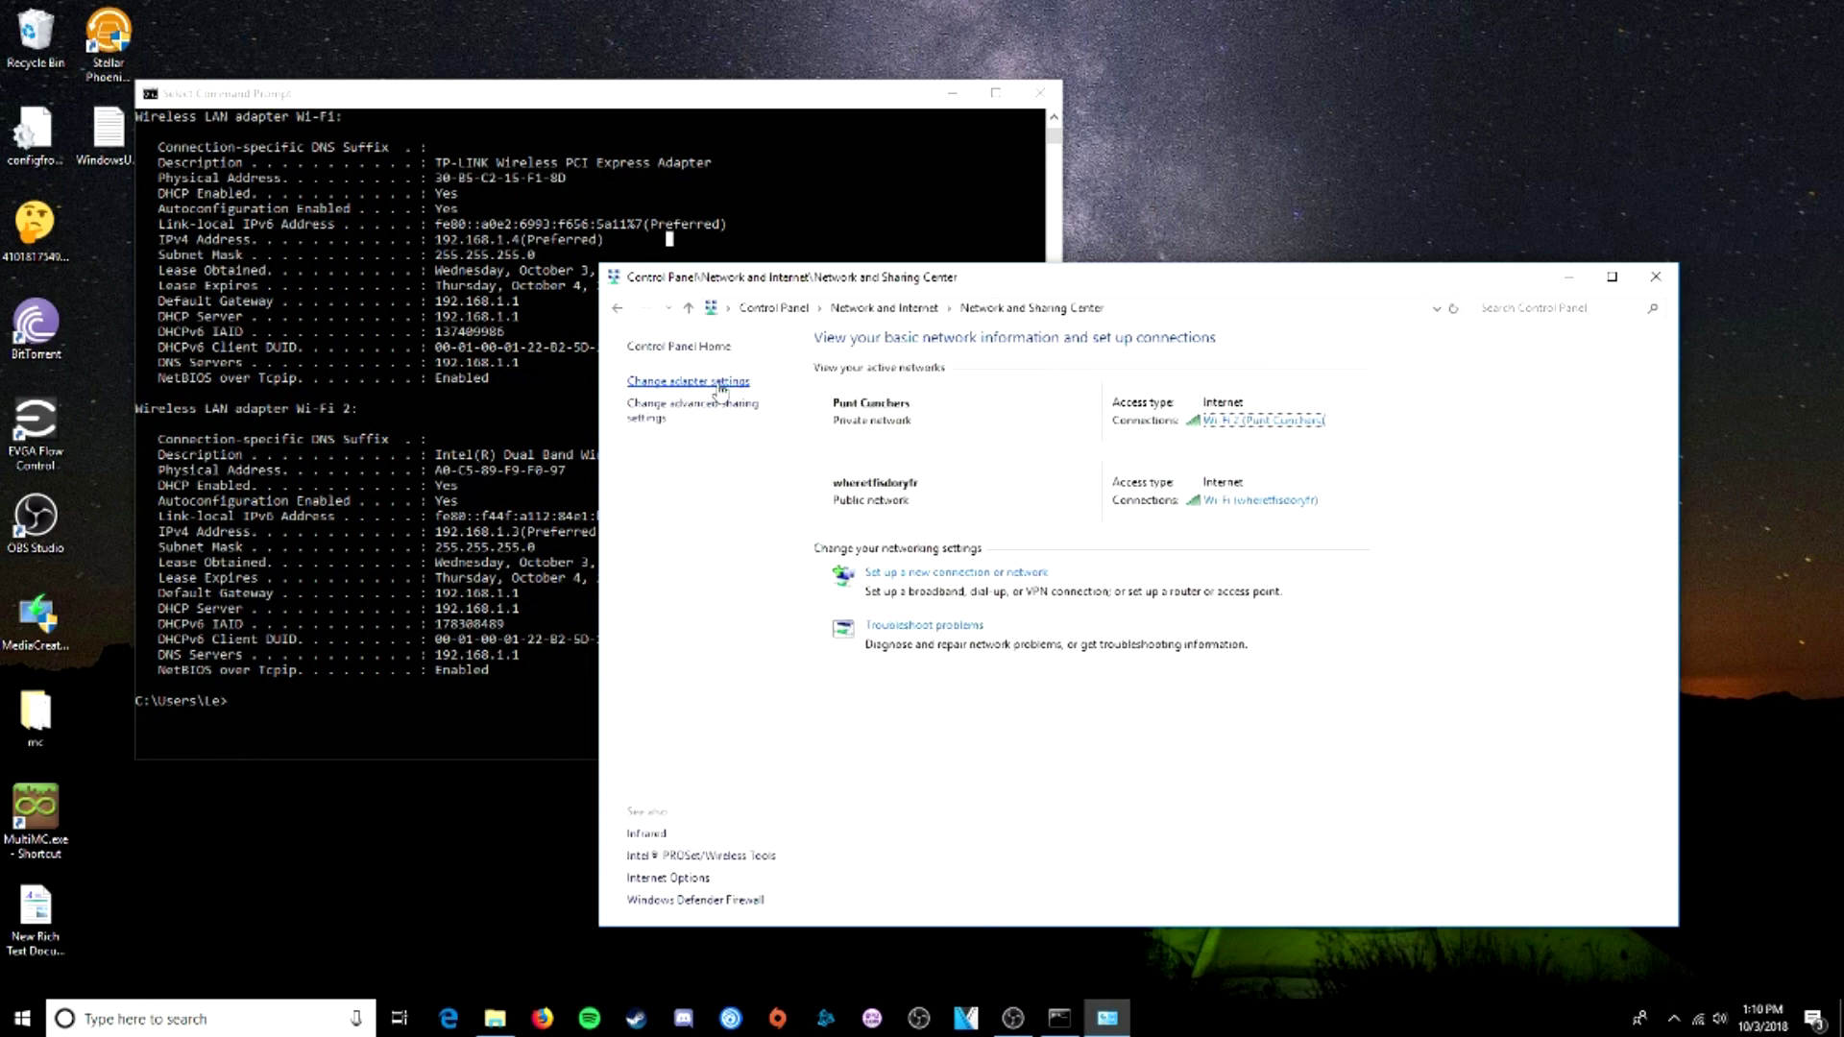
left_click(721, 383)
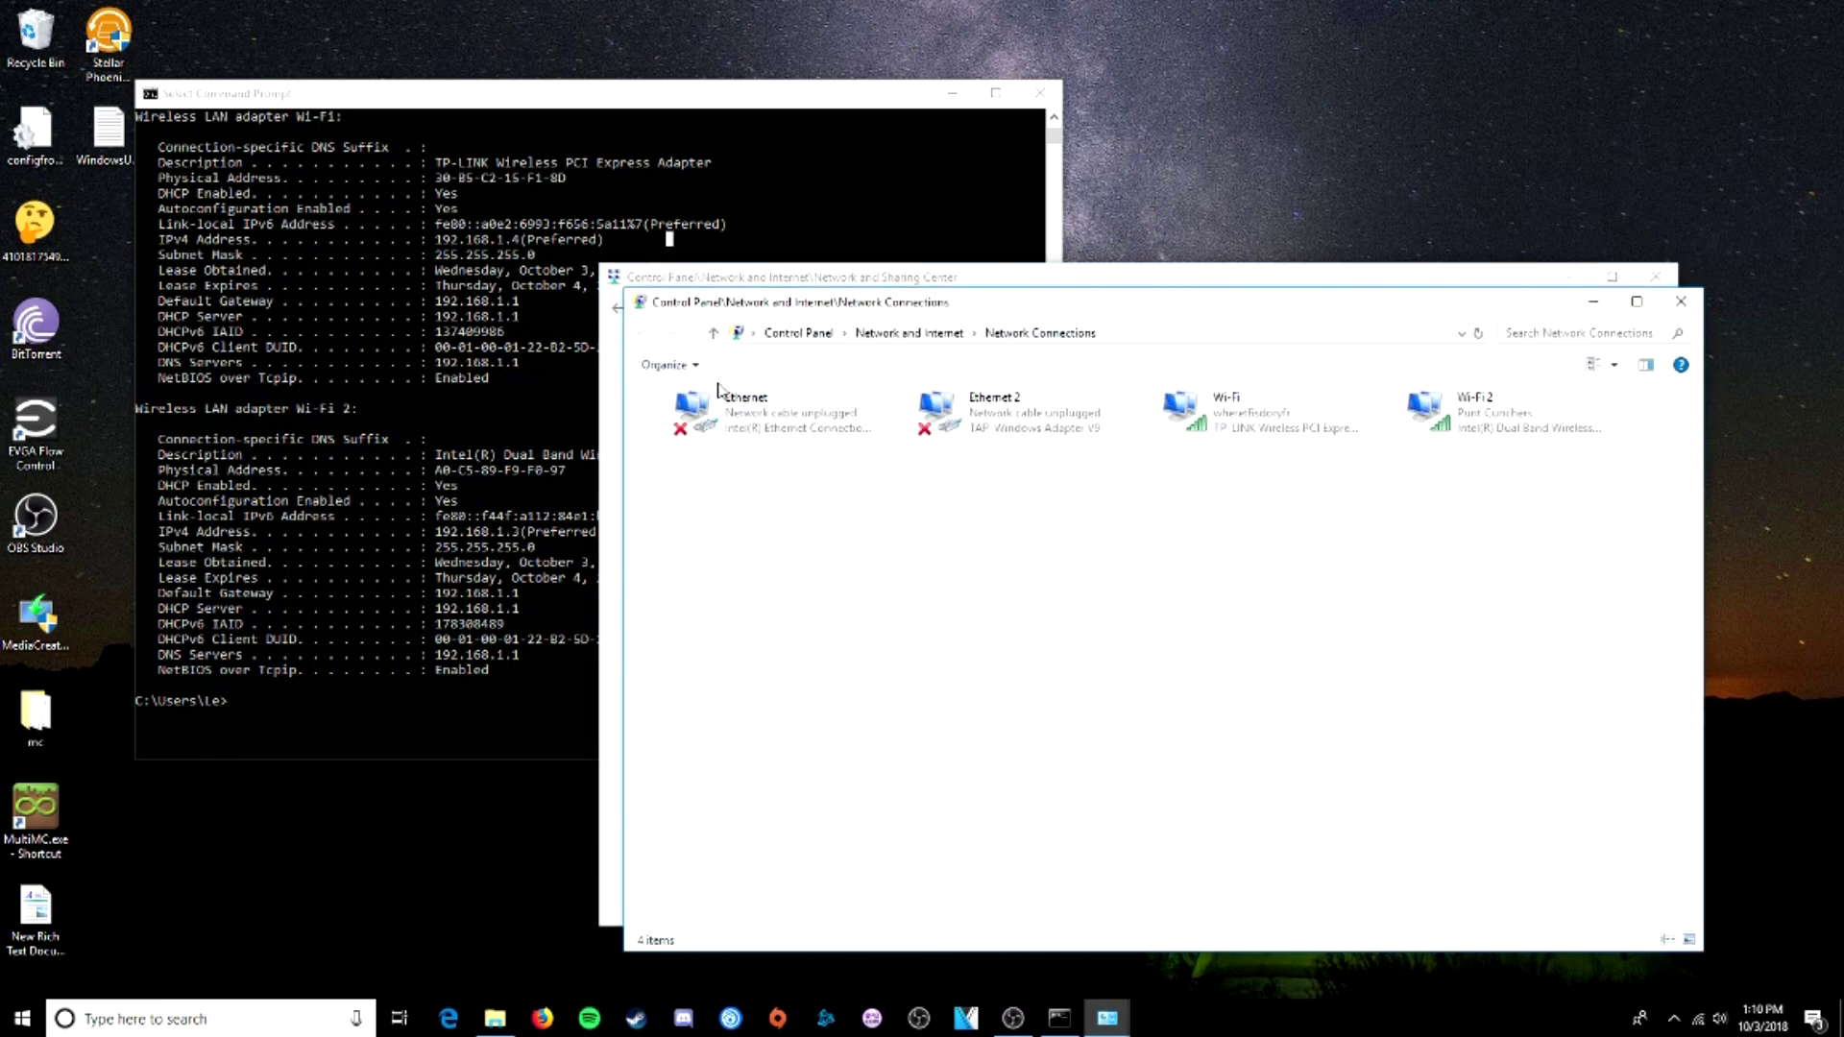
right_click(1256, 435)
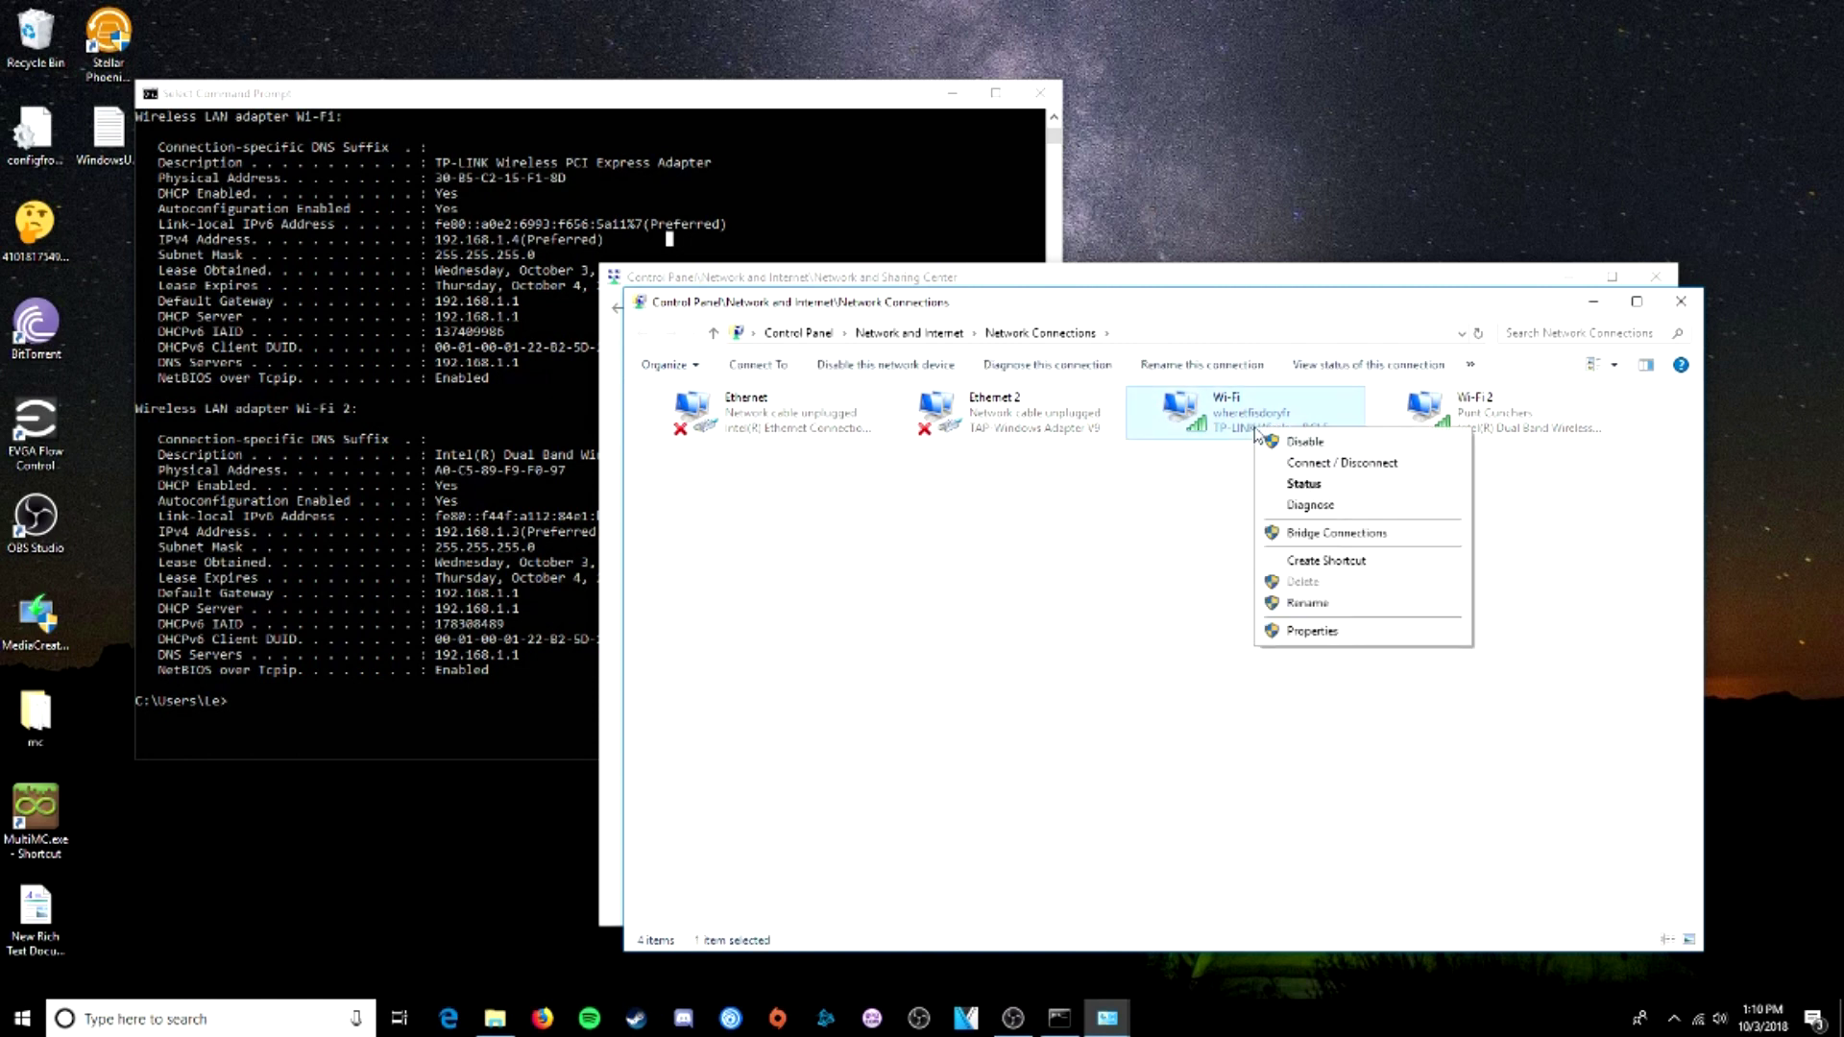
right_click(1242, 425)
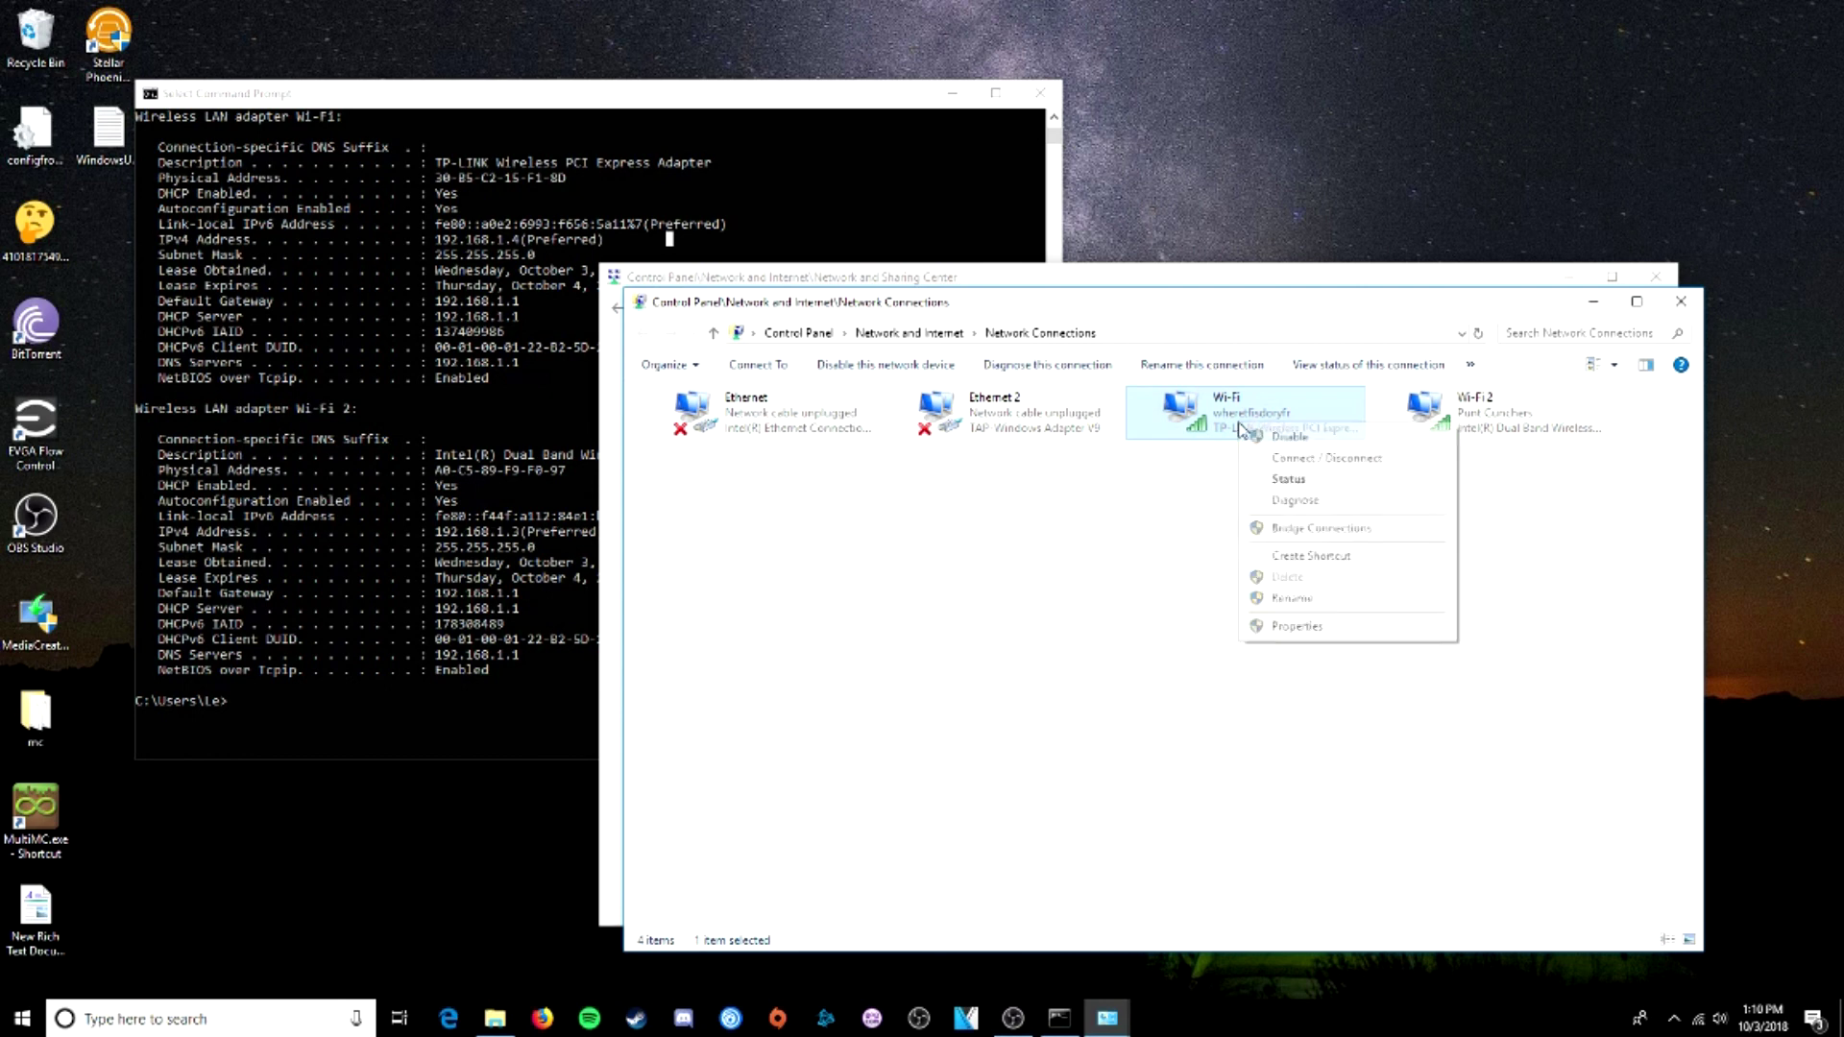
left_click(1299, 634)
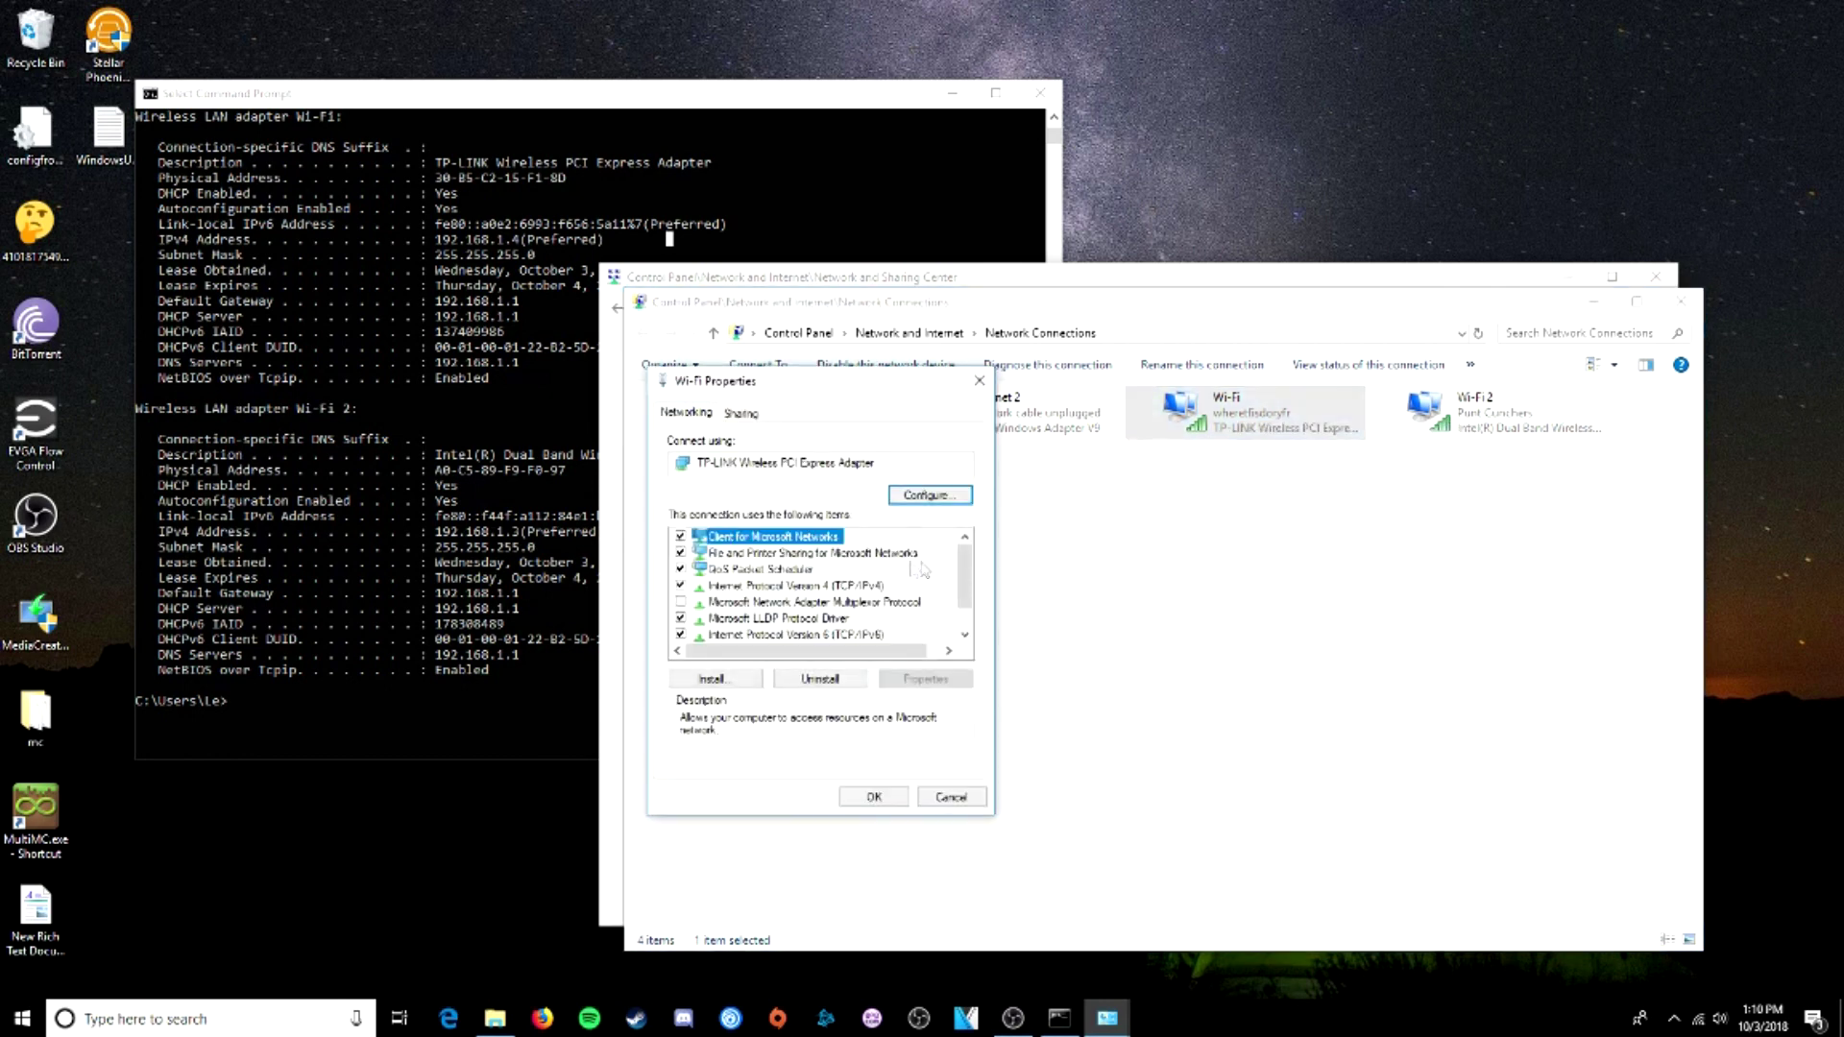
left_click(785, 590)
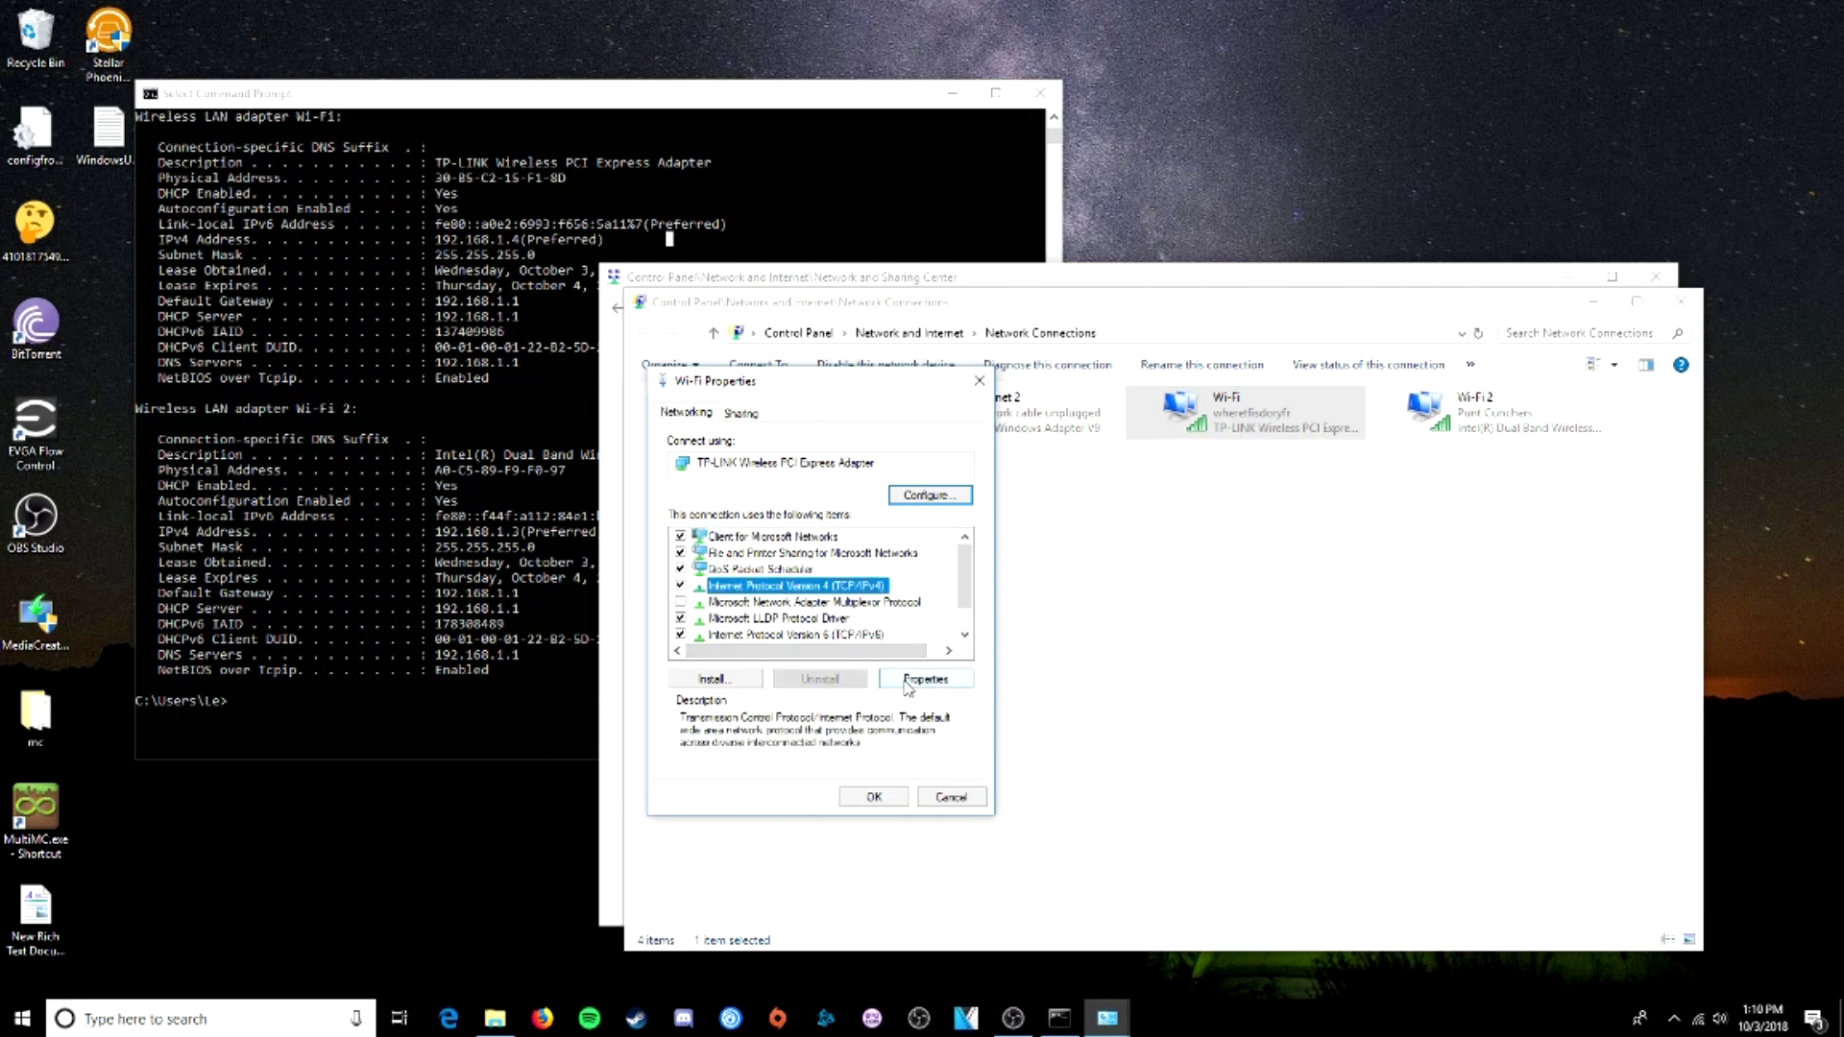
- Give Wi-Fi IPv4 static IP 192.168.1.44, mask 255.255.255.0, gateway 192.168.1.1
left_click(905, 682)
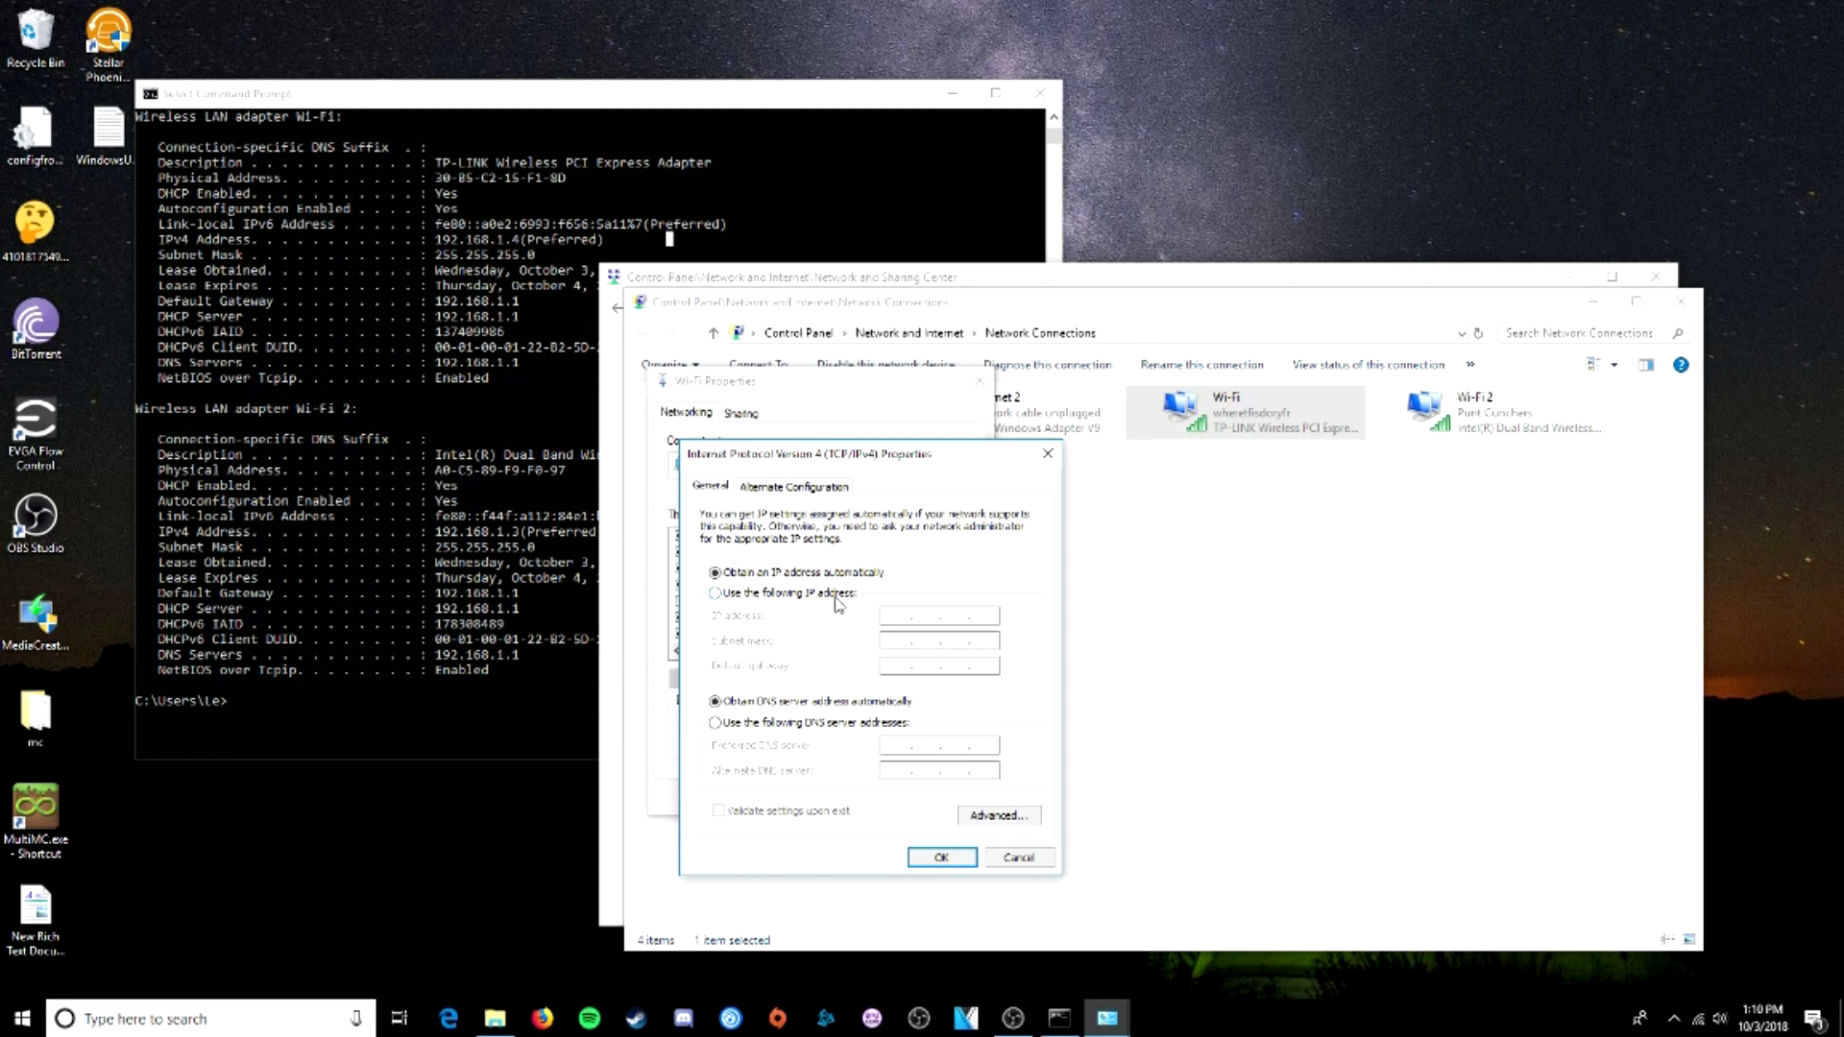
left_click(835, 595)
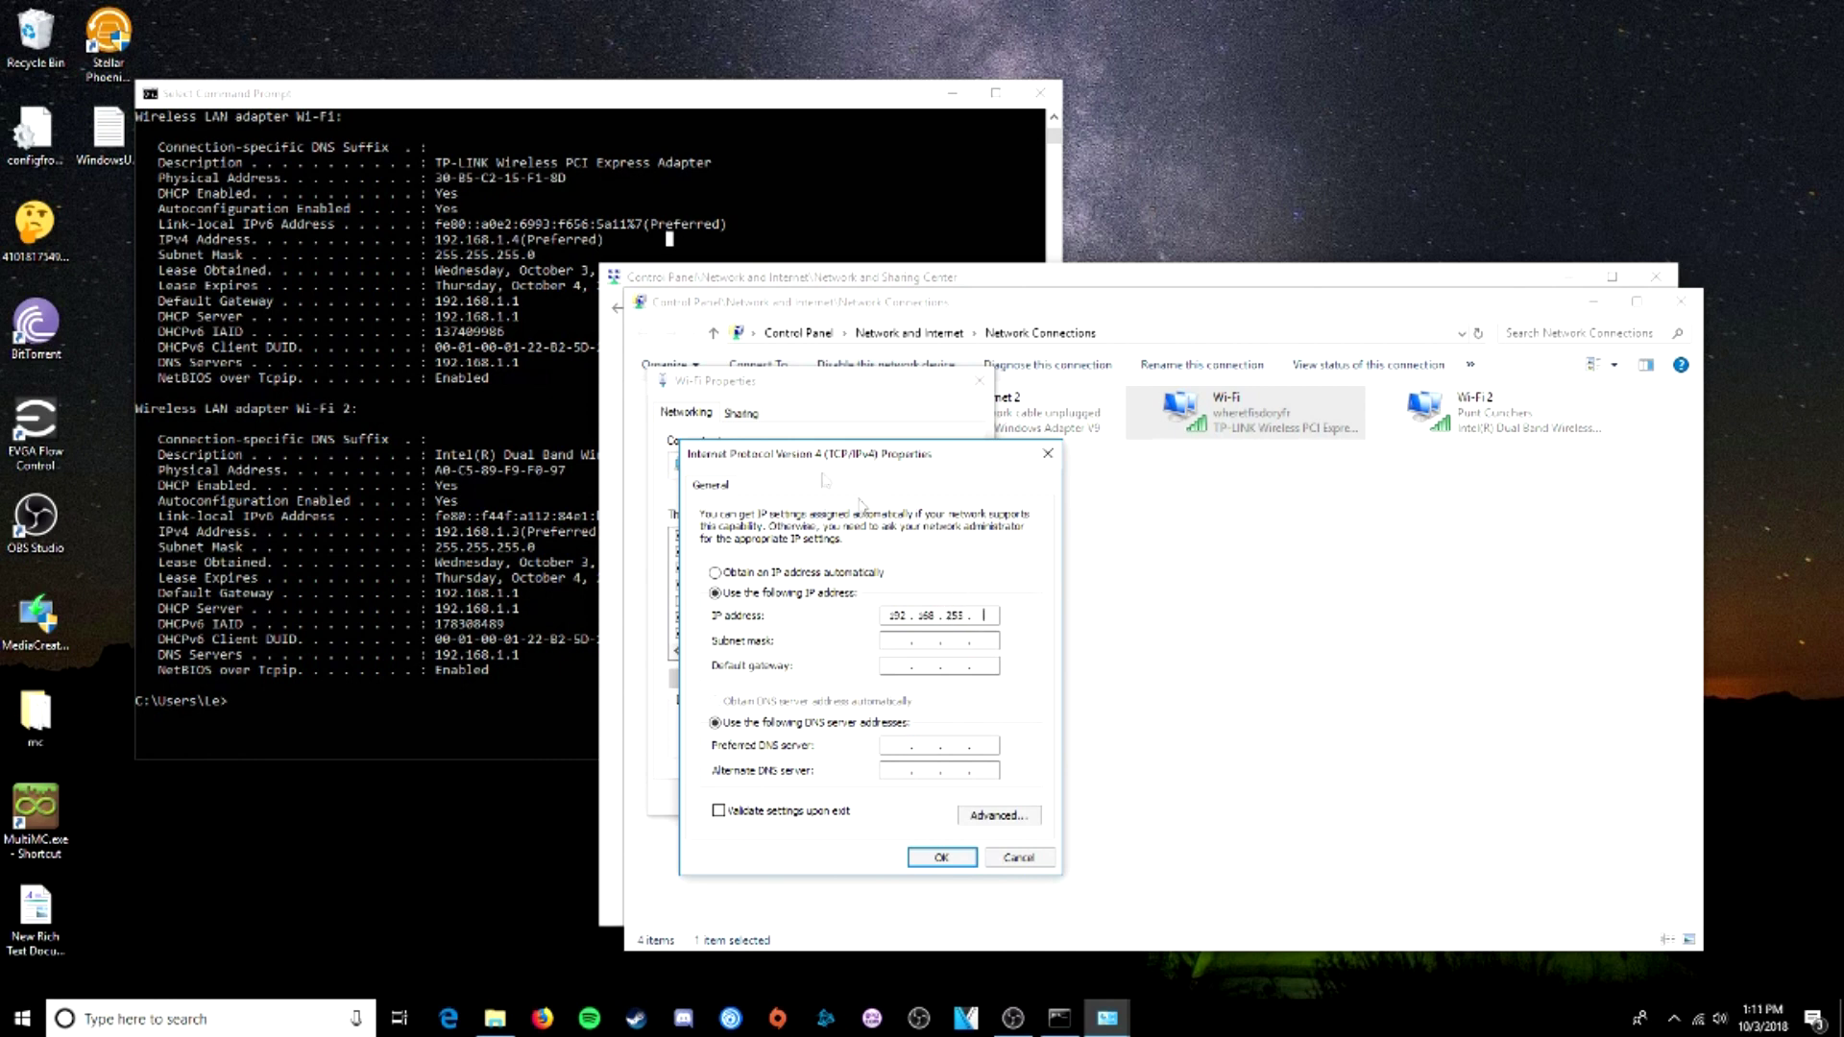
double_click(951, 615)
type("1")
left_click_drag(516, 247, 432, 246)
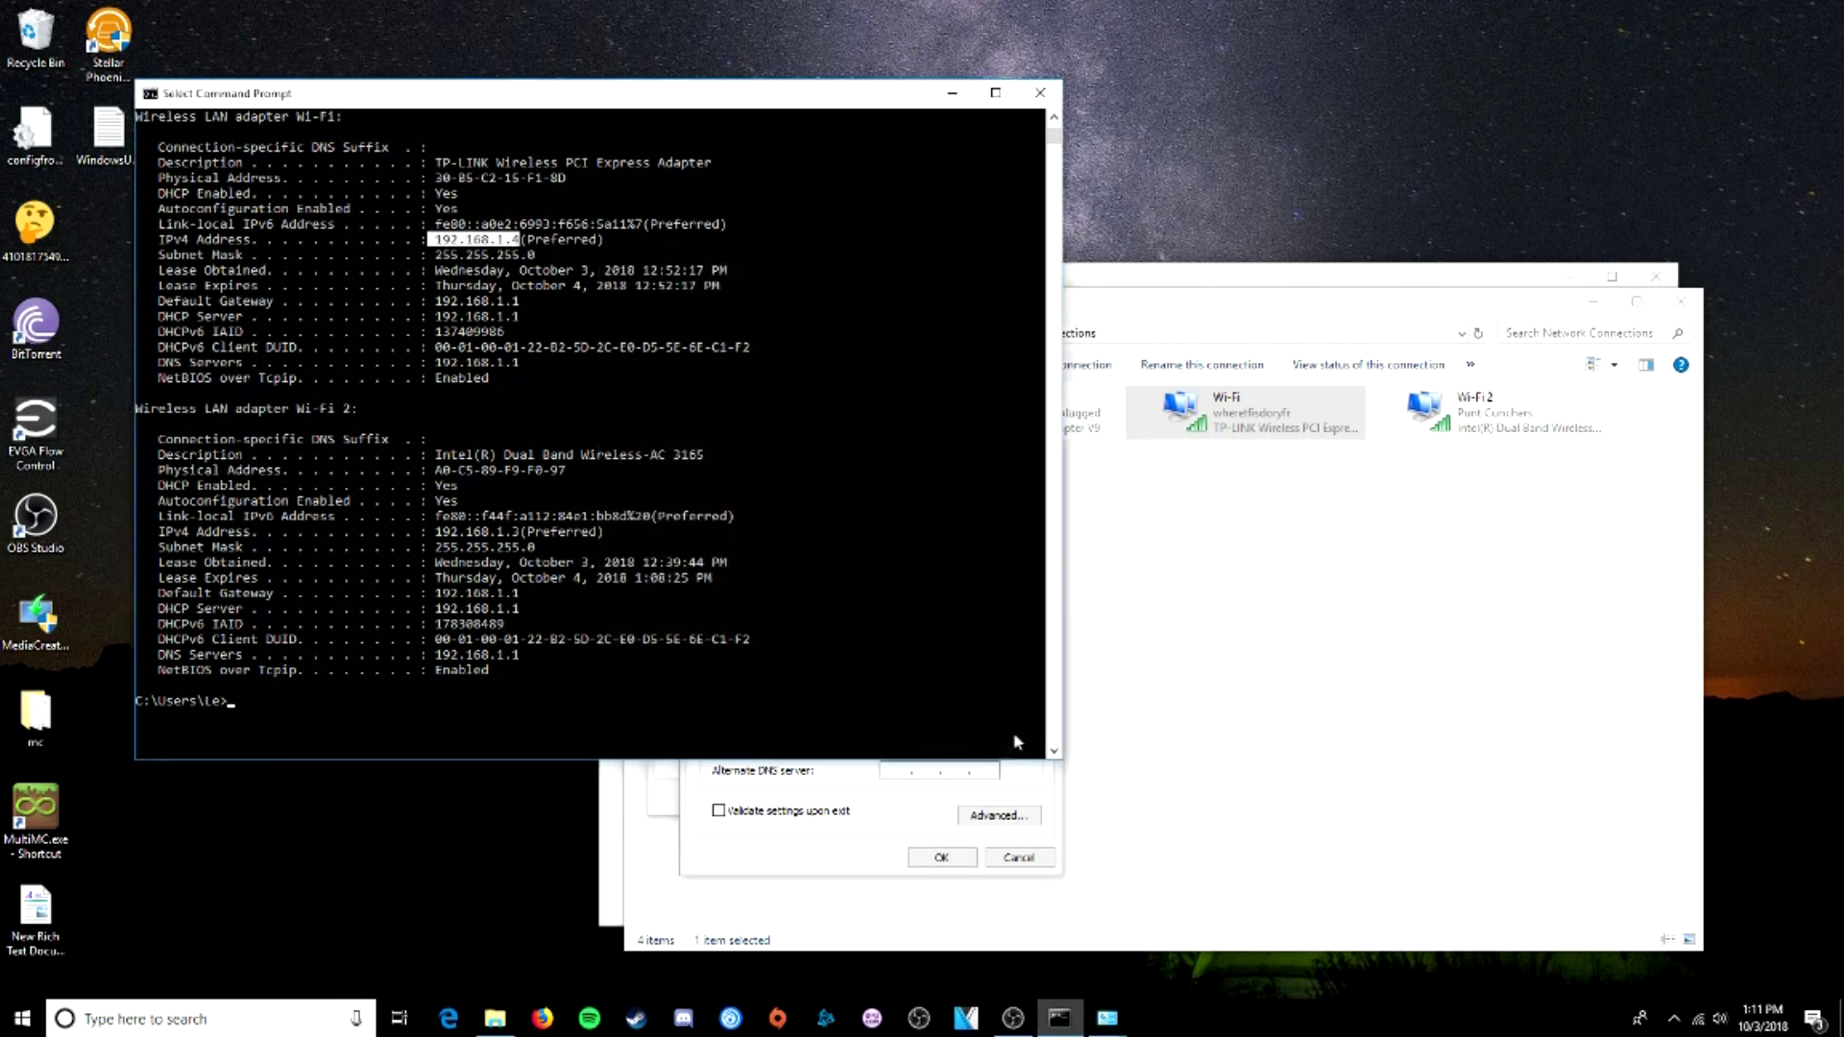
left_click(894, 814)
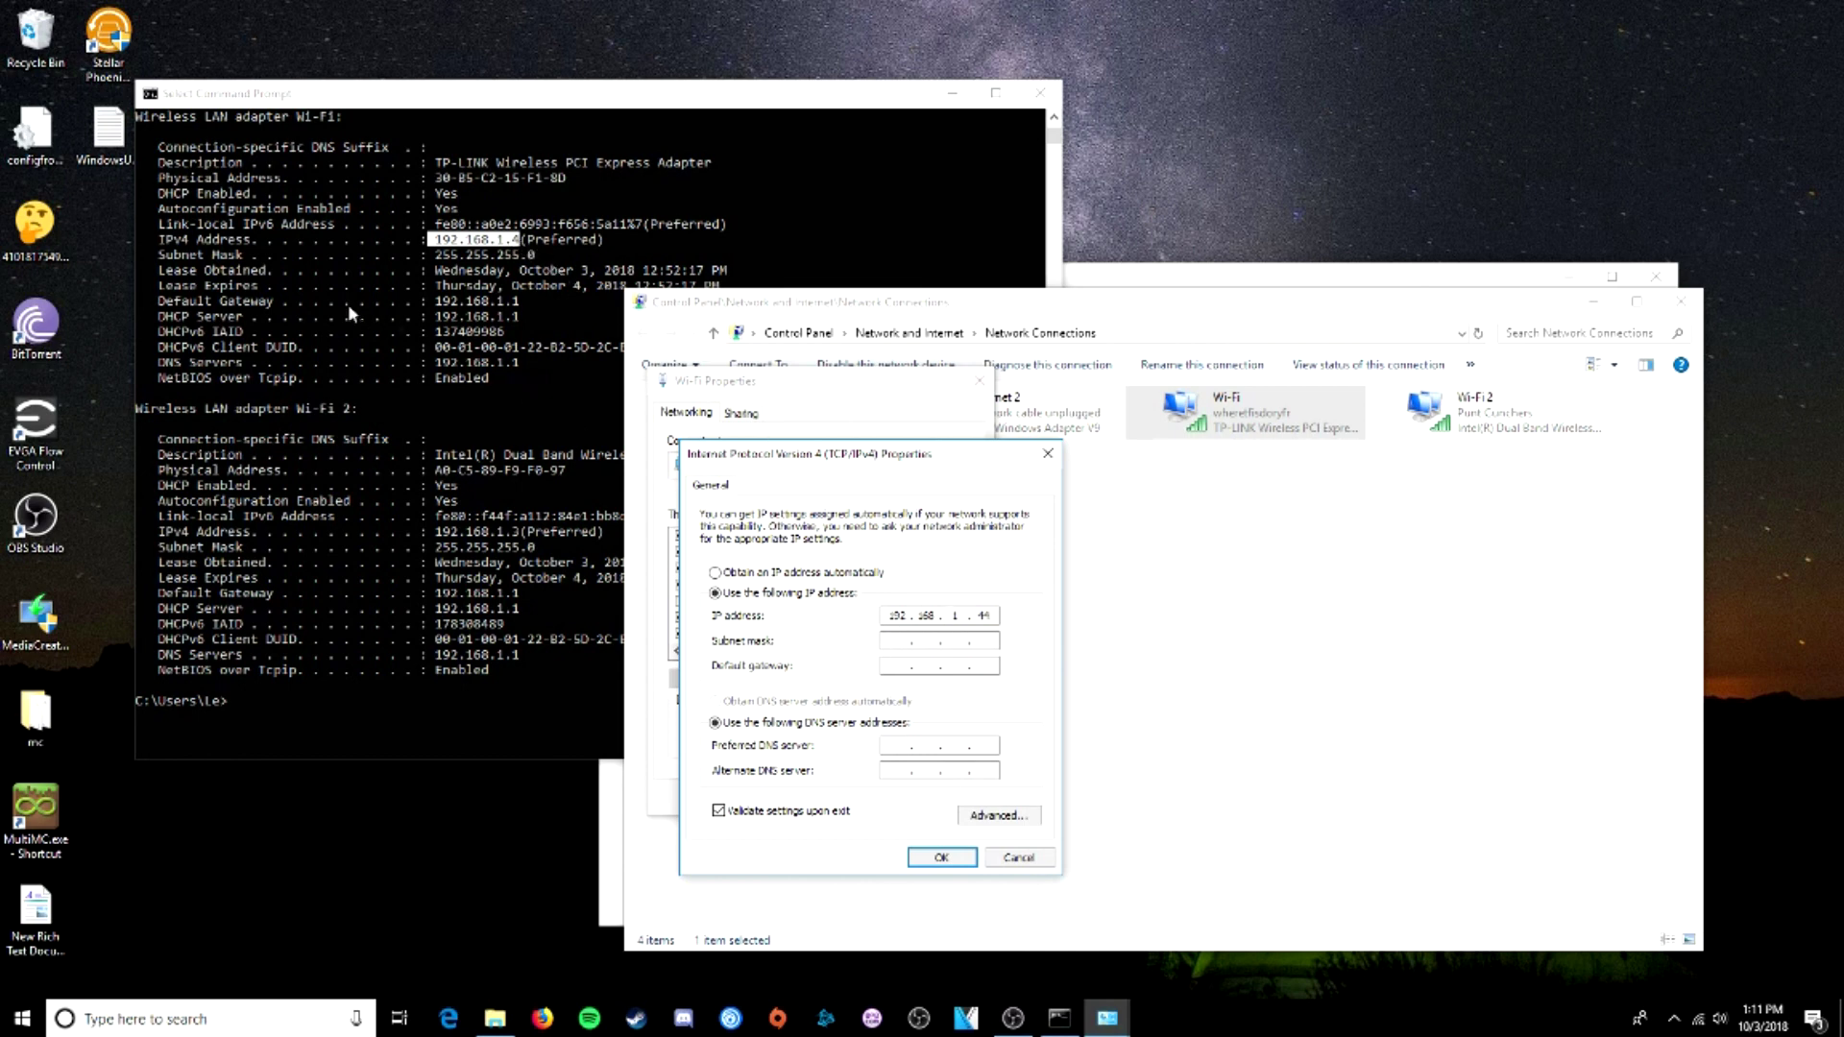
left_click(963, 644)
left_click(940, 858)
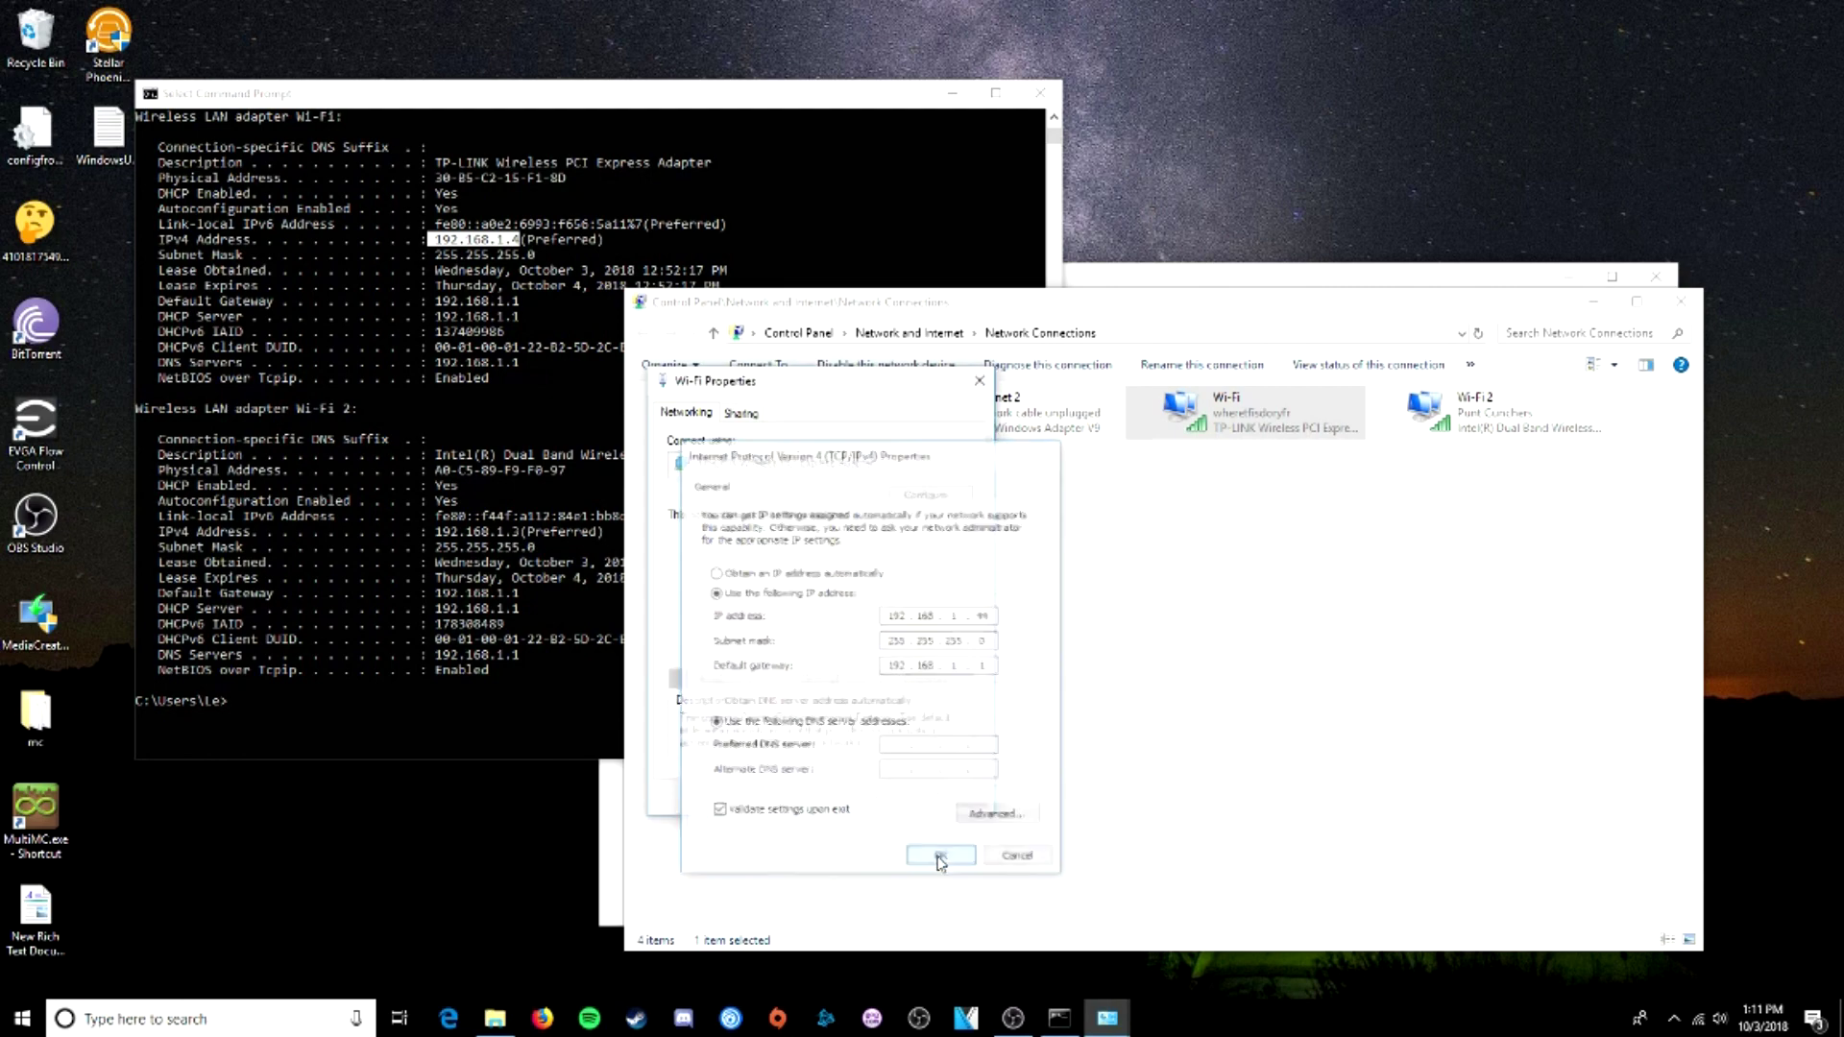
- Close the adapter properties, Network Connections, Command Prompt and Network and Sharing Center
left_click(872, 797)
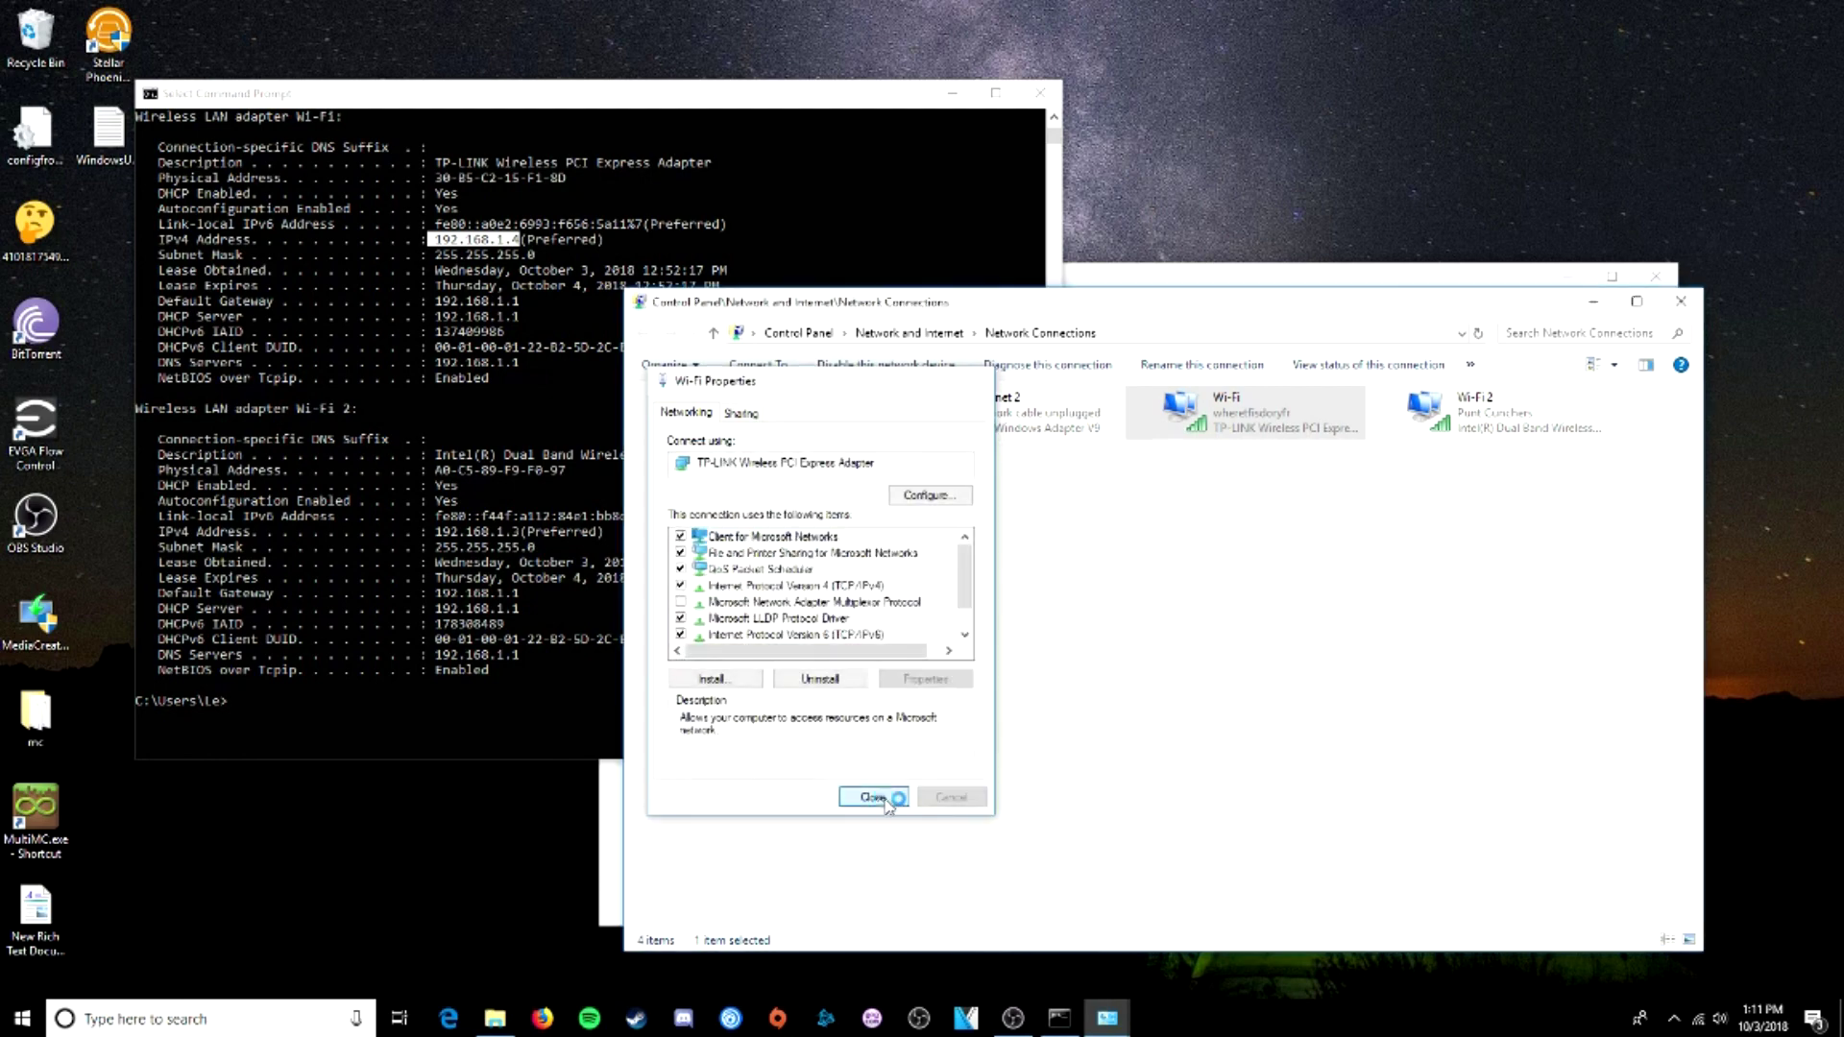
left_click(1679, 303)
left_click(1039, 93)
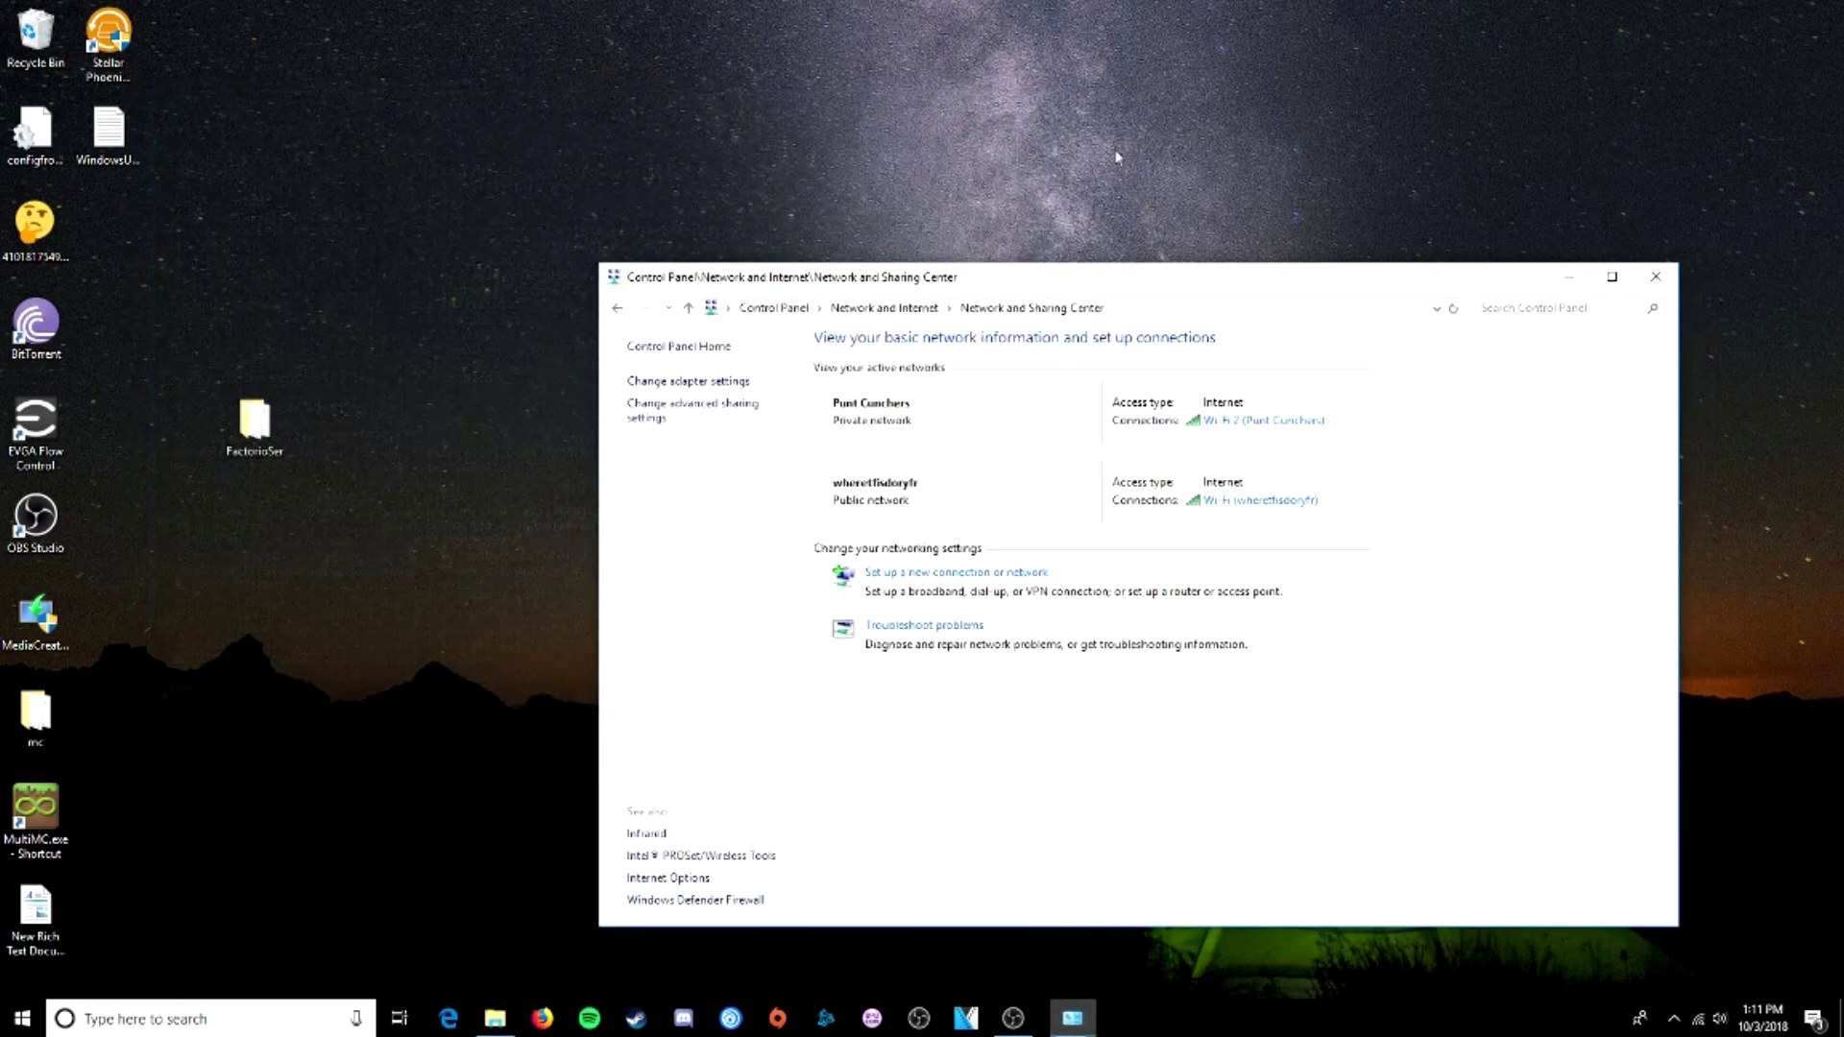
left_click(1658, 279)
- Open bin\x64\START.bat in Notepad++ to view its factorio.exe --start-server command
left_click_drag(1015, 289, 855, 254)
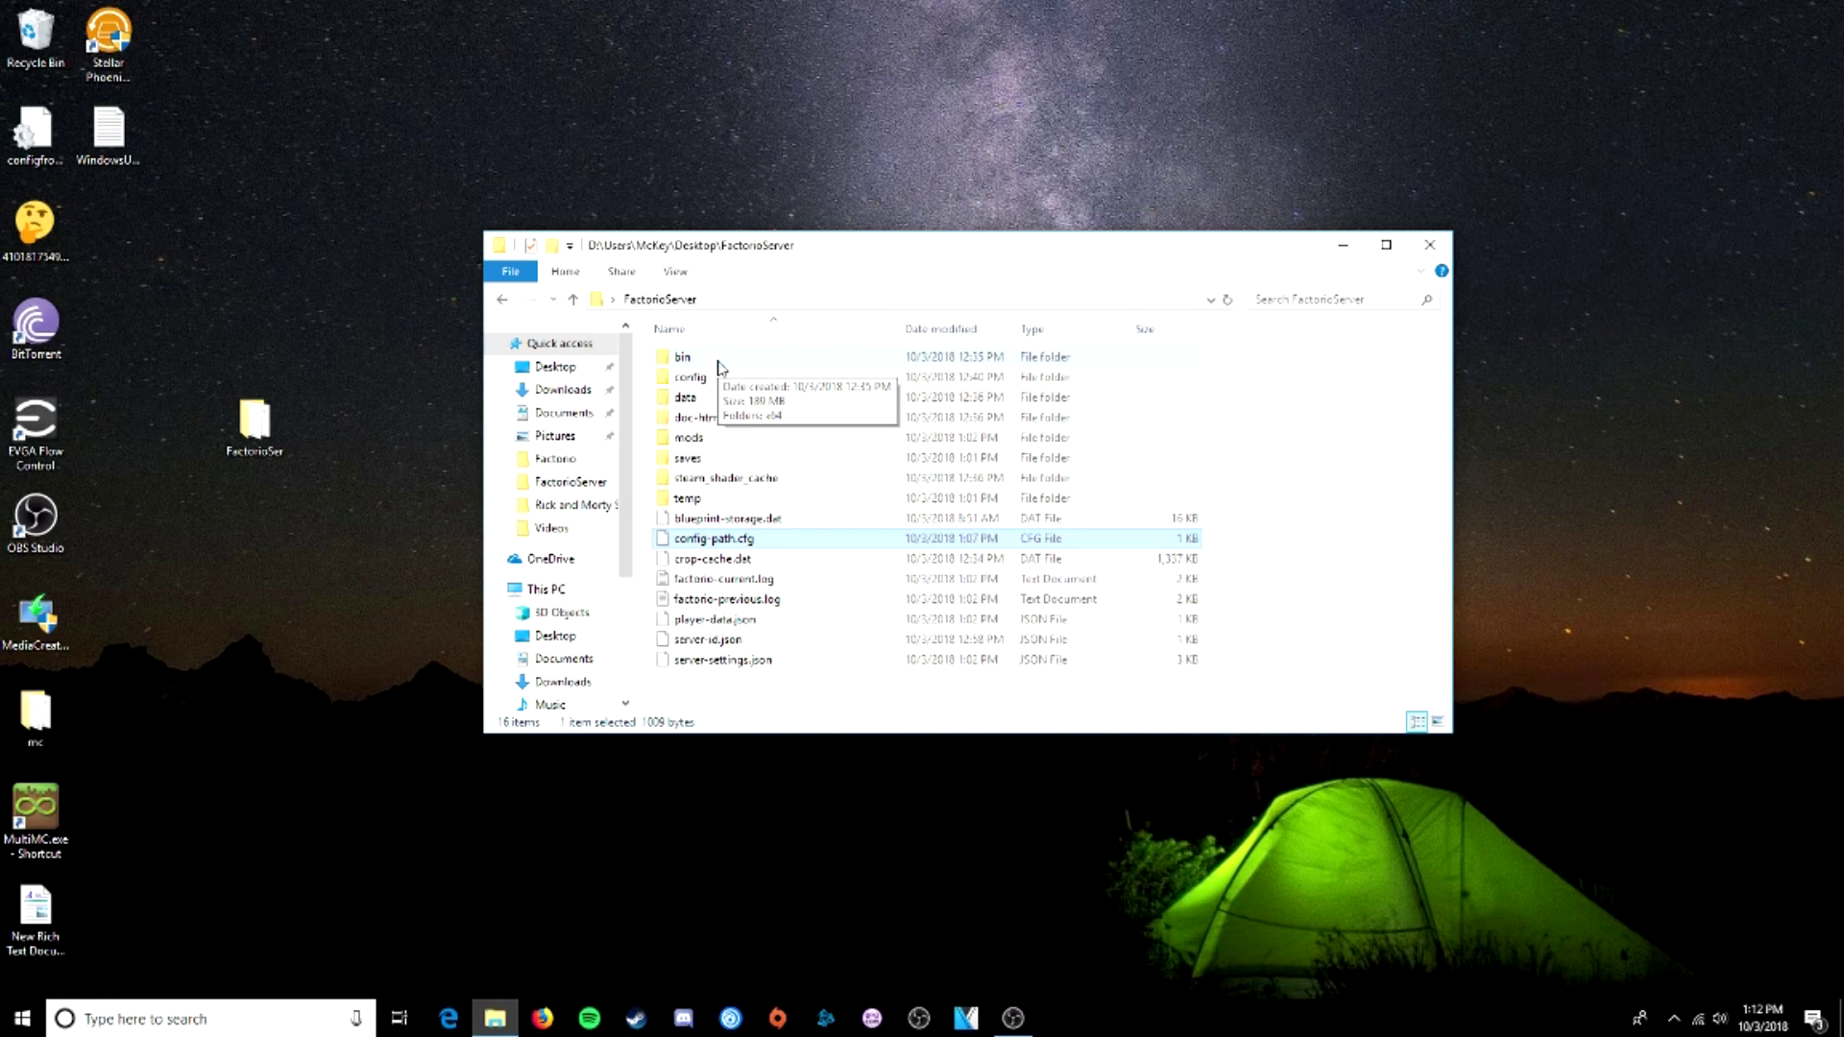
double_click(720, 361)
double_click(719, 359)
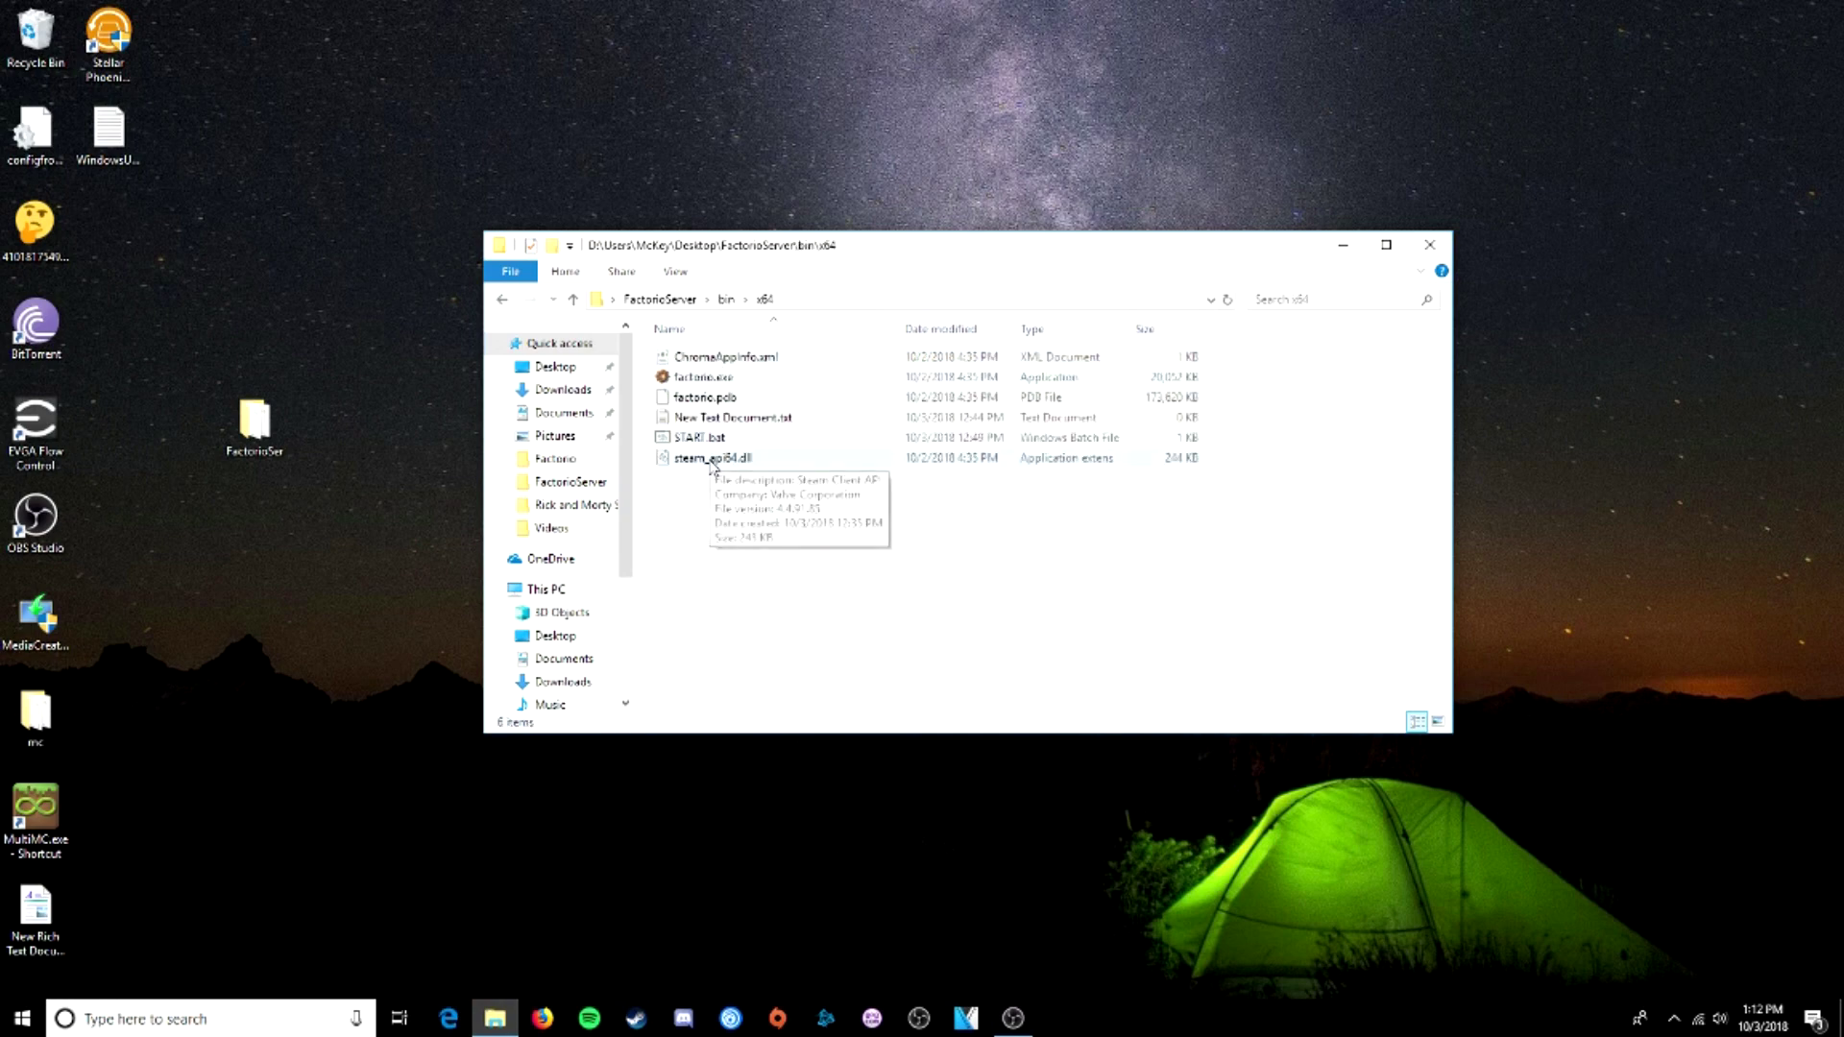
left_click(705, 440)
right_click(705, 442)
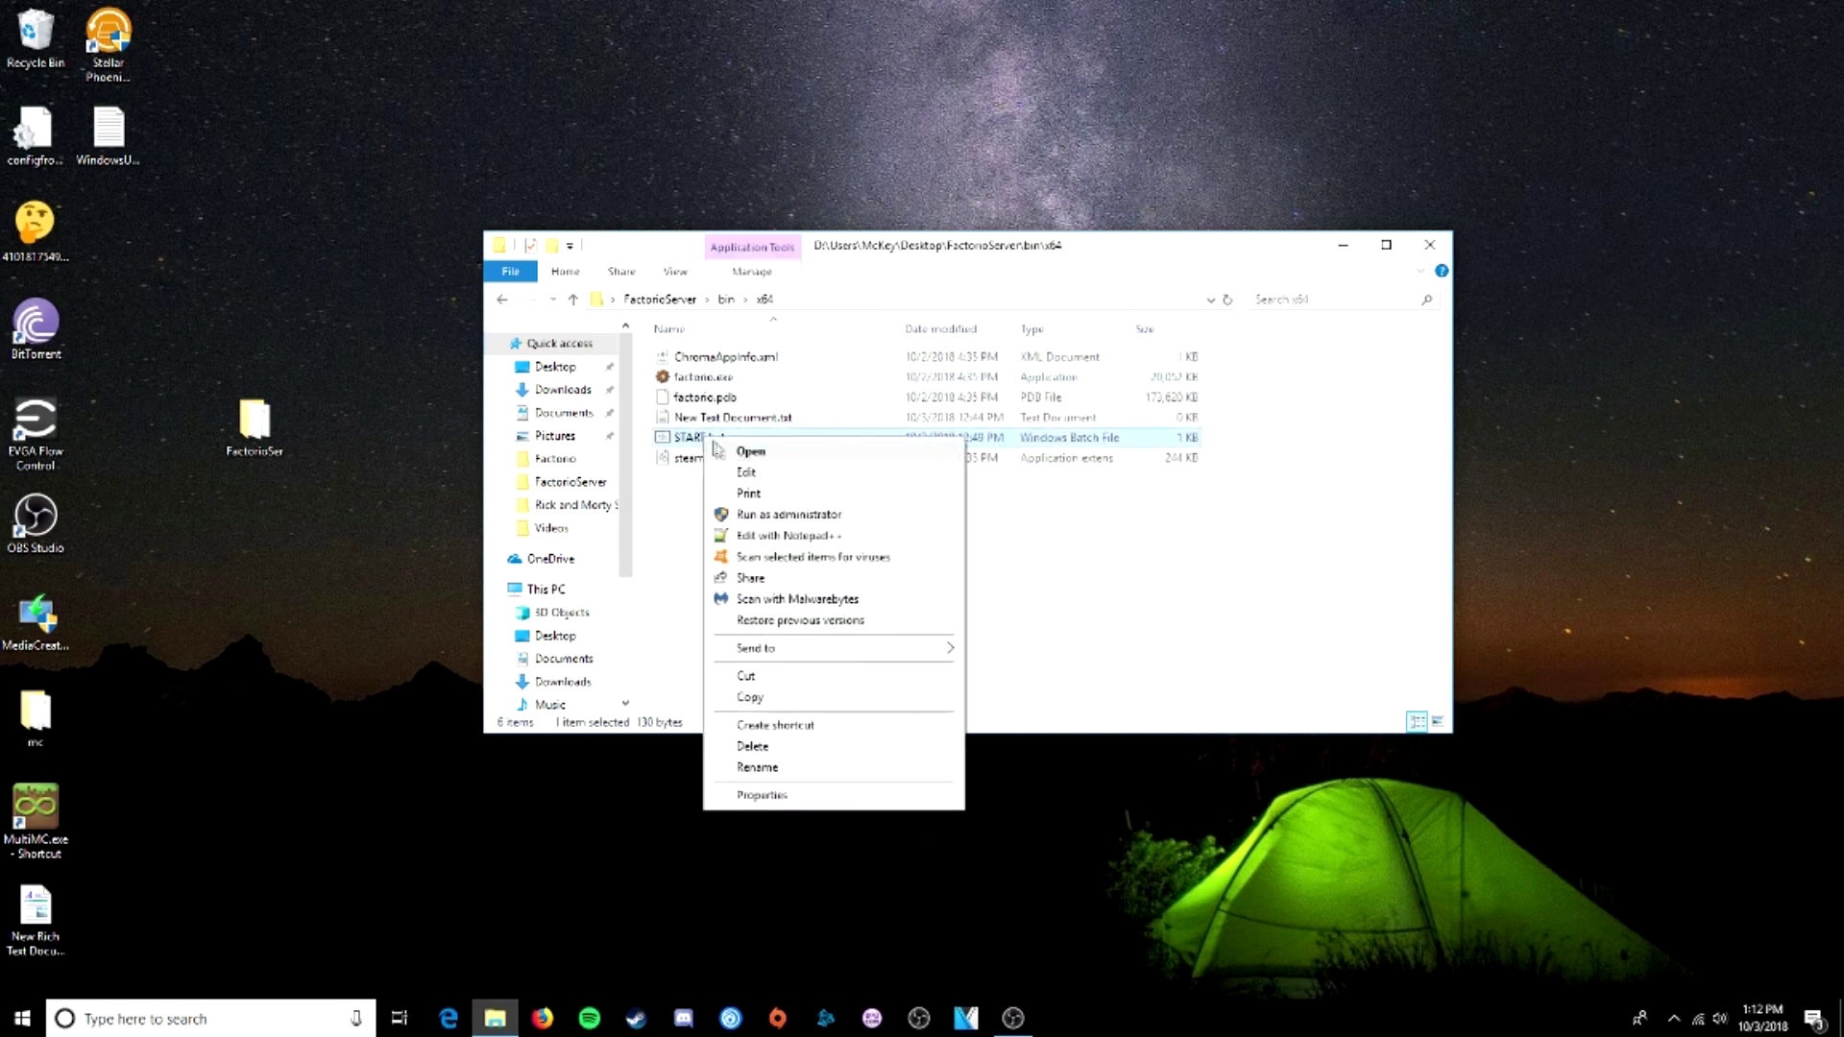
left_click(778, 536)
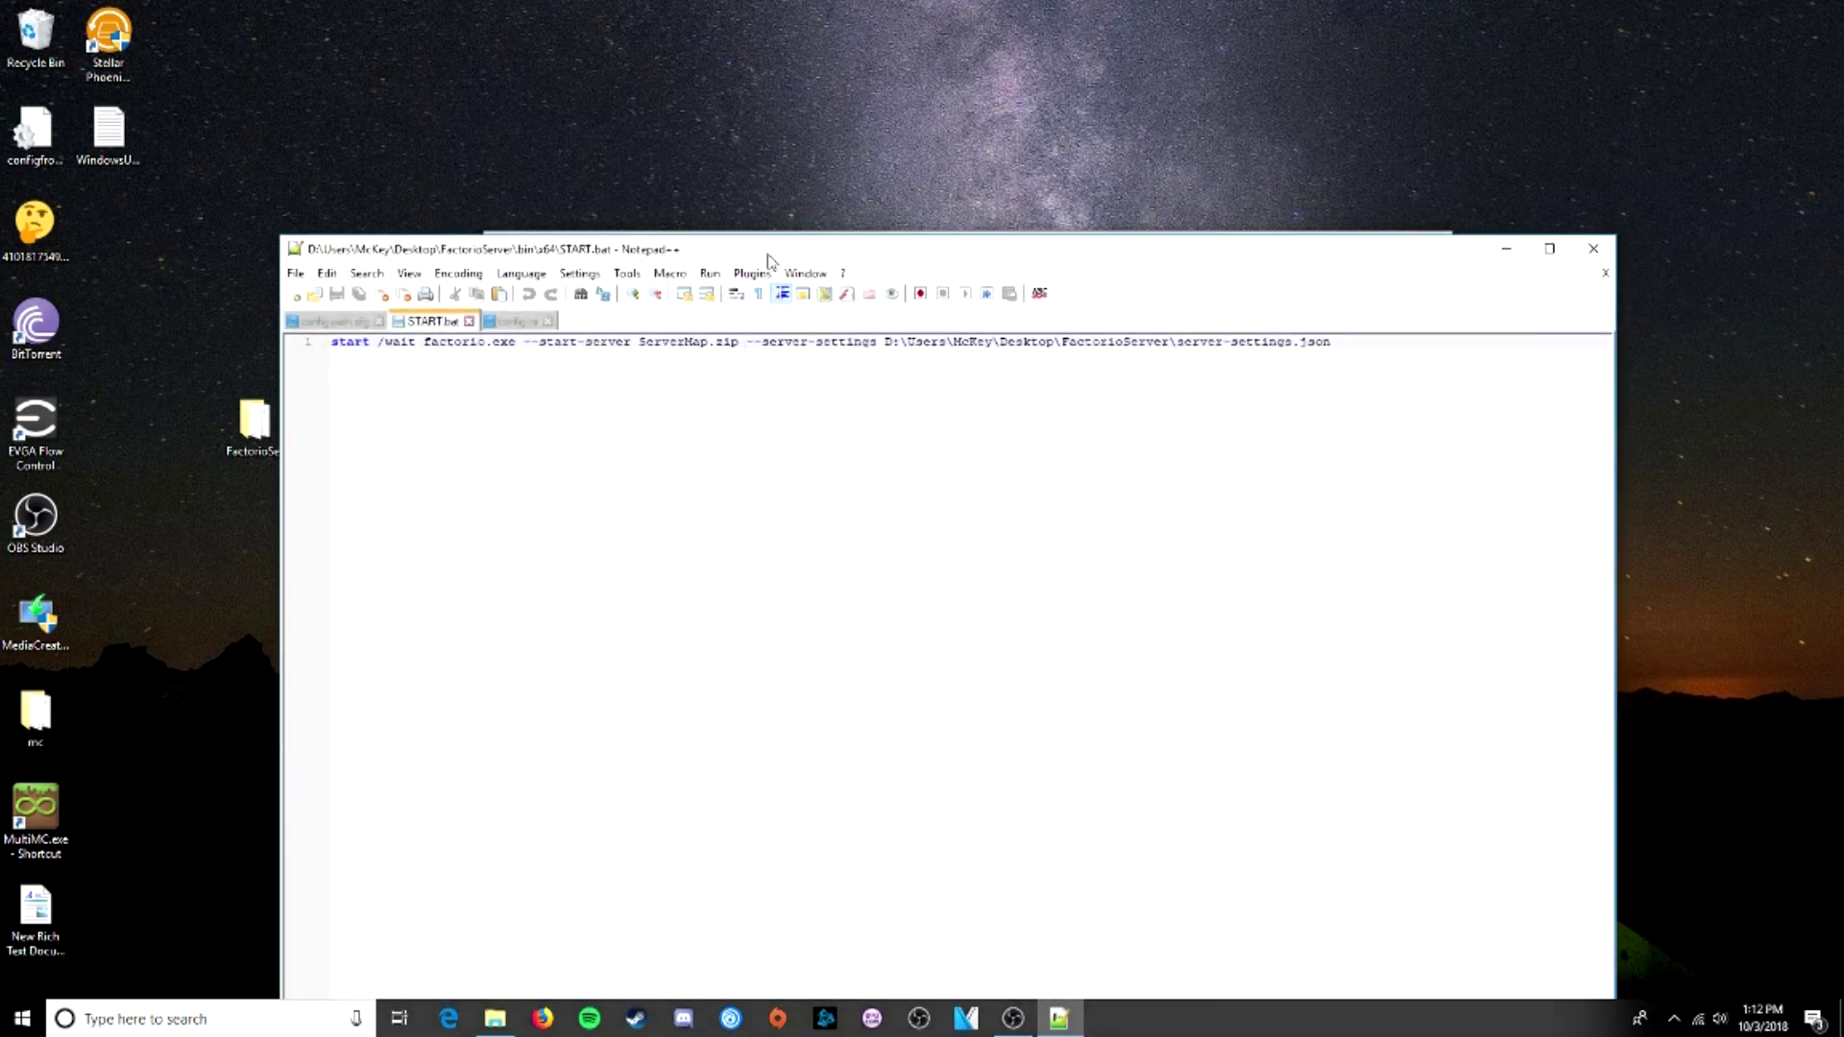
- Add --bind 192.168.1.44 --port 34197 before --server-settings in START.bat
type("--bind")
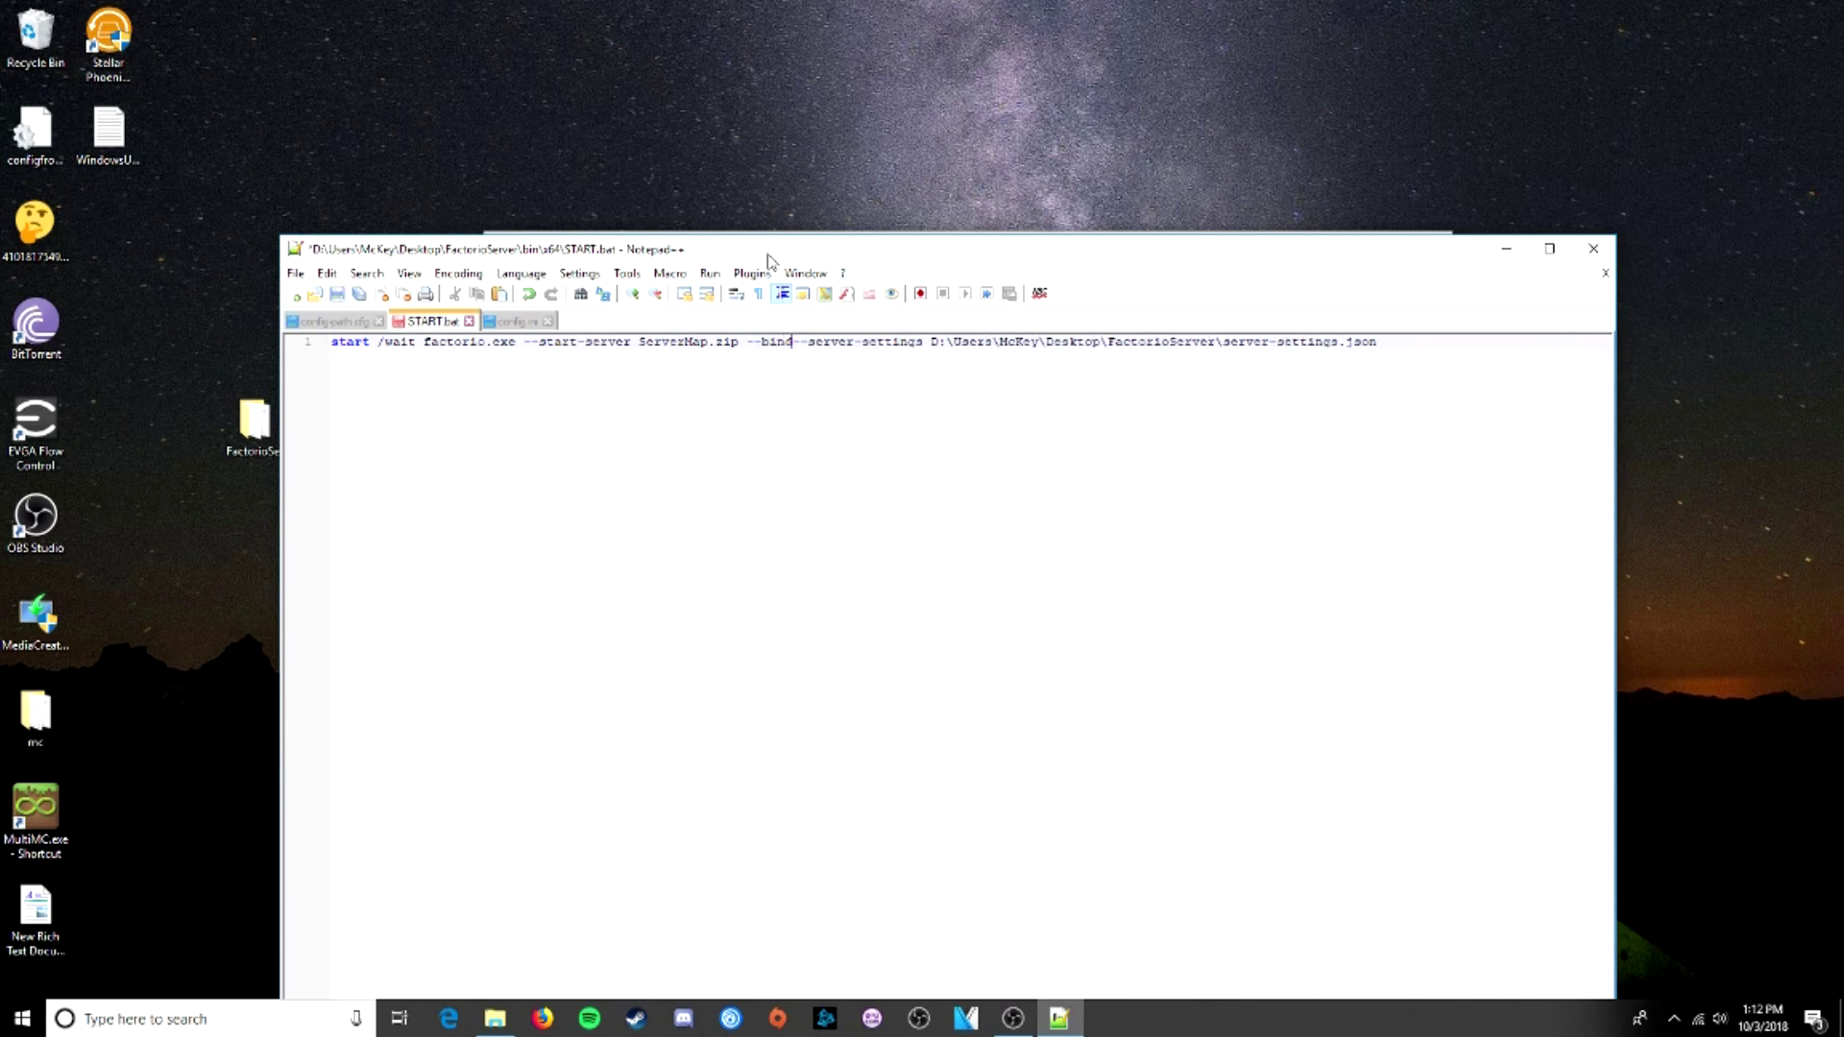
type("192.1")
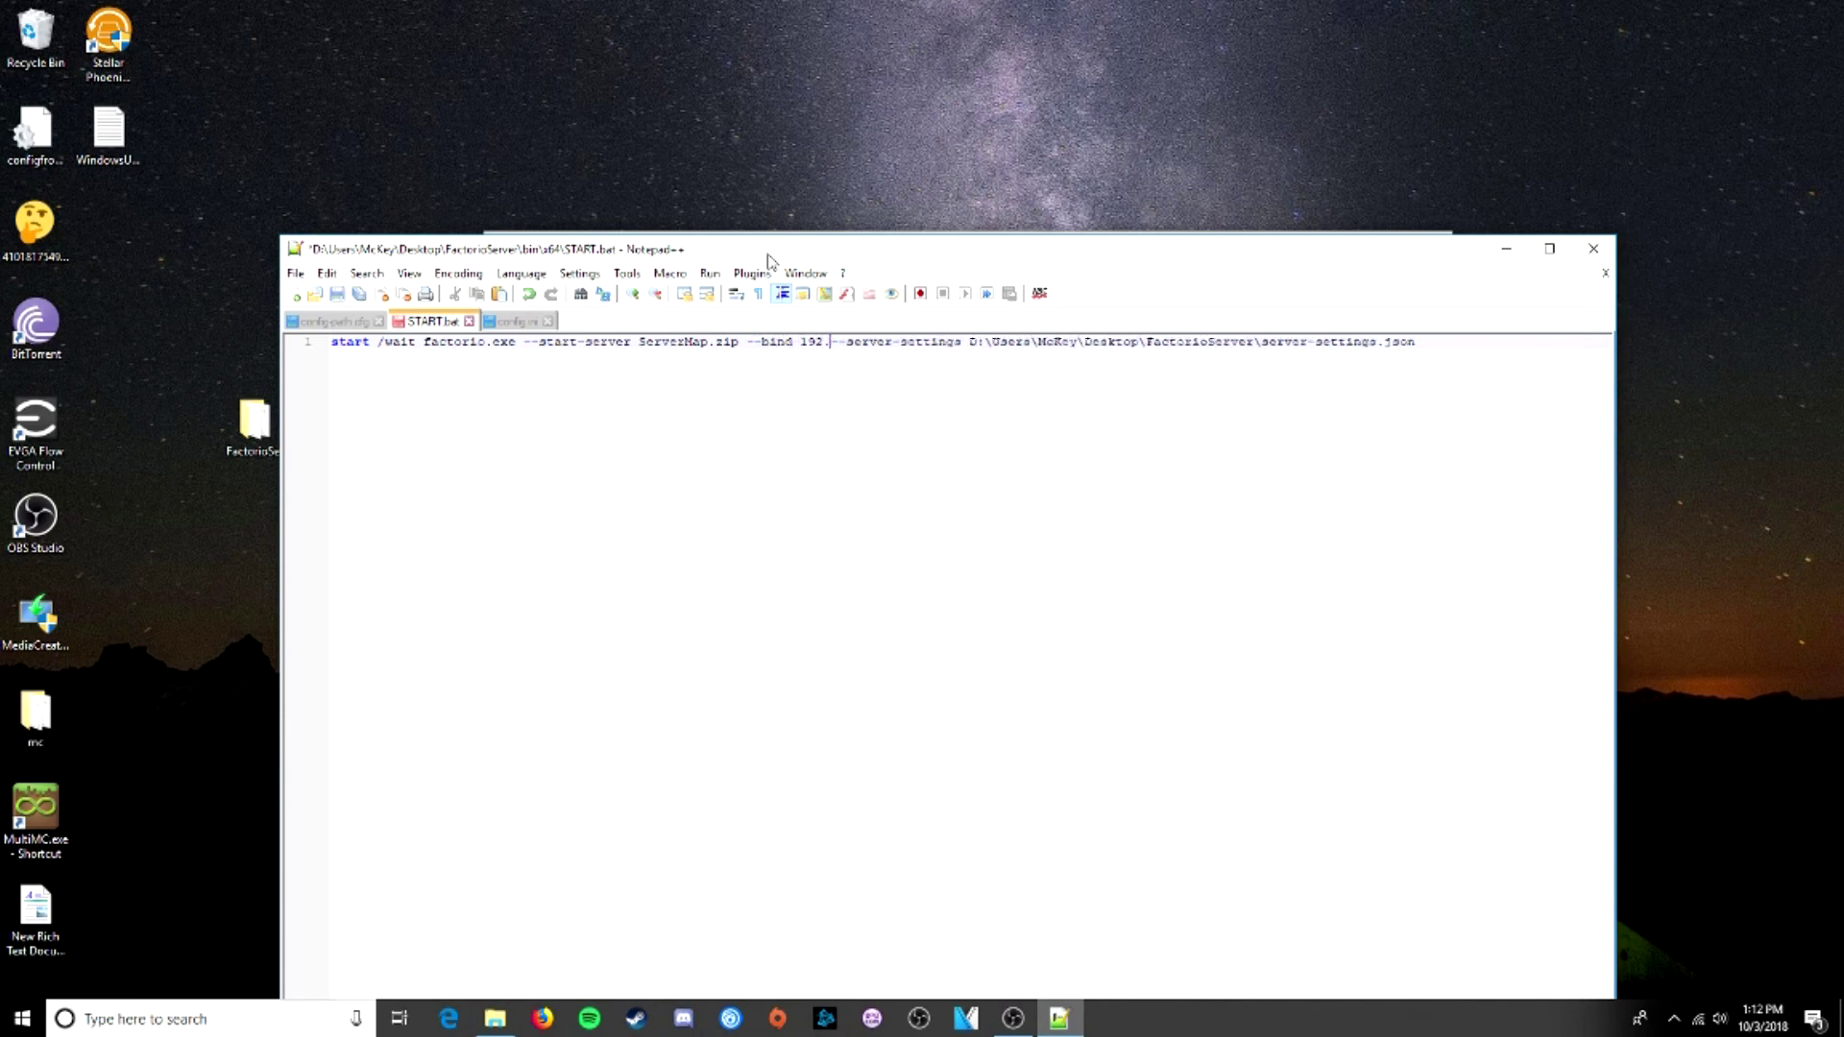
type("68.1.")
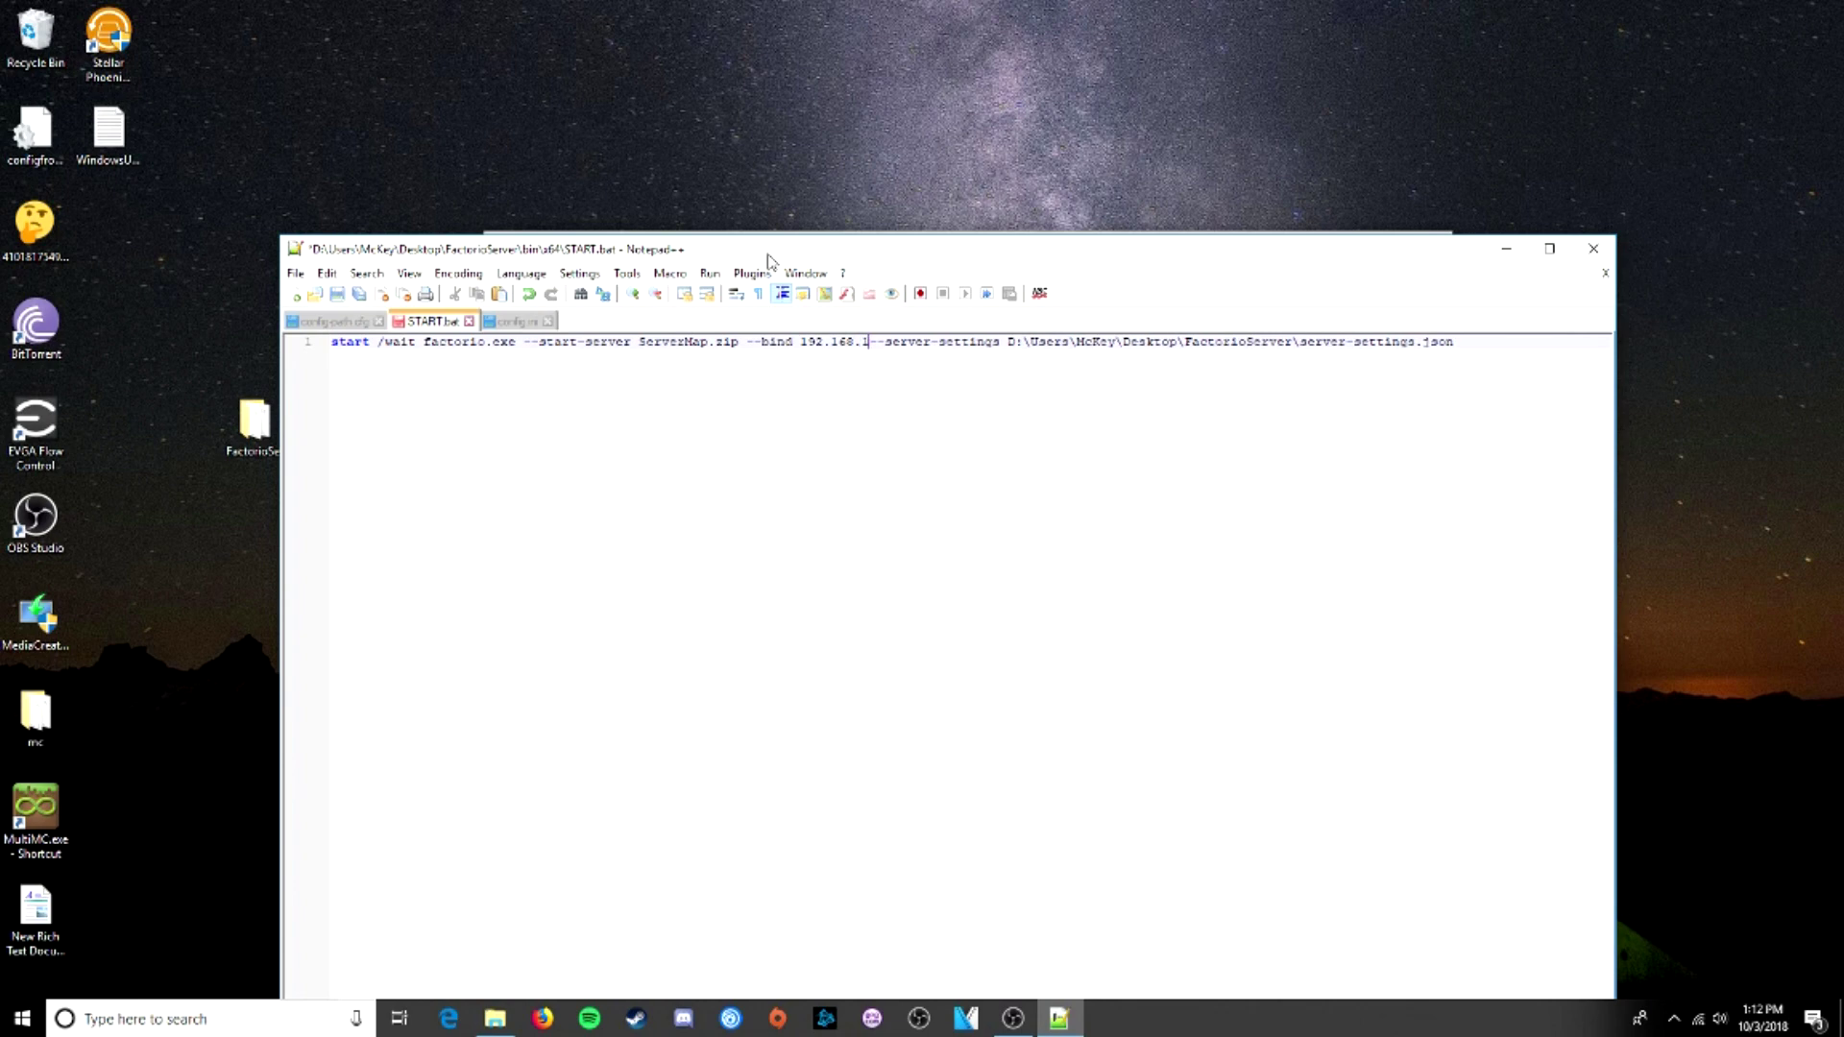
type("44")
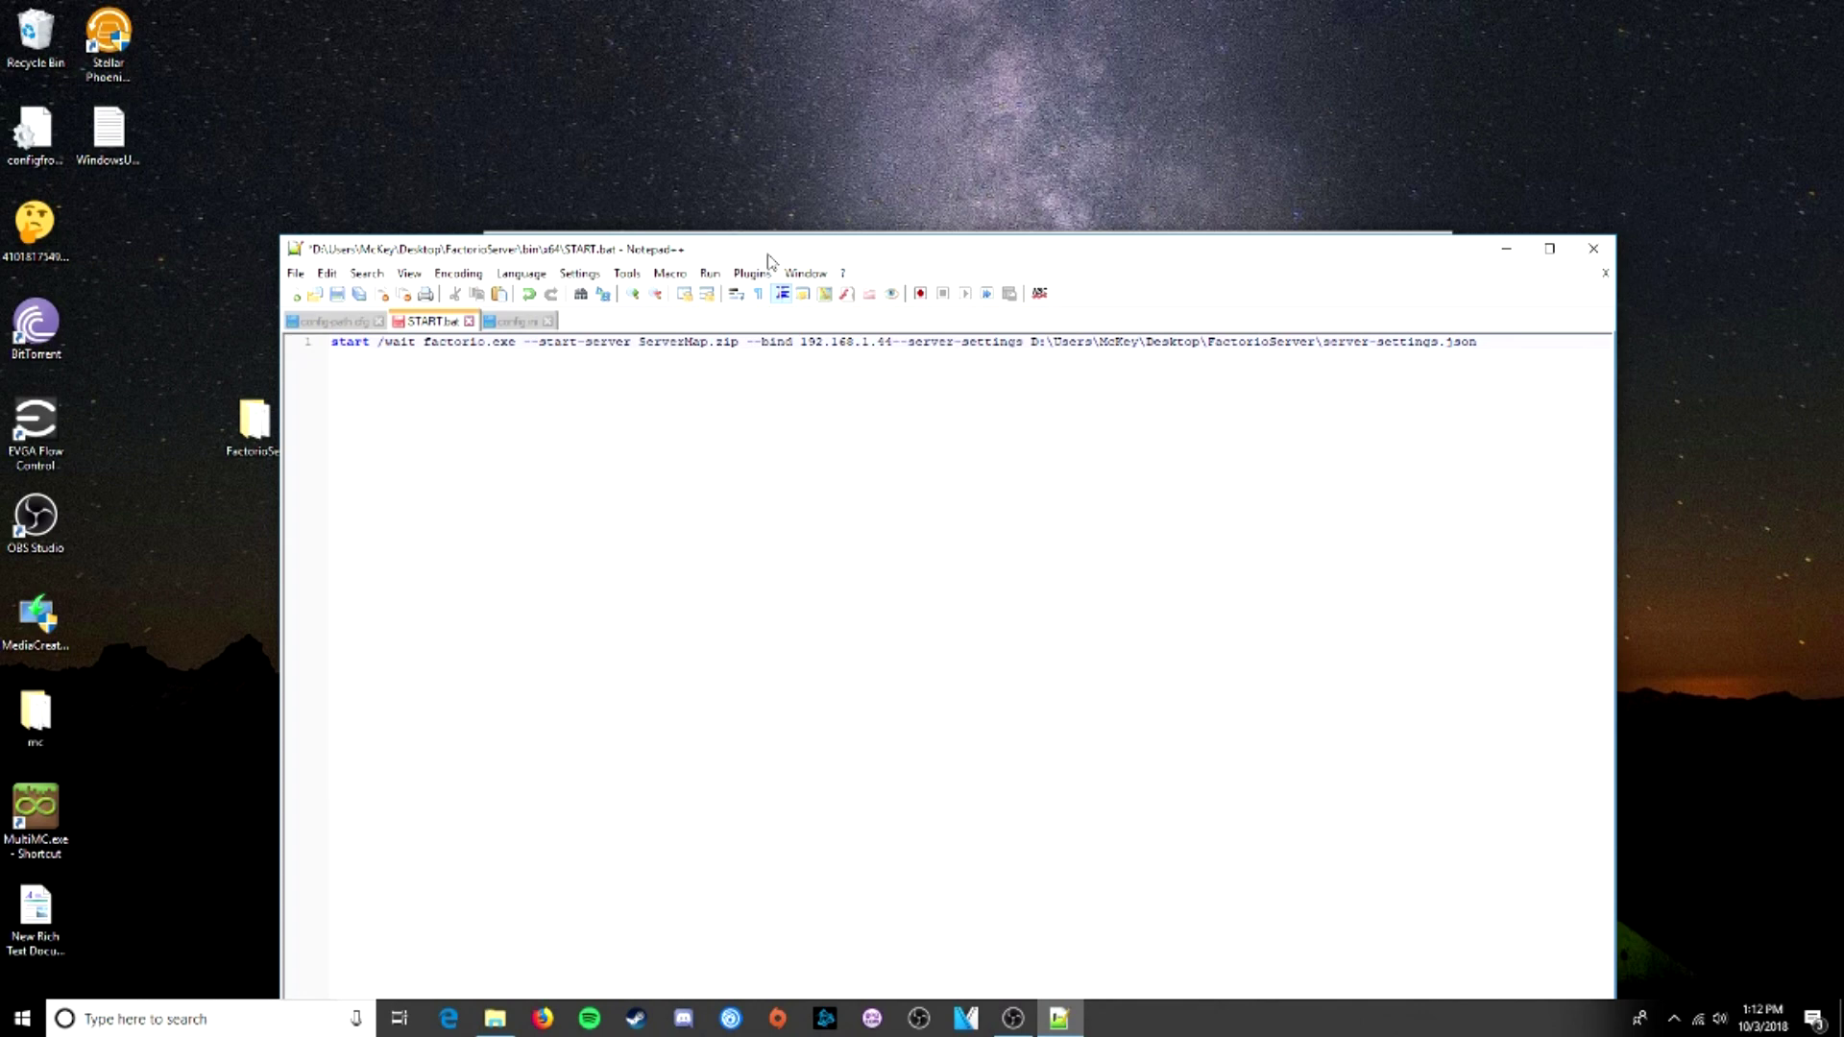
type("--port")
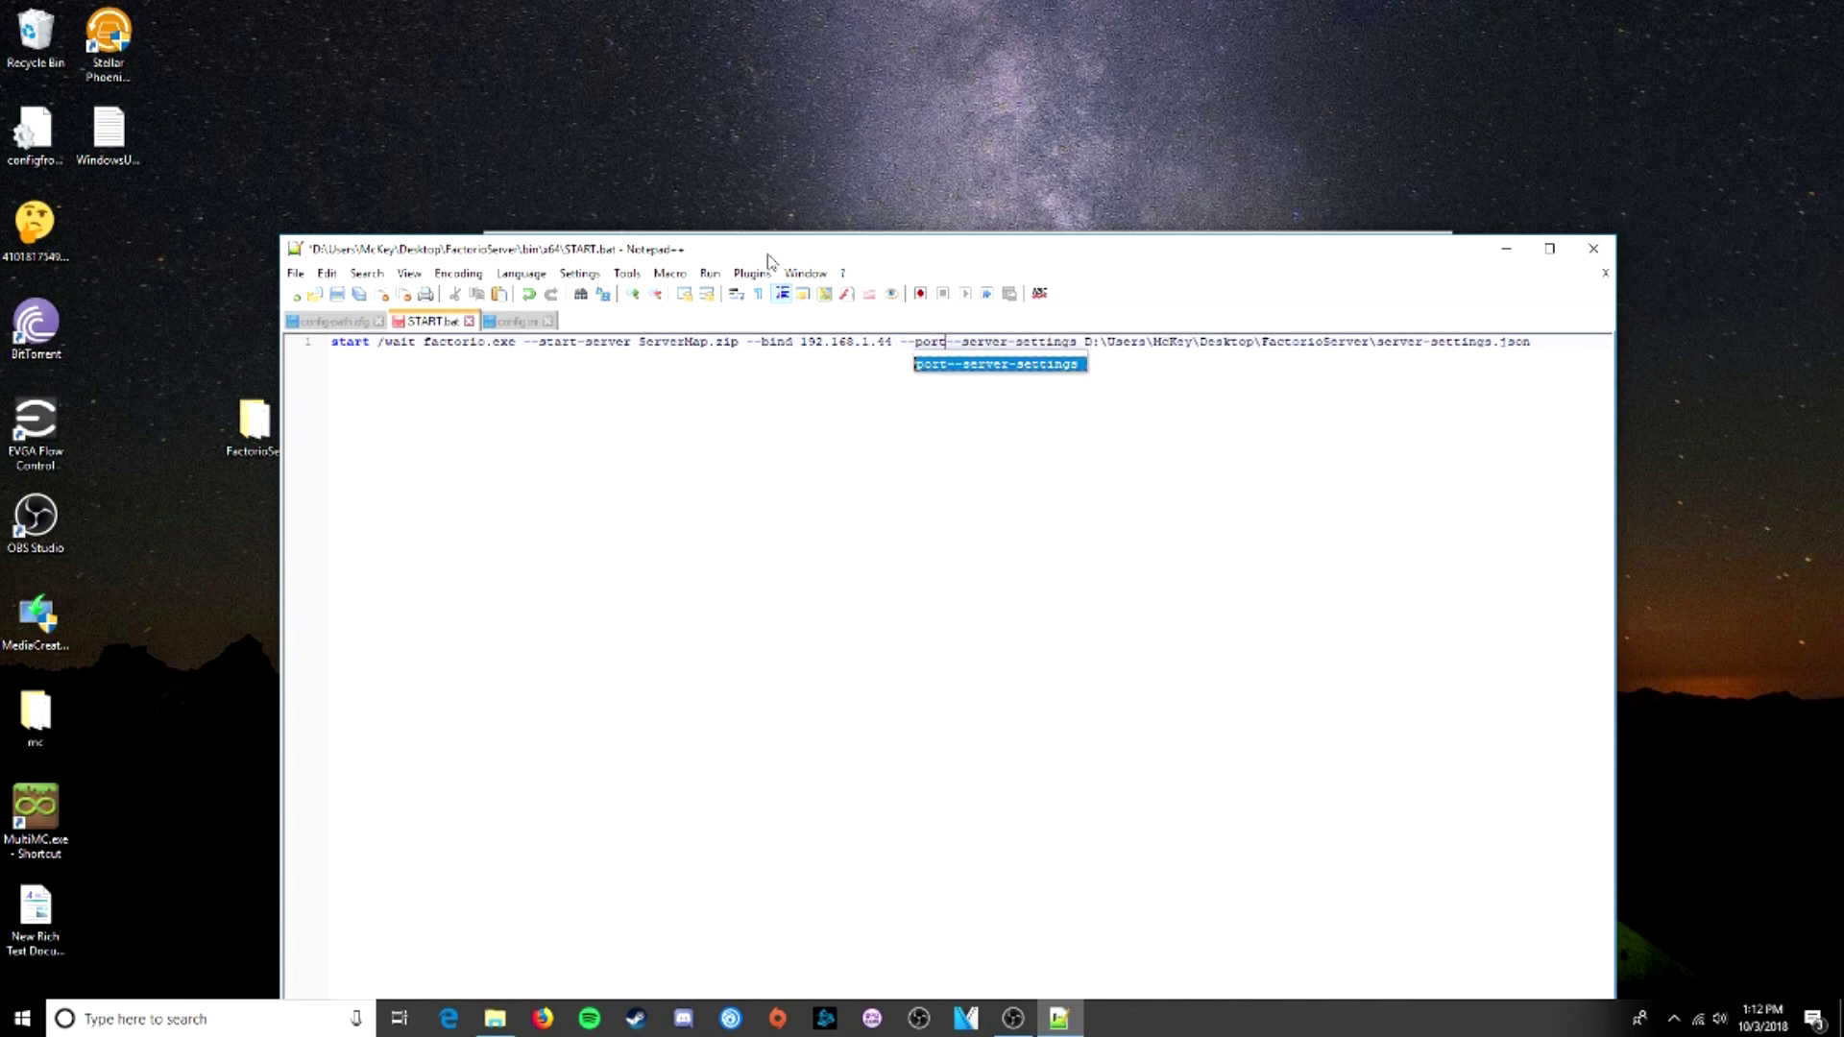
type(" 3419")
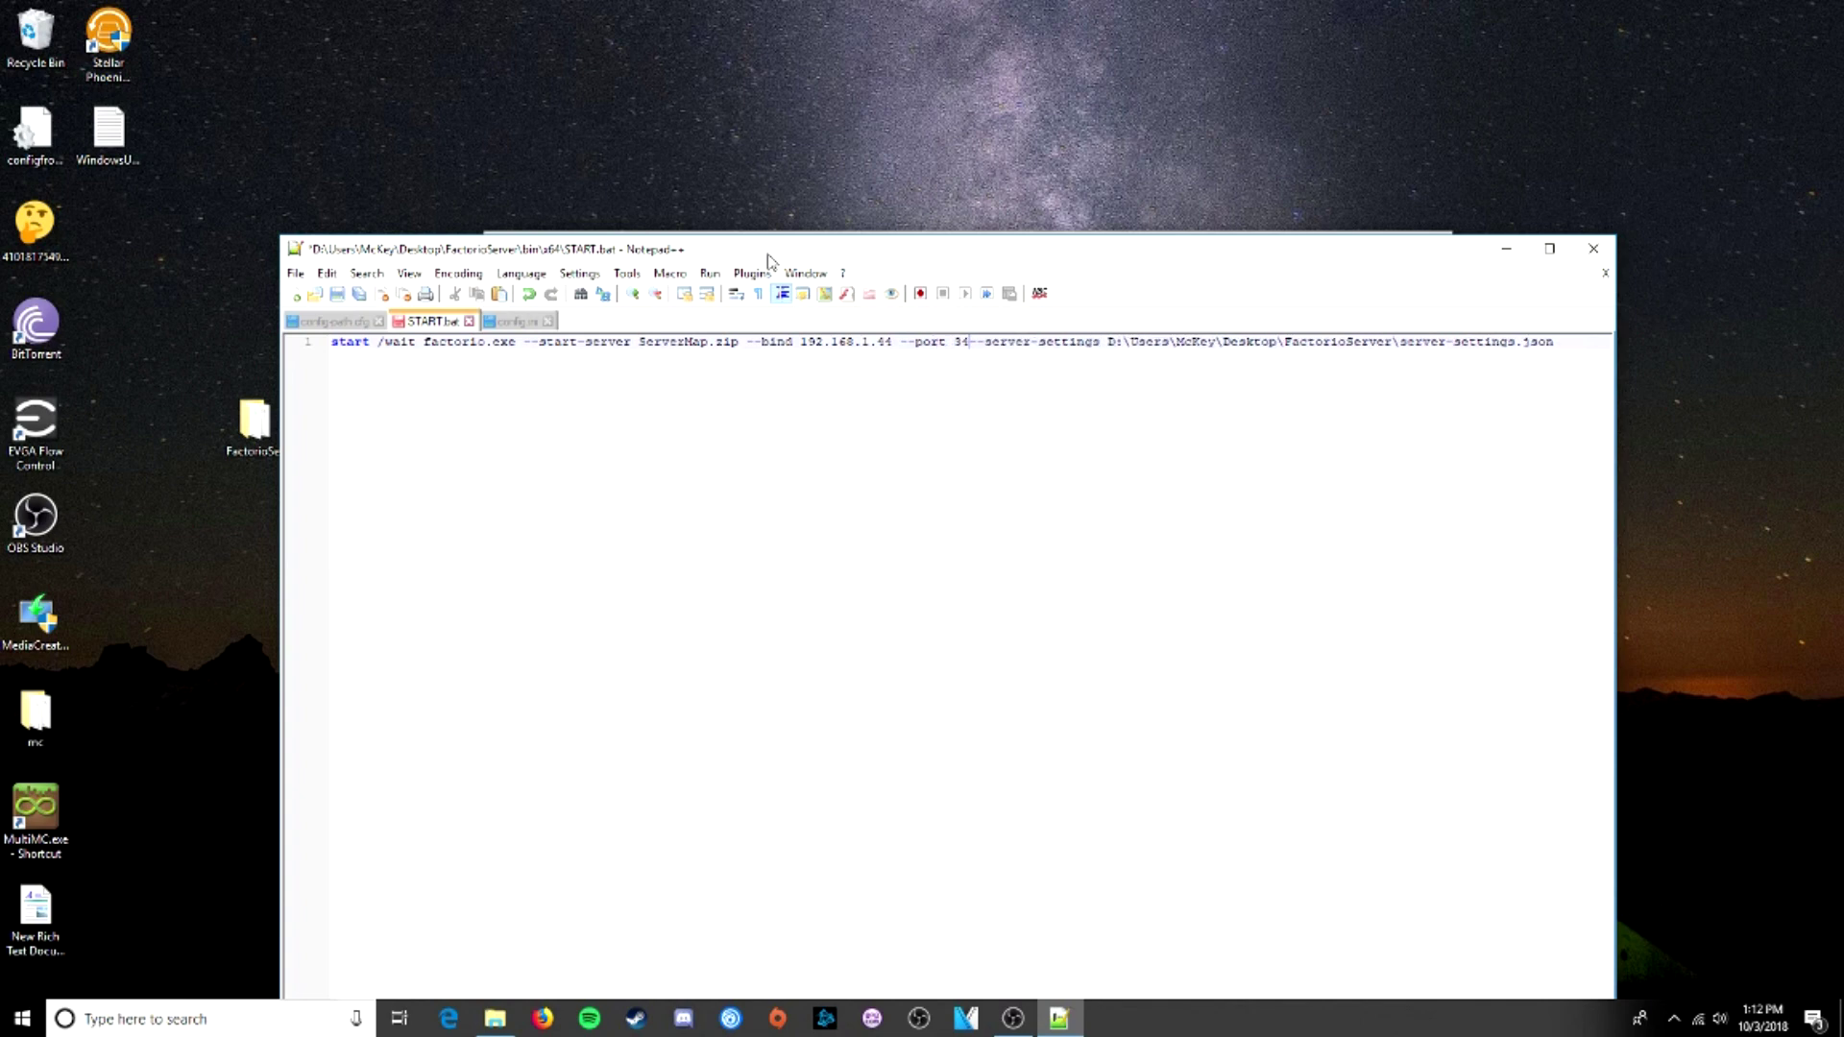
type("7")
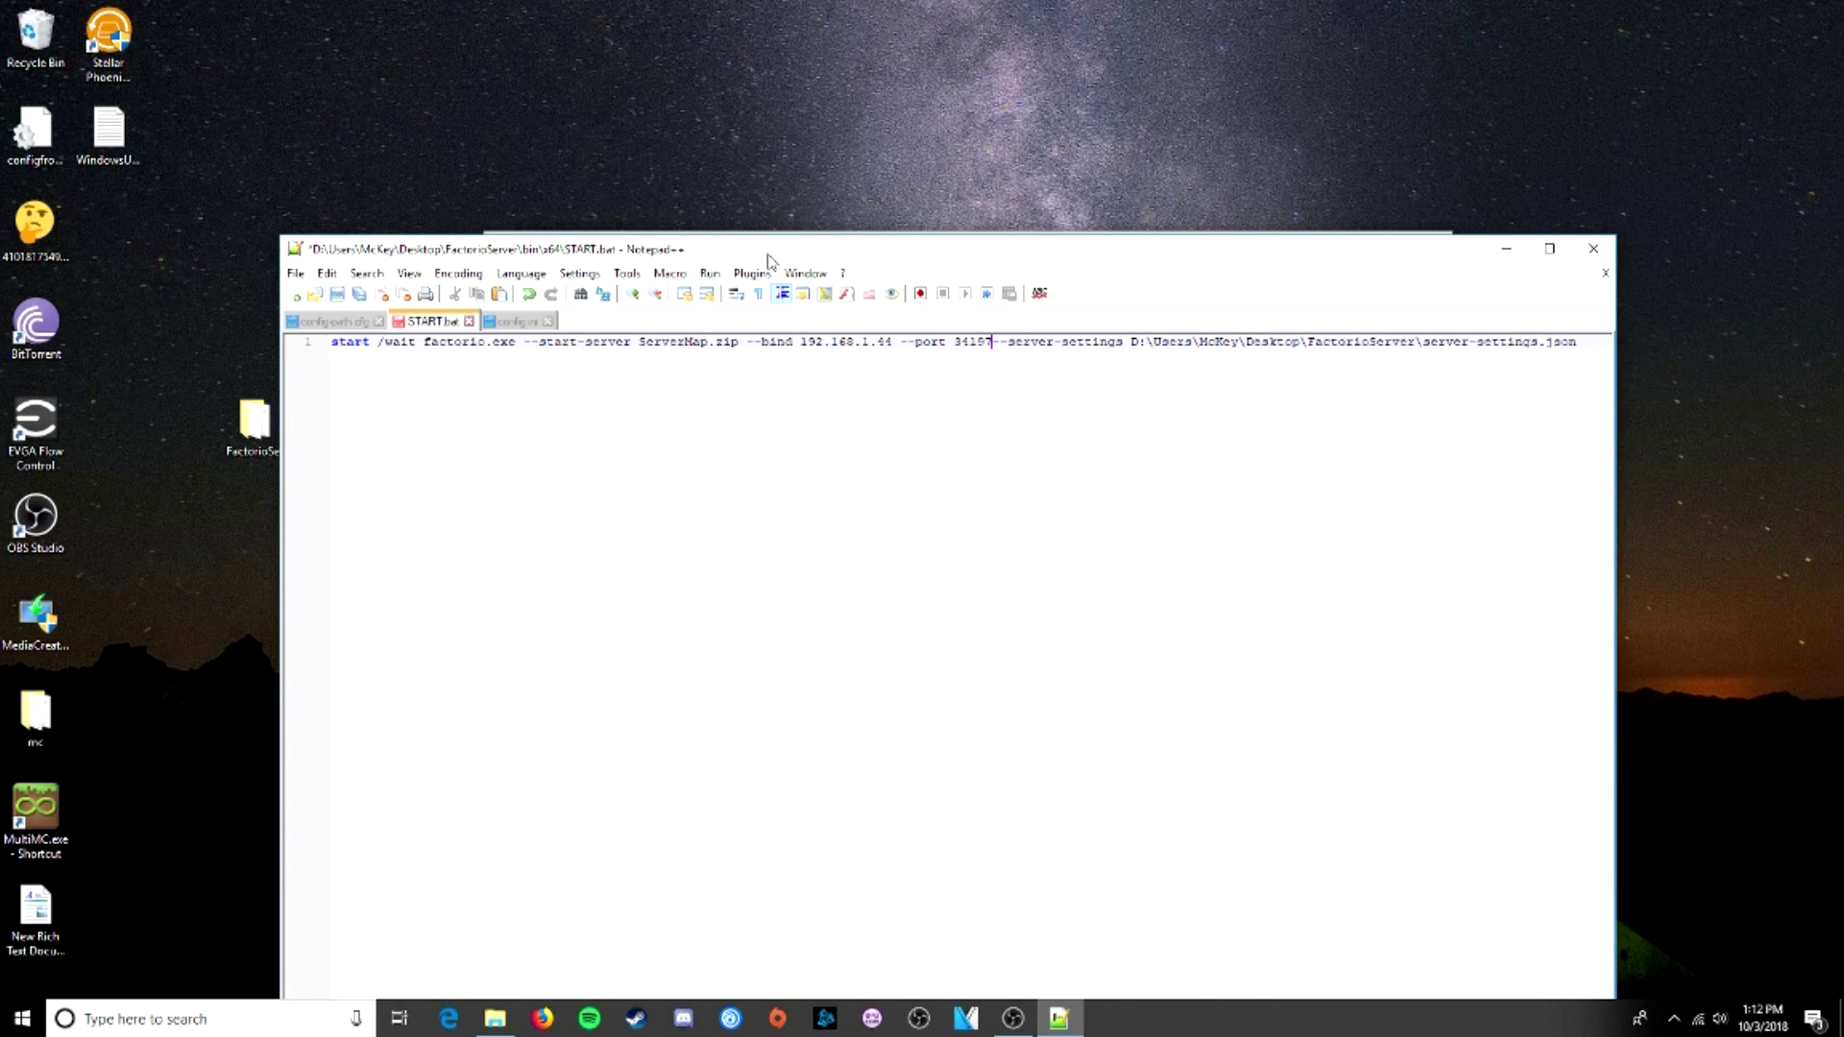
- Save the edited START.bat and close Notepad++
left_click(297, 274)
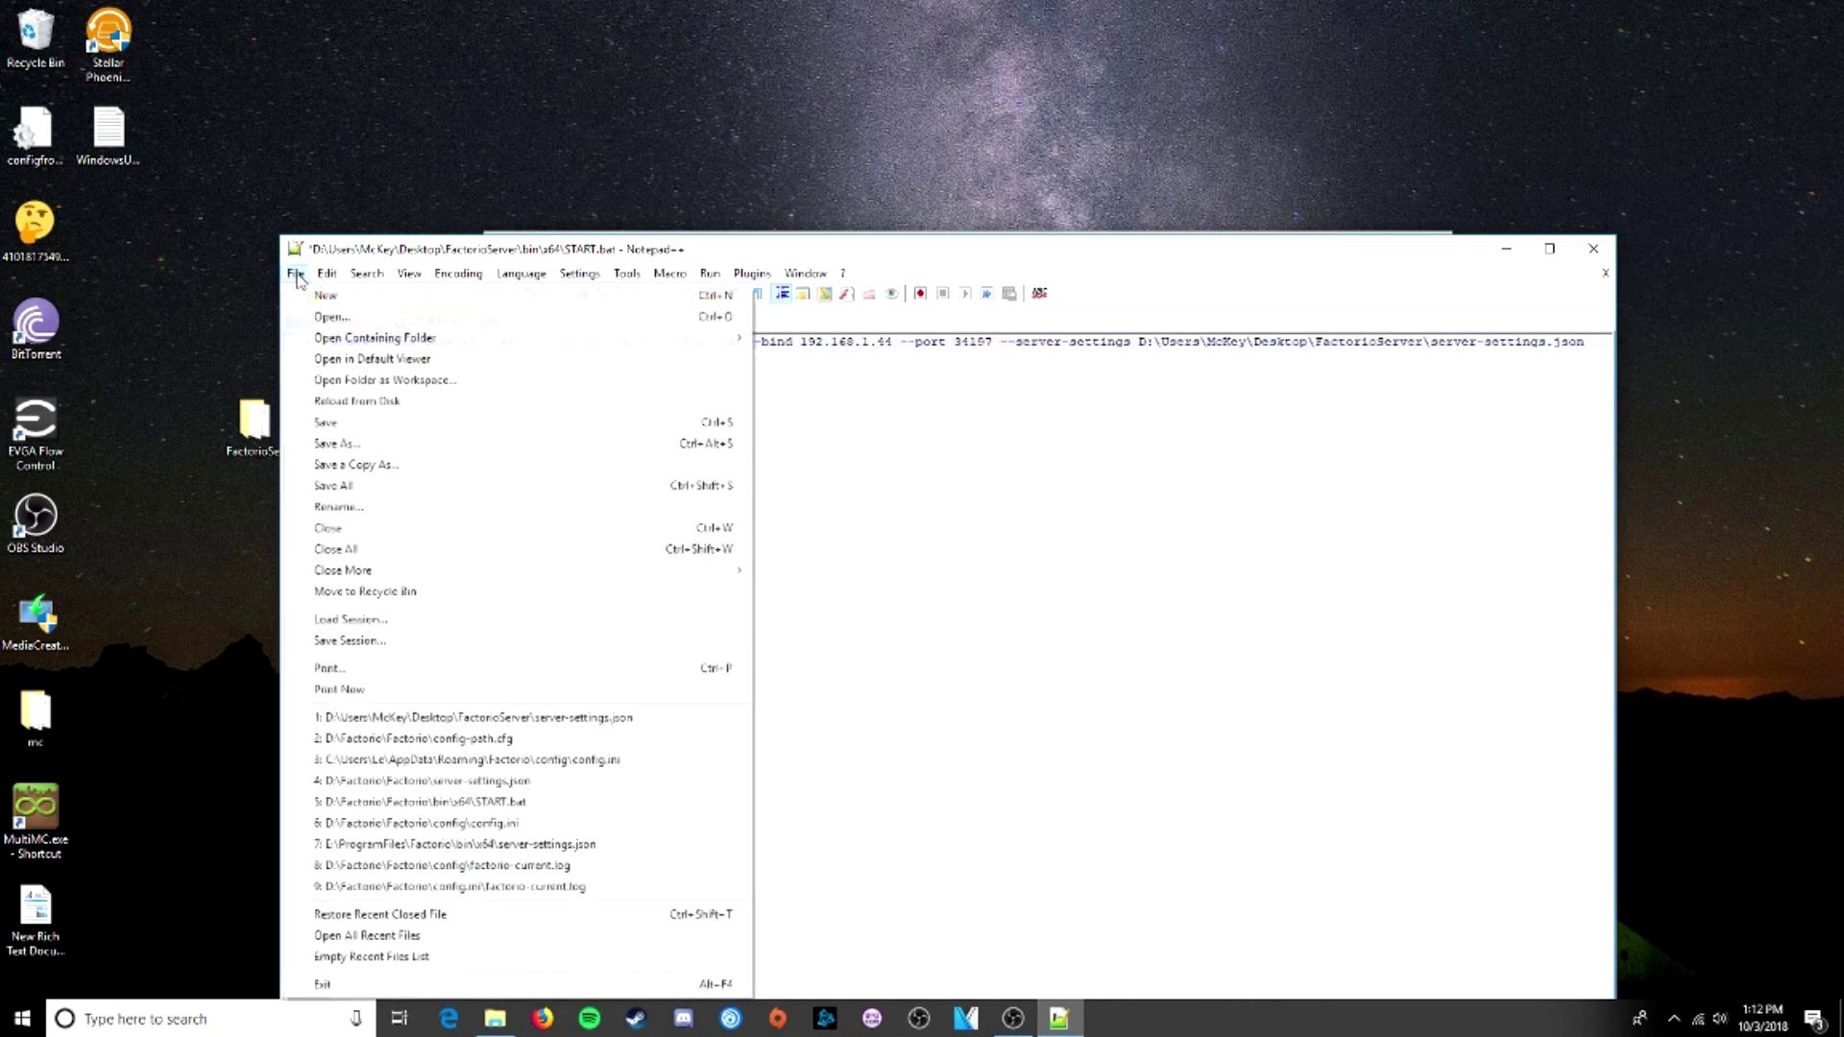
left_click(346, 415)
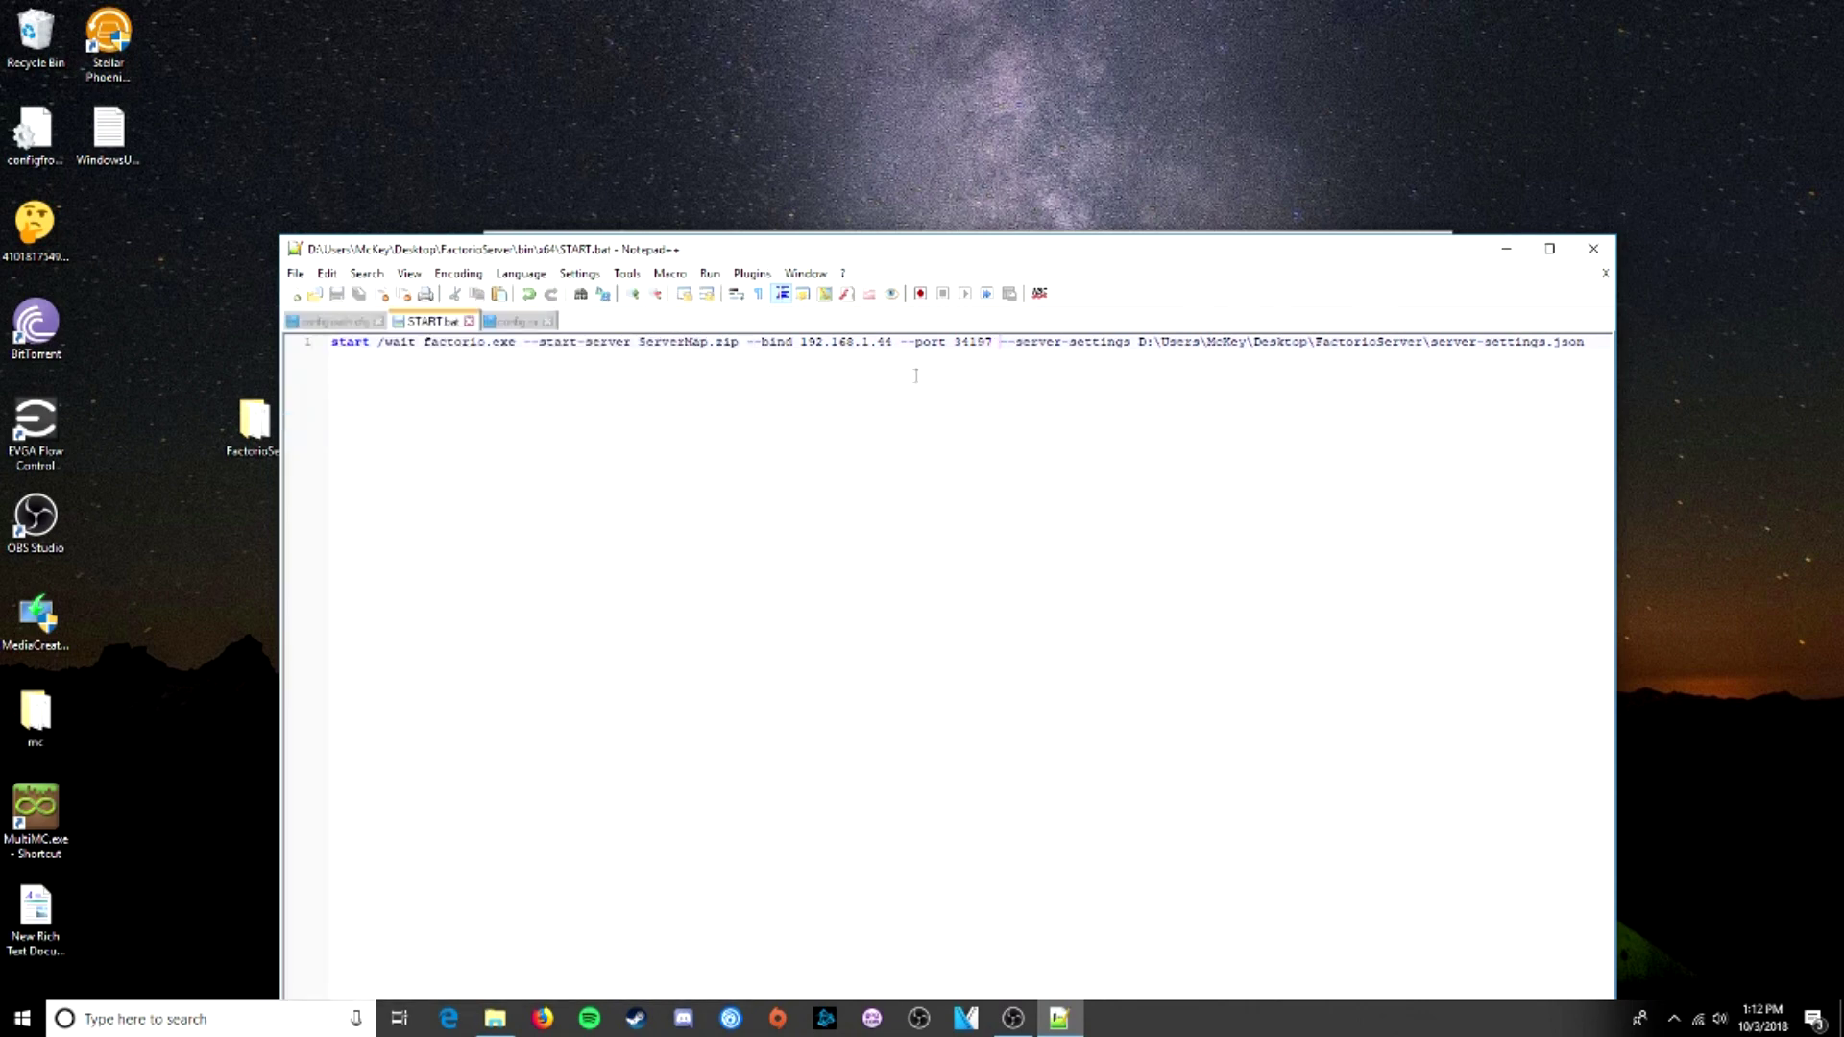
left_click_drag(793, 342, 1133, 374)
left_click(1132, 374)
left_click(1593, 248)
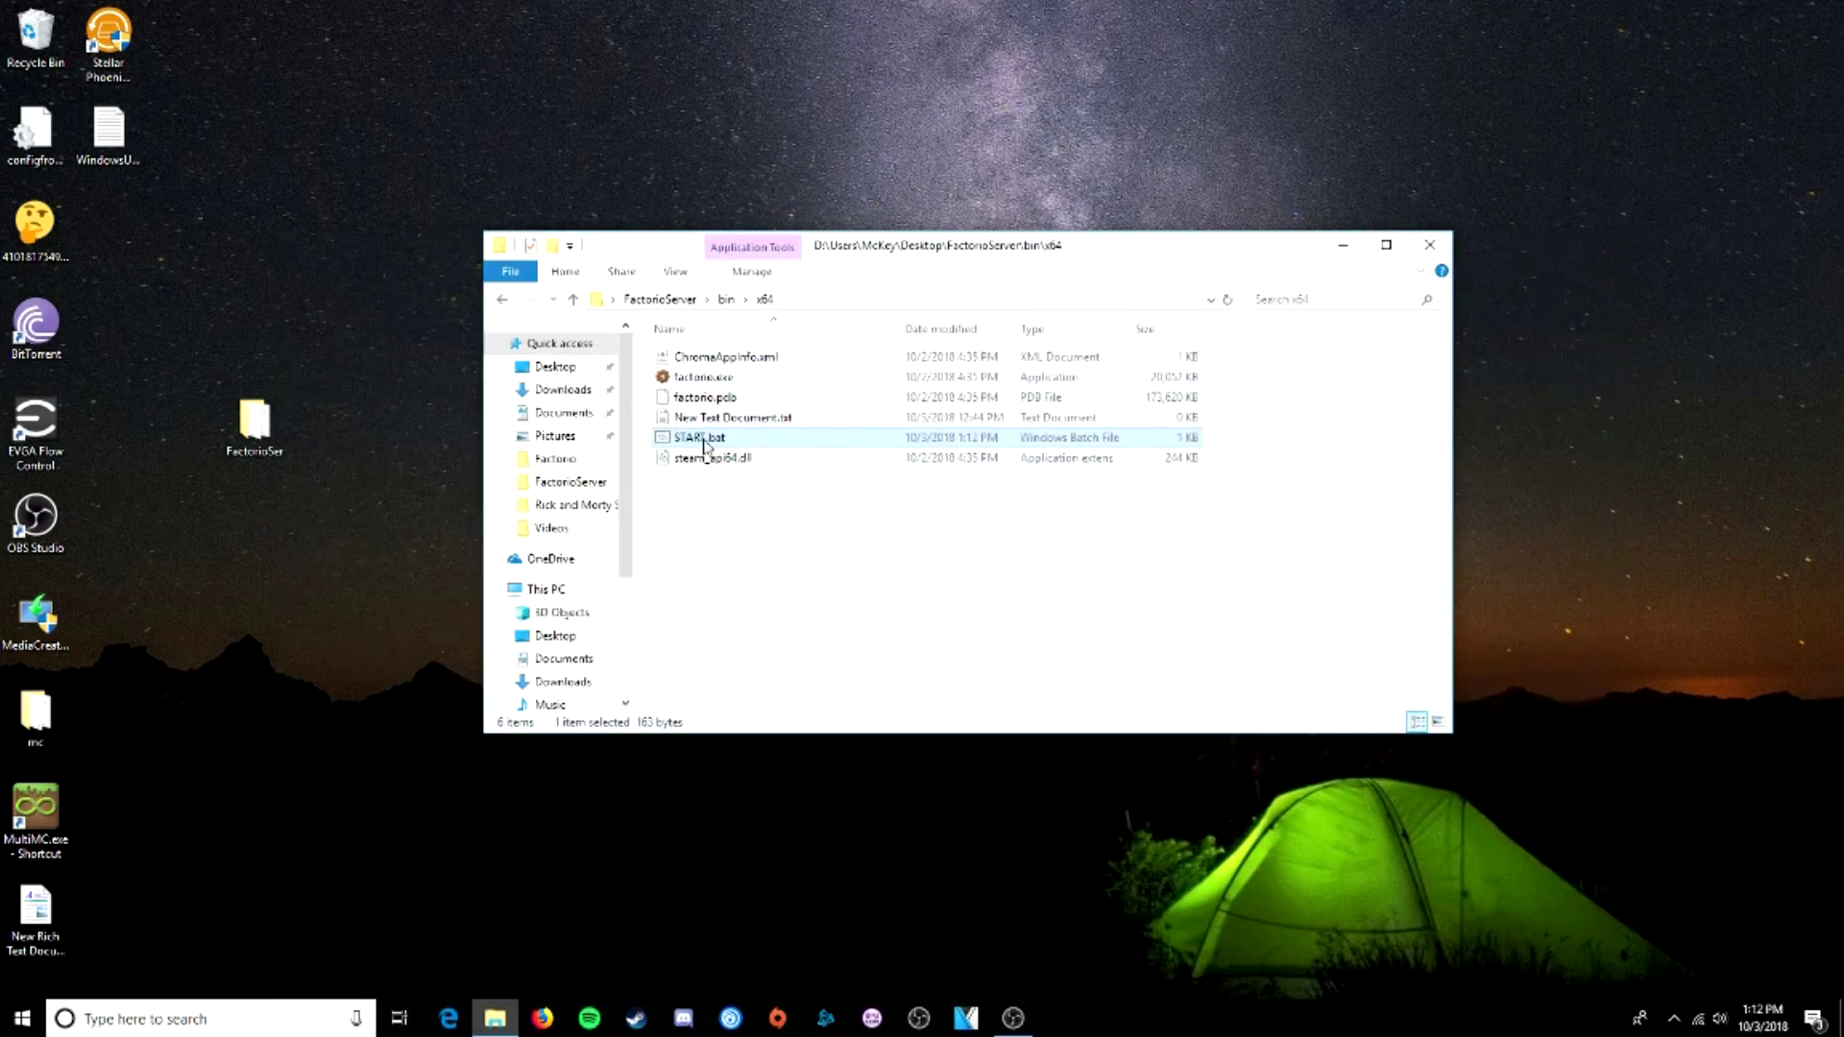
- Launch START.bat and confirm the server is hosting at 192.168.1.44:34197
double_click(705, 438)
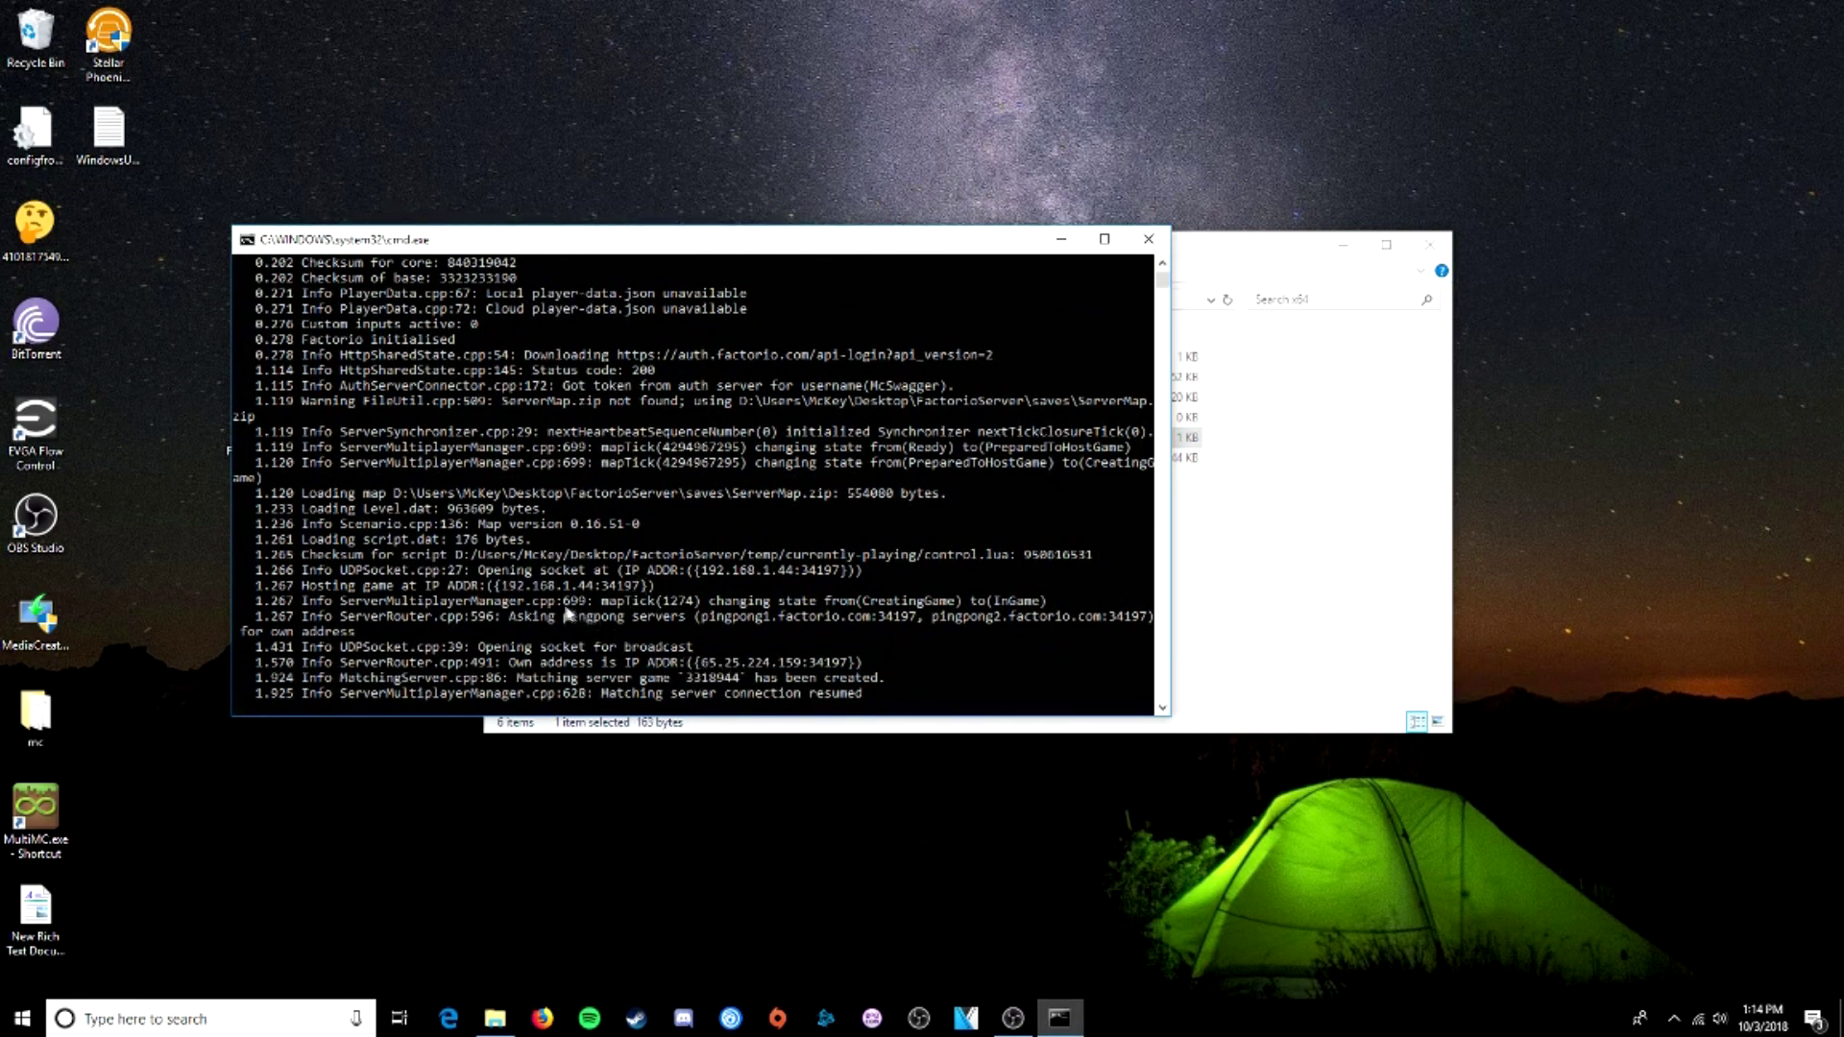
left_click_drag(495, 587, 591, 596)
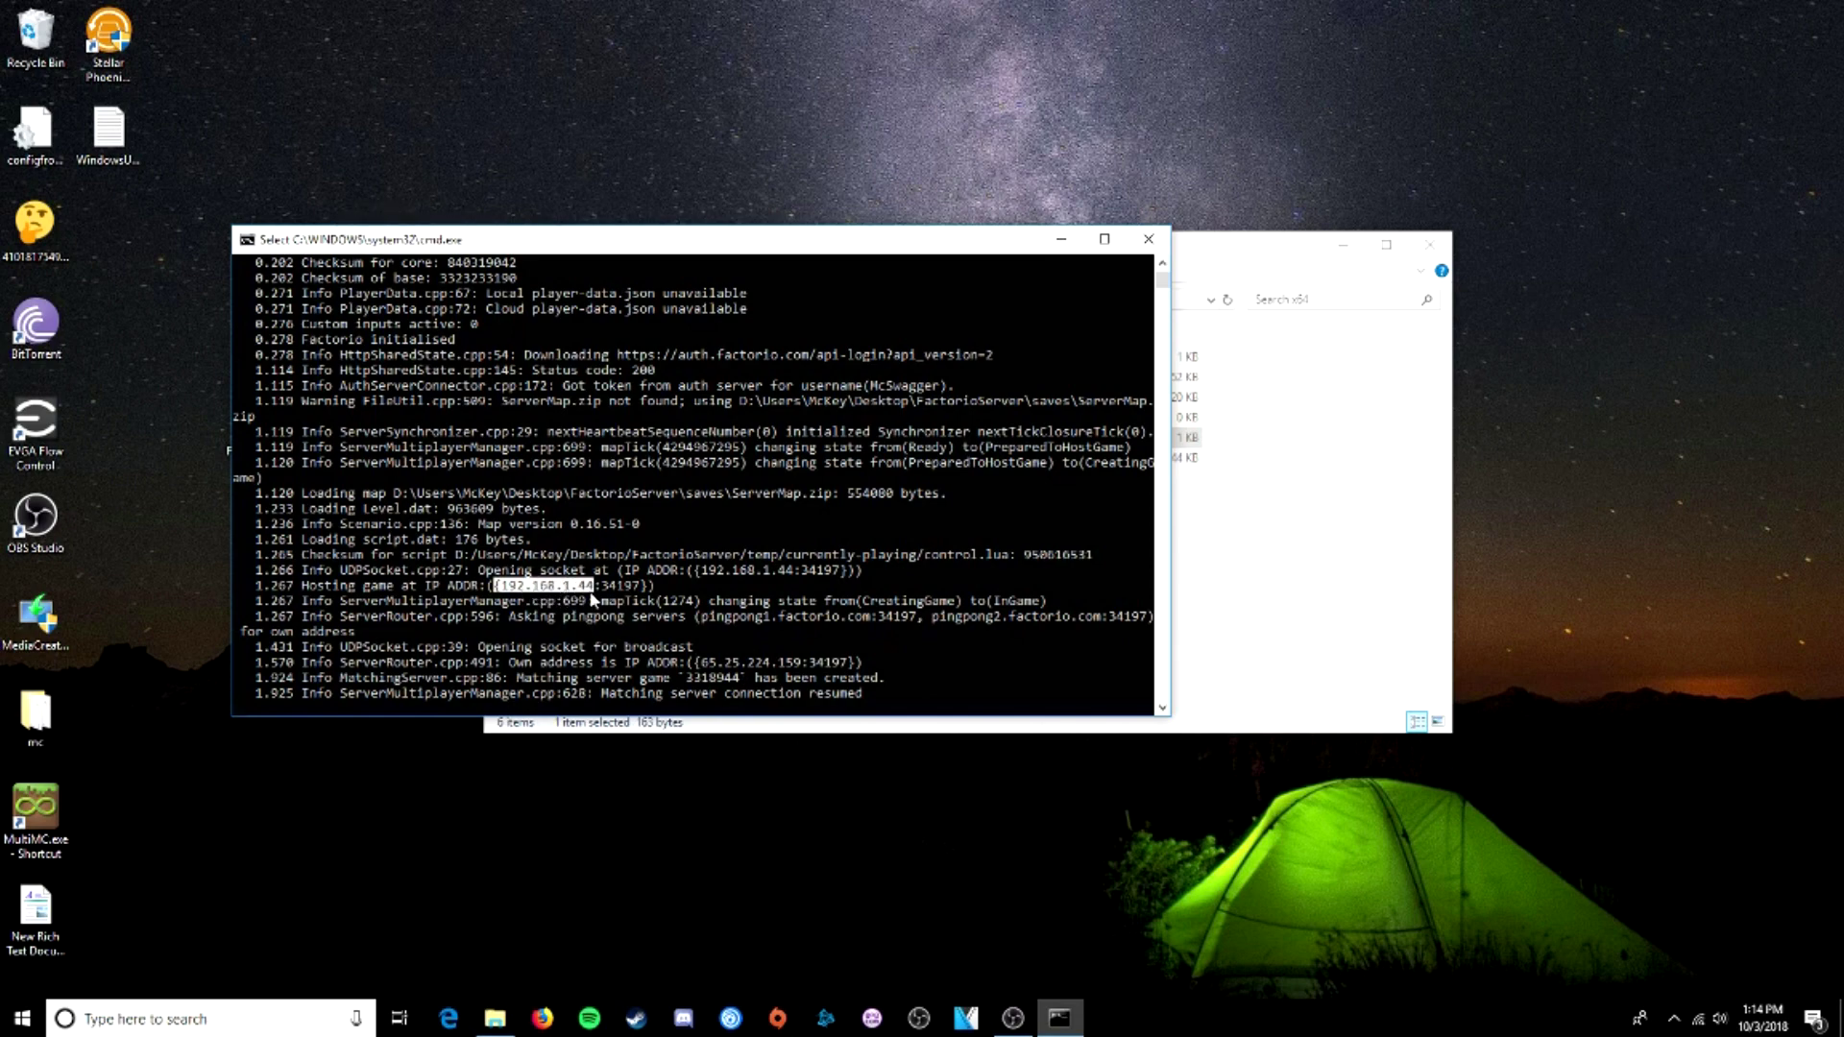
left_click_drag(591, 596, 642, 595)
left_click(646, 593)
scroll(662, 549, "up", 5)
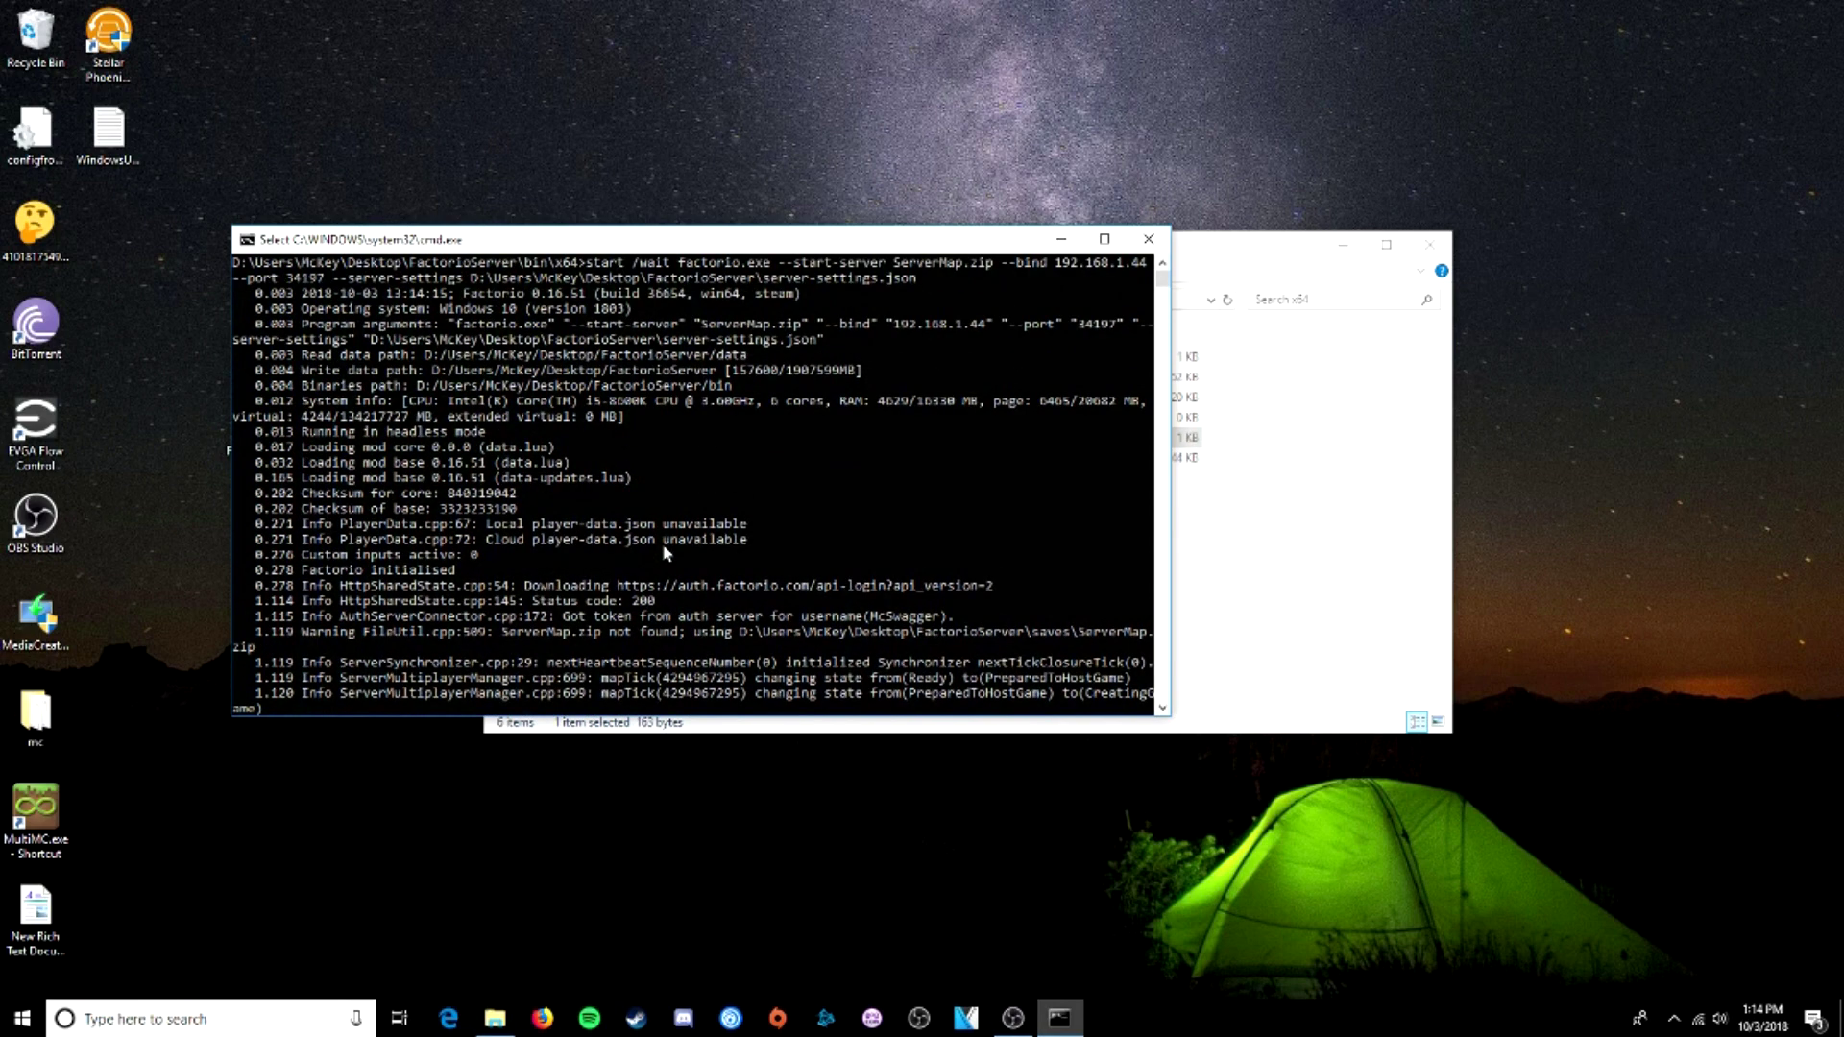
scroll(667, 553, "down", 7)
- Stop the server with /quit so it saves the map
left_click(898, 632)
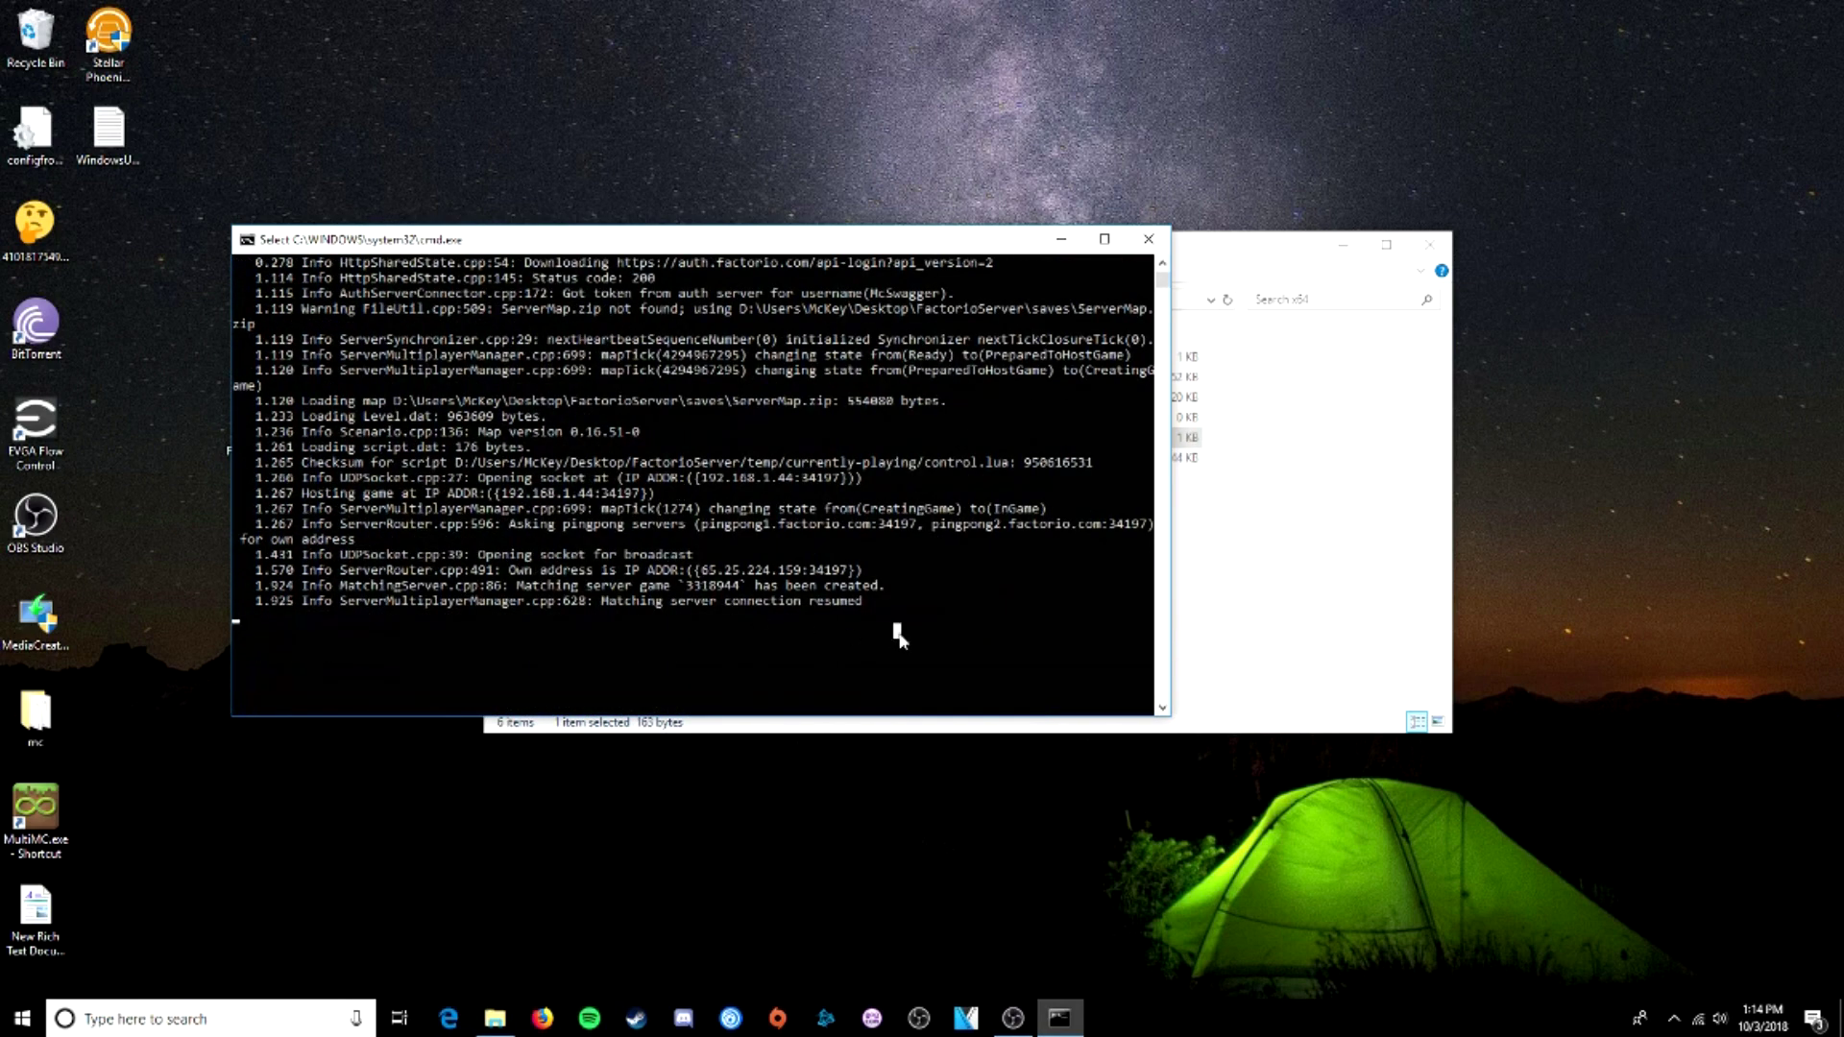
type("/")
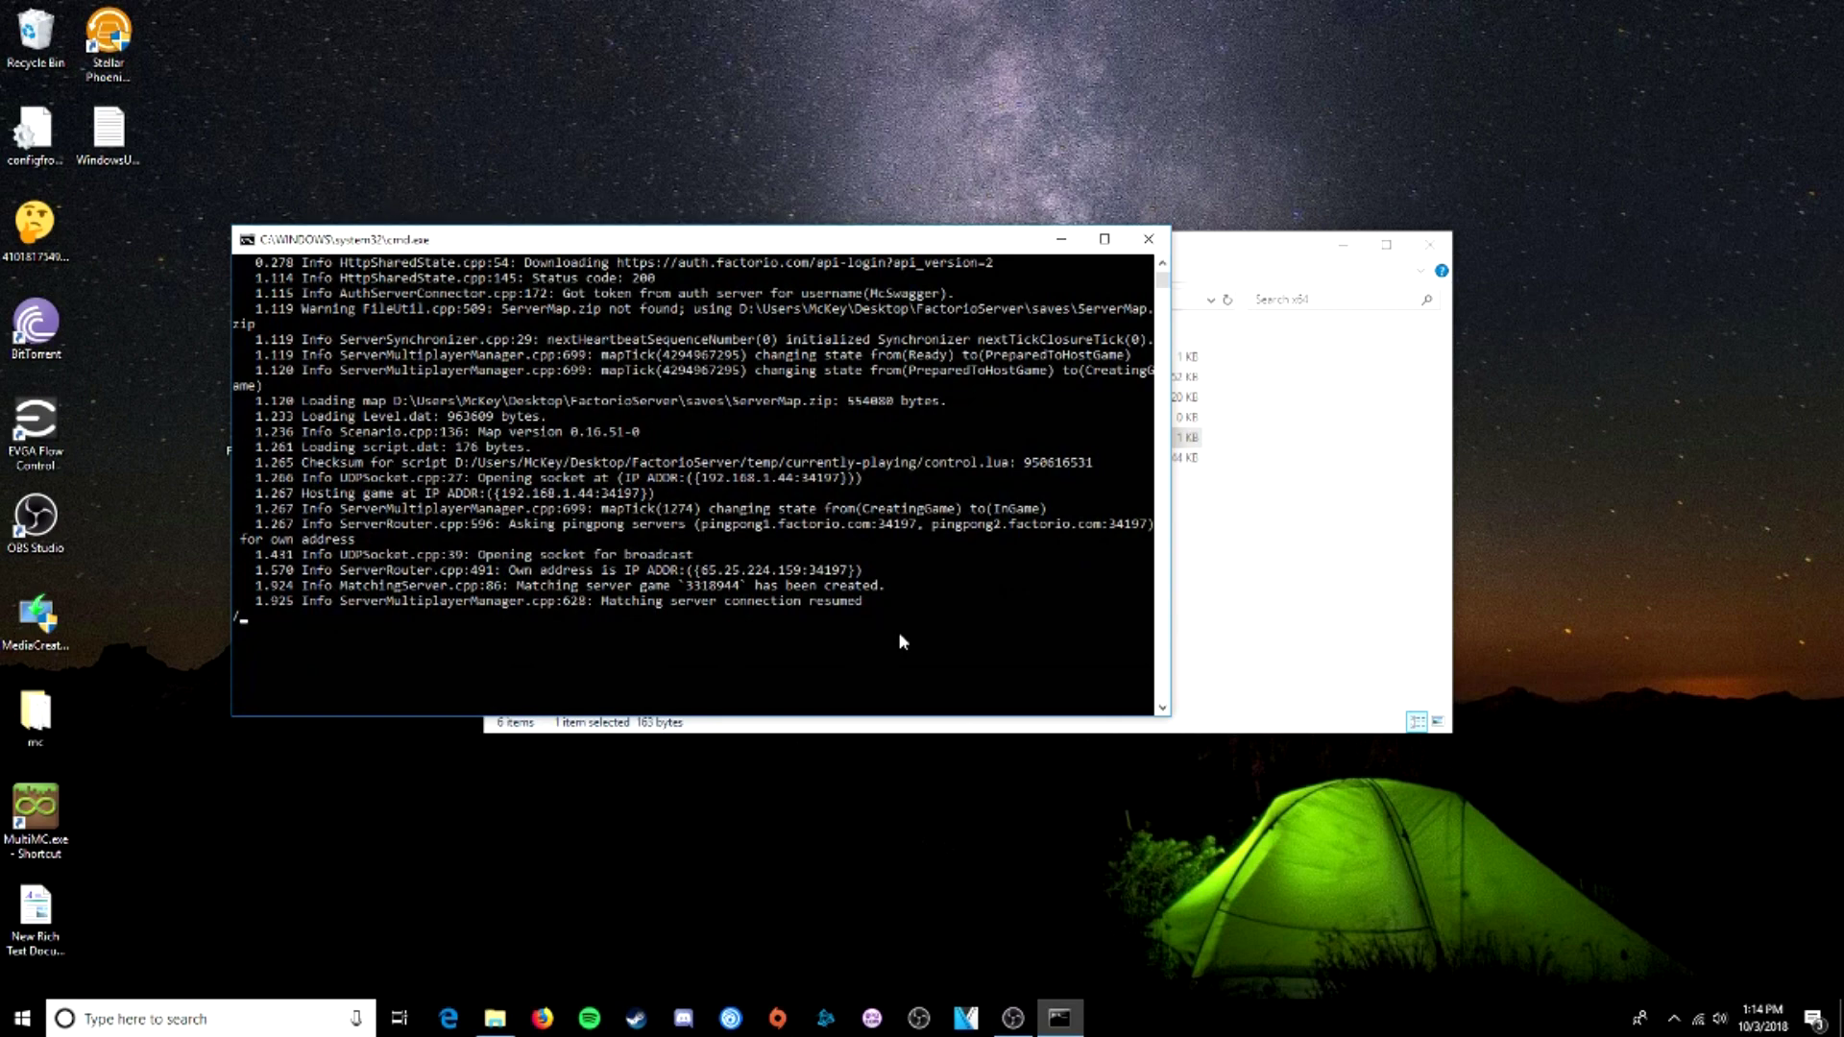
type("quit")
key("Return")
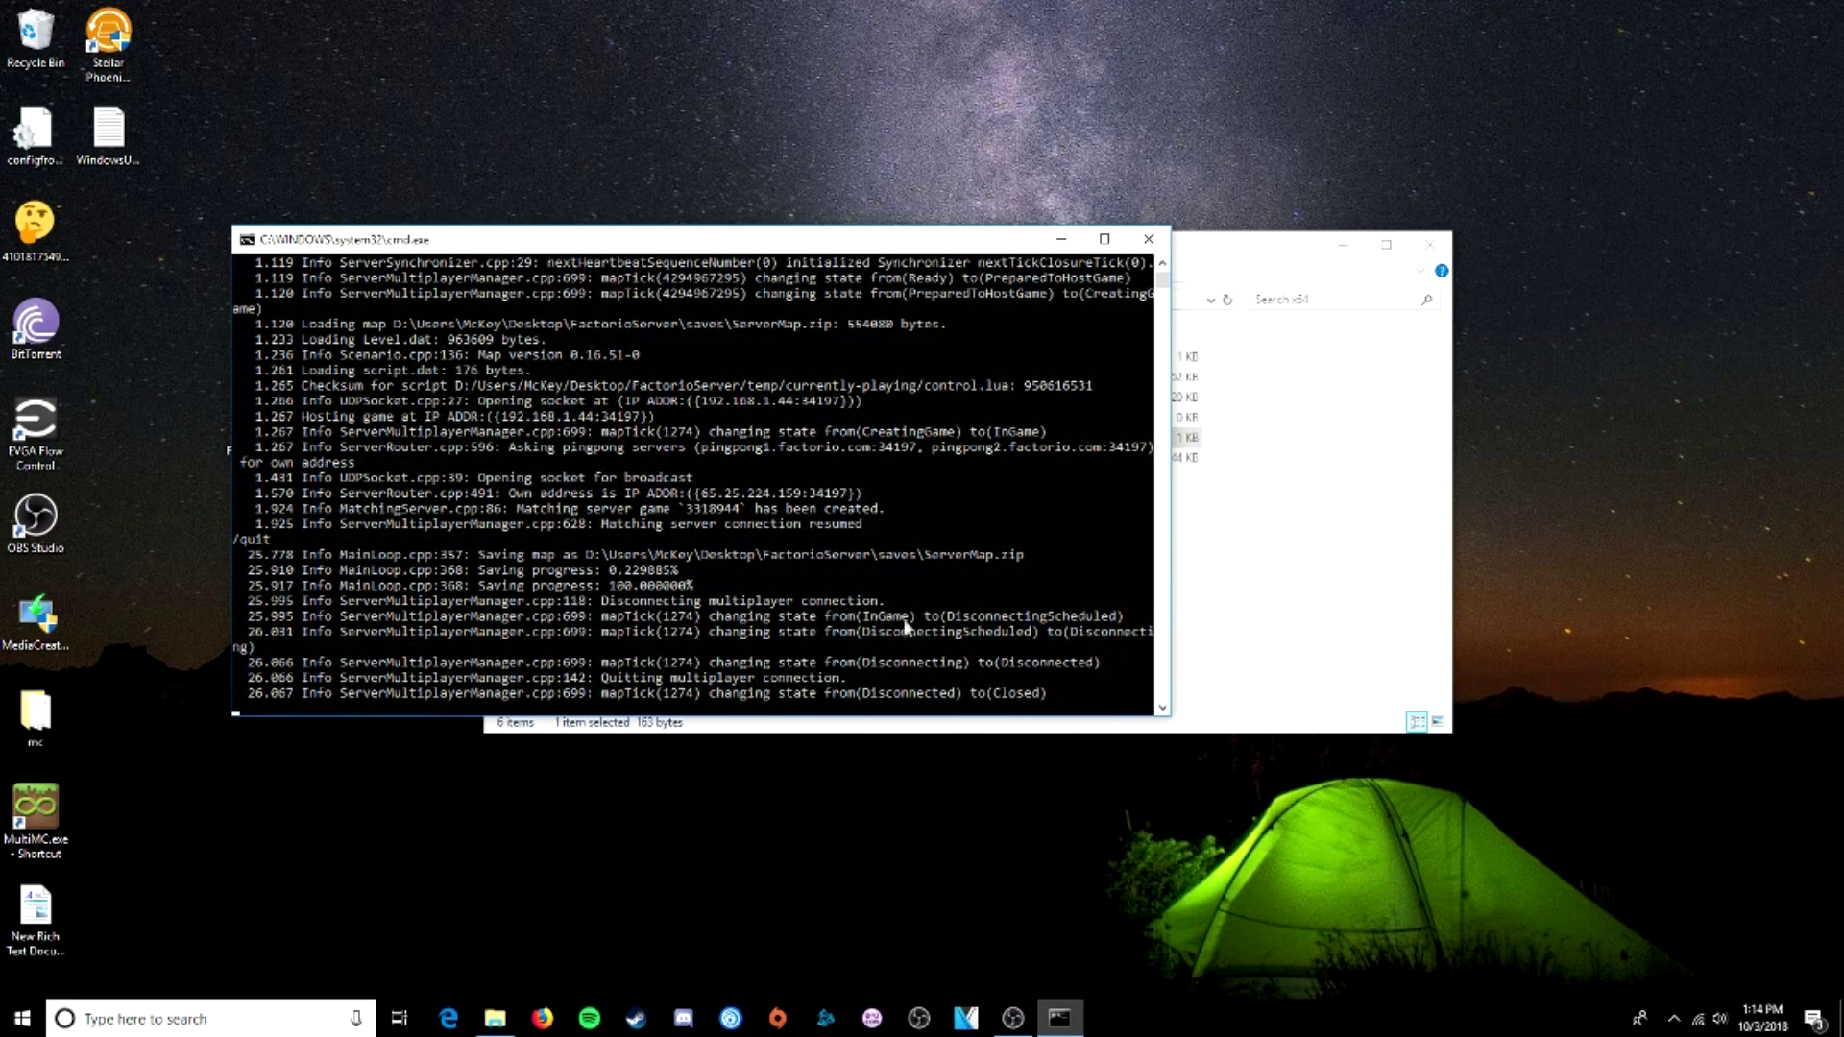
- Close the server console and the x64 folder window, leaving the desktop
left_click(1149, 239)
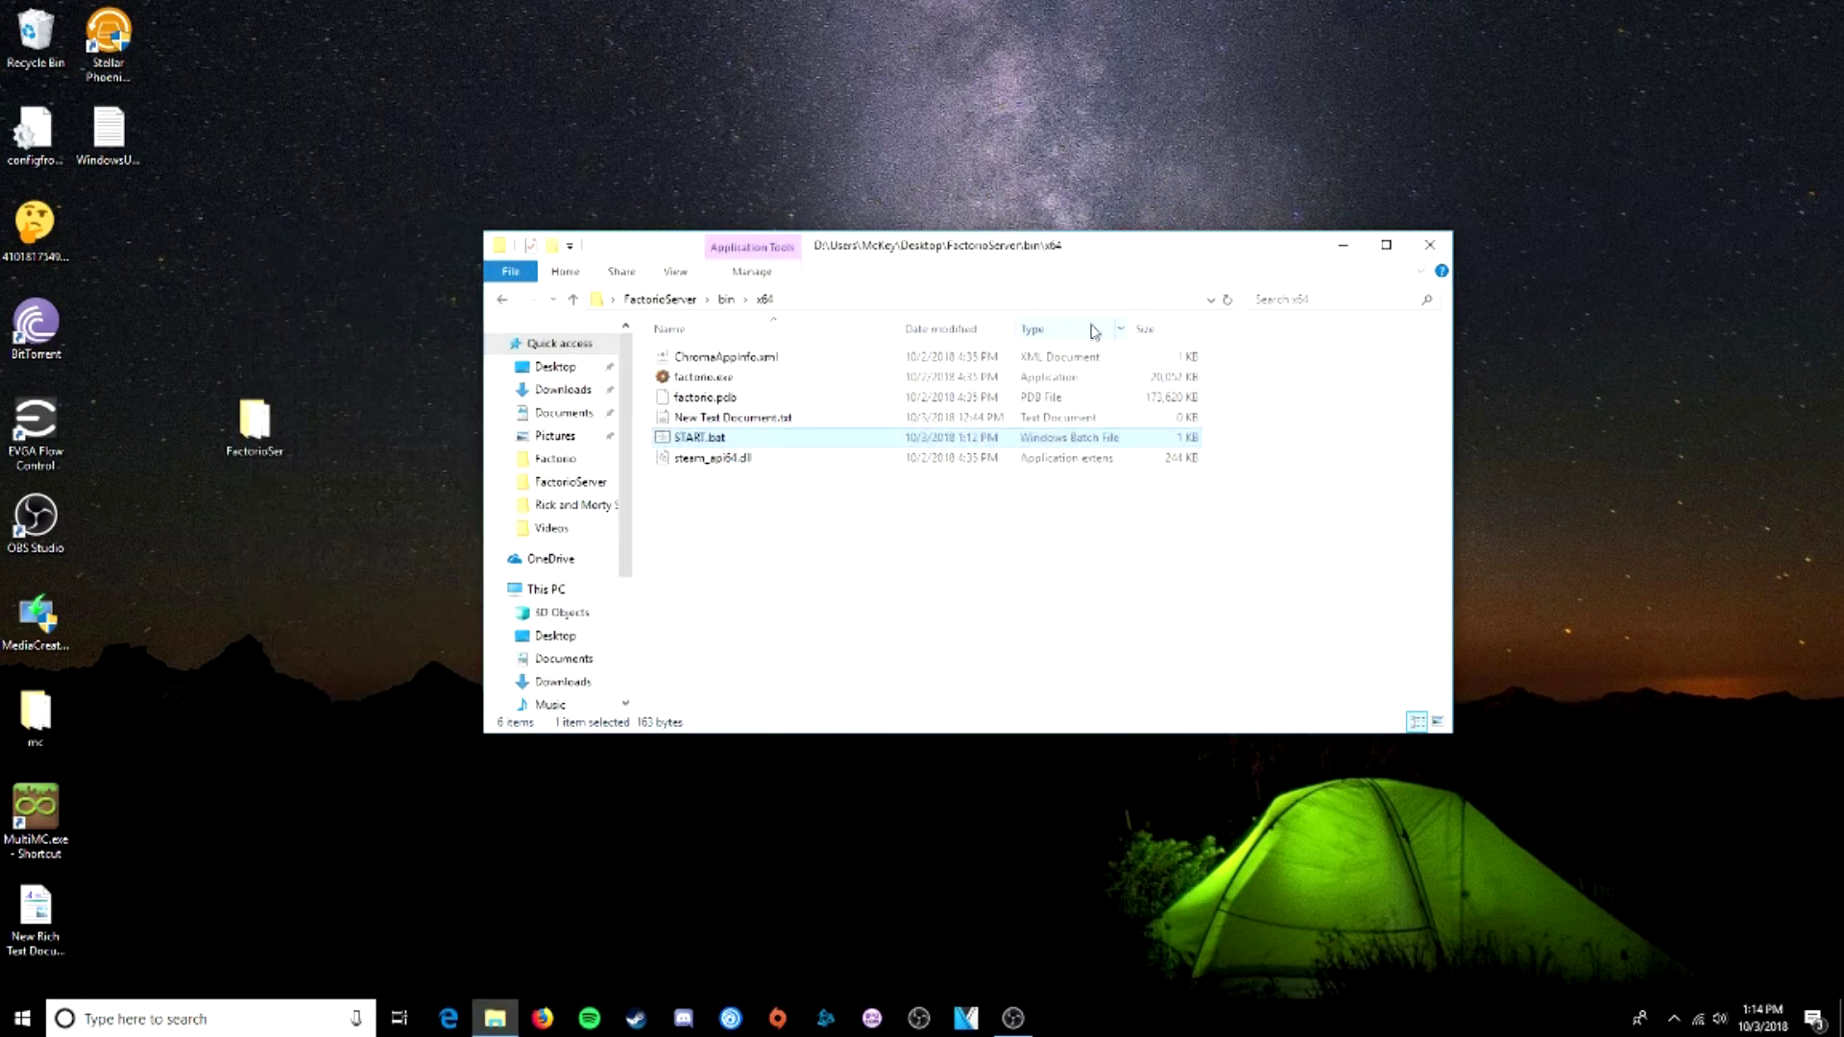
left_click(1417, 250)
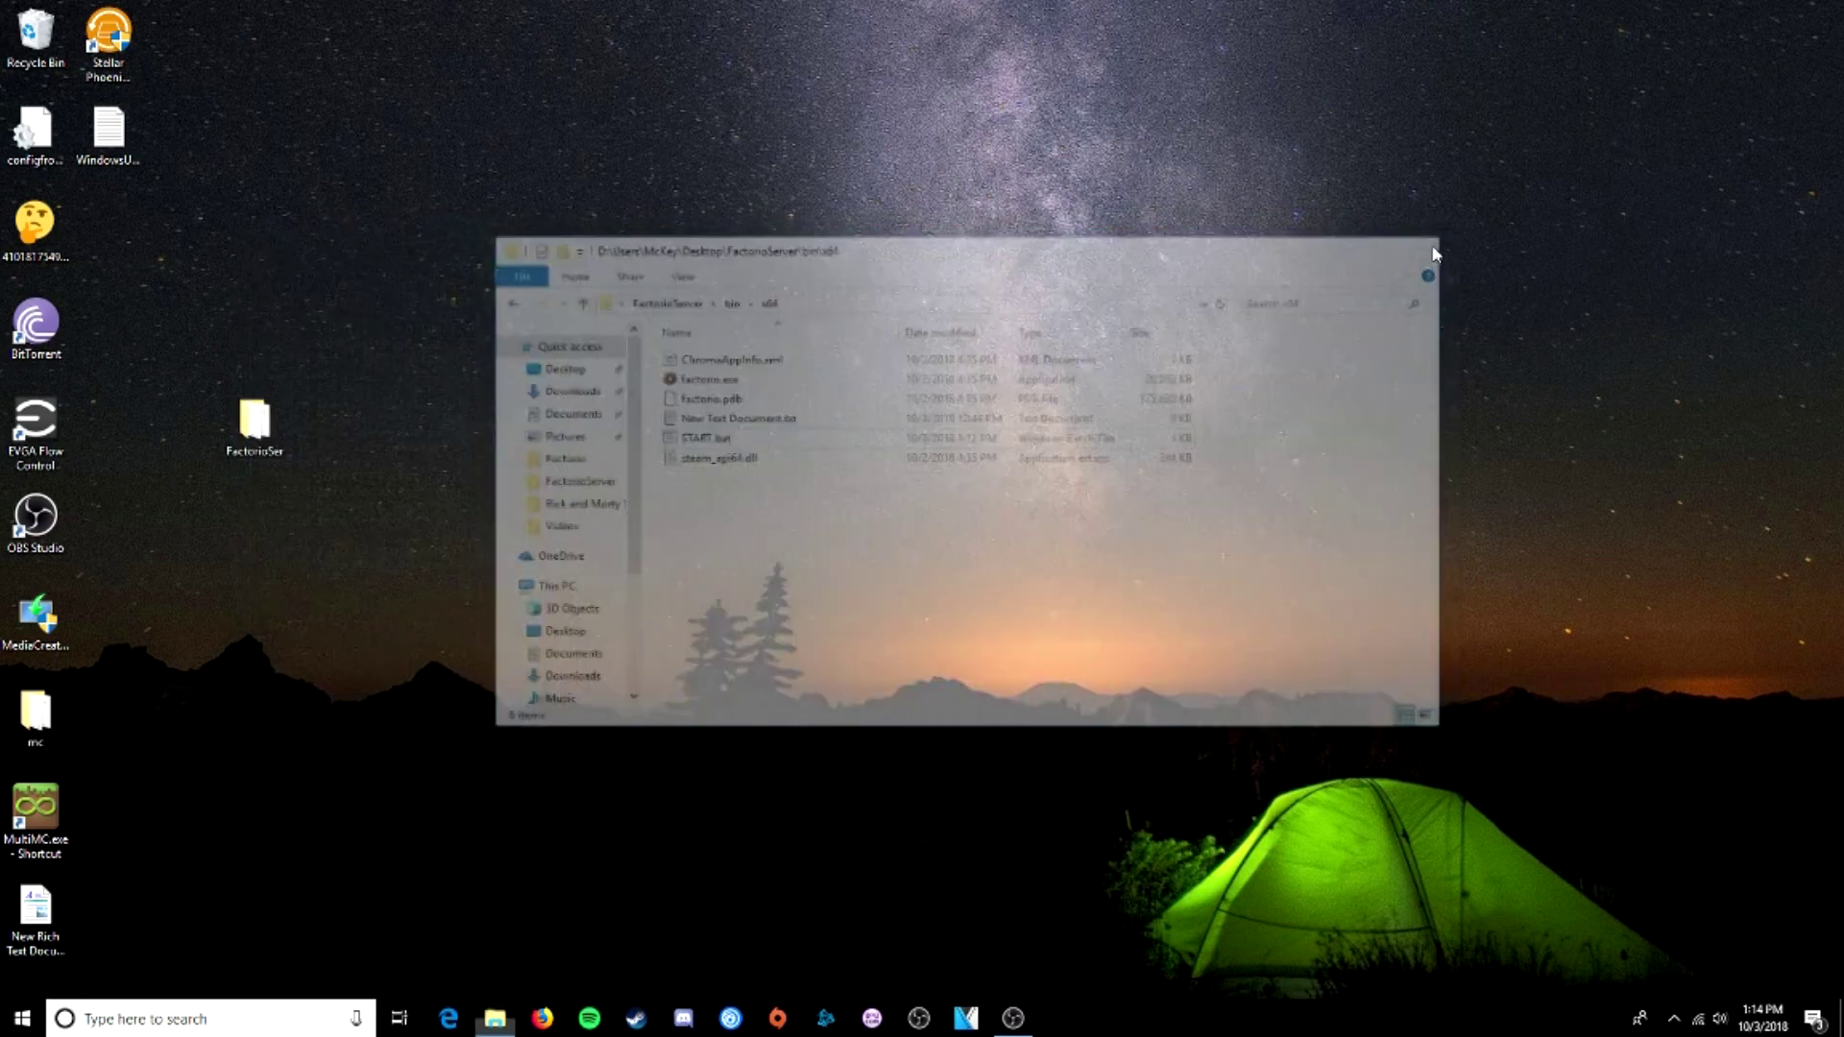